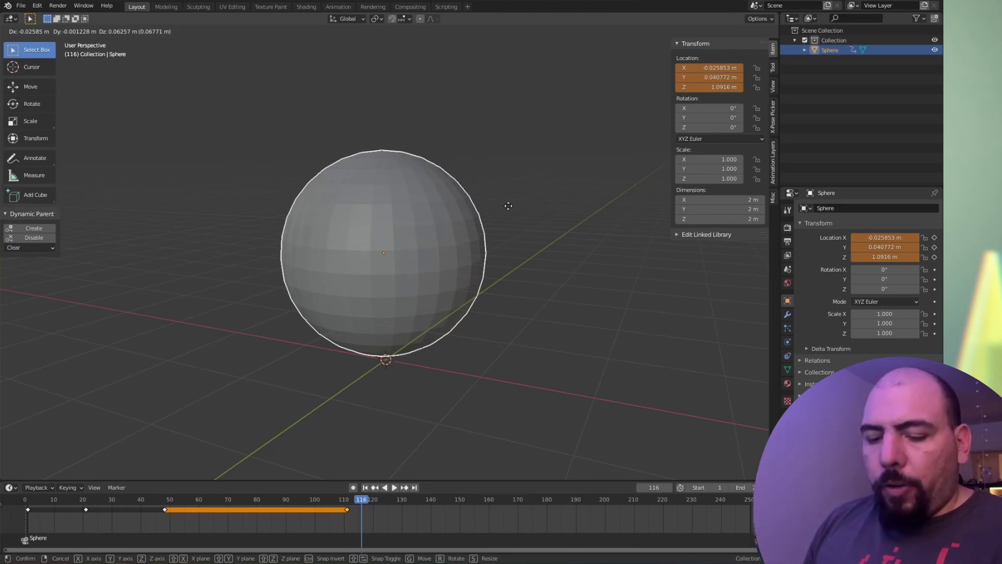
# Step: Try moving the sphere along the global Y axis by 10 m and by -10 m
pyautogui.press('y')
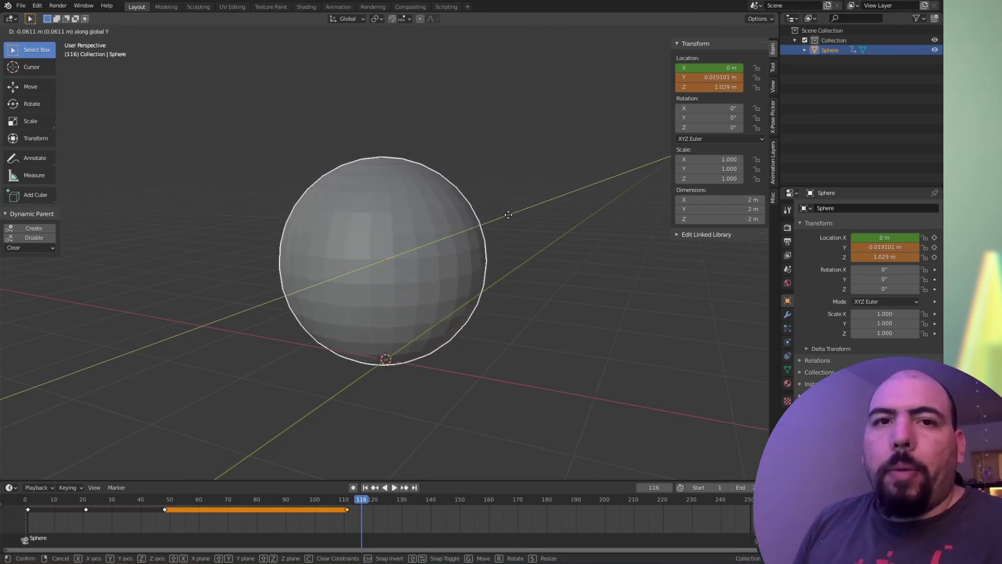
pyautogui.write('10')
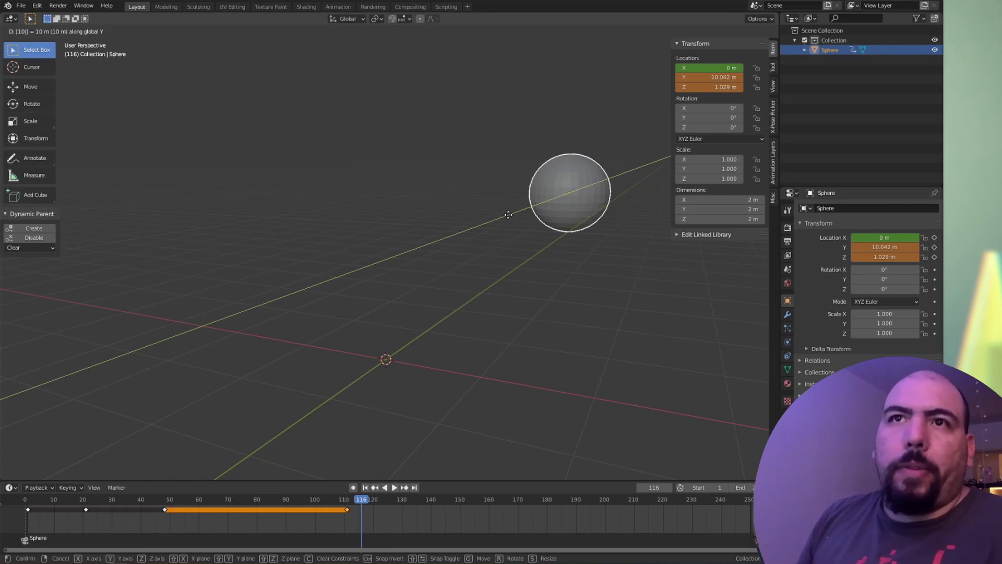
pyautogui.write('-')
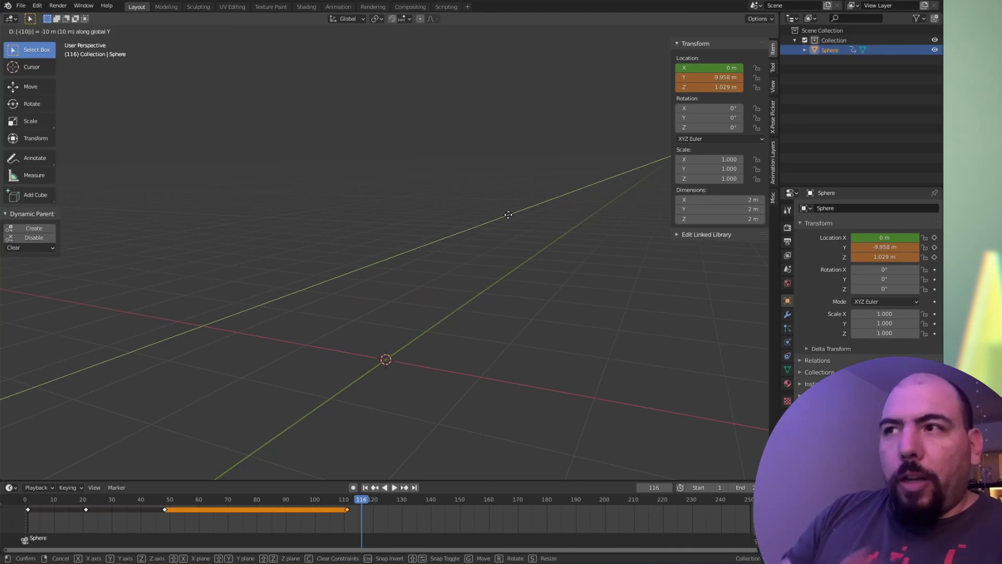
pyautogui.press('Escape')
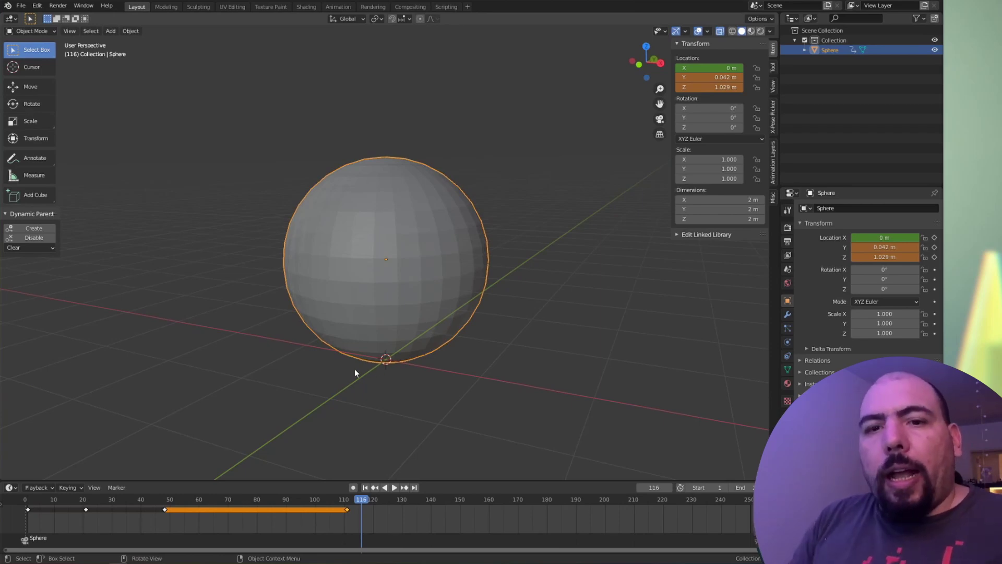
# Step: Switch to Maya and nudge pSphere1's keyframes from frame 36 onward forward by 10 frames
pyautogui.hotkey('alt', 'Tab')
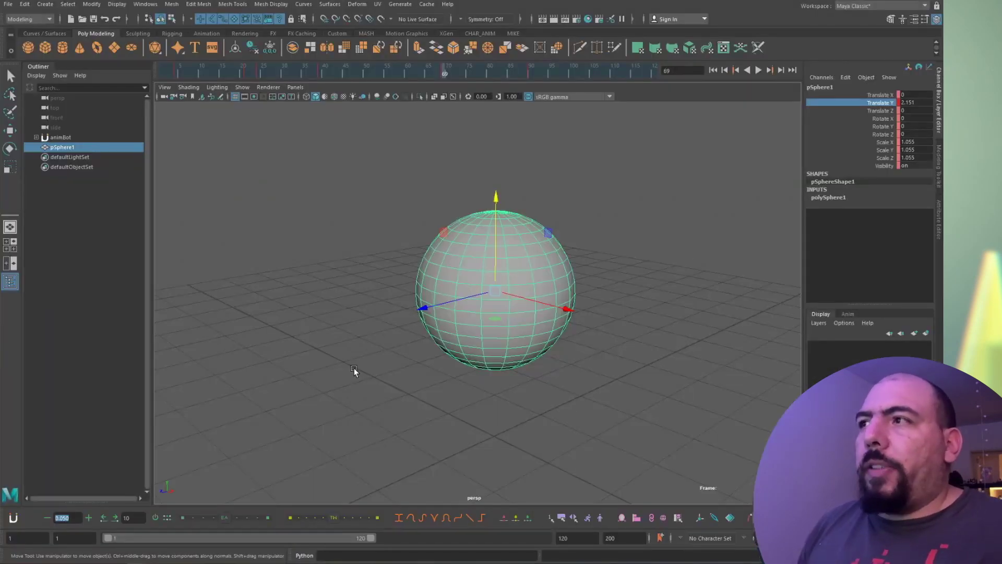
pyautogui.click(76, 517)
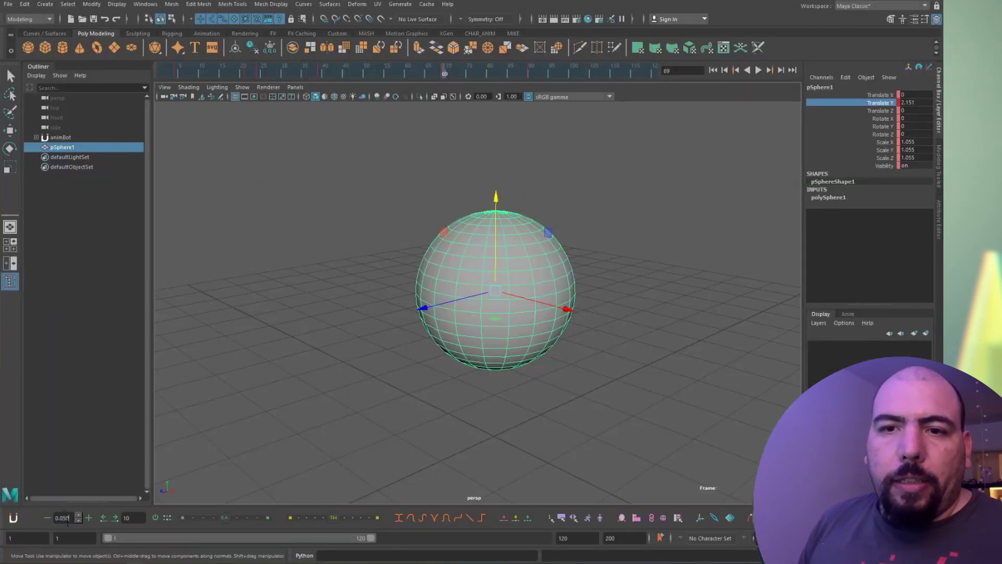
pyautogui.click(108, 517)
pyautogui.moveTo(450, 73); pyautogui.dragTo(305, 73)
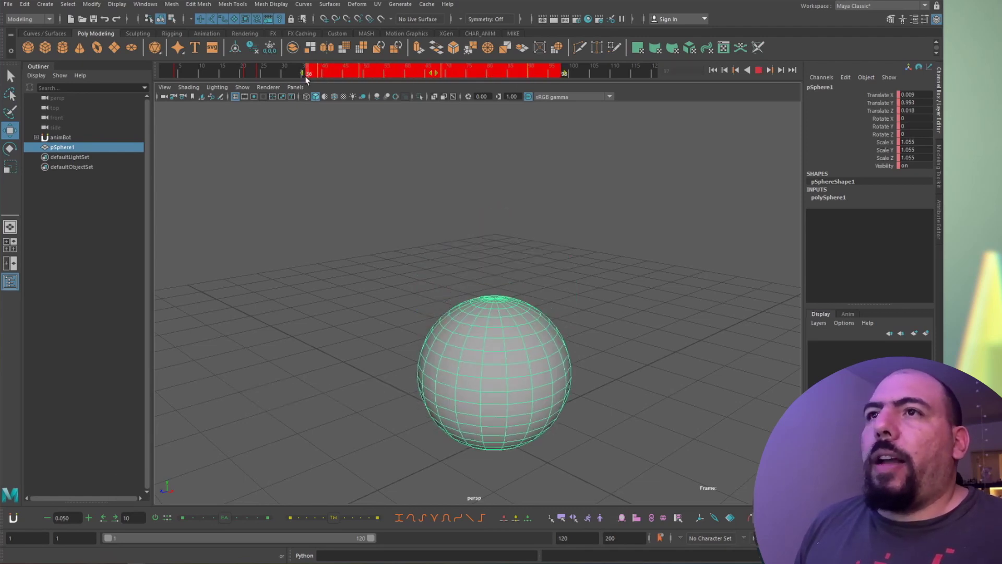
pyautogui.click(115, 517)
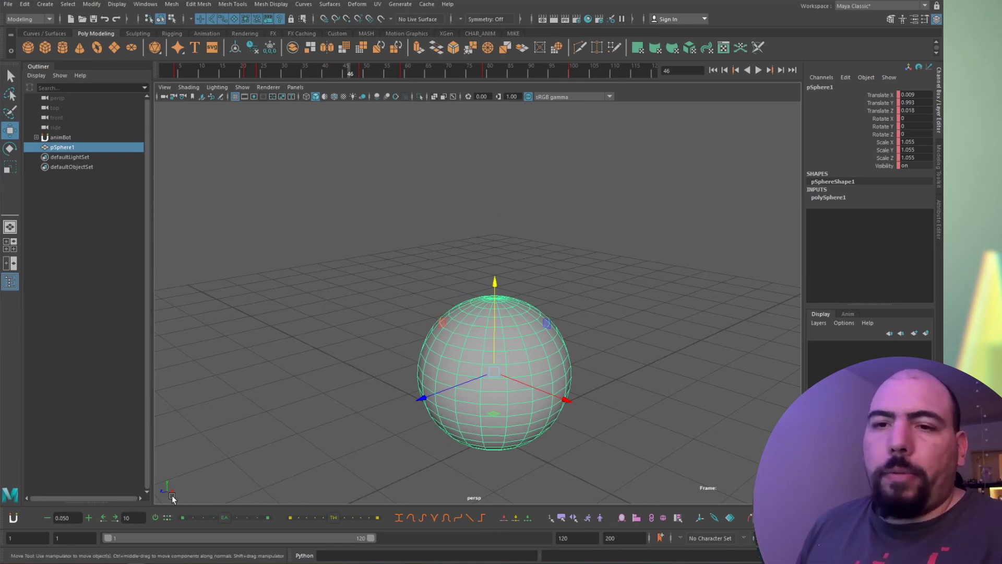
# Step: Set the keyframe nudge amount to 1 and adjust pSphere1's keyframes on the timeline around frames 37 to 43
pyautogui.doubleClick(126, 518)
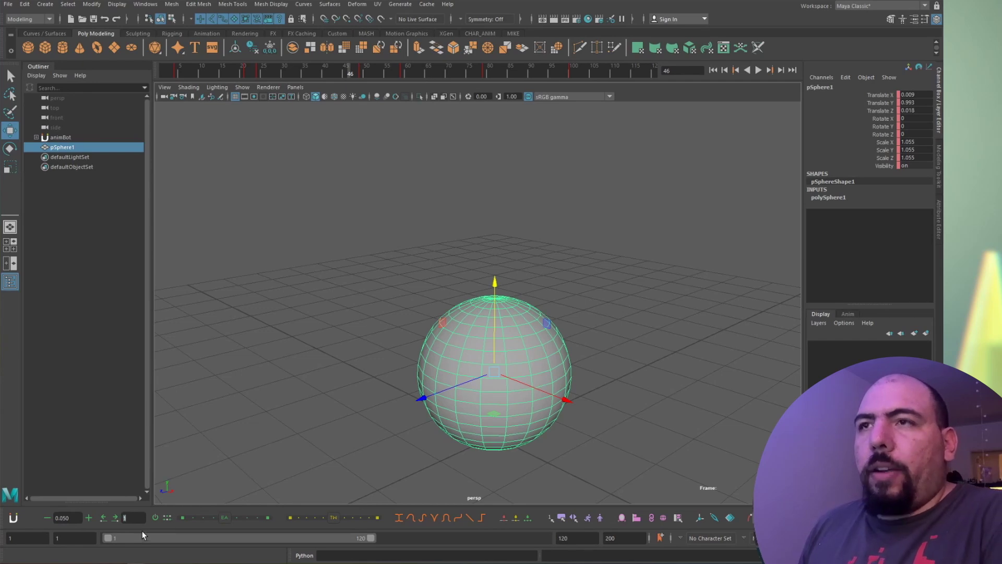
pyautogui.press('Return')
pyautogui.moveTo(262, 71); pyautogui.dragTo(313, 78)
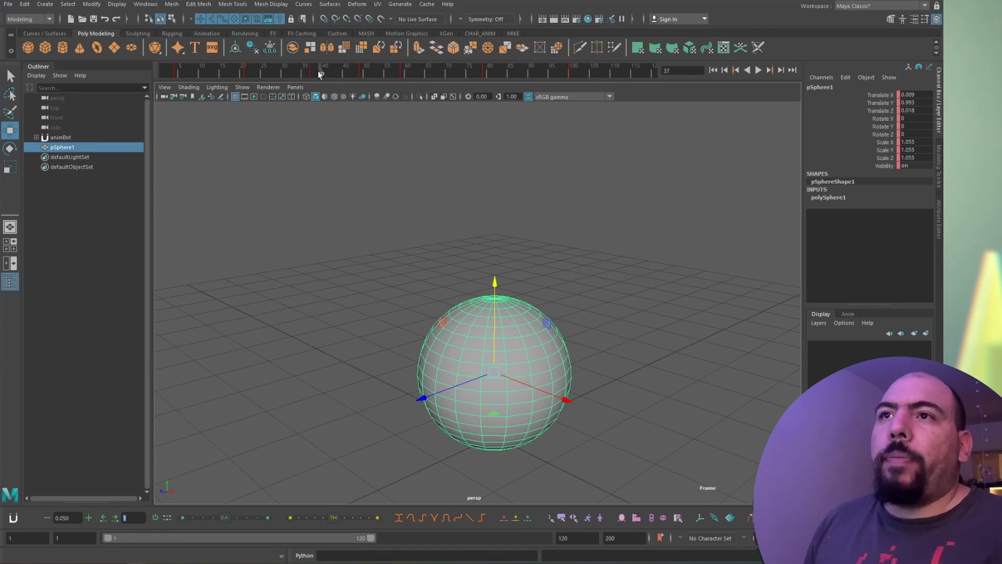
pyautogui.hotkey('alt', 'v')
pyautogui.click(337, 75)
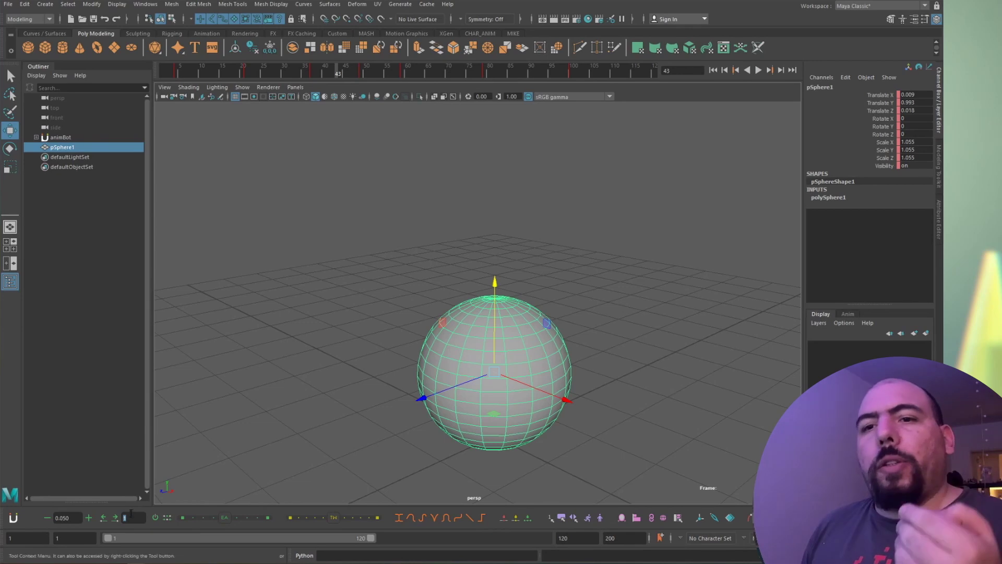
# Step: Undo the last timeline change and slide pSphere1's keyframes near frame 43 by hand, finishing at frame 60
pyautogui.hotkey('ctrl', 'z')
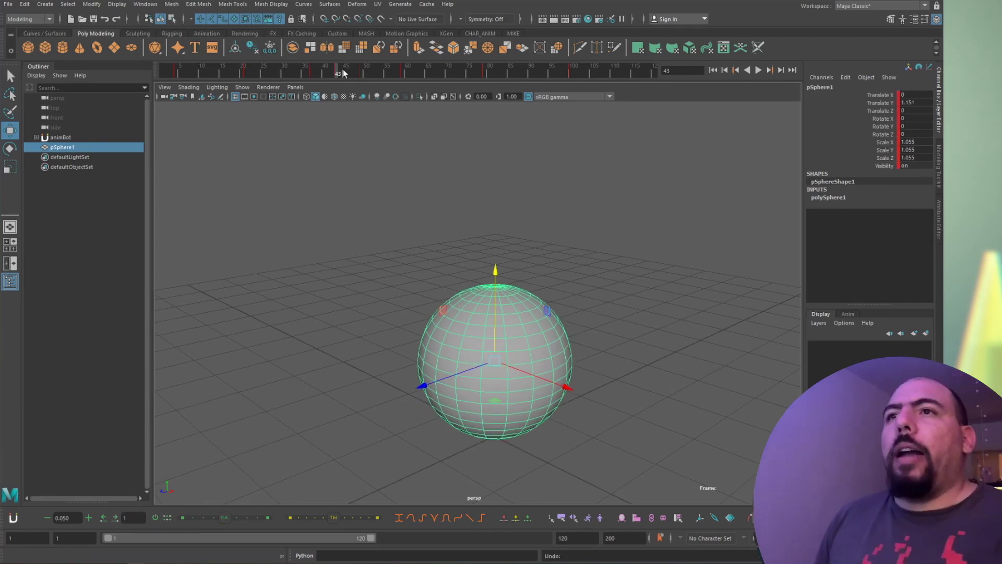
pyautogui.moveTo(322, 70); pyautogui.dragTo(342, 99)
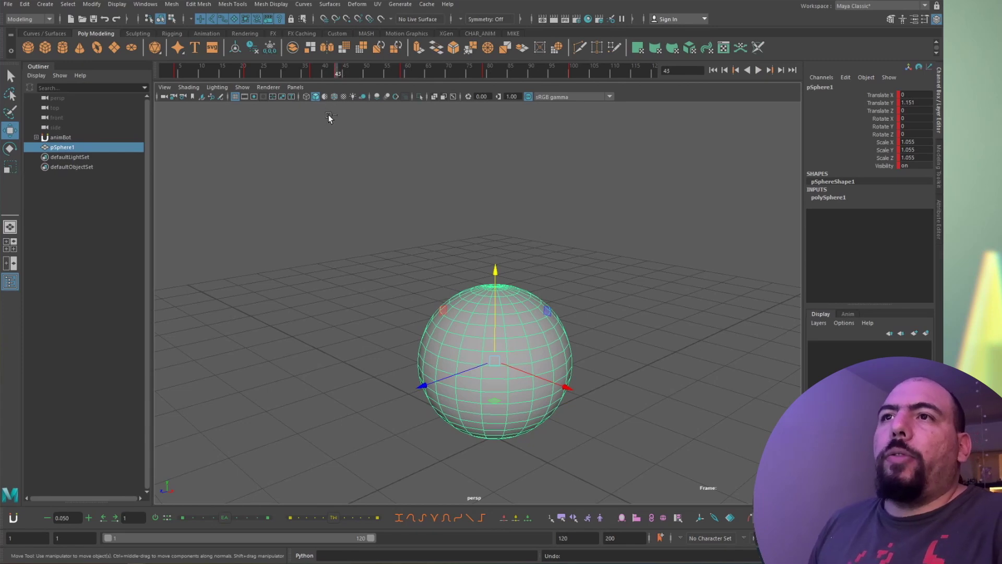
pyautogui.click(408, 73)
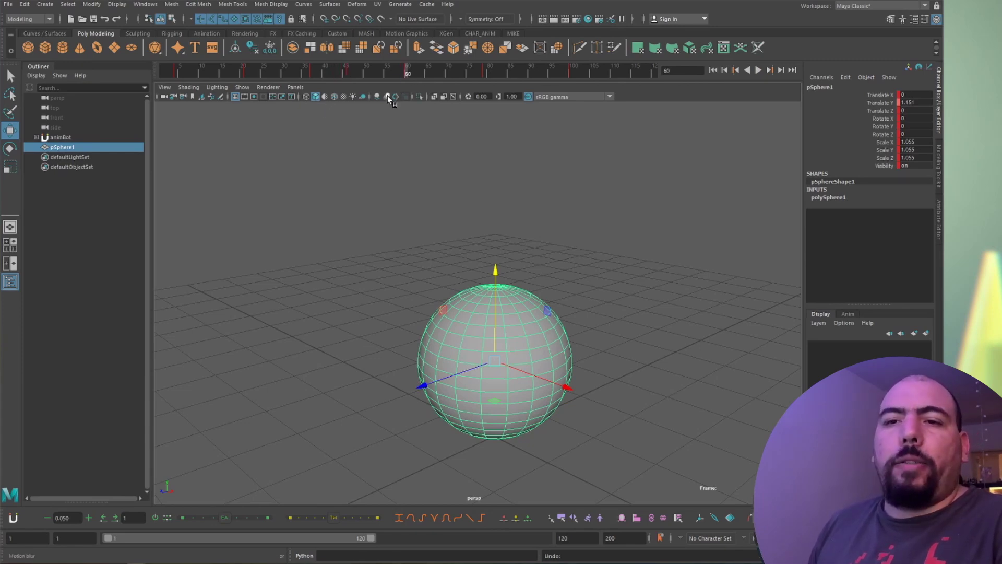
# Step: Switch back to Blender, undo the last sphere and keyframe moves, and set the current frame to 117
pyautogui.hotkey('alt', 'Tab')
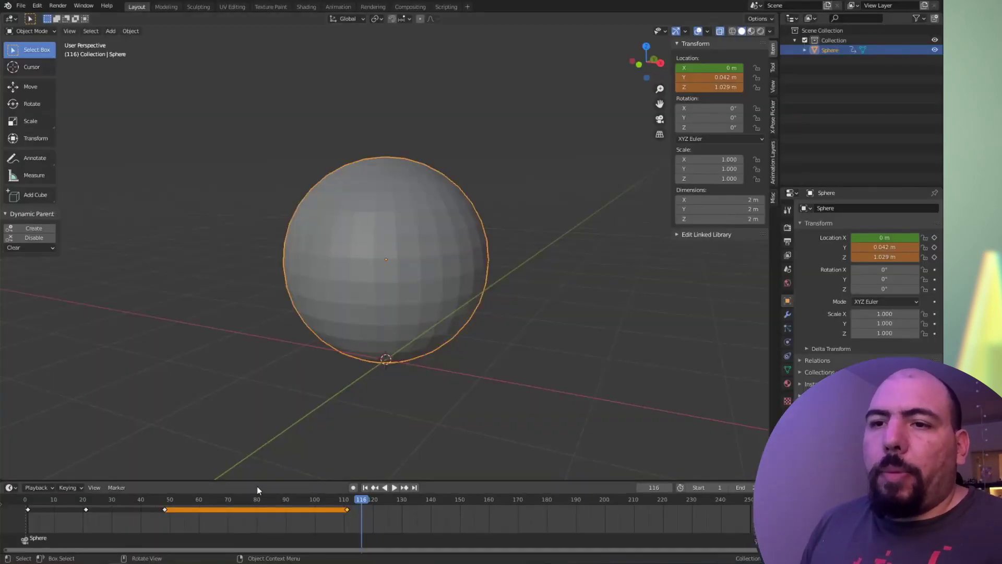
pyautogui.hotkey('ctrl', 'z')
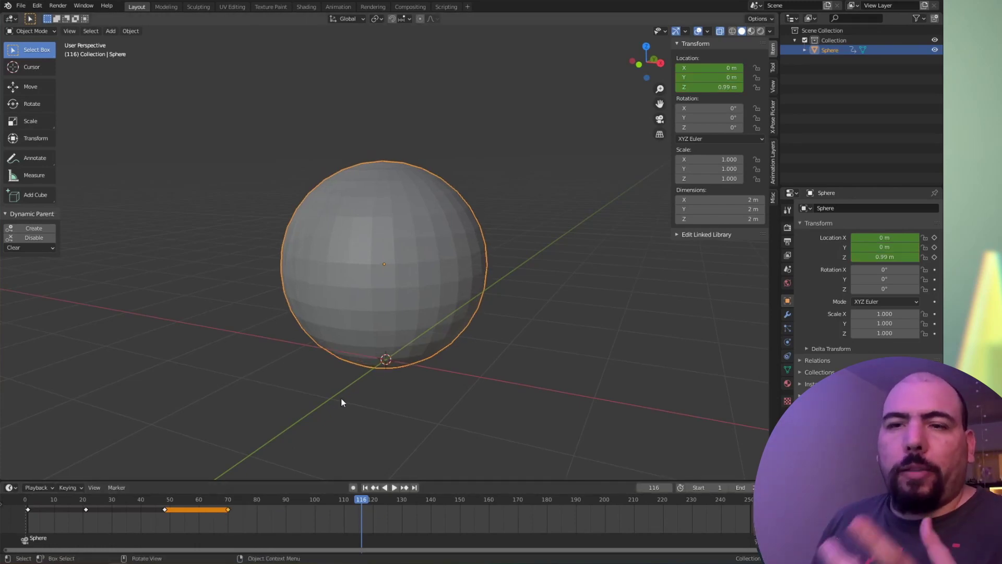
pyautogui.moveTo(361, 501)
pyautogui.mouseDown()
pyautogui.moveTo(242, 501)
pyautogui.moveTo(364, 501)
pyautogui.mouseUp()
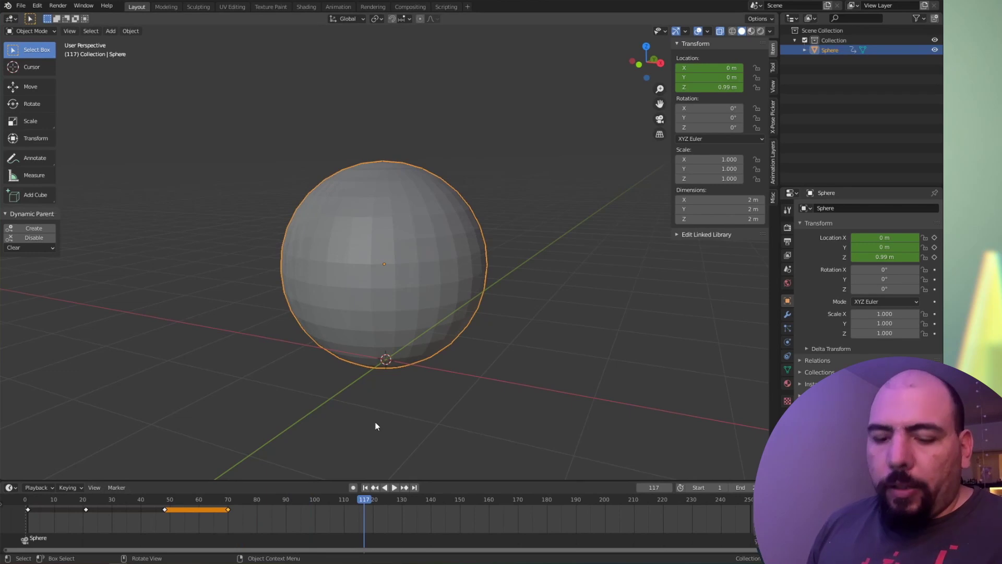
# Step: Try moving the sphere's last keyframe about 10 frames forward on the timeline
pyautogui.press('g')
pyautogui.press('Escape')
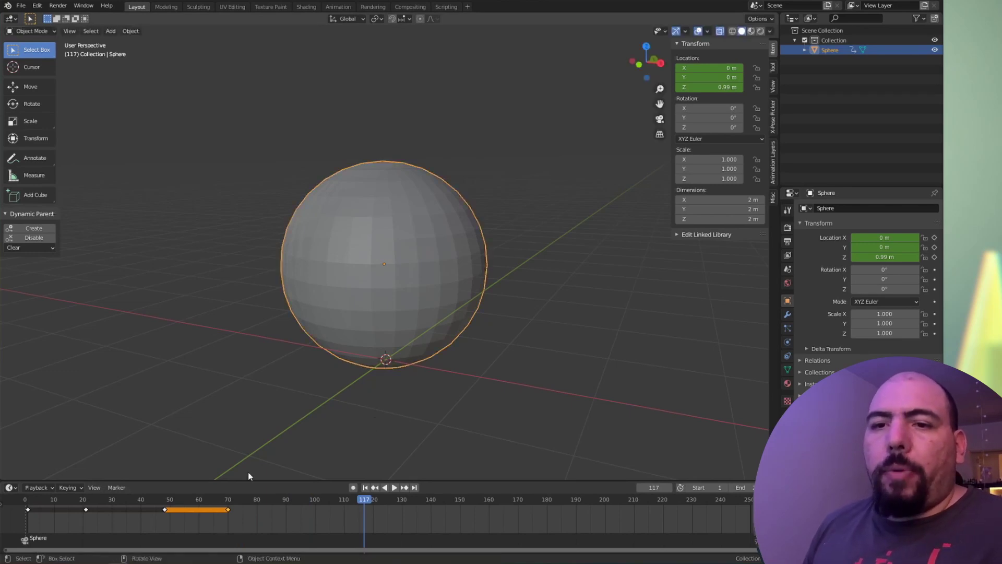
pyautogui.press('g')
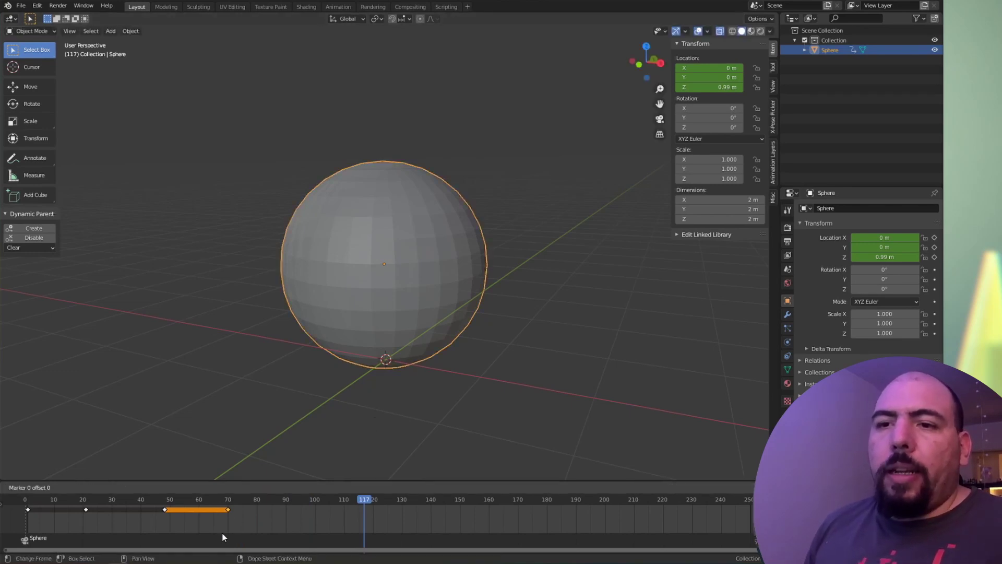
pyautogui.press('g')
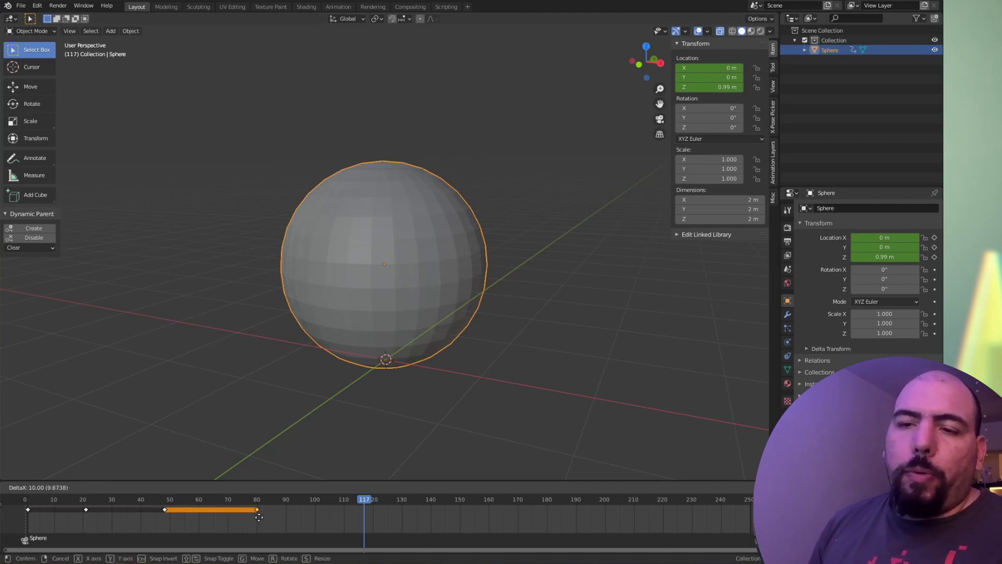
pyautogui.press('Escape')
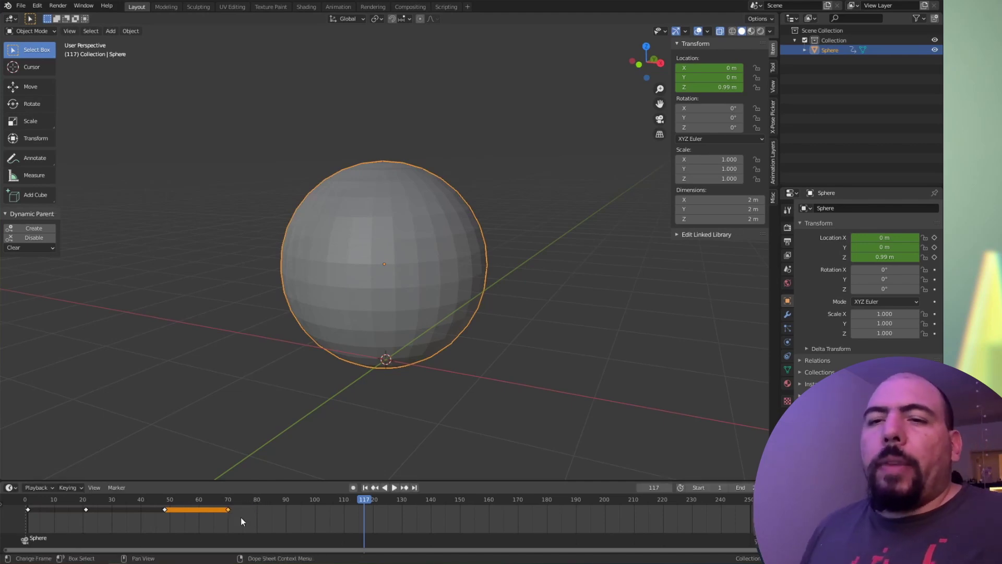
# Step: Select the sphere's keyframes after frame 1 and try shifting them about 5 frames forward
pyautogui.moveTo(240, 517); pyautogui.dragTo(21, 505)
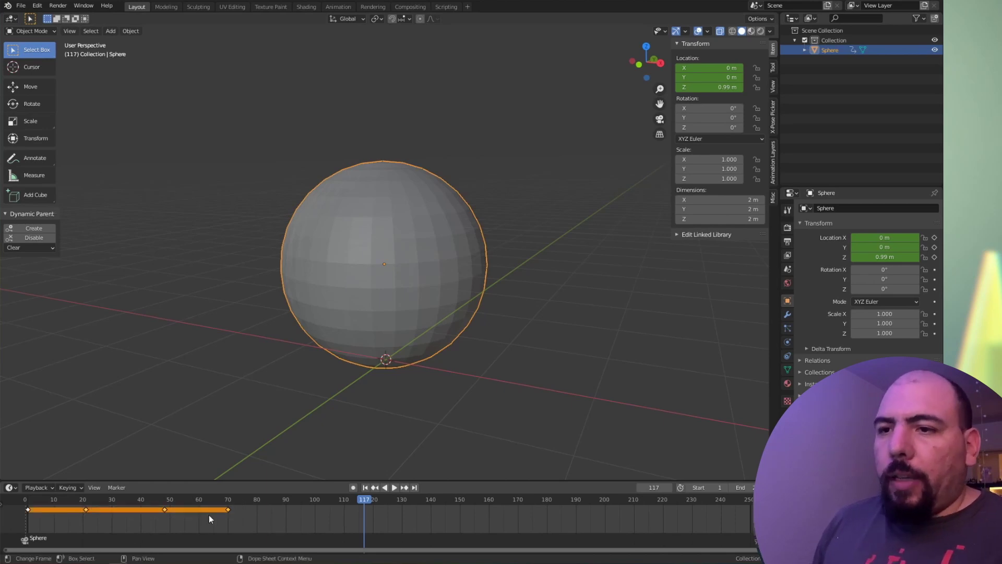
pyautogui.press('g')
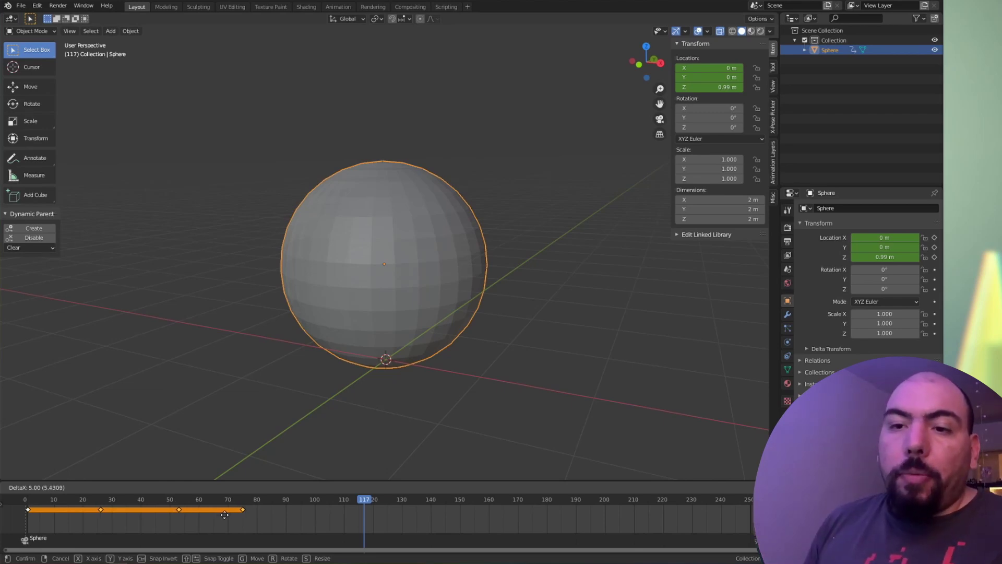
pyautogui.press('Escape')
# Step: Try offsetting the selected keyframes by exactly 10 frames and freely by about 12 frames
pyautogui.write('g')
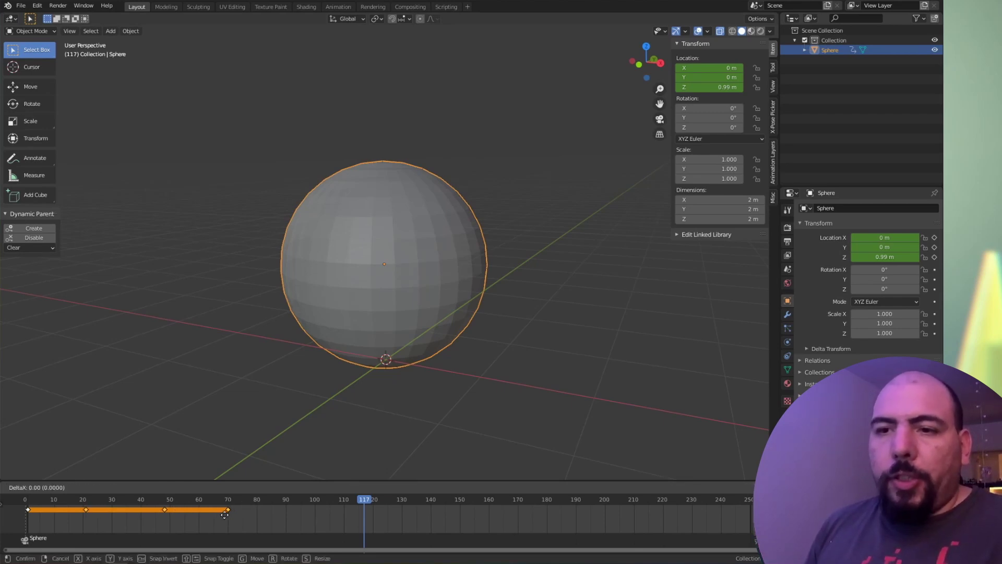
pyautogui.write('1')
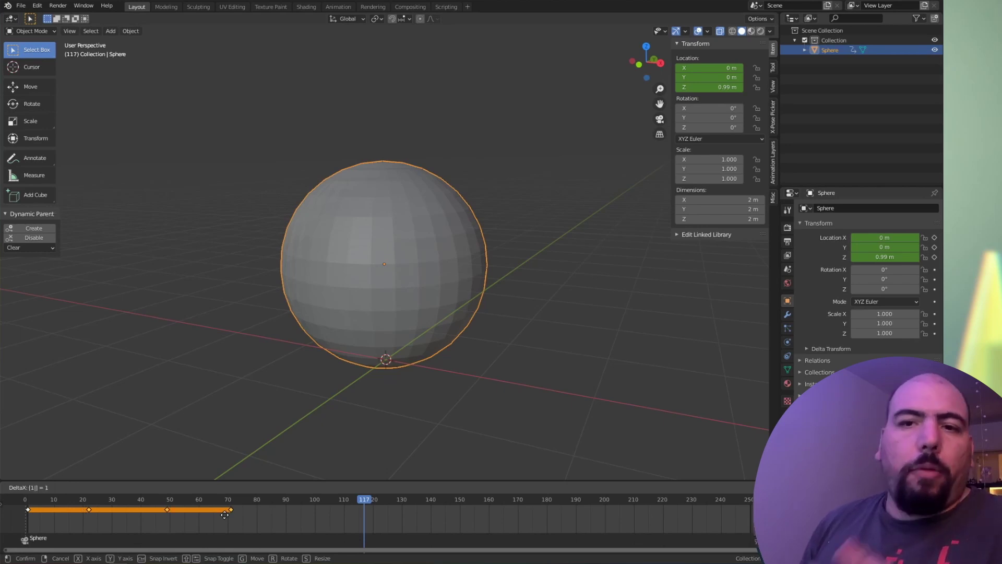
pyautogui.write('0')
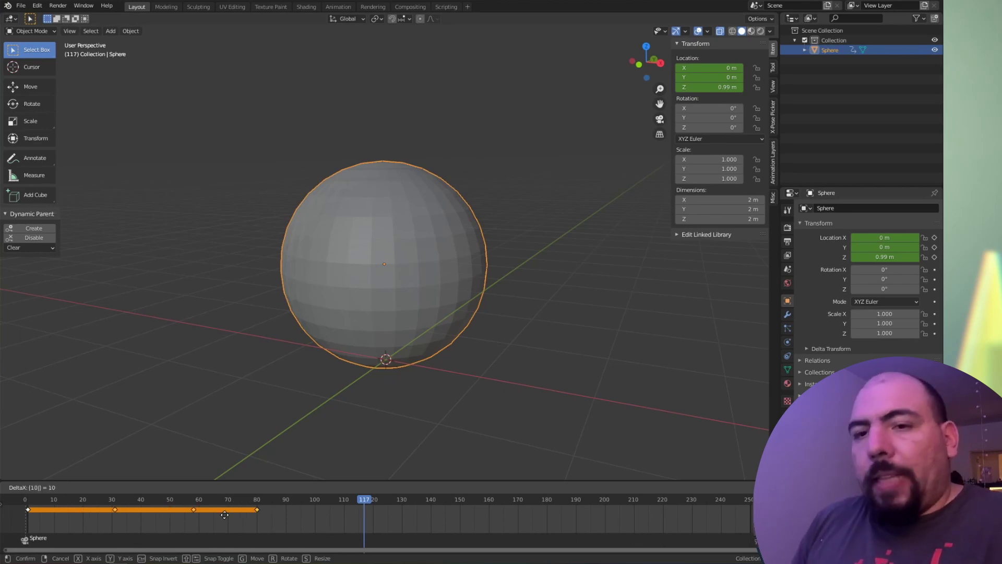
pyautogui.press('BackSpace')
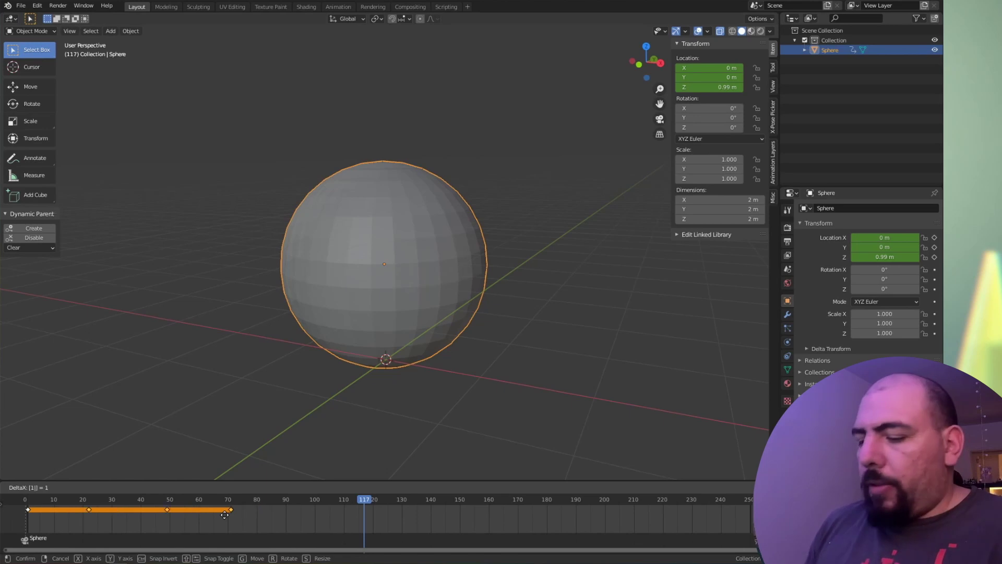
pyautogui.press('BackSpace')
pyautogui.press('Return')
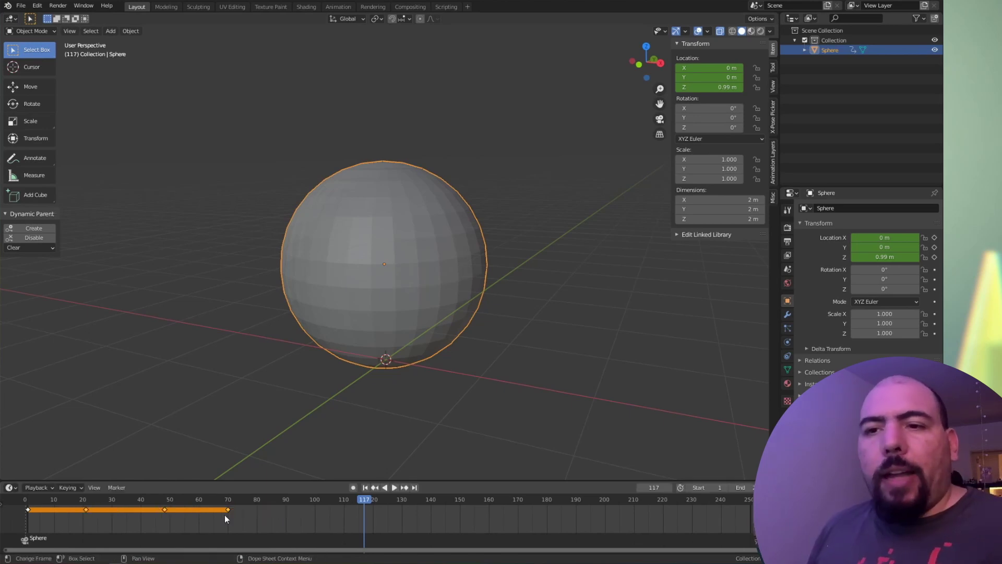
pyautogui.press('g')
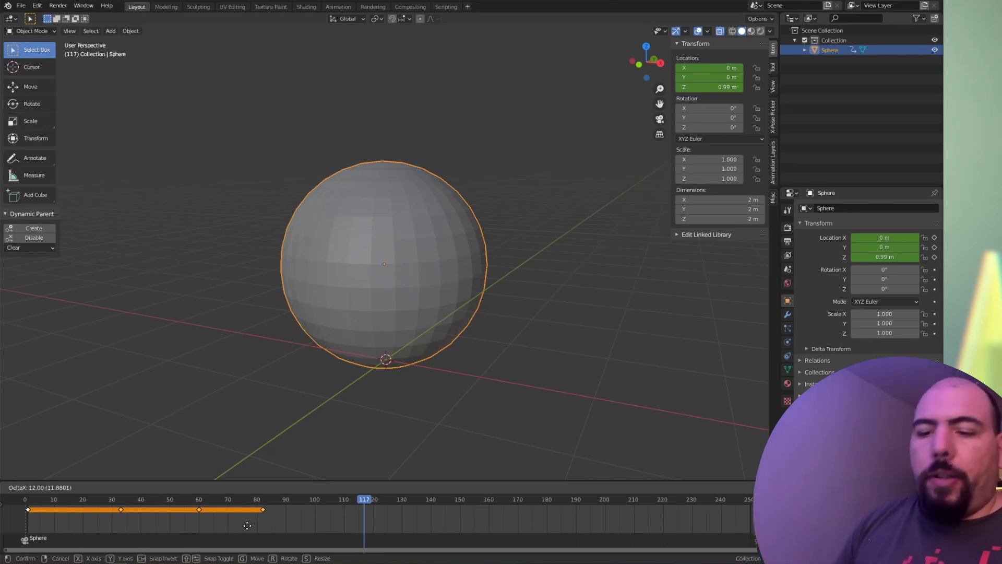
pyautogui.rightClick(247, 526)
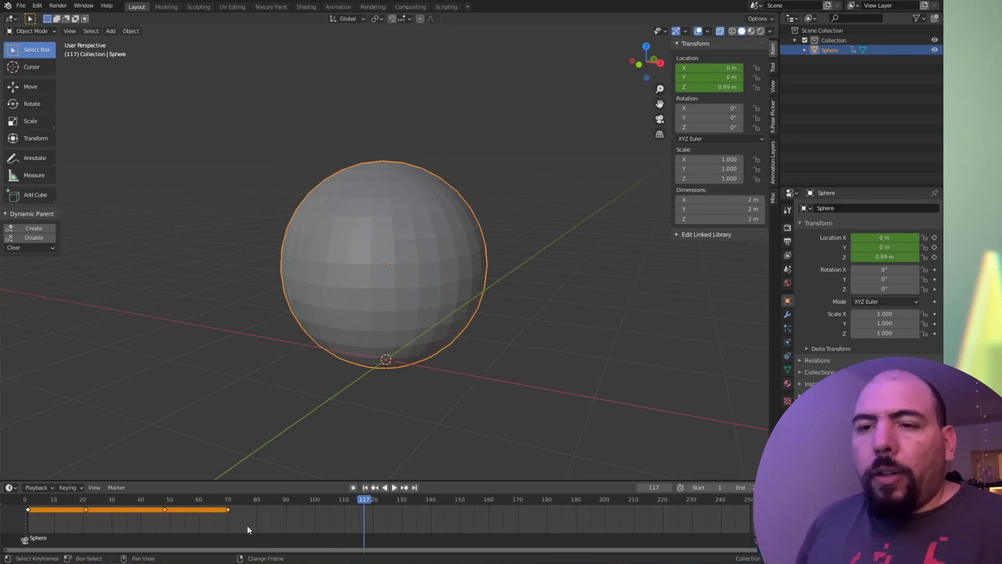
# Step: Select only the sphere's last keyframe at frame 70 and snap it to the current frame, 117
pyautogui.click(226, 509)
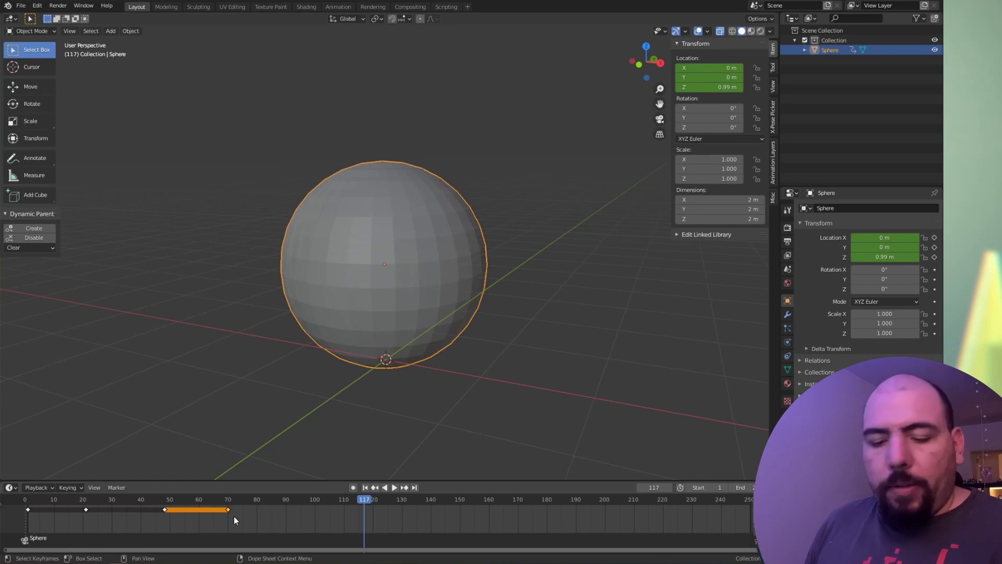
pyautogui.hotkey('shift', 's')
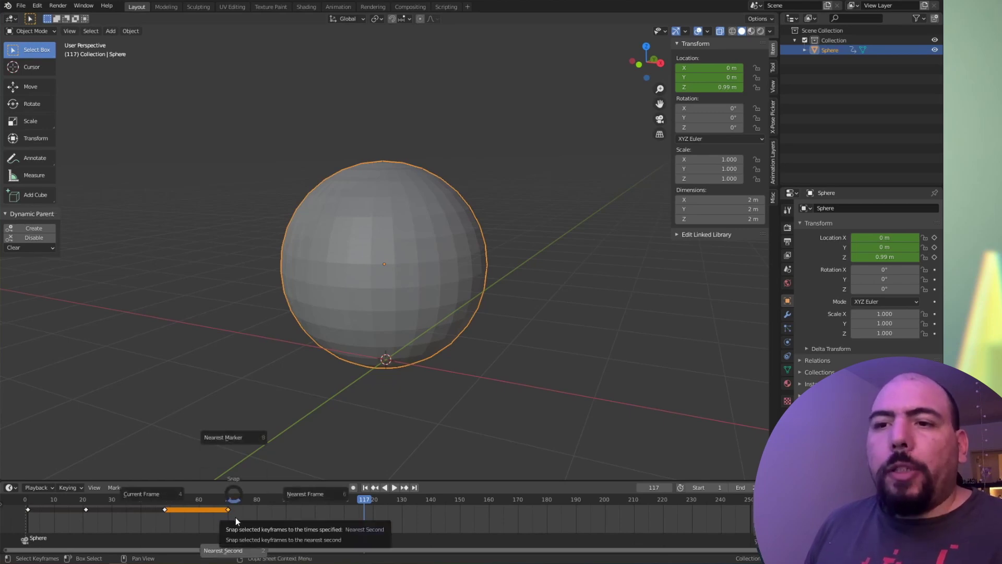
pyautogui.click(154, 500)
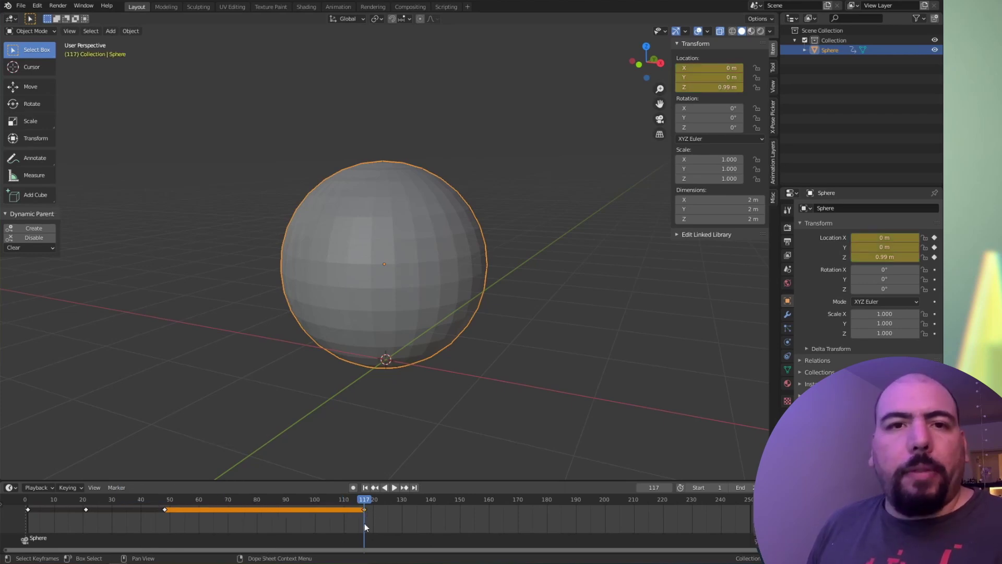
# Step: Advance the current frame to 137 and snap the selected last keyframe to it
pyautogui.press('Right')
pyautogui.press('Right')
pyautogui.press('Right')
pyautogui.press('Right')
pyautogui.press('Right')
pyautogui.press('Right')
pyautogui.press('Right')
pyautogui.press('Right')
pyautogui.press('Right')
pyautogui.press('Right')
pyautogui.press('Right')
pyautogui.press('Right')
pyautogui.press('Right')
pyautogui.press('Right')
pyautogui.press('Right')
pyautogui.press('Right')
pyautogui.press('Right')
pyautogui.press('Right')
pyautogui.press('Right')
pyautogui.press('Right')
pyautogui.hotkey('shift', 's')
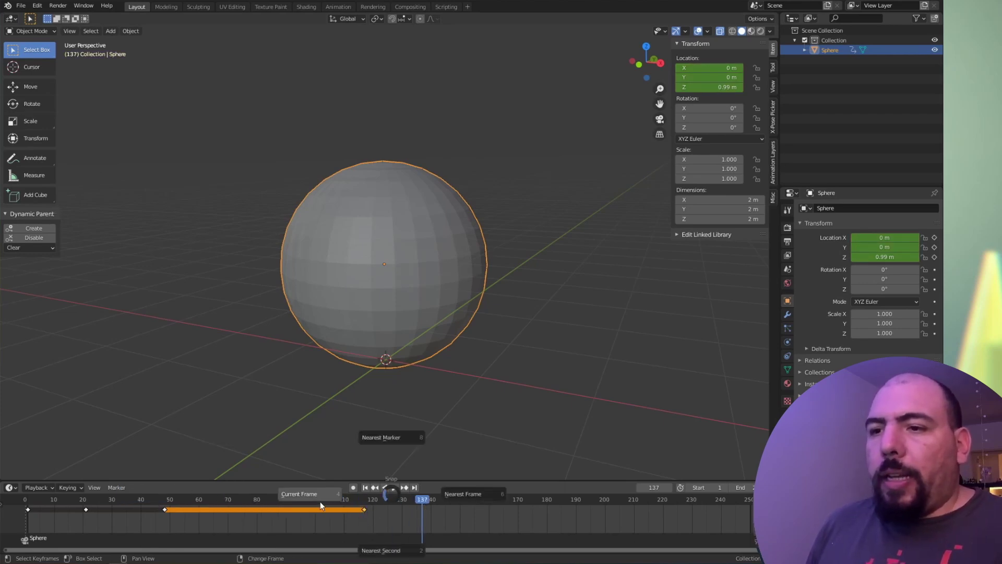
pyautogui.click(320, 501)
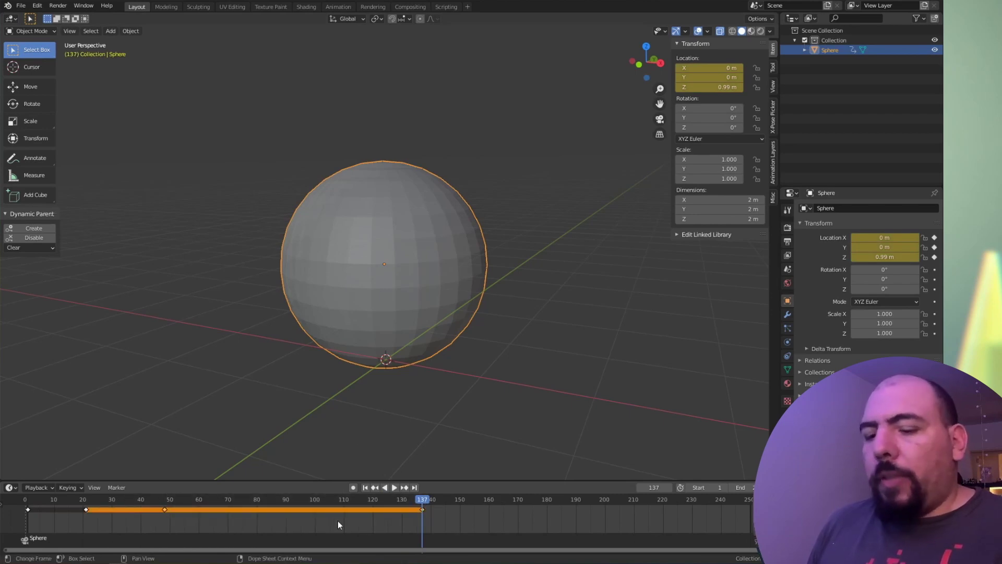
# Step: Display the timeline in seconds and move the sphere's last keyframe back to about frame 110
pyautogui.hotkey('ctrl', 't')
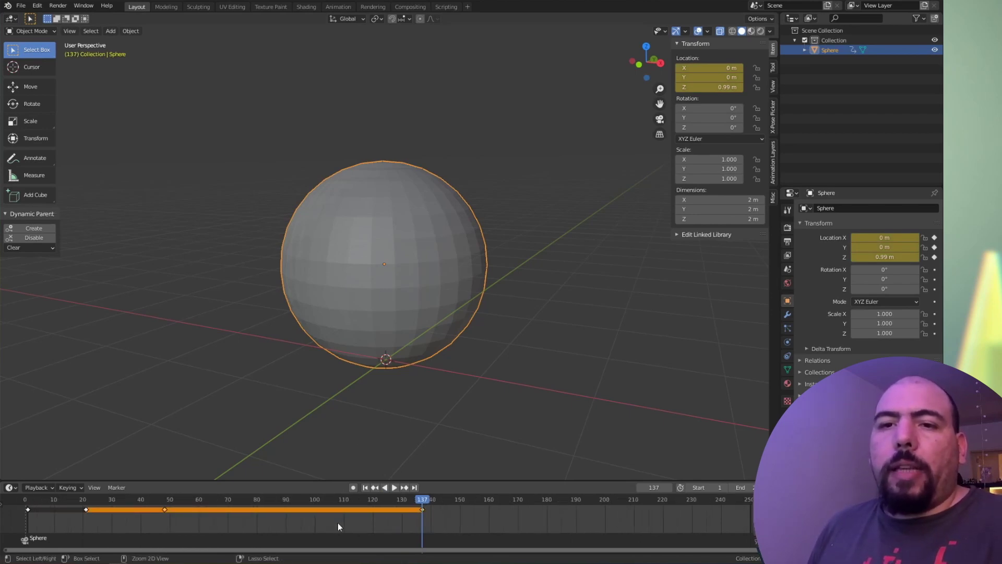
pyautogui.click(428, 514)
pyautogui.moveTo(427, 514); pyautogui.dragTo(350, 517)
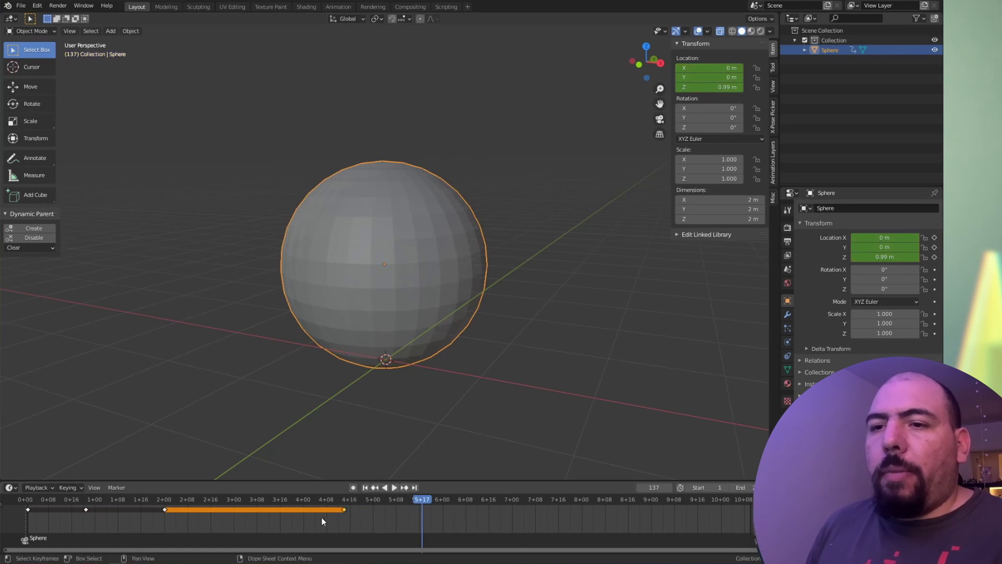
# Step: Select all of the sphere's keyframes and snap them to the nearest second
pyautogui.keyDown('ctrl'); pyautogui.click(191, 520); pyautogui.keyUp('ctrl')
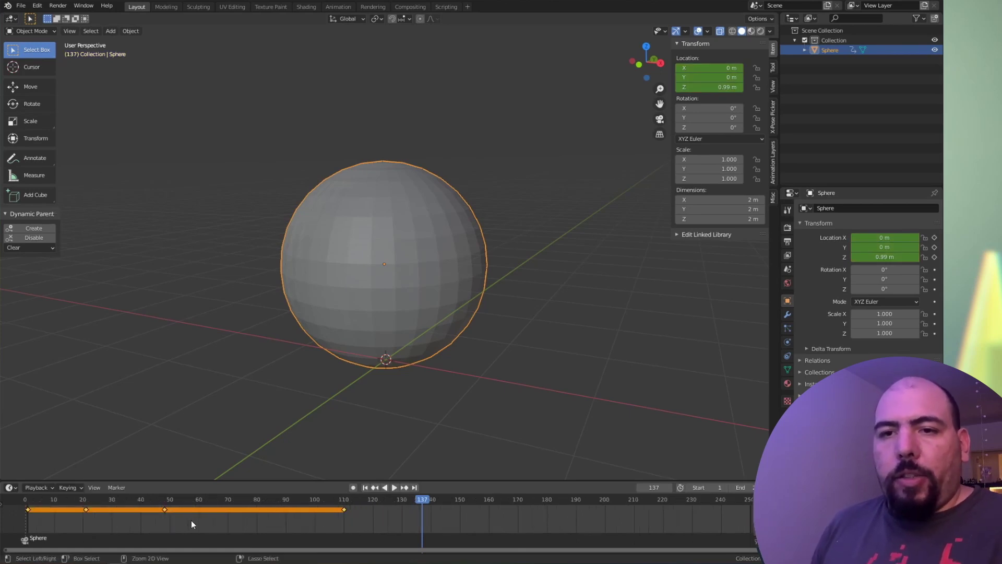
pyautogui.hotkey('shift', 's')
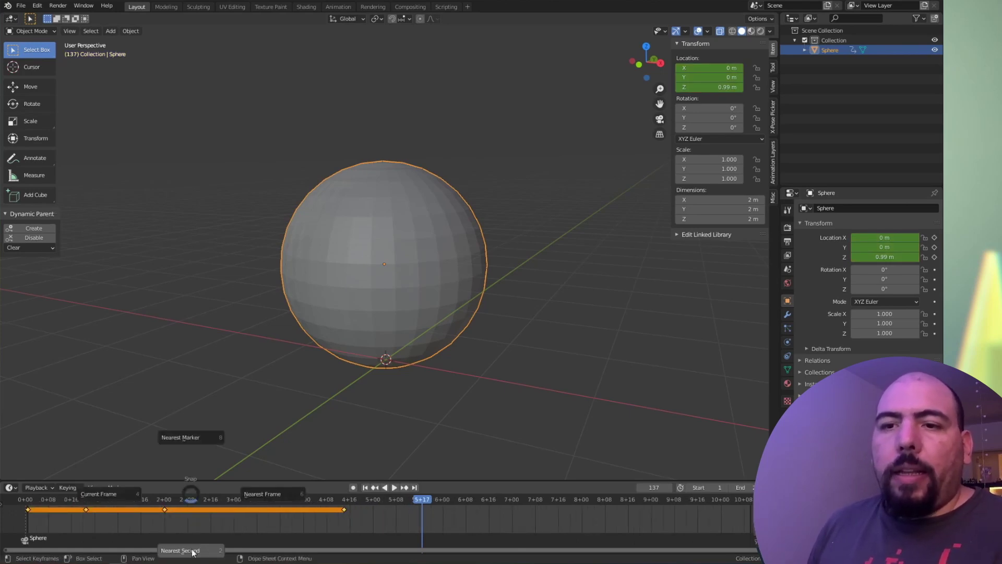
pyautogui.click(192, 549)
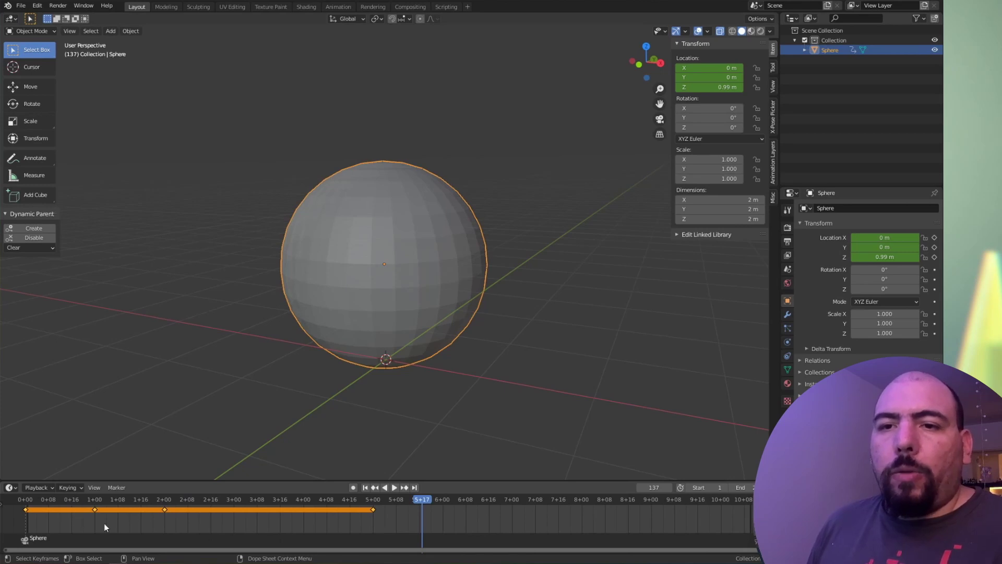
# Step: Reselect all the sphere's keyframes and try snapping them to the nearest second once more
pyautogui.click(383, 517)
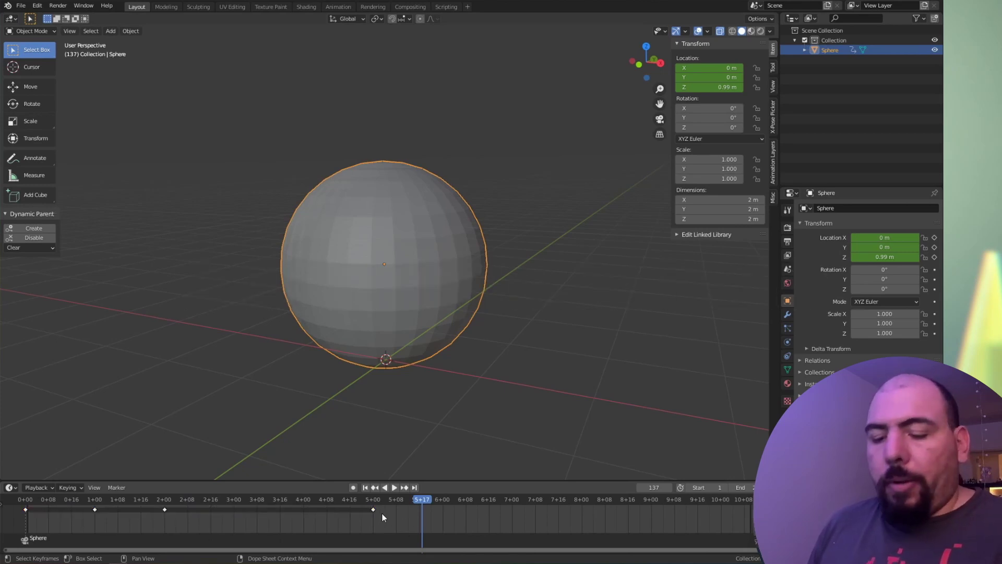
pyautogui.press('a')
pyautogui.hotkey('shift', 's')
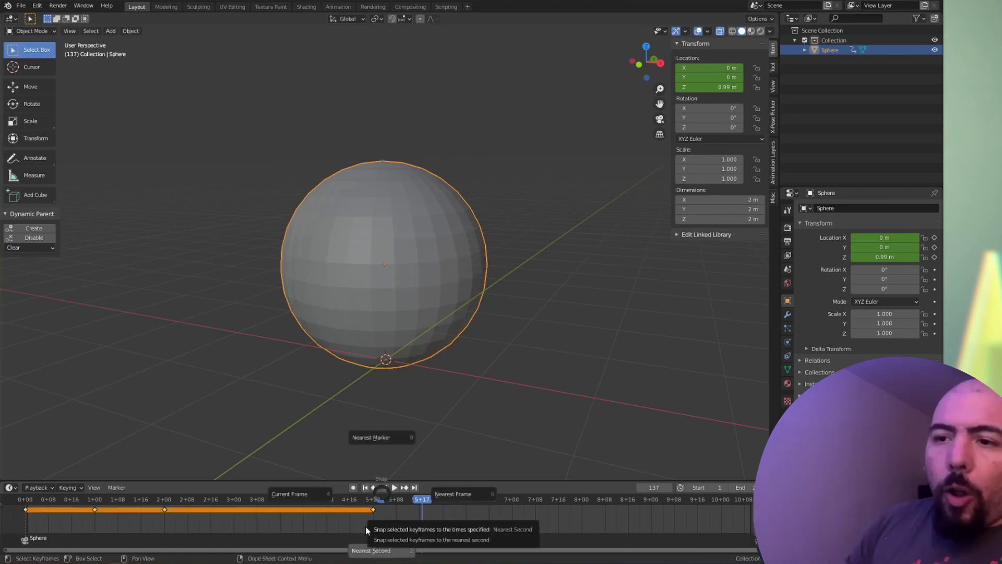
pyautogui.click(366, 526)
pyautogui.hotkey('ctrl', 'z')
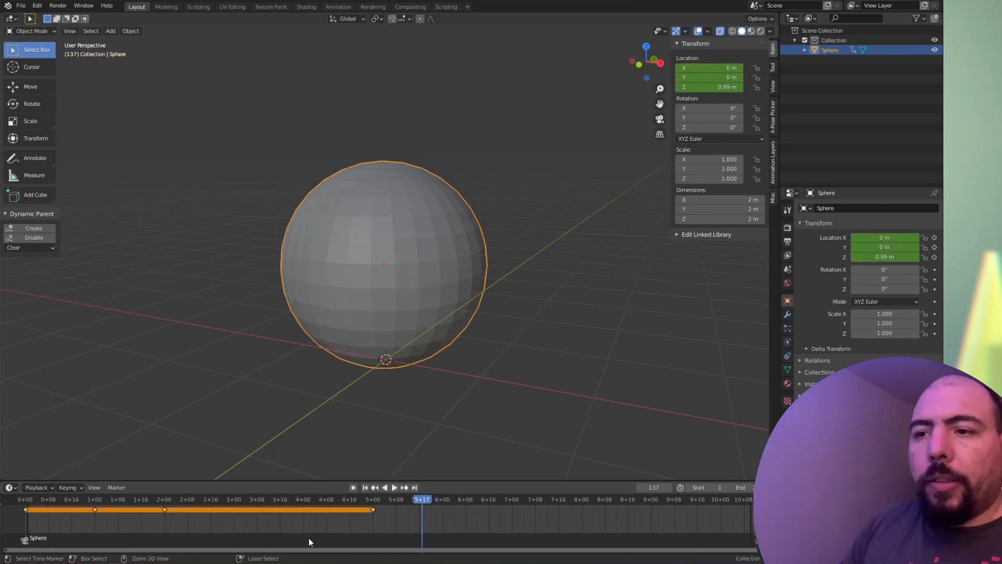
# Step: Move the current frame to 80 and apply the Nearest Frame snap to the selected keyframes
pyautogui.click(106, 500)
pyautogui.moveTo(114, 500); pyautogui.dragTo(257, 519)
pyautogui.hotkey('shift', 's')
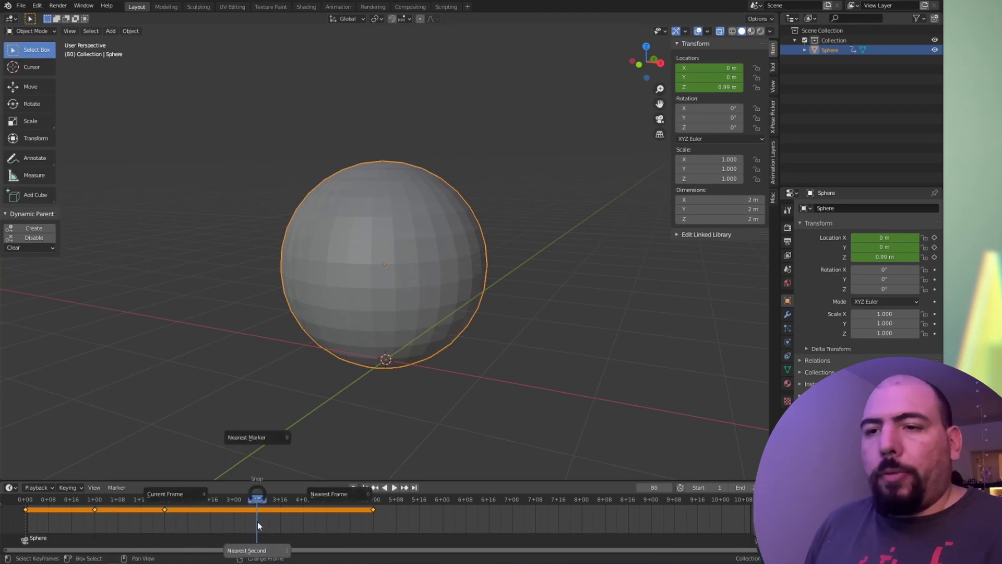
pyautogui.click(322, 497)
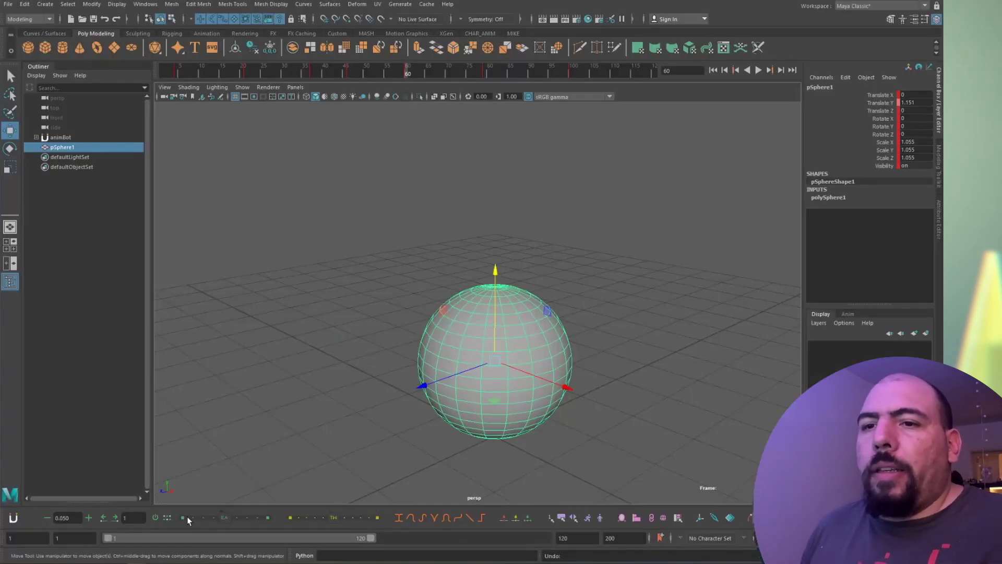
# Step: Switch to Maya and review the Nudge Right tool's variants for all keys, the scene and removing inbetweens
pyautogui.rightClick(113, 518)
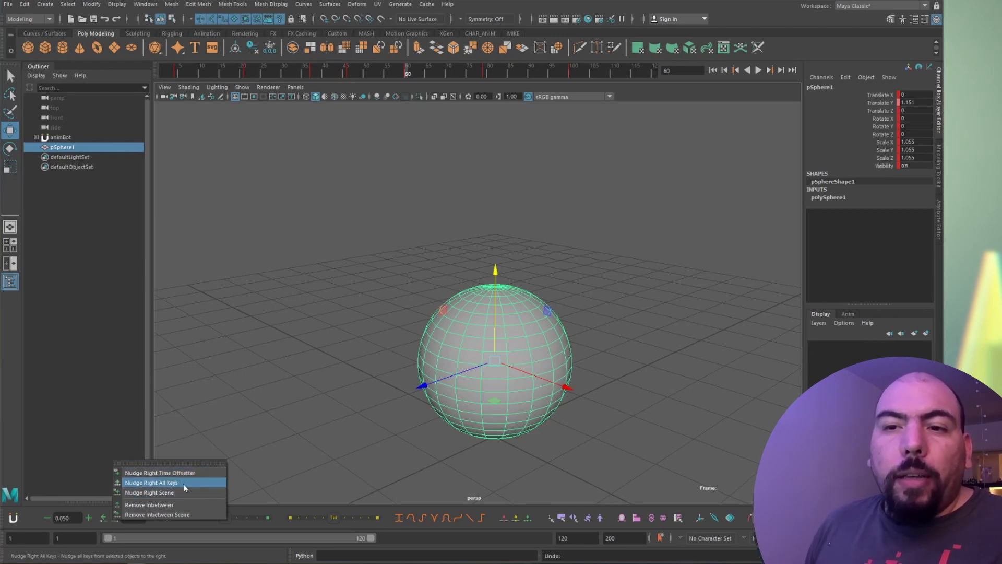
pyautogui.click(180, 504)
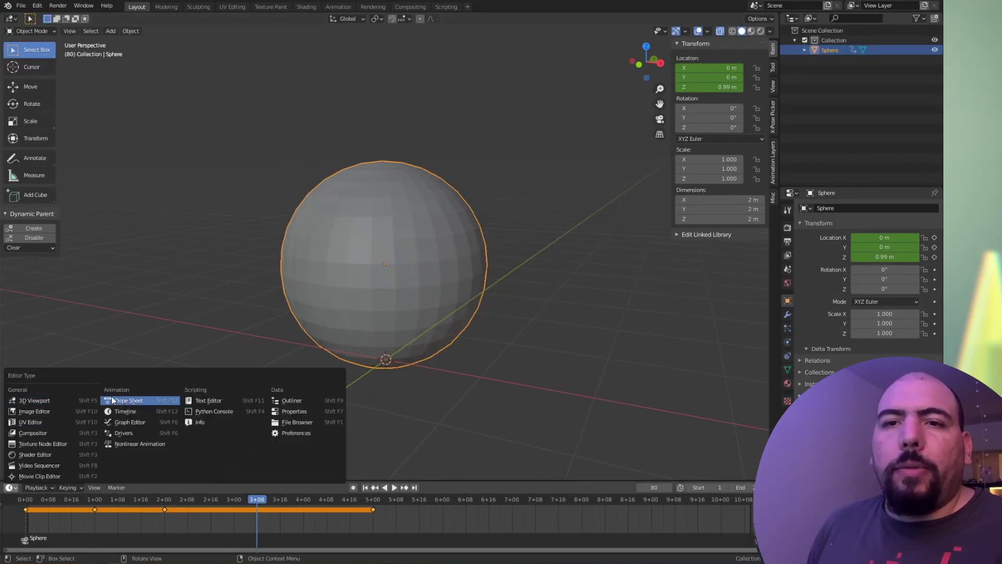
# Step: Switch back to Blender, change the timeline area to a Dope Sheet and split the 3D viewport into two stacked areas
pyautogui.click(139, 400)
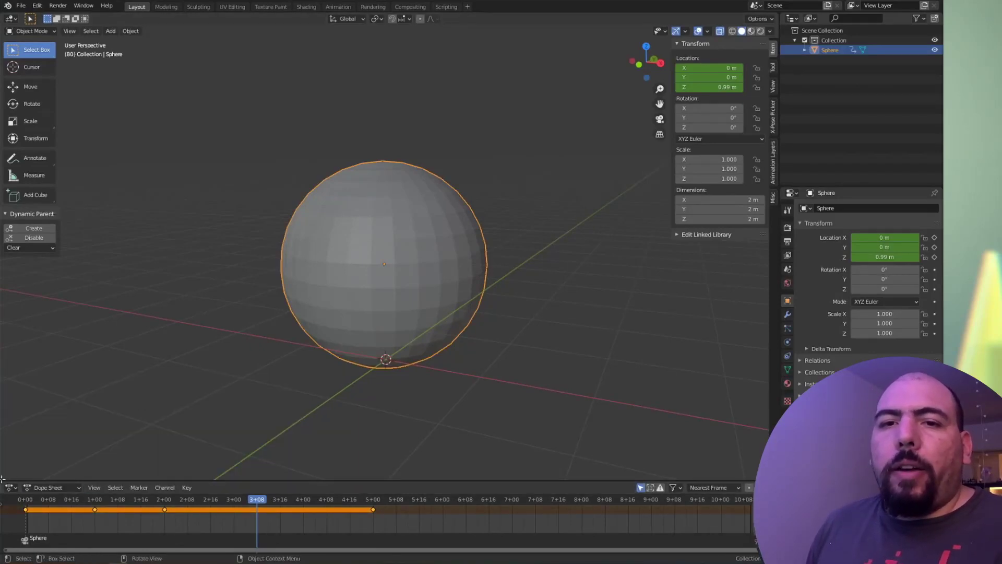
pyautogui.moveTo(14, 479); pyautogui.dragTo(21, 310)
pyautogui.click(29, 329)
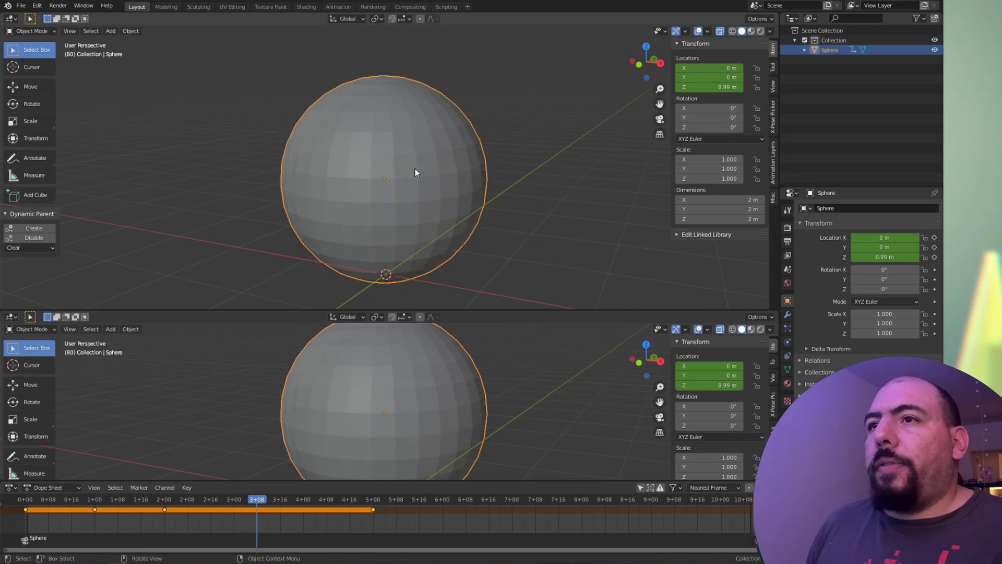
# Step: Duplicate the sphere five times, spread the copies around it, and insert a keyframe on all the spheres
pyautogui.hotkey('shift', 'd')
pyautogui.click(317, 170)
pyautogui.hotkey('shift', 'd')
pyautogui.click(513, 123)
pyautogui.hotkey('shift', 'd')
pyautogui.click(595, 226)
pyautogui.hotkey('shift', 'd')
pyautogui.click(486, 283)
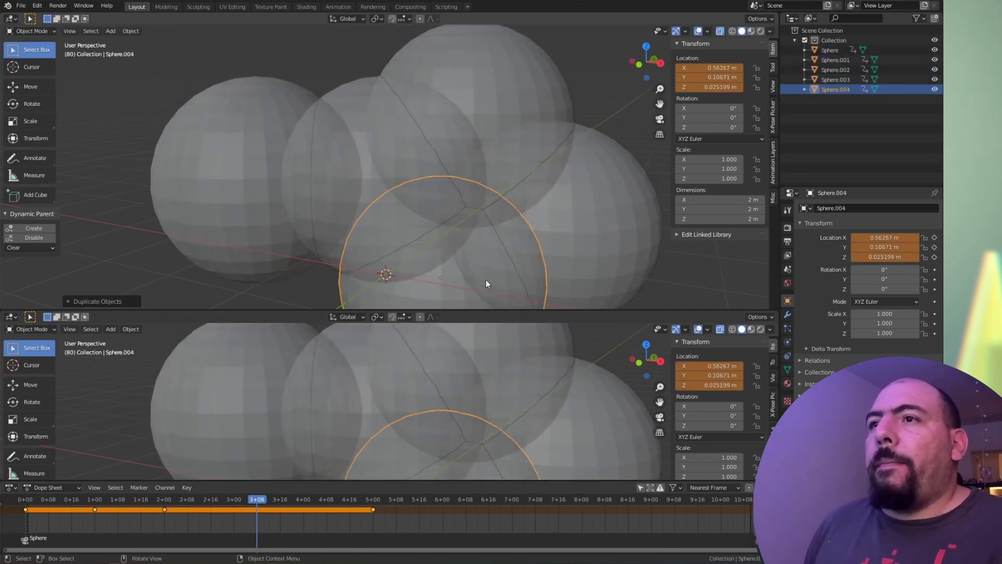
pyautogui.hotkey('shift', 'd')
pyautogui.click(234, 268)
pyautogui.press('a')
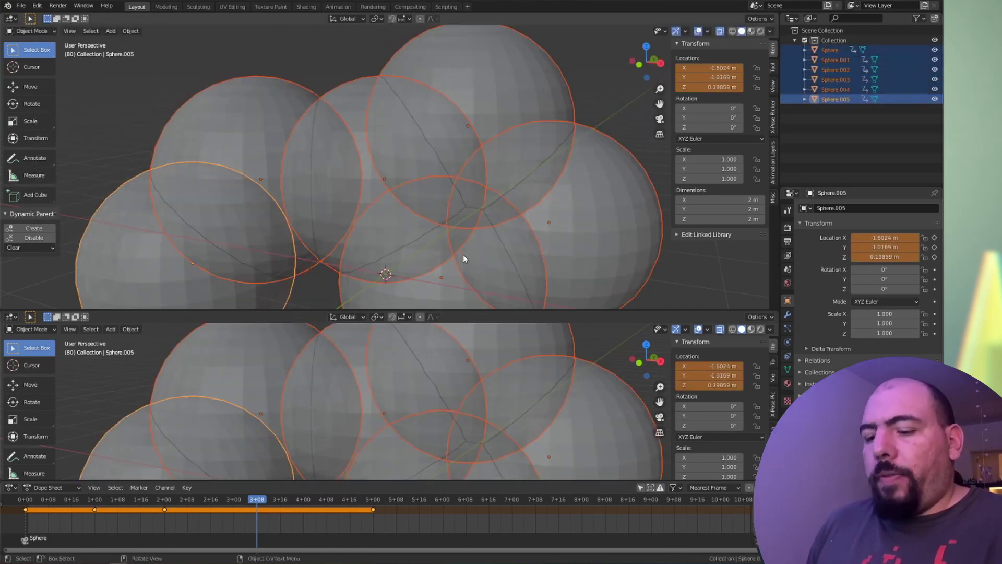
pyautogui.press('i')
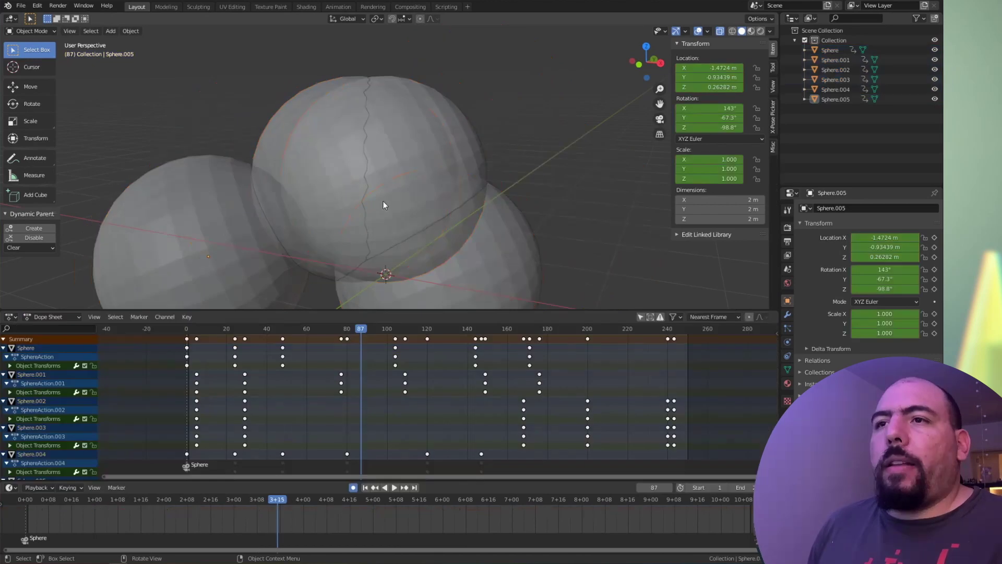
# Step: Select and deselect all the spheres to compare which keyframes the Dope Sheet and the timeline list
pyautogui.press('a')
pyautogui.hotkey('alt', 'a')
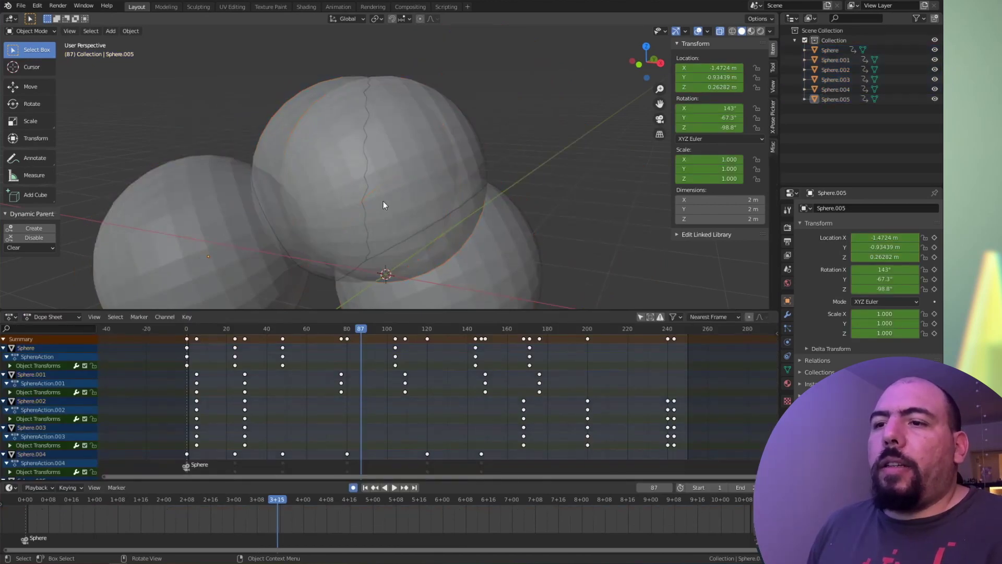
pyautogui.press('a')
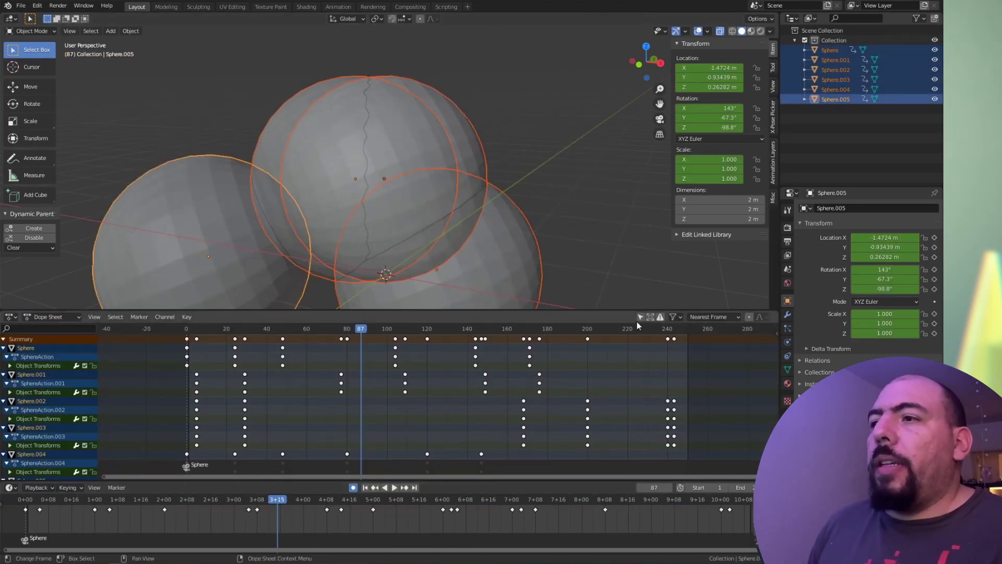
pyautogui.hotkey('alt', 'a')
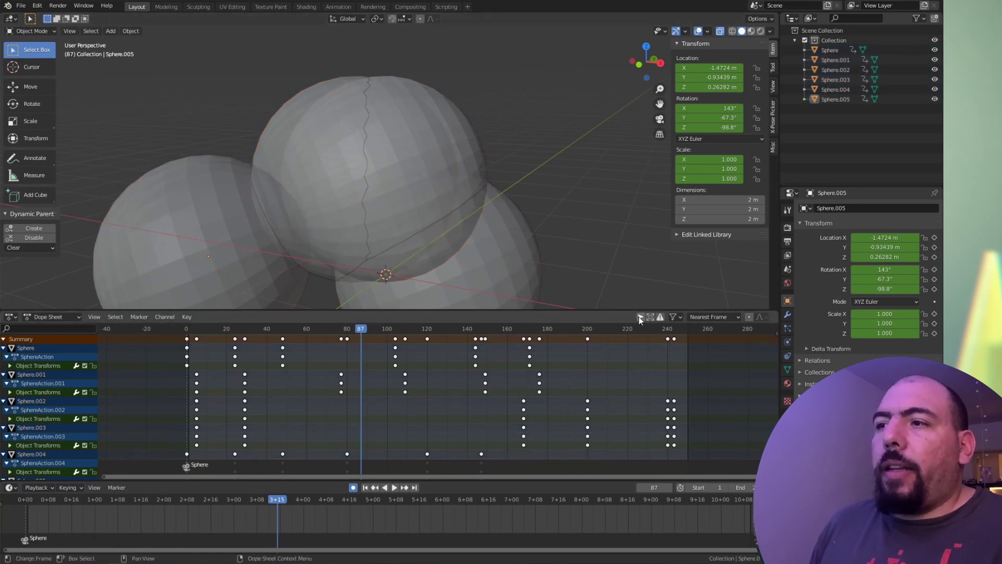
pyautogui.scroll(-3, 564, 399)
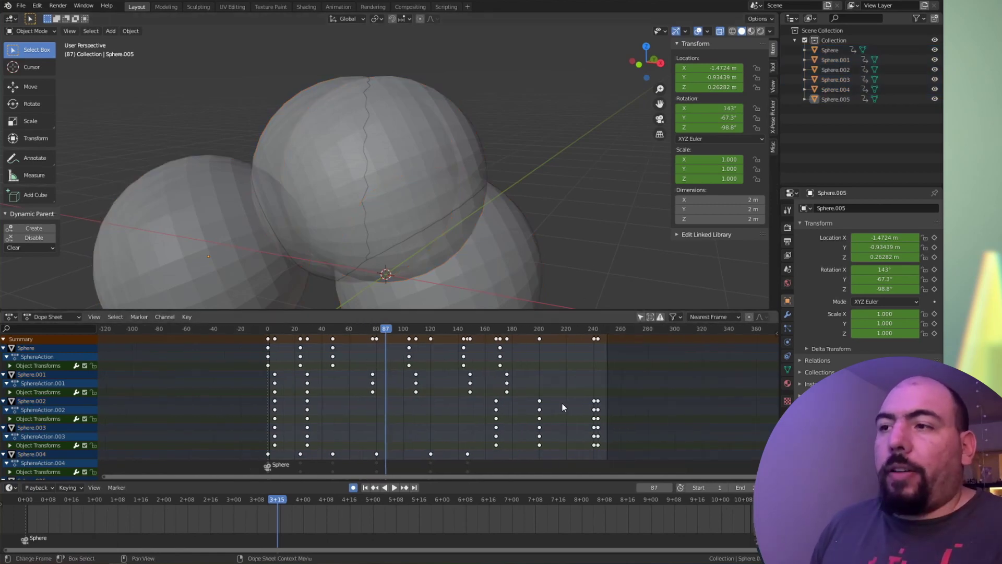
# Step: Limit the Dope Sheet to selected objects' channels and select several spheres in turn, finishing on Sphere.004
pyautogui.click(641, 317)
pyautogui.click(370, 167)
pyautogui.click(390, 259)
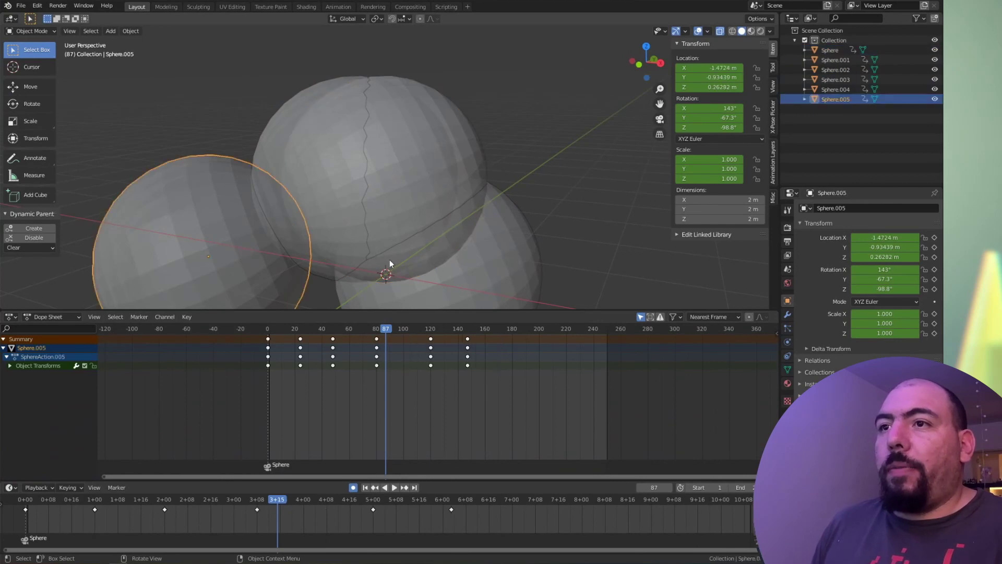
pyautogui.click(467, 275)
pyautogui.click(395, 118)
pyautogui.click(306, 206)
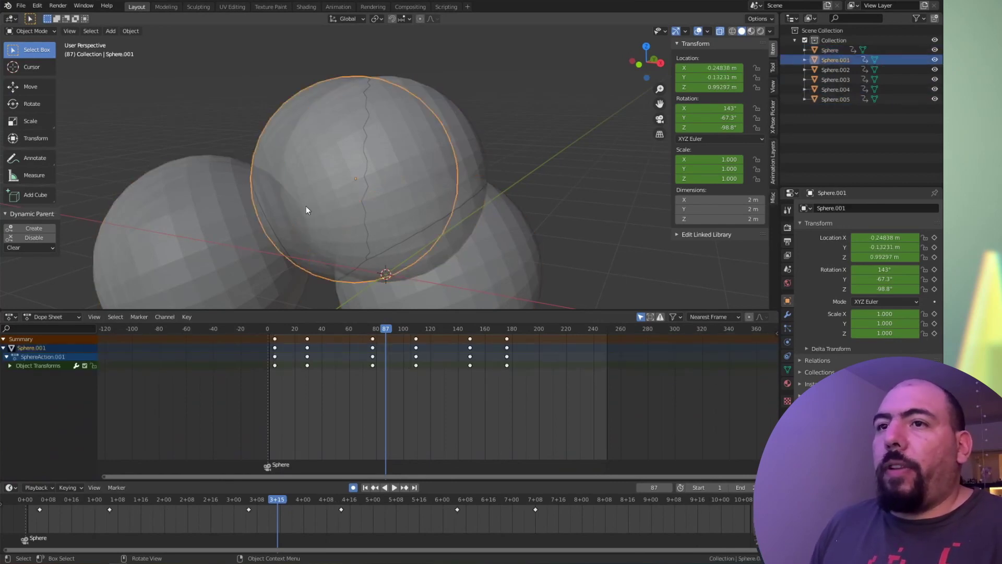
pyautogui.click(258, 223)
pyautogui.click(472, 240)
pyautogui.click(472, 241)
# Step: Show the channels of all objects in the Dope Sheet again and include those of hidden objects
pyautogui.click(644, 316)
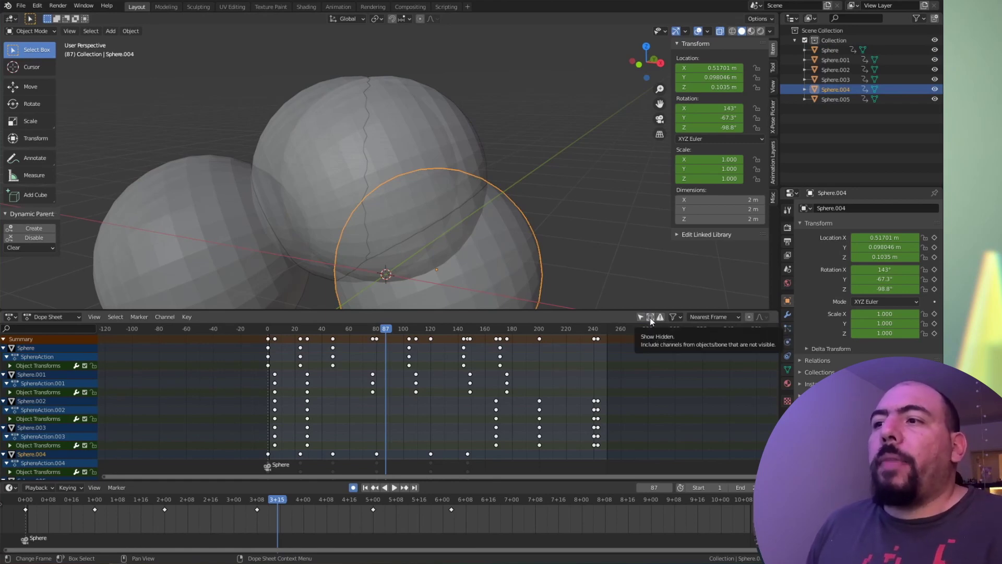
pyautogui.click(650, 317)
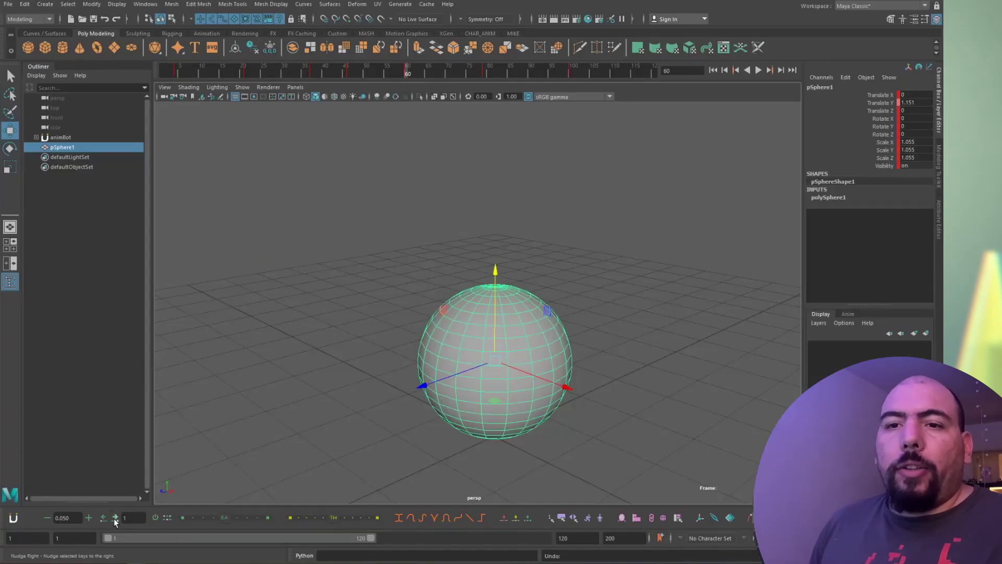
# Step: Switch to Maya and bring up the Nudge Right options again
pyautogui.rightClick(116, 522)
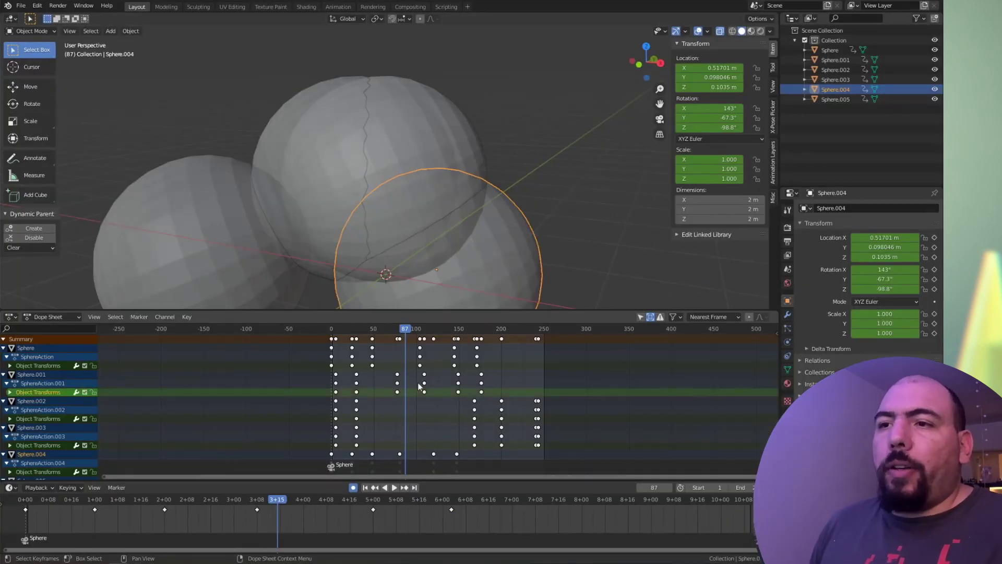
# Step: Switch to Blender, set the current frame to 97, and shift all spheres' keyframes after it about 3 frames earlier
pyautogui.click(413, 329)
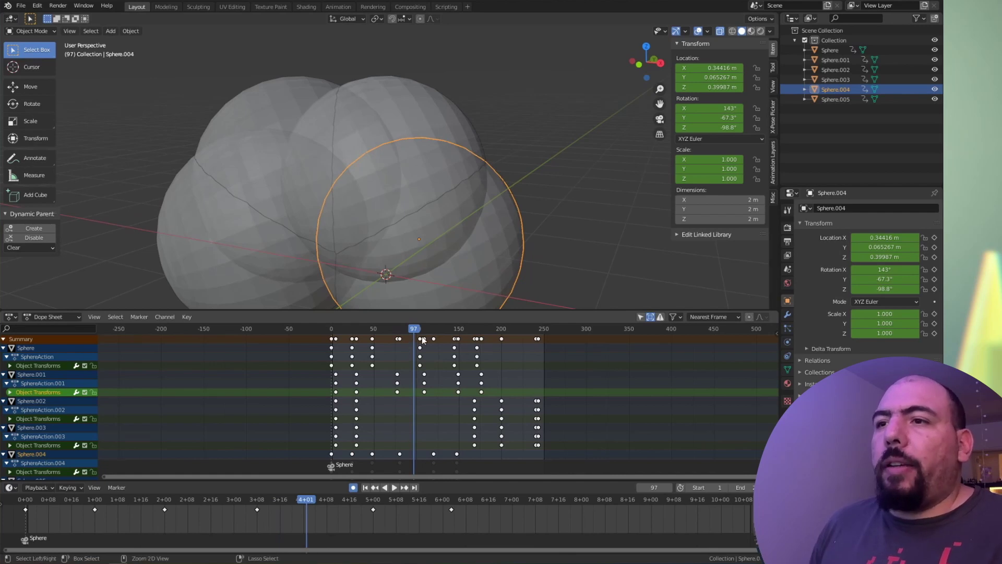
pyautogui.moveTo(424, 341); pyautogui.dragTo(417, 350)
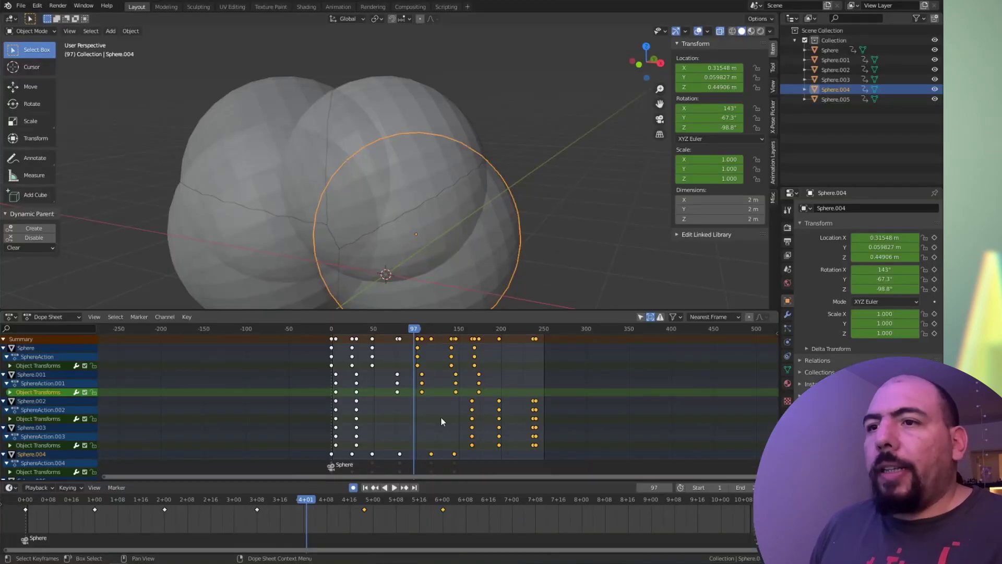
# Step: Clear the keyframe selection and reselect every sphere's keyframes after frame 97 in the Dope Sheet
pyautogui.click(459, 415)
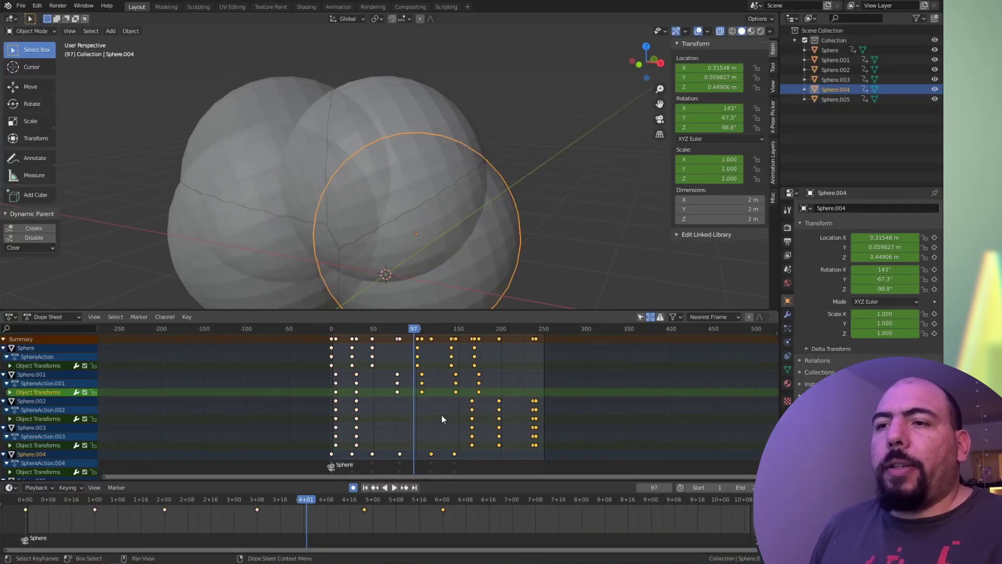
pyautogui.click(414, 402)
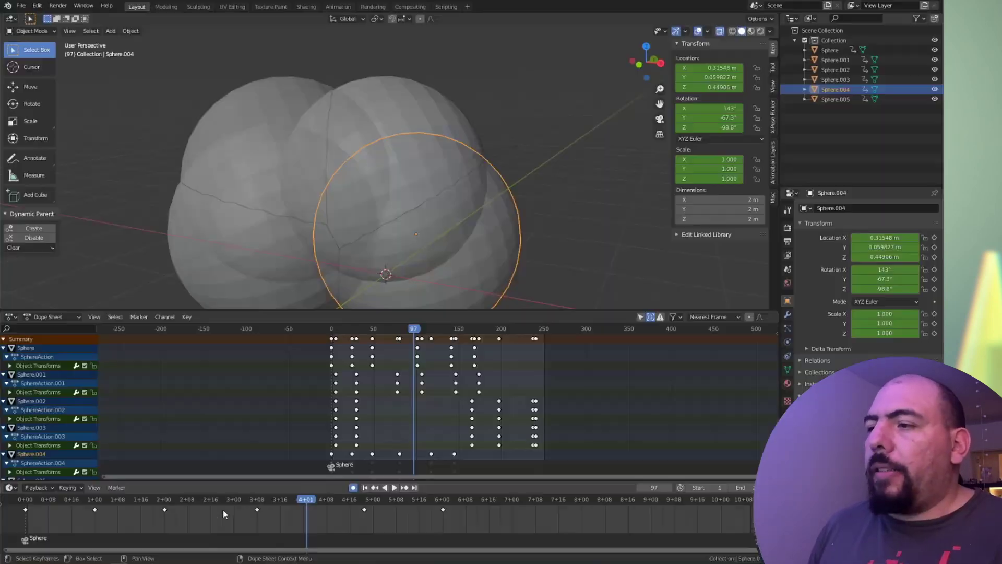
pyautogui.keyDown('ctrl'); pyautogui.click(466, 391); pyautogui.keyUp('ctrl')
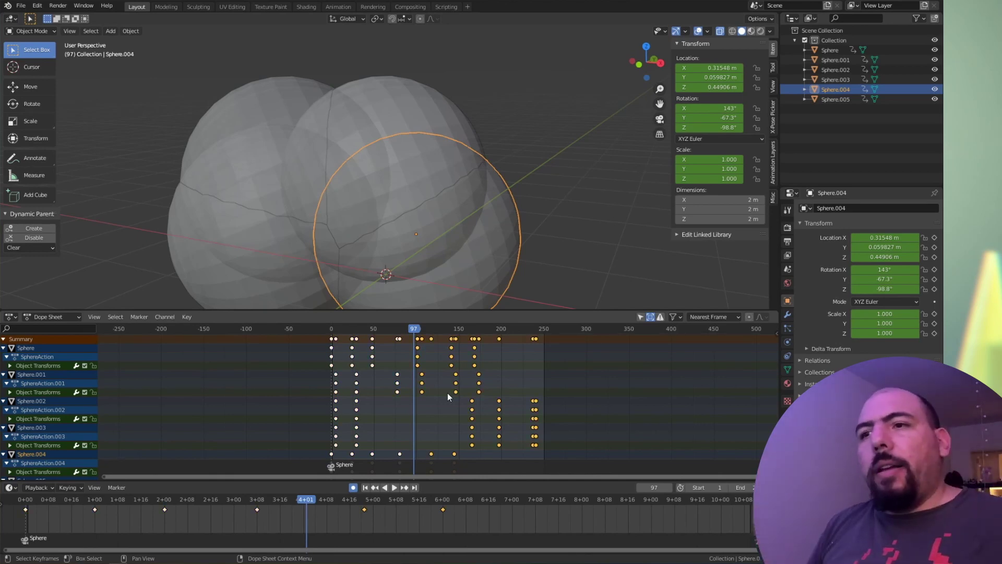
# Step: Select the keyframes before frame 97, and on the timeline shift Sphere.004's keyframes before frame 39 about 14 frames earlier
pyautogui.press('[')
pyautogui.press('space')
pyautogui.click(153, 508)
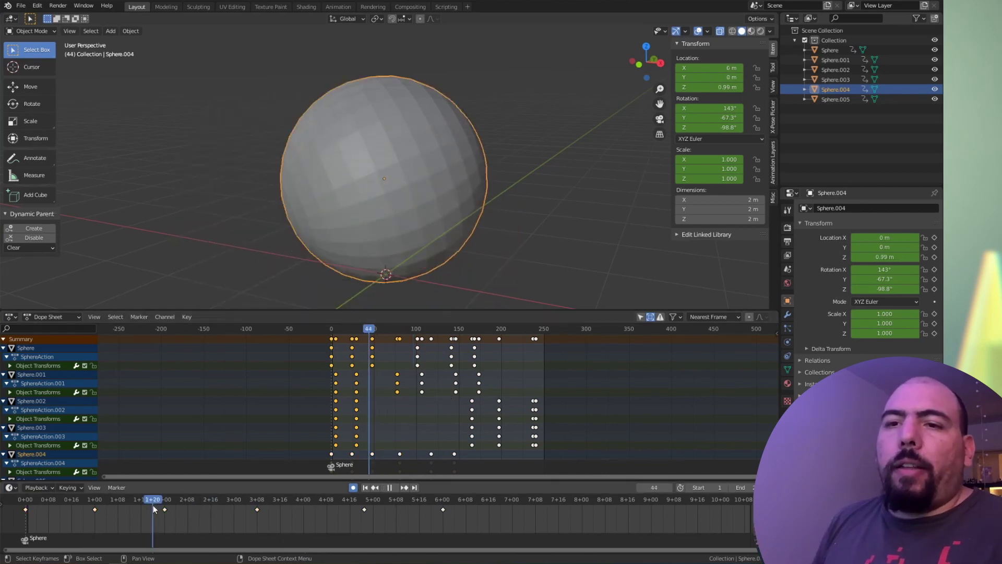
pyautogui.press('space')
pyautogui.moveTo(153, 509)
pyautogui.mouseDown()
pyautogui.moveTo(228, 513)
pyautogui.moveTo(137, 505)
pyautogui.mouseUp()
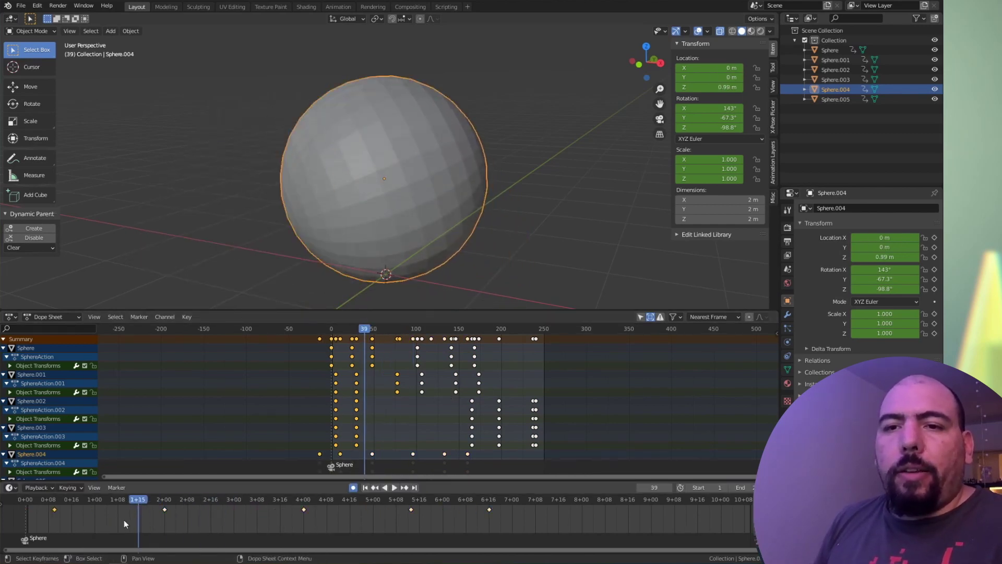
# Step: Shift Sphere.004's keyframes after frame 118 about 33 frames later on the timeline and set the current frame to 182
pyautogui.moveTo(264, 520); pyautogui.dragTo(367, 505)
pyautogui.press(']')
pyautogui.press('g')
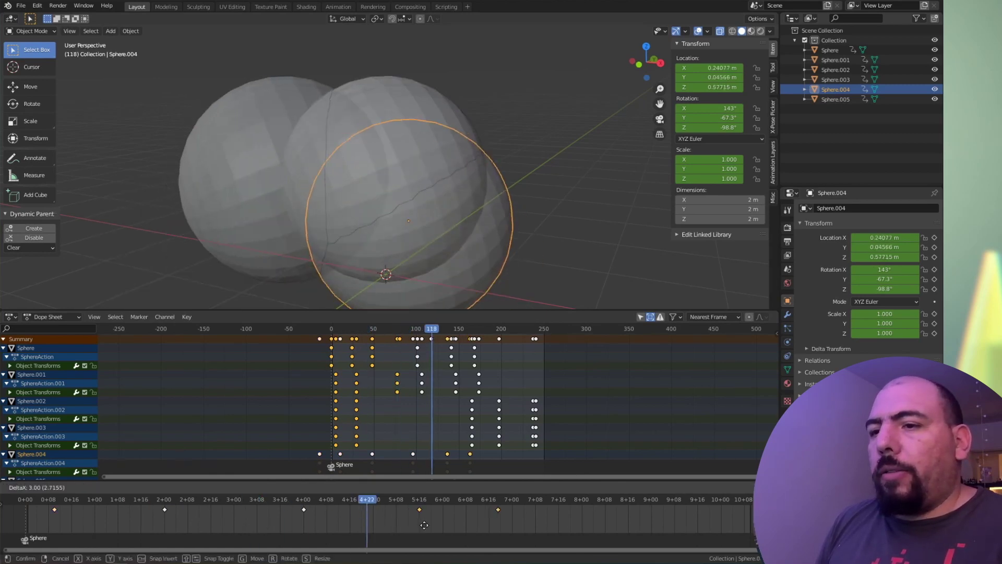
pyautogui.click(546, 503)
pyautogui.click(551, 502)
pyautogui.press('g')
pyautogui.click(574, 523)
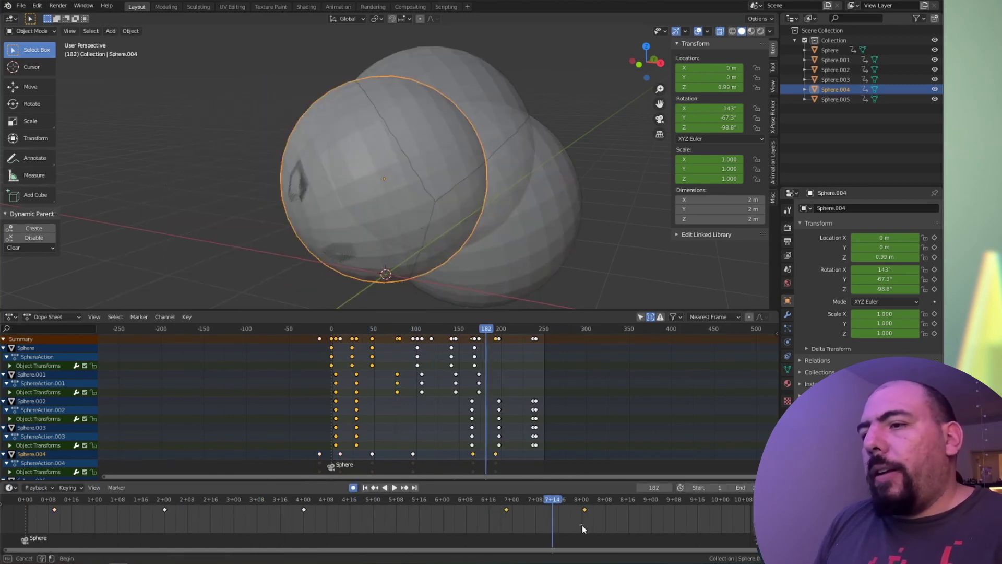
# Step: On the timeline, shift Sphere.004's last two keyframes about 3 frames later, and the last one about 21 frames further
pyautogui.press('g')
pyautogui.click(593, 529)
pyautogui.press('g')
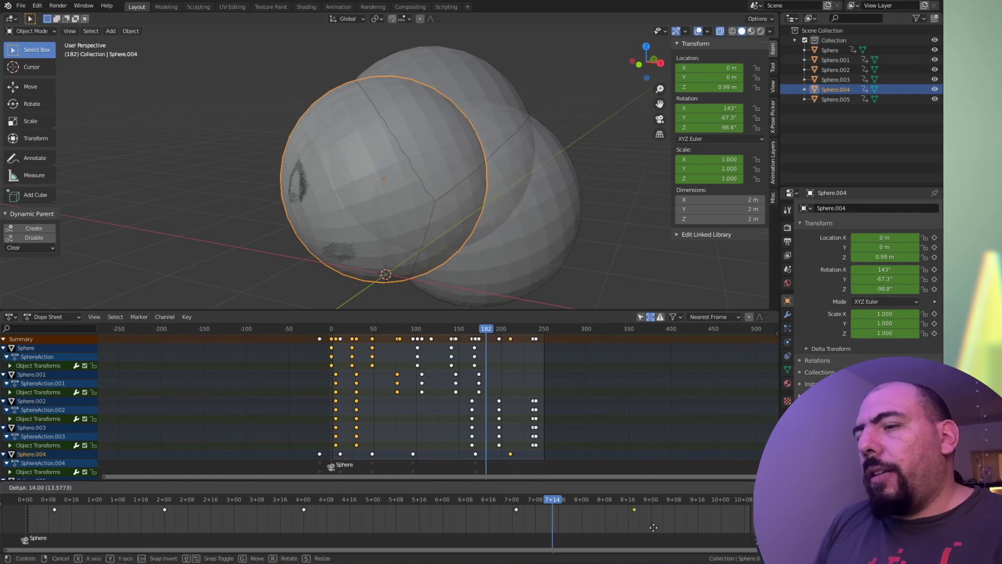
pyautogui.click(666, 532)
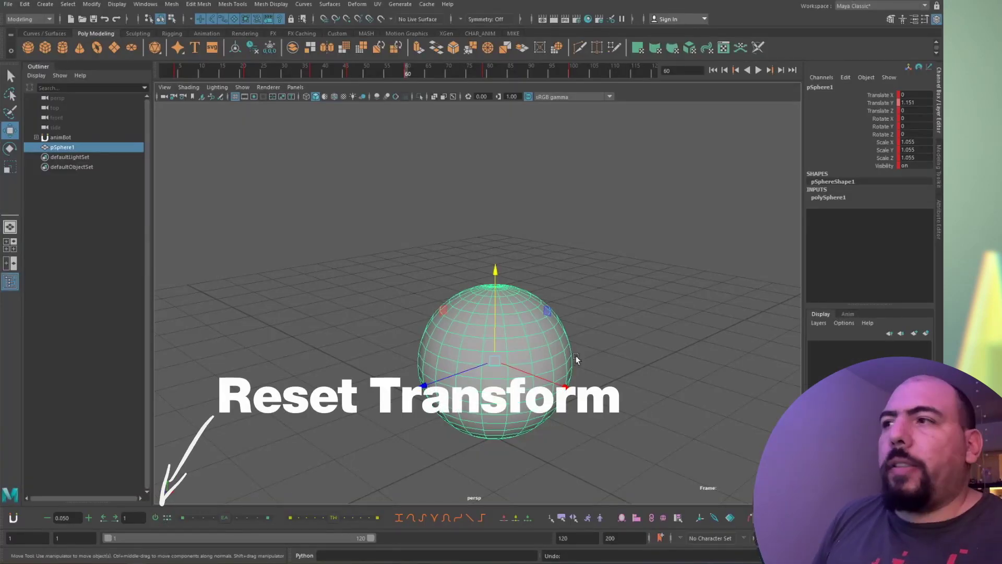
# Step: Switch to Maya and move, rotate and scale pSphere1 away from its default pose at frame 60
pyautogui.moveTo(504, 361); pyautogui.dragTo(543, 190)
pyautogui.press('e')
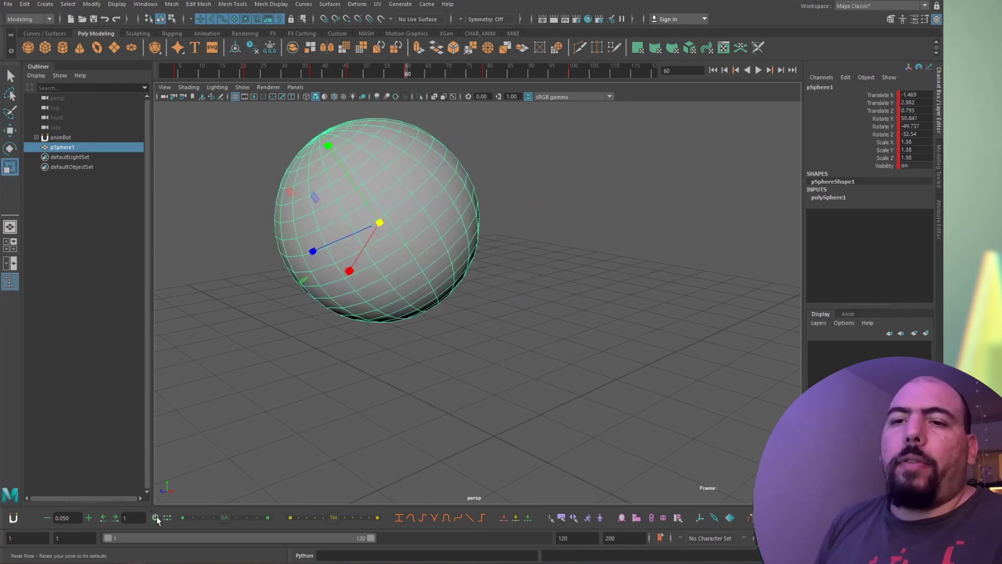
# Step: Try animBot's Reset Pose on pSphere1 followed by Reset Scale, and undo both resets
pyautogui.click(155, 518)
pyautogui.rightClick(156, 518)
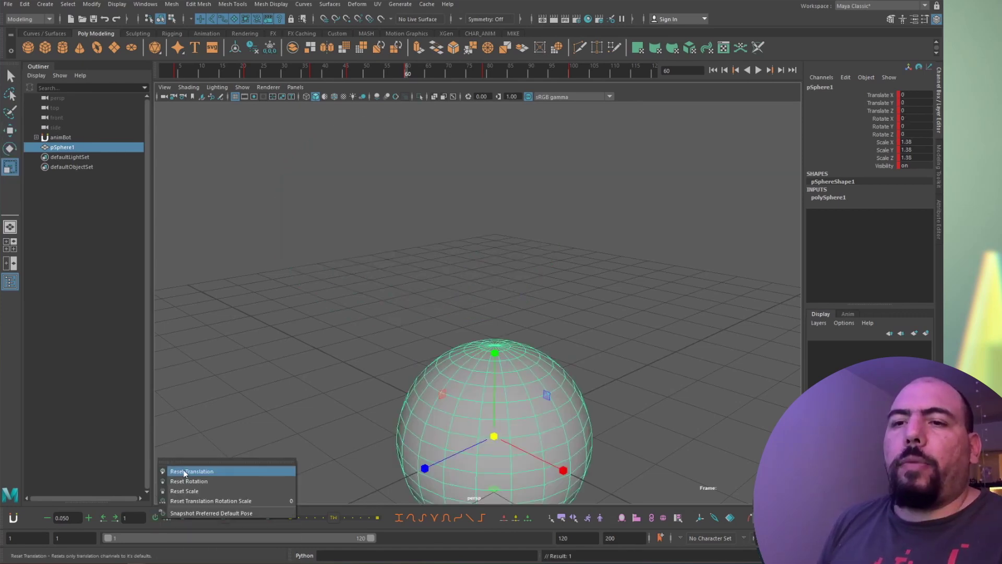
pyautogui.click(178, 493)
pyautogui.hotkey('ctrl', 'z')
pyautogui.hotkey('ctrl', 'z')
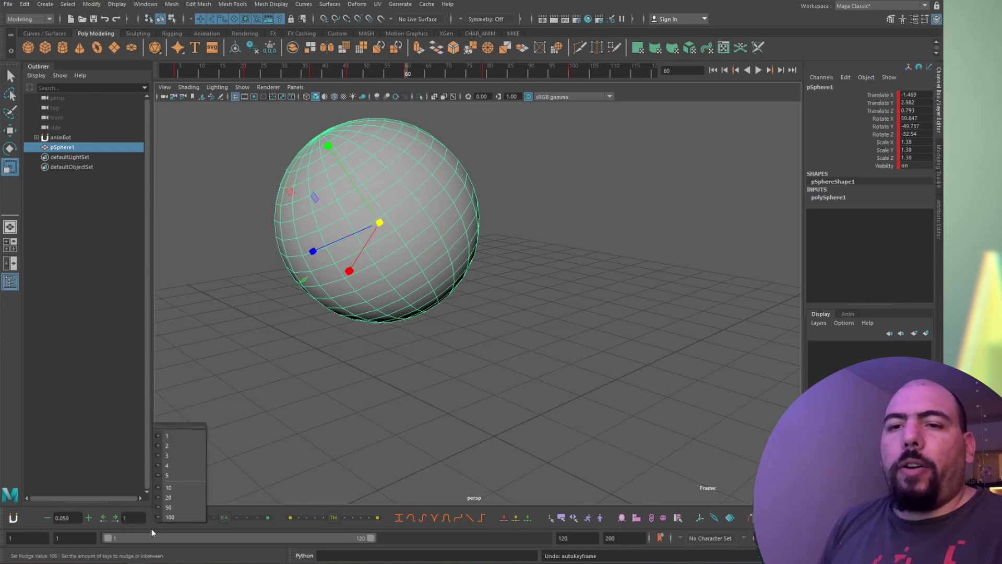
# Step: Try resetting pSphere1's translation, rotation and scale together with animBot, move the sphere, and undo these changes
pyautogui.rightClick(157, 518)
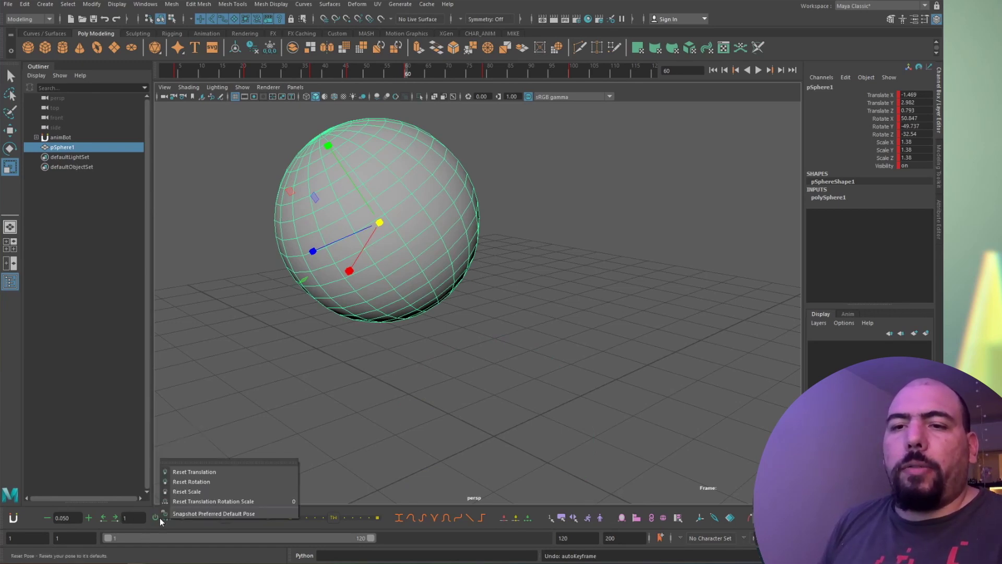
pyautogui.click(478, 409)
pyautogui.click(349, 301)
pyautogui.hotkey('ctrl', 'z')
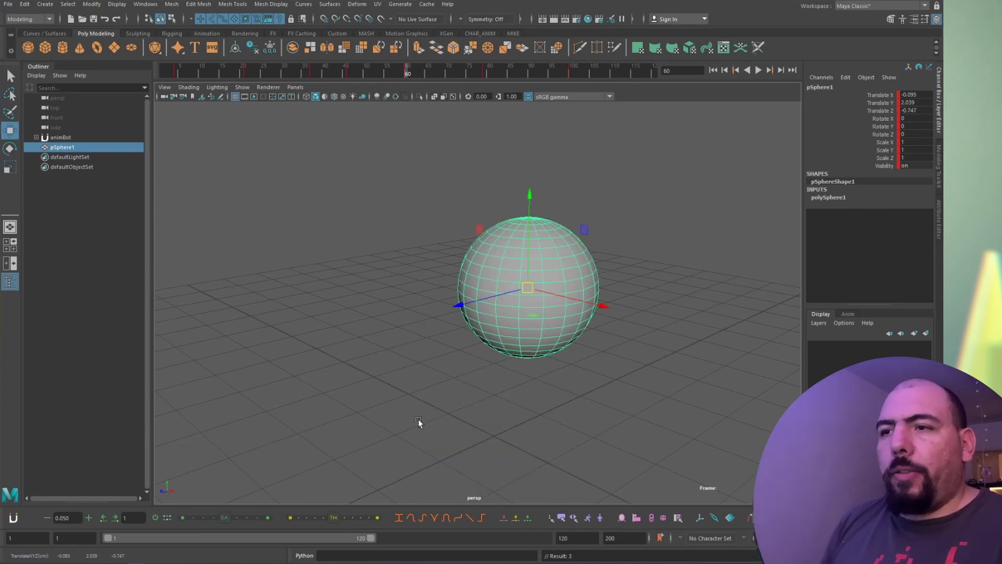
pyautogui.press('w')
pyautogui.hotkey('ctrl', 'z')
pyautogui.hotkey('ctrl', 'z')
pyautogui.hotkey('ctrl', 'z')
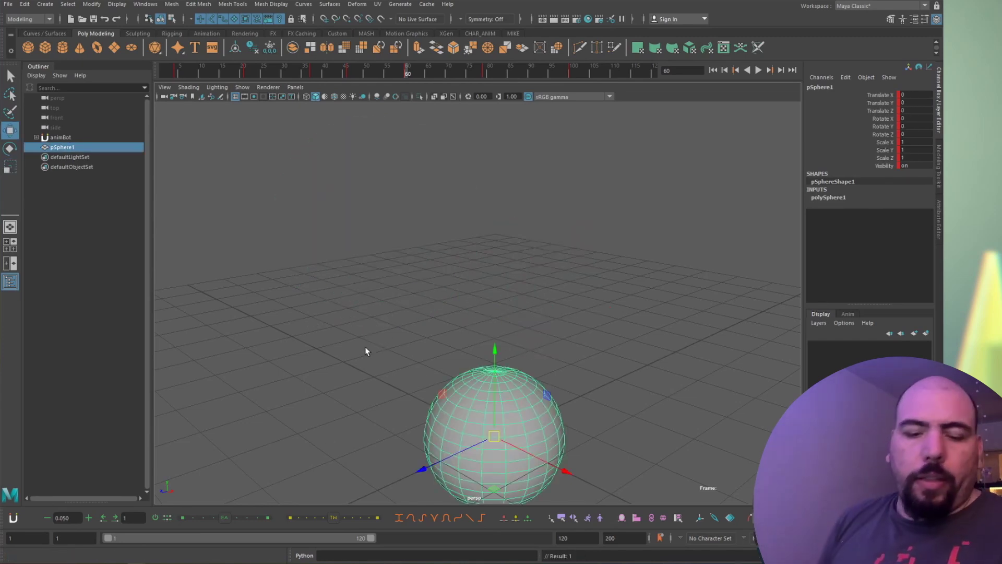
pyautogui.hotkey('ctrl', 'z')
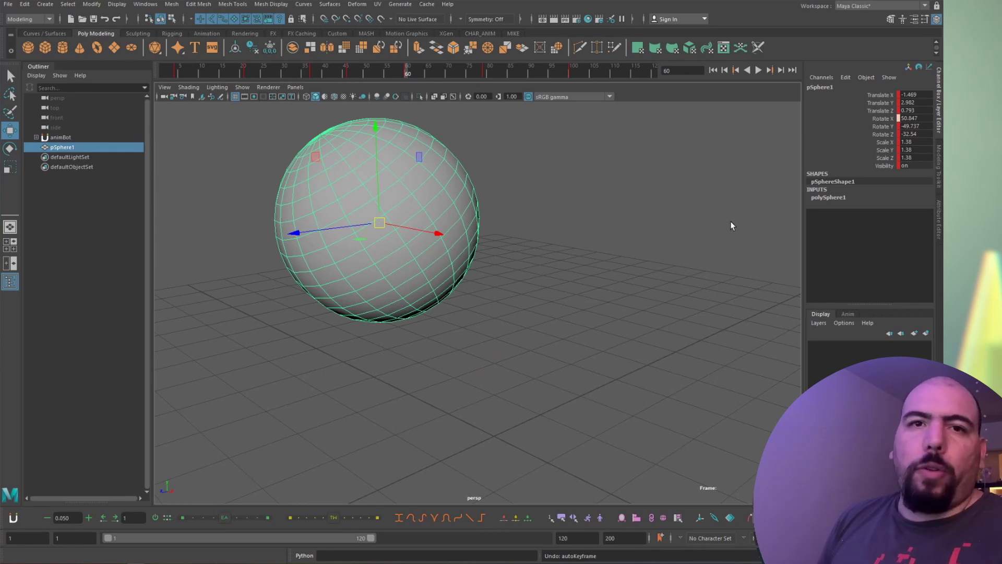
# Step: Try setting pSphere1's translate and rotate channels to 0, undo it, and clear the selection
pyautogui.moveTo(877, 95); pyautogui.dragTo(878, 158)
pyautogui.write('0')
pyautogui.press('Return')
pyautogui.write('0')
pyautogui.press('Return')
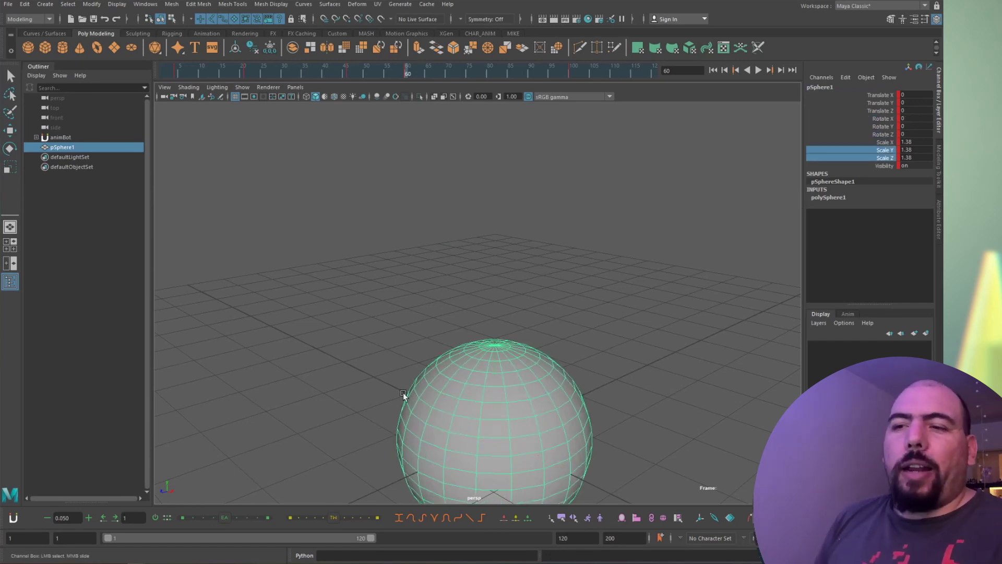
pyautogui.press('w')
pyautogui.hotkey('ctrl', 'z')
pyautogui.click(453, 384)
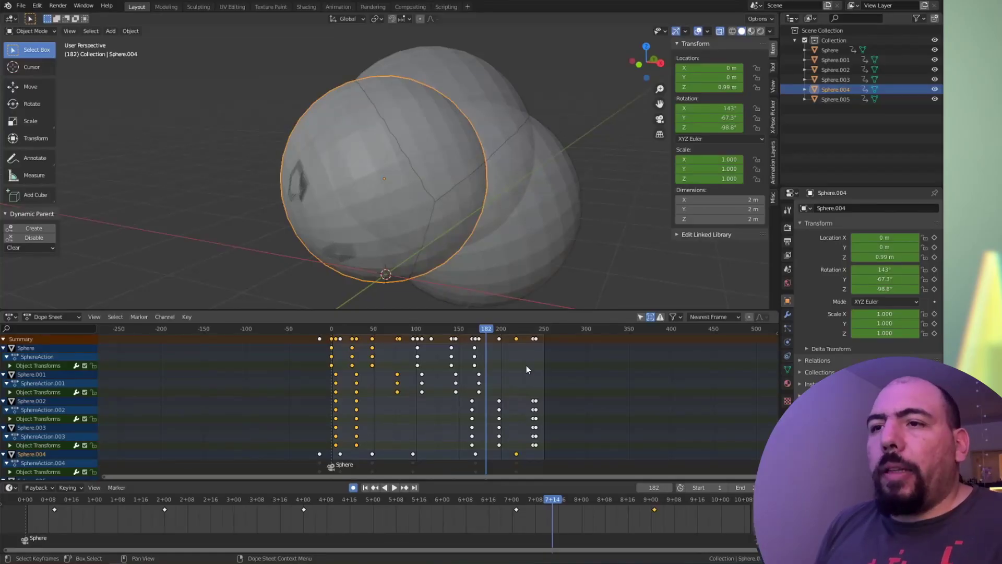
# Step: Switch to Blender, clear the keyframe selection, set the current frame to 78, and select all spheres in the viewport
pyautogui.click(525, 364)
pyautogui.press('space')
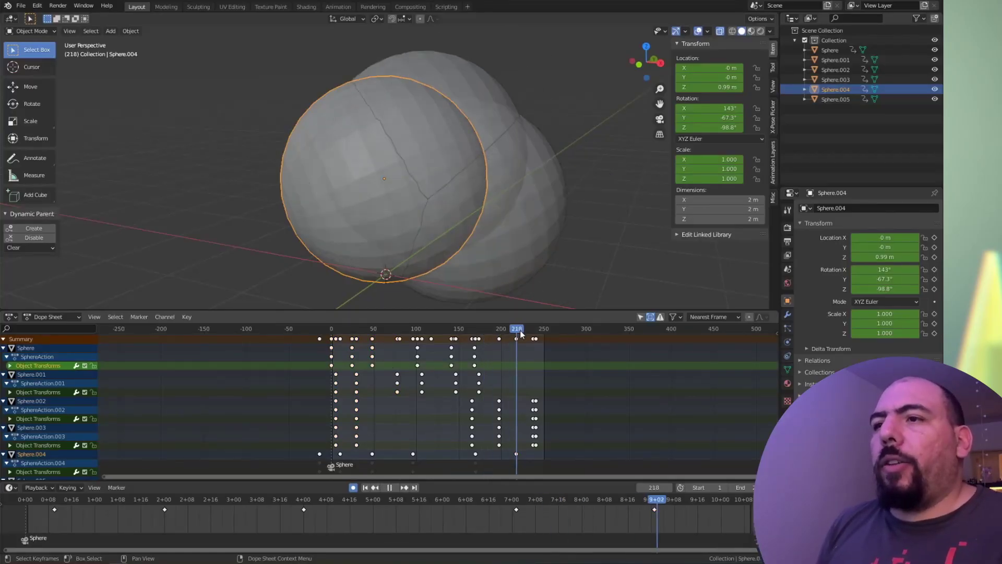
pyautogui.click(438, 329)
pyautogui.press('Escape')
pyautogui.press('a')
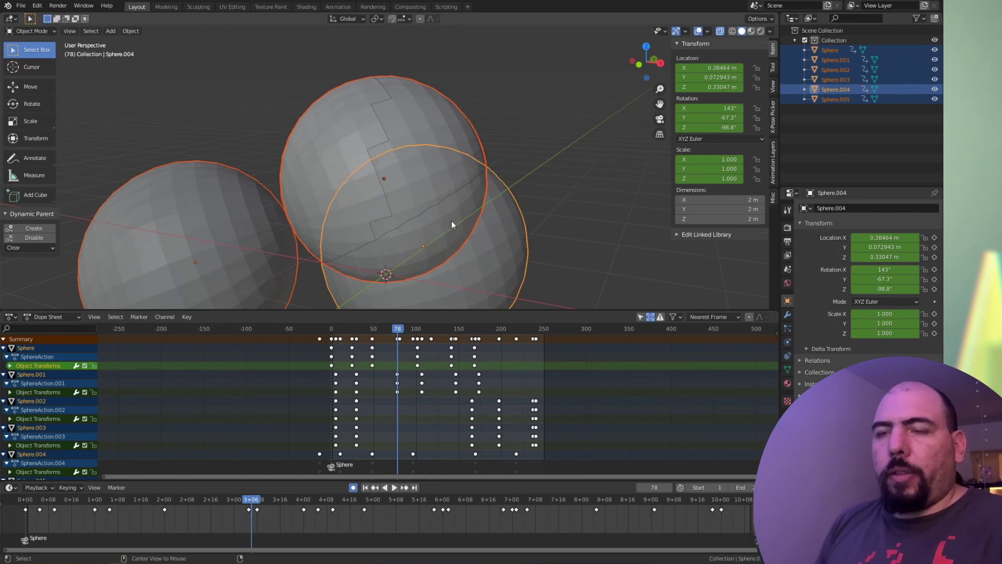
# Step: Reset the rotation, location and scale of all selected spheres at frame 78
pyautogui.hotkey('alt', 'r')
pyautogui.hotkey('alt', 'g')
pyautogui.hotkey('alt', 's')
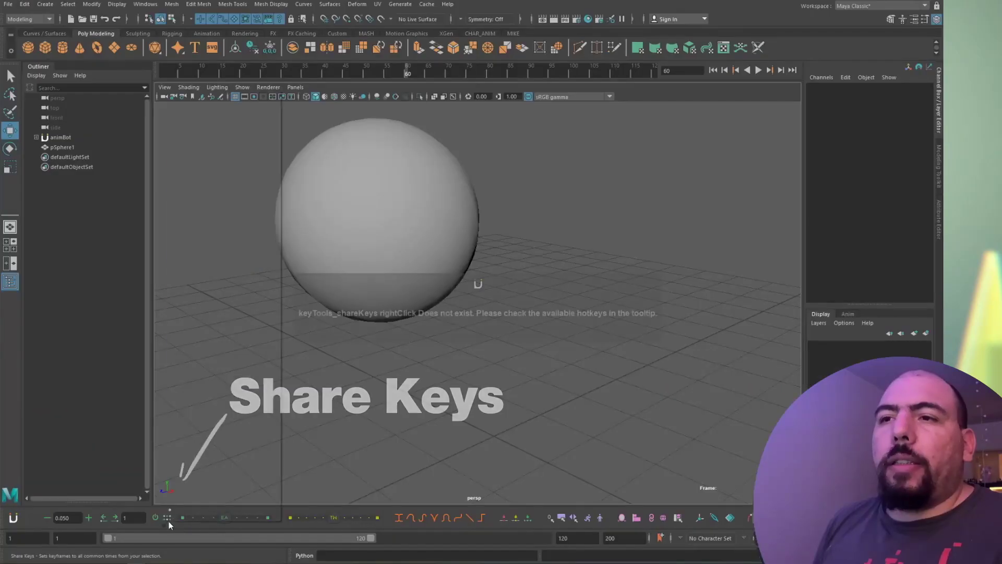
# Step: Switch to Maya, duplicate pSphere1, and move the copy aside to about X 1.5, Y 2.1, Z -2.0
pyautogui.moveTo(168, 521); pyautogui.dragTo(183, 534, button='right')
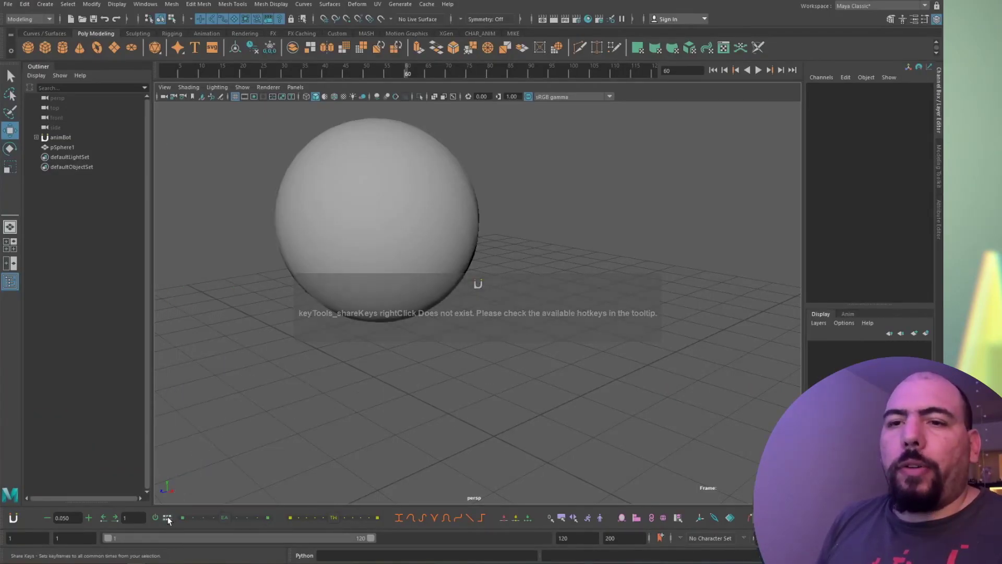
pyautogui.click(310, 307)
pyautogui.hotkey('ctrl', 'd')
pyautogui.moveTo(380, 224); pyautogui.dragTo(680, 287)
pyautogui.click(399, 403)
pyautogui.hotkey('ctrl', 'z')
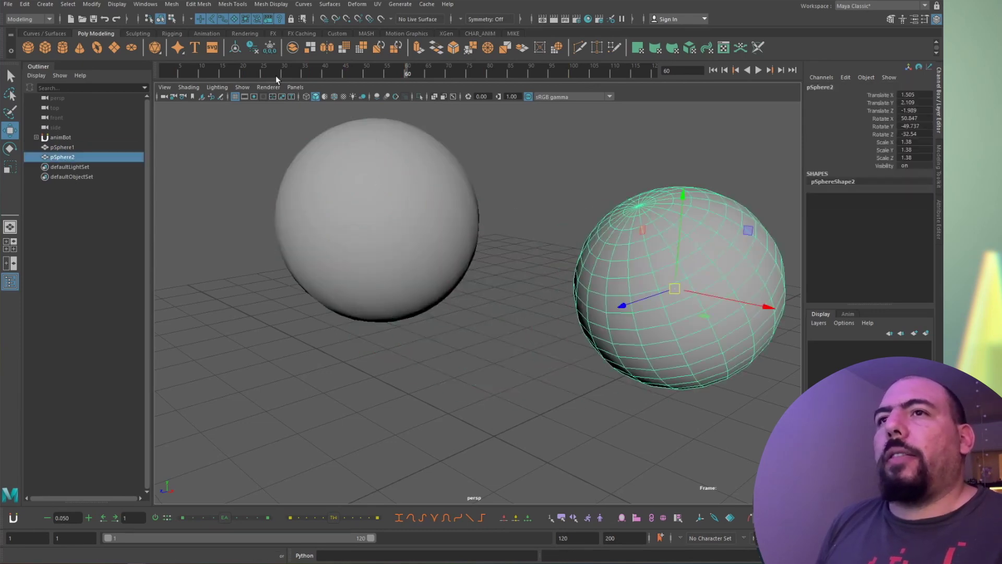
# Step: At frame 42, select pSphere1 and pSphere2 and apply animBot's Share Keys to them
pyautogui.hotkey('alt', 'v')
pyautogui.hotkey('alt', 'v')
pyautogui.click(433, 334)
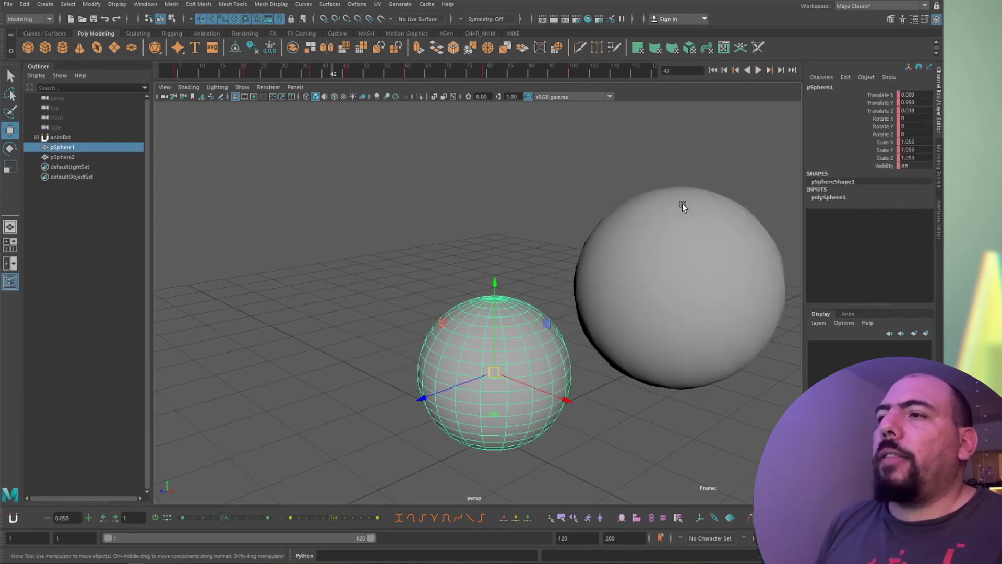
pyautogui.keyDown('shift'); pyautogui.click(682, 205); pyautogui.keyUp('shift')
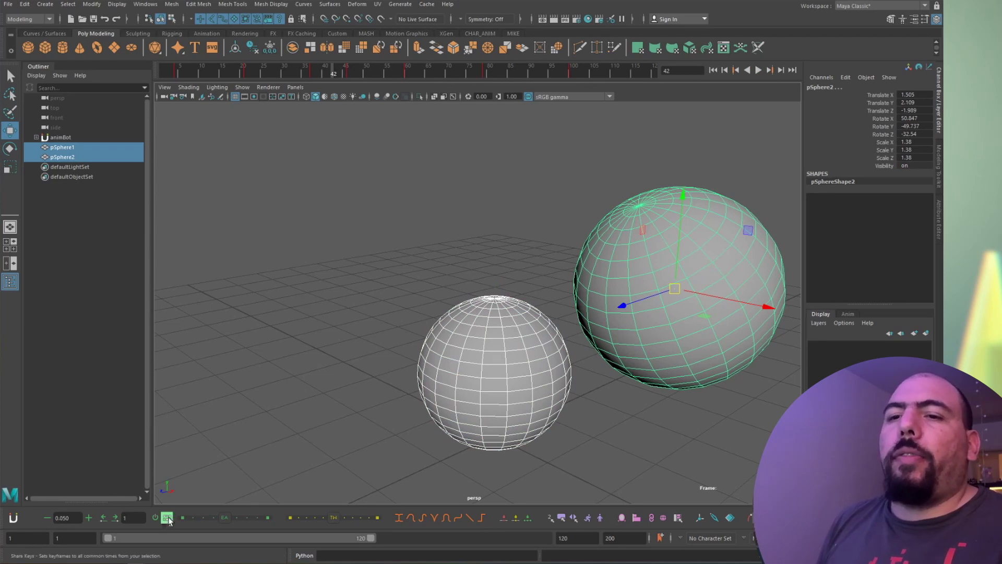
pyautogui.press('s')
# Step: Select pSphere1 and pSphere2 in turn and together to compare their keyframes, and clear the selection
pyautogui.click(444, 386)
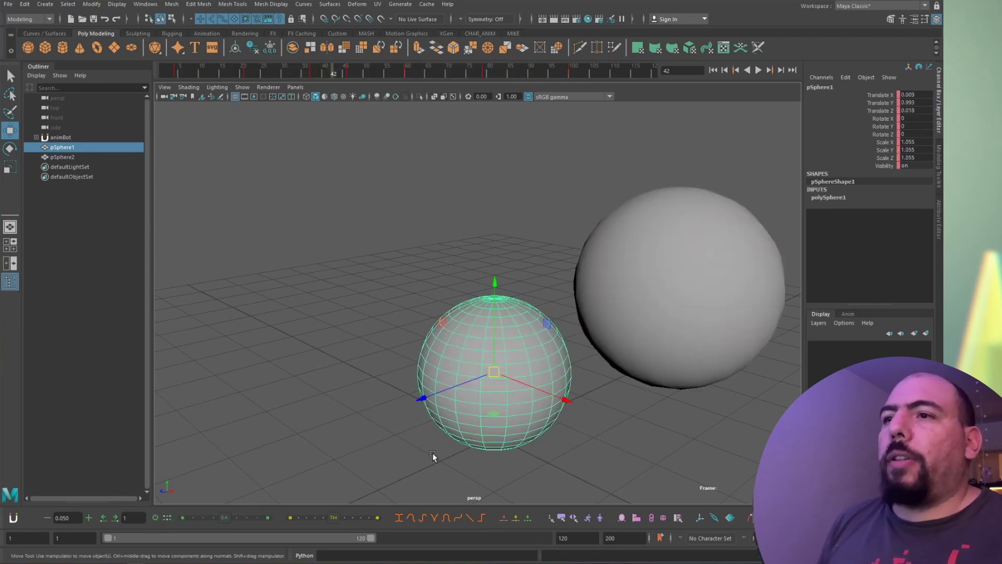
pyautogui.click(727, 293)
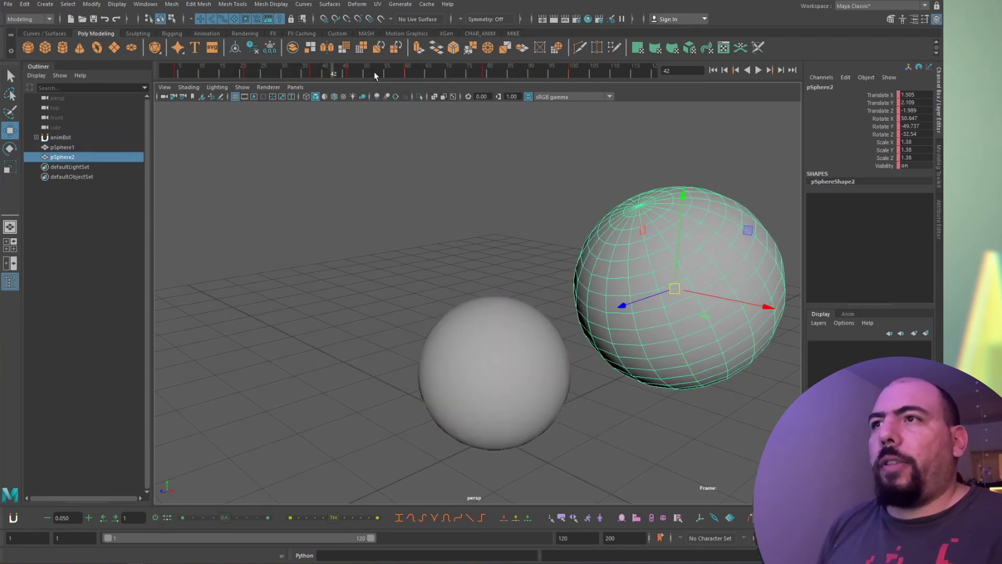
pyautogui.click(476, 425)
pyautogui.keyDown('shift'); pyautogui.click(678, 235); pyautogui.keyUp('shift')
pyautogui.click(544, 283)
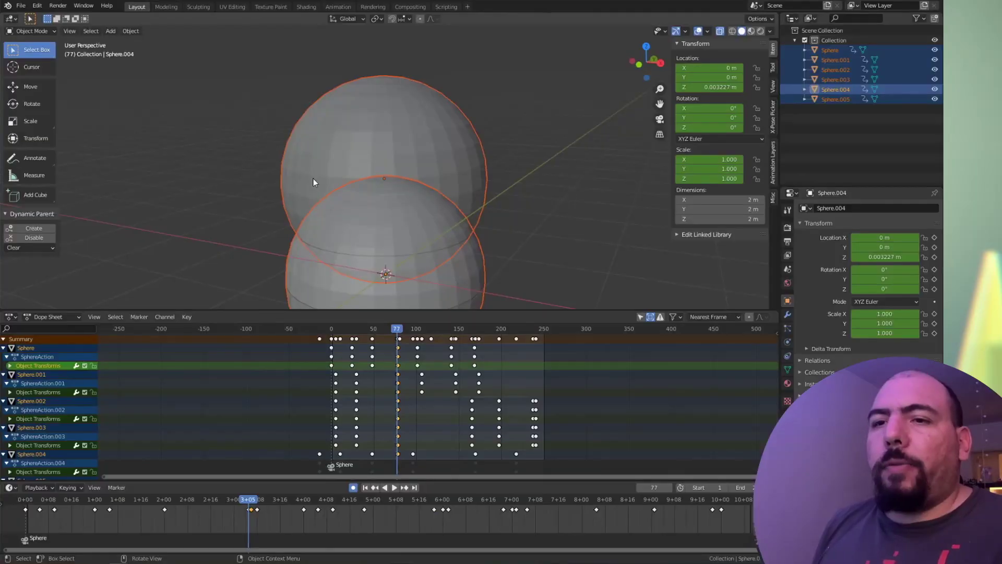
# Step: Switch to Blender, clear the keyframe selection in the Dope Sheet, and set the current frame to 0
pyautogui.click(445, 418)
pyautogui.click(363, 327)
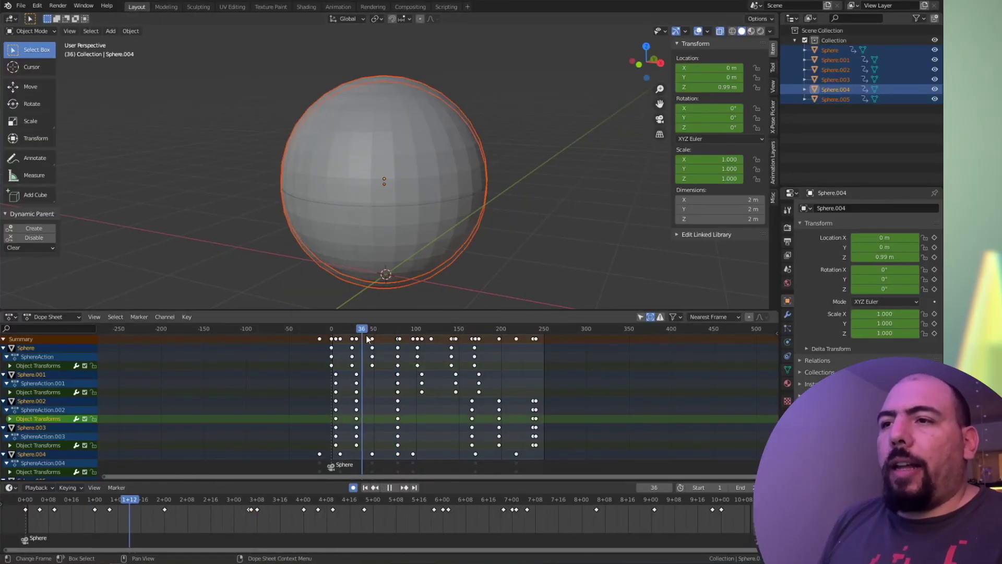
pyautogui.press('Home')
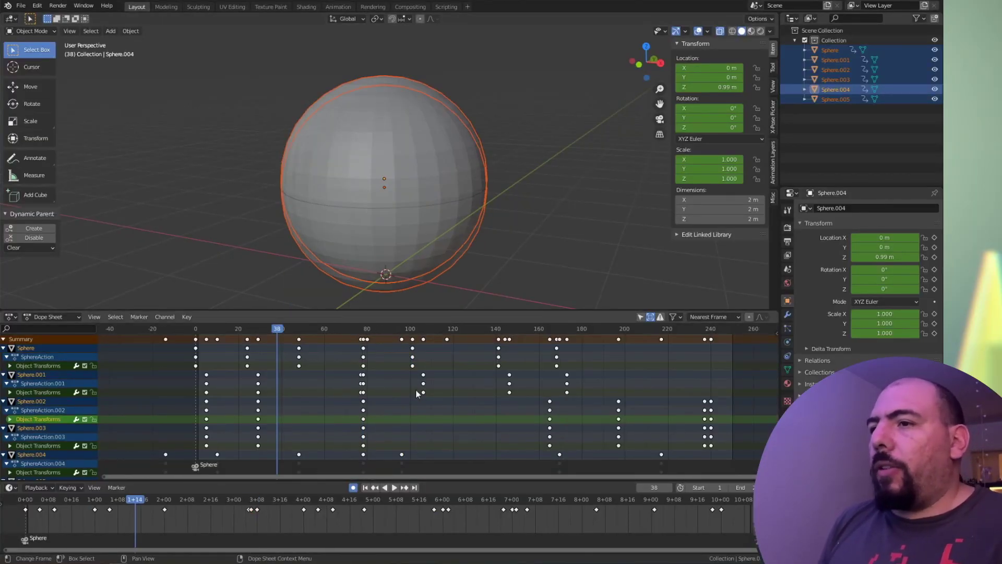
pyautogui.click(195, 328)
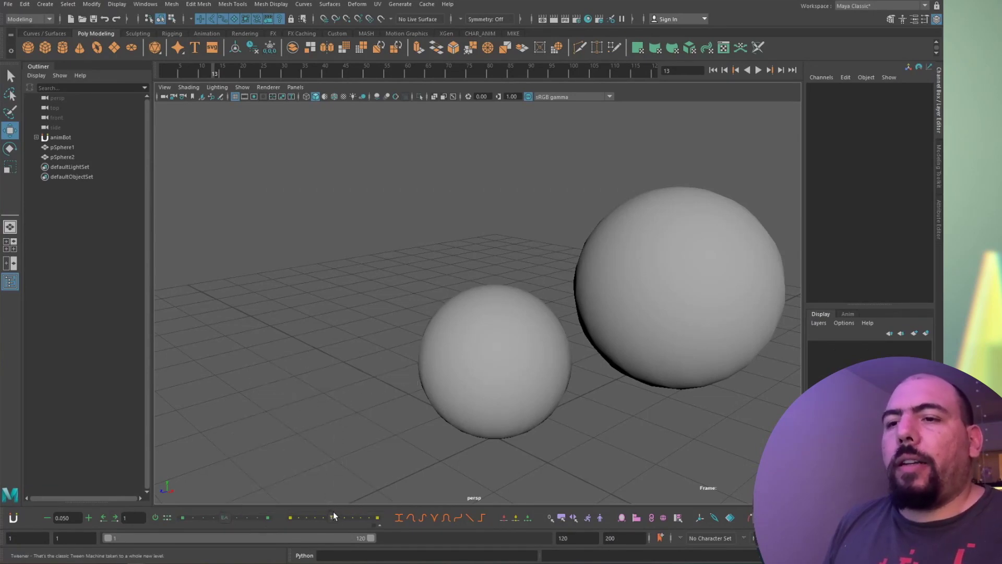
# Step: Switch to Maya and examine animBot's Tweener modes and the floating tween sliders over the viewport
pyautogui.rightClick(391, 336)
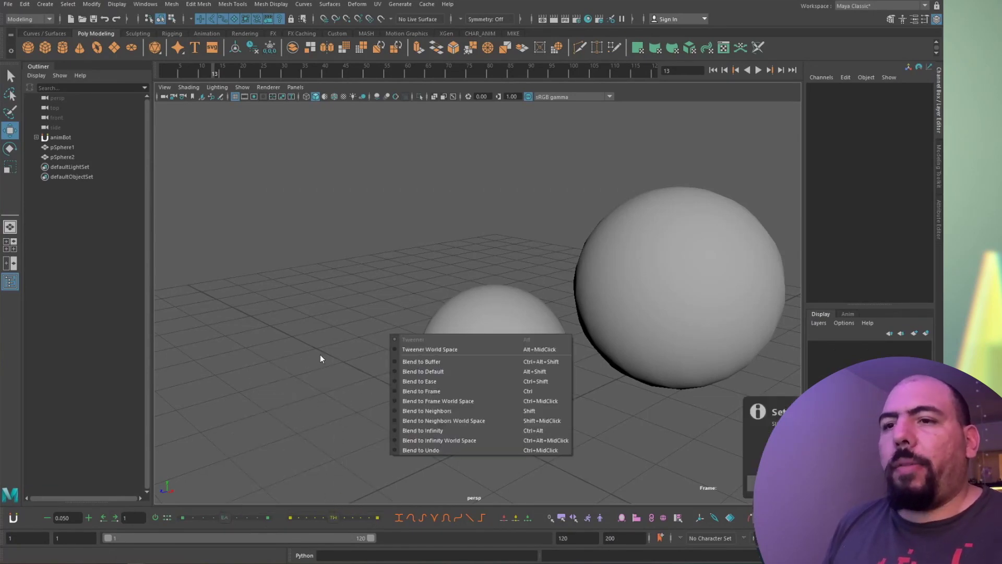
pyautogui.click(437, 327)
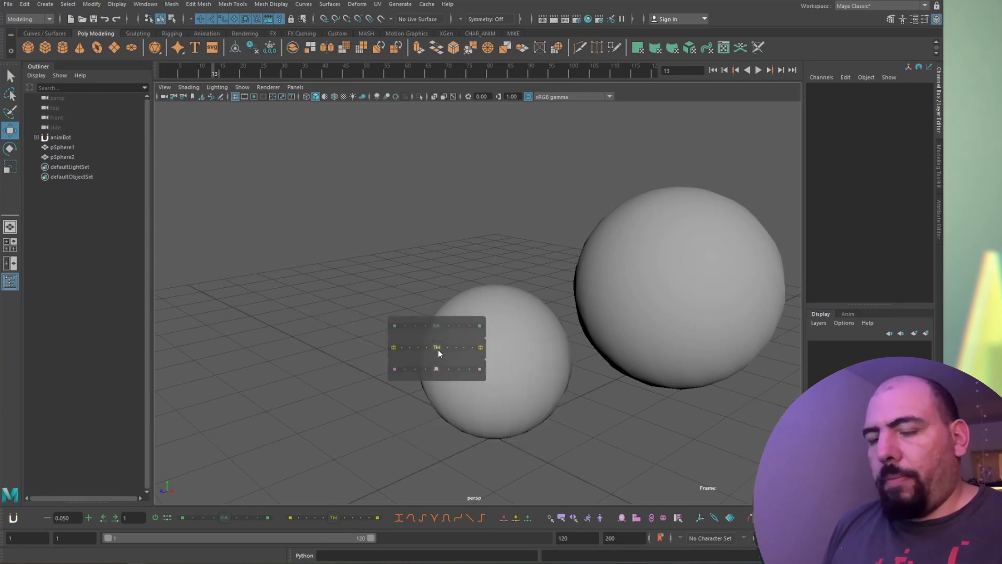
pyautogui.moveTo(489, 256); pyautogui.dragTo(447, 256)
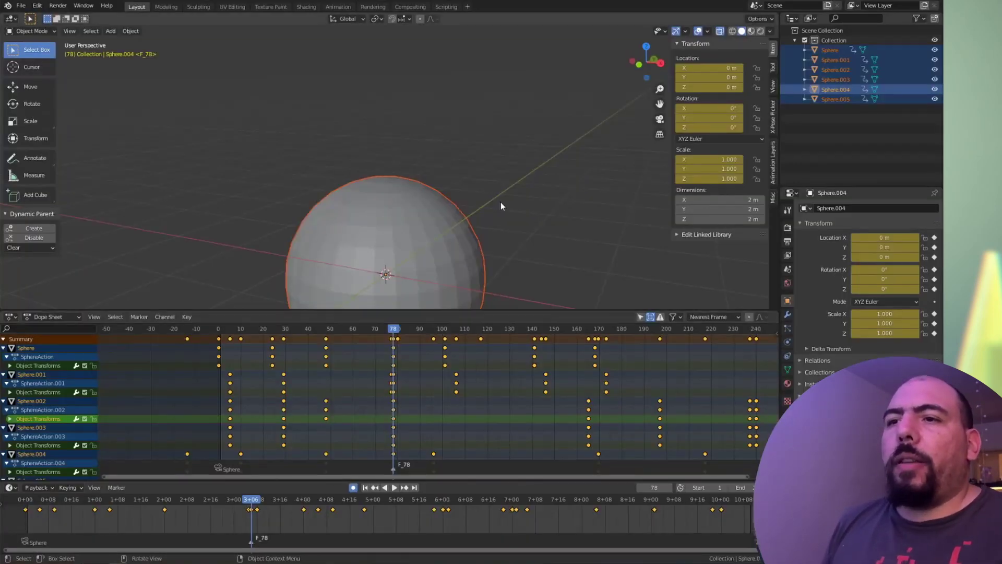
# Step: Switch to Blender, select Sphere.005, show its curves in the Graph Editor, and deselect all their keyframes
pyautogui.click(412, 254)
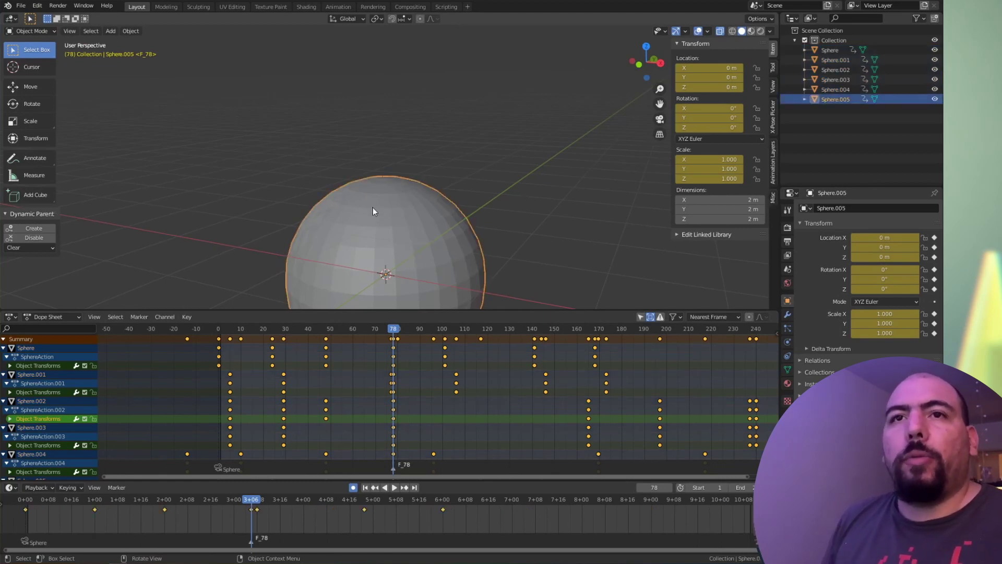
pyautogui.hotkey('ctrl', 'Tab')
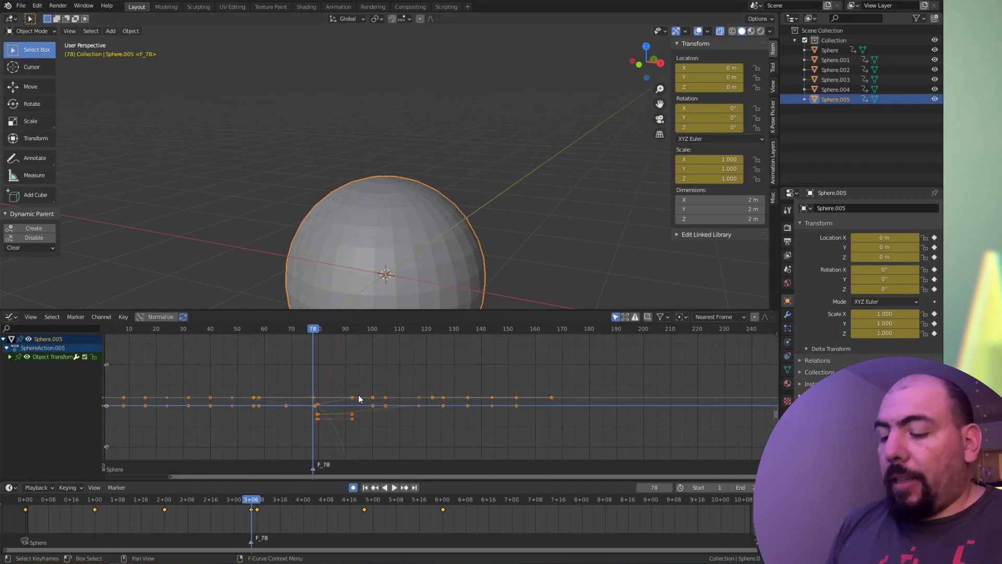
pyautogui.keyDown('ctrl'); pyautogui.moveTo(527, 390); pyautogui.dragTo(422, 402, button='middle'); pyautogui.keyUp('ctrl')
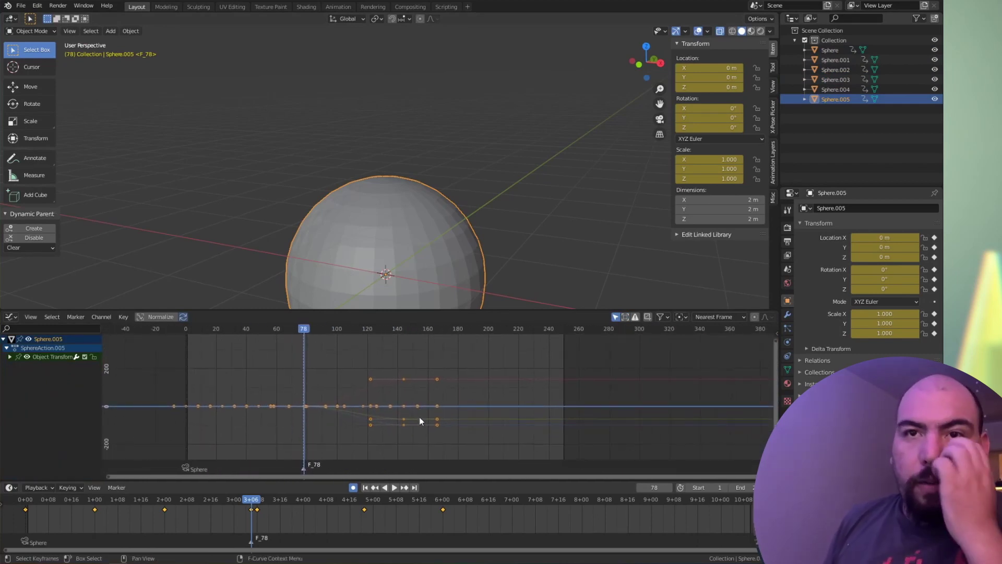
pyautogui.click(318, 421)
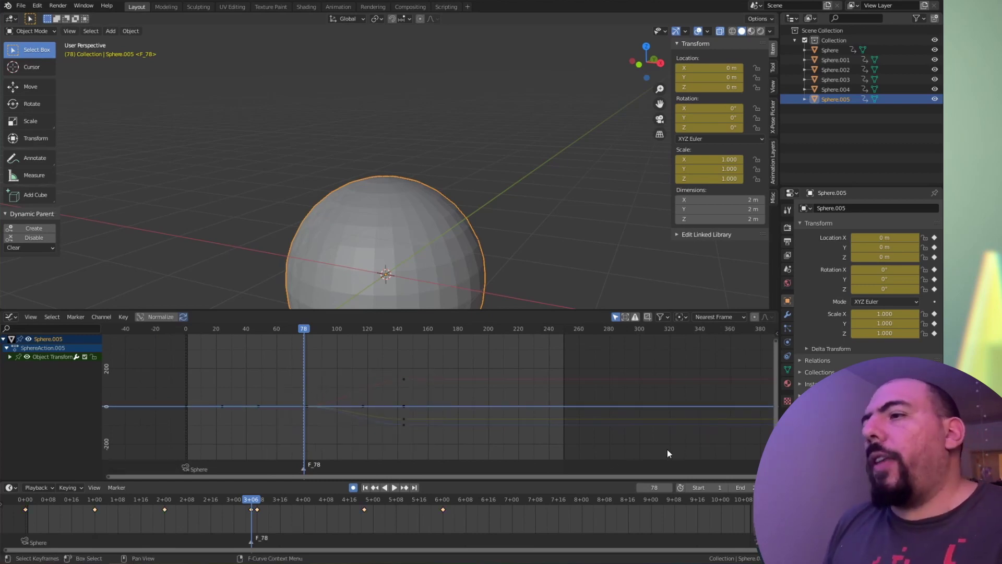
# Step: Show the AnimAide tools in the Graph Editor, select the upper red curve's last keyframe, and list the available slider types
pyautogui.press('n')
pyautogui.scroll(-4, 355, 386)
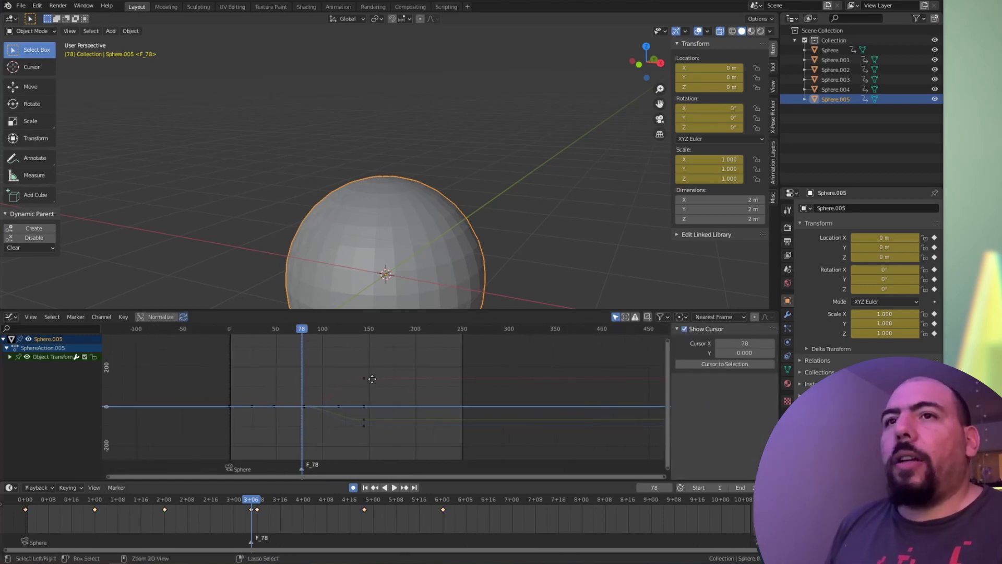
pyautogui.click(371, 384)
pyautogui.click(773, 400)
pyautogui.scroll(5, 571, 406)
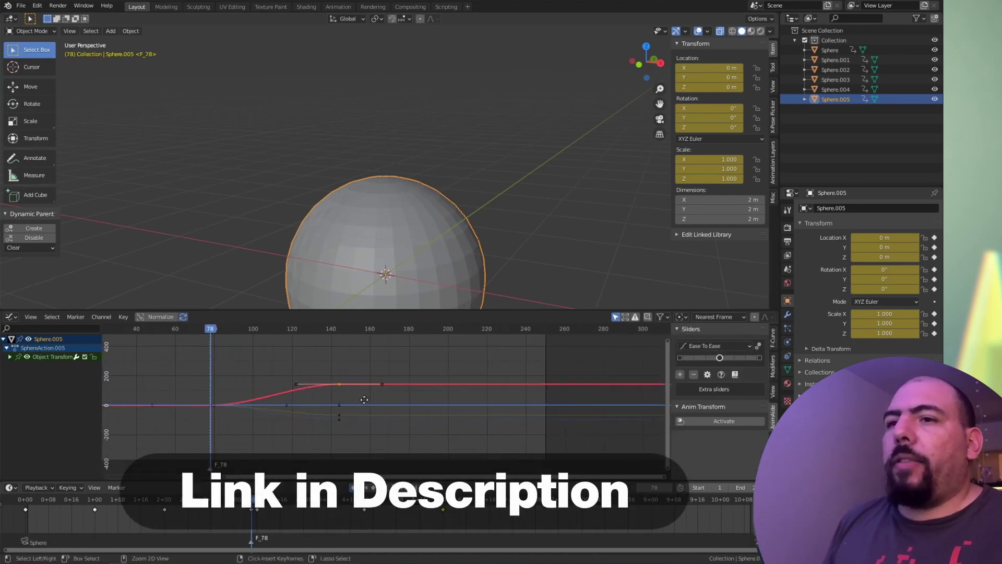
pyautogui.click(714, 346)
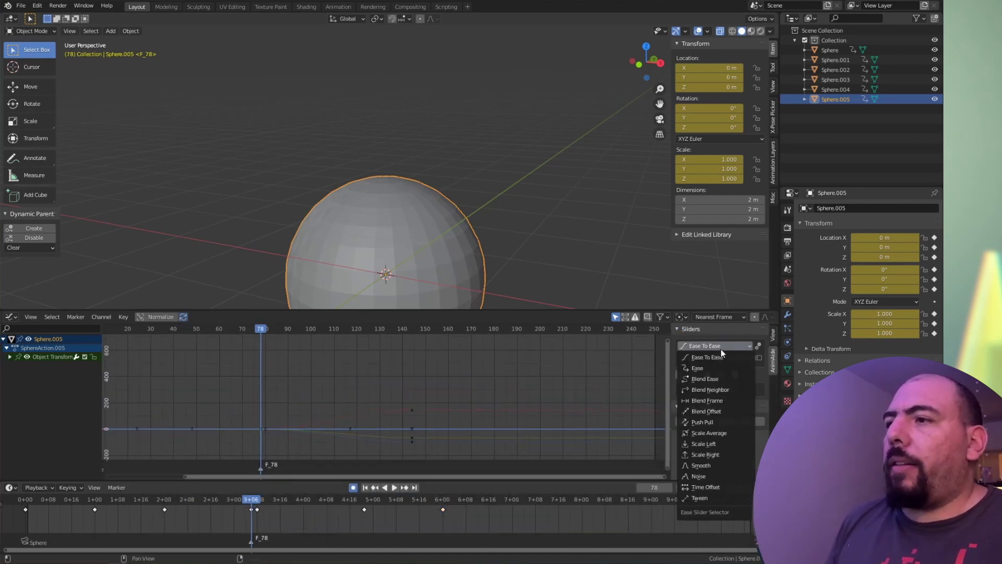
# Step: Expand Sphere.005's Object Transforms channels in the Graph Editor and select the Y Location channel
pyautogui.moveTo(346, 414); pyautogui.dragTo(310, 402, button='middle')
pyautogui.click(10, 357)
pyautogui.click(46, 374)
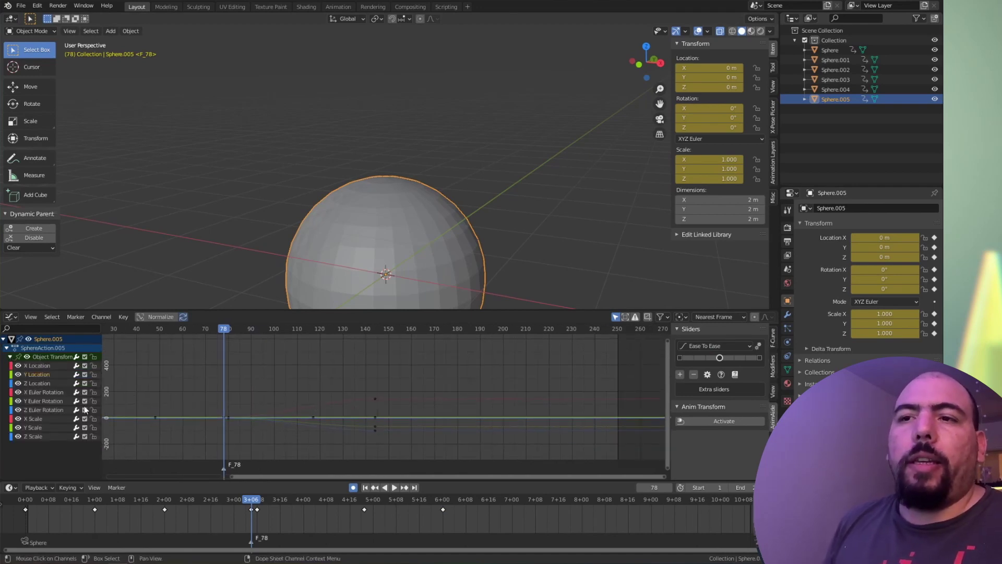
# Step: Select the middle keyframes of Sphere.005's X, Y and Z Euler Rotation curves and adjust them with the Ease To Ease slider
pyautogui.moveTo(388, 391); pyautogui.dragTo(364, 438)
pyautogui.keyDown('ctrl'); pyautogui.moveTo(364, 438); pyautogui.dragTo(373, 419, button='middle'); pyautogui.keyUp('ctrl')
pyautogui.moveTo(437, 350); pyautogui.dragTo(366, 440)
pyautogui.moveTo(719, 358)
pyautogui.mouseDown()
pyautogui.moveTo(664, 370)
pyautogui.moveTo(708, 372)
pyautogui.moveTo(712, 360)
pyautogui.mouseUp()
# Step: Switch the AnimAide slider to Blend Ease and apply it to the selected rotation keyframes
pyautogui.click(712, 347)
pyautogui.click(710, 380)
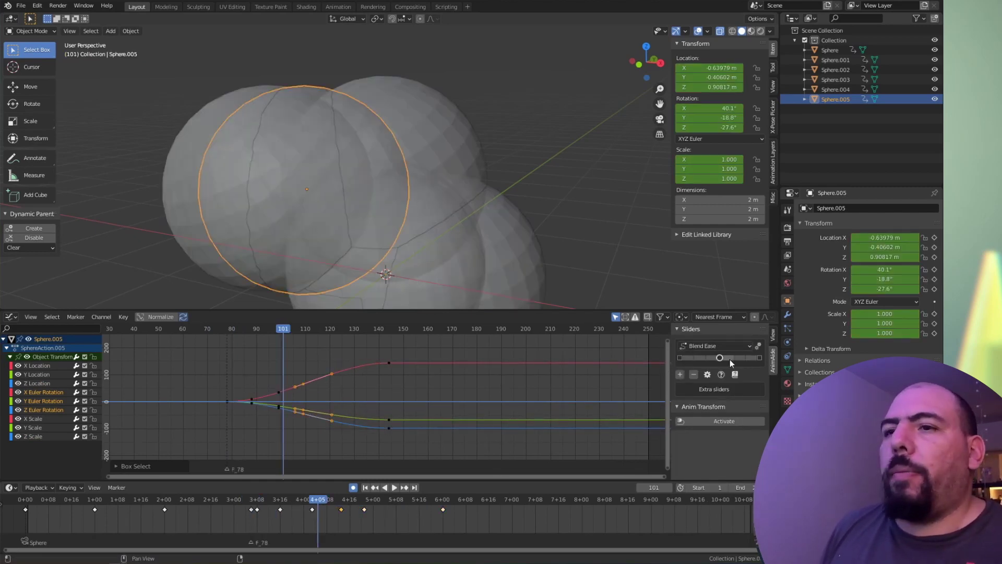
pyautogui.moveTo(729, 359); pyautogui.dragTo(794, 354)
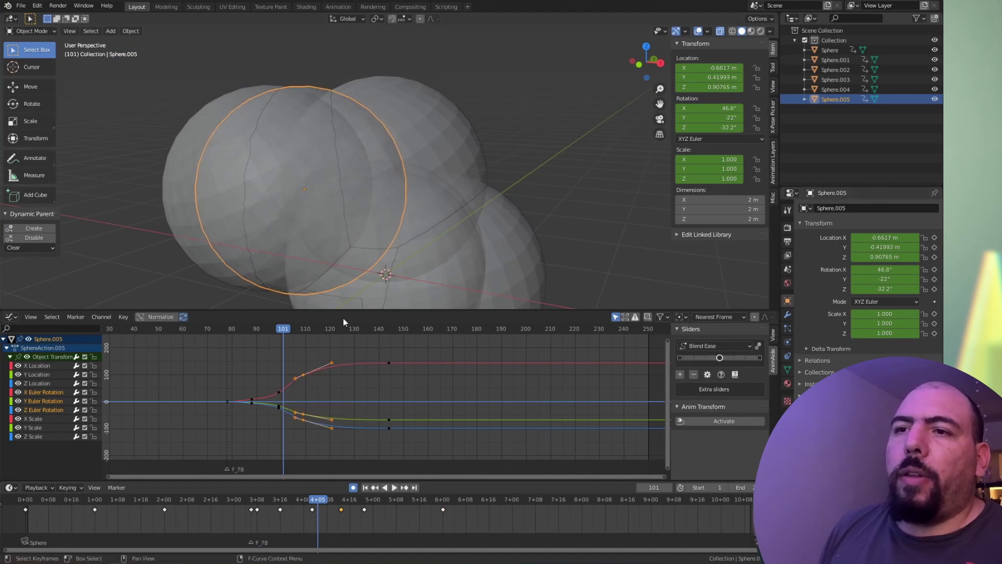
pyautogui.moveTo(721, 357)
pyautogui.mouseDown()
pyautogui.moveTo(646, 365)
pyautogui.moveTo(713, 365)
pyautogui.mouseUp()
# Step: Try the Time Offset, Scale Left and Scale Right sliders on all of Sphere.005's rotation keyframes
pyautogui.click(715, 346)
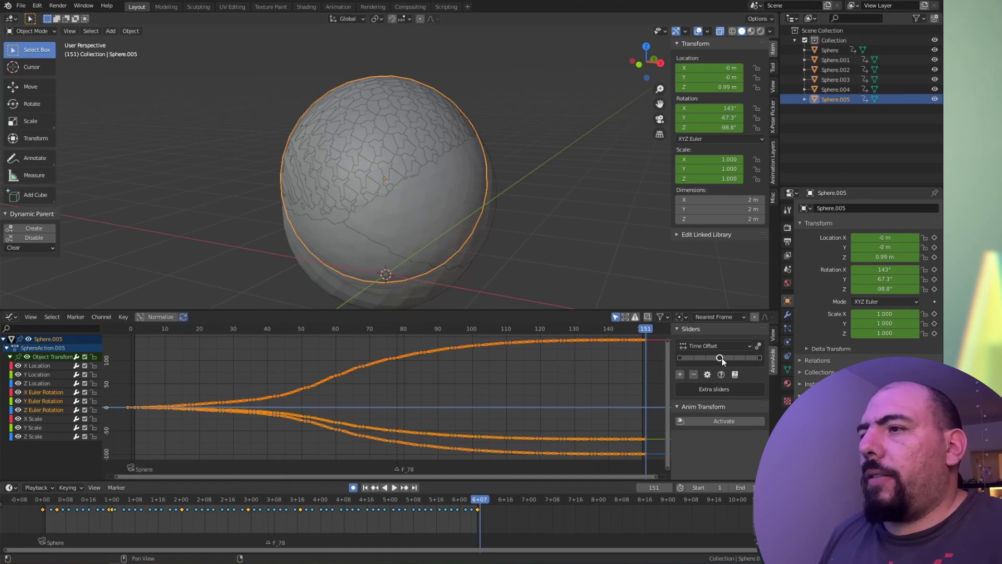
pyautogui.moveTo(721, 360); pyautogui.dragTo(478, 388)
pyautogui.click(715, 345)
pyautogui.click(714, 360)
pyautogui.click(717, 346)
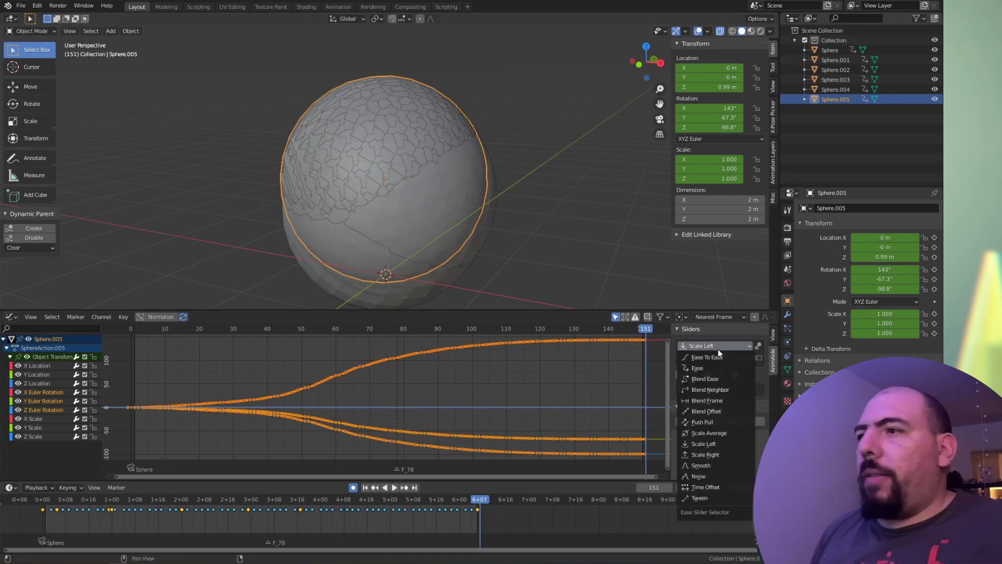
pyautogui.click(713, 453)
pyautogui.moveTo(726, 365); pyautogui.dragTo(498, 421)
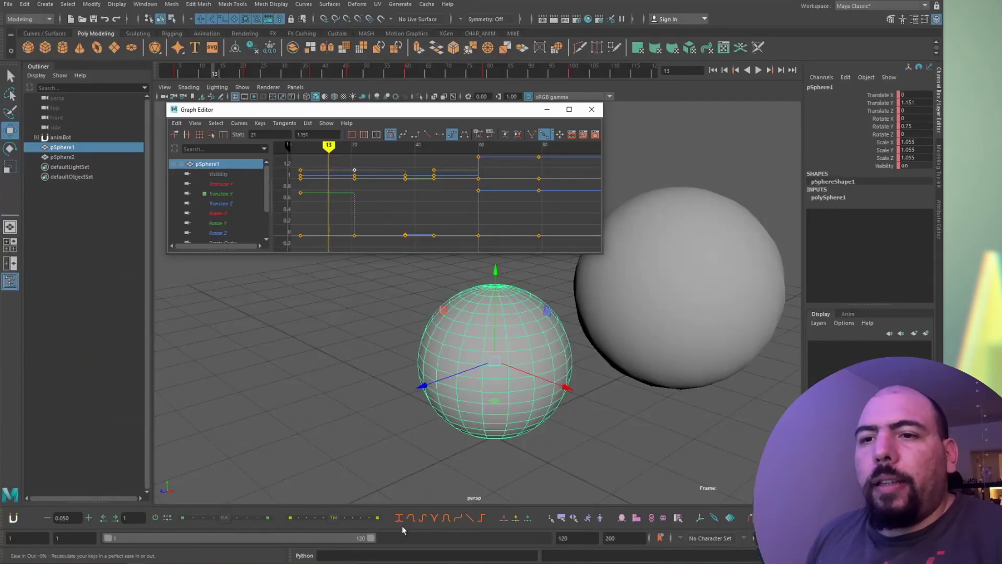
# Step: Switch to Maya and examine the mode lists of animBot's Ease In/Out and Tweener sliders
pyautogui.click(221, 514)
pyautogui.rightClick(221, 512)
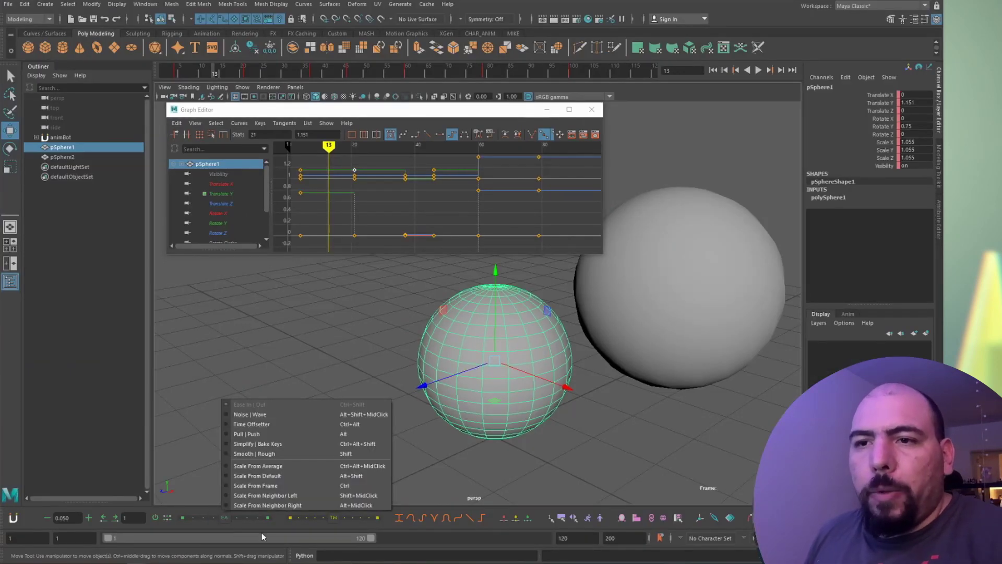
pyautogui.click(328, 513)
pyautogui.click(330, 514)
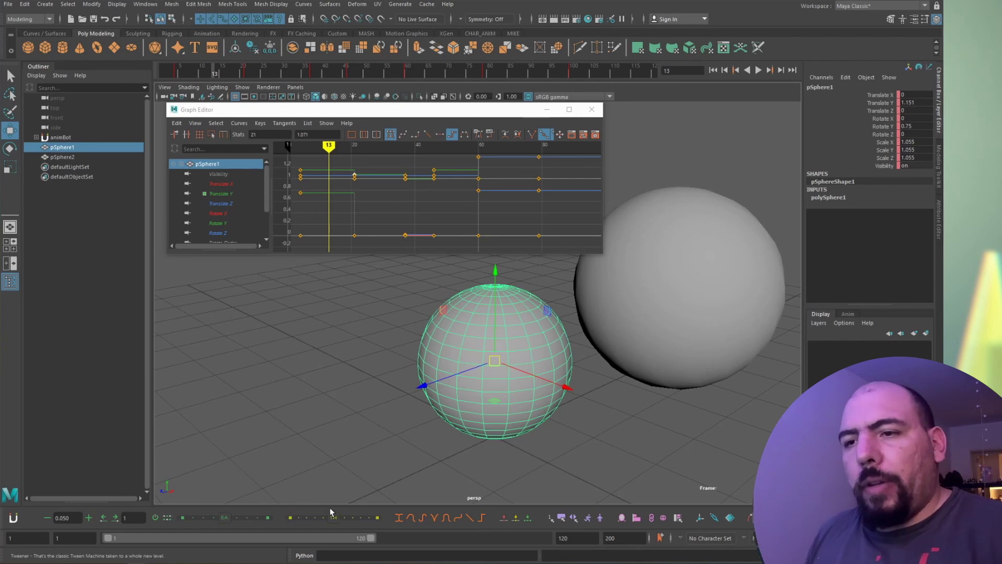
pyautogui.rightClick(329, 516)
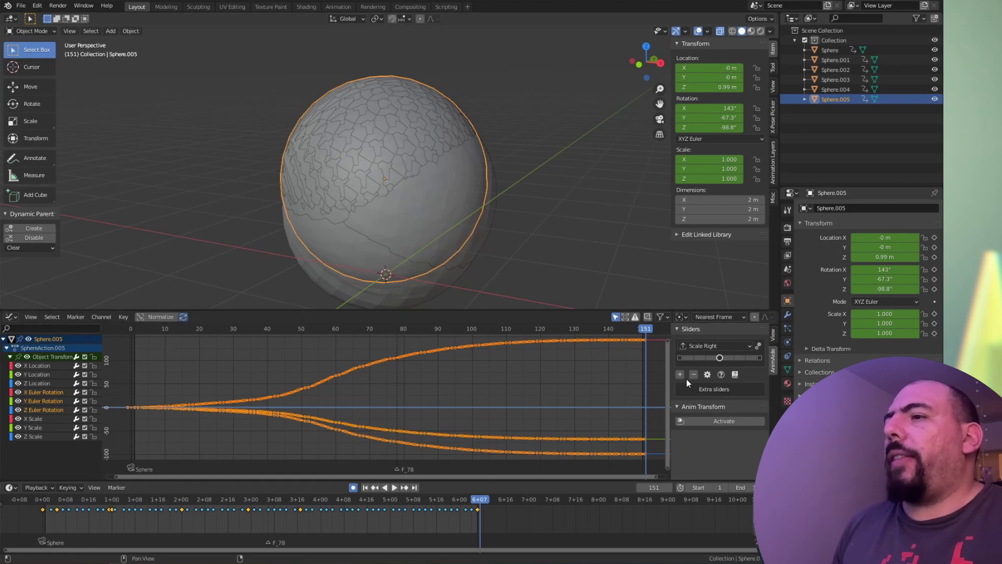
# Step: Switch to Blender, set the main AnimAide slider to Tween, and show two extra sliders set to Push Pull and Smooth
pyautogui.click(704, 345)
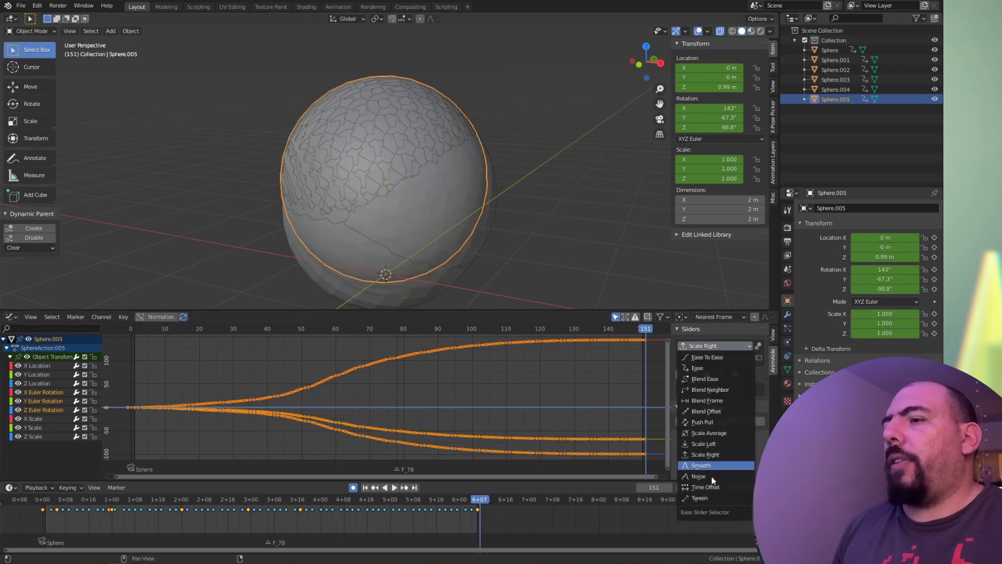
pyautogui.click(699, 497)
pyautogui.click(712, 389)
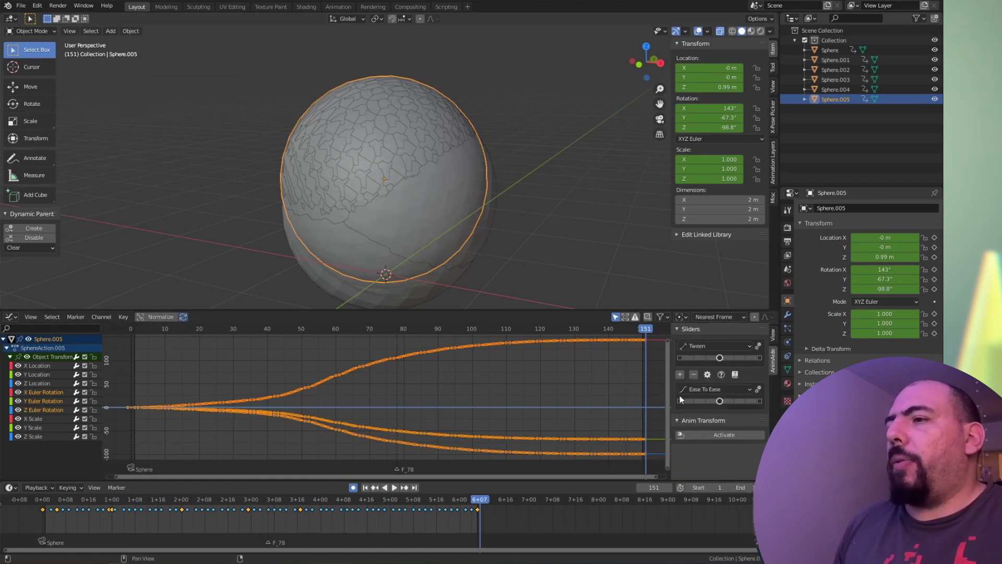
pyautogui.click(708, 390)
pyautogui.click(724, 305)
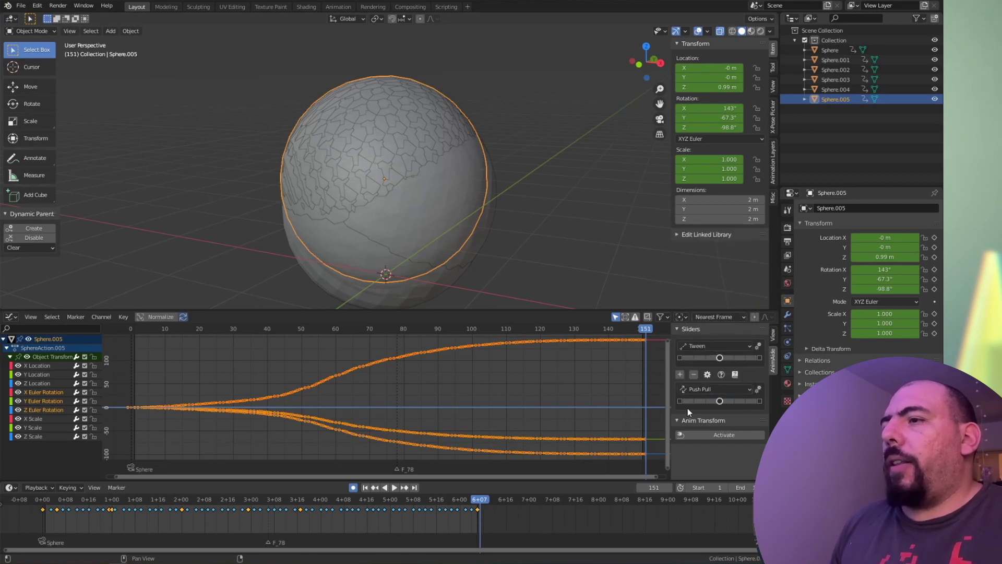
pyautogui.click(706, 421)
pyautogui.click(702, 292)
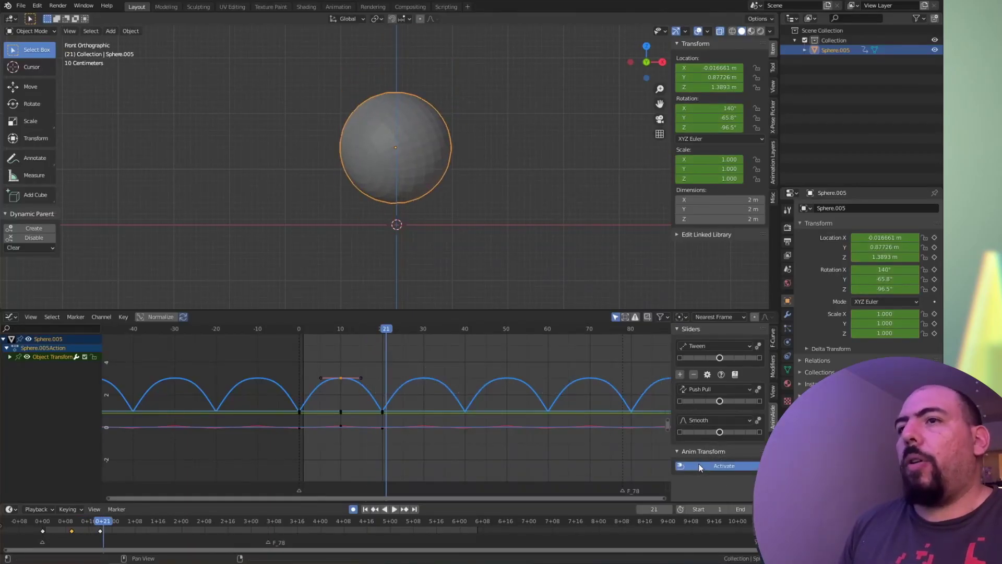
# Step: Activate Anim Transform and move Sphere.005 in the front view to about X 1.79 m, Z 4.03 m, offsetting its whole animation
pyautogui.click(699, 466)
pyautogui.press('g')
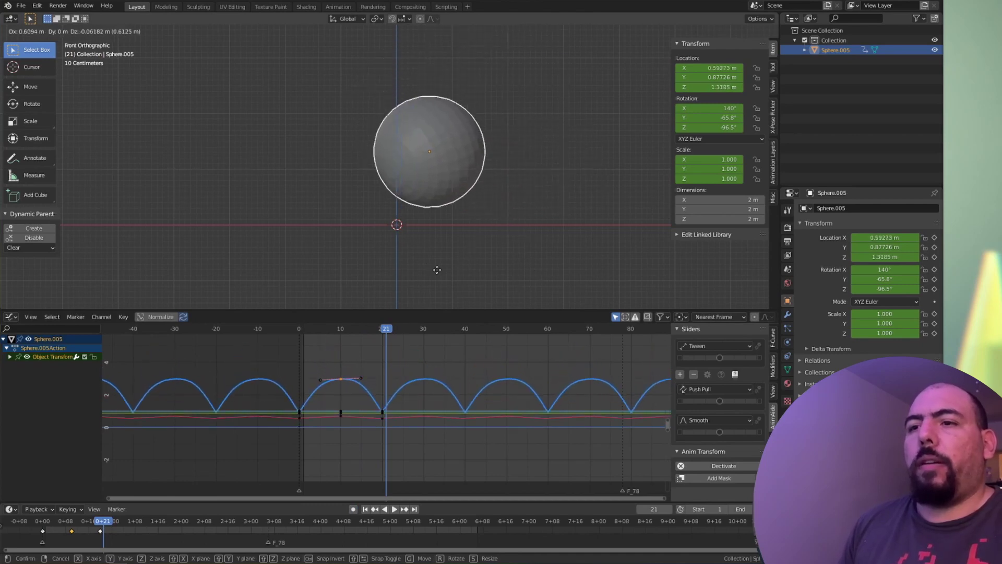
pyautogui.click(567, 156)
pyautogui.scroll(-1, 508, 243)
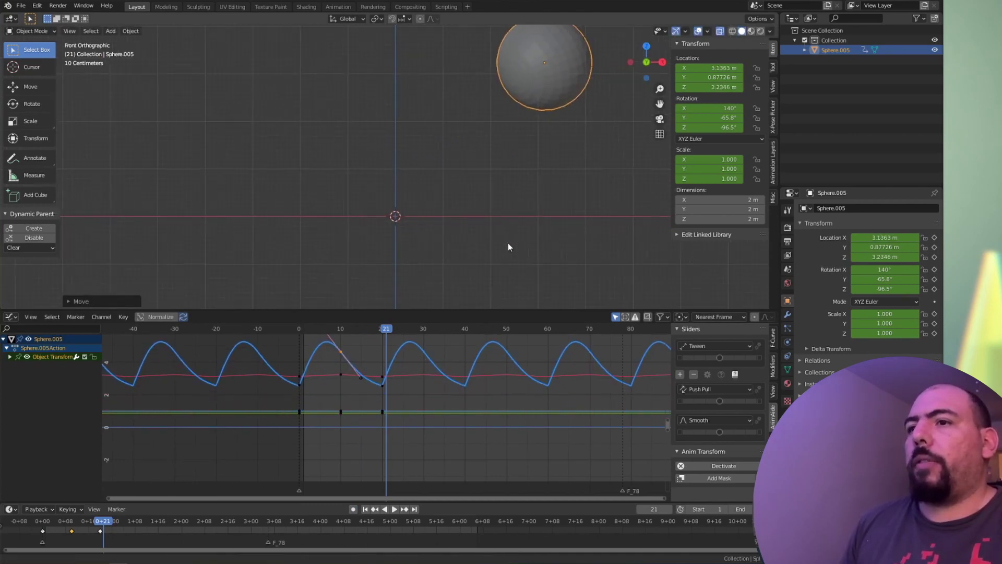
pyautogui.keyDown('shift'); pyautogui.moveTo(481, 238); pyautogui.dragTo(449, 300, button='middle'); pyautogui.keyUp('shift')
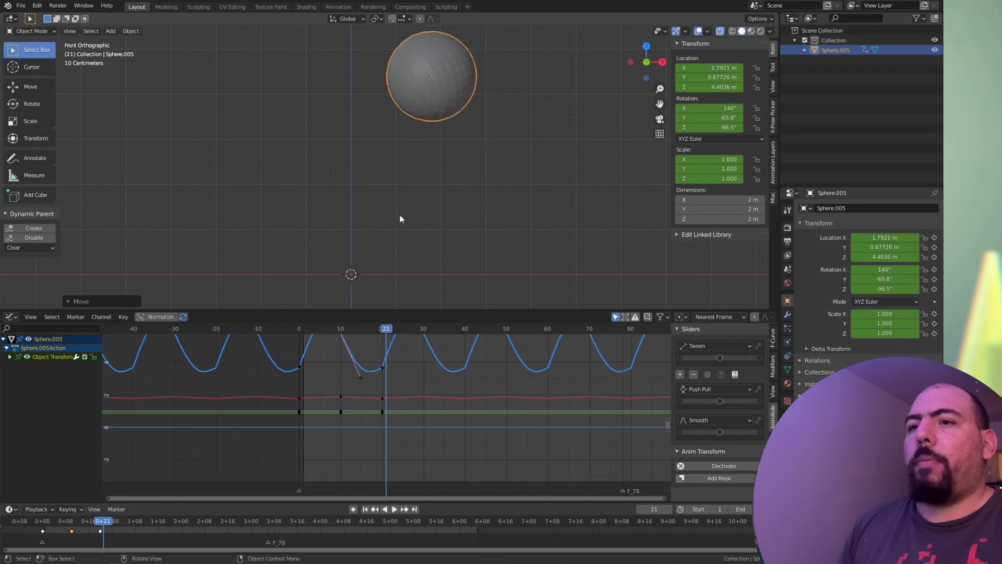
pyautogui.scroll(-1, 412, 250)
pyautogui.keyDown('ctrl'); pyautogui.moveTo(384, 407); pyautogui.dragTo(477, 491, button='middle'); pyautogui.keyUp('ctrl')
pyautogui.moveTo(358, 401); pyautogui.dragTo(328, 409)
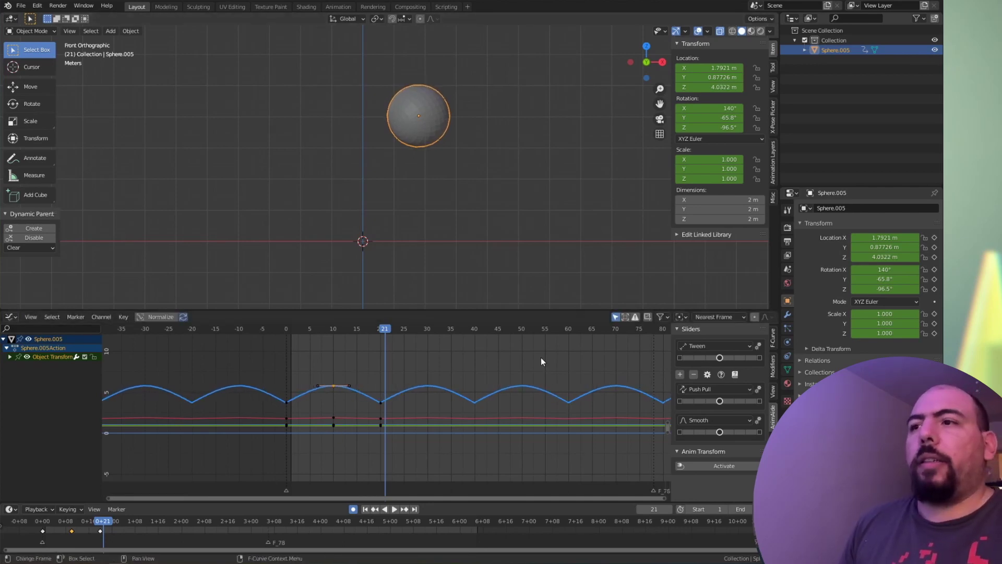
# Step: Set the interpolation of all Sphere.005 keyframes to Constant
pyautogui.press('v')
pyautogui.press('t')
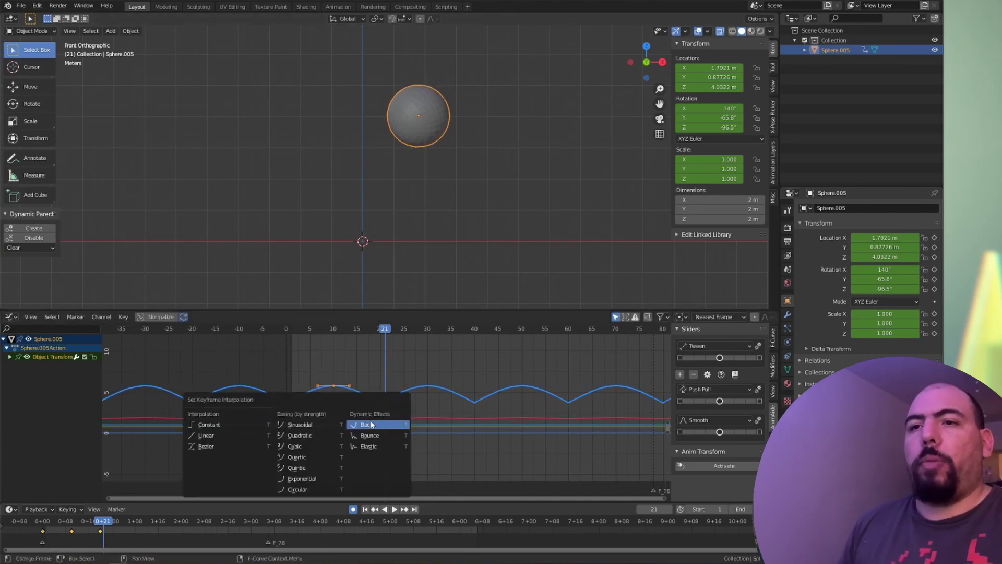
pyautogui.click(194, 435)
# Step: Use Anim Transform to move the stepped animation to about X -3.01 m, Z 5.28 m, and play it back
pyautogui.click(708, 465)
pyautogui.press('g')
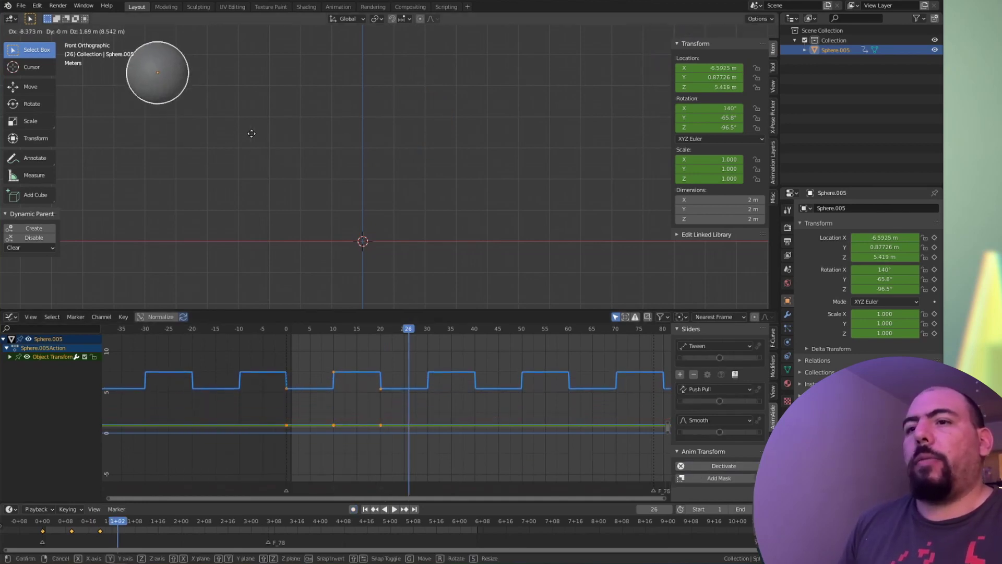
pyautogui.click(691, 436)
pyautogui.scroll(-2, 399, 175)
pyautogui.press('space')
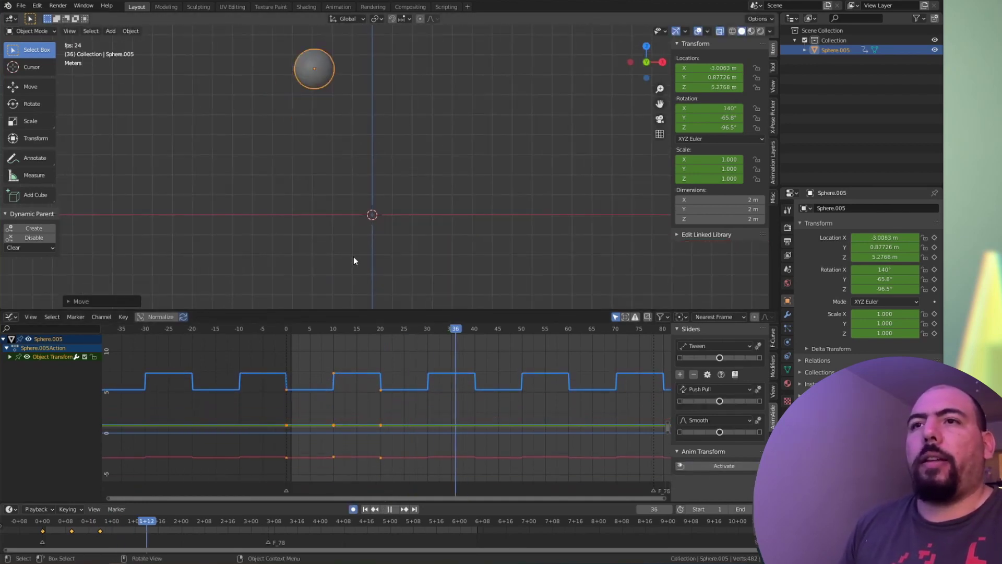
pyautogui.press('Escape')
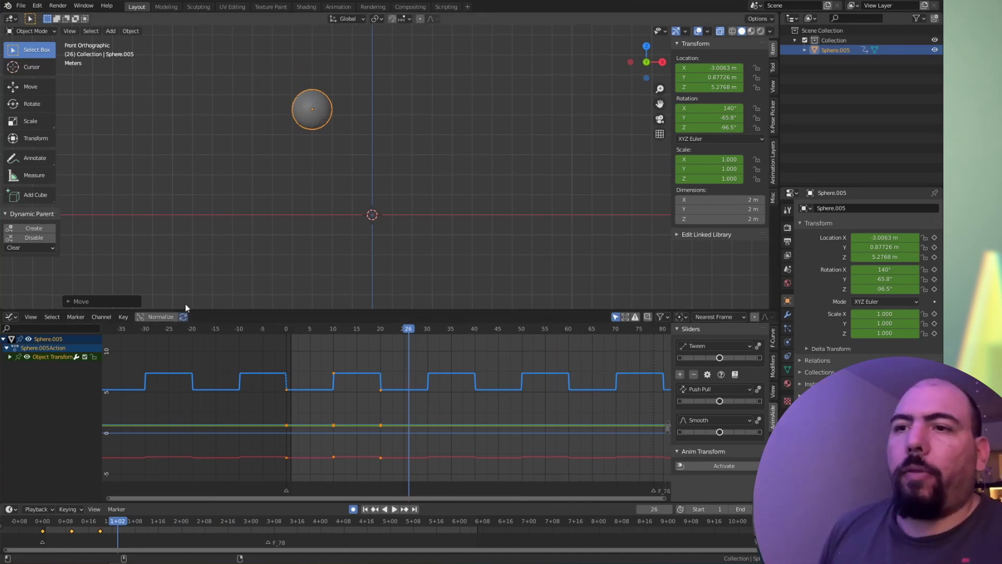
# Step: Set the selected keyframes' handle type to Vector and their interpolation to Linear
pyautogui.press('super')
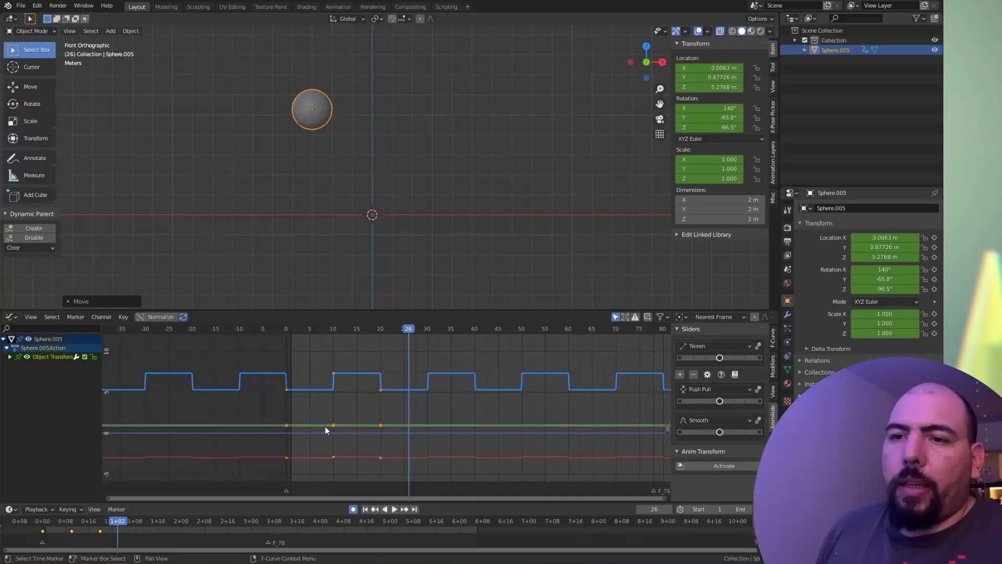
pyautogui.press('t')
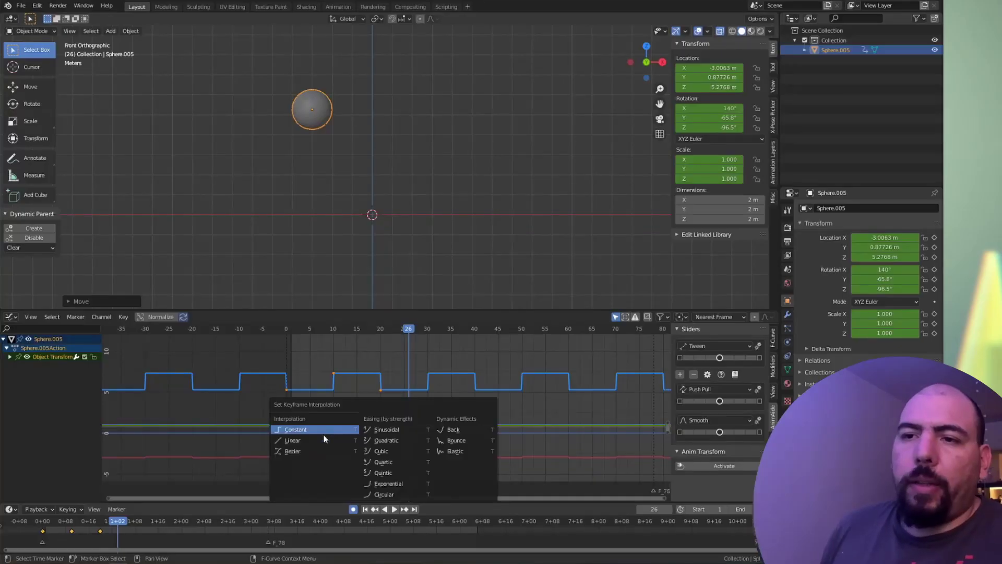
pyautogui.click(324, 440)
pyautogui.press('v')
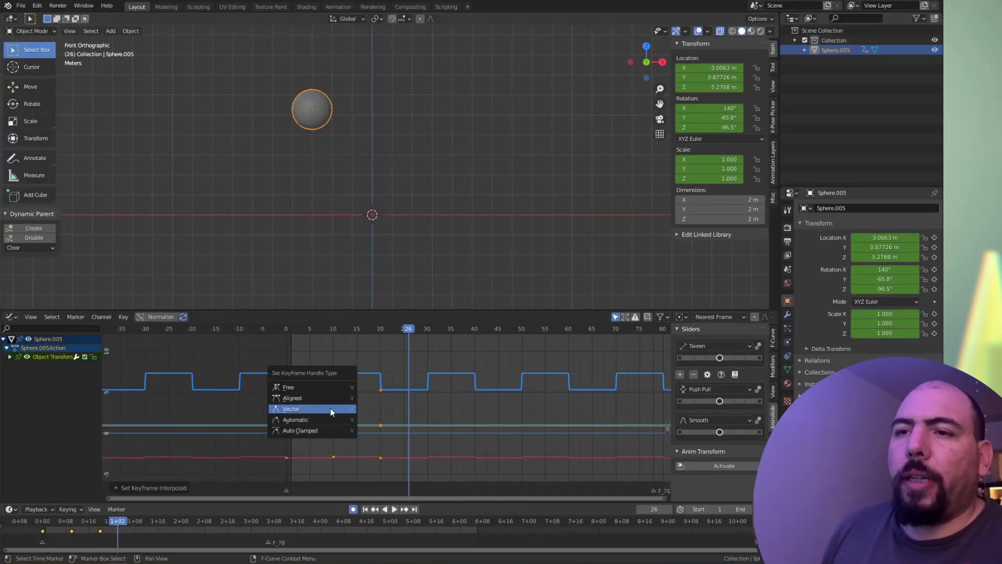
pyautogui.click(330, 408)
pyautogui.press('t')
pyautogui.click(294, 440)
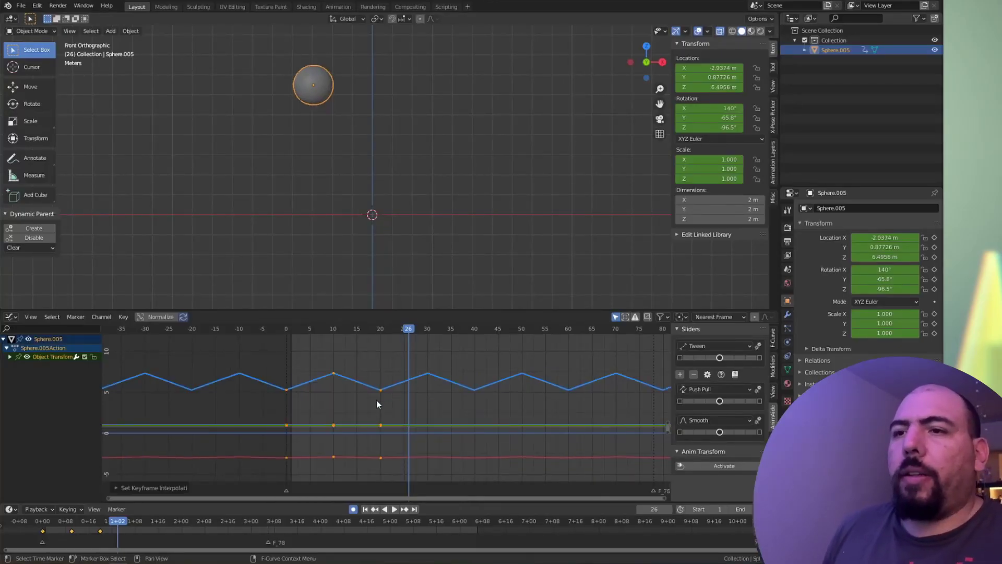
# Step: Try Bezier interpolation on the selected keyframes and return them to Linear
pyautogui.press('t')
pyautogui.click(352, 406)
pyautogui.press('t')
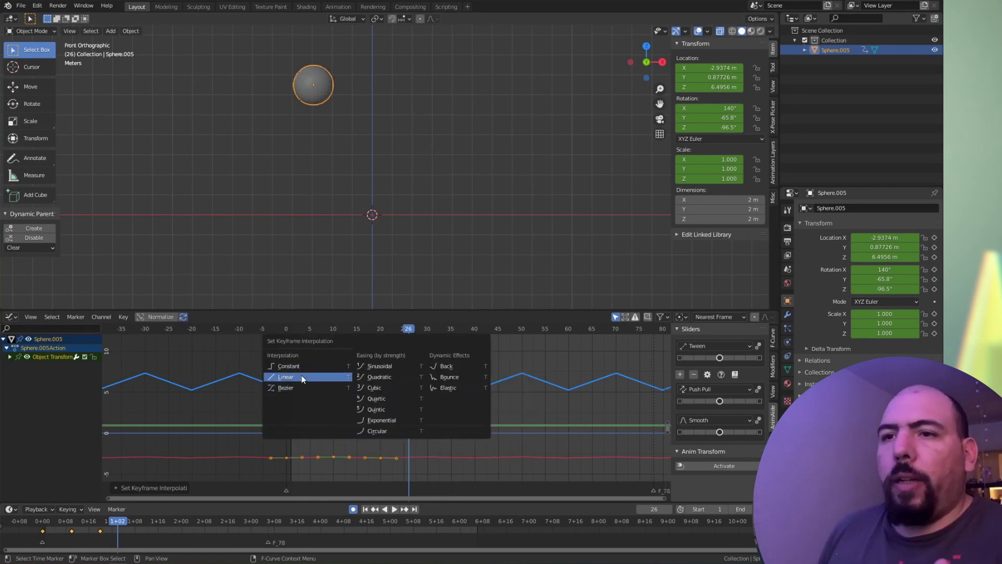
pyautogui.click(302, 378)
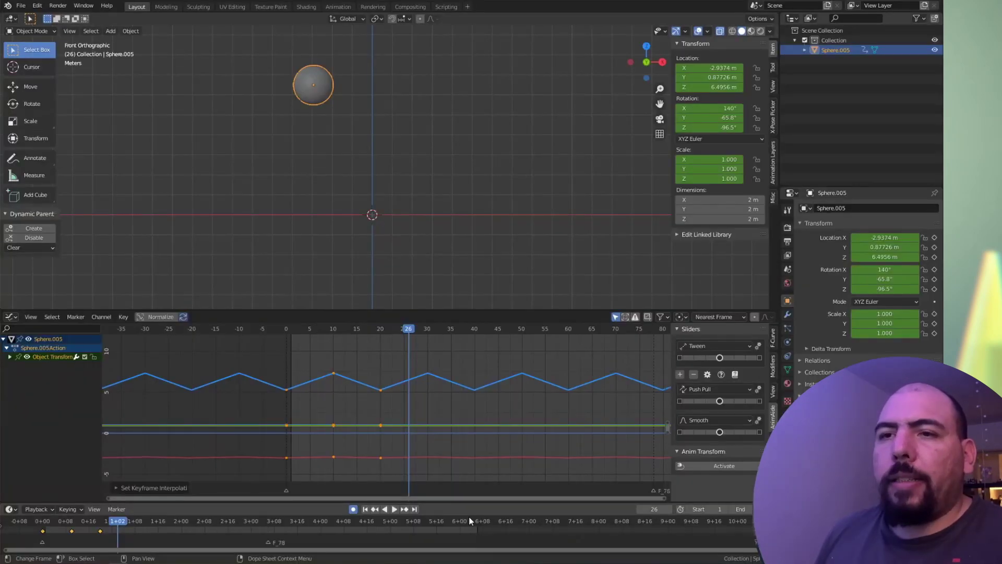
# Step: Try changing the interpolation of the blue curve's individual keyframes at frames 10 and 20
pyautogui.moveTo(361, 357); pyautogui.dragTo(331, 393)
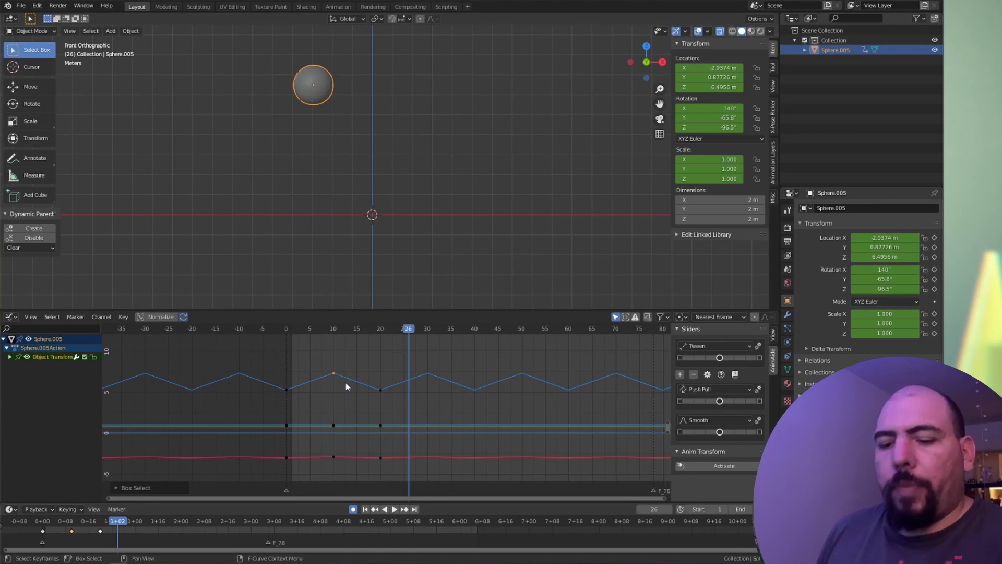
pyautogui.press('t')
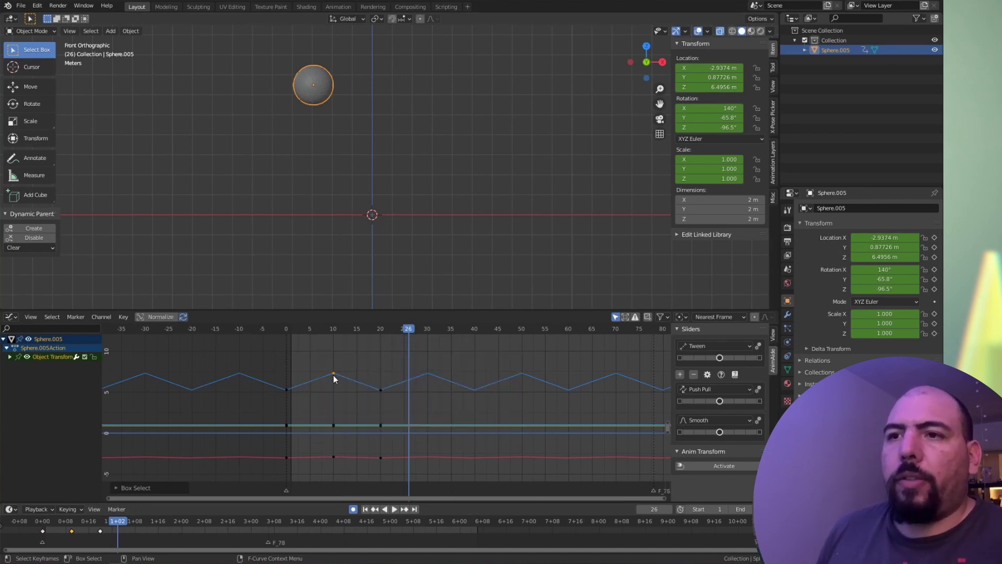
pyautogui.click(333, 374)
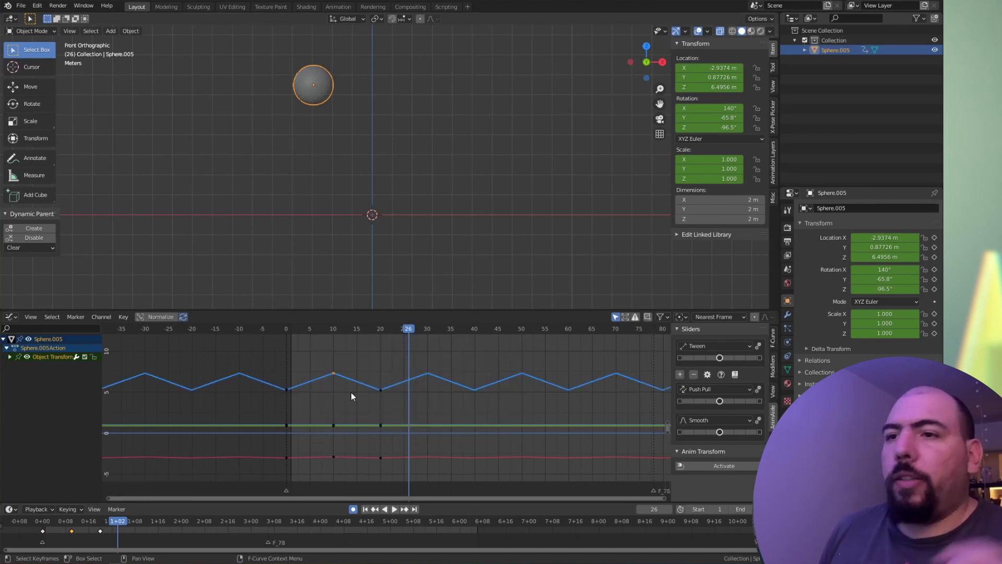
pyautogui.moveTo(362, 354); pyautogui.dragTo(312, 382)
pyautogui.click(381, 391)
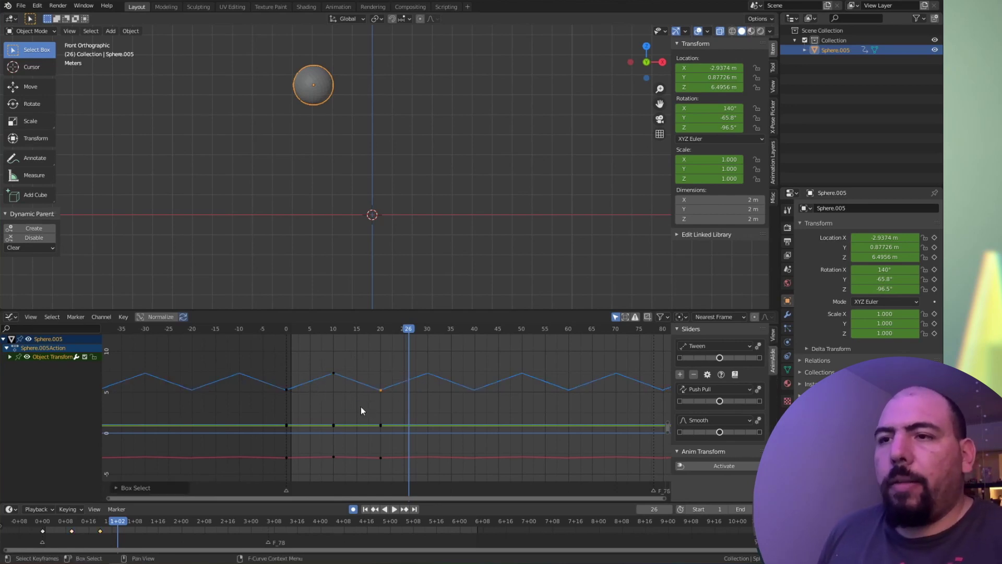
pyautogui.press('t')
pyautogui.click(355, 389)
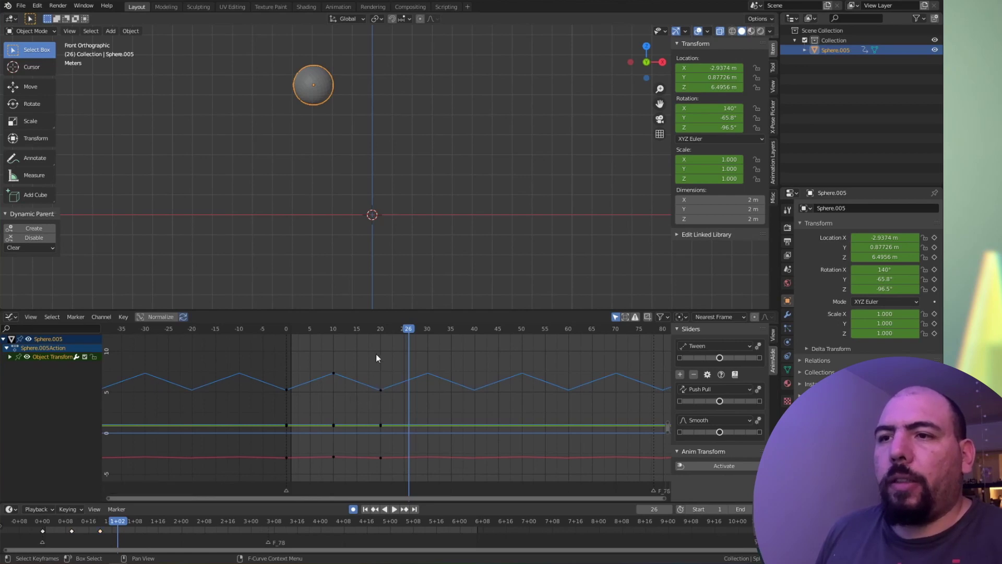
# Step: Set the interpolation of the blue curve's keyframe at frame 10 to Constant
pyautogui.click(333, 373)
pyautogui.press('t')
pyautogui.click(324, 385)
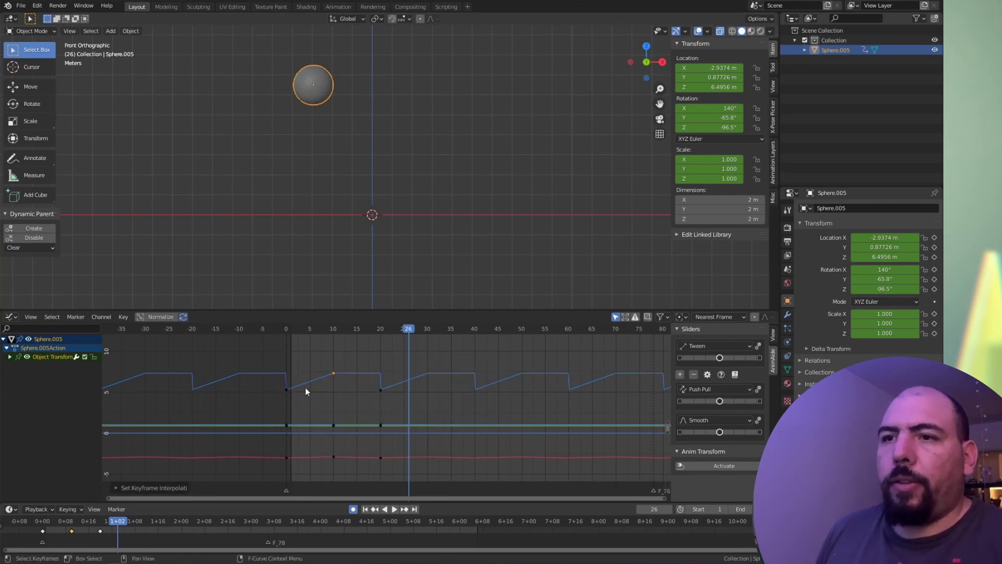
# Step: Set all three keyframes of the blue curve to Bezier interpolation and reselect them with their handles
pyautogui.moveTo(368, 381); pyautogui.dragTo(383, 404)
pyautogui.press('t')
pyautogui.click(351, 431)
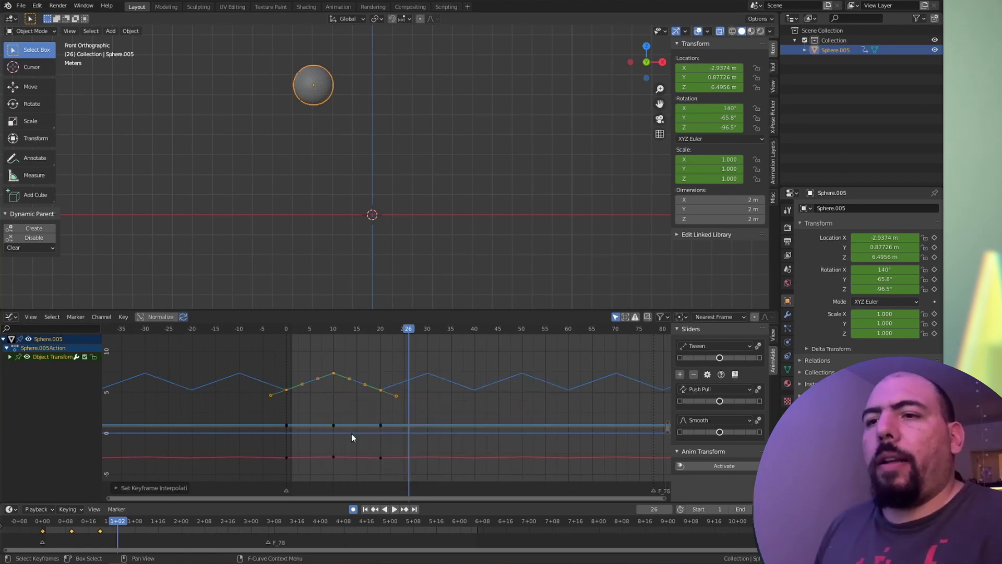
pyautogui.click(336, 403)
pyautogui.moveTo(266, 363); pyautogui.dragTo(384, 410)
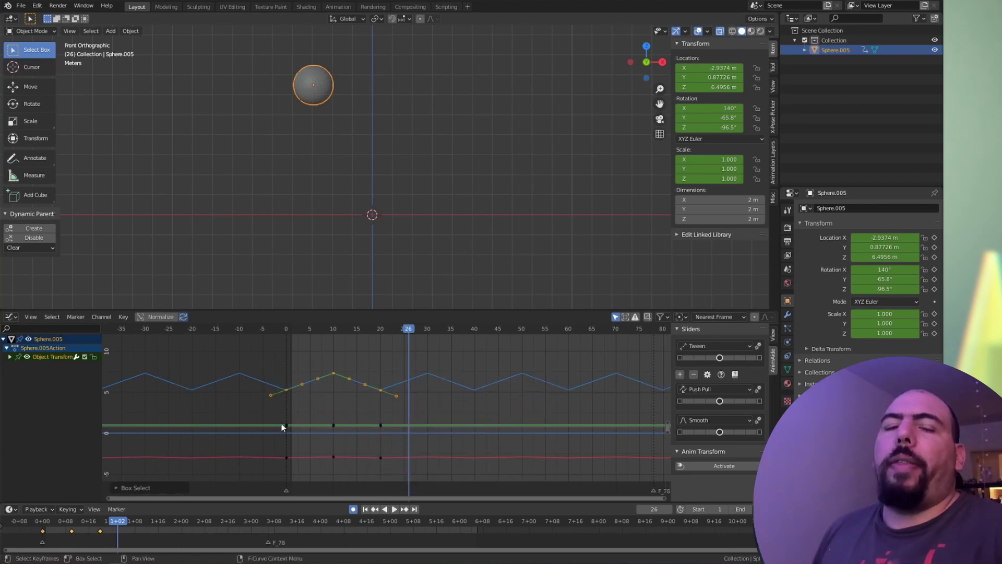
# Step: Rotate the handles of the blue curve's keyframe at frame 0 and change the handle type of the one at frame 10
pyautogui.click(285, 392)
pyautogui.press('r')
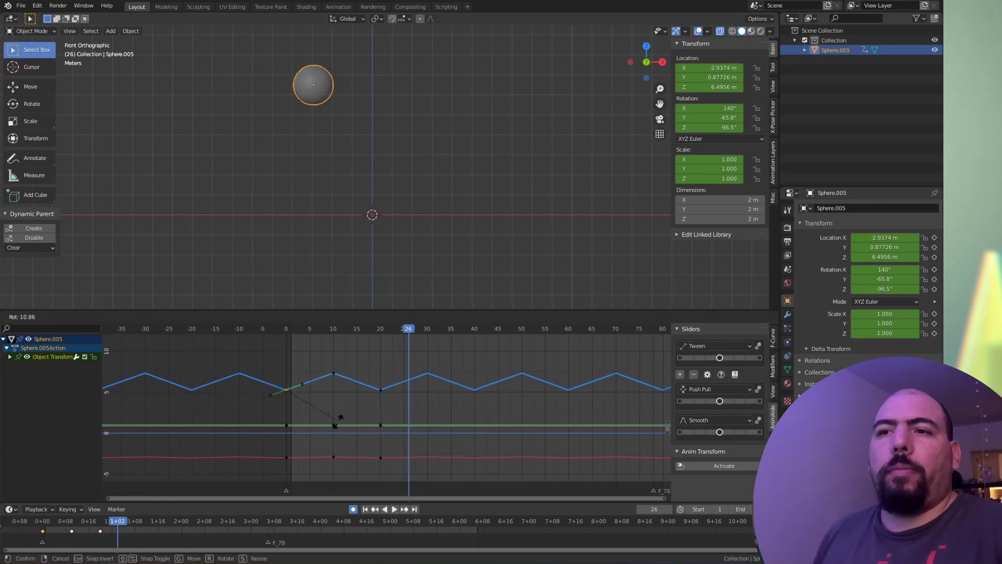
pyautogui.click(301, 395)
pyautogui.moveTo(302, 386); pyautogui.dragTo(358, 390)
pyautogui.click(333, 373)
pyautogui.click(353, 368)
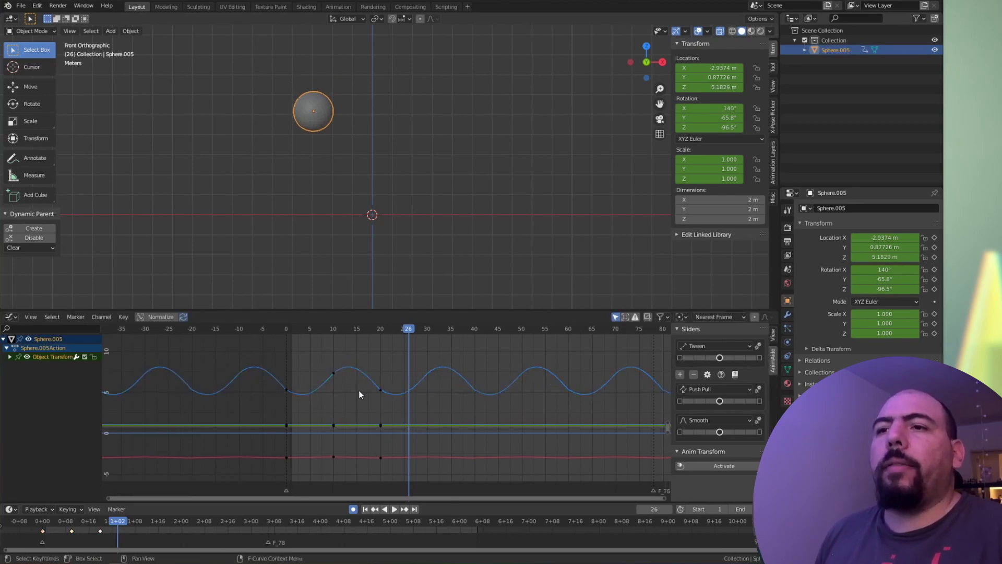
pyautogui.press('v')
pyautogui.click(358, 402)
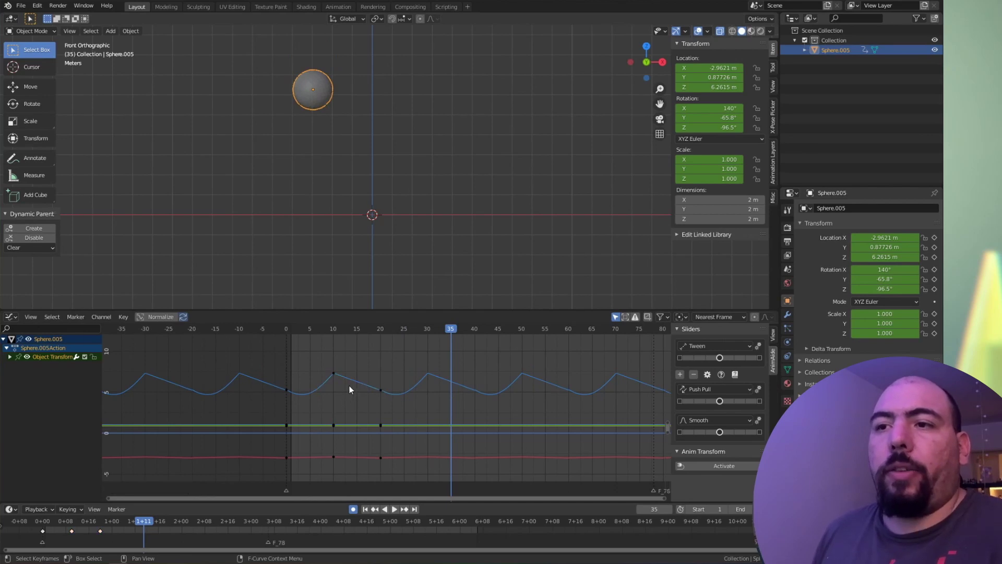
# Step: Change the handle type of the blue curve's keyframe at frame 20 and set the one at frame 10 to Aligned
pyautogui.moveTo(323, 358); pyautogui.dragTo(381, 393)
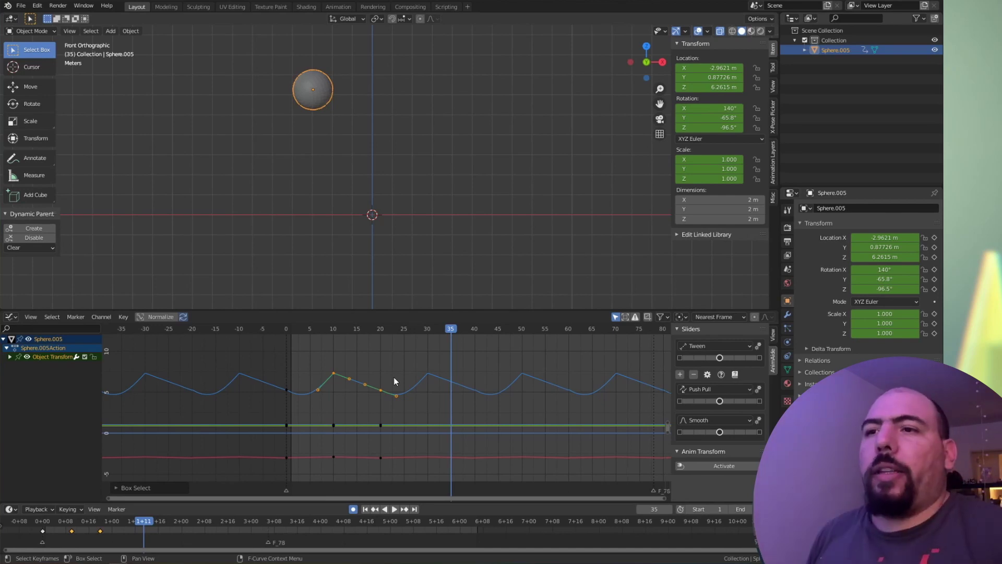
pyautogui.click(380, 391)
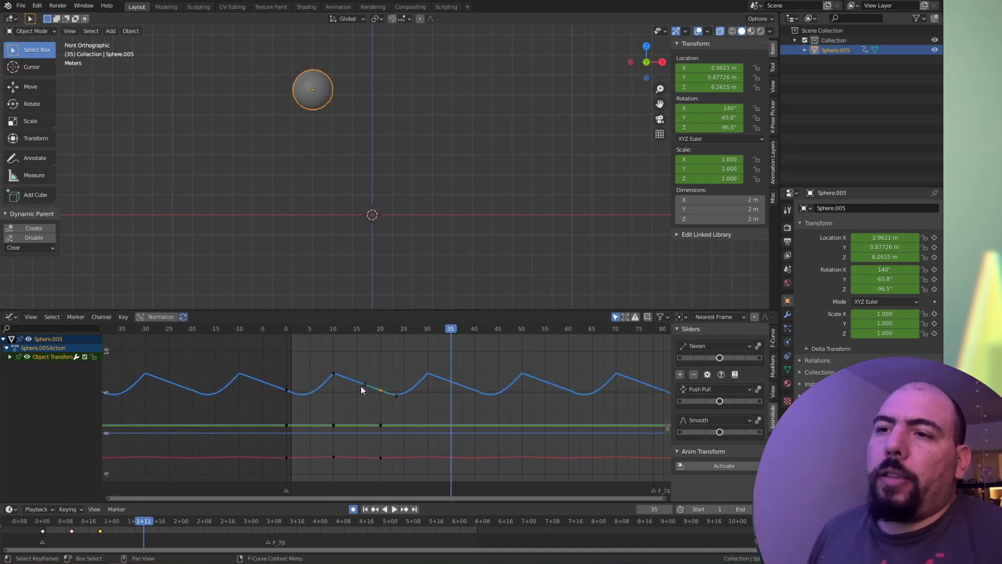
pyautogui.press('v')
pyautogui.click(386, 383)
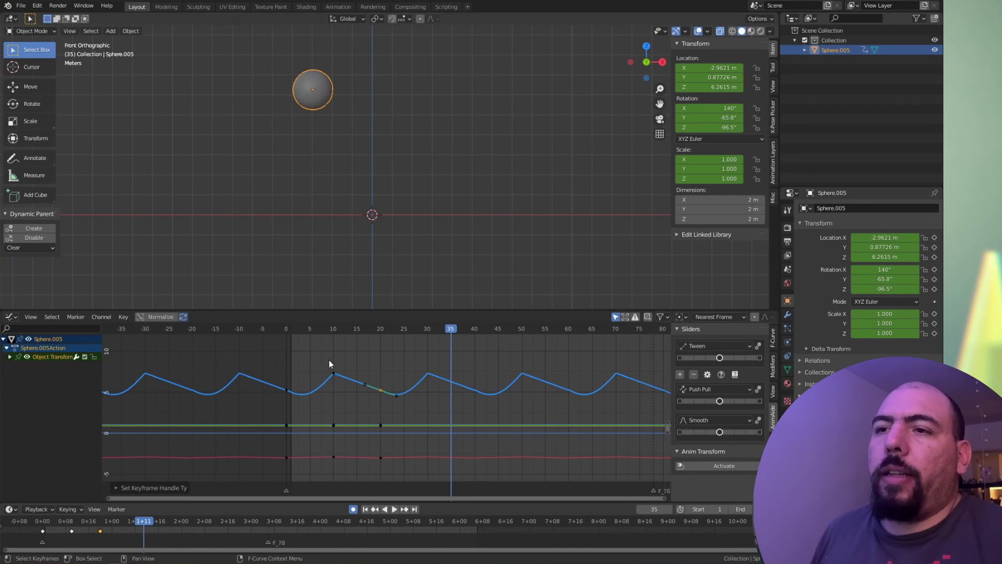
pyautogui.click(333, 373)
pyautogui.press('v')
pyautogui.click(324, 402)
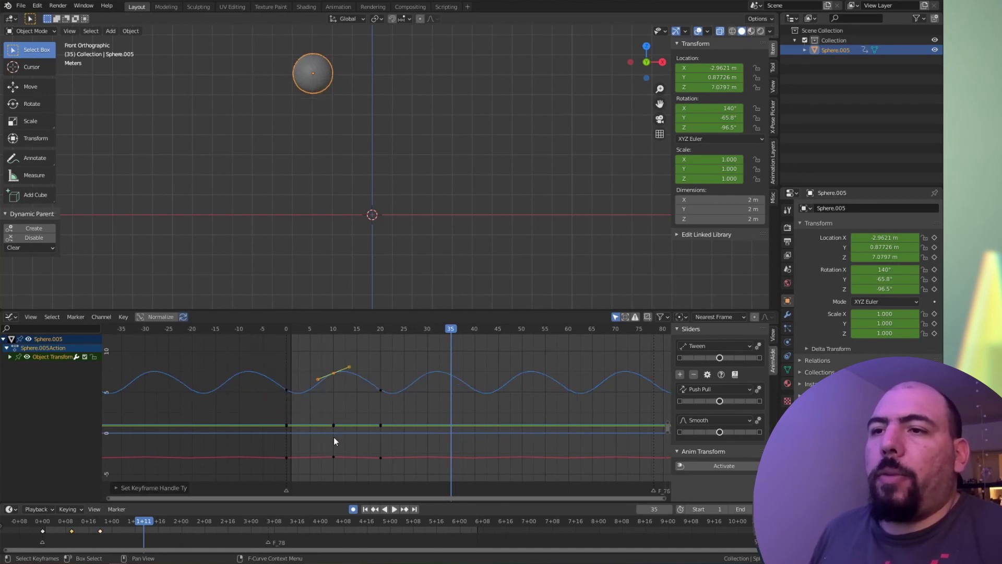
# Step: Rotate the aligned handles of the blue curve's keyframe at frame 10, adjust the rotation once more and undo that adjustment
pyautogui.click(377, 396)
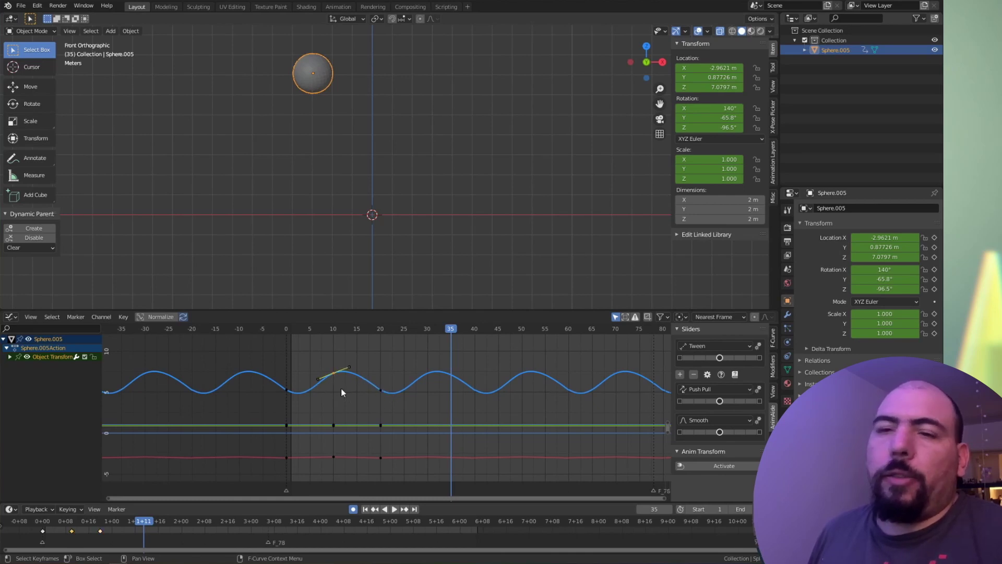
pyautogui.press('r')
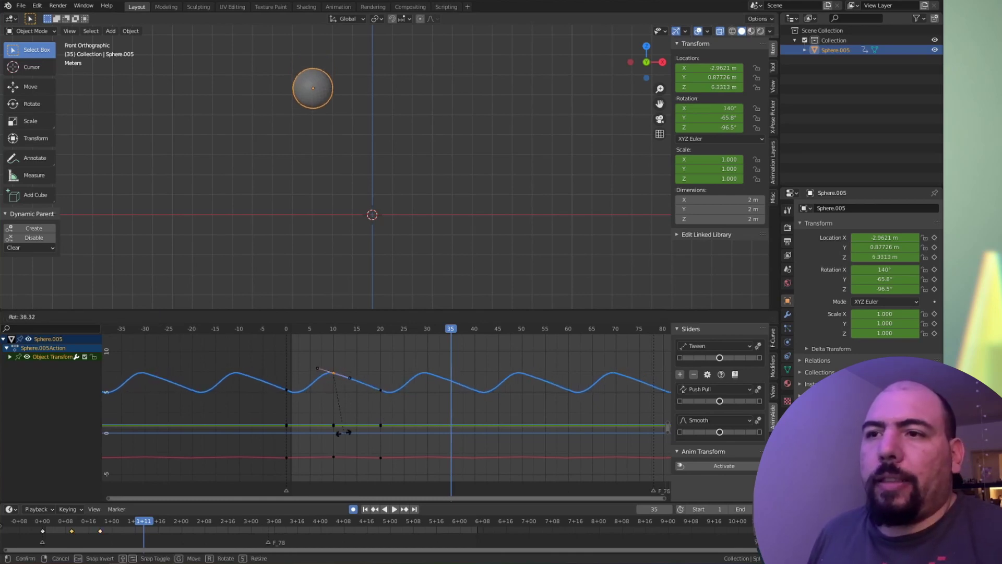
pyautogui.click(349, 424)
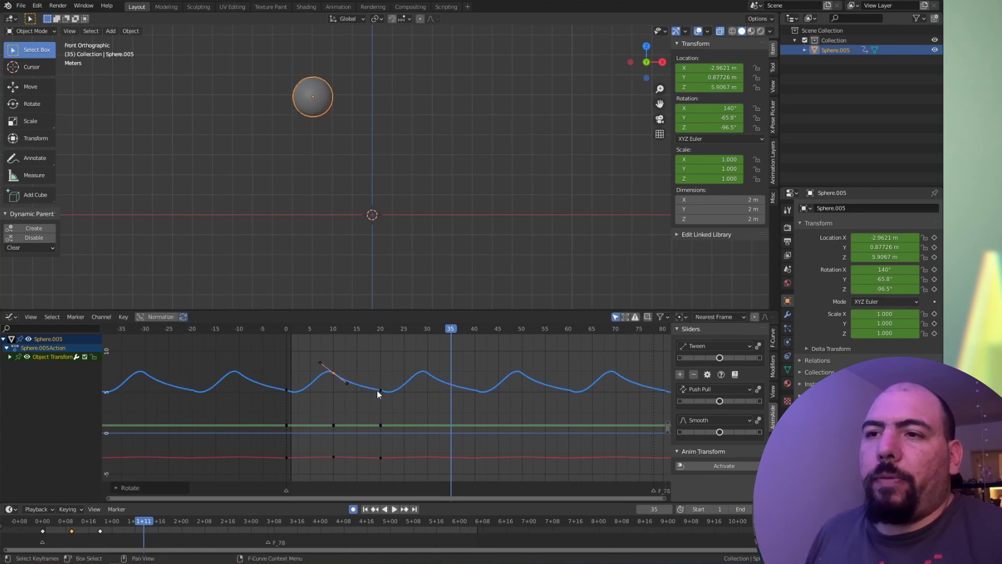
pyautogui.press('r')
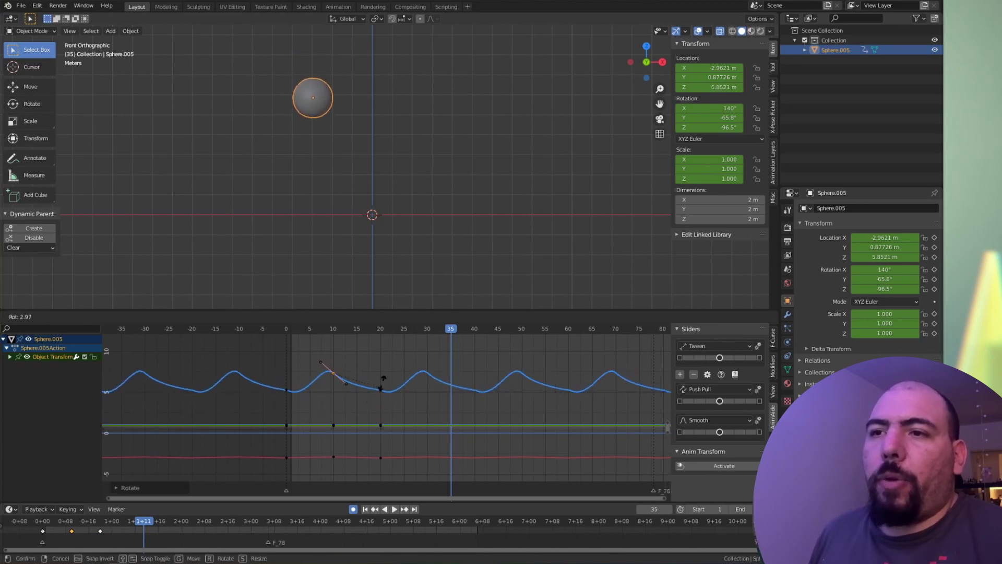
pyautogui.click(380, 394)
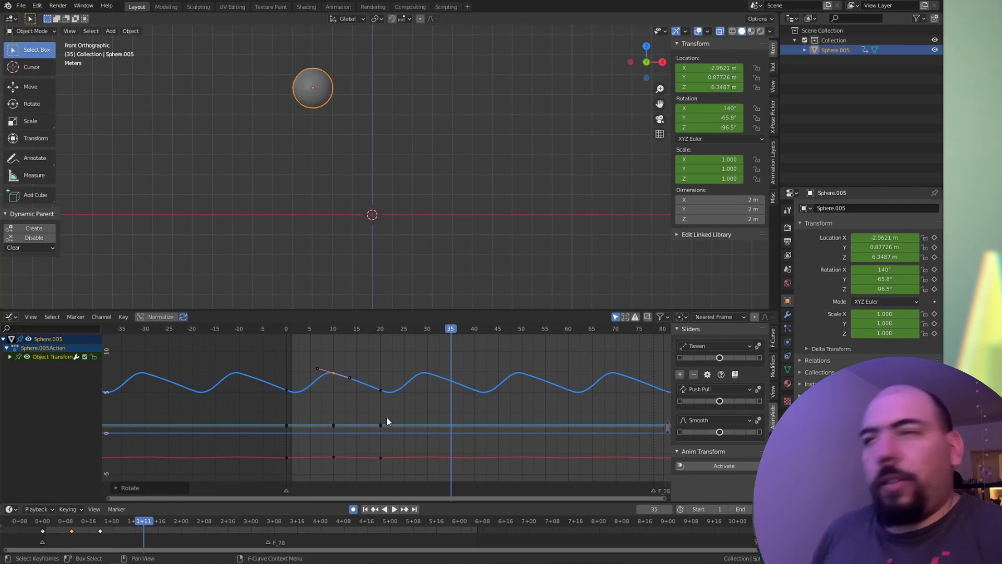
pyautogui.hotkey('ctrl', 'z')
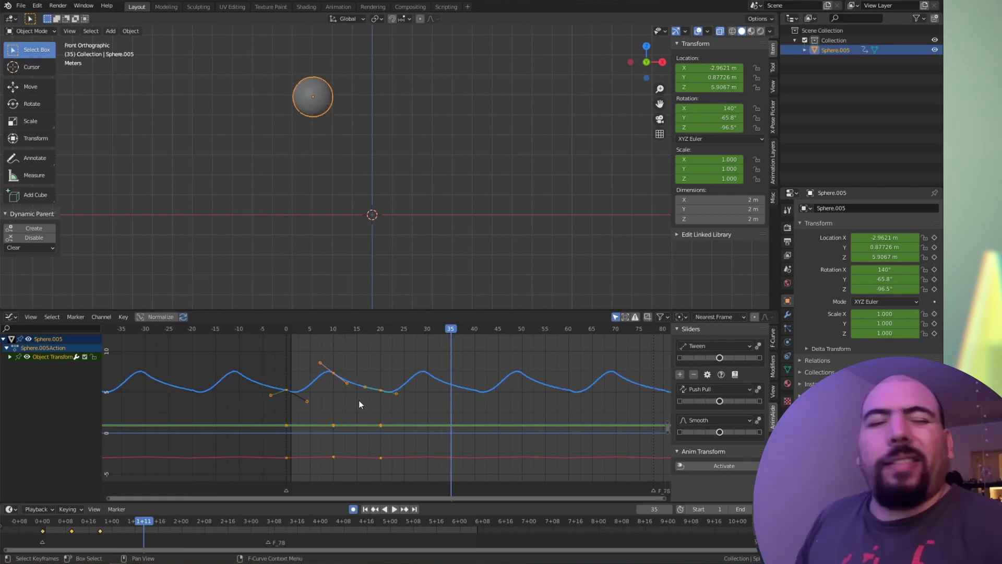
# Step: Try the Vector, Aligned and Free handle types on all keyframes, finishing with Auto Clamped
pyautogui.press('v')
pyautogui.click(343, 389)
pyautogui.press('v')
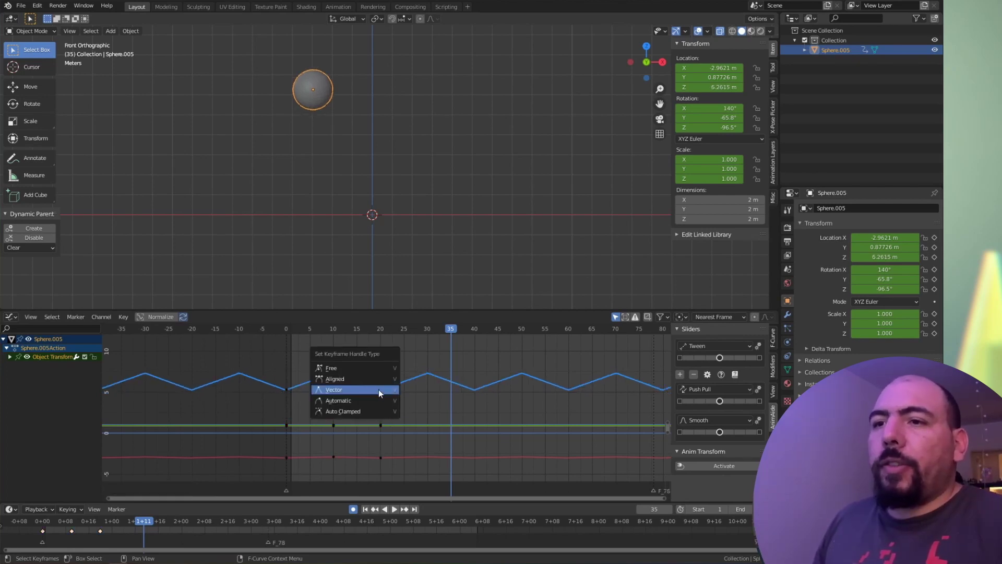
pyautogui.click(378, 389)
pyautogui.press('v')
pyautogui.click(366, 382)
pyautogui.press('v')
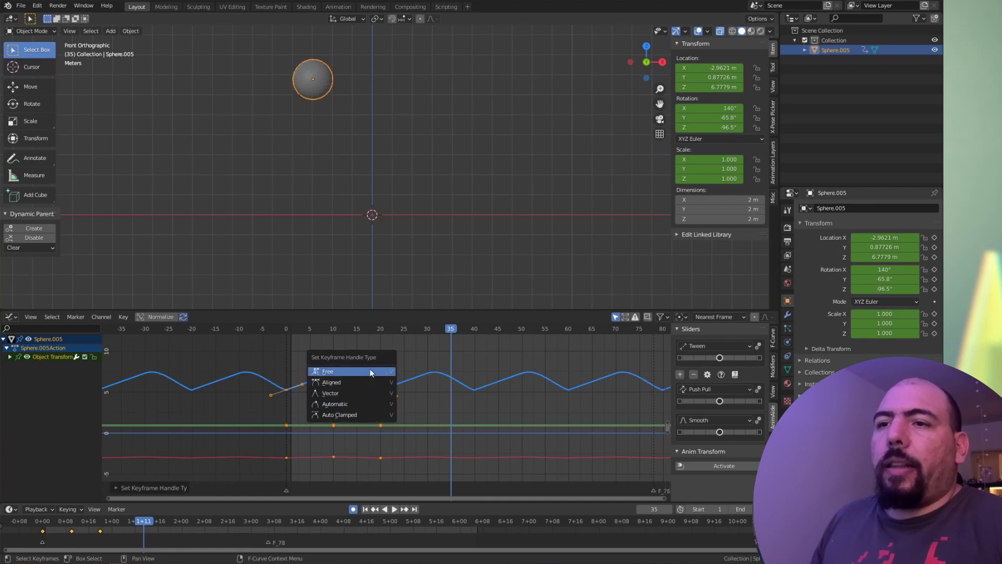
pyautogui.click(369, 371)
pyautogui.press('v')
pyautogui.click(344, 421)
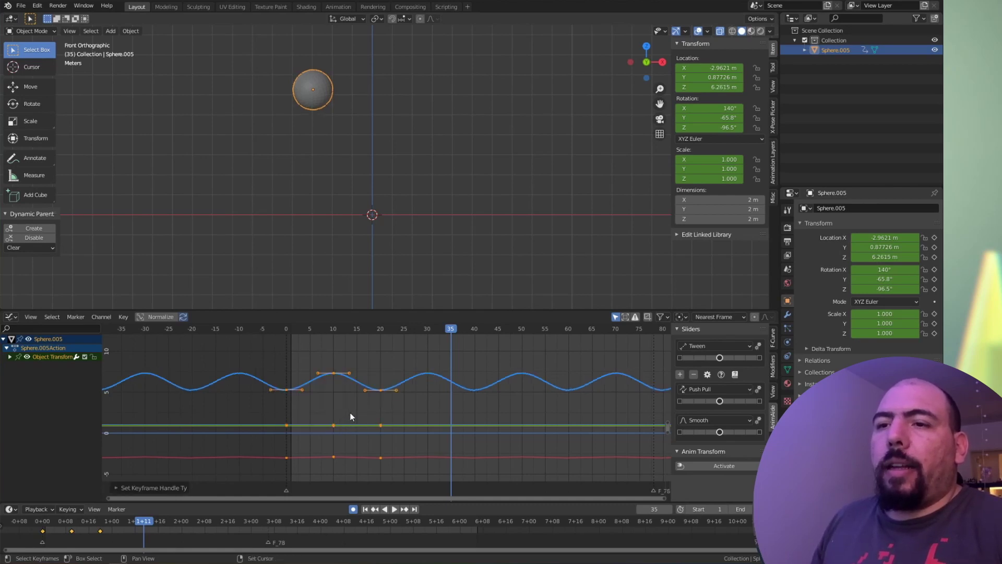
# Step: Try snapping the selected keyframes and set all their handles to Vector
pyautogui.hotkey('shift', 's')
pyautogui.click(253, 448)
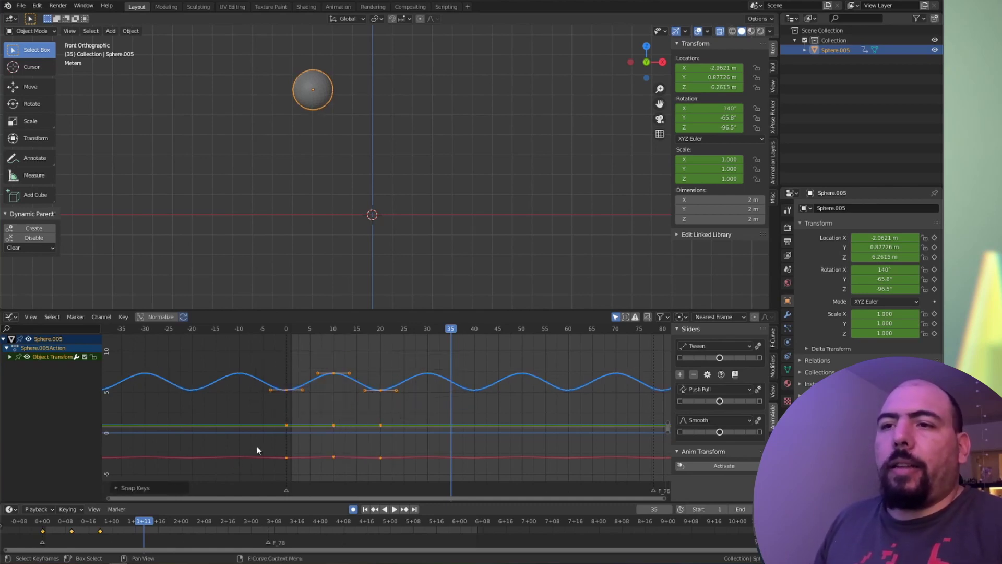
pyautogui.press('v')
pyautogui.click(310, 391)
pyautogui.press('v')
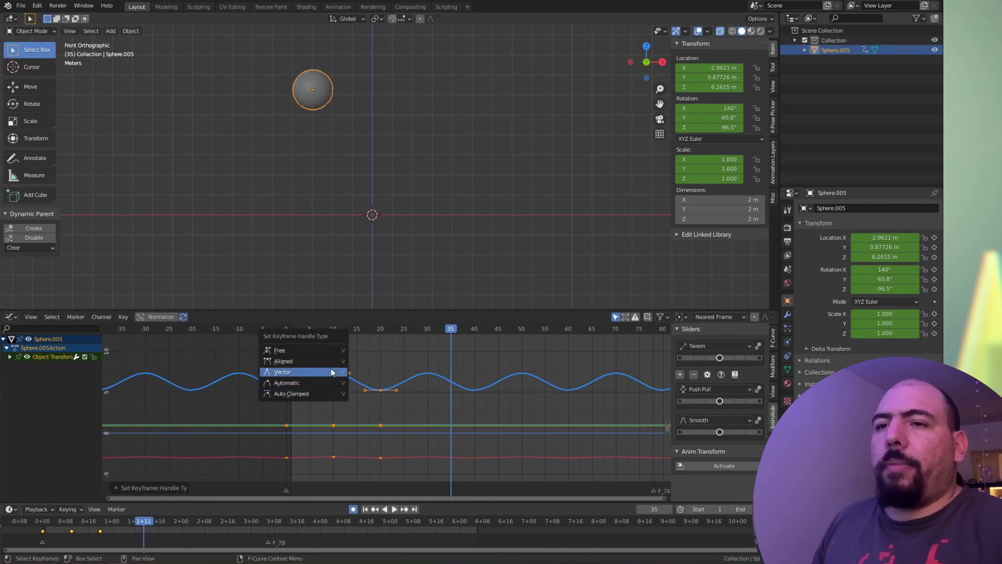
pyautogui.click(331, 371)
pyautogui.click(330, 371)
# Step: Flatten the handles of the blue curve's keyframe at frame 10 with the Snap options
pyautogui.click(332, 373)
pyautogui.hotkey('shift', 's')
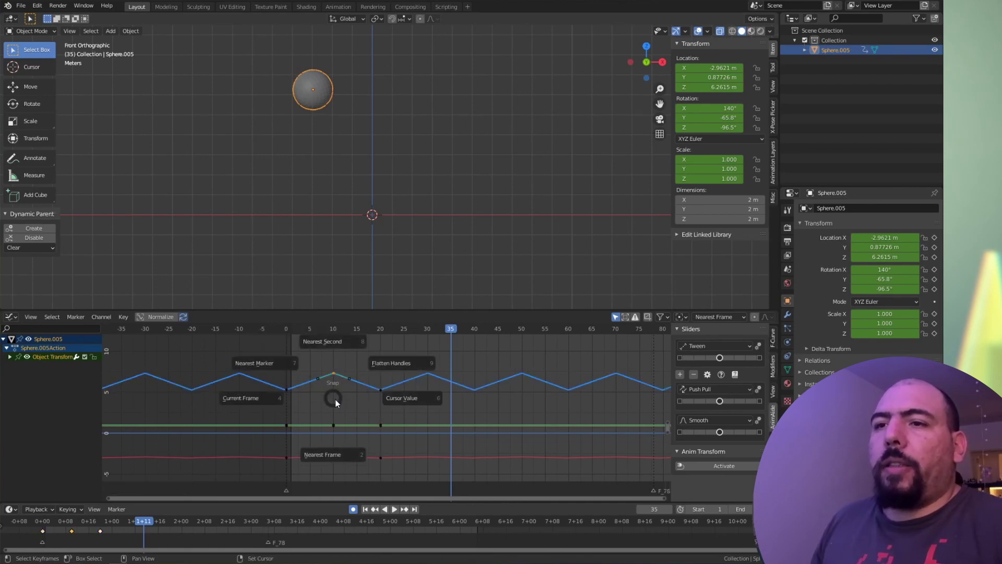
pyautogui.click(409, 364)
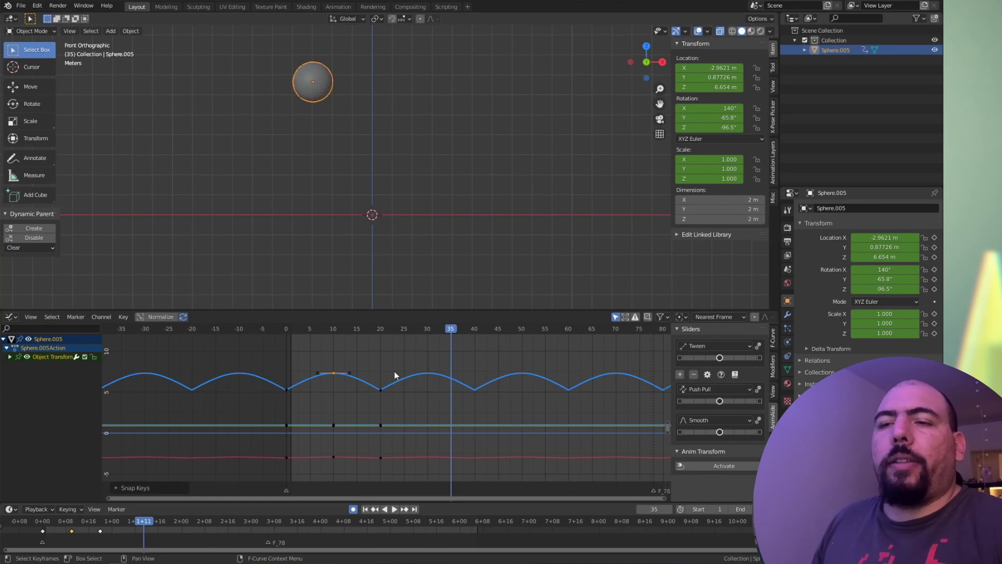
pyautogui.press('g')
pyautogui.press('Escape')
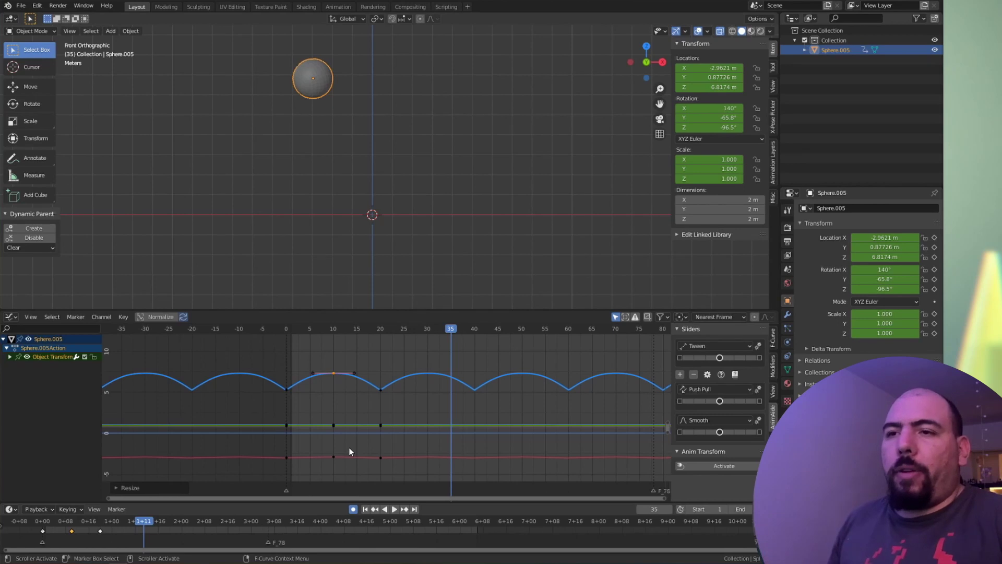
# Step: Set the handle type of the blue curve's keyframe at frame 10 to Auto Clamped
pyautogui.press('v')
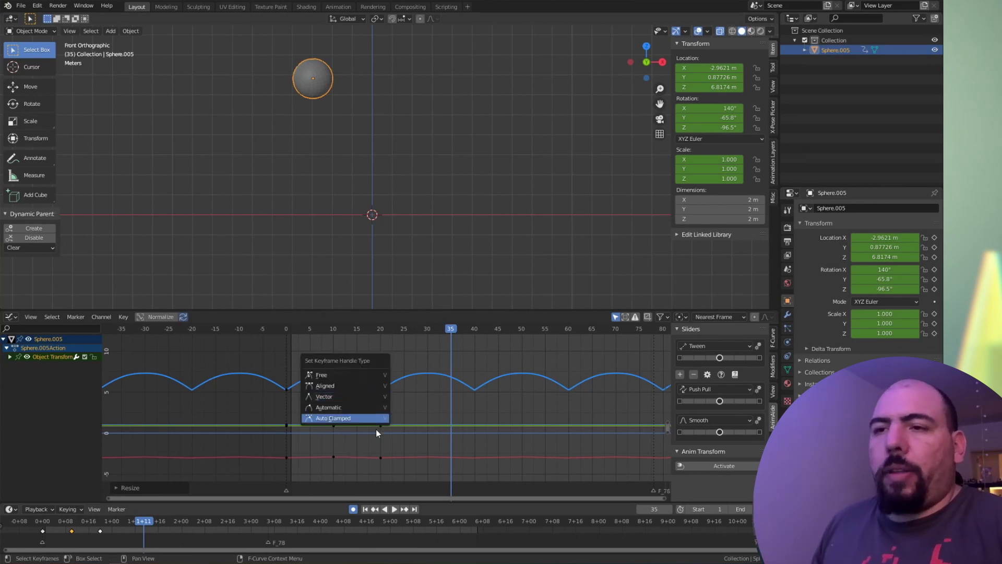
pyautogui.click(347, 418)
pyautogui.press('v')
pyautogui.click(361, 352)
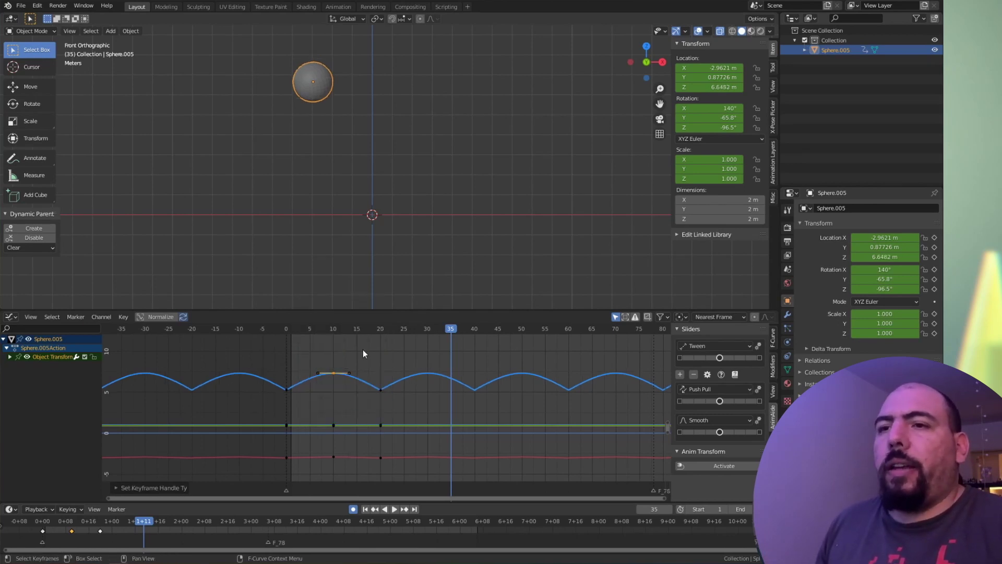
pyautogui.press('v')
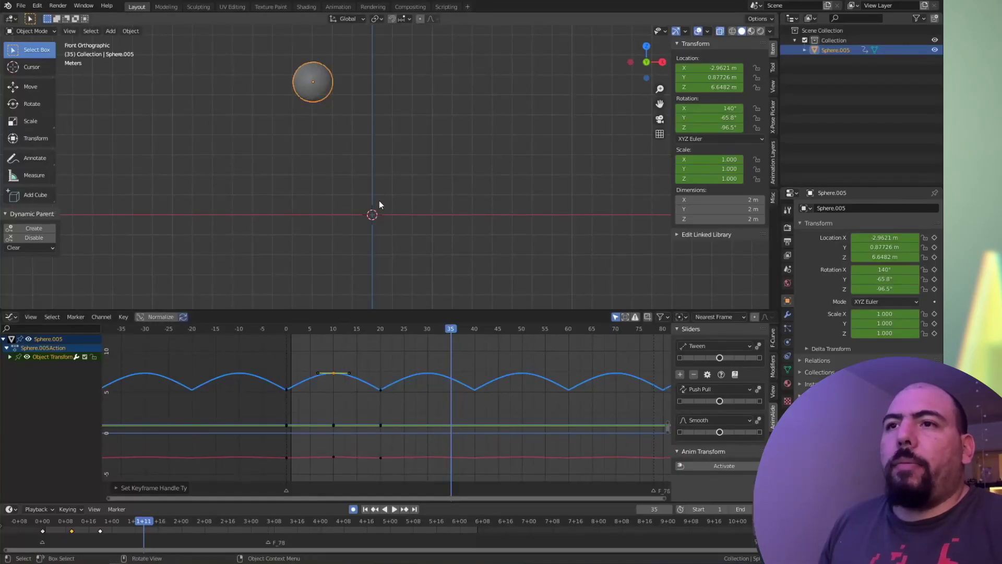
# Step: Switch the Graph Editor to the Dope Sheet and set the keyframe type at frame 20 to Extreme
pyautogui.hotkey('ctrl', 'Tab')
pyautogui.keyDown('ctrl'); pyautogui.moveTo(427, 419); pyautogui.dragTo(377, 462, button='middle'); pyautogui.keyUp('ctrl')
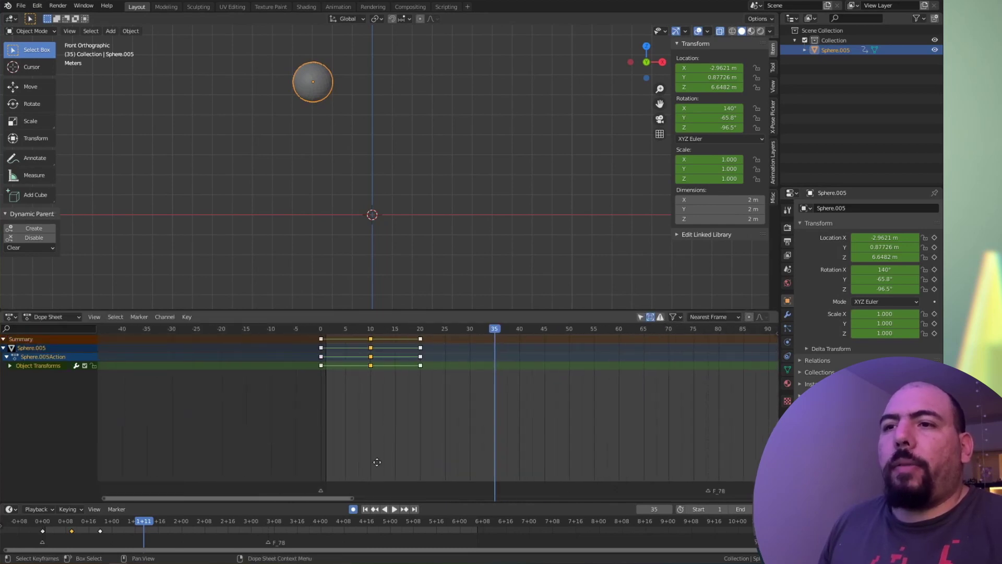
pyautogui.click(325, 481)
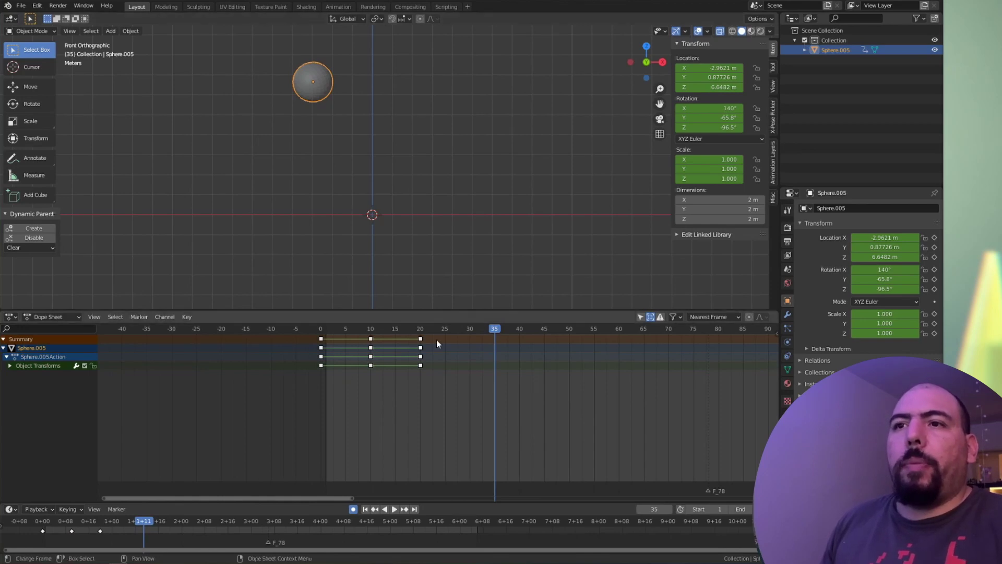
pyautogui.moveTo(464, 405); pyautogui.dragTo(361, 339)
pyautogui.press('r')
pyautogui.click(396, 378)
# Step: Set the keyframe type at frame 10 to Jitter and at frame 0 to Breakdown
pyautogui.press('b')
pyautogui.press('r')
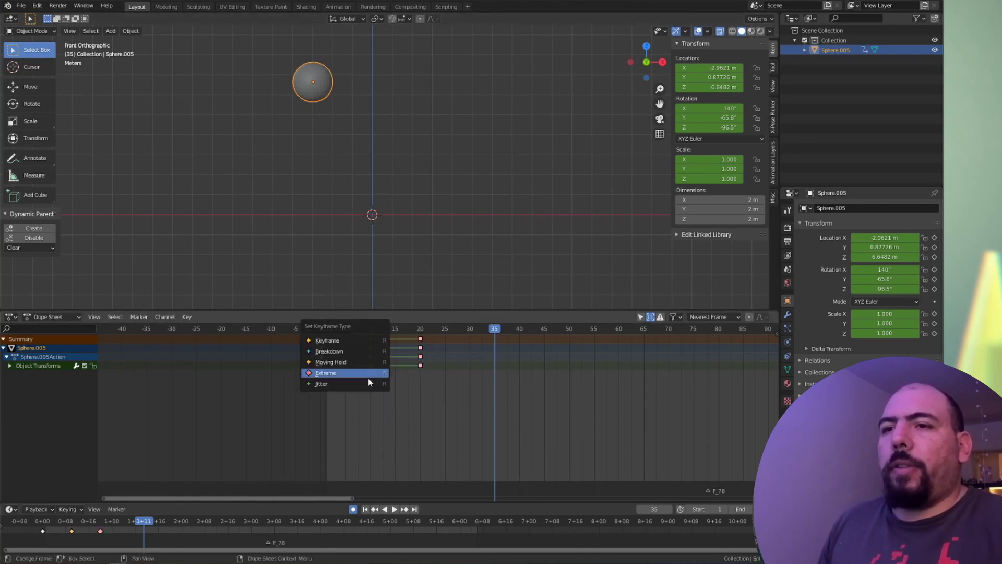
pyautogui.click(367, 383)
pyautogui.moveTo(361, 424); pyautogui.dragTo(294, 336)
pyautogui.press('r')
pyautogui.click(299, 348)
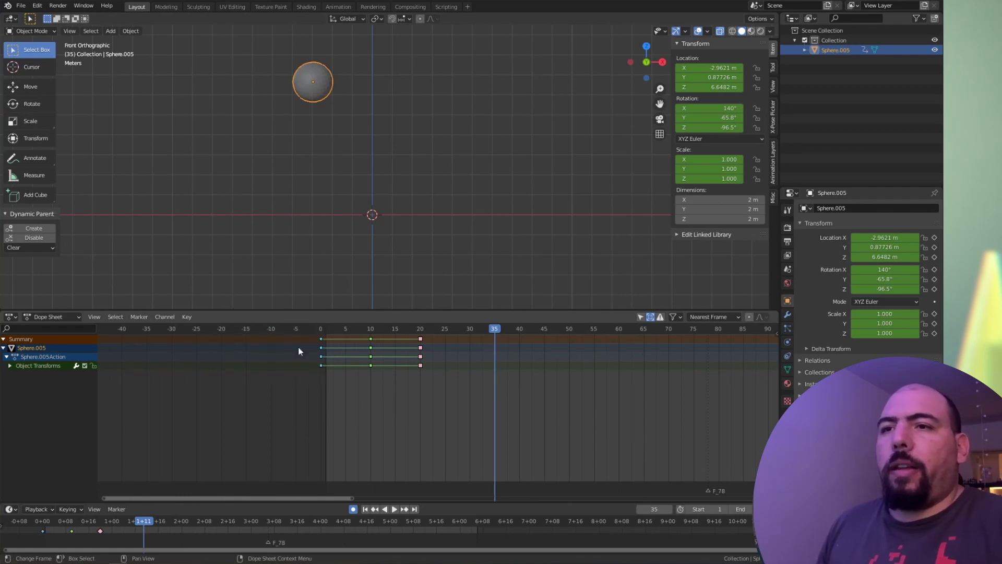
# Step: Move the Jitter keys to about frame 24 and the Extreme keys to about frame 45 in the Dope Sheet
pyautogui.press('b')
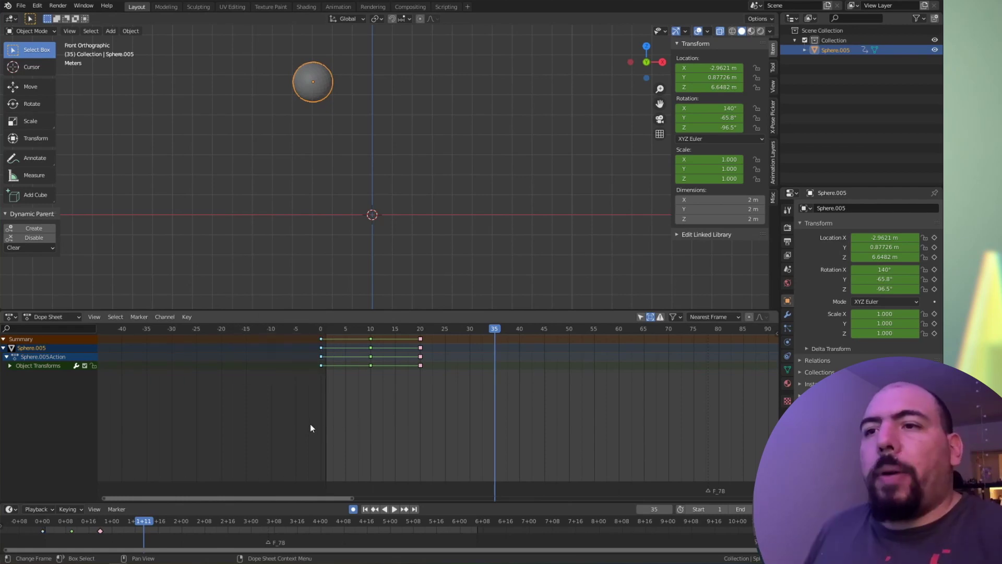
pyautogui.moveTo(311, 424); pyautogui.dragTo(495, 367)
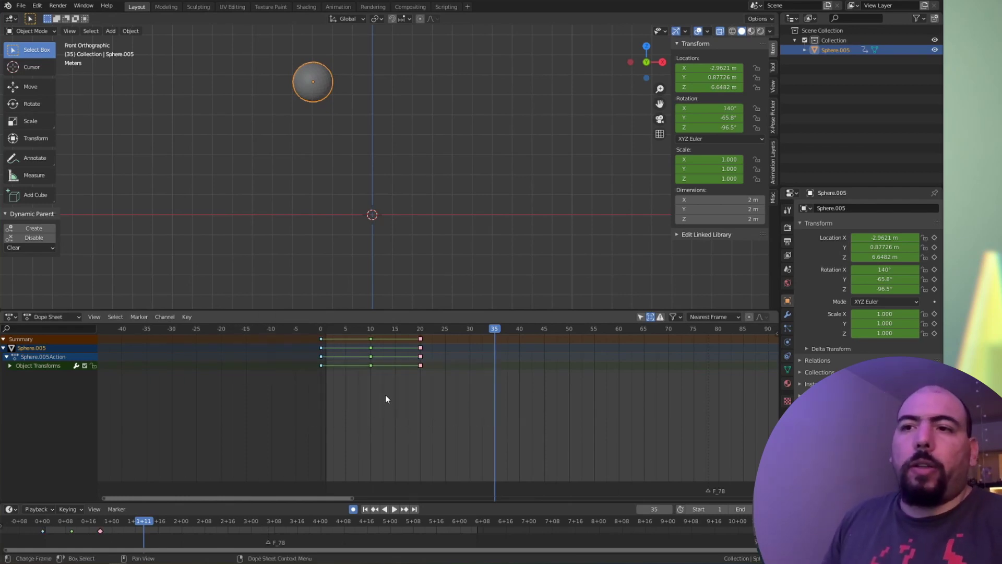
pyautogui.moveTo(421, 329); pyautogui.dragTo(526, 341)
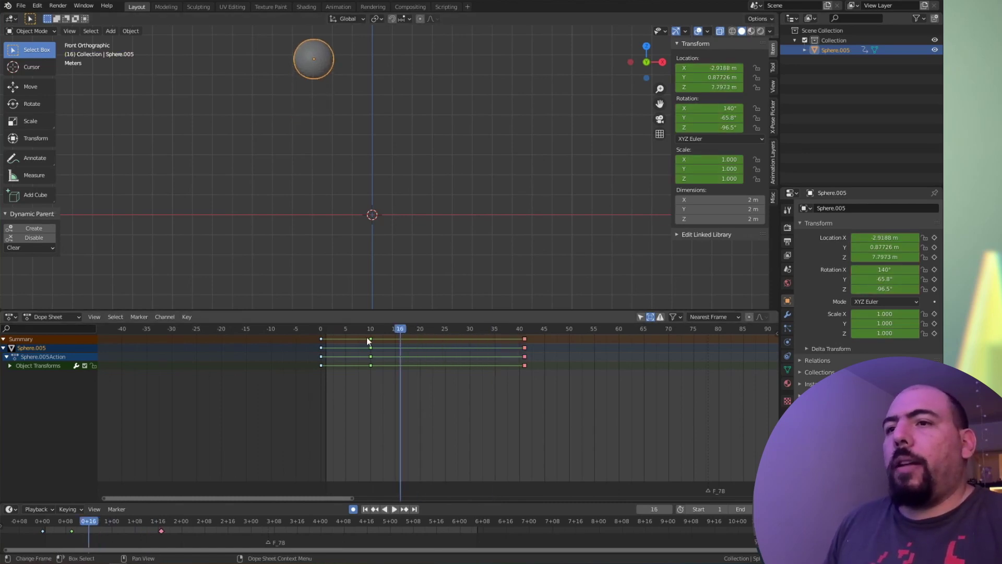
pyautogui.moveTo(370, 340); pyautogui.dragTo(440, 342)
pyautogui.rightClick(405, 361)
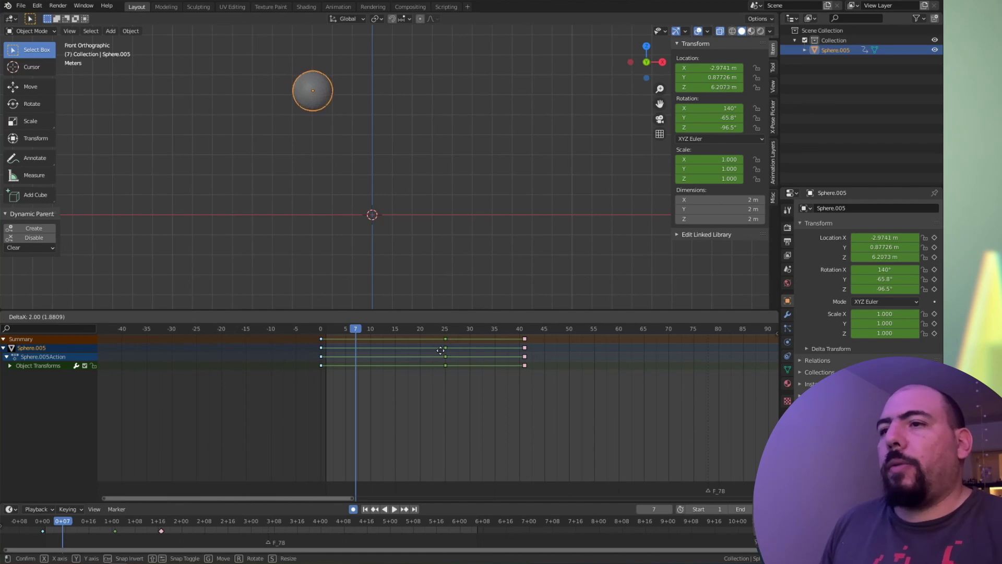
pyautogui.moveTo(524, 342); pyautogui.dragTo(545, 342)
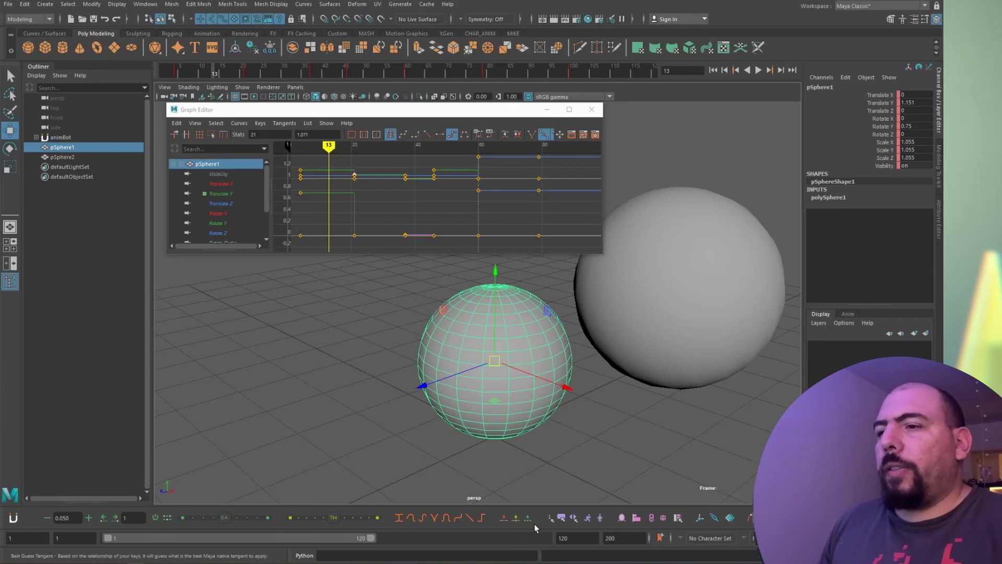
# Step: Switch to Maya, select the larger sphere pSphere2 and add the smaller sphere pSphere1 to the selection
pyautogui.click(572, 469)
pyautogui.click(608, 344)
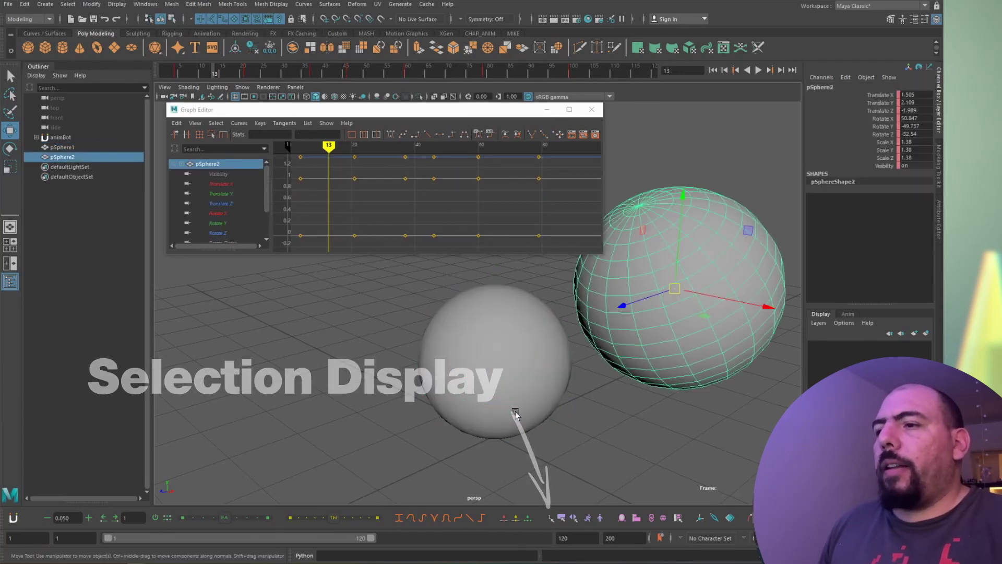
pyautogui.press('q')
pyautogui.keyDown('shift'); pyautogui.click(500, 406); pyautogui.keyUp('shift')
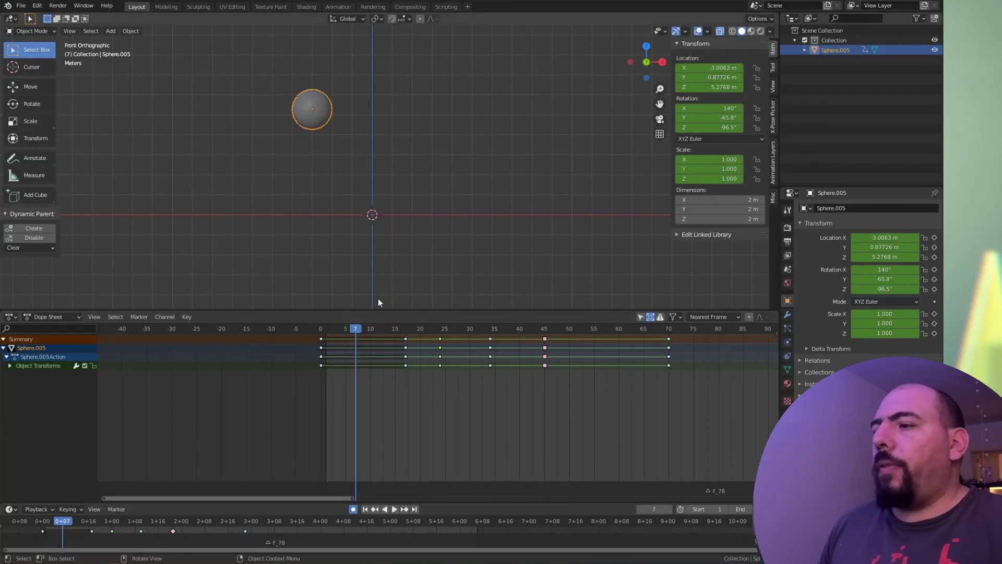
# Step: Show scene statistics in the status bar and duplicate Sphere.005 four times, placing each copy at a different spot in the viewport
pyautogui.rightClick(780, 558)
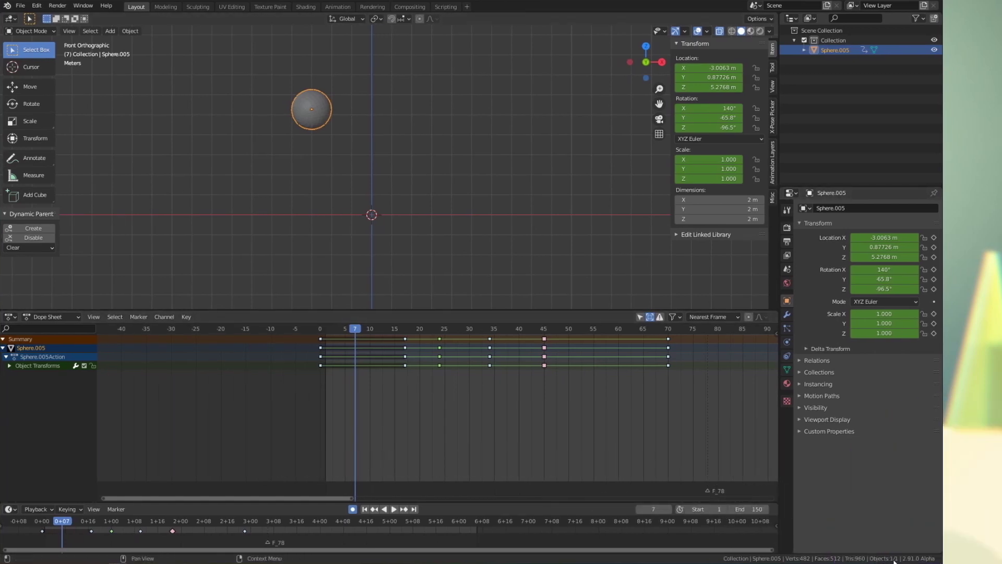
pyautogui.hotkey('shift', 'd')
pyautogui.click(402, 162)
pyautogui.hotkey('shift', 'd')
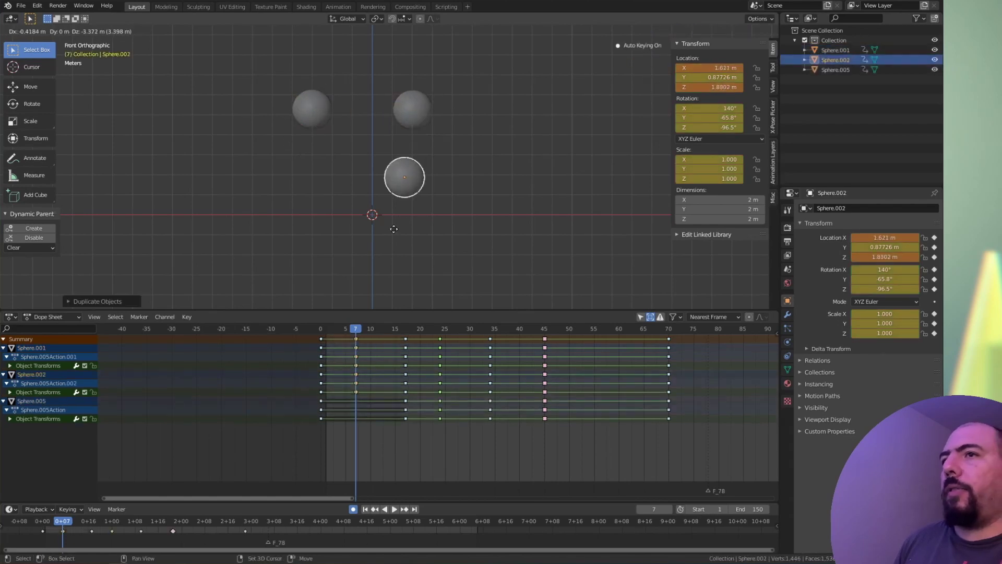
pyautogui.click(384, 237)
pyautogui.hotkey('shift', 'd')
pyautogui.click(261, 219)
pyautogui.hotkey('shift', 'd')
pyautogui.click(276, 232)
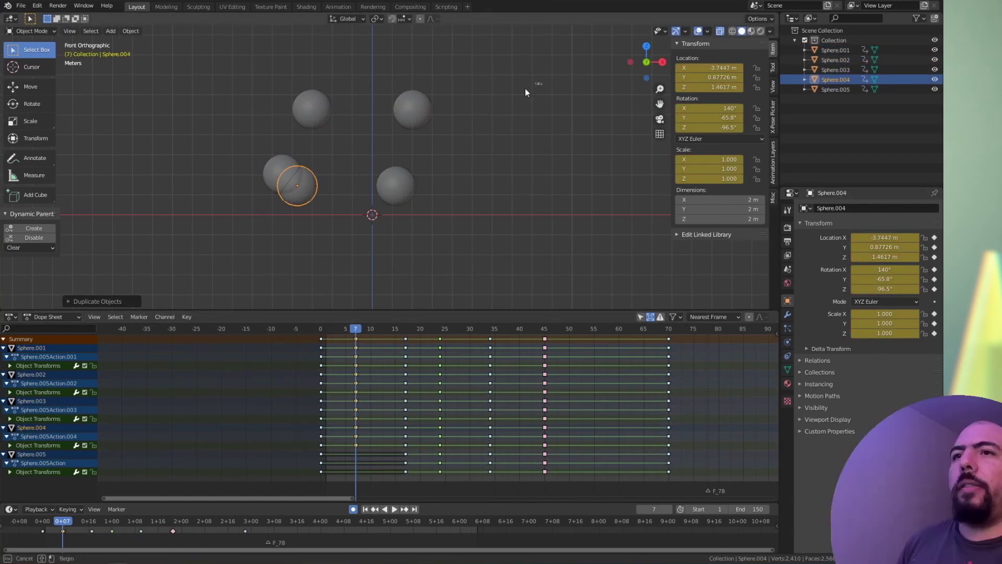
# Step: Delete all the spheres and open the recent file Beefy_v002.blend
pyautogui.moveTo(540, 84); pyautogui.dragTo(157, 246)
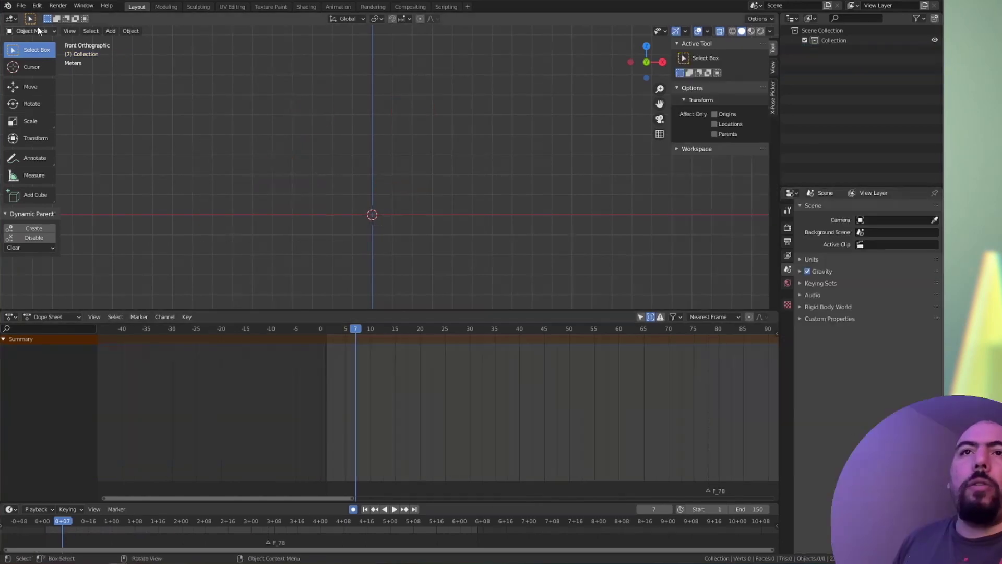
pyautogui.click(21, 5)
pyautogui.moveTo(45, 36)
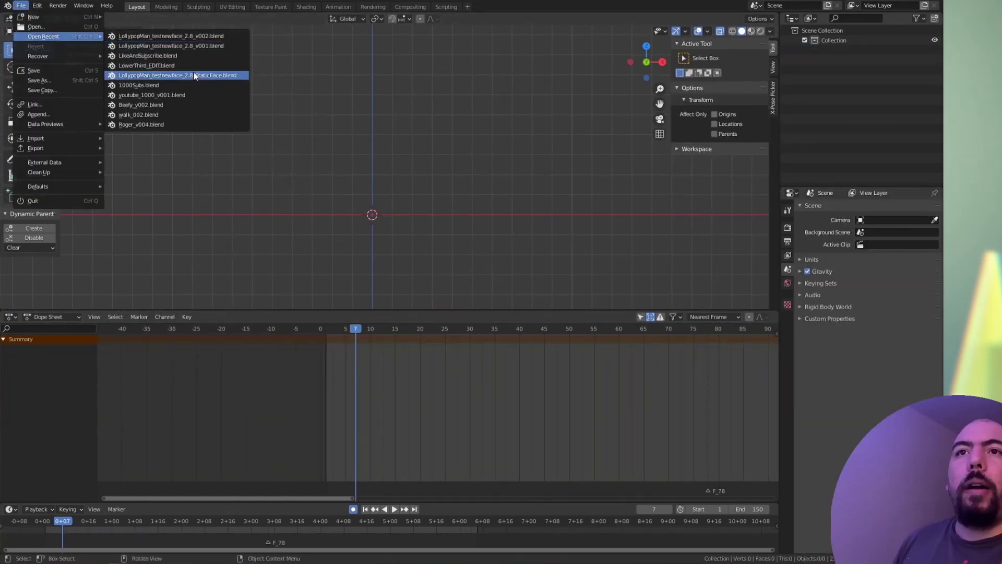
pyautogui.click(198, 104)
# Step: Select all of the Beefy rig's control bones and clear the selection, twice, to compare the bone counts in the scene statistics
pyautogui.press('a')
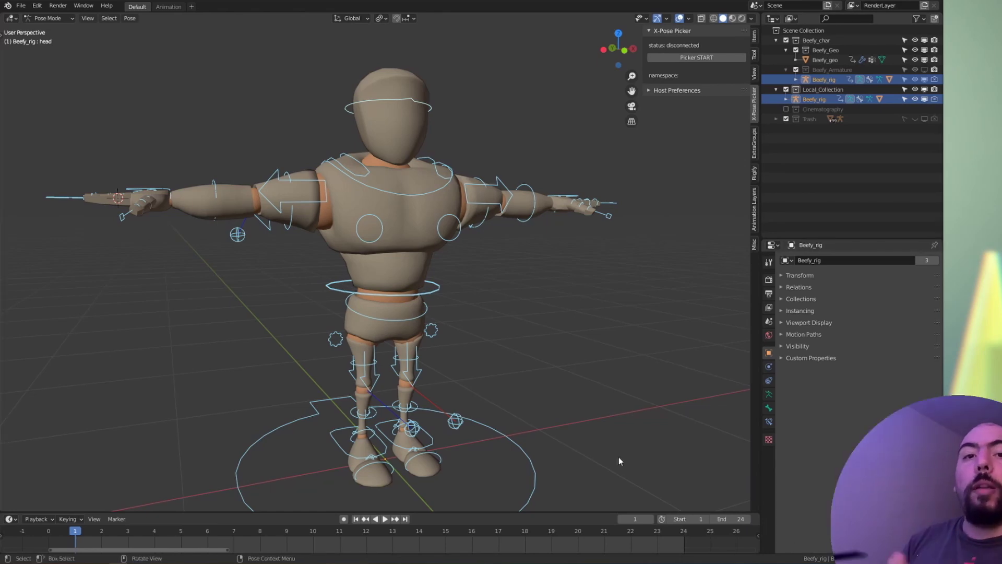
pyautogui.click(305, 318)
pyautogui.press('a')
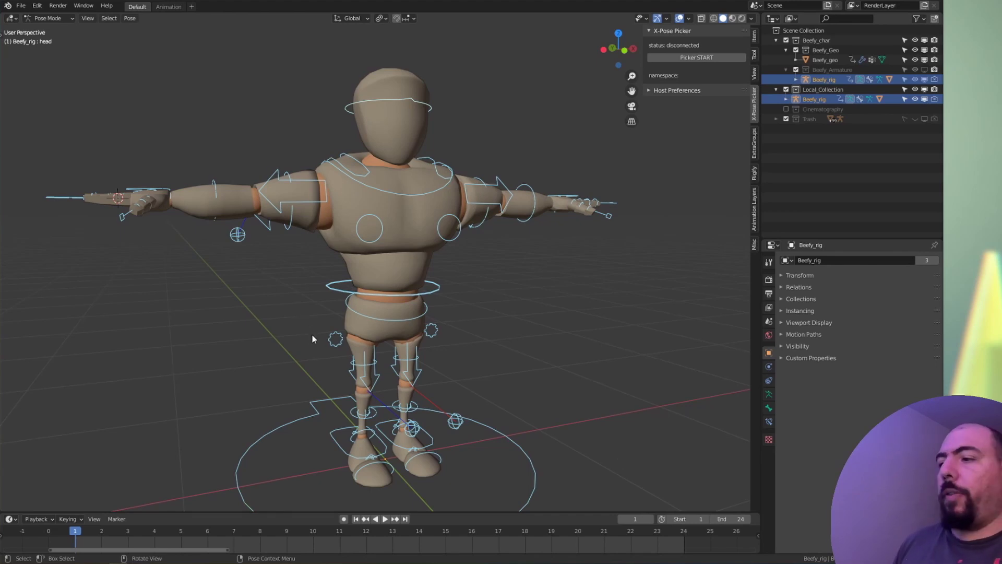
pyautogui.click(312, 338)
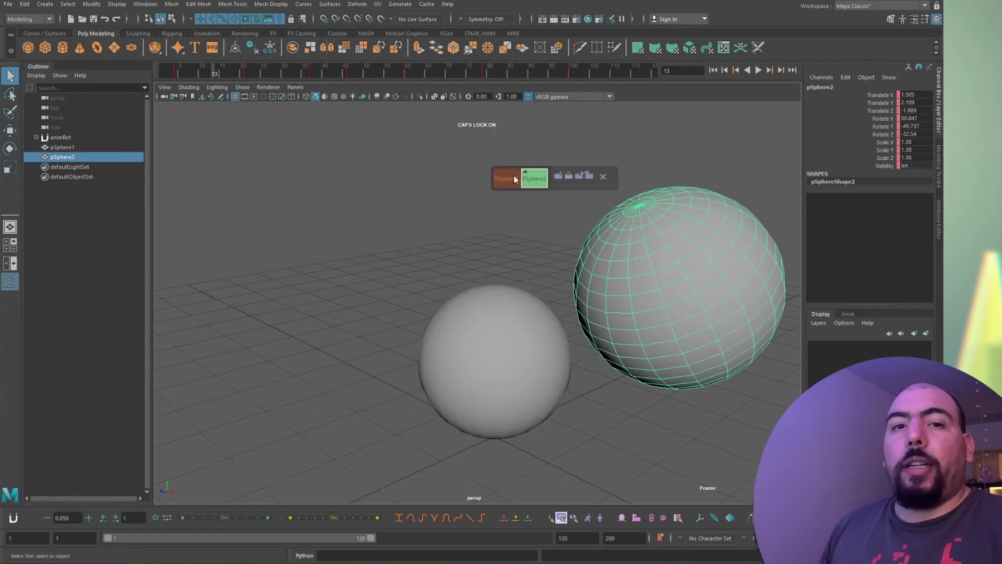
# Step: Switch to Maya and use the animBot select sets to select pSphere1 and pSphere2 in turn
pyautogui.click(511, 178)
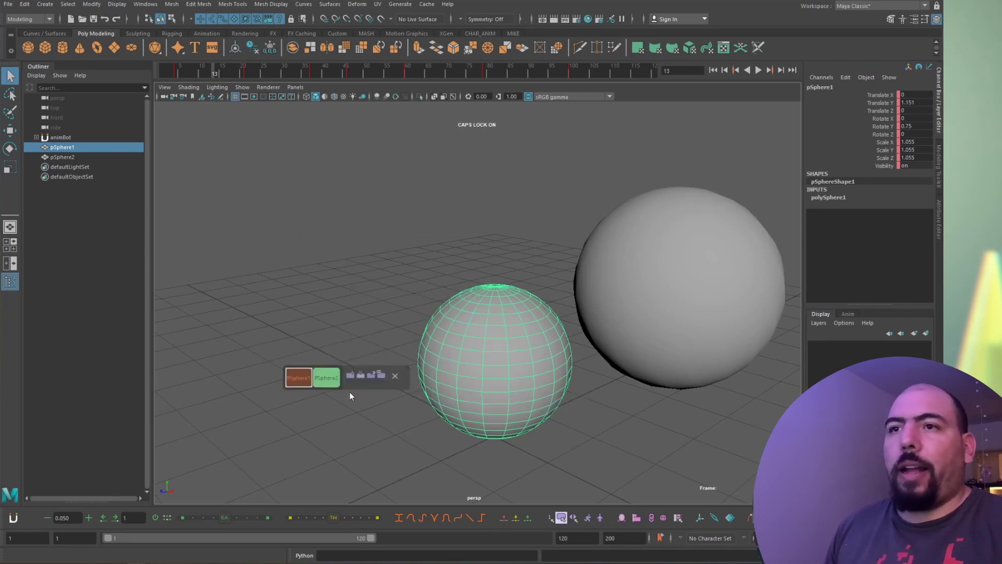
pyautogui.click(356, 426)
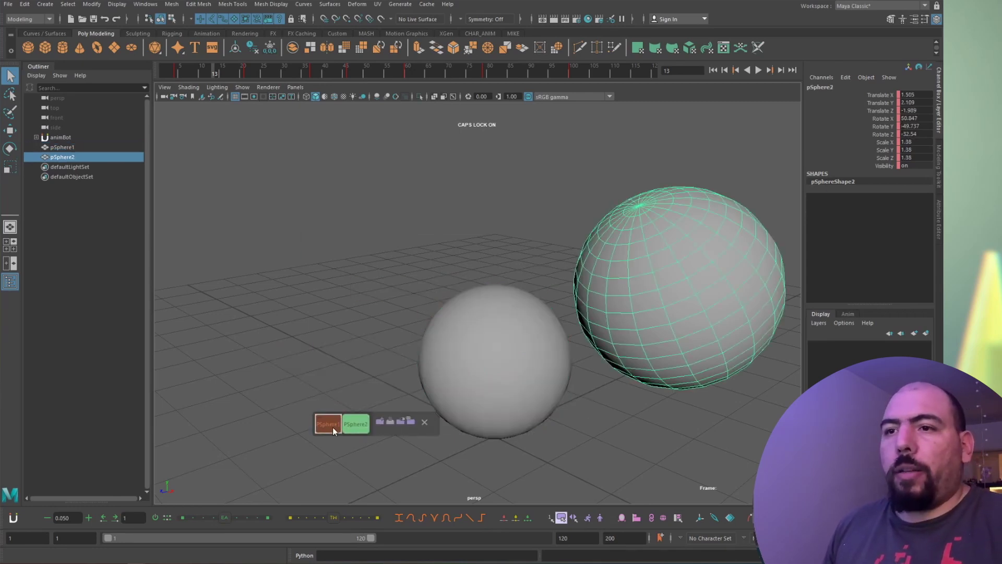
pyautogui.click(514, 252)
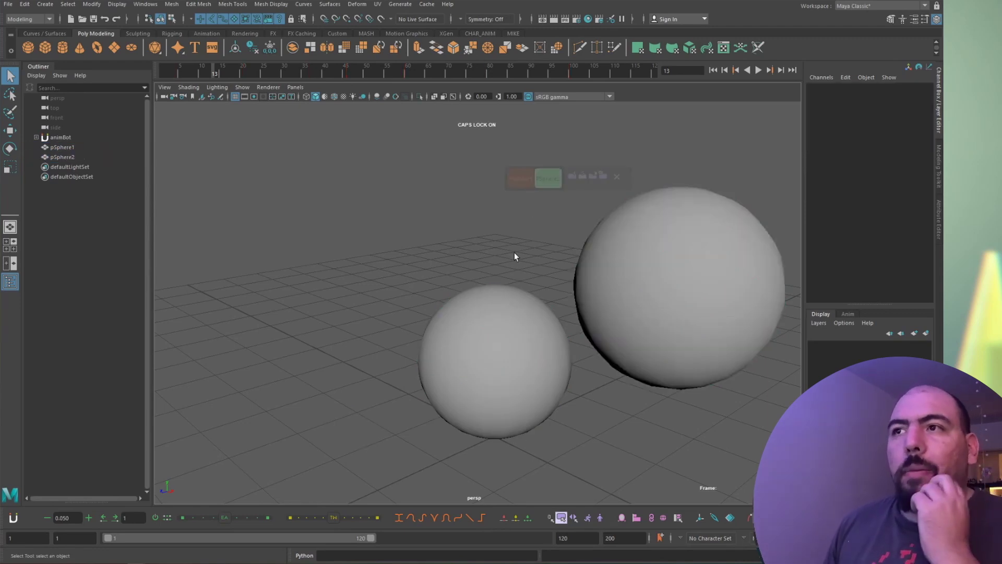
pyautogui.click(548, 178)
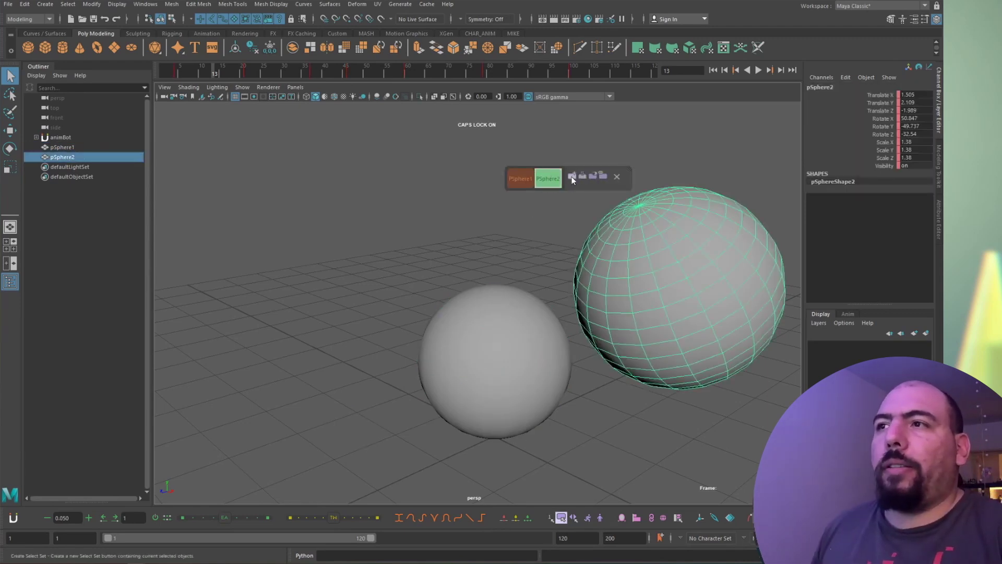
# Step: Select both spheres together and create a new animBot select set from them
pyautogui.click(577, 224)
pyautogui.moveTo(590, 270); pyautogui.dragTo(412, 377)
pyautogui.click(562, 268)
# Step: Recall the pSphere1 set, the combined set and the pSphere2 set in turn to alternate between selecting one sphere and both
pyautogui.click(543, 317)
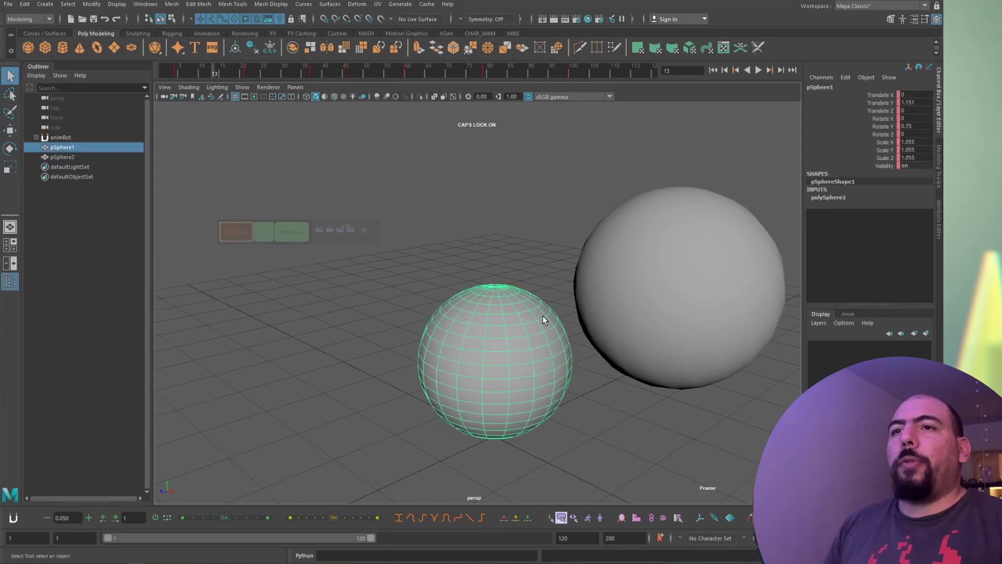
pyautogui.click(475, 262)
pyautogui.click(271, 233)
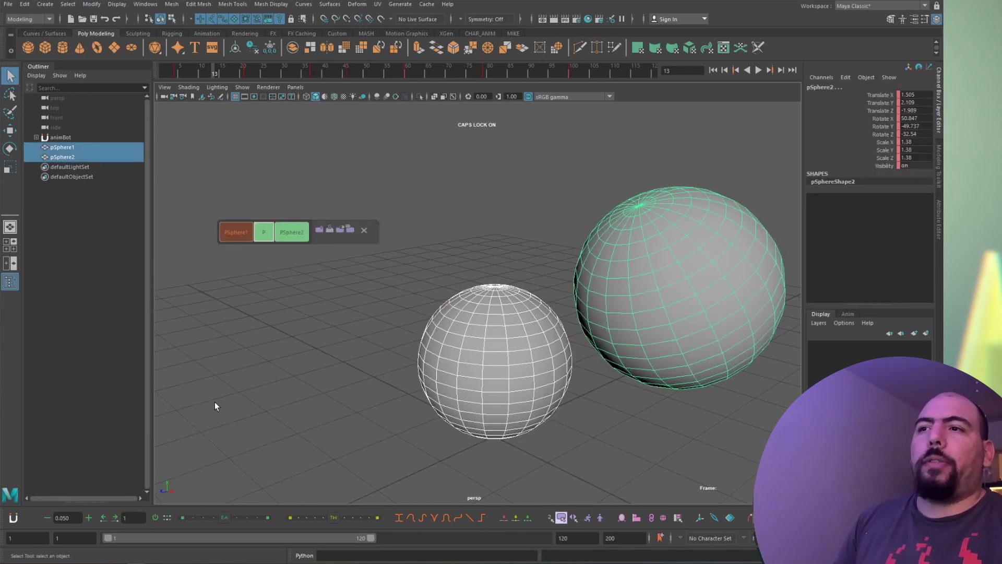
pyautogui.click(236, 232)
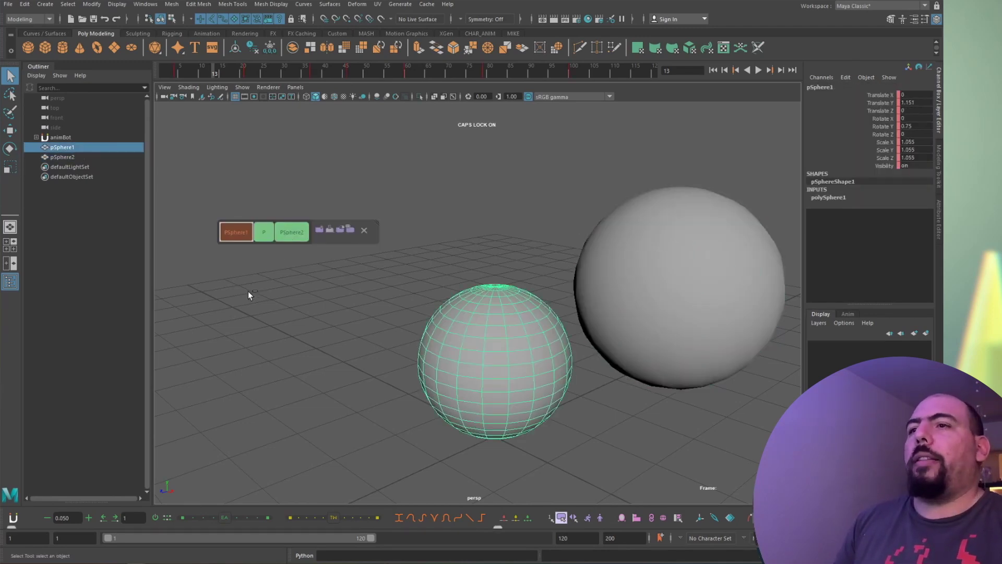
pyautogui.click(264, 235)
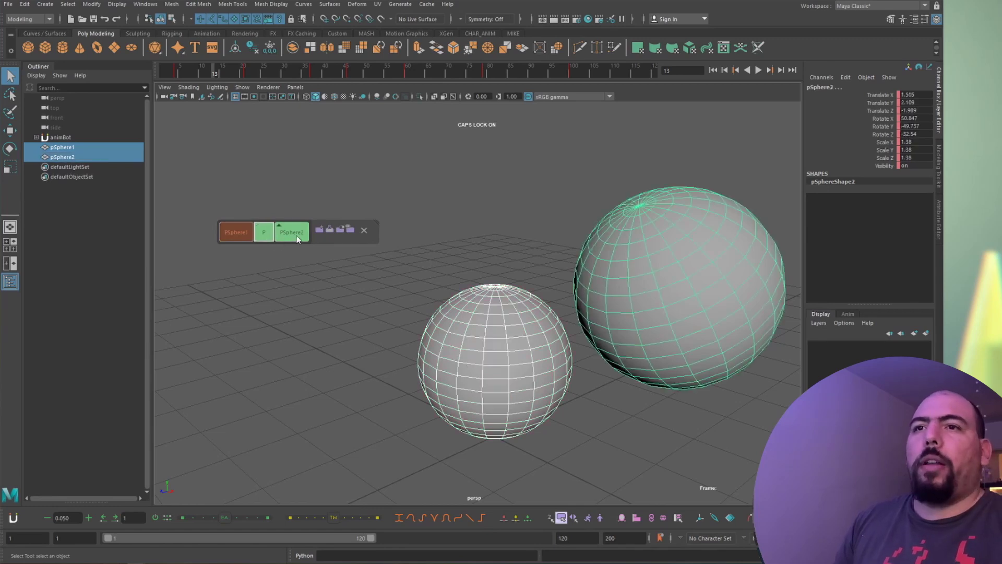
pyautogui.click(291, 232)
pyautogui.click(236, 232)
pyautogui.click(264, 232)
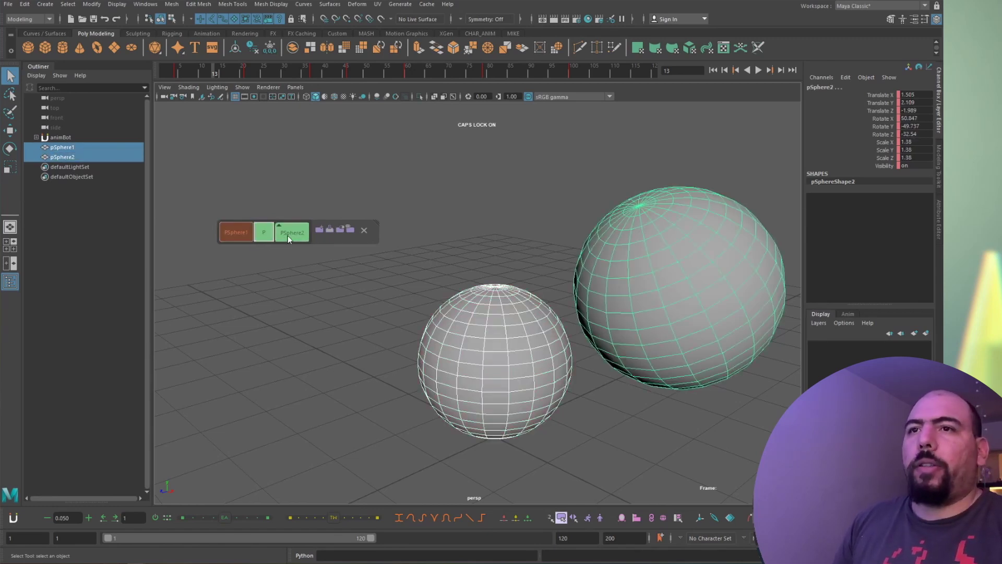
pyautogui.click(292, 233)
pyautogui.click(478, 383)
pyautogui.click(650, 375)
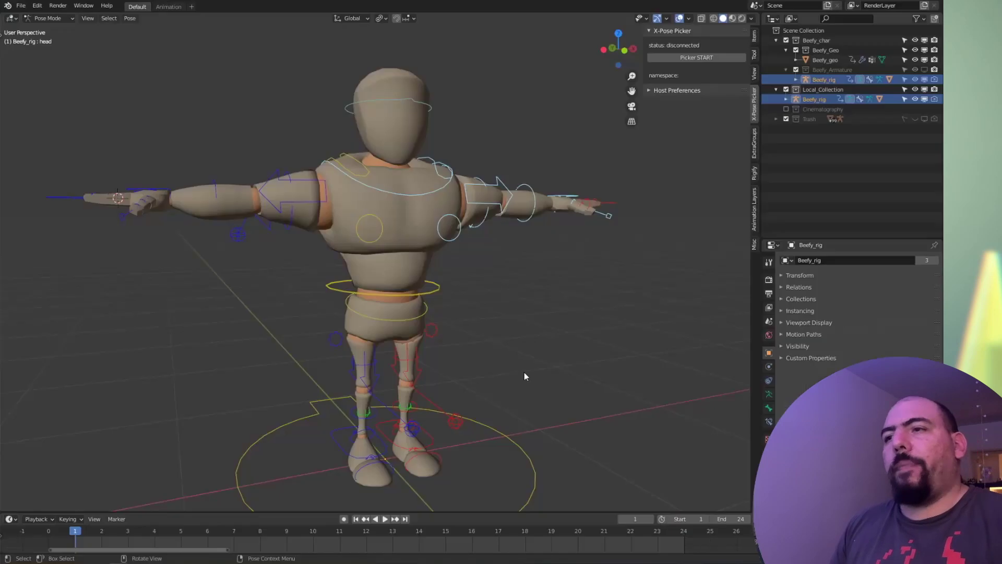
# Step: Switch to Blender, clear the bone selection and open the Beefy armature's object data properties with all sections collapsed
pyautogui.click(596, 247)
pyautogui.click(768, 395)
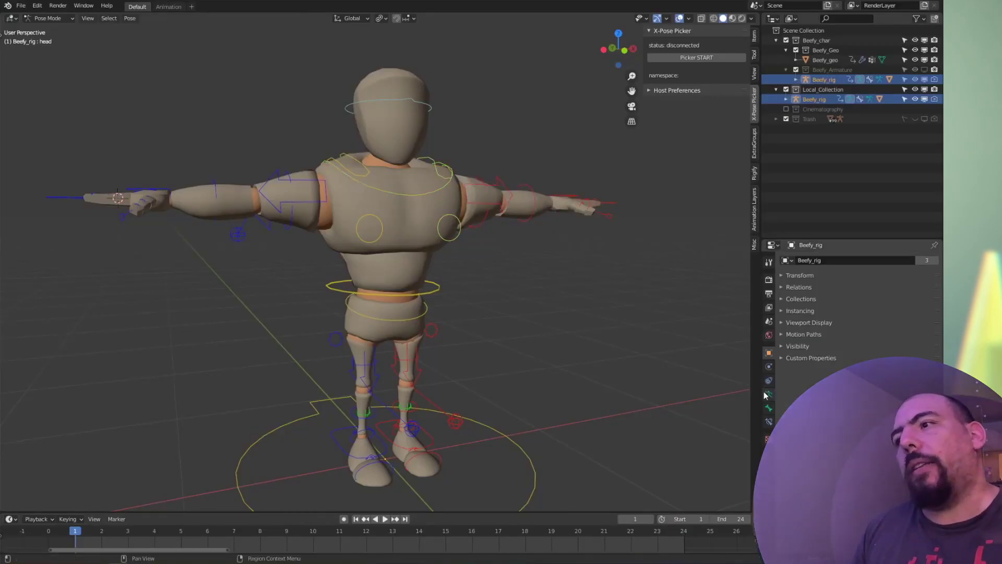
pyautogui.keyDown('ctrl'); pyautogui.click(804, 408); pyautogui.keyUp('ctrl')
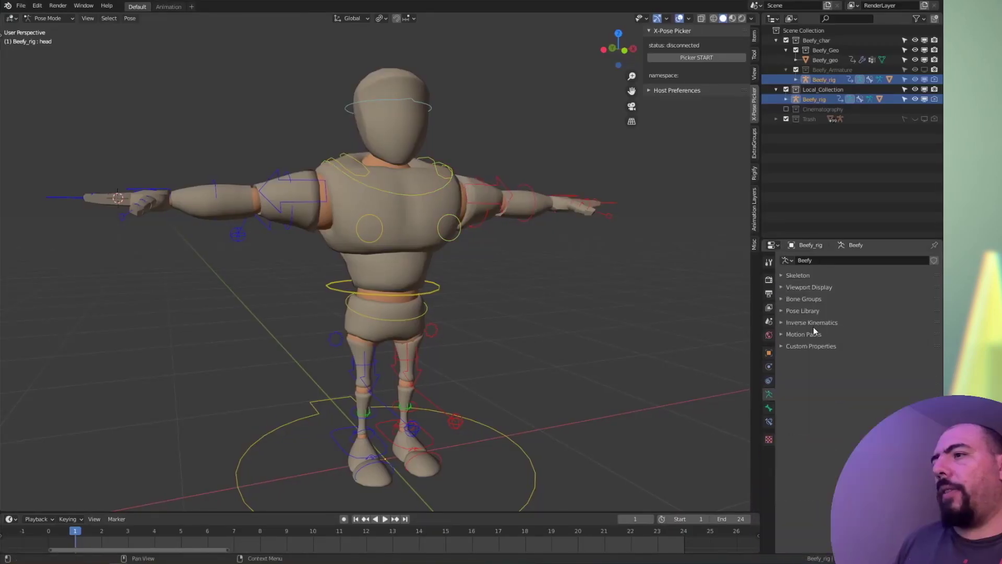
# Step: Search the add-ons in the preferences for "SELECTI" and enable Animation: Bone Selection Sets
pyautogui.click(58, 5)
pyautogui.moveTo(37, 6)
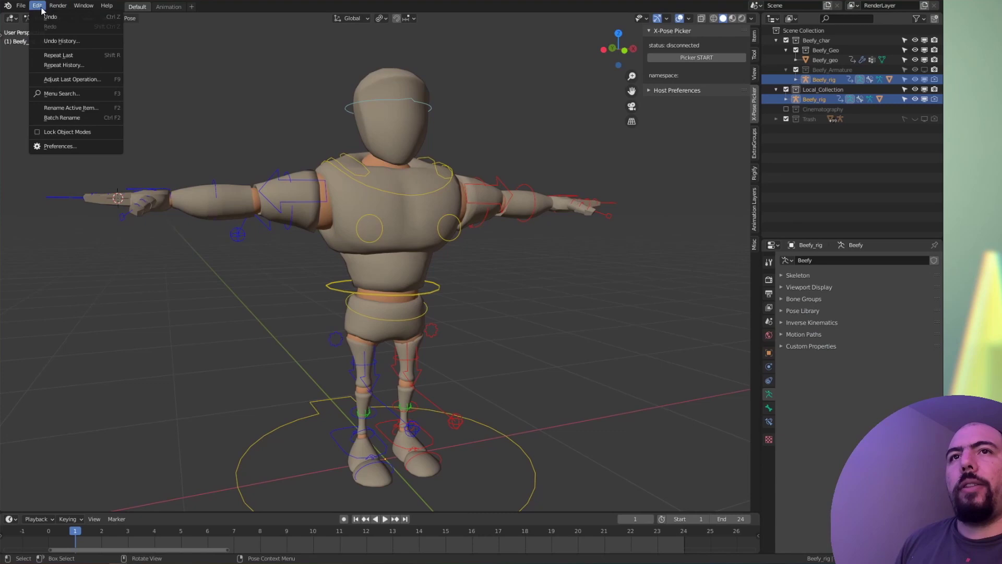
pyautogui.click(48, 150)
pyautogui.click(32, 128)
pyautogui.click(106, 75)
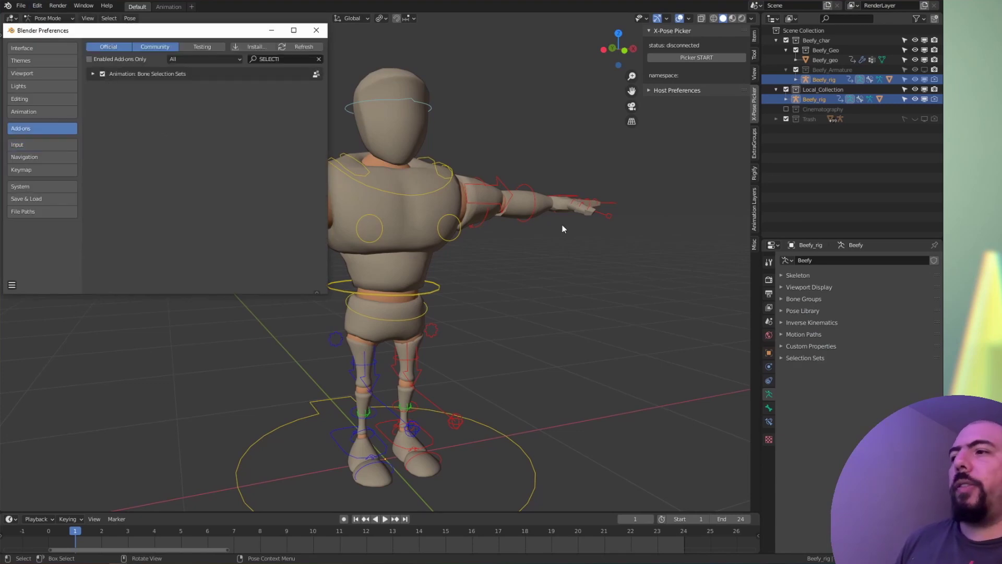
pyautogui.click(316, 30)
# Step: Expand the armature's Selection Sets section and create a set from the red arm's control bones
pyautogui.click(804, 334)
pyautogui.click(804, 334)
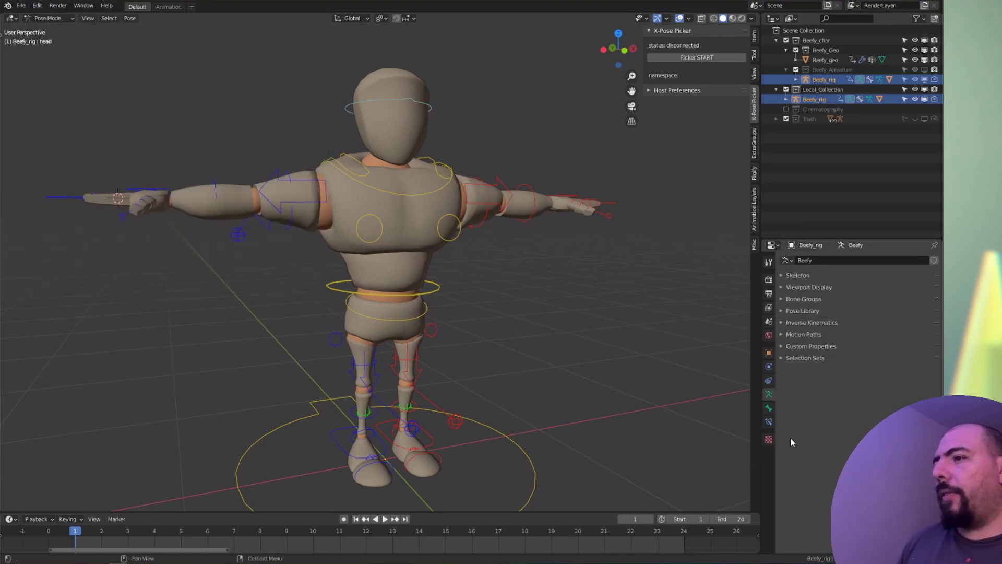
pyautogui.click(796, 359)
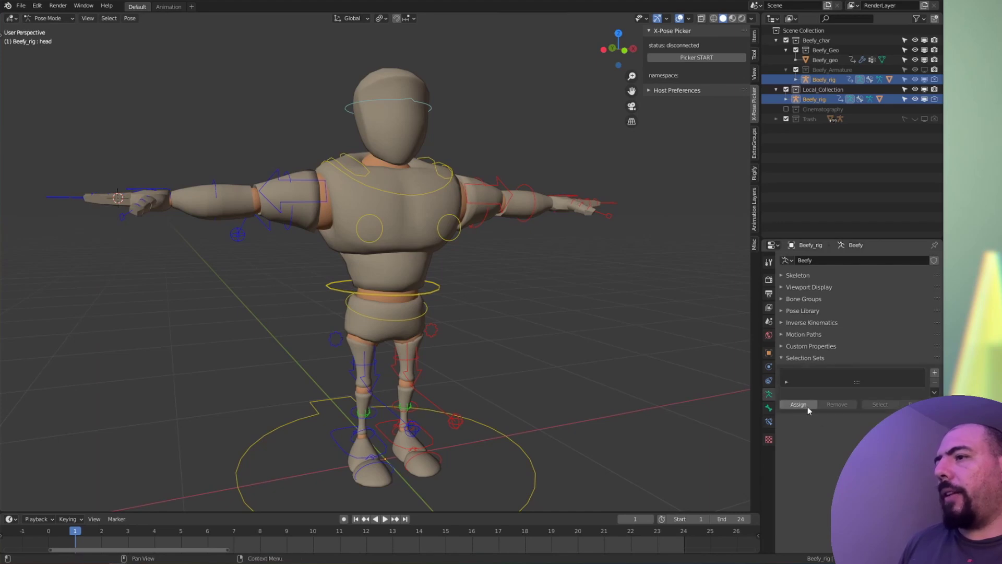
pyautogui.moveTo(472, 157); pyautogui.dragTo(650, 338)
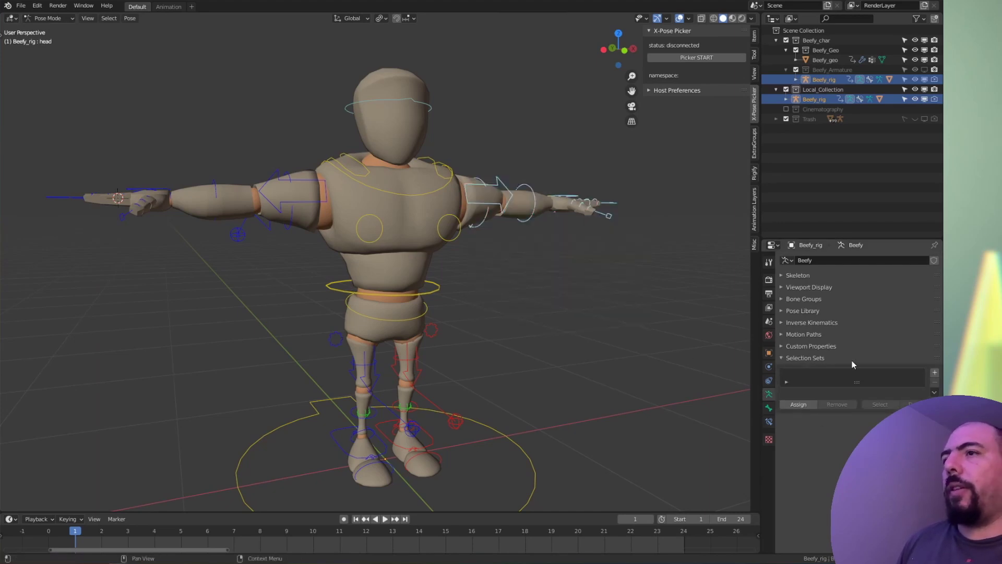
pyautogui.click(934, 373)
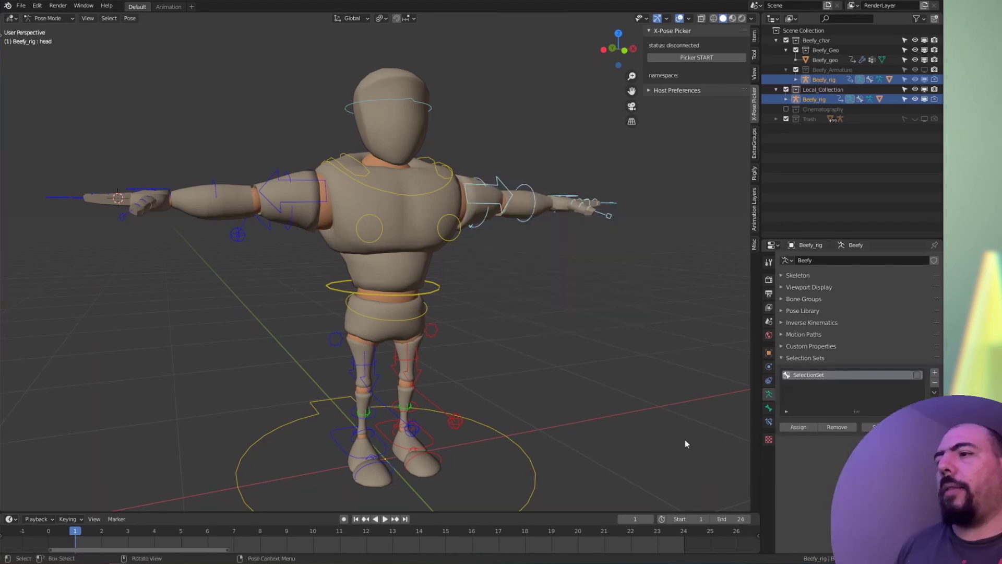
# Step: Select only the blue arm's control bones and create a second selection set from them
pyautogui.click(460, 312)
pyautogui.moveTo(62, 151); pyautogui.dragTo(303, 286)
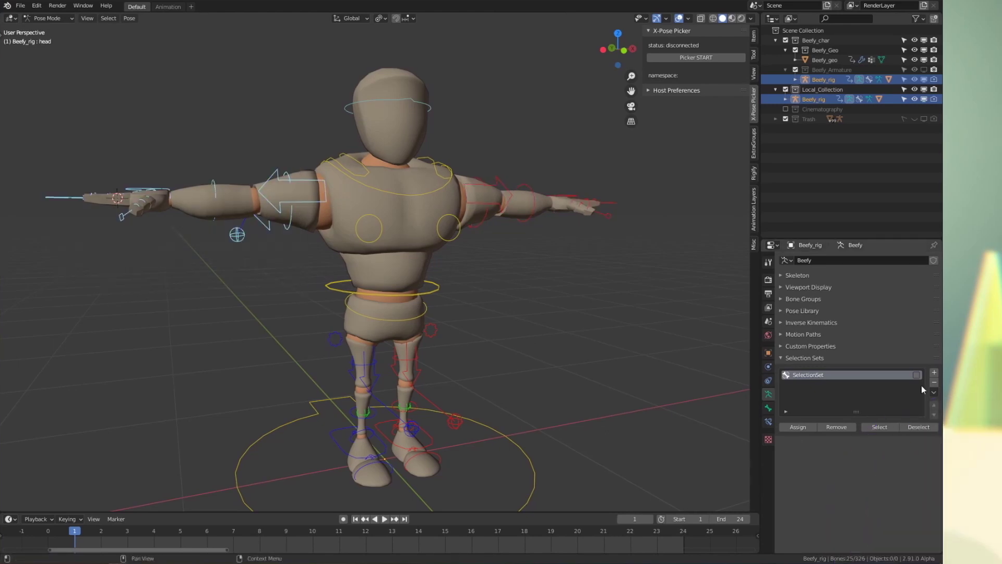
pyautogui.click(934, 373)
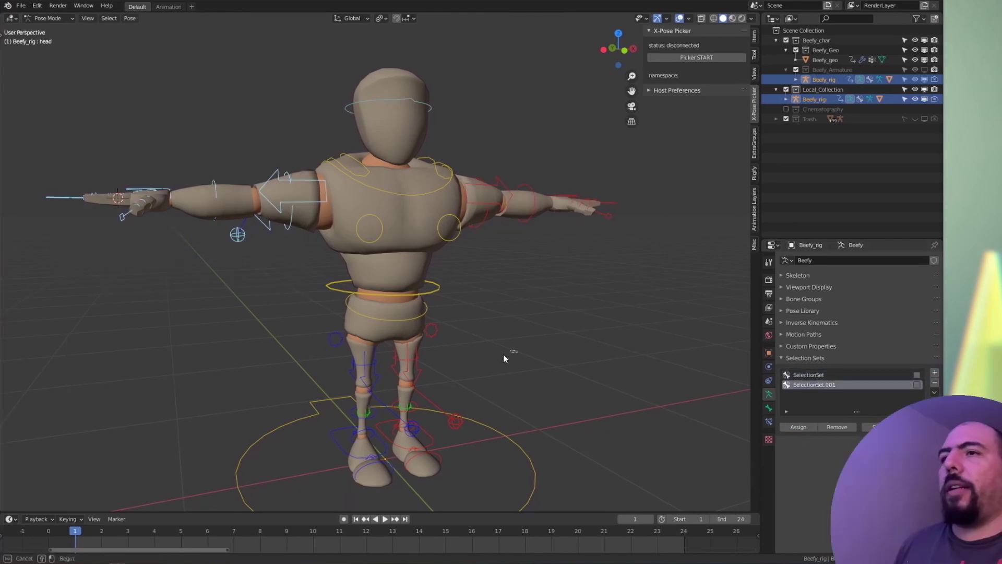
# Step: Clear the bone selection, recall SelectionSet.001 for the blue arm and add the bones of SelectionSet to it
pyautogui.click(509, 287)
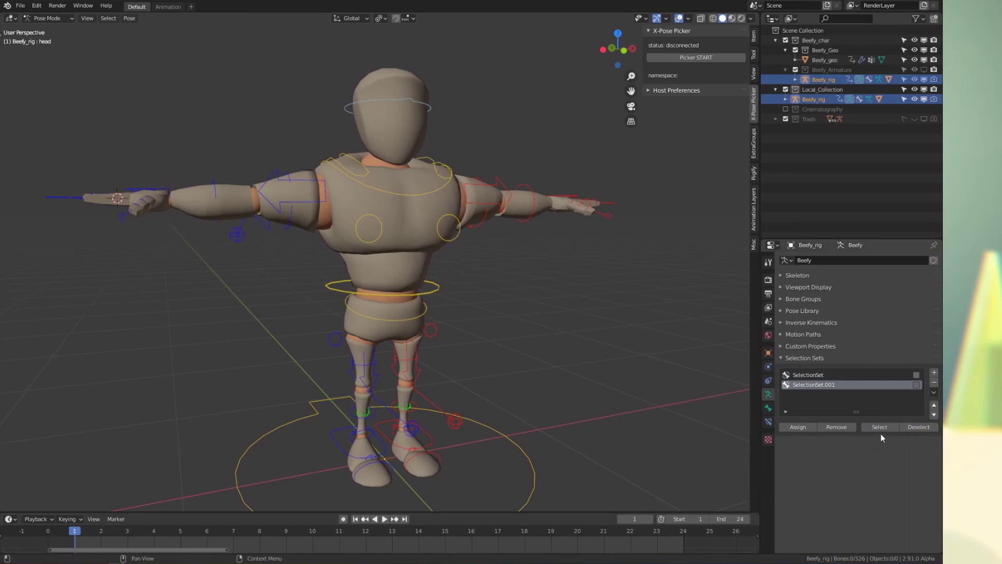
pyautogui.click(880, 429)
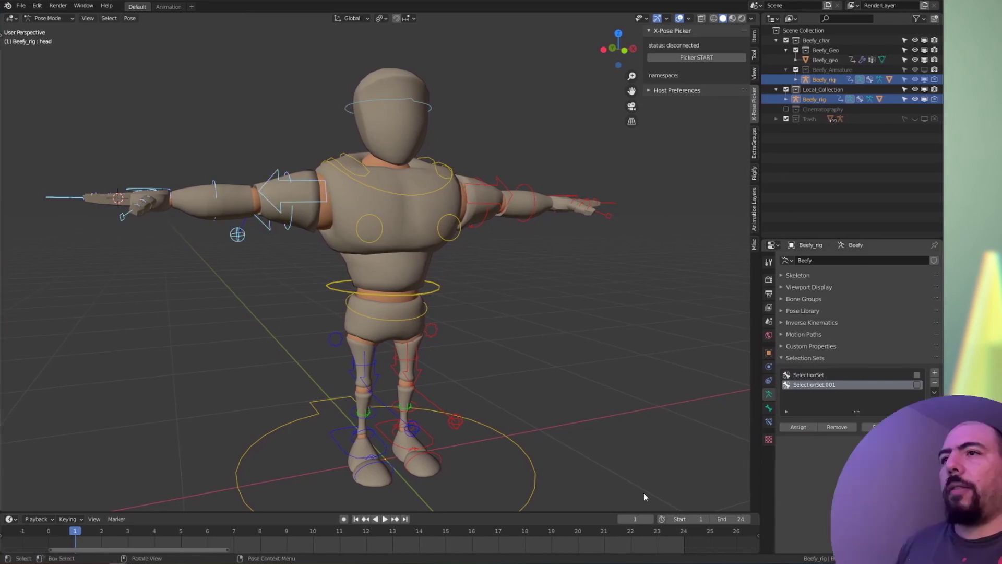
pyautogui.click(822, 375)
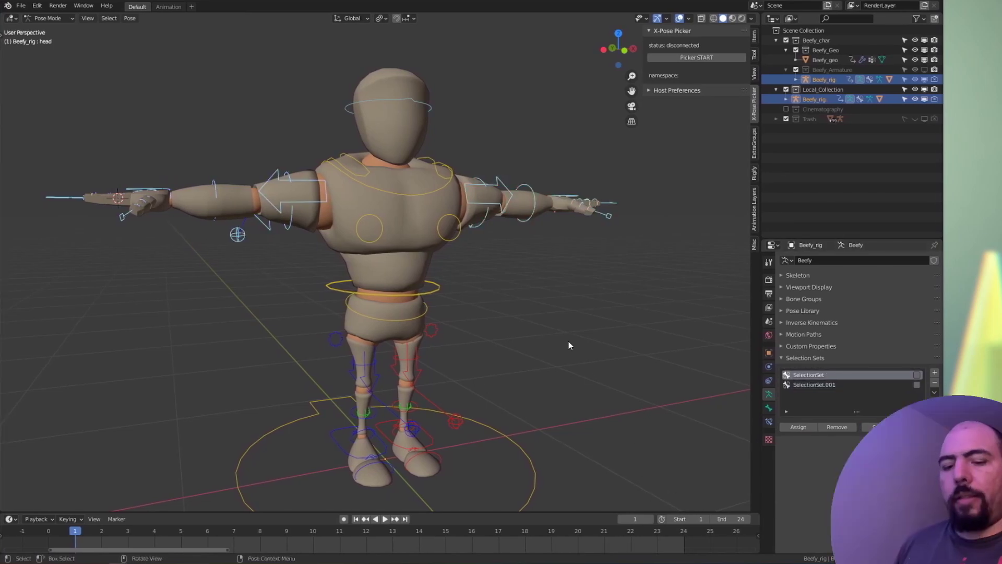
# Step: Recall SelectionSet alone, clear the bone selection and box-select the red arm's controls by hand
pyautogui.press('a')
pyautogui.hotkey('alt', 'a')
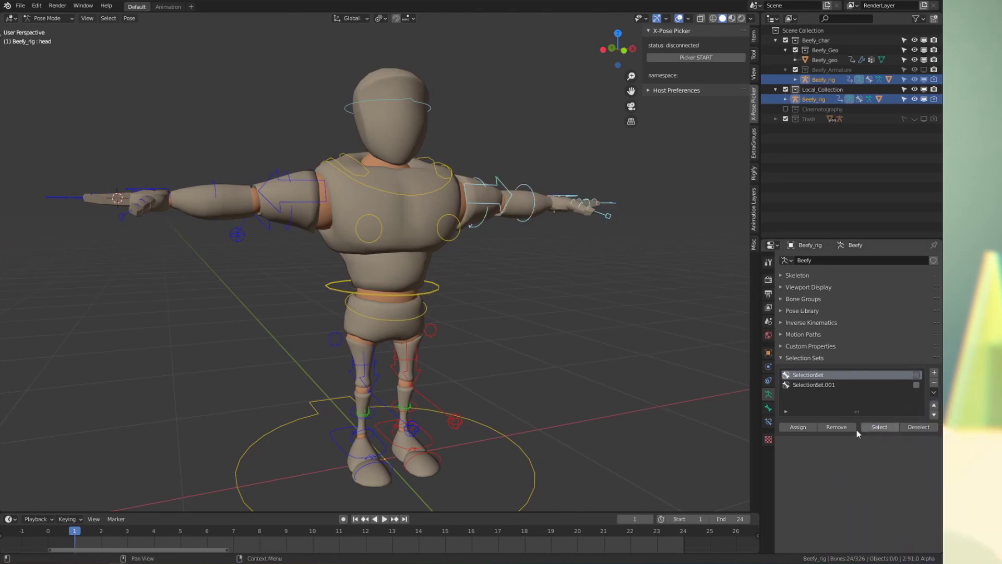
pyautogui.press('capslock')
pyautogui.press('a')
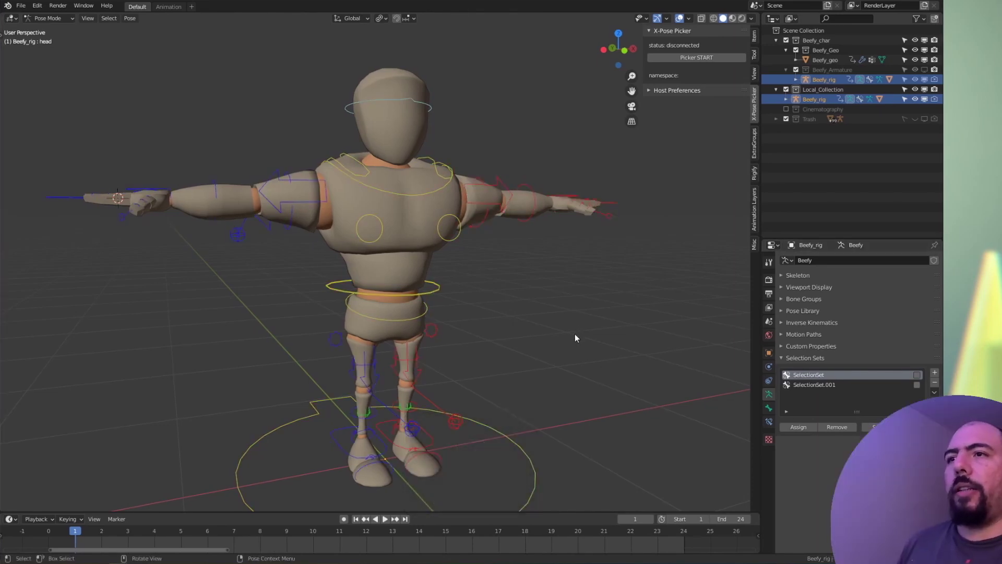
pyautogui.hotkey('alt', 'a')
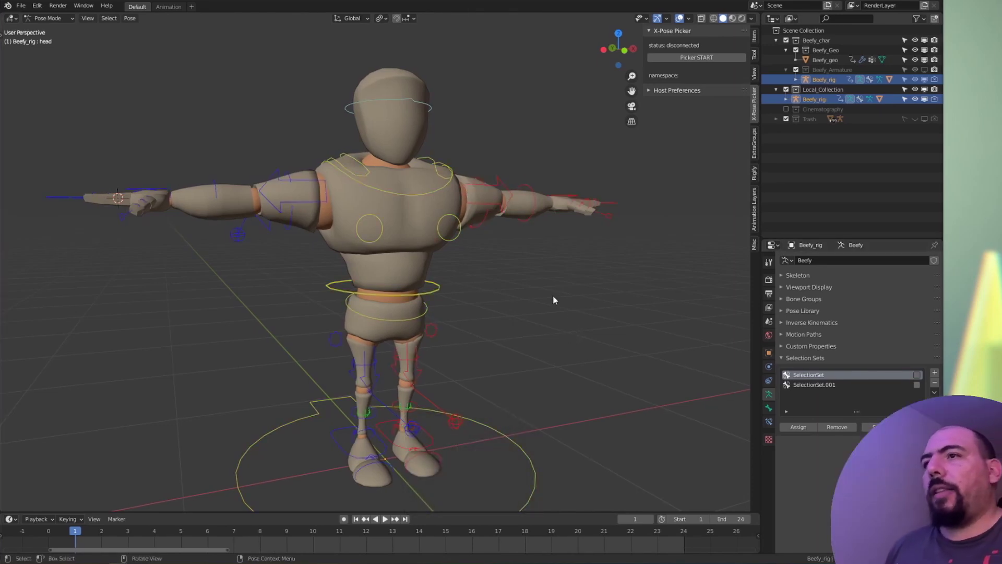
pyautogui.moveTo(471, 134); pyautogui.dragTo(647, 293)
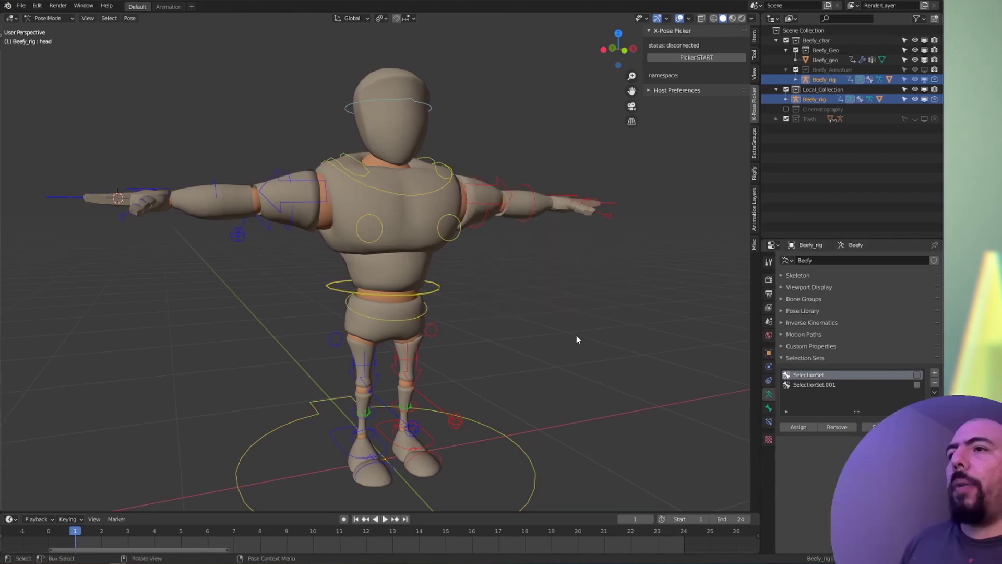
# Step: Clear the bone selection, box-select the blue arm's controls and bring up the Enable Bone Options list
pyautogui.hotkey('alt', 'a')
pyautogui.moveTo(319, 119); pyautogui.dragTo(136, 270)
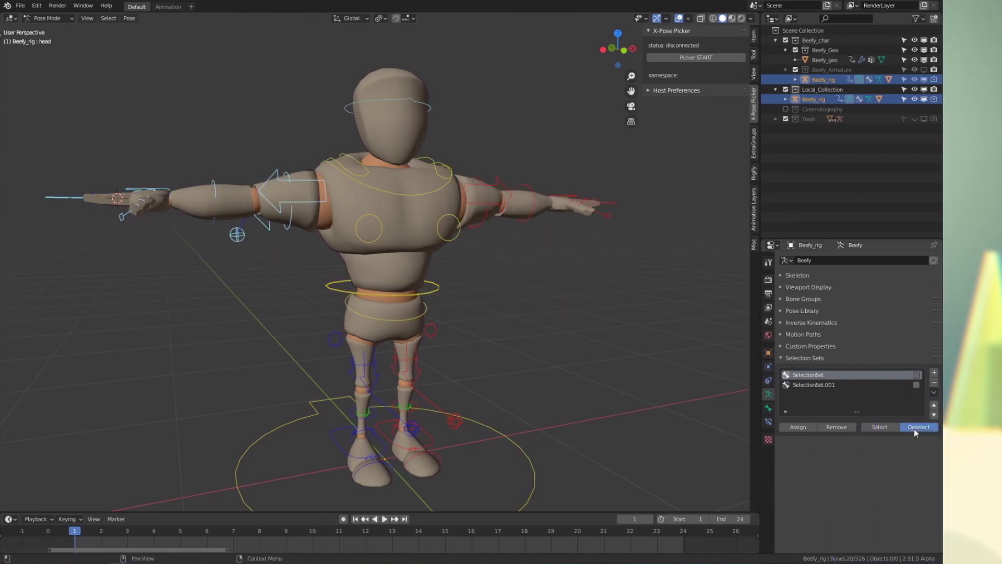
pyautogui.hotkey('shift', 'w')
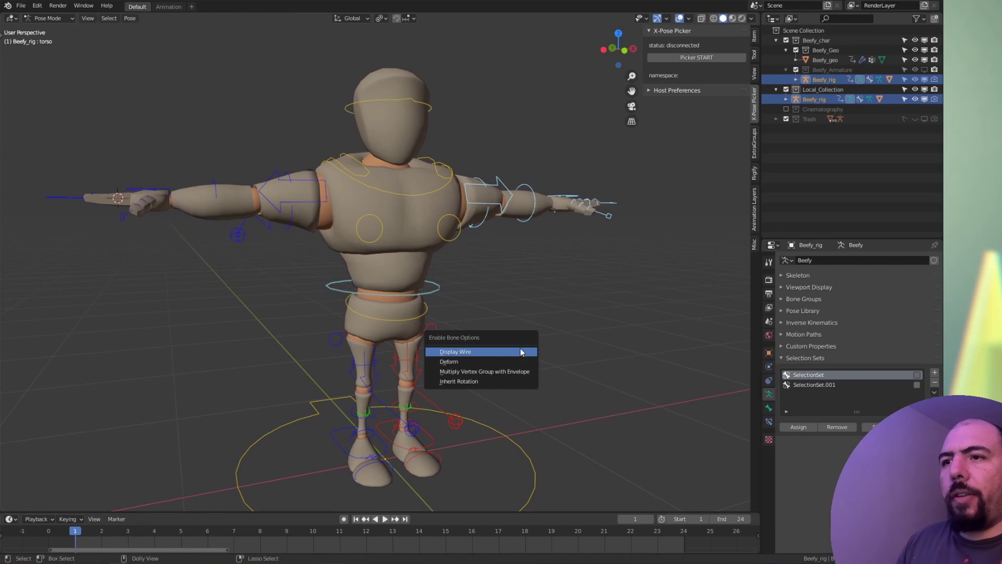
pyautogui.click(526, 351)
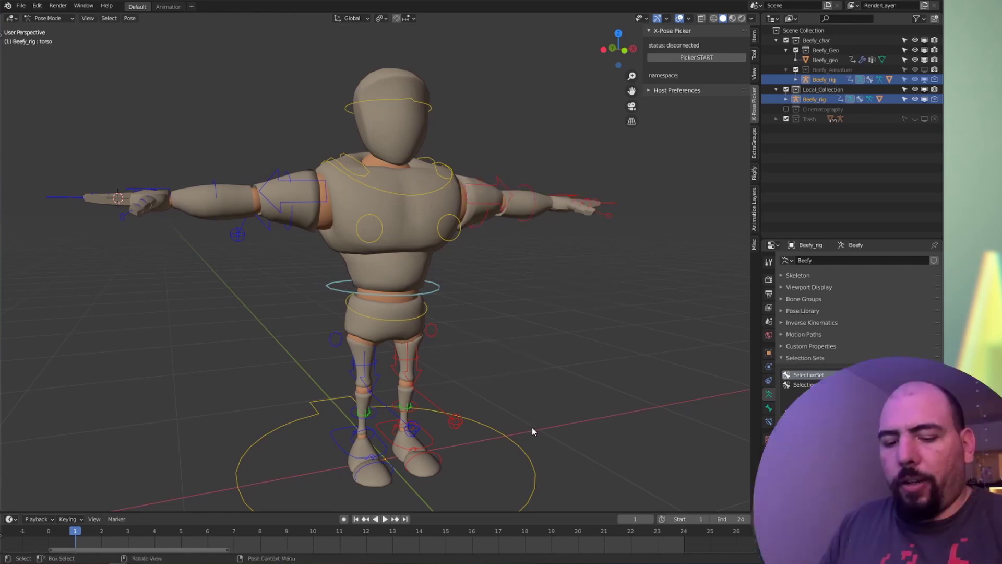
# Step: Recall SelectionSet.001 and SelectionSet from the Select Selection Set list to select both arms' controls
pyautogui.hotkey('shift', 'alt', 'w')
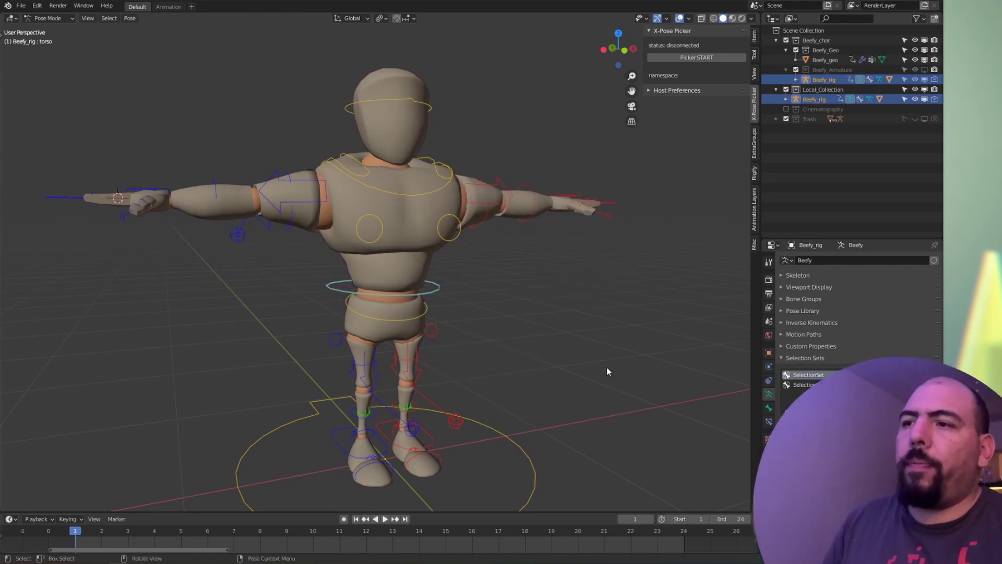
pyautogui.hotkey('shift', 'alt', 'w')
pyautogui.click(621, 295)
pyautogui.hotkey('shift', 'alt', 'w')
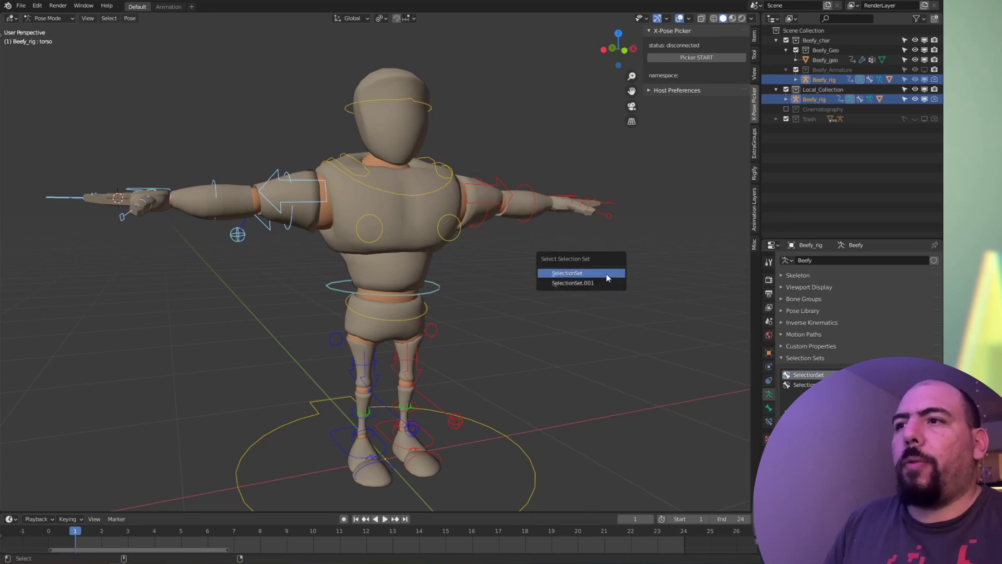
pyautogui.click(603, 272)
pyautogui.hotkey('shift', 'alt', 'w')
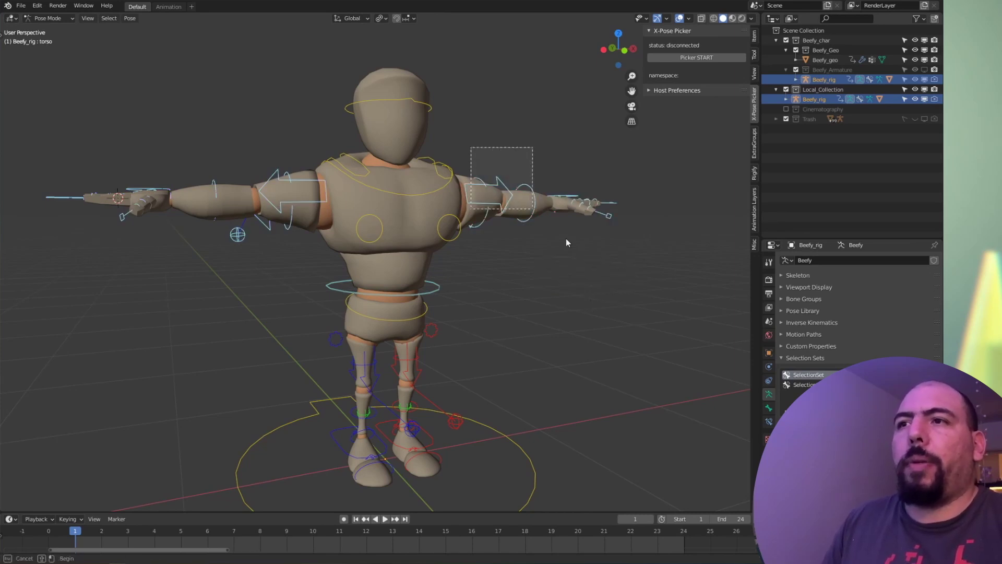
# Step: Box-deselect the red arm's controls and recall SelectionSet to add them back to the blue arm's selection
pyautogui.click(498, 180)
pyautogui.click(568, 306)
pyautogui.hotkey('shift', 'alt', 'w')
pyautogui.click(254, 161)
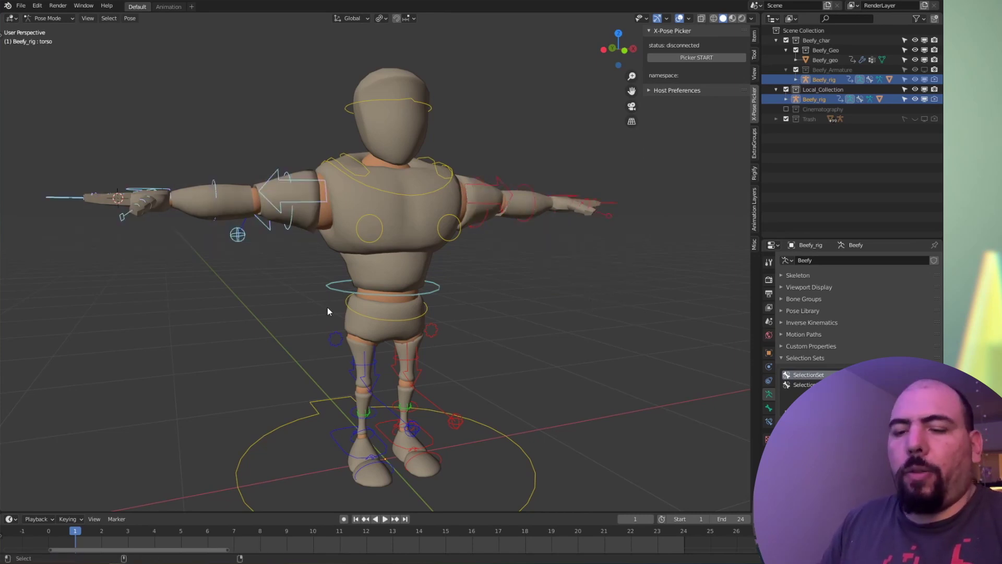
pyautogui.hotkey('shift', 'alt', 'w')
pyautogui.click(317, 317)
pyautogui.hotkey('shift', 'alt', 'w')
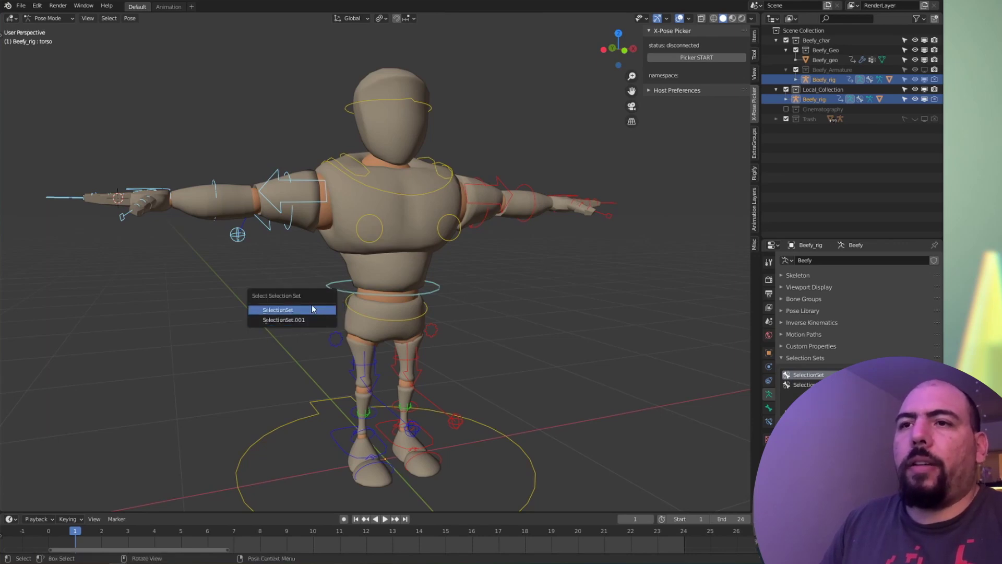
pyautogui.click(312, 310)
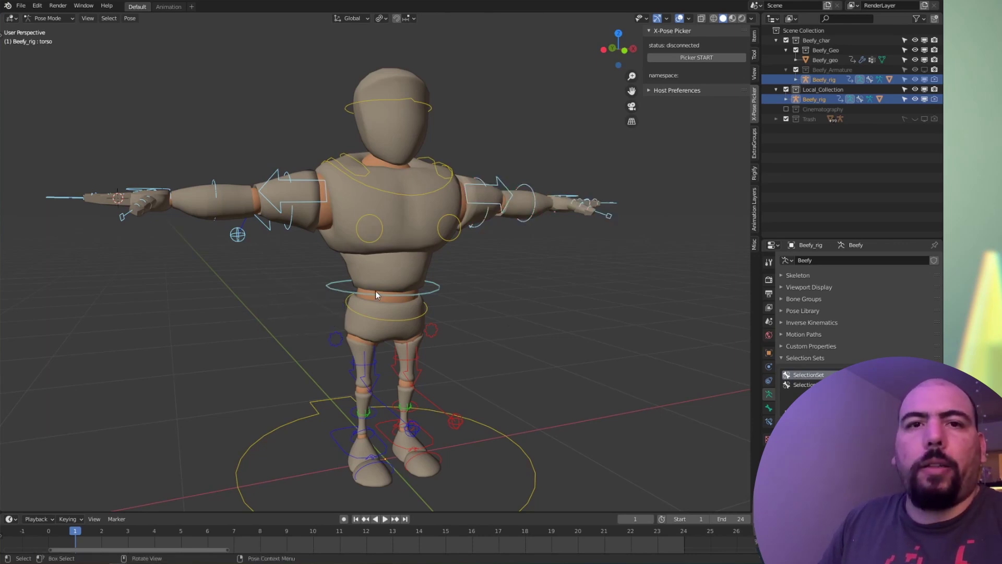
pyautogui.hotkey('shift', 'alt', 'w')
pyautogui.click(364, 310)
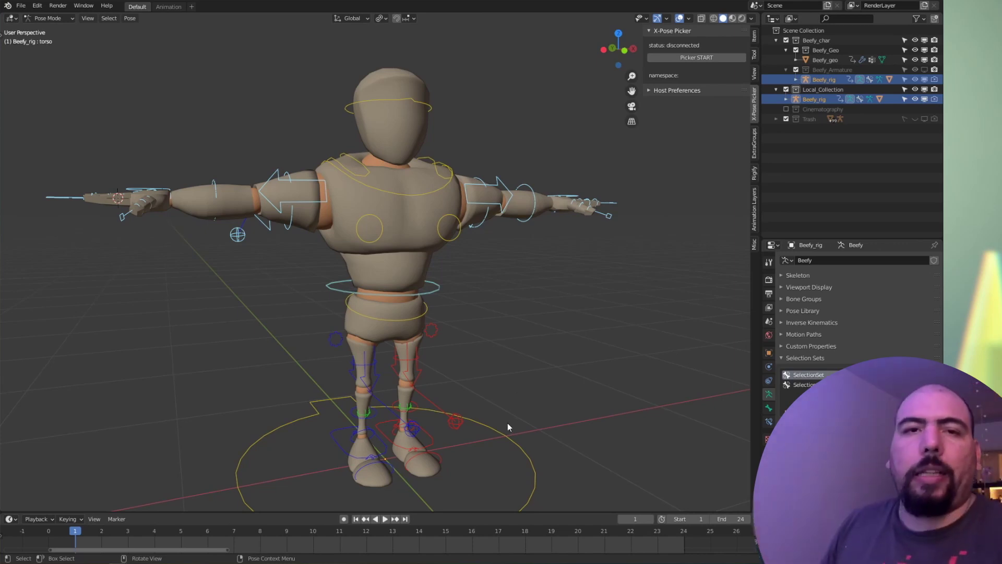
# Step: Recall SelectionSet.001 and SelectionSet again over the selected arms, and clear the arm controls from the selection
pyautogui.hotkey('alt', 'shift', 'w')
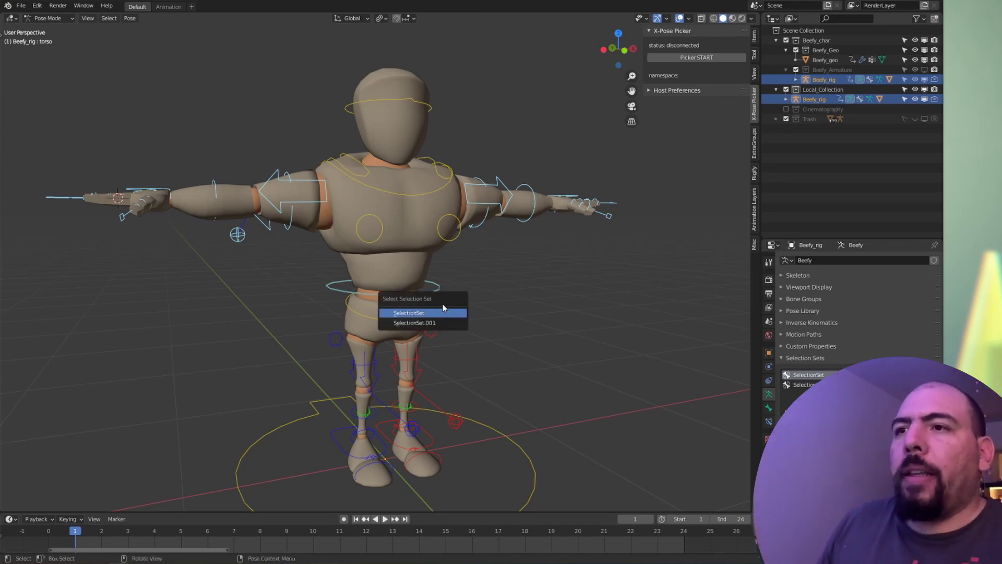
pyautogui.click(422, 322)
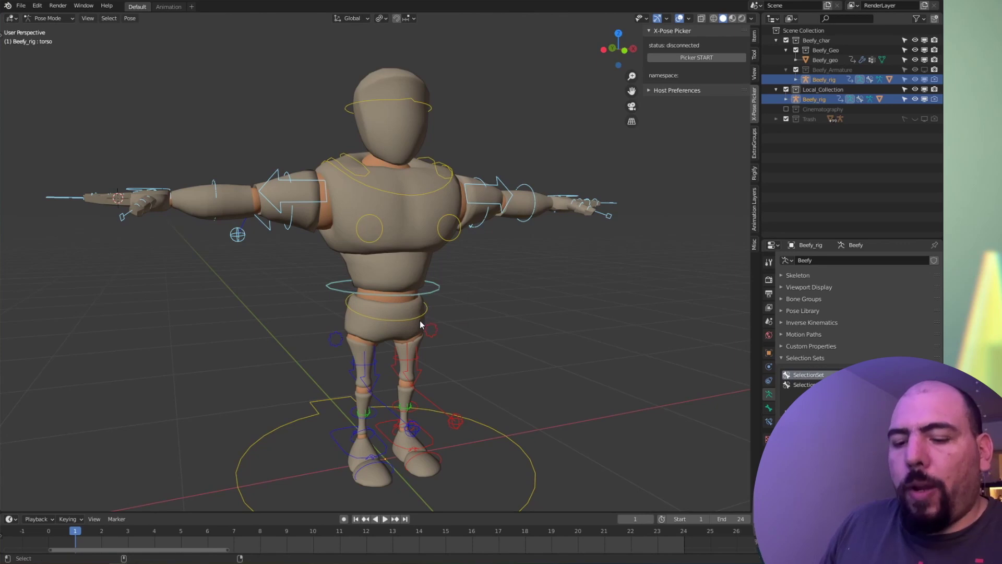
pyautogui.hotkey('alt', 'shift', 'w')
pyautogui.click(416, 317)
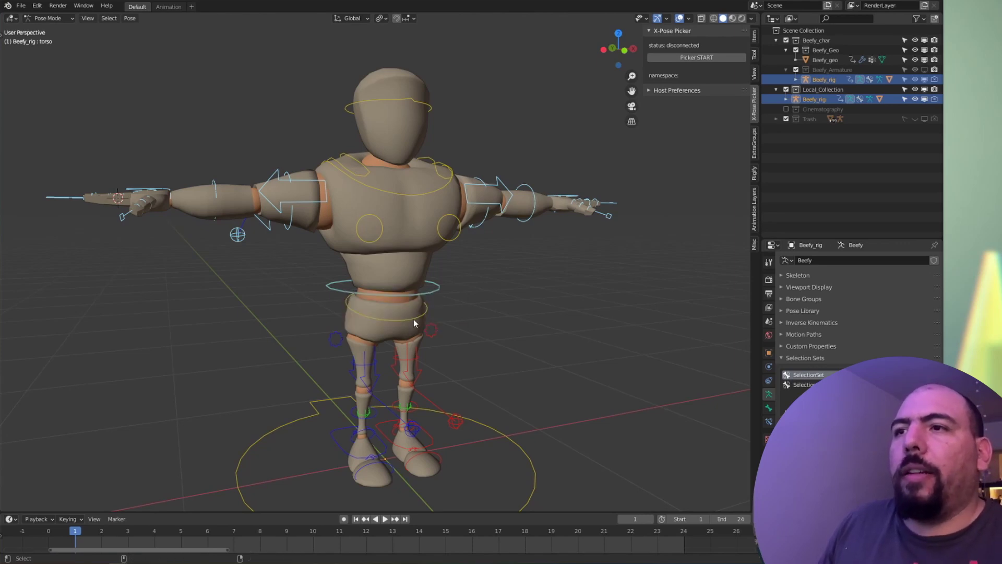
pyautogui.hotkey('alt', 'shift', 'w')
pyautogui.click(409, 304)
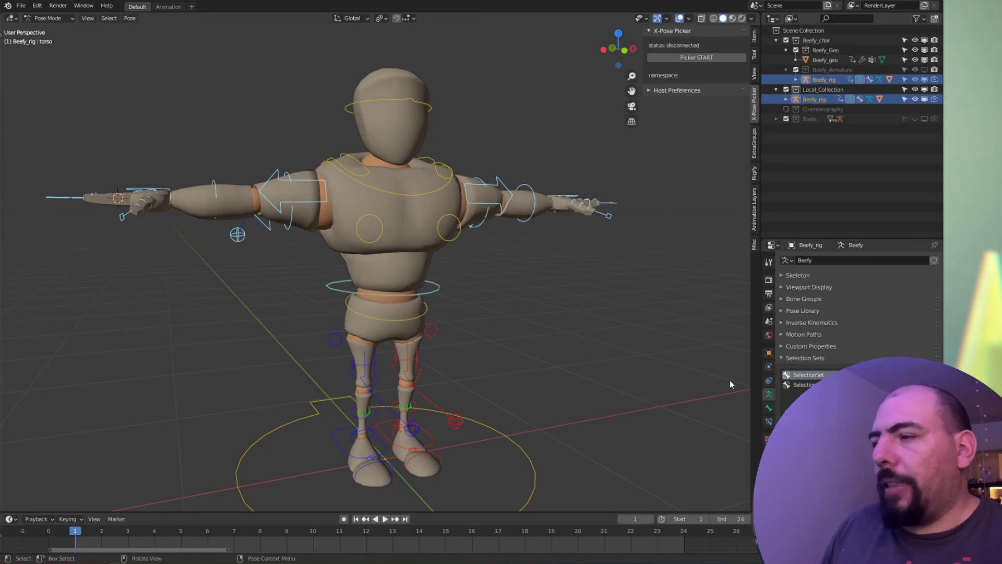
pyautogui.click(299, 453)
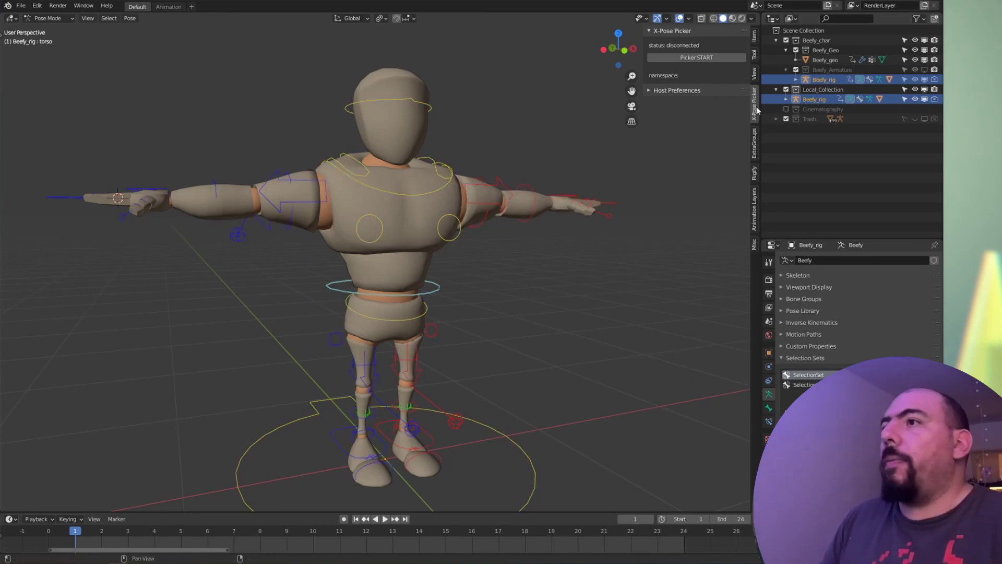
# Step: Initialise ExtraGroups from scratch for the rig and enable the Select operator, keeping edit mode on
pyautogui.click(754, 144)
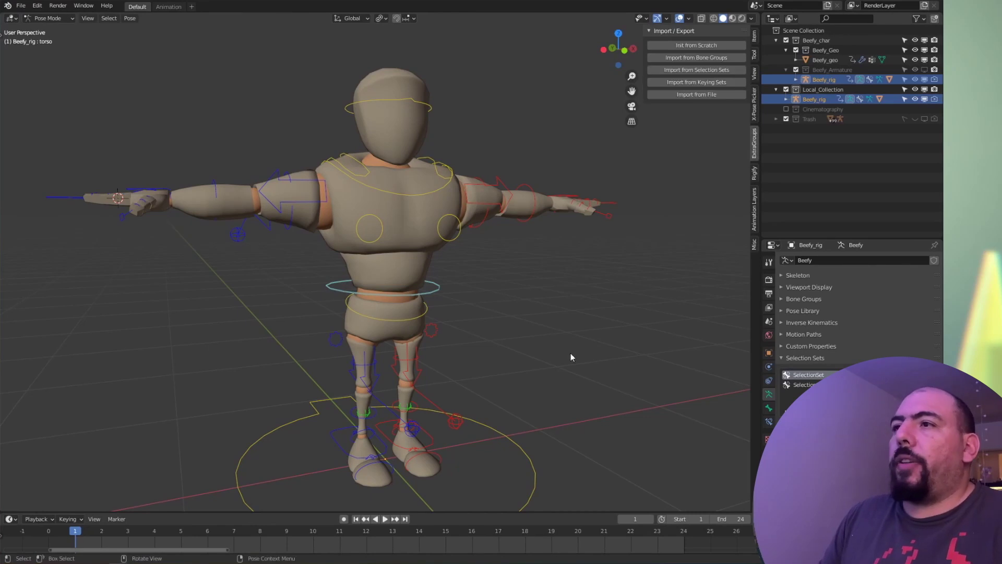
pyautogui.click(696, 45)
pyautogui.moveTo(718, 149); pyautogui.dragTo(715, 167)
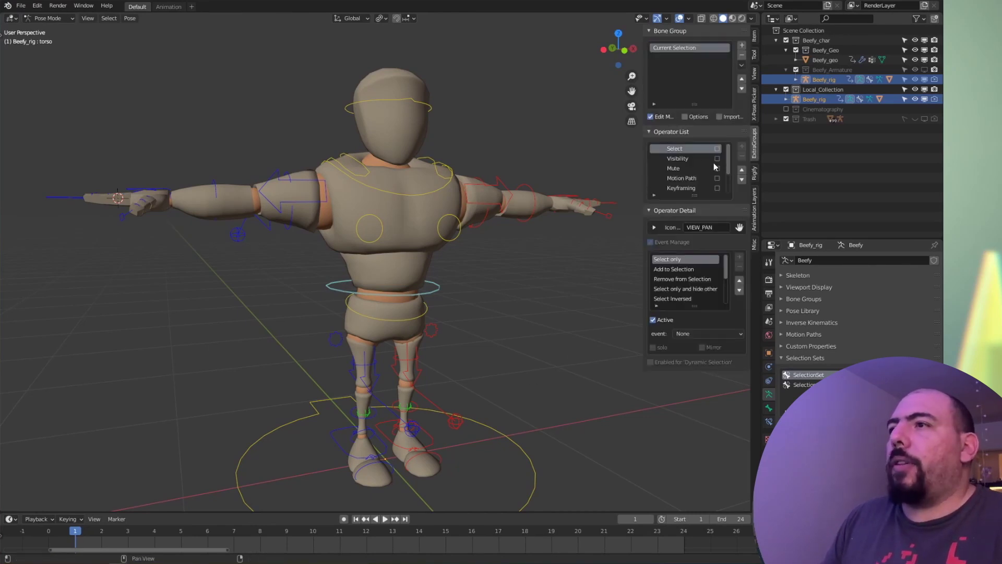
pyautogui.click(649, 117)
pyautogui.click(649, 118)
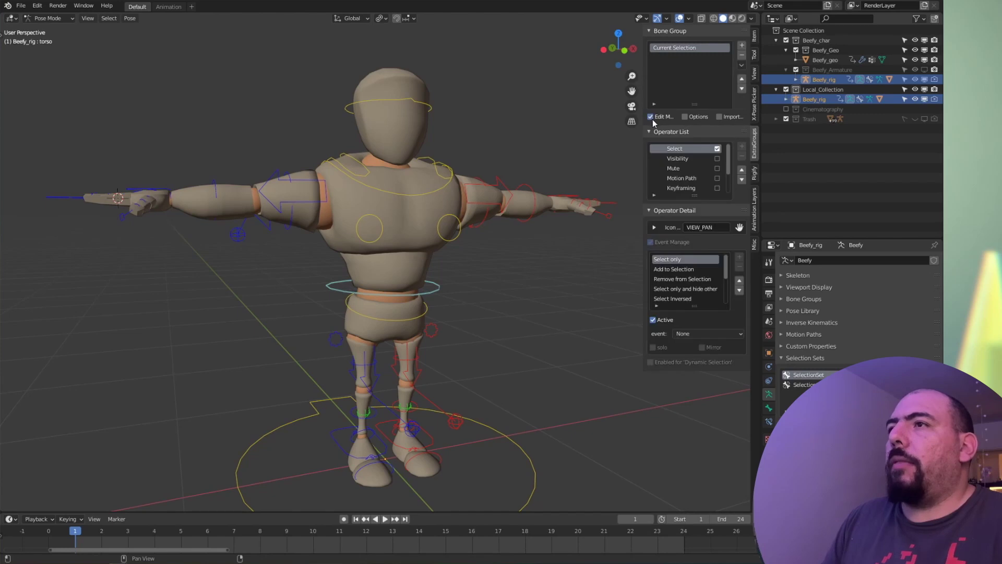
# Step: Create a bone group from each arm's controls and name the blue leg's bone group Leg R IK
pyautogui.moveTo(476, 148); pyautogui.dragTo(616, 255)
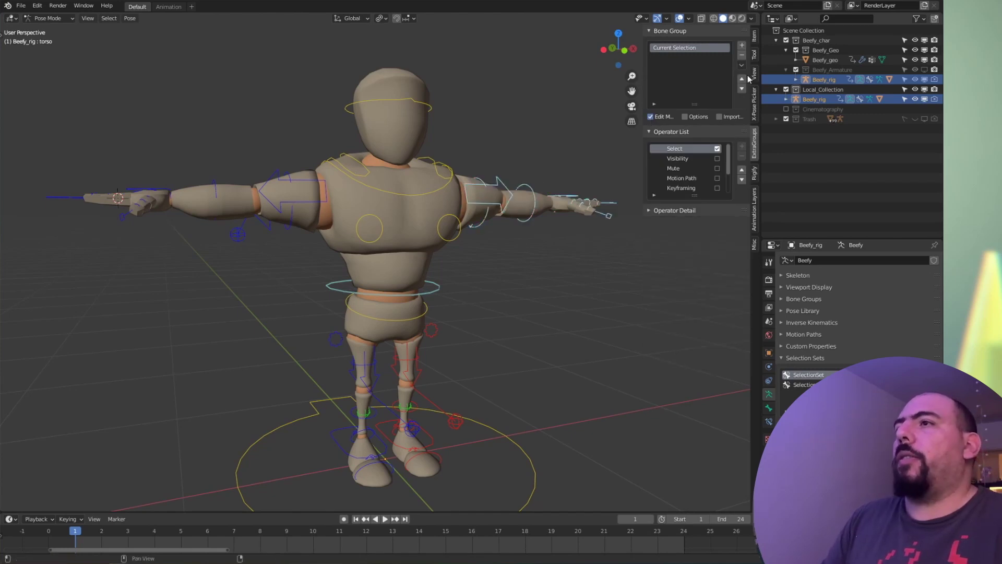
pyautogui.click(742, 46)
pyautogui.moveTo(47, 157); pyautogui.dragTo(334, 246)
pyautogui.click(742, 46)
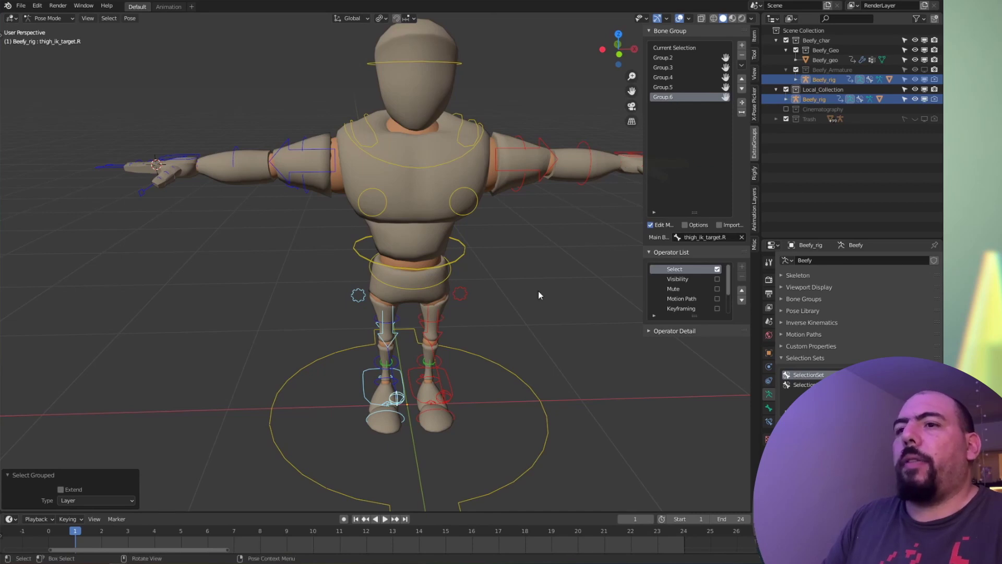
pyautogui.write('Leg R IK')
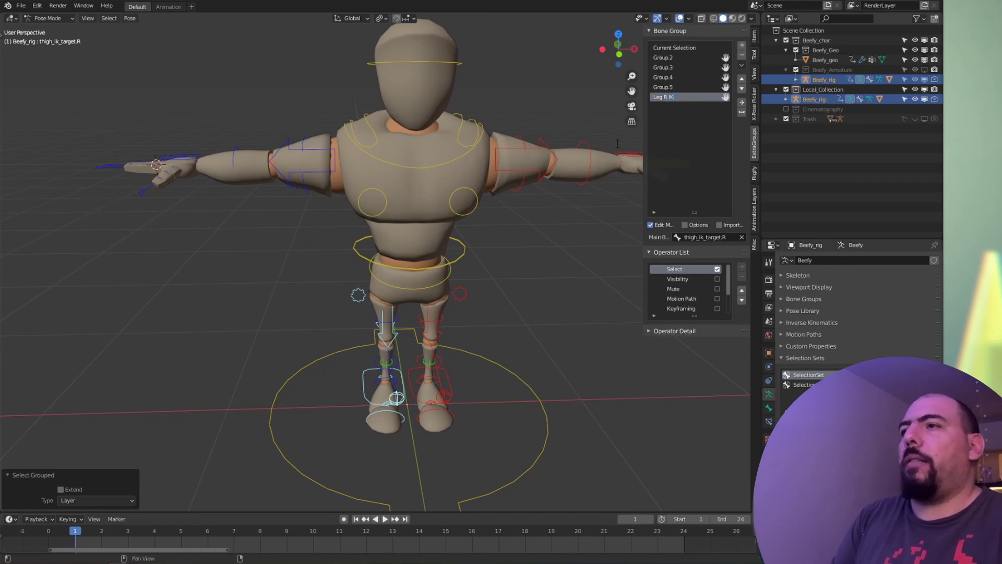
# Step: Select only the bones of Group.4, Group.2 and Group.3, one group at a time
pyautogui.click(726, 78)
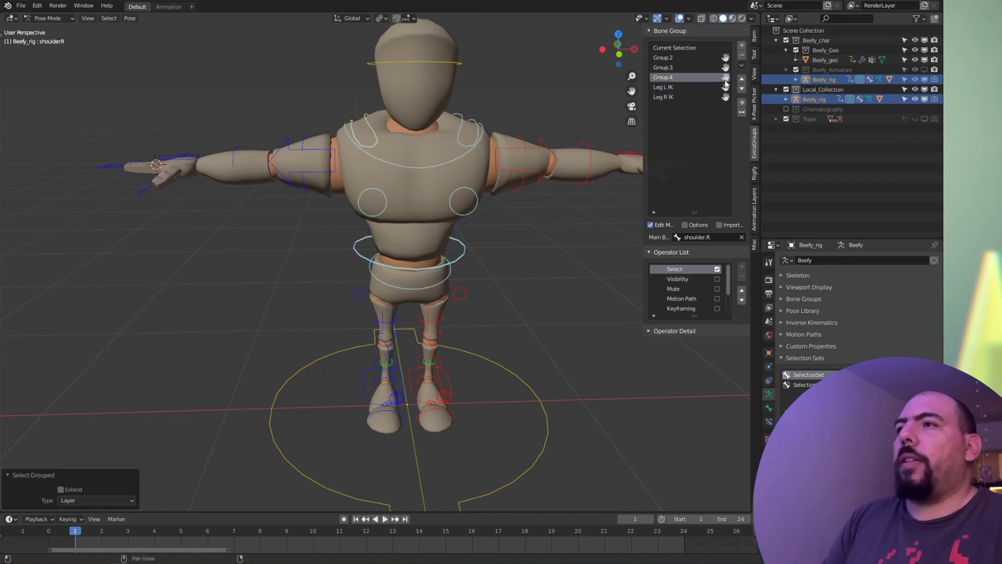
pyautogui.click(725, 57)
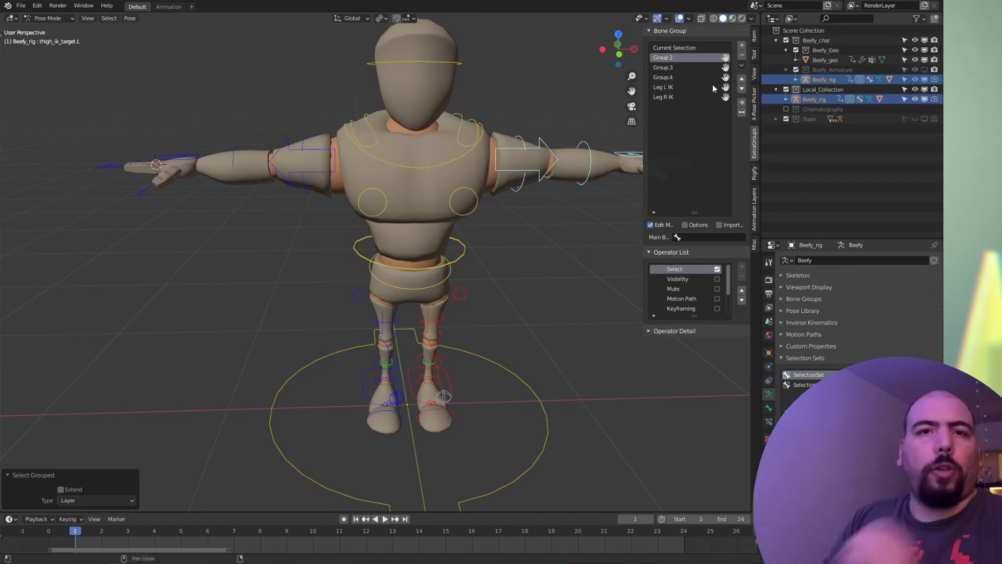
pyautogui.click(726, 68)
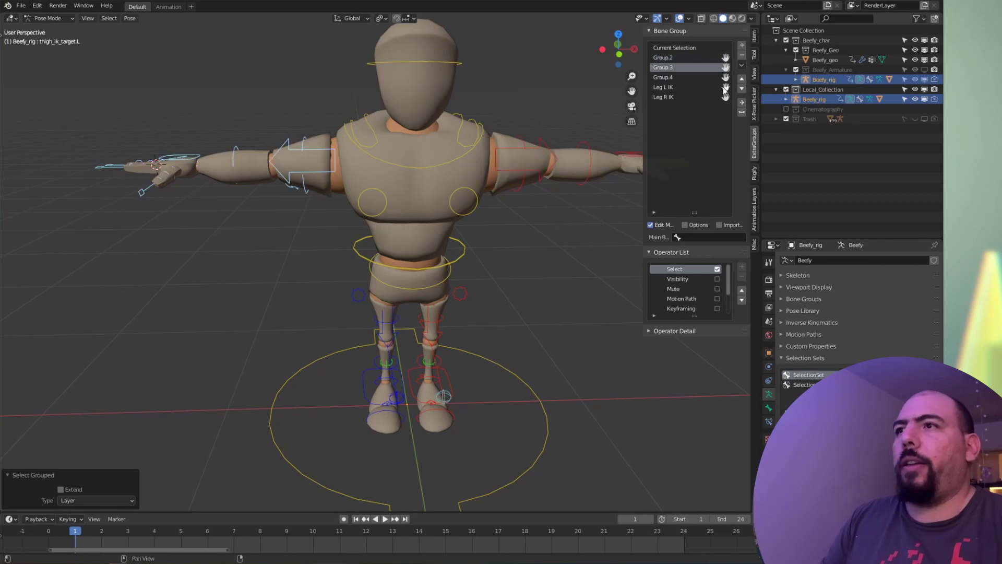
# Step: Add Group.2, Leg L IK and Leg R IK to the bone selection and remove the groups from it again
pyautogui.click(725, 58)
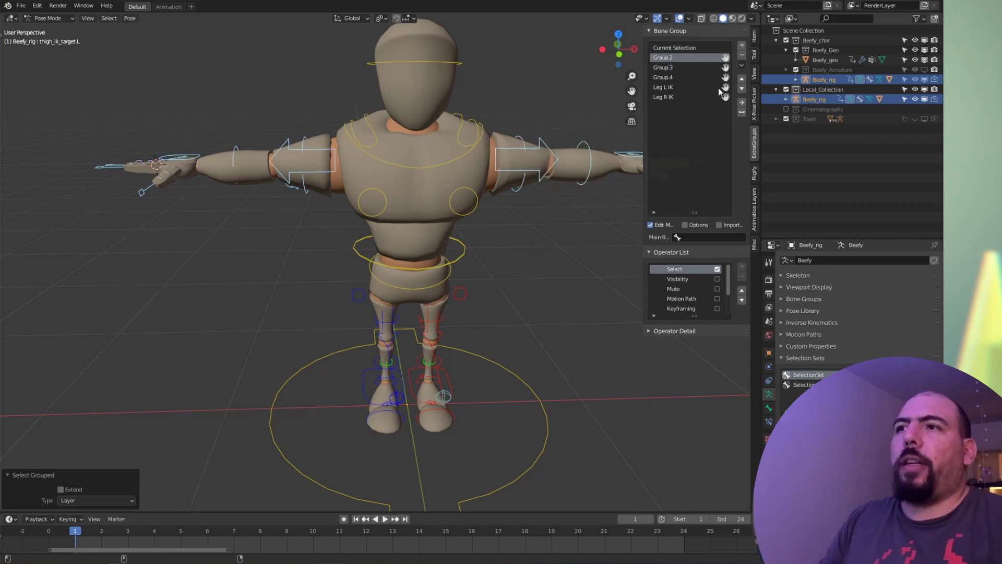
pyautogui.click(725, 87)
pyautogui.click(726, 97)
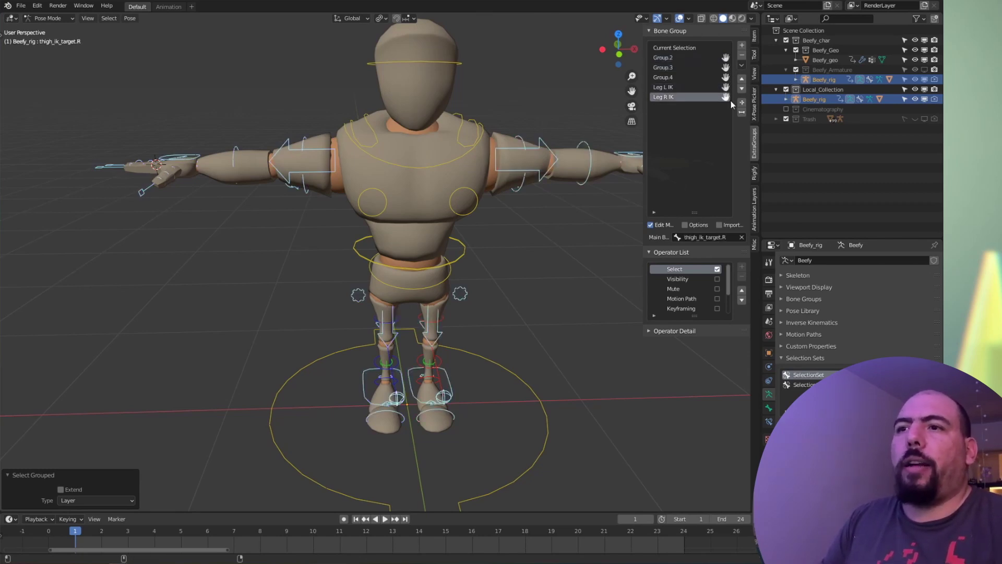
pyautogui.click(726, 67)
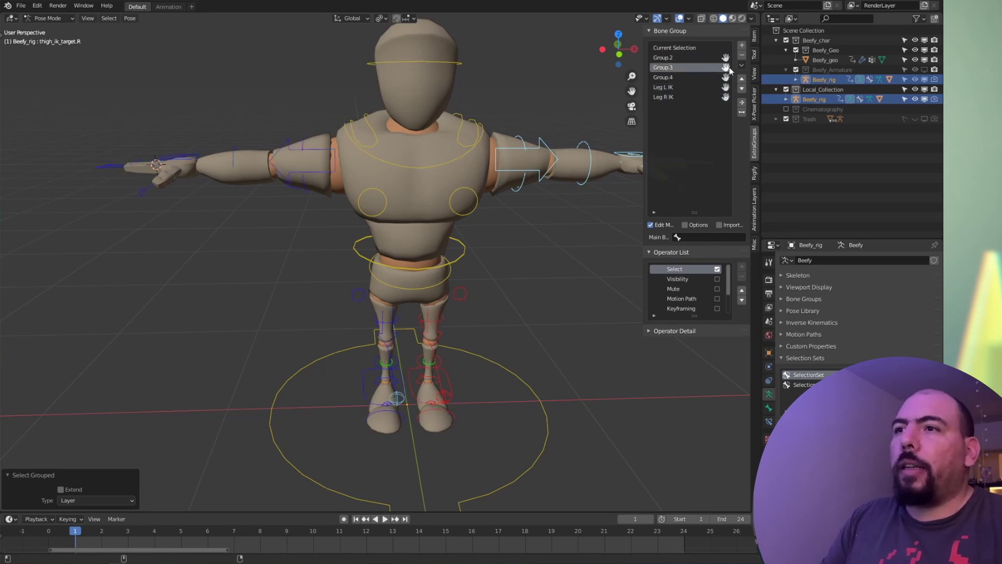
pyautogui.click(725, 57)
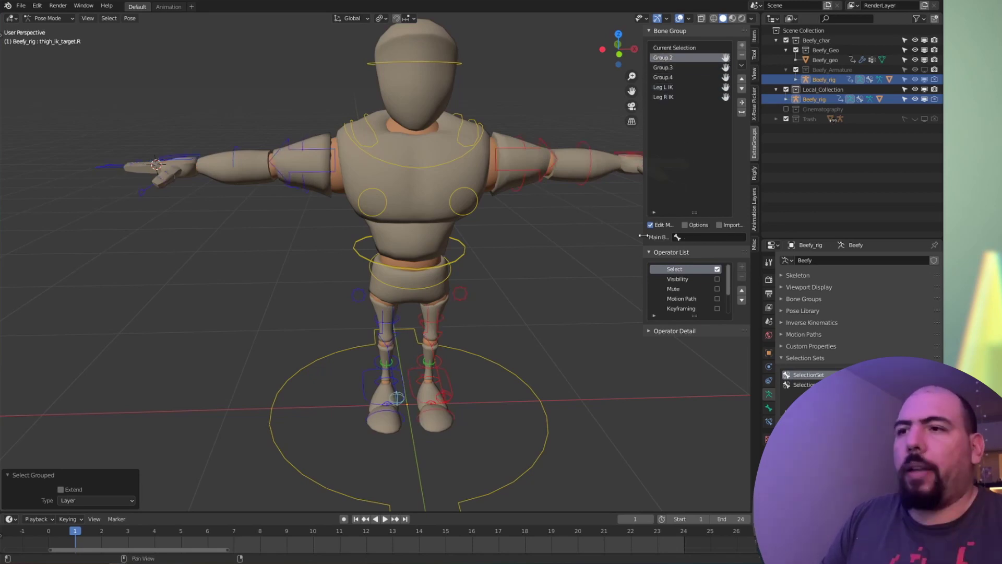
# Step: Expand Group.4's operator details and set the Remove from Selection event to Ctrl
pyautogui.click(686, 78)
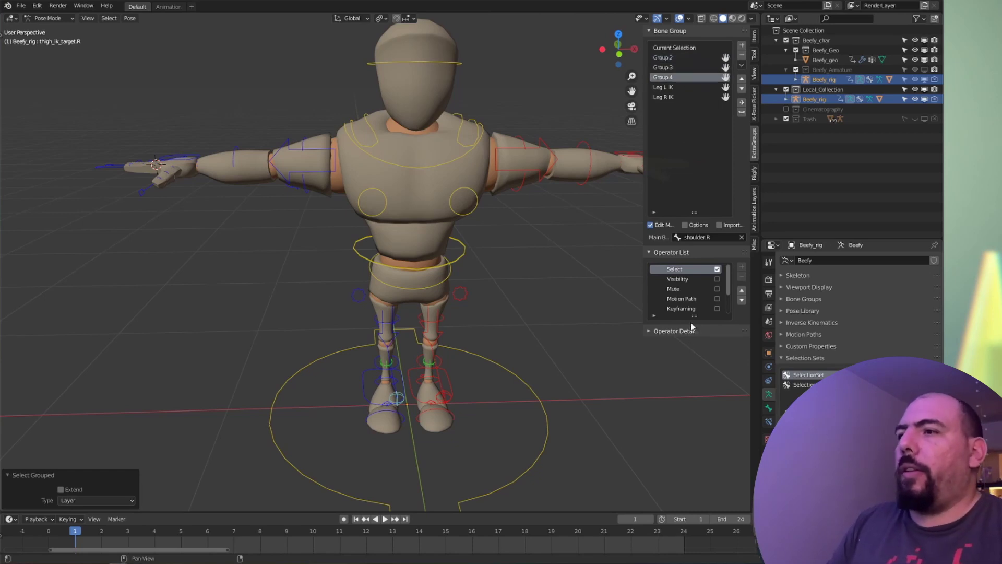
pyautogui.moveTo(694, 316); pyautogui.dragTo(697, 352)
pyautogui.click(674, 416)
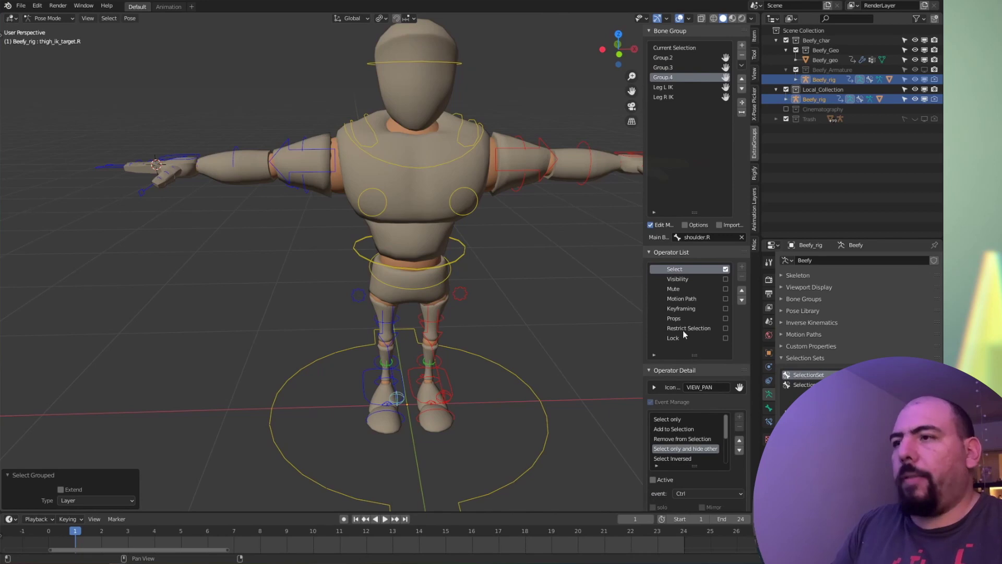
pyautogui.click(684, 438)
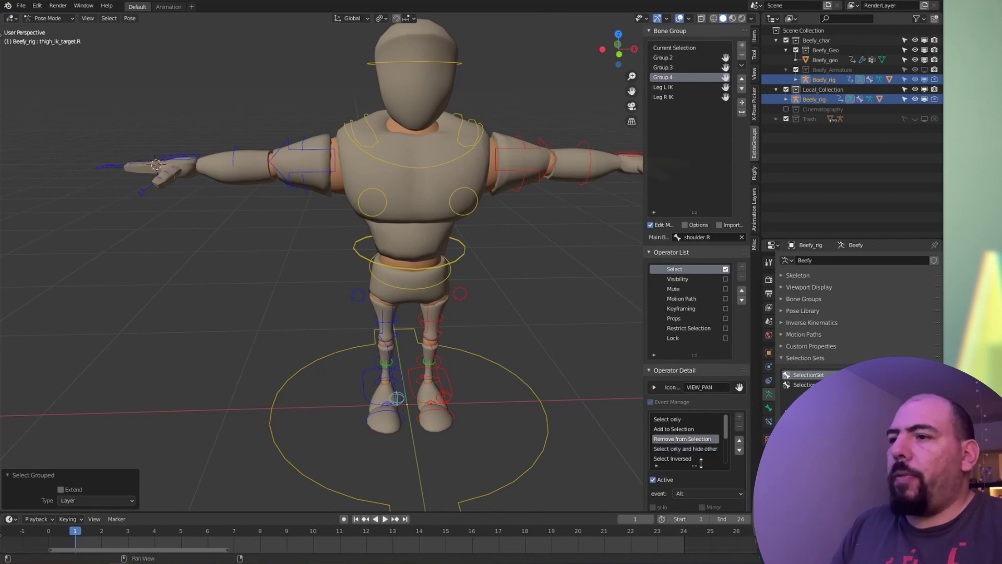
pyautogui.click(707, 493)
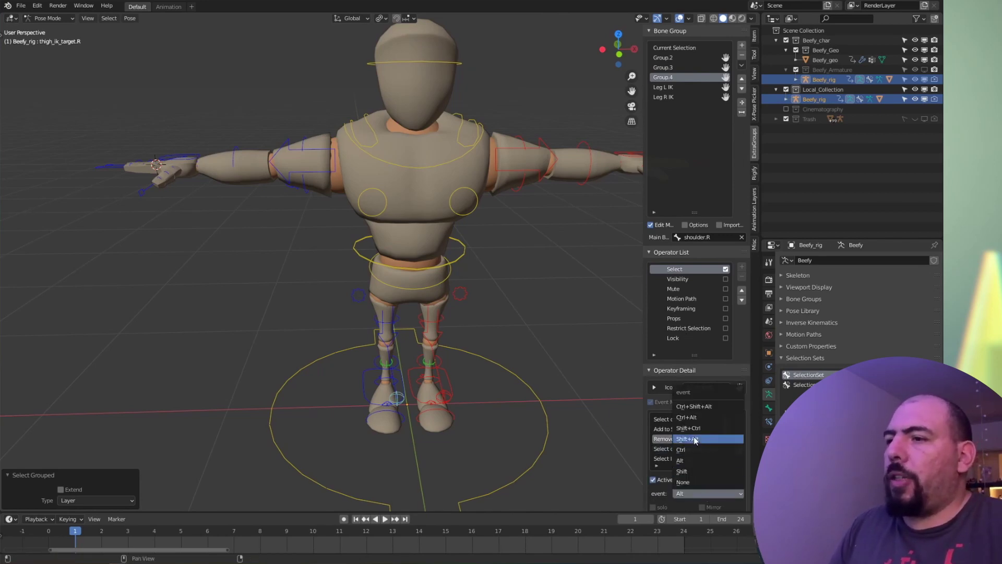
pyautogui.click(680, 449)
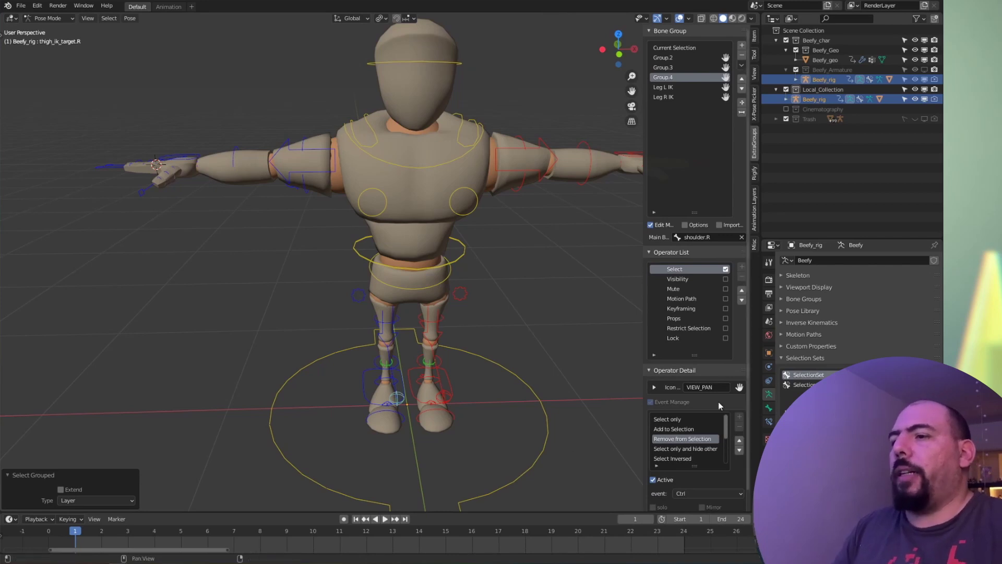
# Step: Add Group.2, Group.3 and Leg L IK to the bone selection and take all groups out of it again
pyautogui.scroll(-2, 717, 397)
pyautogui.scroll(2, 704, 338)
pyautogui.click(716, 68)
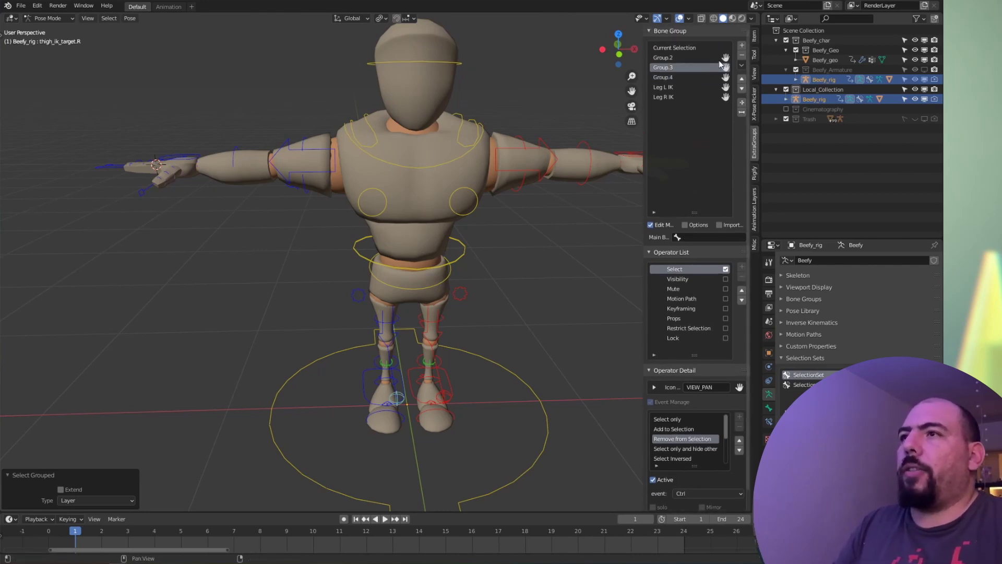
pyautogui.click(720, 59)
pyautogui.keyDown('shift'); pyautogui.click(726, 58); pyautogui.keyUp('shift')
pyautogui.keyDown('shift'); pyautogui.click(726, 68); pyautogui.keyUp('shift')
pyautogui.keyDown('shift'); pyautogui.click(726, 87); pyautogui.keyUp('shift')
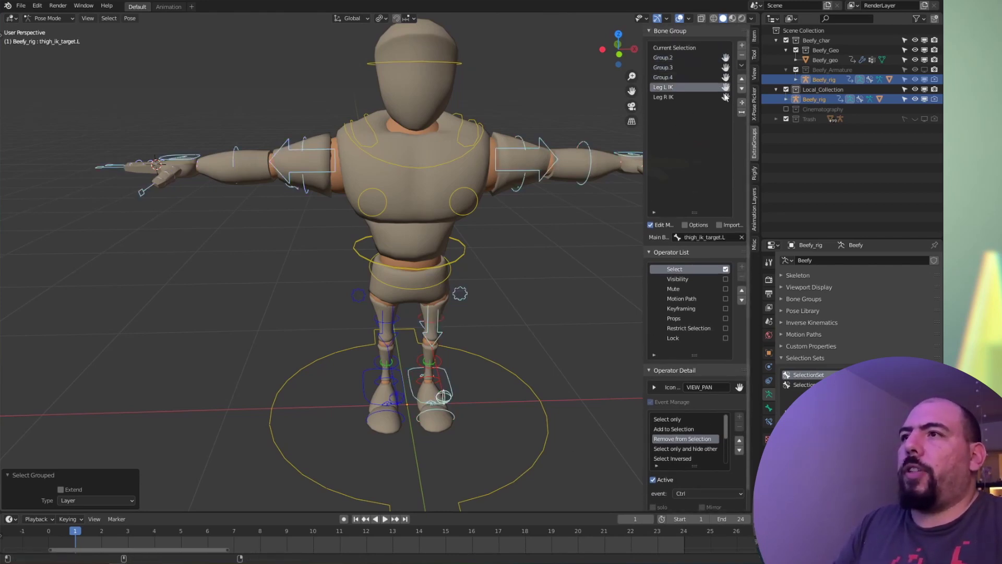
pyautogui.keyDown('ctrl'); pyautogui.click(726, 97); pyautogui.keyUp('ctrl')
pyautogui.keyDown('ctrl'); pyautogui.click(726, 88); pyautogui.keyUp('ctrl')
pyautogui.keyDown('ctrl'); pyautogui.click(726, 68); pyautogui.keyUp('ctrl')
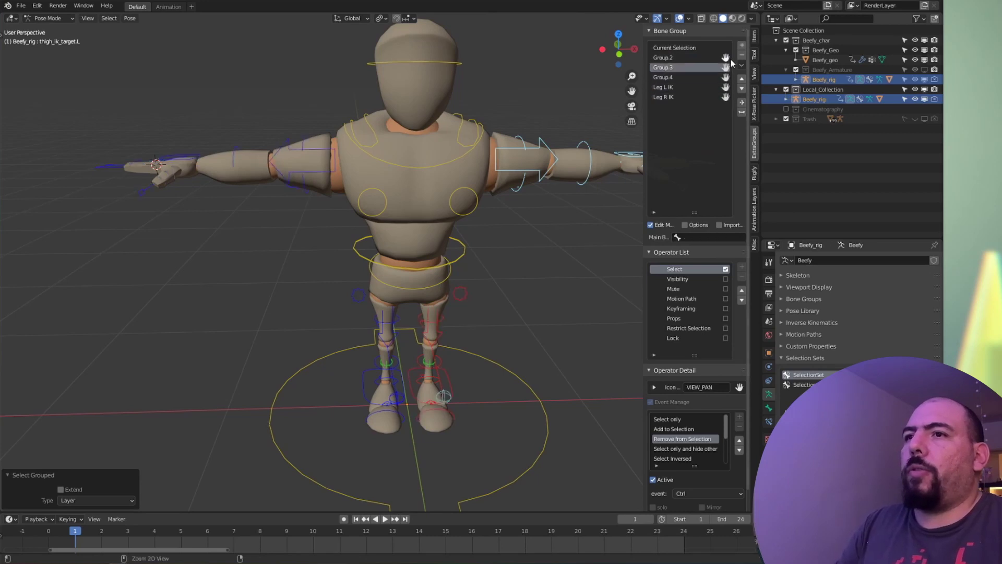
pyautogui.keyDown('ctrl'); pyautogui.click(725, 58); pyautogui.keyUp('ctrl')
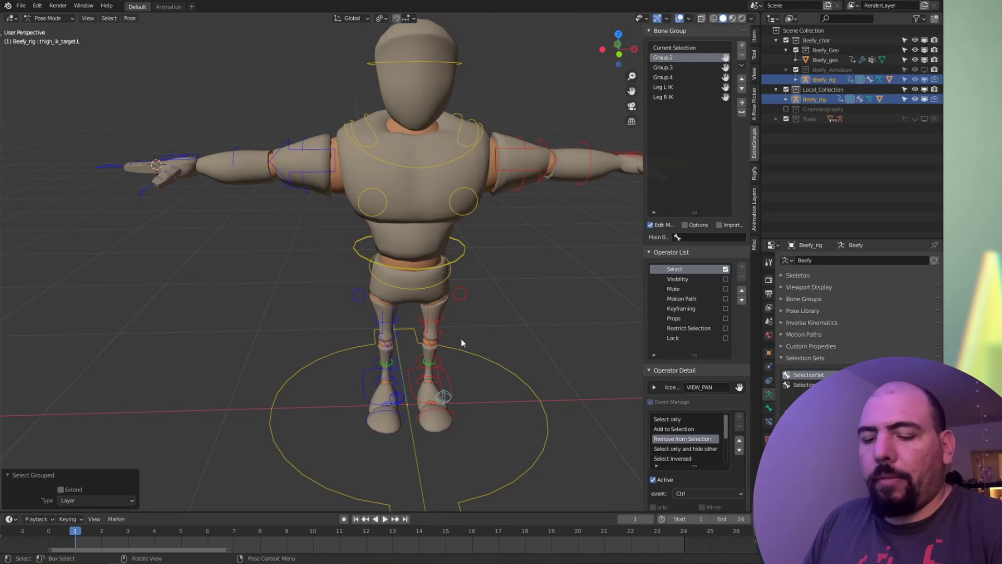
# Step: Using the popup bone group list in the viewport, select the bones of Group.3, Group.4, Leg L IK and Group.2 together
pyautogui.hotkey('shift', 'w')
pyautogui.click(577, 344)
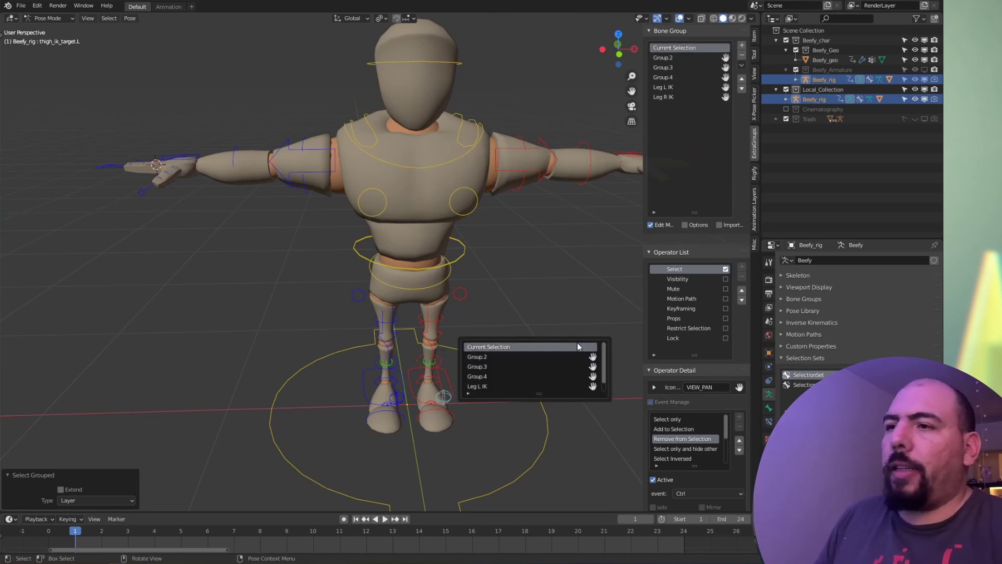
pyautogui.hotkey('shift', 'w')
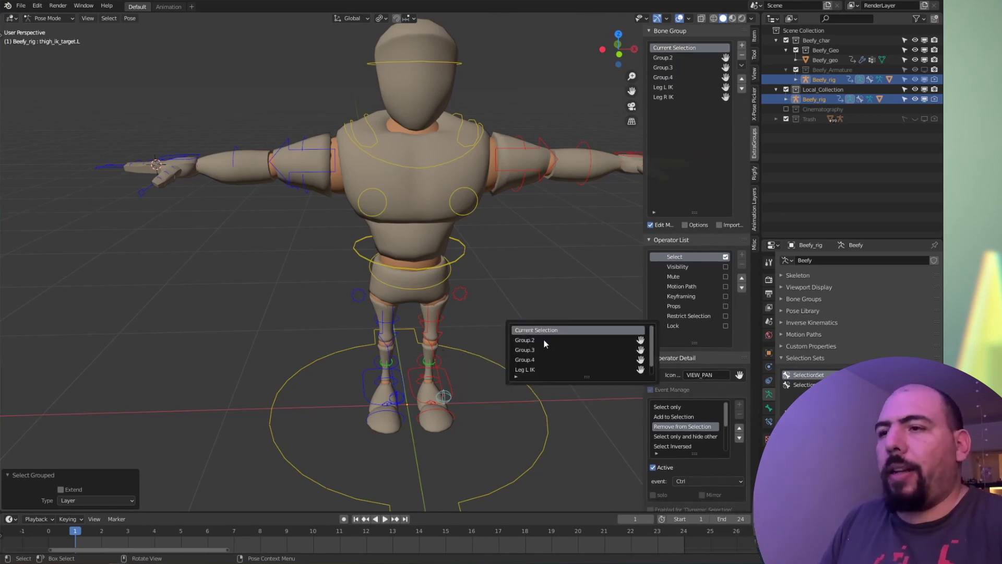
pyautogui.click(641, 349)
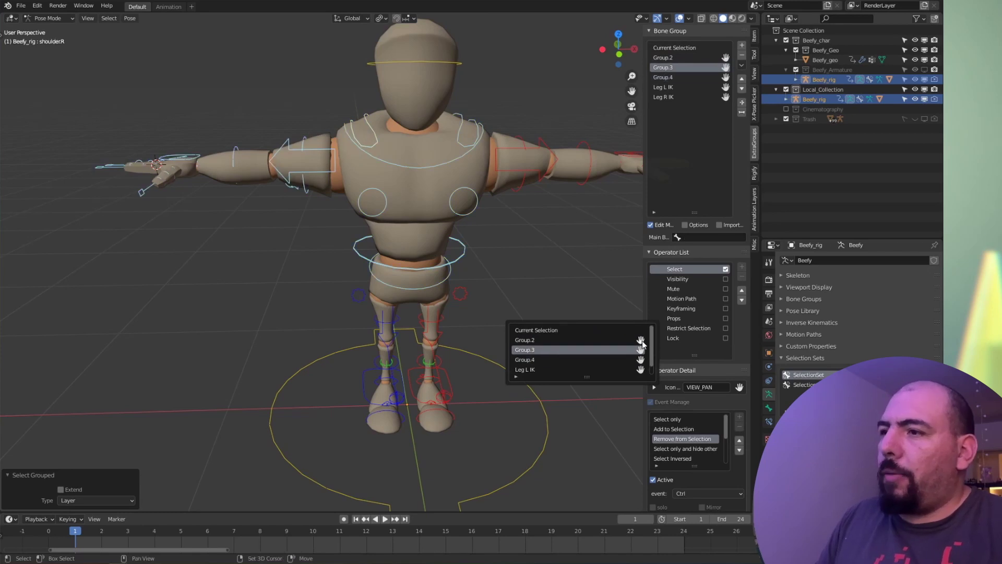
pyautogui.click(641, 360)
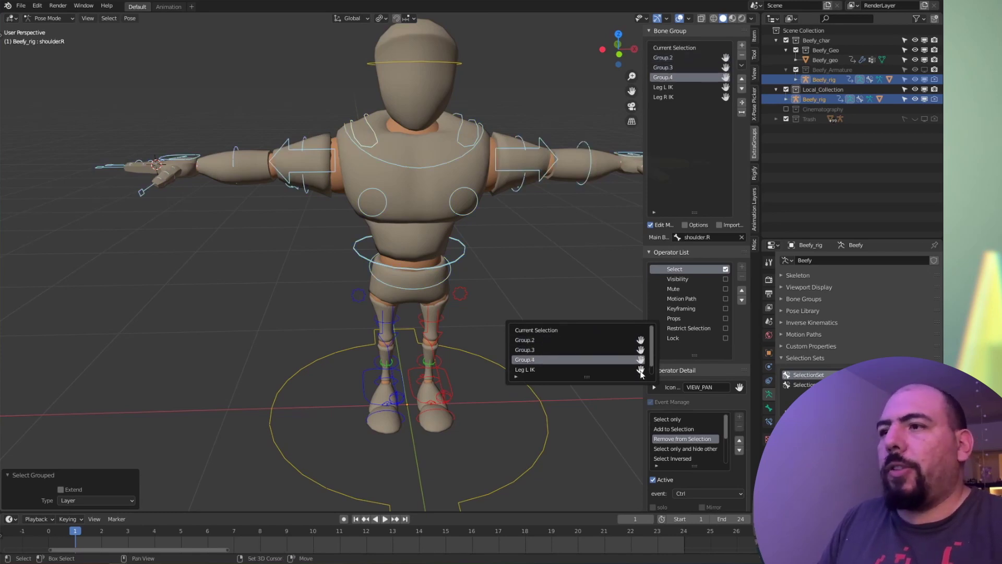
pyautogui.click(640, 339)
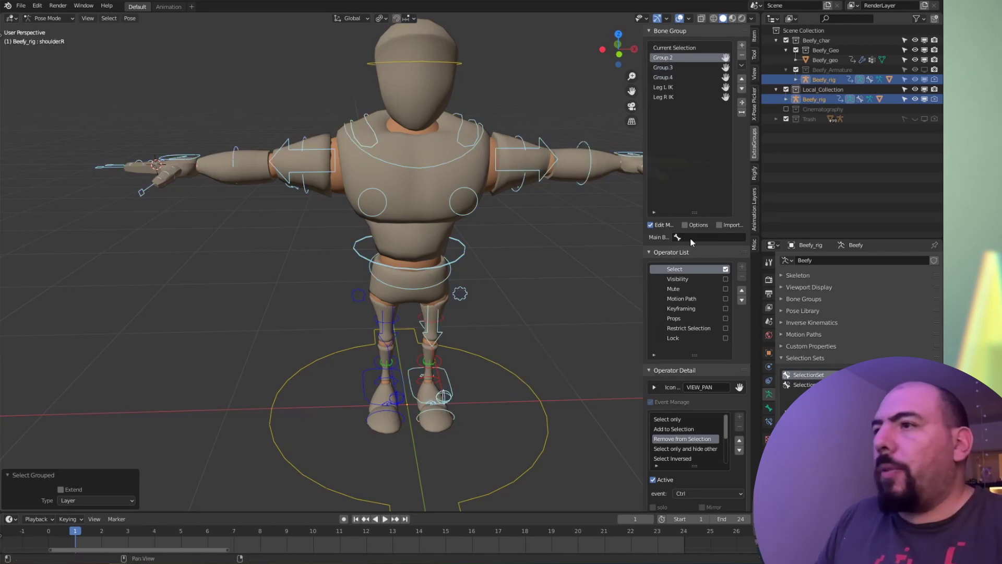
# Step: Show the ExtraGroups options, collapse the operator sections and enable Use color label, checking the labels in the popup list
pyautogui.click(687, 252)
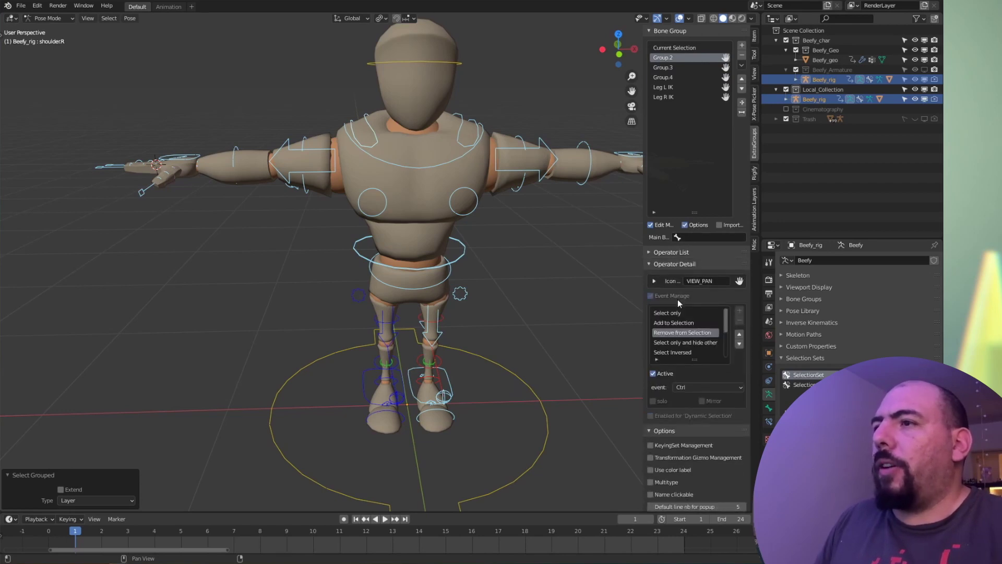
pyautogui.click(674, 264)
pyautogui.click(667, 314)
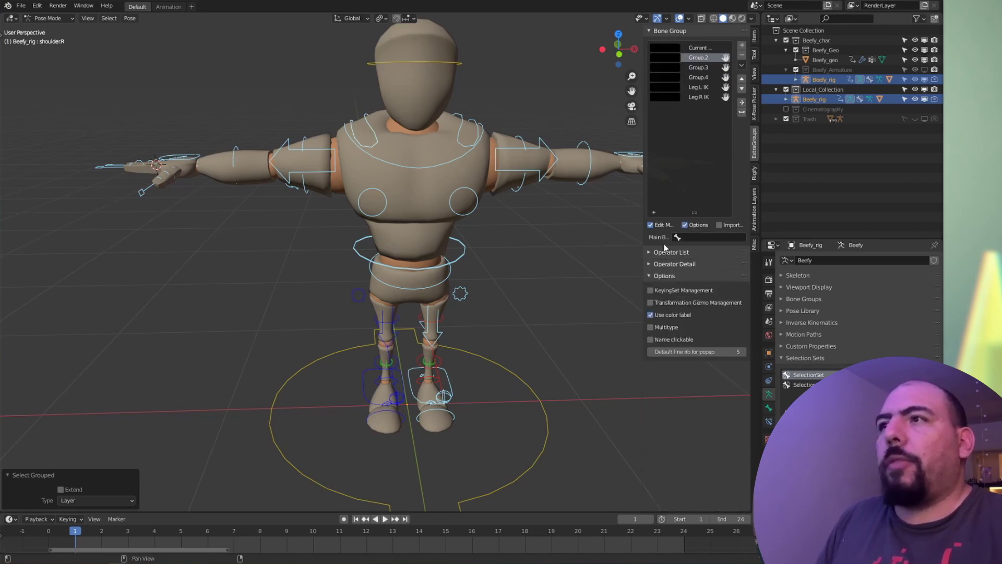
pyautogui.hotkey('shift', 'w')
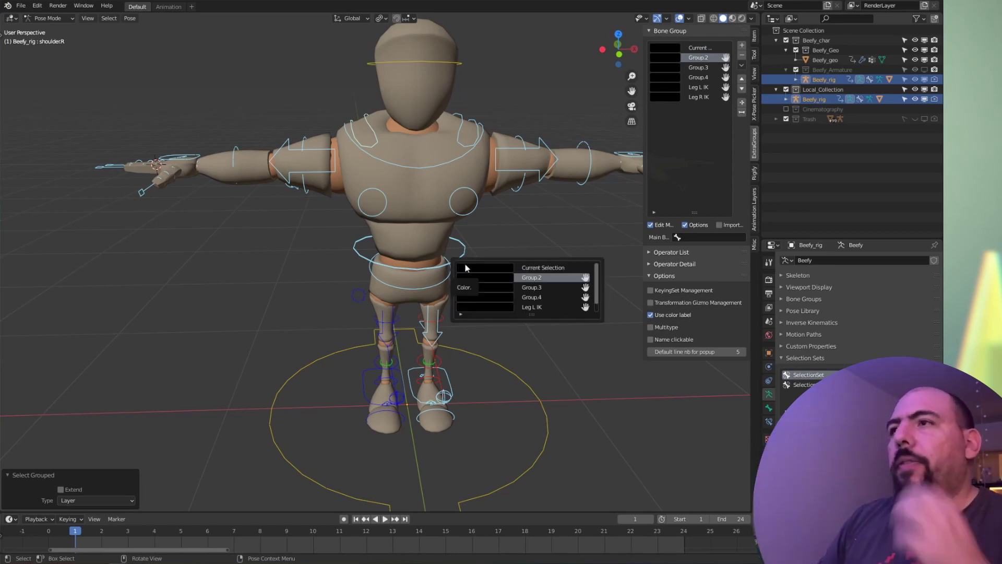
pyautogui.hotkey('shift', 'w')
# Step: Set the color label of Group.2 to red and that of Group.3 to yellow-green
pyautogui.click(665, 57)
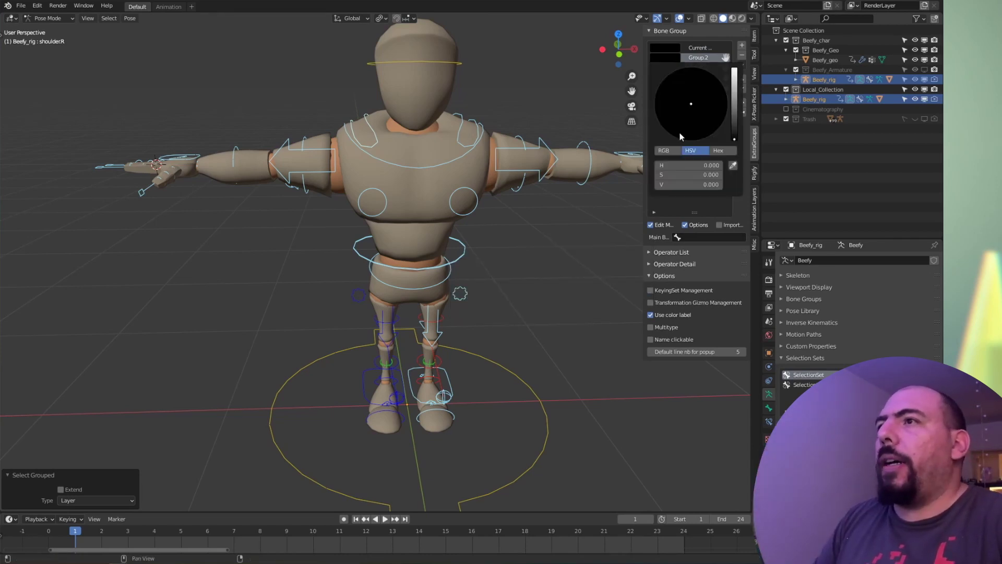
pyautogui.moveTo(735, 134); pyautogui.dragTo(735, 69)
pyautogui.click(694, 71)
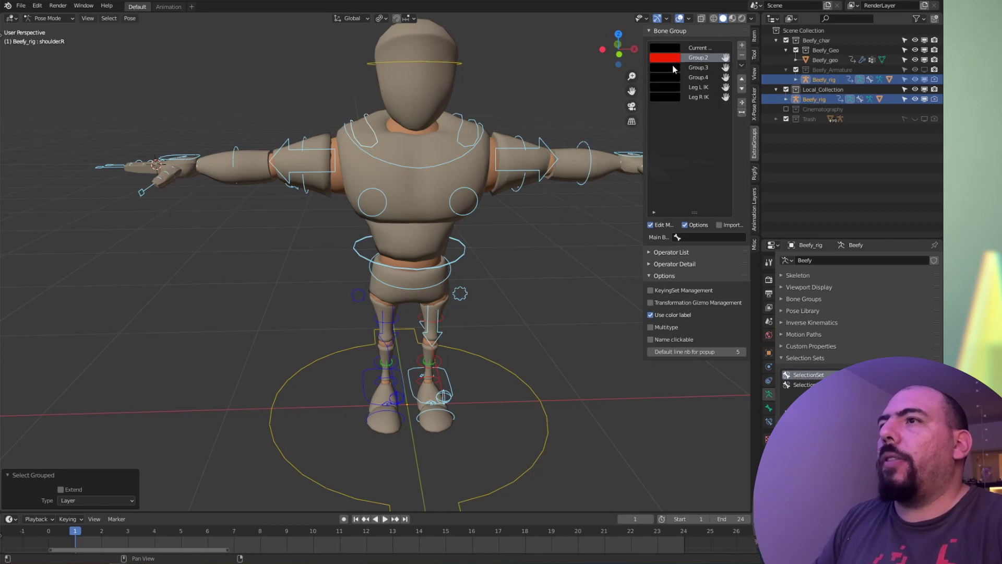
pyautogui.click(665, 68)
pyautogui.moveTo(735, 148); pyautogui.dragTo(734, 73)
pyautogui.click(674, 87)
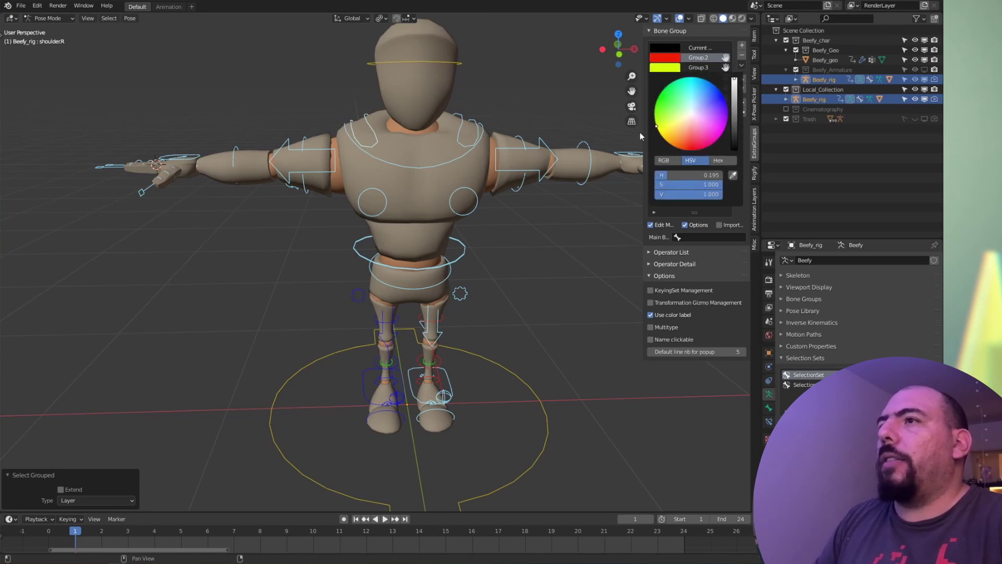
pyautogui.click(741, 45)
# Step: Set the color label of Group.4 to blue and that of Leg L IK to white
pyautogui.click(665, 77)
pyautogui.moveTo(734, 124); pyautogui.dragTo(734, 89)
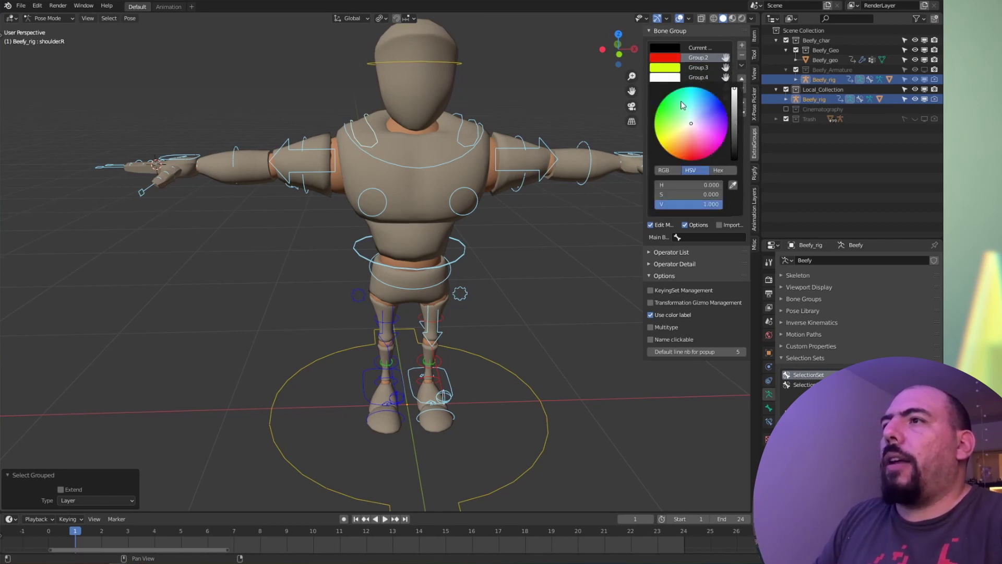
pyautogui.click(691, 157)
pyautogui.click(741, 45)
pyautogui.click(665, 87)
pyautogui.moveTo(734, 151); pyautogui.dragTo(732, 73)
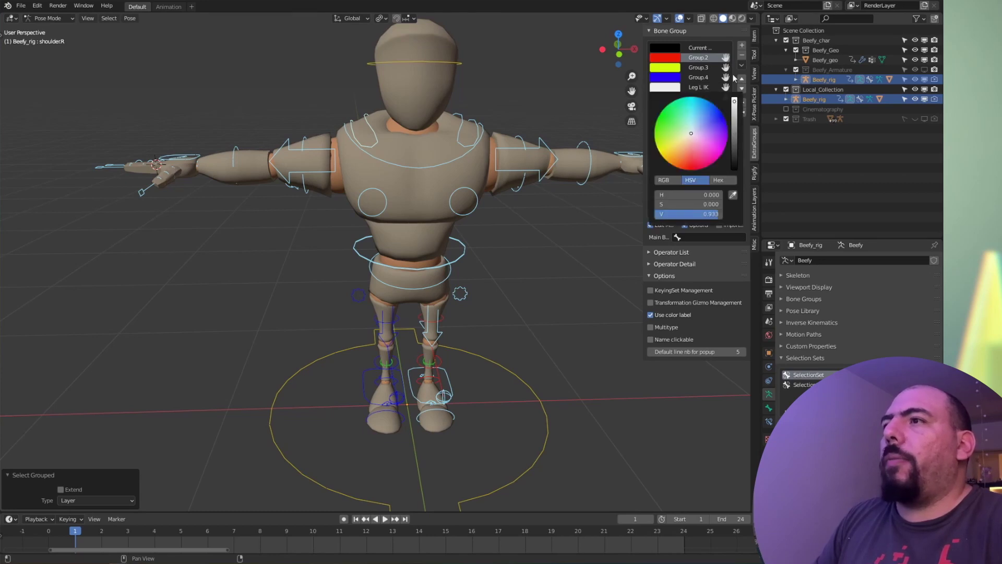
# Step: Set the color label of Leg R IK to bright green
pyautogui.click(742, 45)
pyautogui.click(665, 97)
pyautogui.moveTo(734, 139); pyautogui.dragTo(735, 109)
pyautogui.click(675, 157)
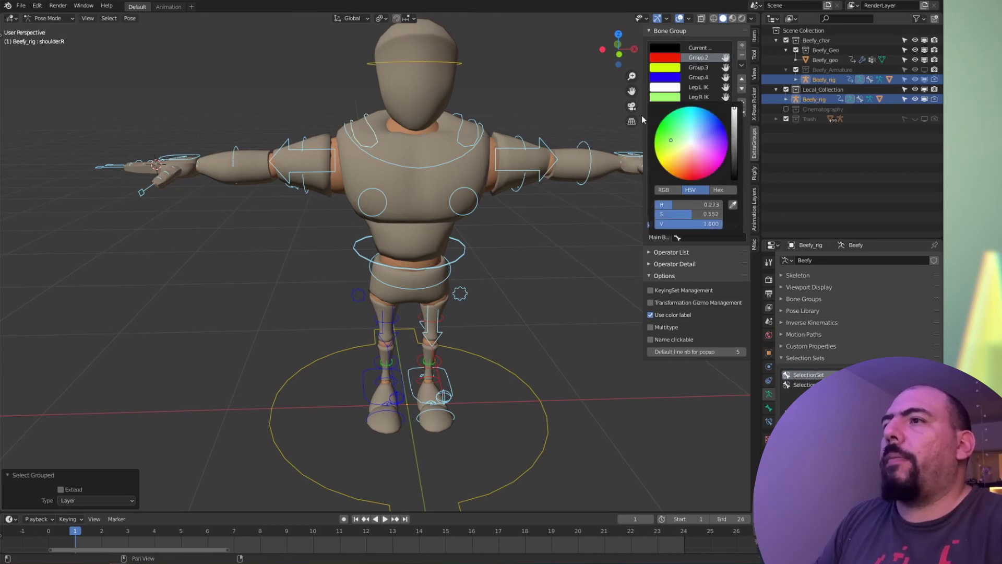
# Step: Enlarge the popup bone group list to 10 lines and pick Leg R IK in it
pyautogui.hotkey('shift', 'g')
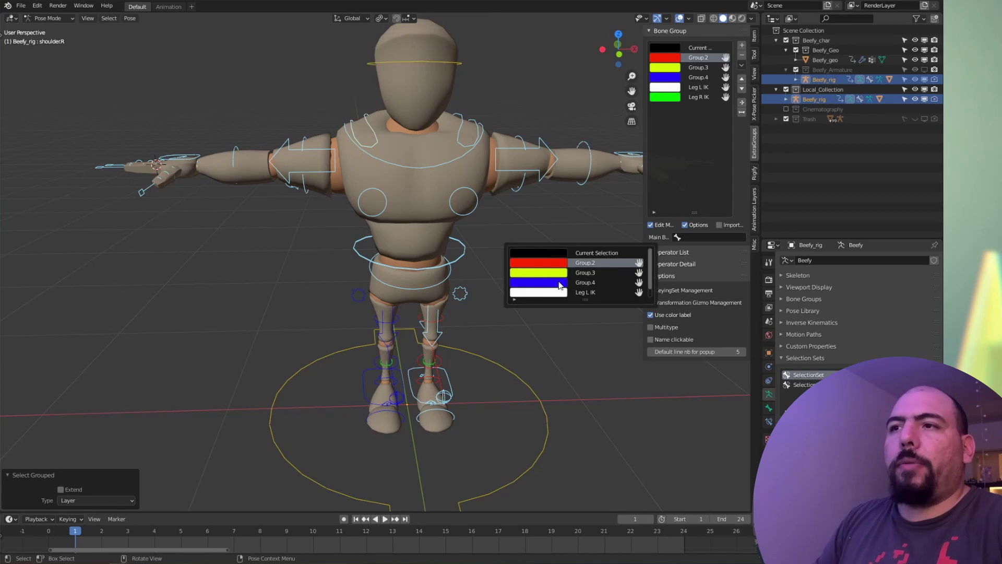
pyautogui.moveTo(583, 299); pyautogui.dragTo(568, 382)
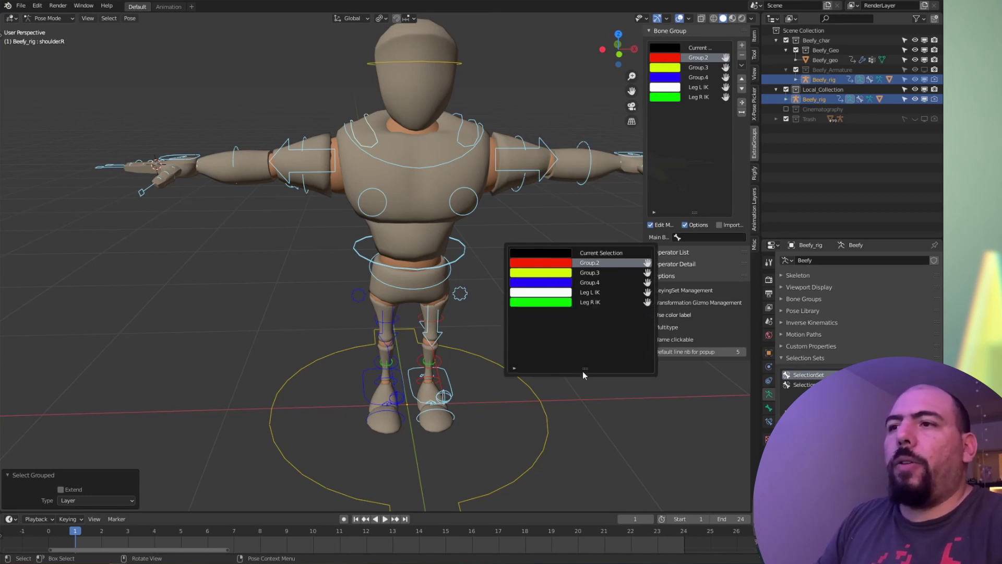
pyautogui.click(589, 302)
# Step: Hide the ExtraGroups options, show the operator list in edit mode and enable the Motion Path operator
pyautogui.click(650, 225)
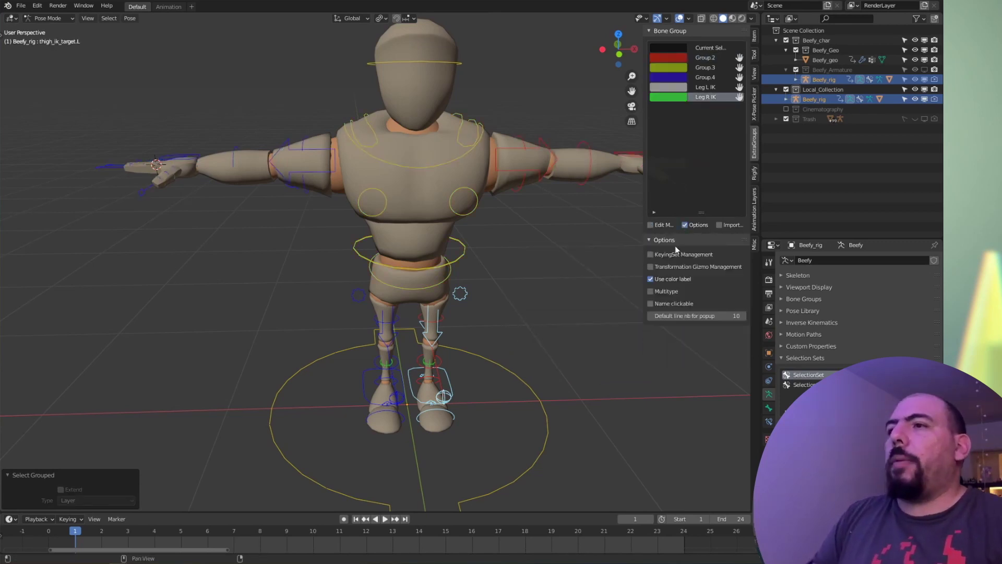
pyautogui.click(680, 226)
pyautogui.click(653, 225)
pyautogui.click(673, 253)
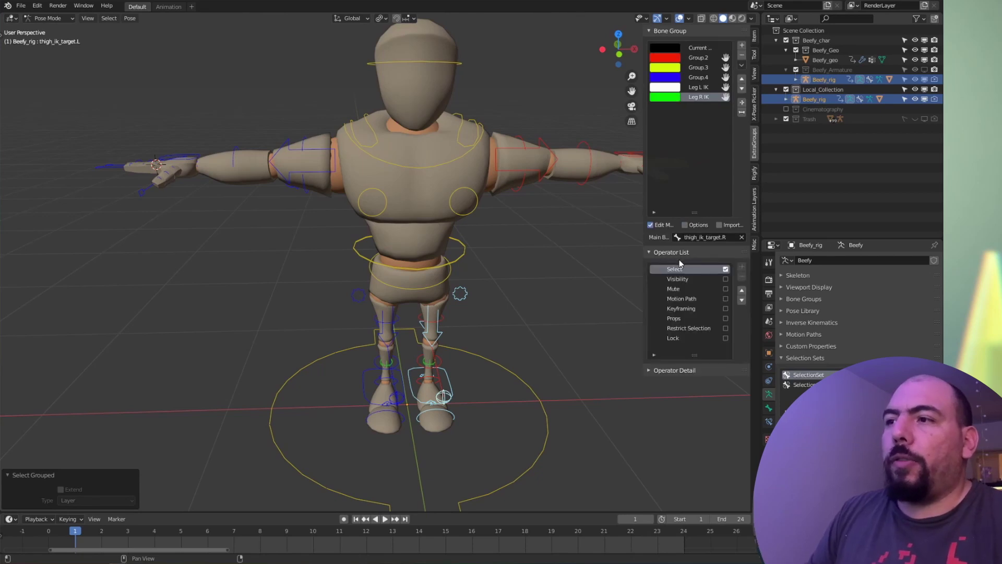
pyautogui.click(726, 309)
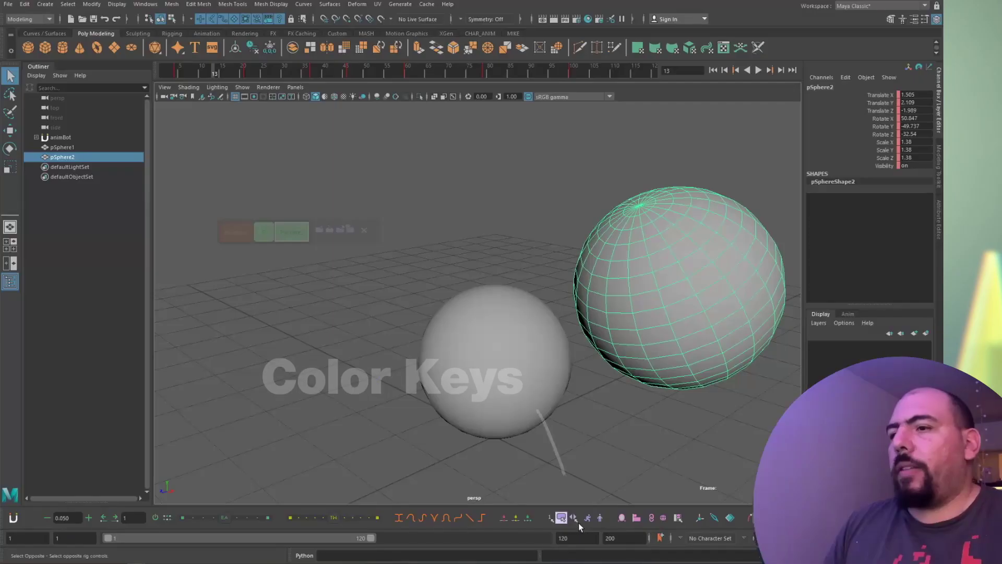
# Step: Switch to Maya, move the smaller sphere to Translate Z 1.268 and name the sphere pair pSphere_L and pSphere_R
pyautogui.click(569, 373)
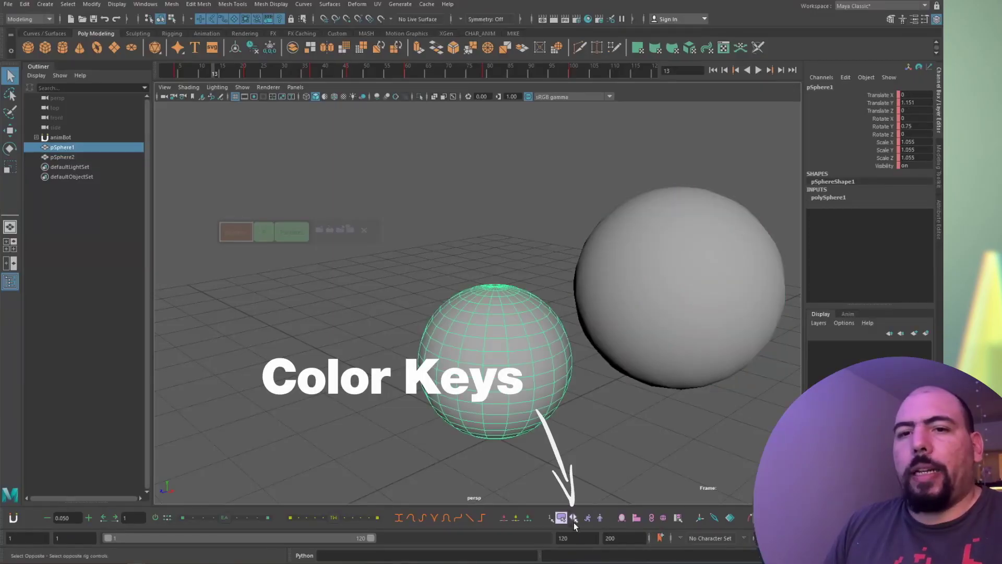
pyautogui.click(566, 460)
pyautogui.click(494, 341)
pyautogui.press('w')
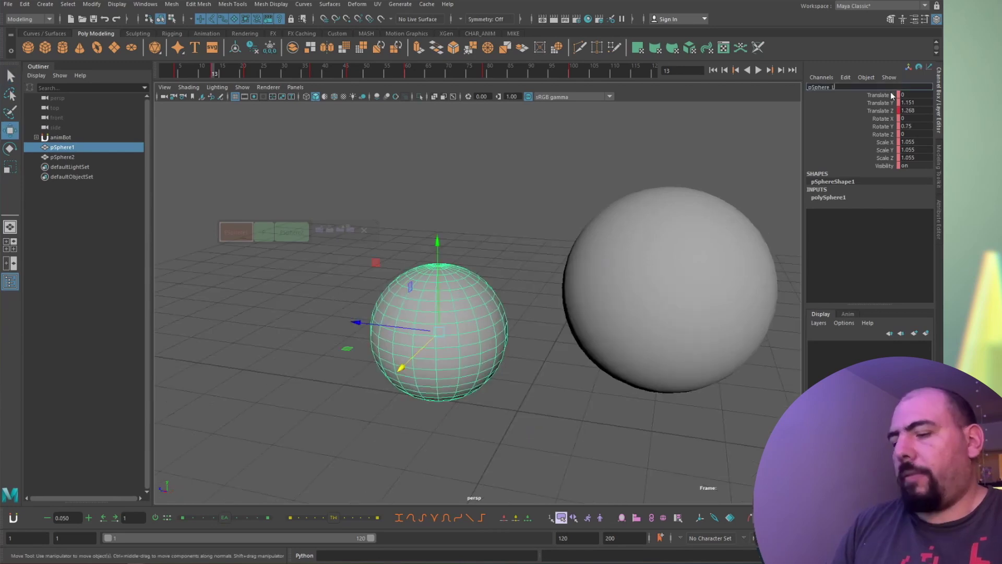
pyautogui.press('Return')
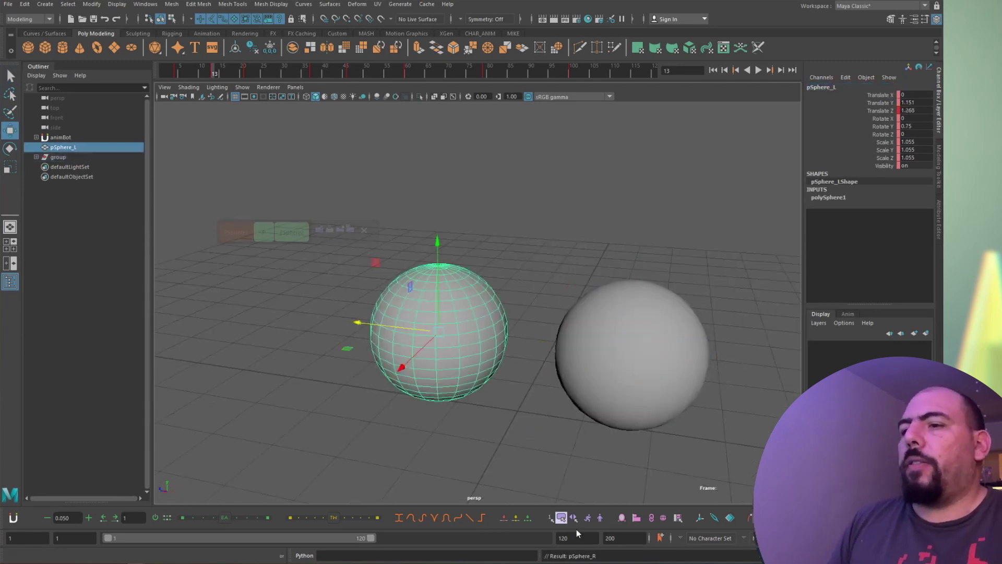
# Step: Swap the selection from pSphere_L to its counterpart and back with Select Opposite, and clear the selection
pyautogui.click(574, 517)
pyautogui.click(574, 516)
pyautogui.press('q')
pyautogui.click(572, 484)
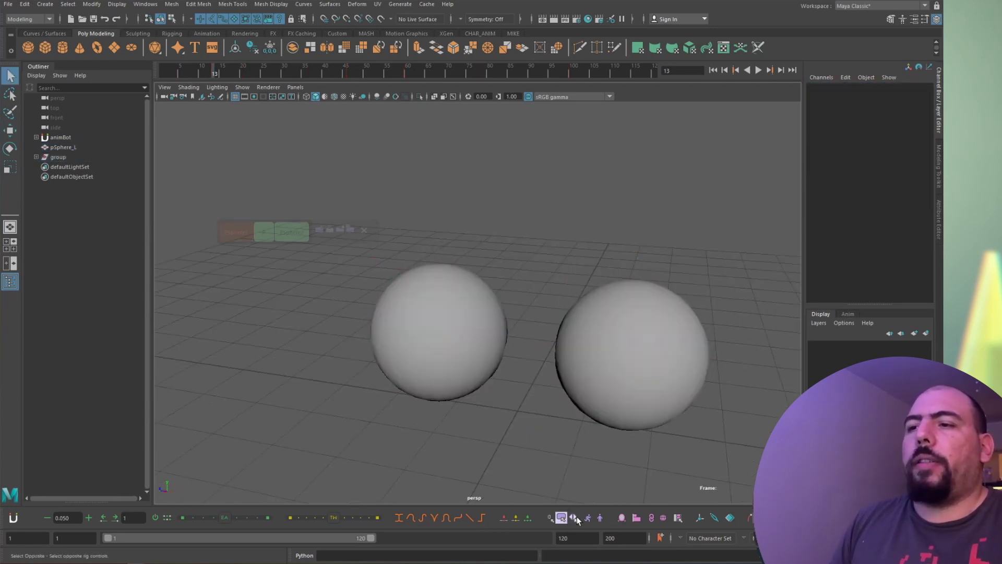
# Step: Select pSphere_R, swap the selection repeatedly between both spheres with Select Opposite, and add the opposite sphere to the selection
pyautogui.click(621, 415)
pyautogui.click(577, 519)
pyautogui.click(576, 518)
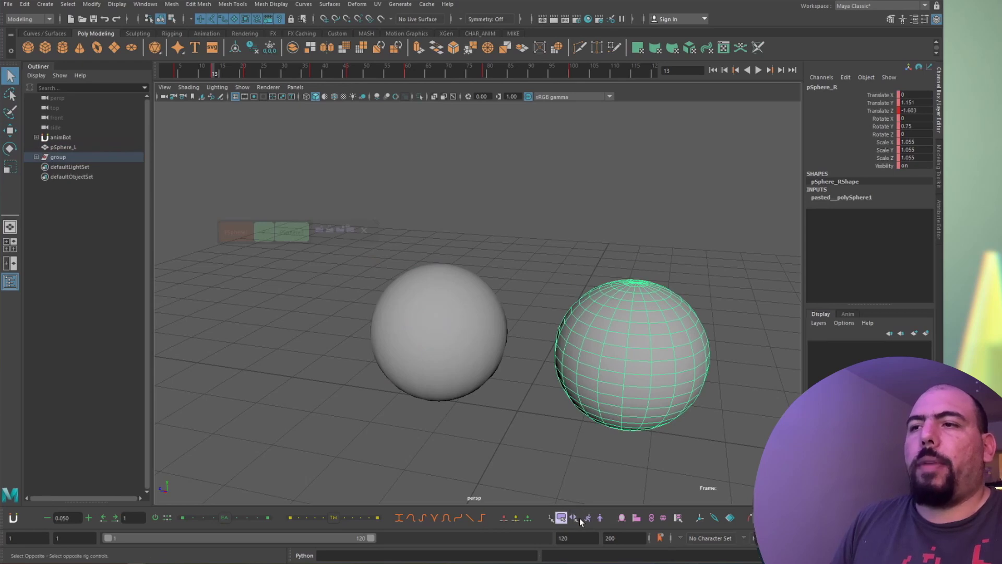
pyautogui.click(577, 518)
pyautogui.click(576, 517)
pyautogui.click(576, 518)
pyautogui.click(577, 519)
pyautogui.click(575, 517)
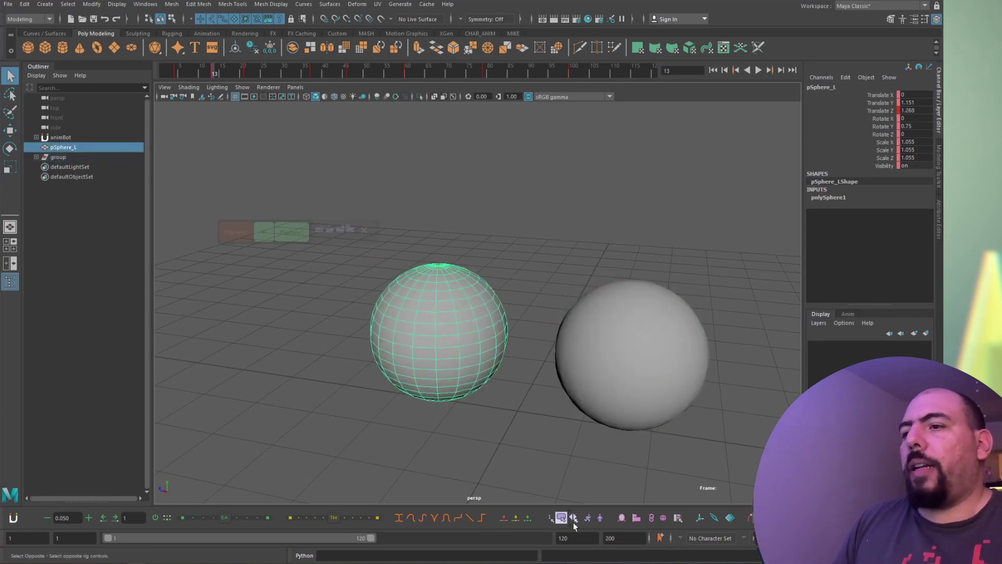
pyautogui.keyDown('shift'); pyautogui.click(575, 517); pyautogui.keyUp('shift')
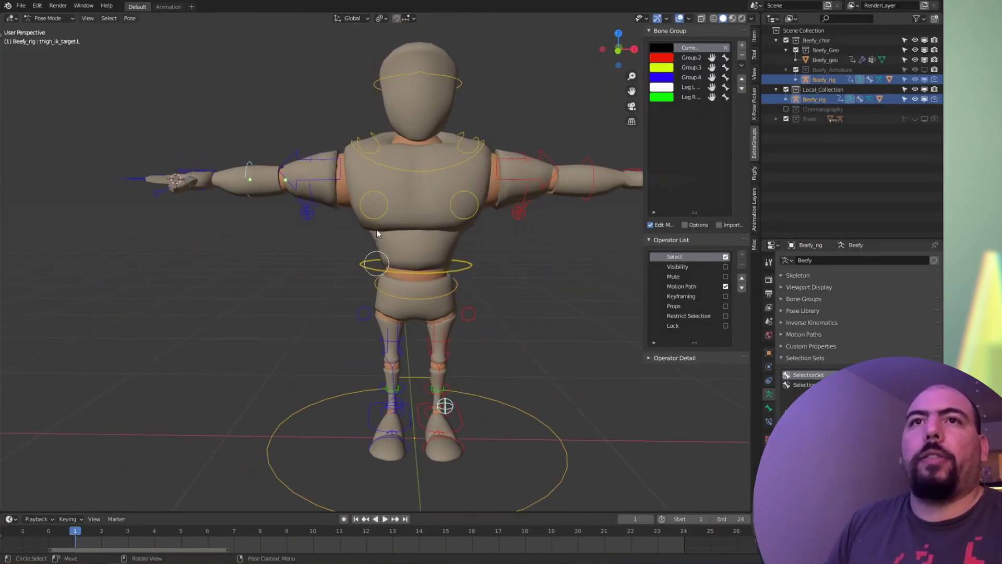
# Step: Switch to Blender, flip the forearm and foot control selection to the other side with Flip Active/Selected Bone and try its Extend option
pyautogui.scroll(-3, 459, 308)
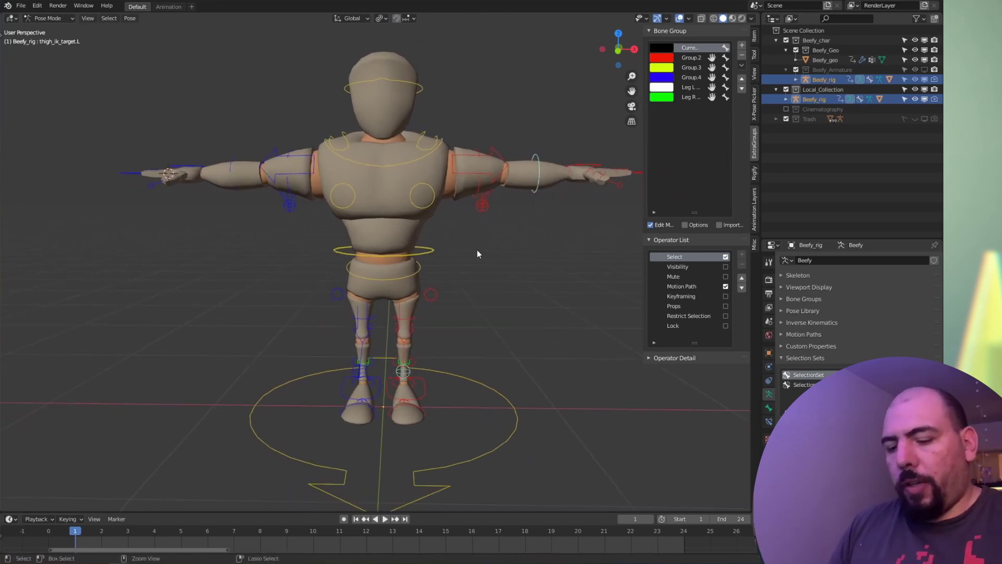
pyautogui.hotkey('ctrl', 'shift', 'm')
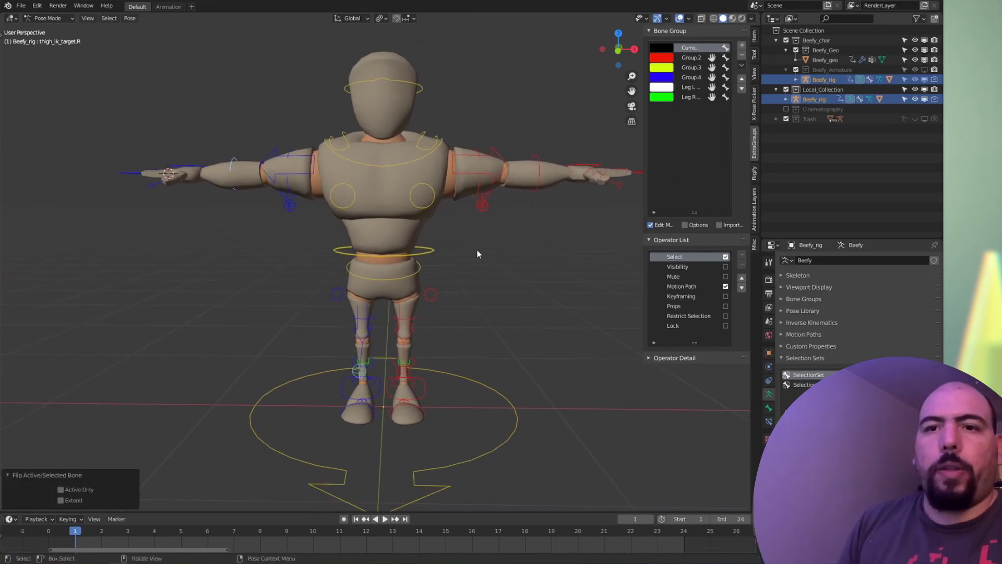
pyautogui.click(73, 500)
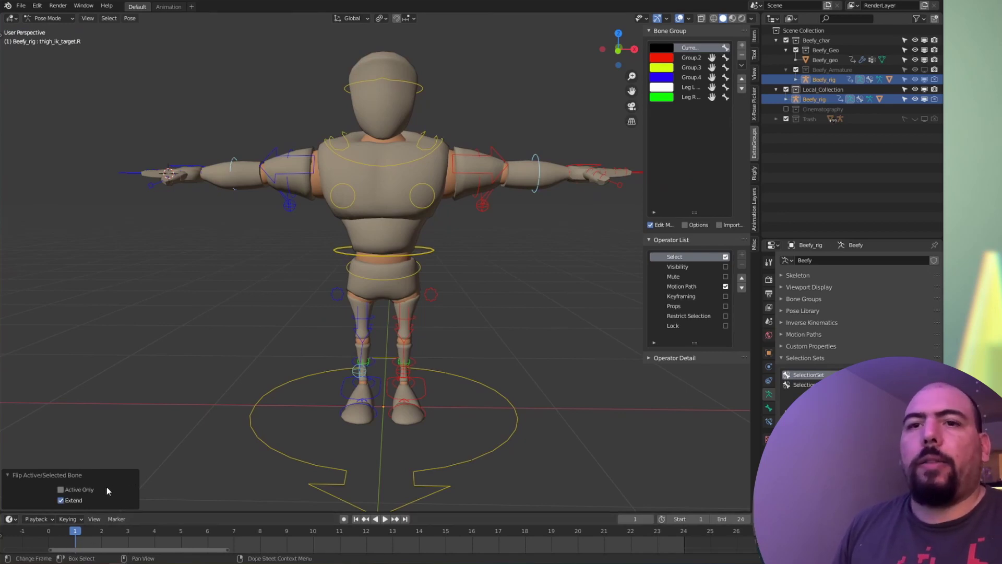
pyautogui.click(78, 498)
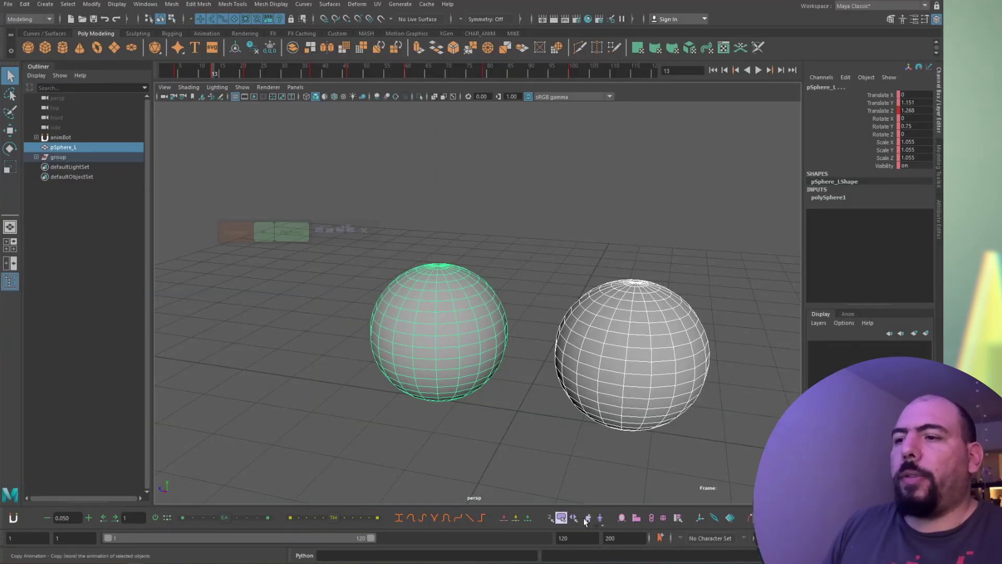
# Step: Copy the animation of pSphere_L, paste it onto pSphere_R with Paste Animation and play it back
pyautogui.click(455, 333)
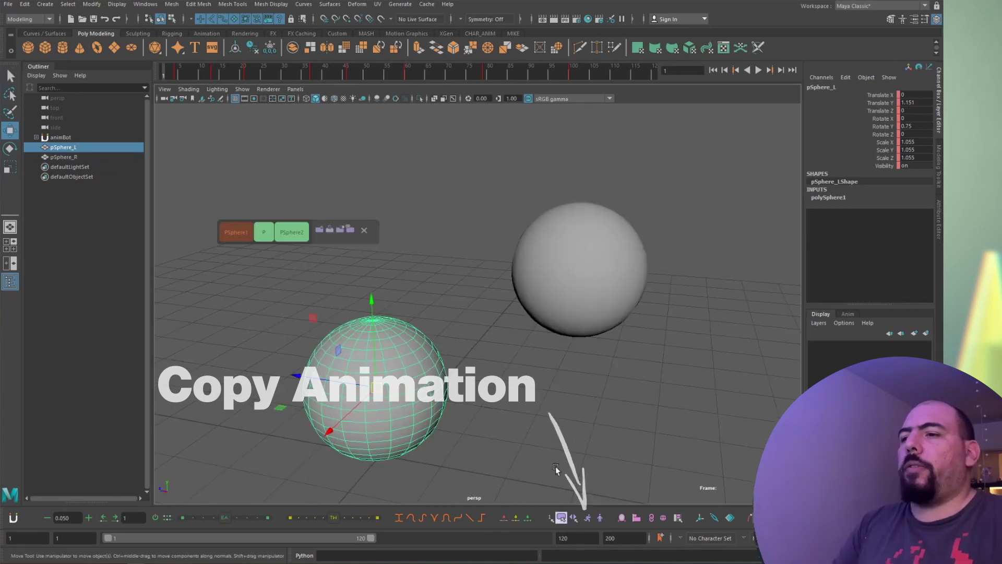
pyautogui.press('Right')
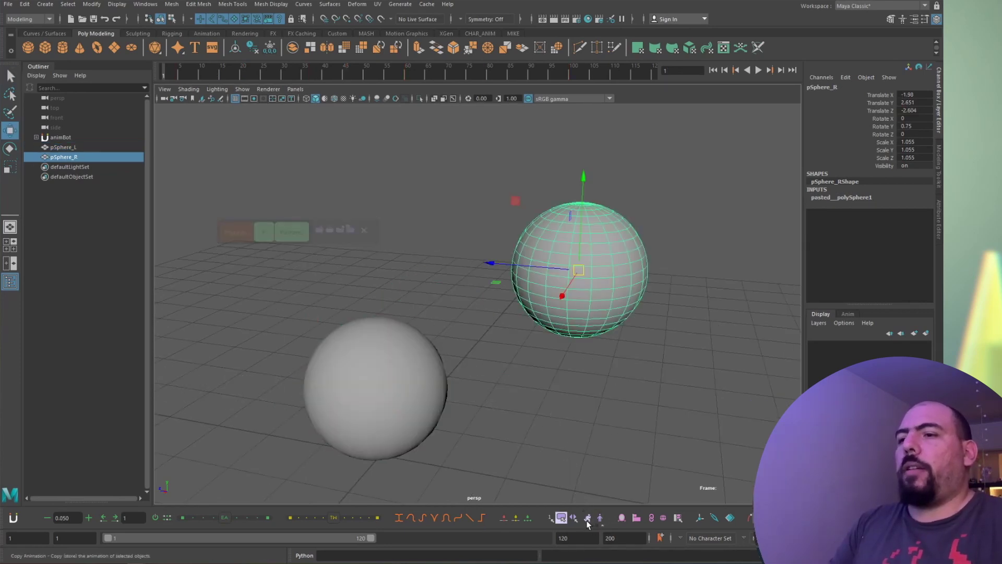
pyautogui.rightClick(587, 524)
pyautogui.click(616, 542)
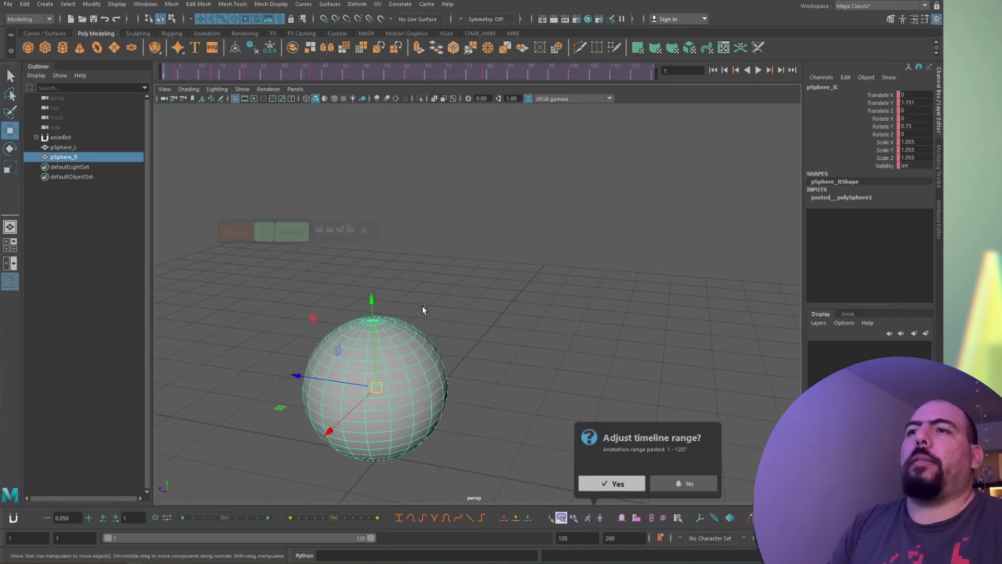
pyautogui.hotkey('alt', 'v')
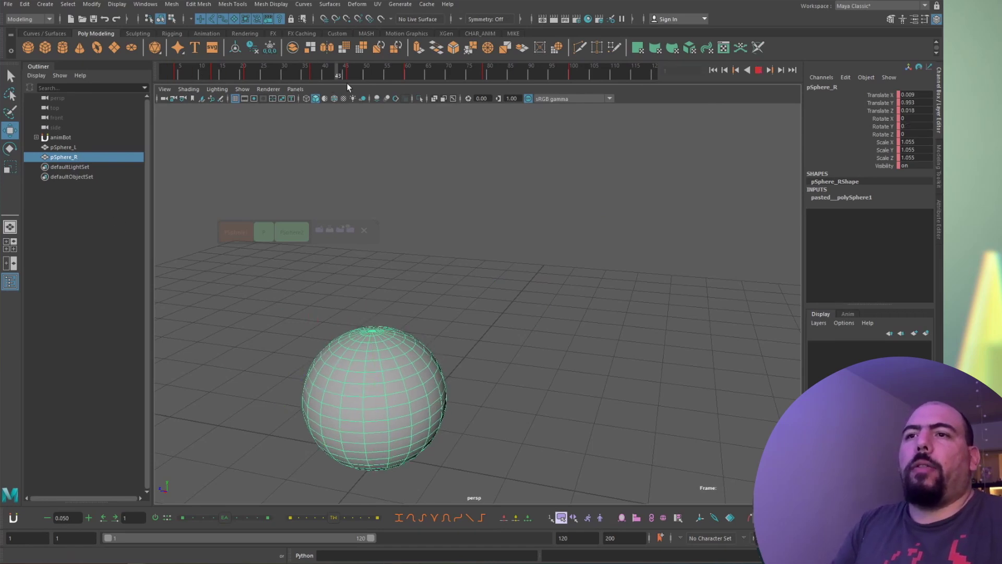
# Step: Select pSphere_L, offset its whole animation with Global Offset to the opposite side of pSphere_R and preview the playback
pyautogui.click(66, 148)
pyautogui.click(61, 137)
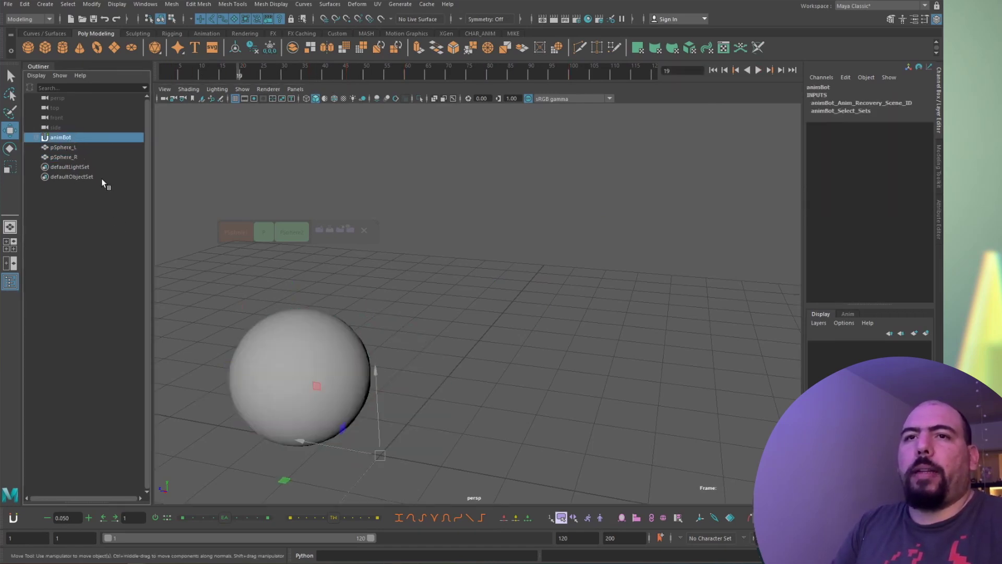
pyautogui.click(66, 148)
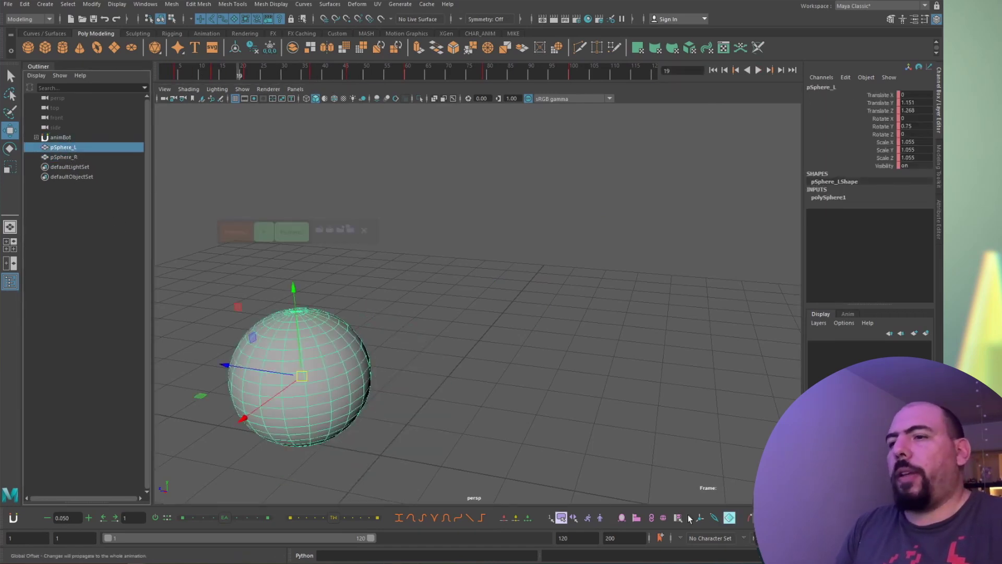
pyautogui.moveTo(300, 374); pyautogui.dragTo(477, 365)
pyautogui.hotkey('alt', 'v')
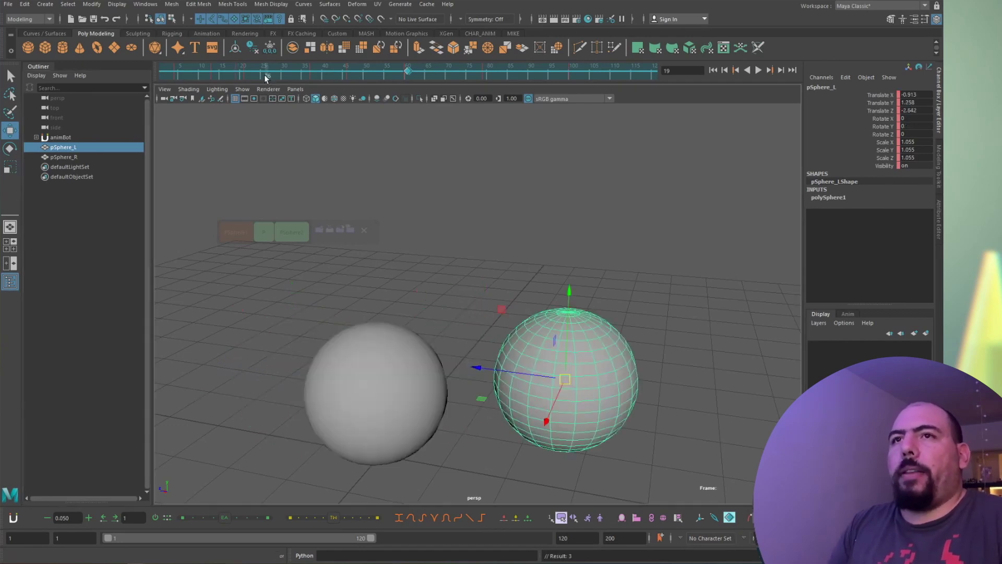
pyautogui.hotkey('alt', 'v')
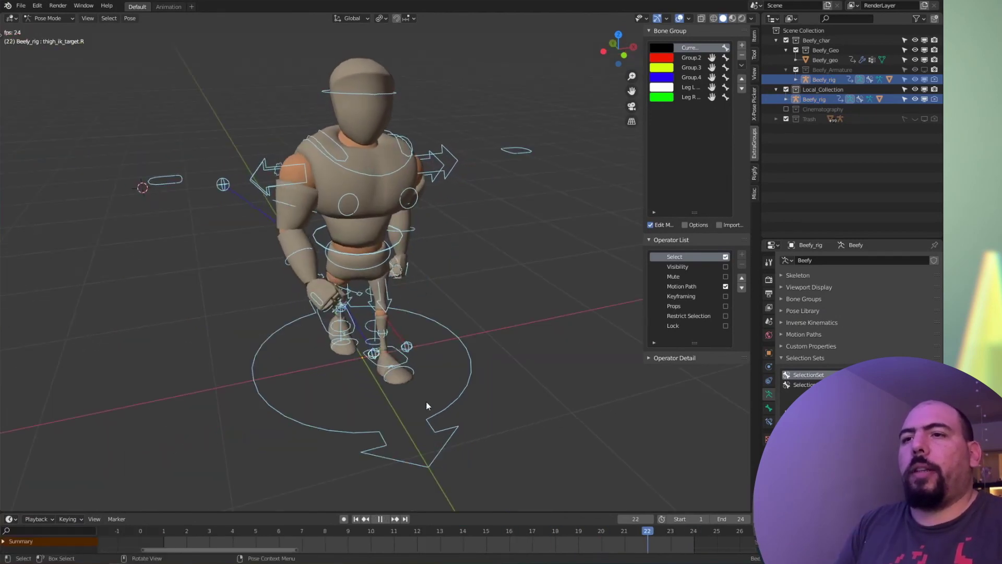
# Step: Switch to Blender, go to frame 7 and select all keyframes of the Beefy_Walk.001 action
pyautogui.moveTo(426, 402); pyautogui.dragTo(392, 377, button='middle')
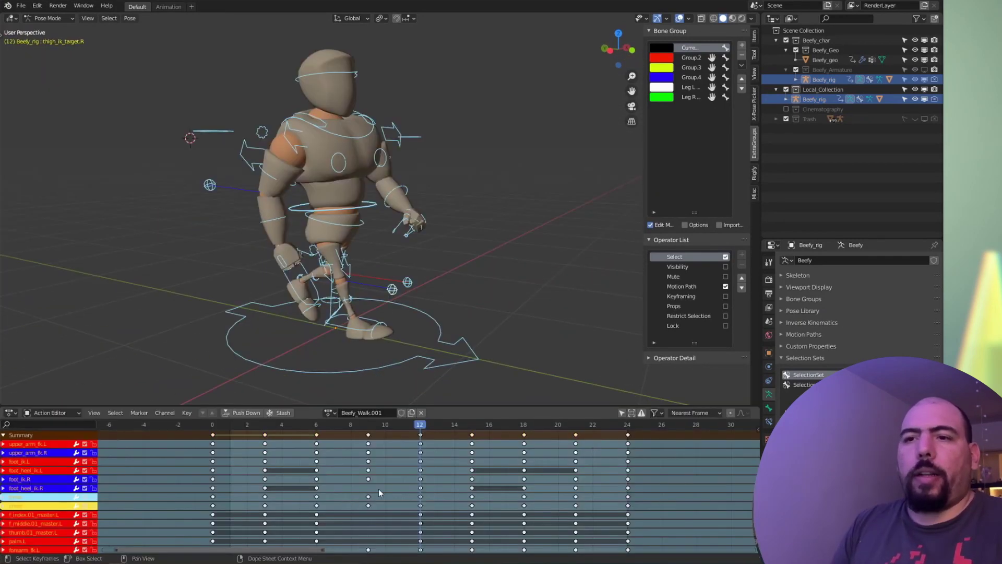
pyautogui.press('Left')
pyautogui.press('Left')
pyautogui.press('Left')
pyautogui.press('Left')
pyautogui.press('Left')
pyautogui.press('a')
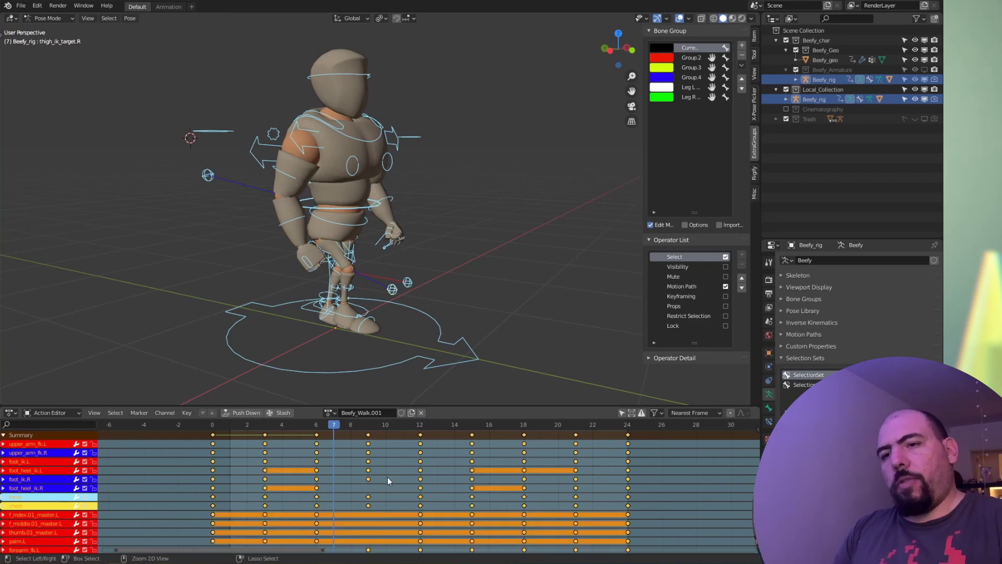
# Step: Open the recent file Beefy_v002.blend, saving the current changes
pyautogui.click(21, 5)
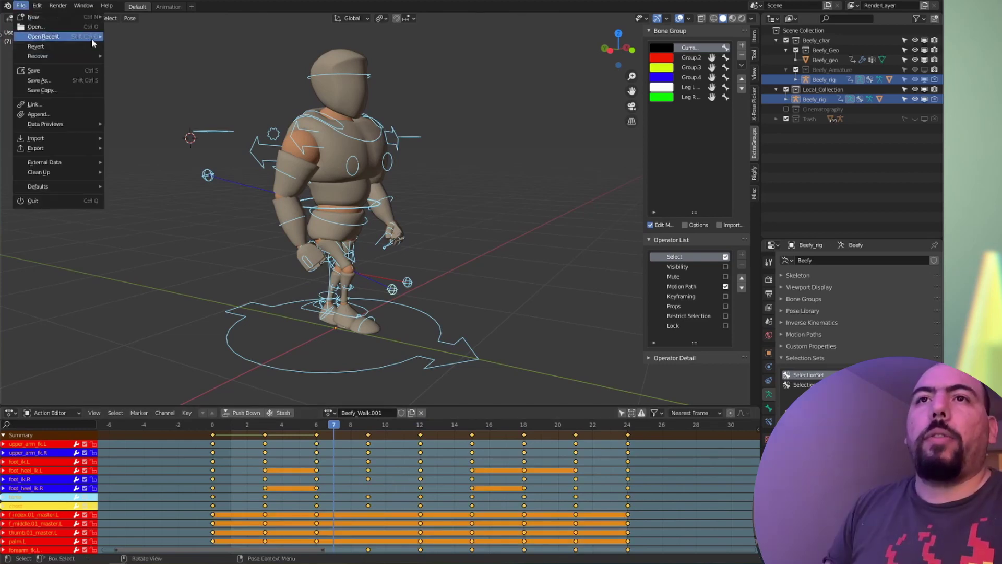
pyautogui.moveTo(47, 36)
pyautogui.click(132, 36)
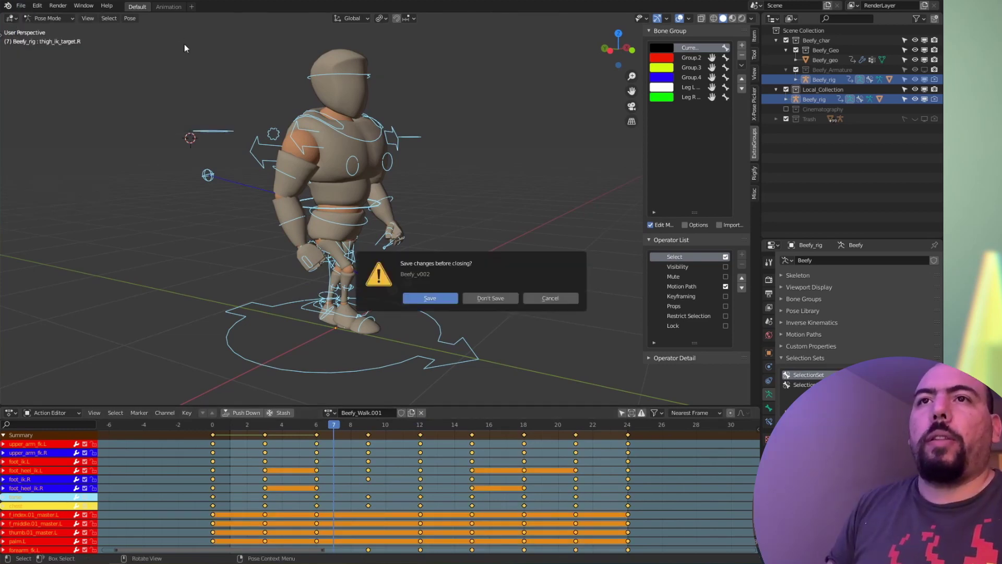
pyautogui.click(449, 301)
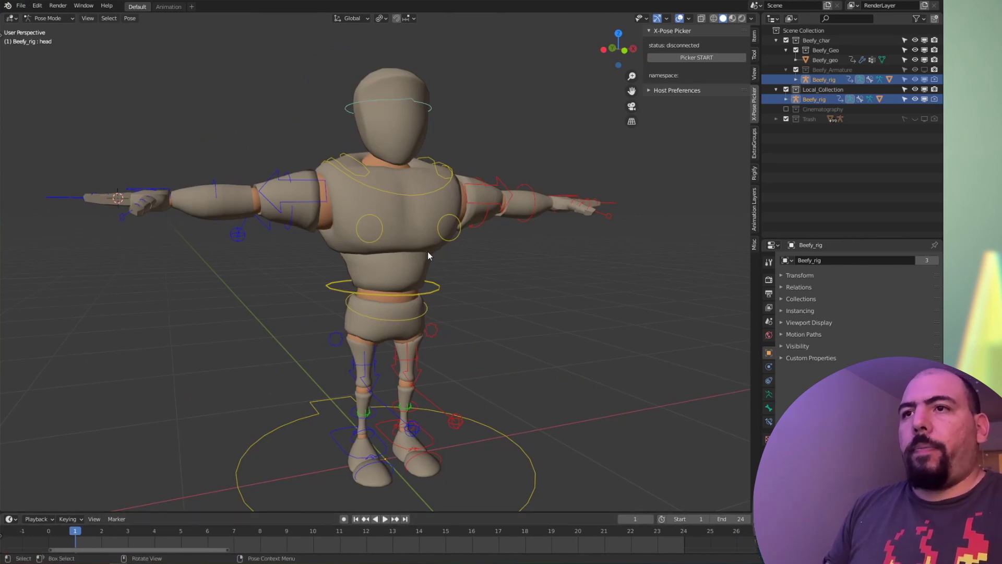
# Step: Select all bones of Beefy_rig, paste the copied walk keyframes at frame 1 and preview the animation
pyautogui.press('a')
pyautogui.hotkey('alt', 'a')
pyautogui.press('a')
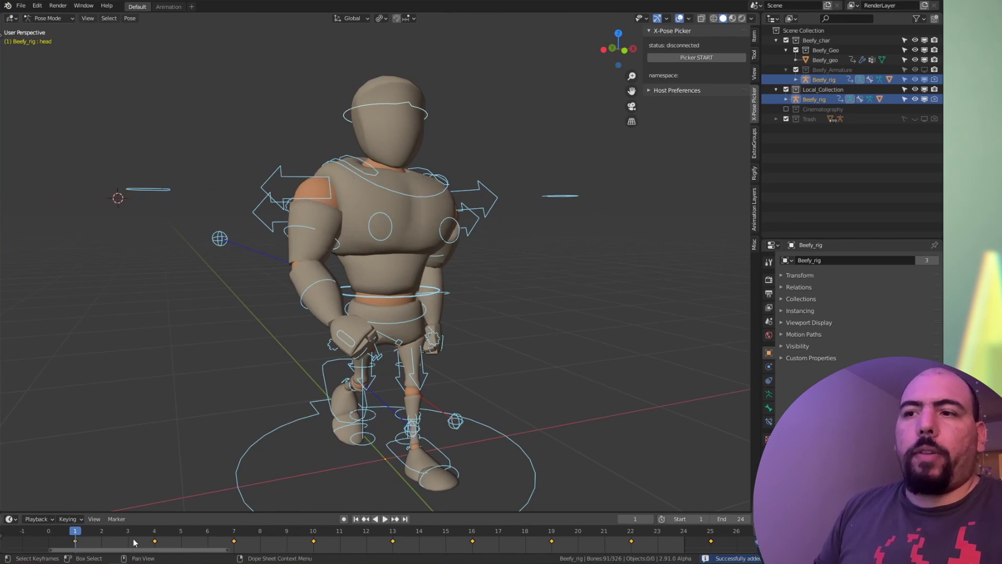
pyautogui.press('space')
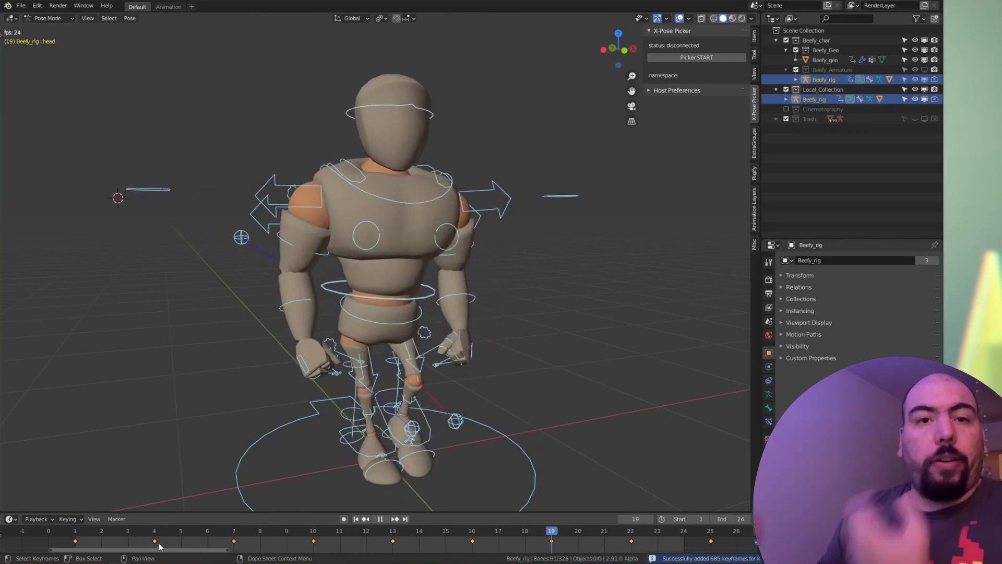
pyautogui.press('Escape')
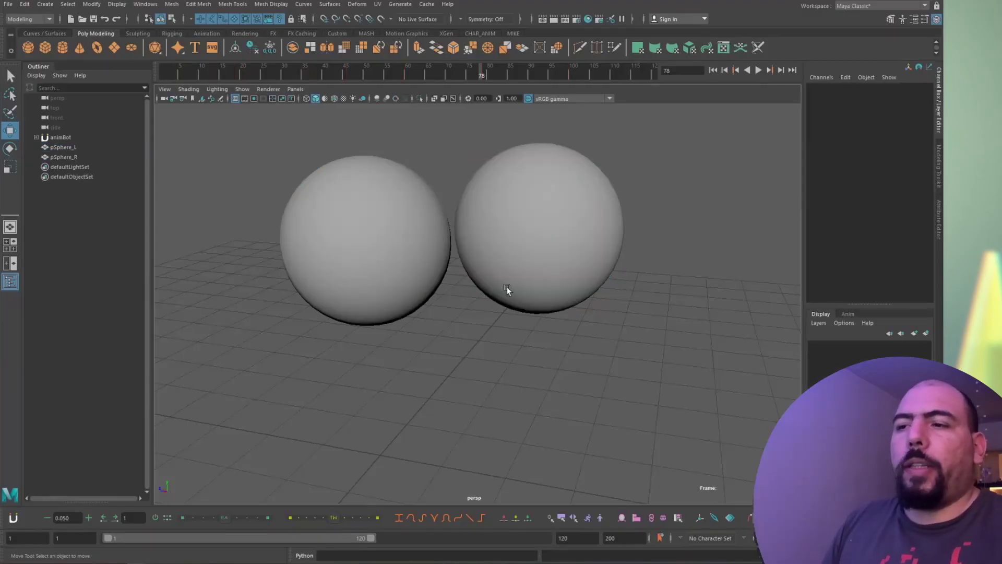
# Step: Select pSphere_L in Maya, switch to the T-posed Blender rig and paste the copied keyframes
pyautogui.click(527, 236)
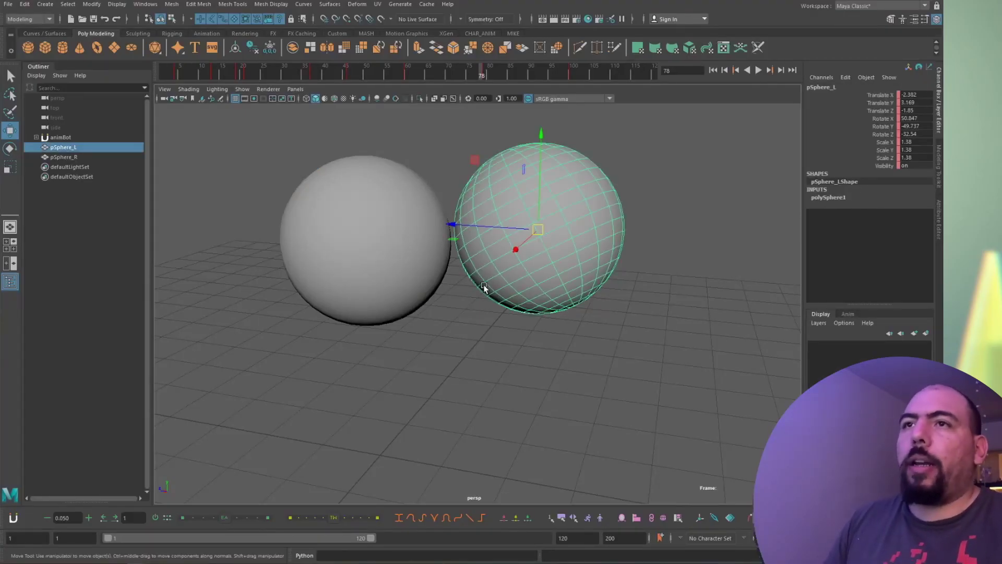
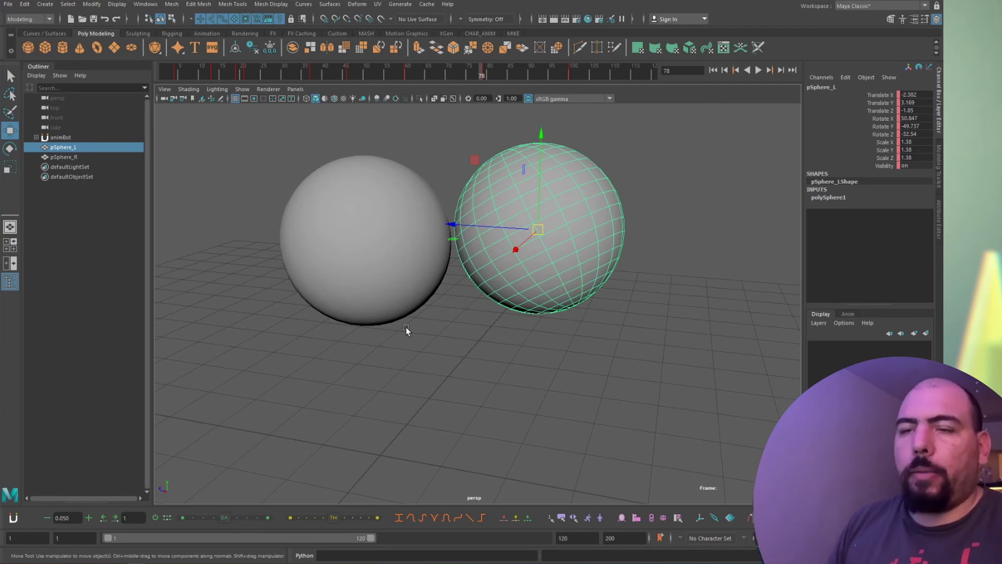
pyautogui.hotkey('alt', 'Tab')
pyautogui.click(462, 240)
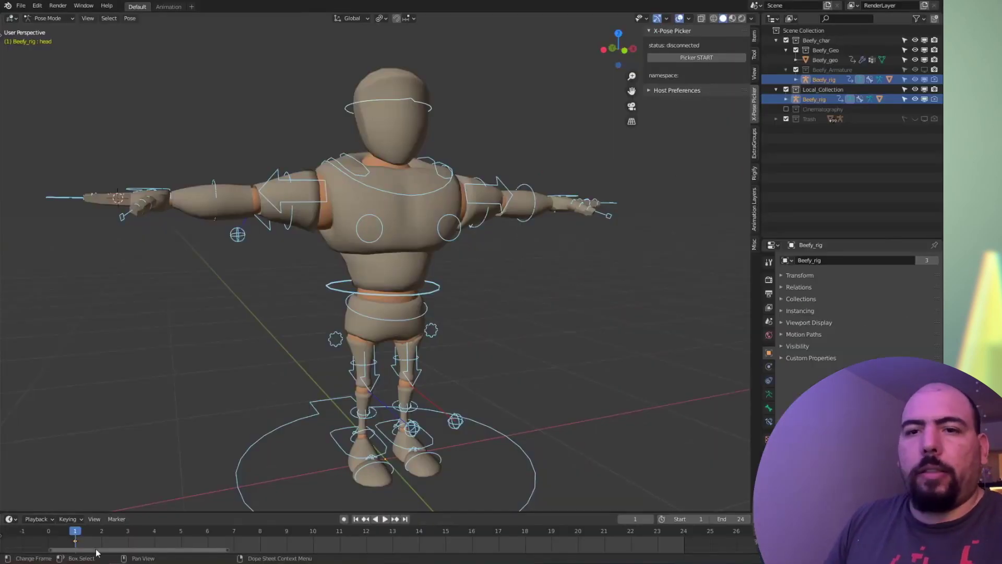
pyautogui.hotkey('ctrl', 'v')
pyautogui.hotkey('alt', 'Tab')
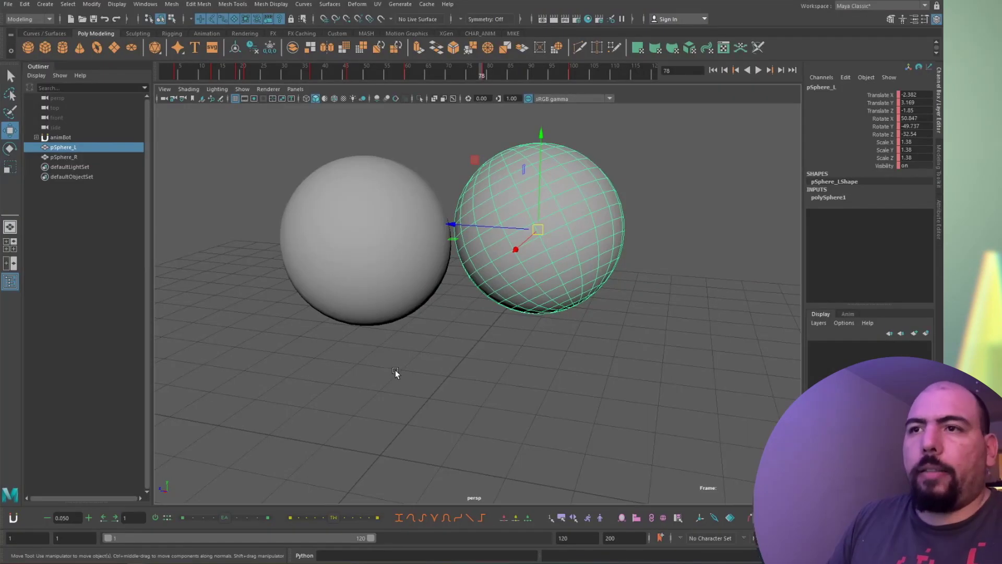
# Step: Switch back to the Blender rig, paste the walk keyframes at frame 1 and scrub through the timeline
pyautogui.hotkey('alt', 'Tab')
pyautogui.hotkey('alt', 'Tab')
pyautogui.click(434, 259)
pyautogui.hotkey('ctrl', 'v')
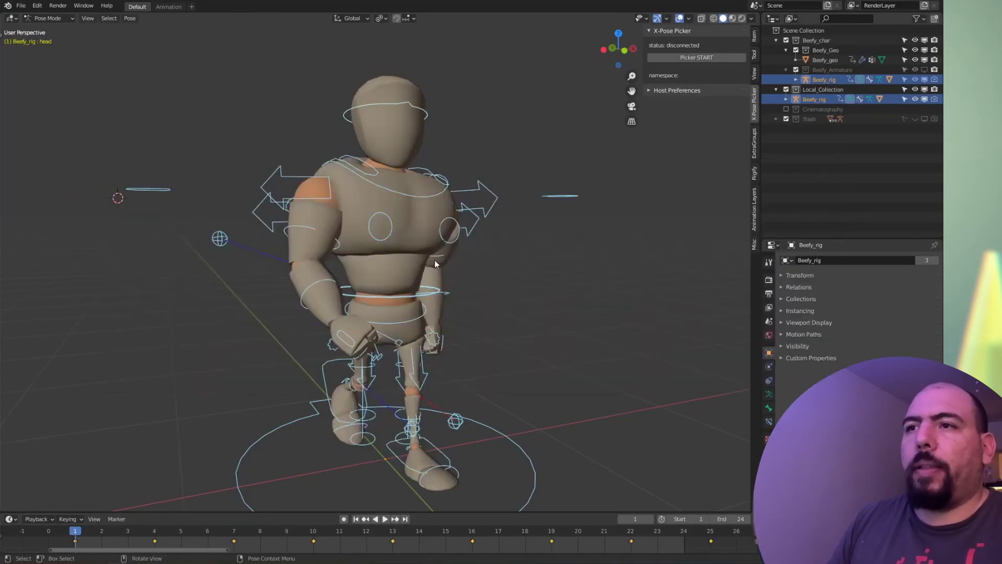
pyautogui.moveTo(225, 533); pyautogui.dragTo(101, 533)
pyautogui.press('v')
pyautogui.click(343, 528)
pyautogui.hotkey('alt', 'Tab')
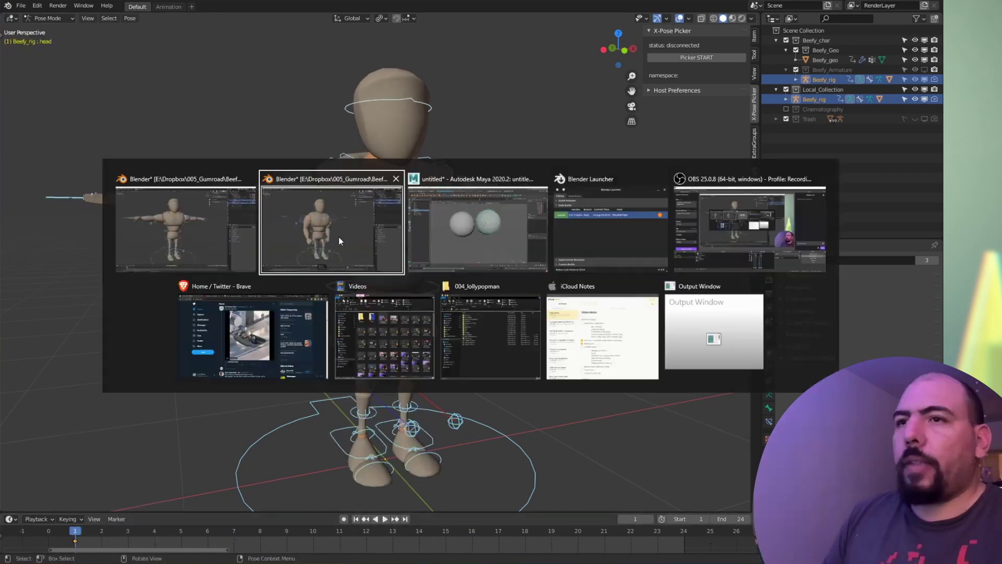
pyautogui.click(21, 5)
pyautogui.moveTo(53, 38)
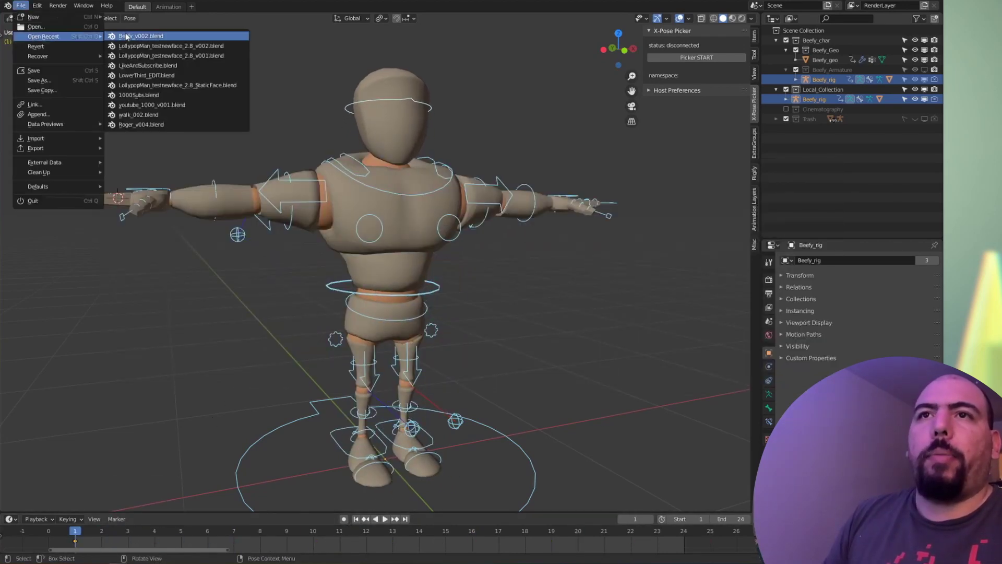
pyautogui.click(156, 43)
pyautogui.click(551, 298)
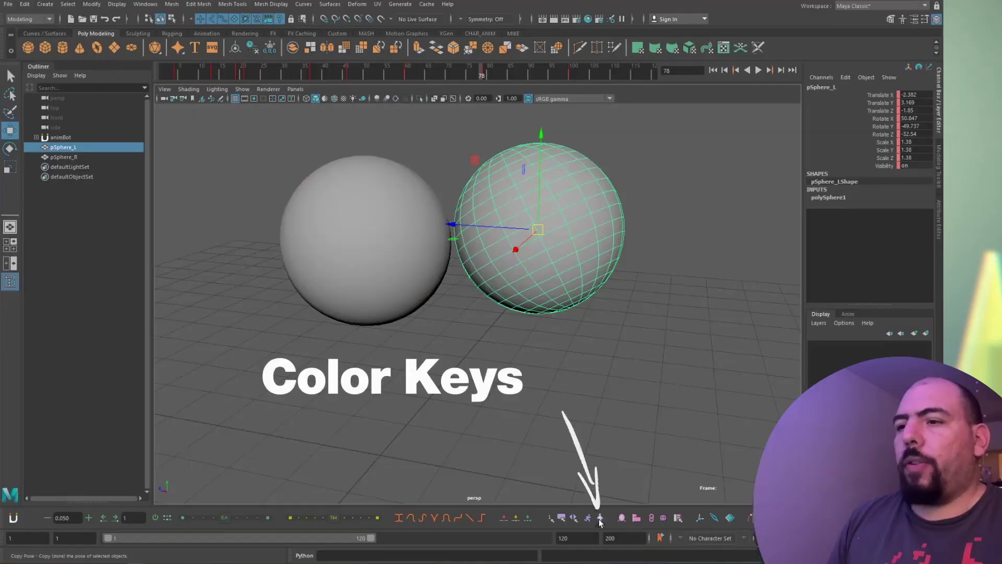
# Step: Switch to Maya, copy the pose of pSphere_R and return the selection to pSphere_L
pyautogui.hotkey('alt', 'Tab')
pyautogui.hotkey('alt', 'Tab')
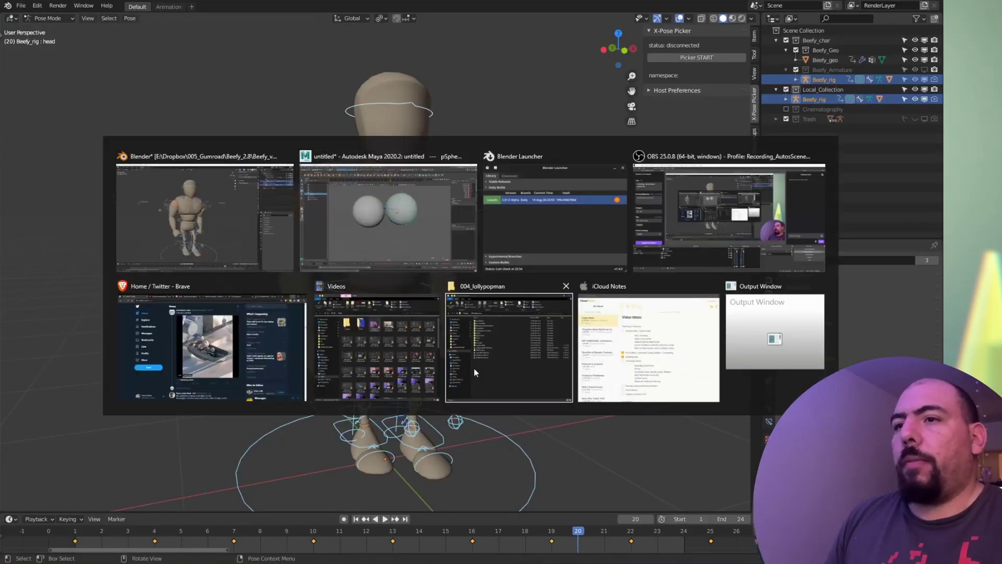
pyautogui.click(380, 236)
pyautogui.click(470, 344)
pyautogui.hotkey('ctrl', 'z')
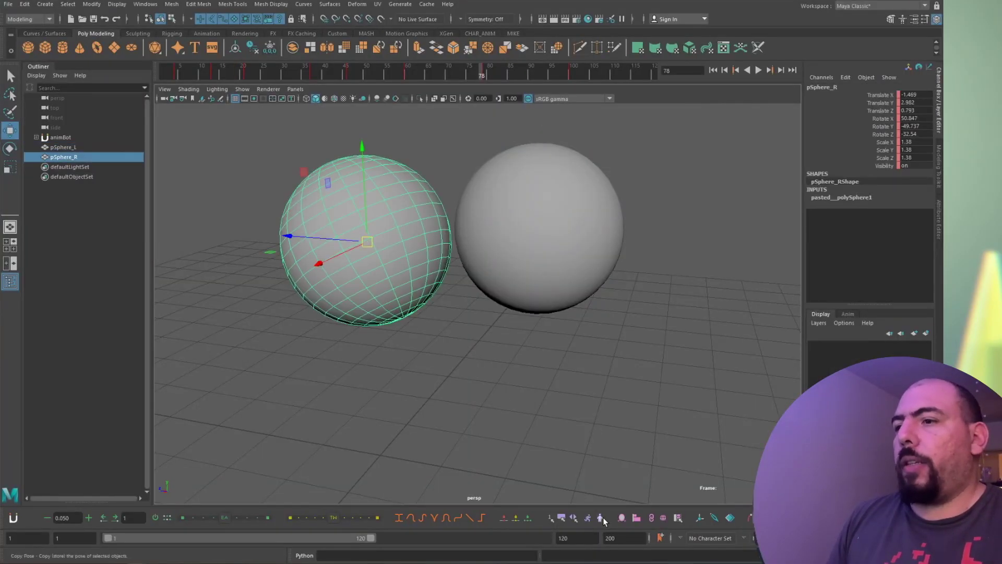
pyautogui.hotkey('ctrl', 'z')
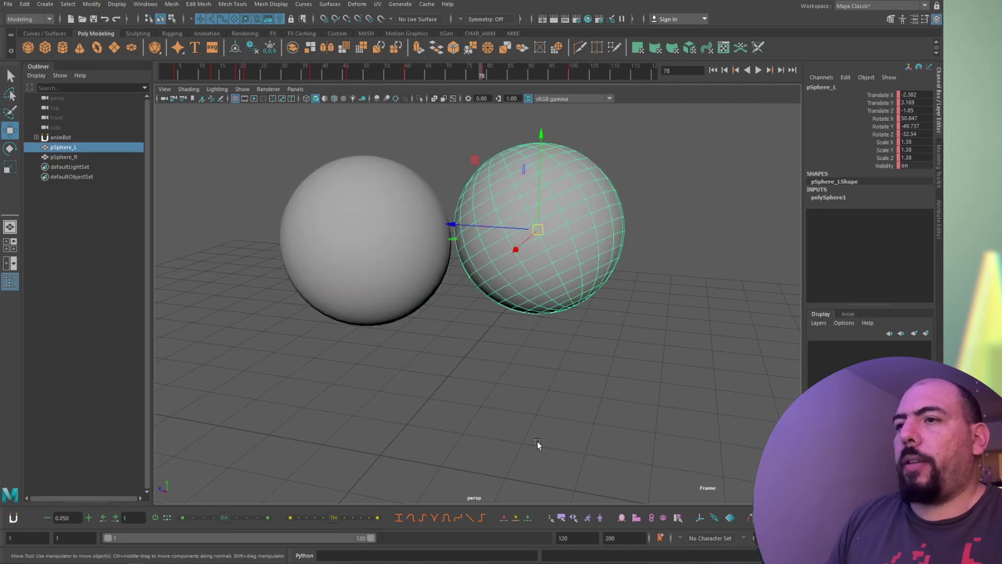
# Step: Undo back to the scene without pSphere_R, paste the copied pose onto pSphere_L with Paste Pose and clear the selection
pyautogui.rightClick(600, 517)
pyautogui.hotkey('ctrl', 'z')
pyautogui.hotkey('ctrl', 'z')
pyautogui.hotkey('ctrl', 'z')
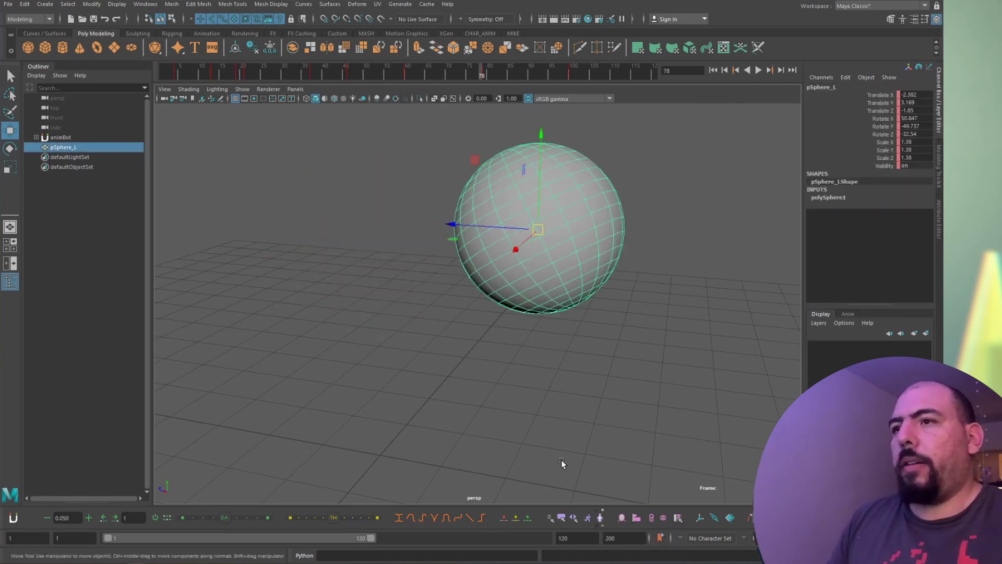
pyautogui.rightClick(601, 517)
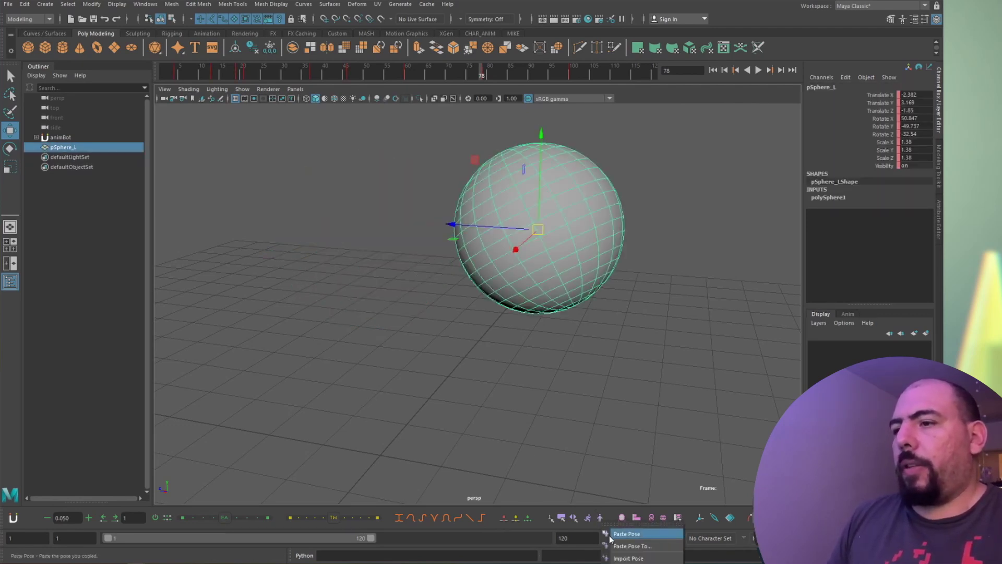
pyautogui.click(623, 531)
pyautogui.click(625, 301)
# Step: Switch to Blender, copy the rig's pose at frame 8 and paste it unflipped at frame 24
pyautogui.hotkey('alt', 'Tab')
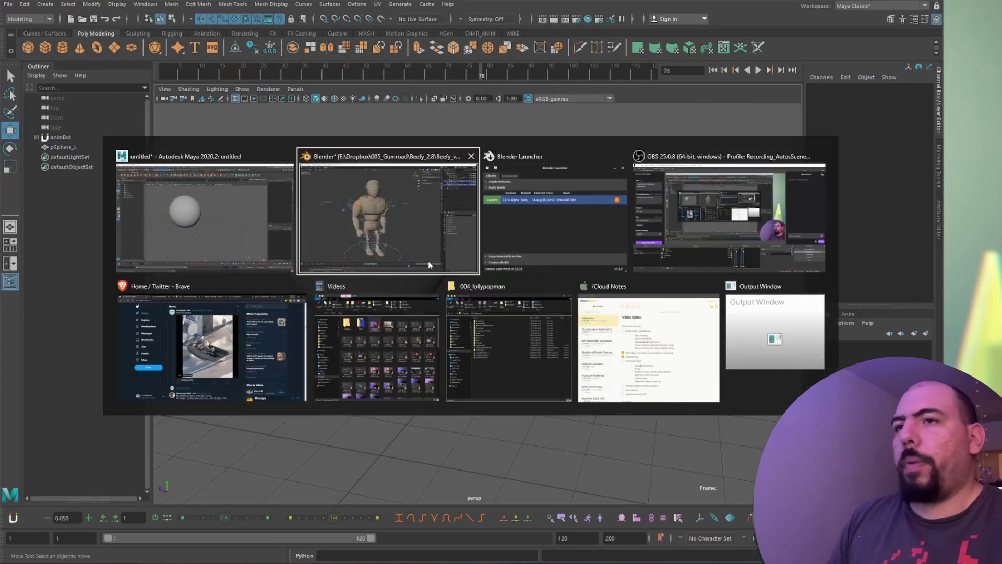
pyautogui.moveTo(366, 417); pyautogui.dragTo(439, 480, button='middle')
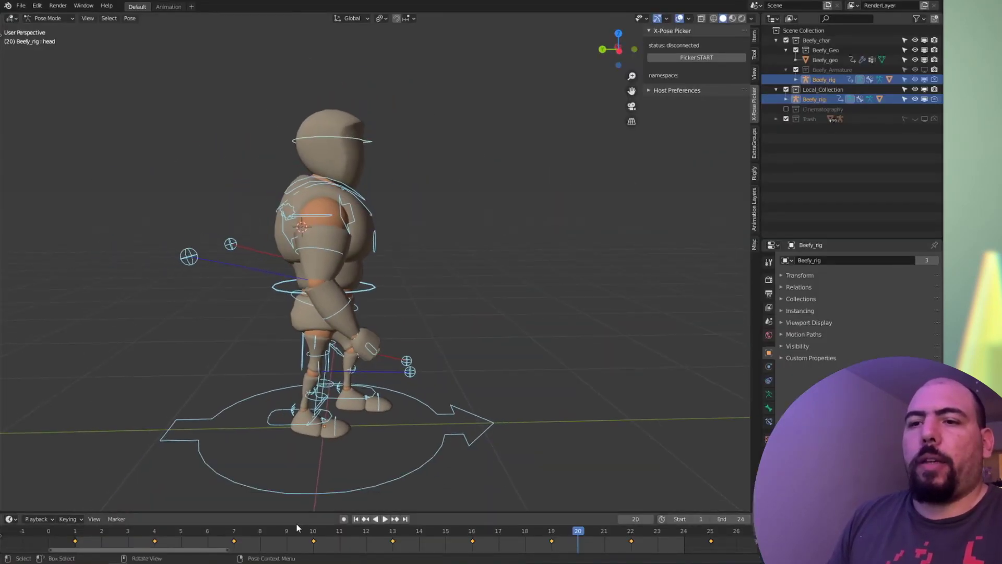
pyautogui.click(260, 530)
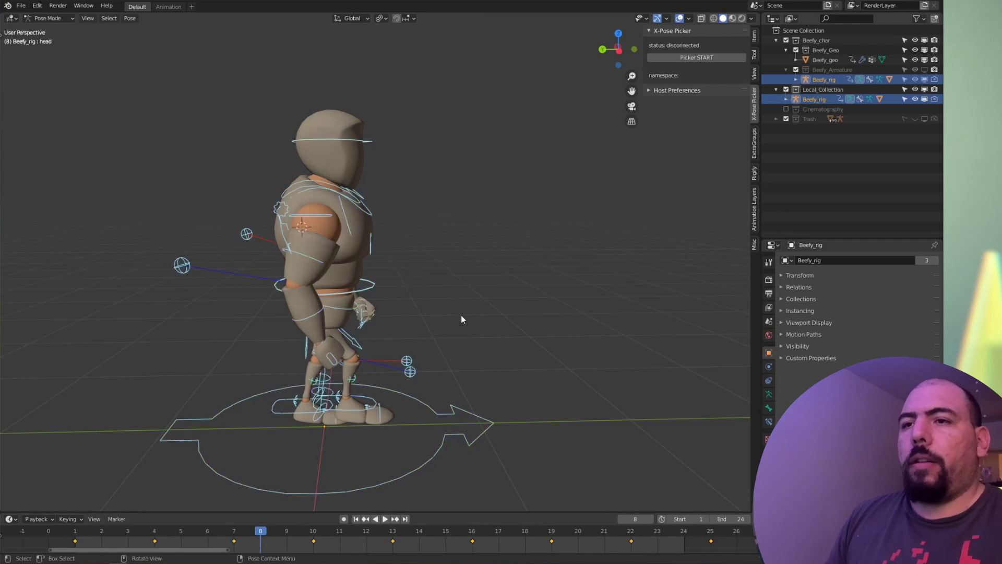
pyautogui.click(676, 531)
pyautogui.hotkey('ctrl', 'shift', 'v')
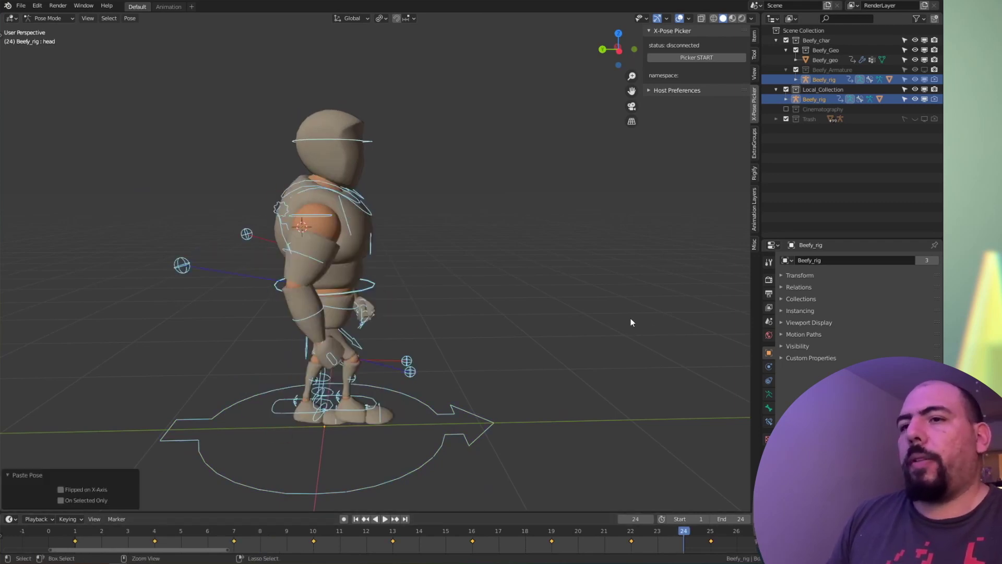
pyautogui.moveTo(624, 331); pyautogui.dragTo(569, 331, button='middle')
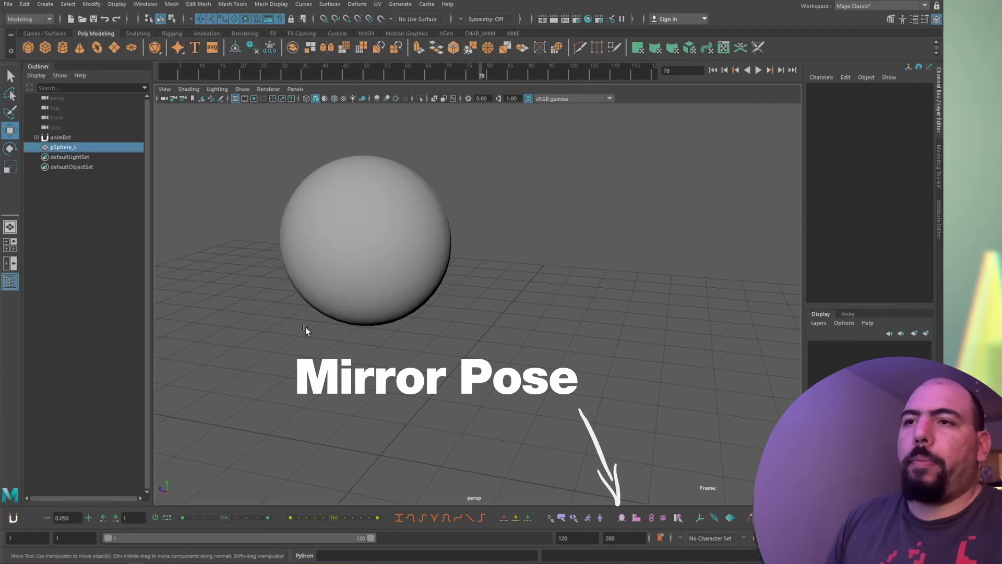
# Step: Select pSphere_L, switch to Blender, return the rig to Pose Mode and paste the copied pose flipped
pyautogui.click(319, 300)
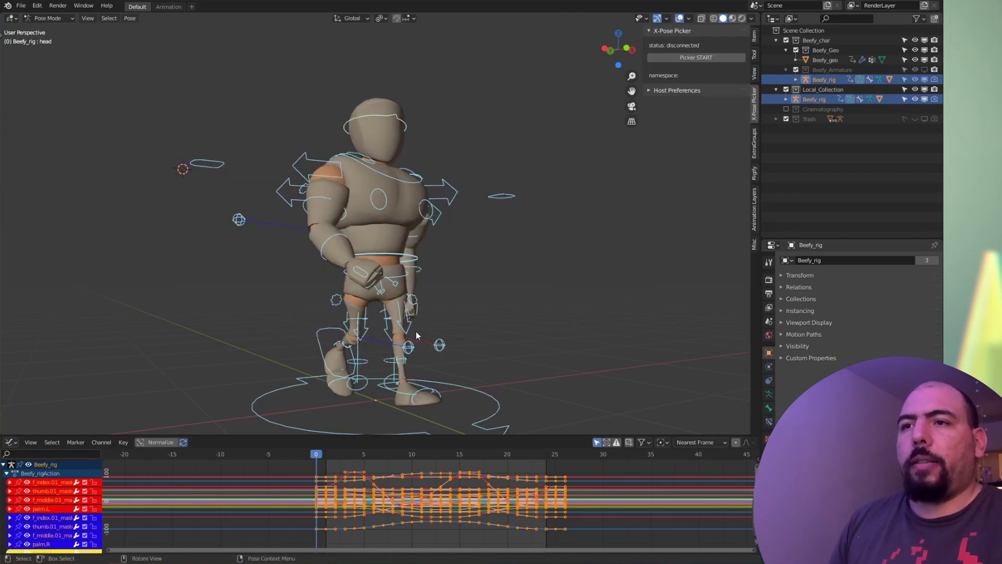
pyautogui.hotkey('ctrl', 'Tab')
pyautogui.click(257, 339)
pyautogui.hotkey('ctrl', 'Tab')
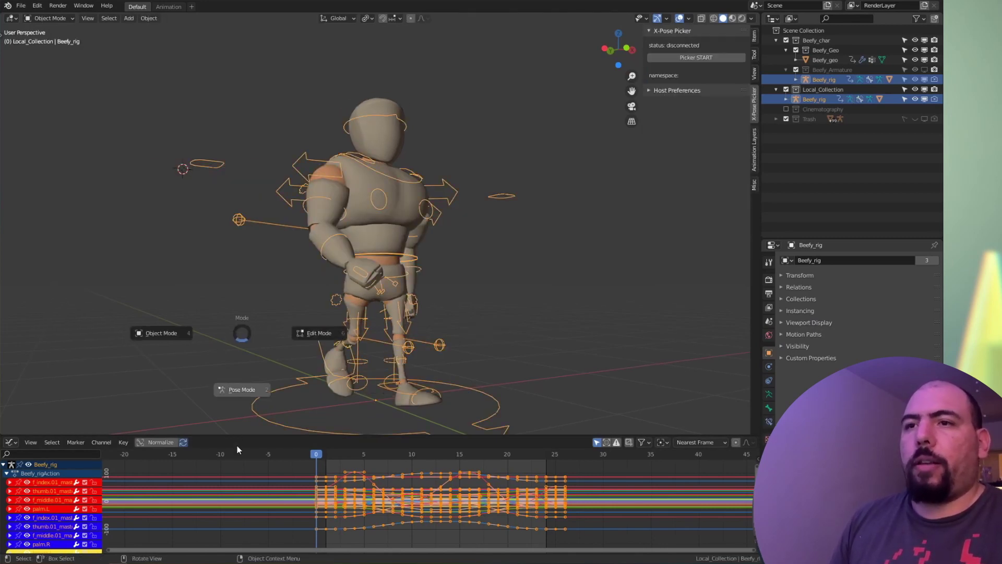
pyautogui.click(238, 443)
pyautogui.hotkey('ctrl', 'shift', 'v')
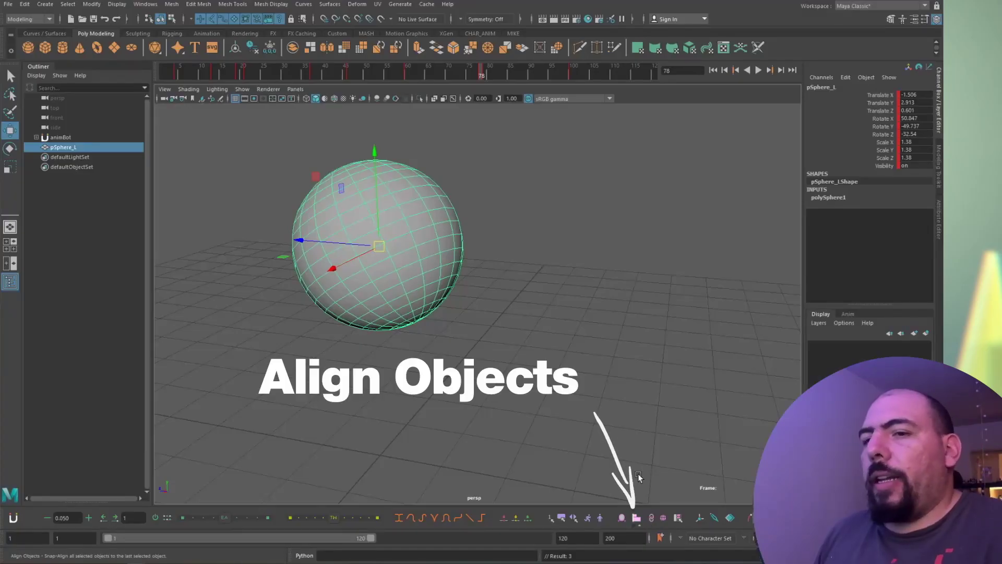
# Step: Switch to the Maya scene with two cones, tip pCone1 over onto its side and scale it down uniformly
pyautogui.moveTo(613, 326); pyautogui.dragTo(577, 300)
pyautogui.click(382, 306)
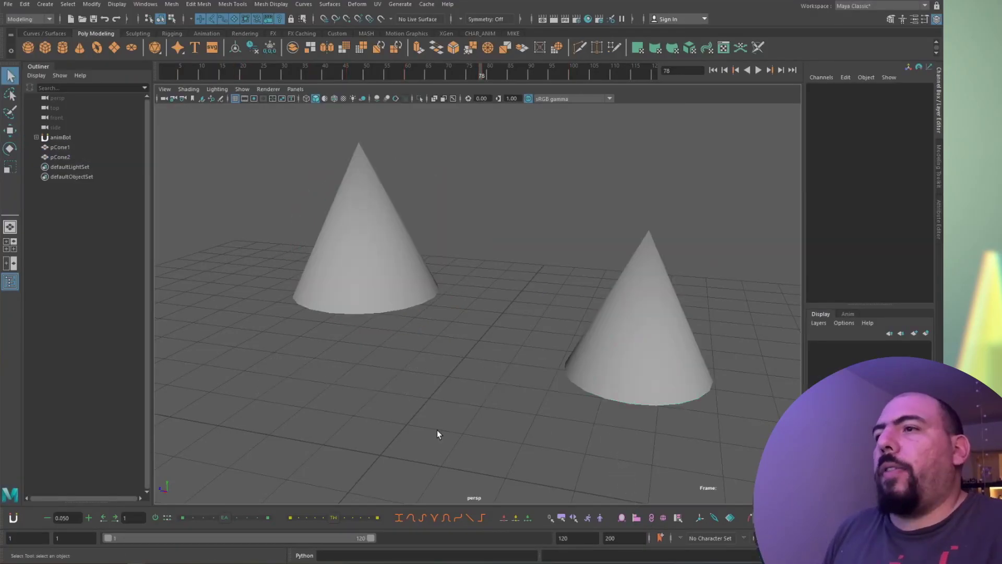
pyautogui.click(396, 301)
pyautogui.press('e')
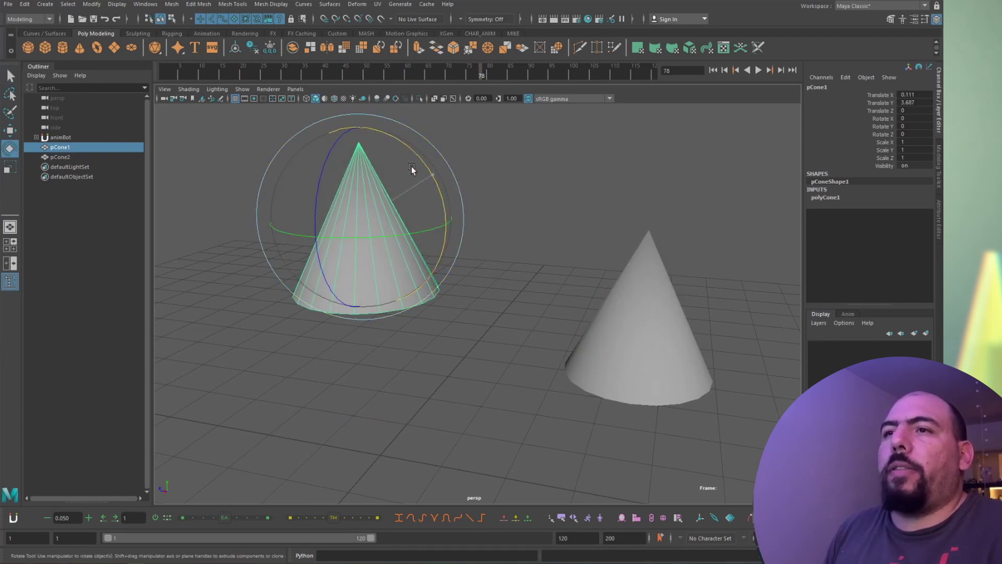
pyautogui.moveTo(412, 168); pyautogui.dragTo(285, 250)
pyautogui.press('e')
pyautogui.moveTo(375, 265); pyautogui.dragTo(460, 250)
# Step: Snap pCone2 onto pCone1 with Align Objects and examine the overlap in see-through display
pyautogui.press('q')
pyautogui.moveTo(591, 284); pyautogui.dragTo(731, 326)
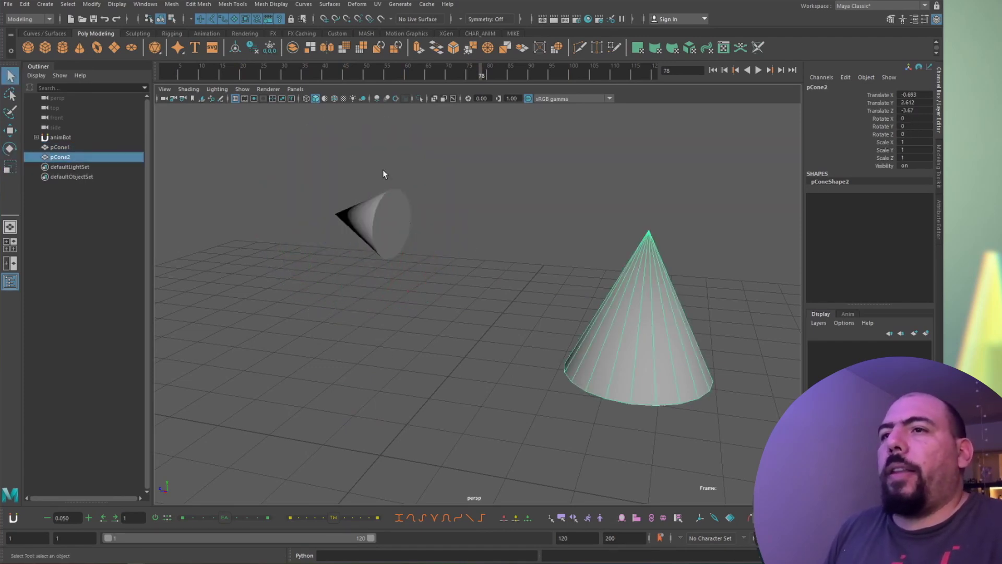
pyautogui.keyDown('shift'); pyautogui.moveTo(384, 171); pyautogui.dragTo(398, 235); pyautogui.keyUp('shift')
pyautogui.click(636, 519)
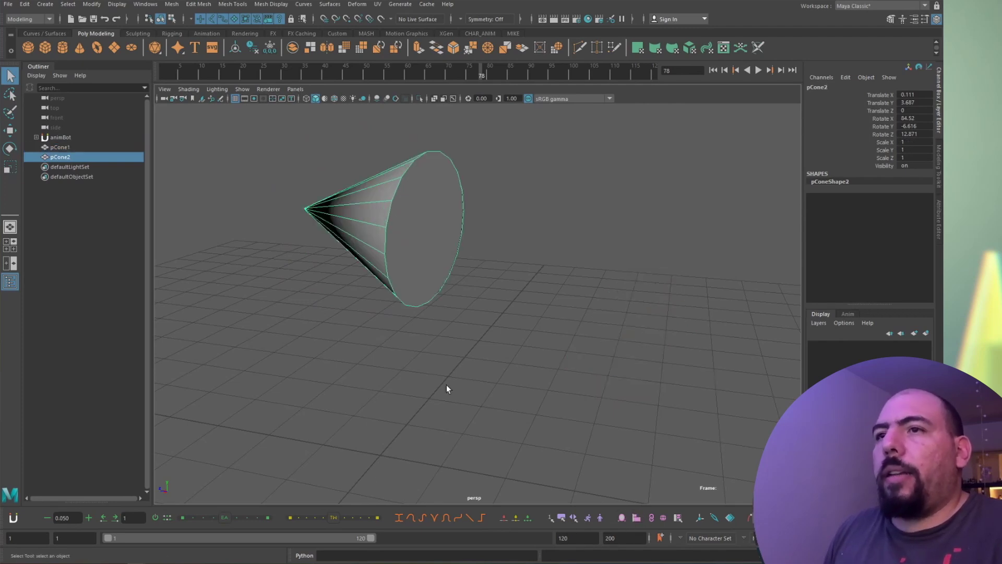
pyautogui.press('4')
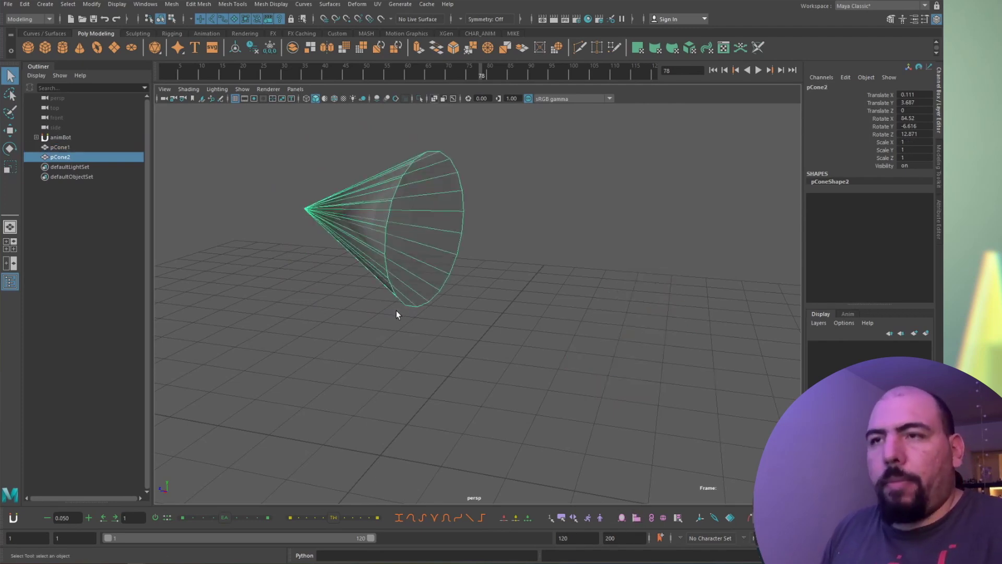
pyautogui.keyDown('alt'); pyautogui.moveTo(362, 315); pyautogui.dragTo(404, 354); pyautogui.keyUp('alt')
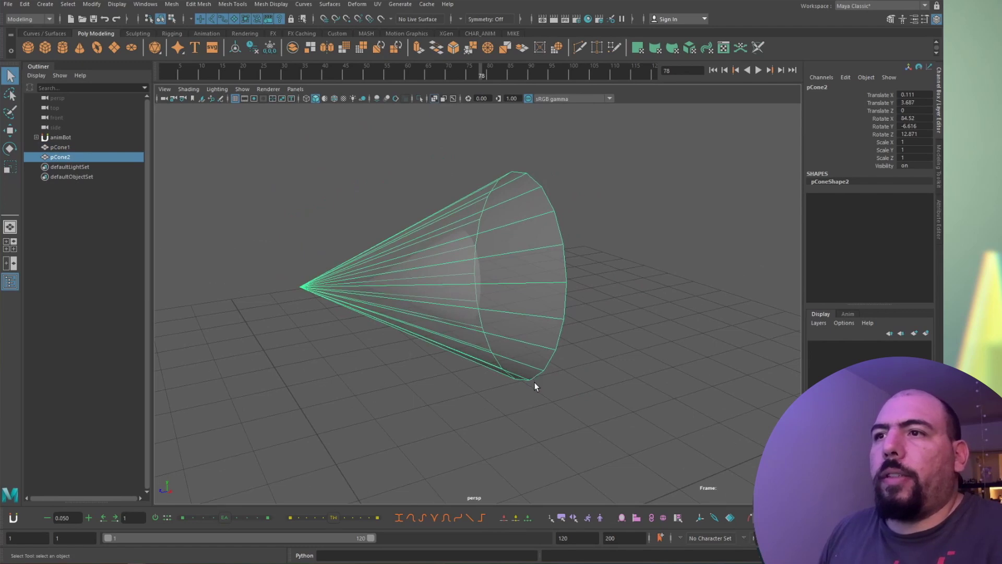
pyautogui.keyDown('alt'); pyautogui.moveTo(534, 382); pyautogui.dragTo(484, 414); pyautogui.keyUp('alt')
pyautogui.click(447, 342)
pyautogui.click(421, 264)
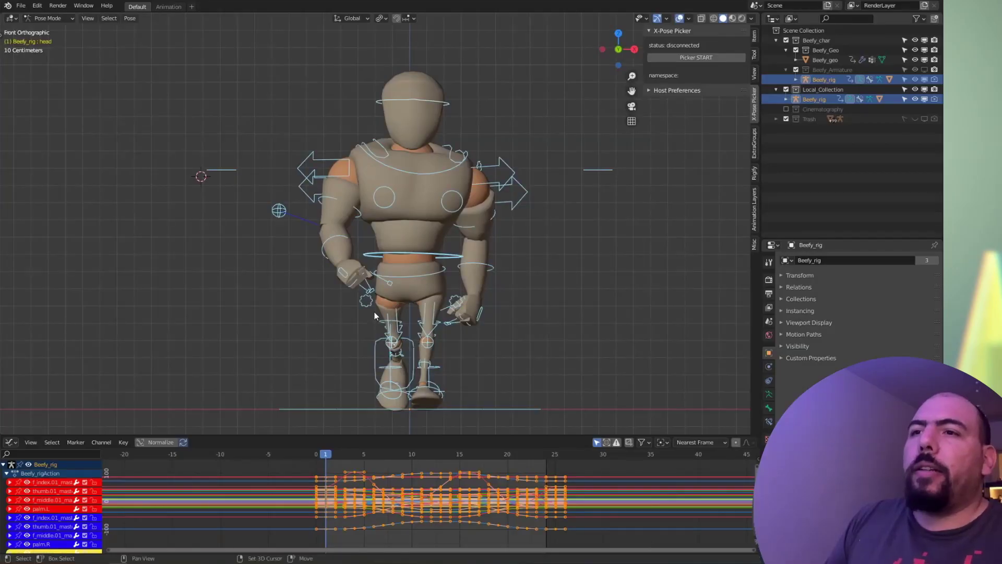
# Step: Switch to Blender, paste two cones in Object Mode and snap Cone.001 onto Cone with Selection to Active
pyautogui.moveTo(374, 312); pyautogui.dragTo(438, 309, button='middle')
pyautogui.hotkey('ctrl', 'Tab')
pyautogui.moveTo(304, 294); pyautogui.dragTo(275, 290, button='middle')
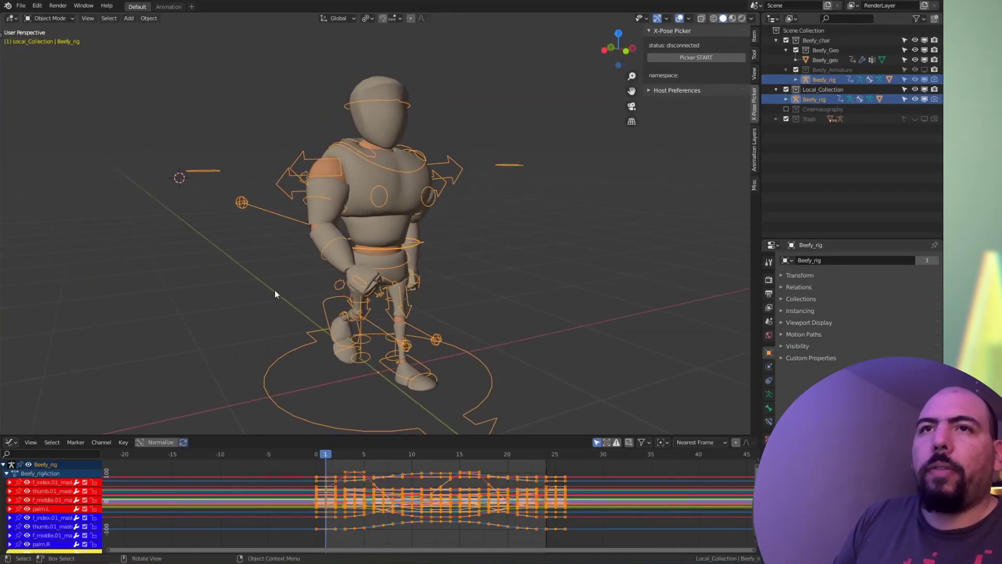
pyautogui.hotkey('ctrl', 'v')
pyautogui.hotkey('shift', 's')
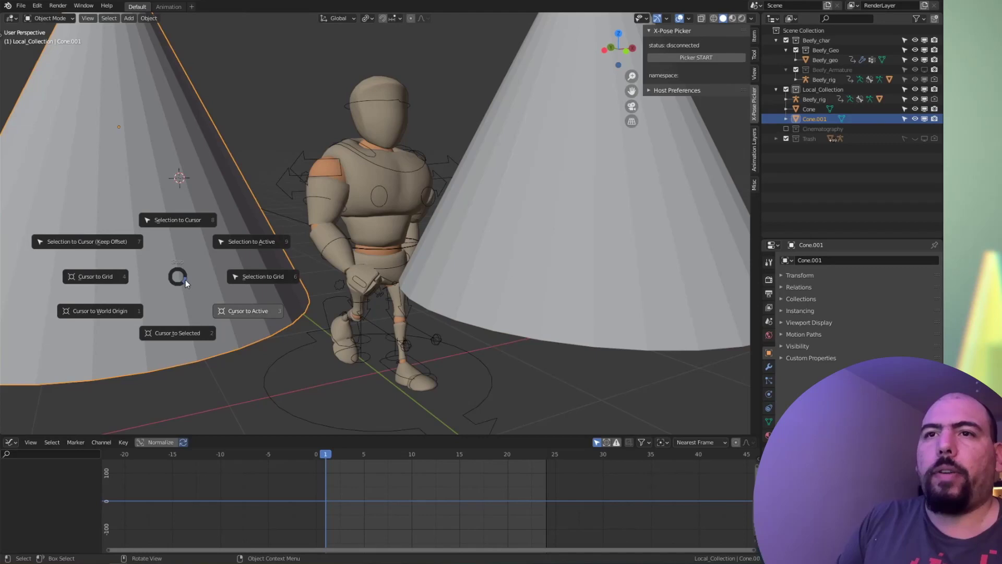
pyautogui.click(225, 245)
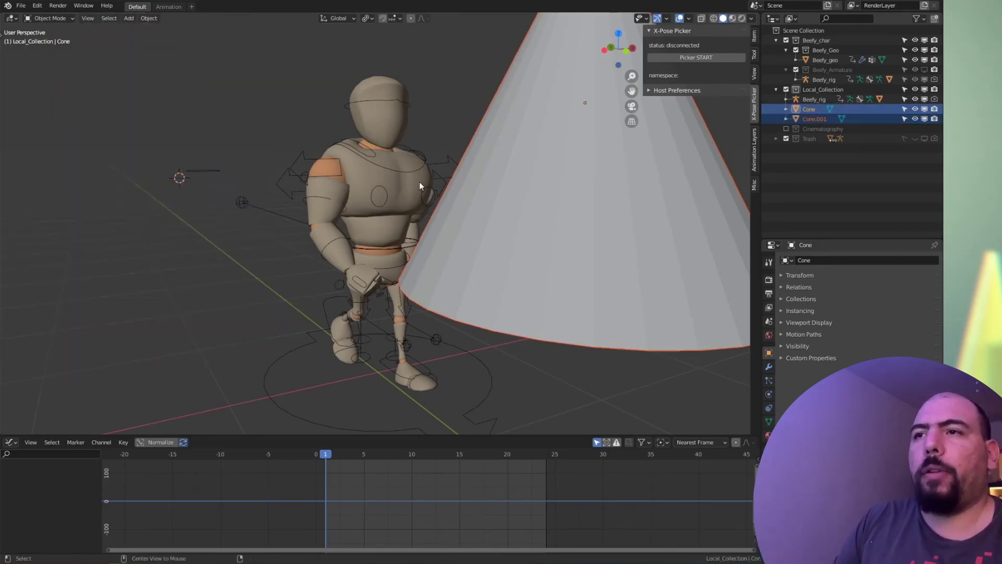
# Step: Hide the viewport overlays, turn on X-ray and move the two snapped cones together
pyautogui.hotkey('shift', 'alt', 'z')
pyautogui.hotkey('alt', 'z')
pyautogui.keyDown('shift'); pyautogui.moveTo(441, 185); pyautogui.dragTo(125, 251, button='middle'); pyautogui.keyUp('shift')
pyautogui.press('g')
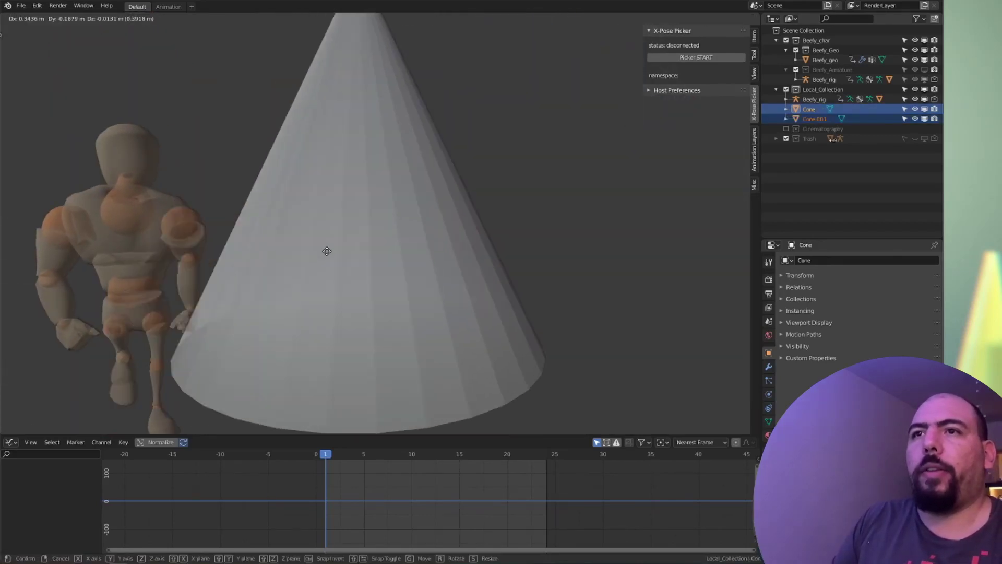
# Step: Rotate one of the two overlapping cones and align both to the Global transform orientation
pyautogui.rightClick(335, 258)
pyautogui.hotkey('shift', 'alt', 'z')
pyautogui.keyDown('ctrl'); pyautogui.moveTo(365, 229); pyautogui.dragTo(361, 207, button='middle'); pyautogui.keyUp('ctrl')
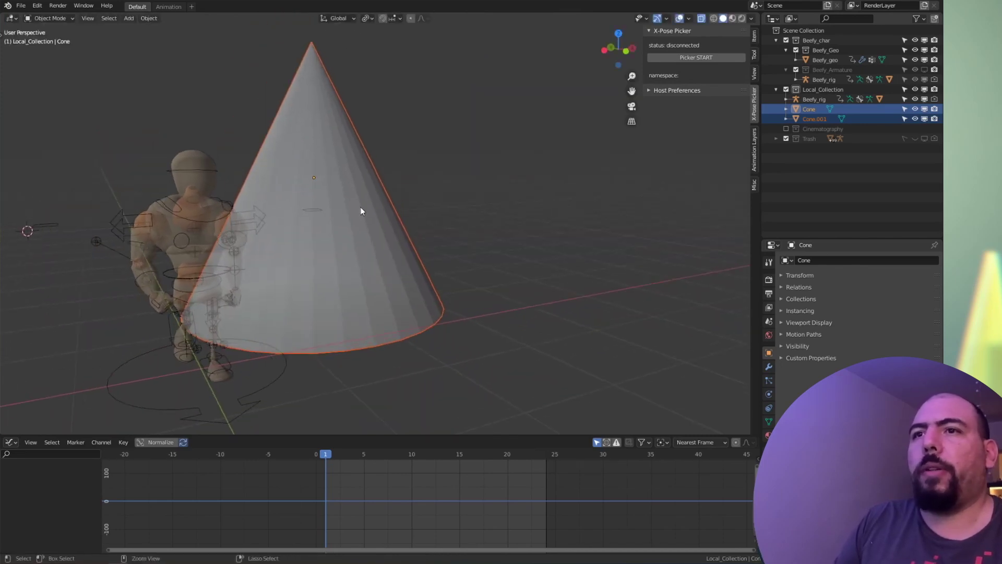
pyautogui.hotkey('alt', 'a')
pyautogui.click(365, 225)
pyautogui.press('r')
pyautogui.click(386, 264)
pyautogui.keyDown('shift'); pyautogui.click(386, 264); pyautogui.keyUp('shift')
pyautogui.click(149, 19)
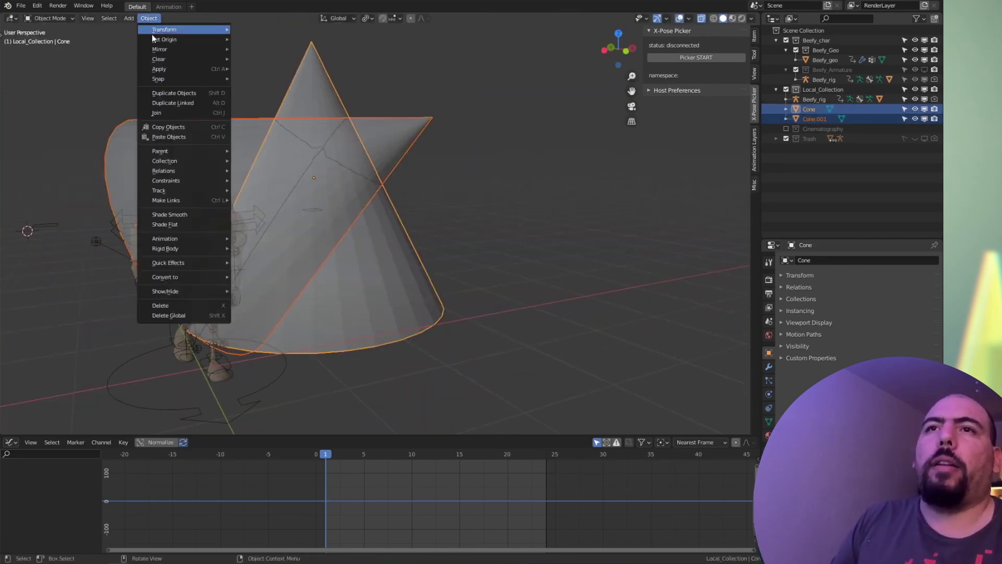
pyautogui.moveTo(156, 29)
pyautogui.click(310, 130)
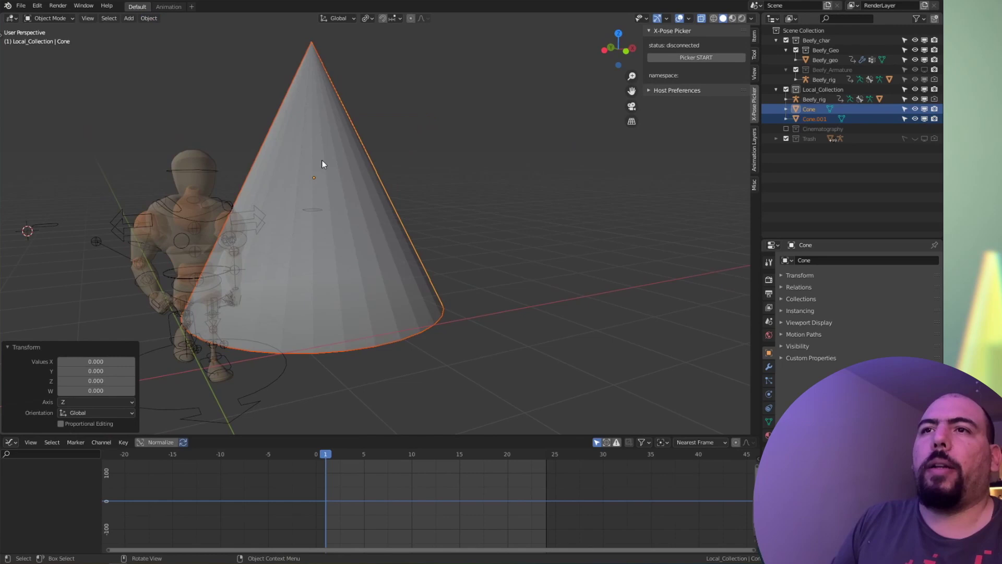
# Step: Undo the cone edits back to before both cones were added
pyautogui.click(149, 19)
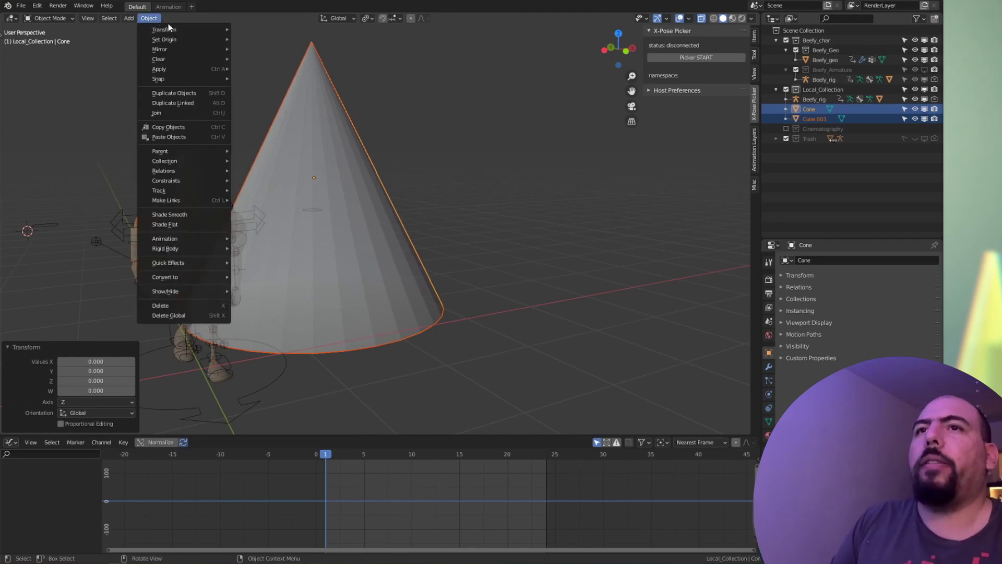
pyautogui.press('Escape')
pyautogui.hotkey('ctrl', 'z')
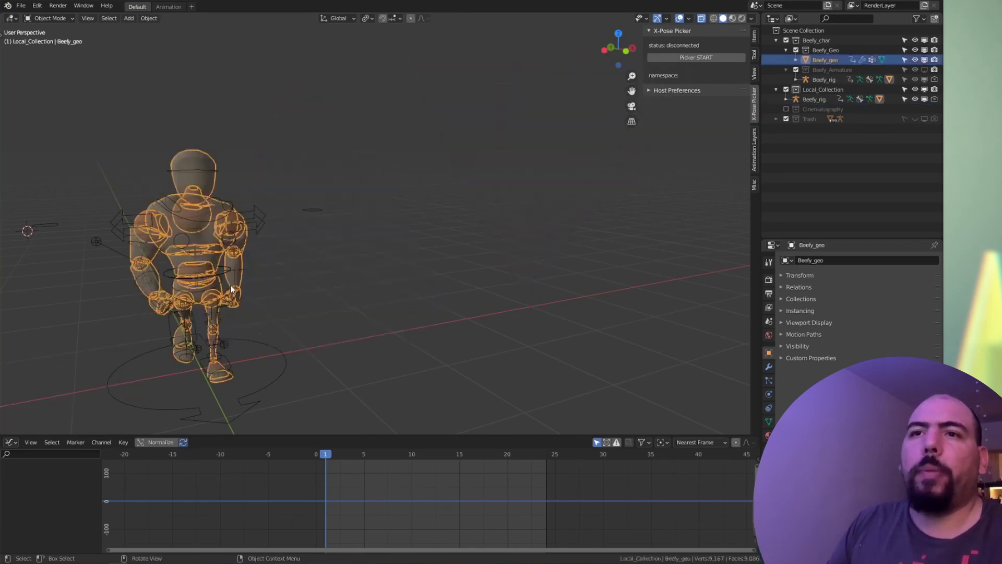
# Step: Select the Beefy_rig armature and put it in Pose Mode with its controls deselected and X-ray off
pyautogui.hotkey('ctrl', 'Tab')
pyautogui.click(80, 289)
pyautogui.click(224, 274)
pyautogui.hotkey('ctrl', 'Tab')
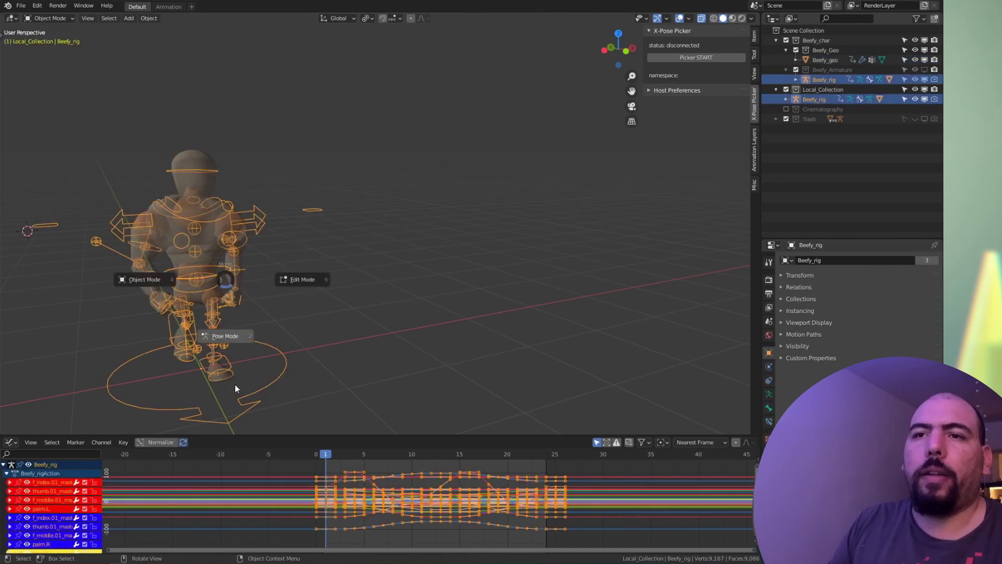
pyautogui.click(234, 385)
pyautogui.keyDown('shift'); pyautogui.moveTo(206, 268); pyautogui.dragTo(294, 249, button='middle'); pyautogui.keyUp('shift')
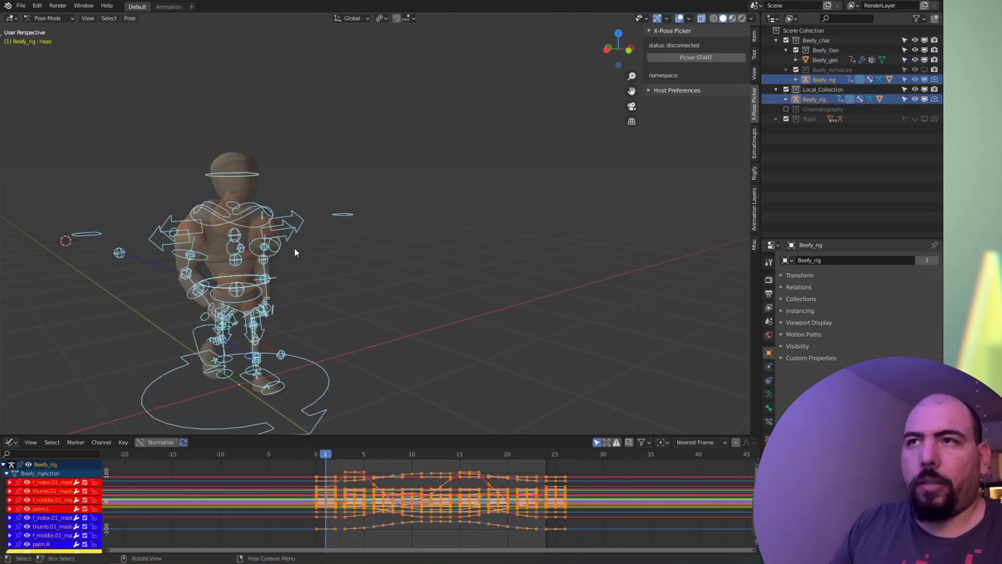
pyautogui.hotkey('ctrl', 'Tab')
pyautogui.click(356, 208)
pyautogui.hotkey('ctrl', 'Tab')
pyautogui.moveTo(264, 215); pyautogui.dragTo(237, 273, button='middle')
pyautogui.moveTo(317, 225); pyautogui.dragTo(377, 212, button='middle')
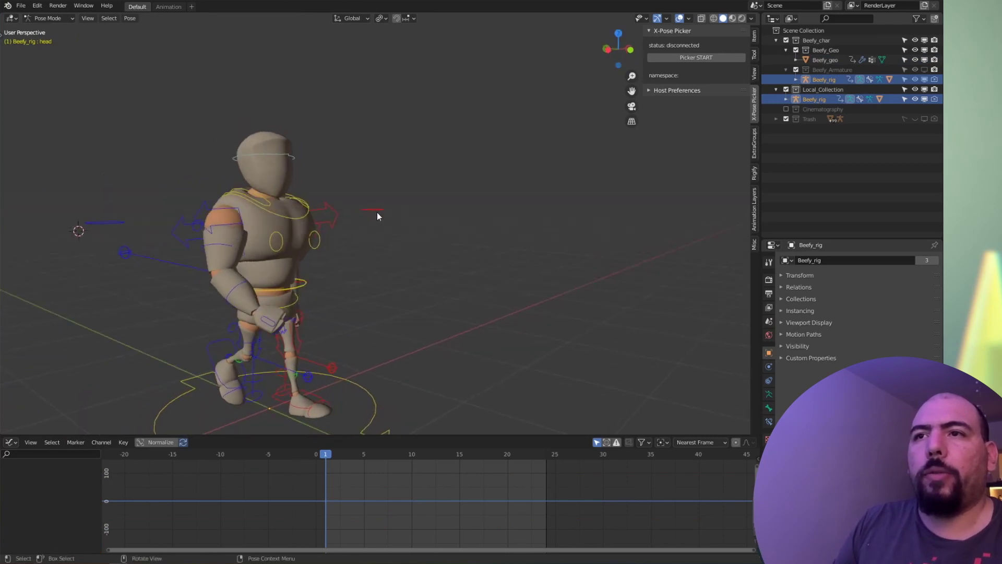
# Step: Select the right upper arm IK target and the right hand IK control together
pyautogui.click(378, 213)
pyautogui.moveTo(338, 258); pyautogui.dragTo(232, 299, button='middle')
pyautogui.click(308, 218)
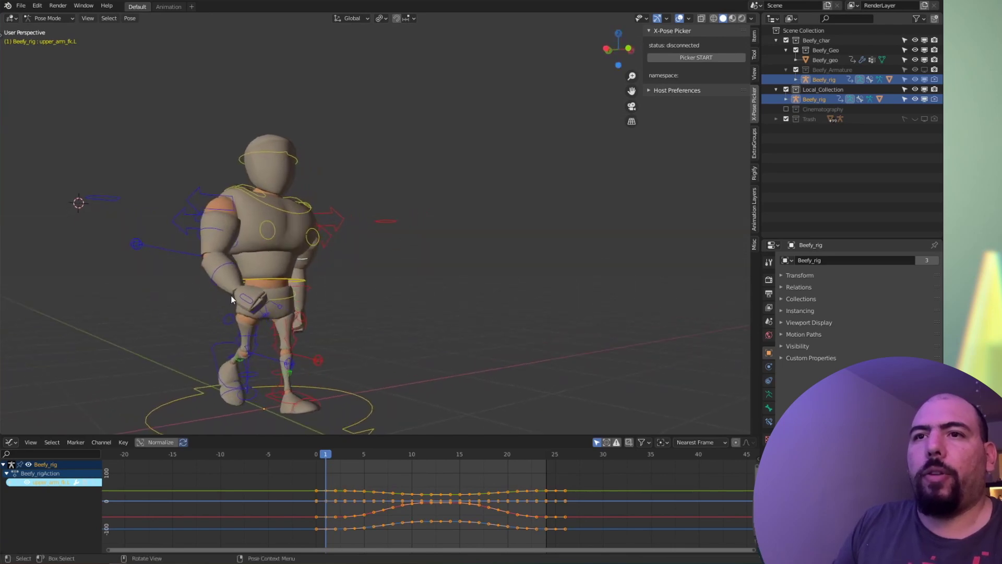
pyautogui.click(221, 271)
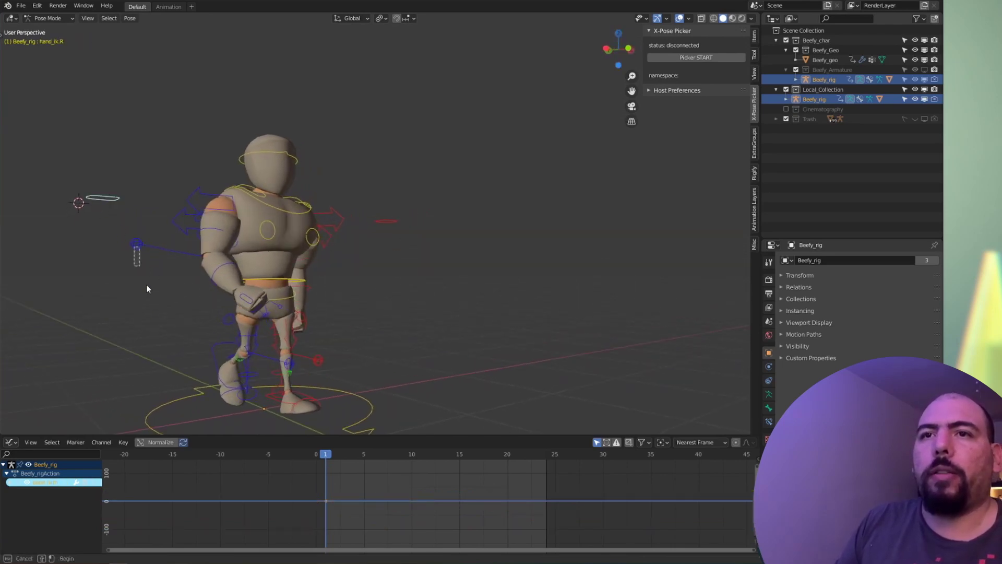
pyautogui.click(136, 243)
pyautogui.keyDown('shift'); pyautogui.click(103, 198); pyautogui.keyUp('shift')
pyautogui.moveTo(110, 256); pyautogui.dragTo(170, 237, button='middle')
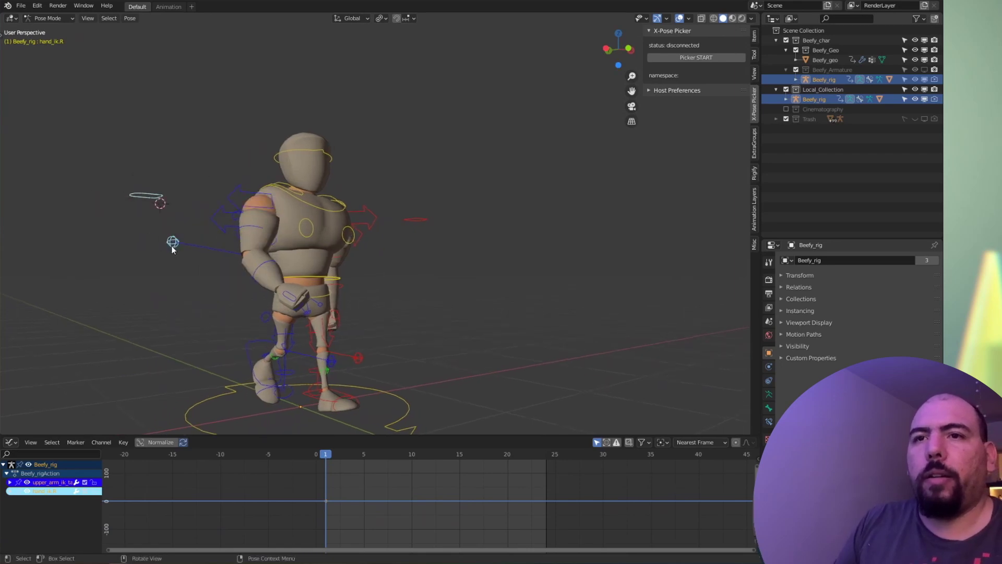
# Step: Examine the snapping and pose transform options available for the two selected right arm controls
pyautogui.hotkey('shift', 's')
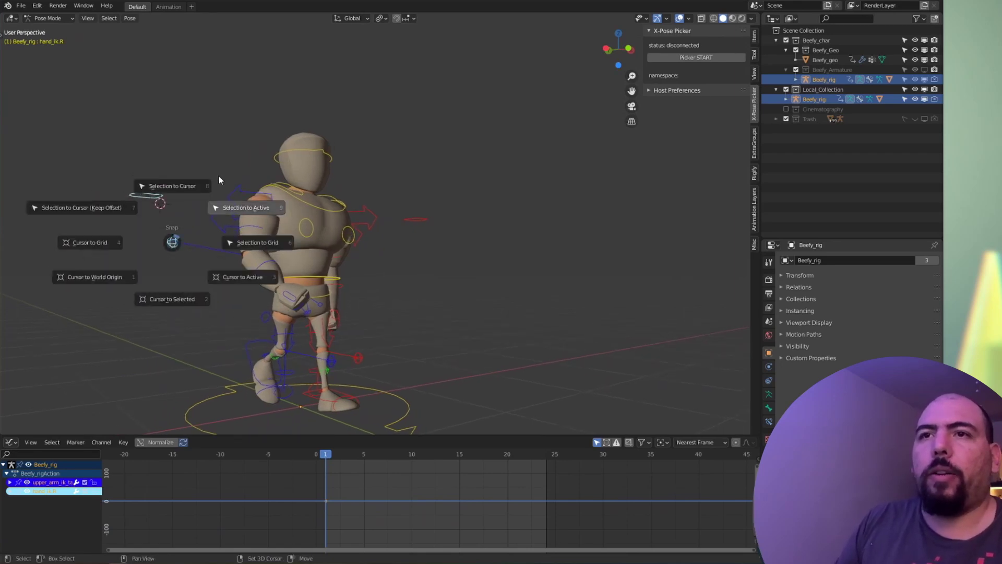
pyautogui.click(162, 162)
pyautogui.moveTo(212, 191); pyautogui.dragTo(286, 266, button='middle')
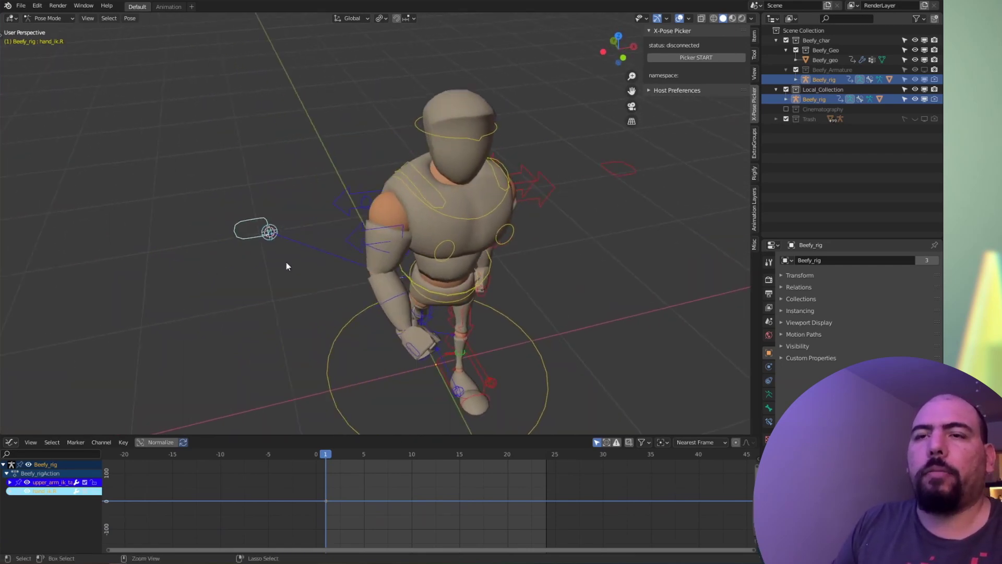
pyautogui.scroll(5, 277, 206)
pyautogui.moveTo(249, 204); pyautogui.dragTo(329, 201, button='middle')
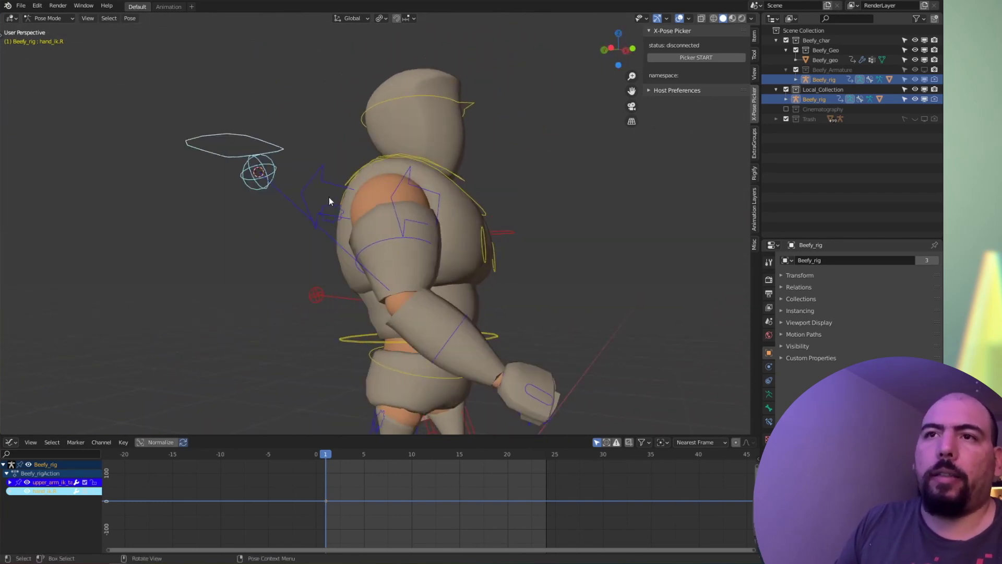
pyautogui.click(129, 19)
pyautogui.moveTo(136, 30)
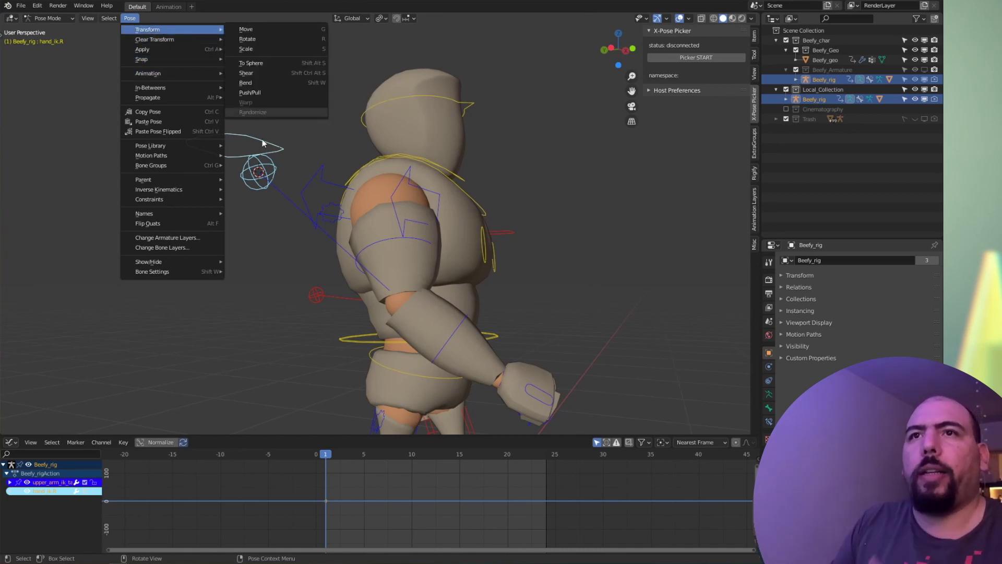
# Step: Try moving and rotating the right upper arm IK target on its own
pyautogui.click(259, 177)
pyautogui.moveTo(244, 235); pyautogui.dragTo(350, 289, button='middle')
pyautogui.press('g')
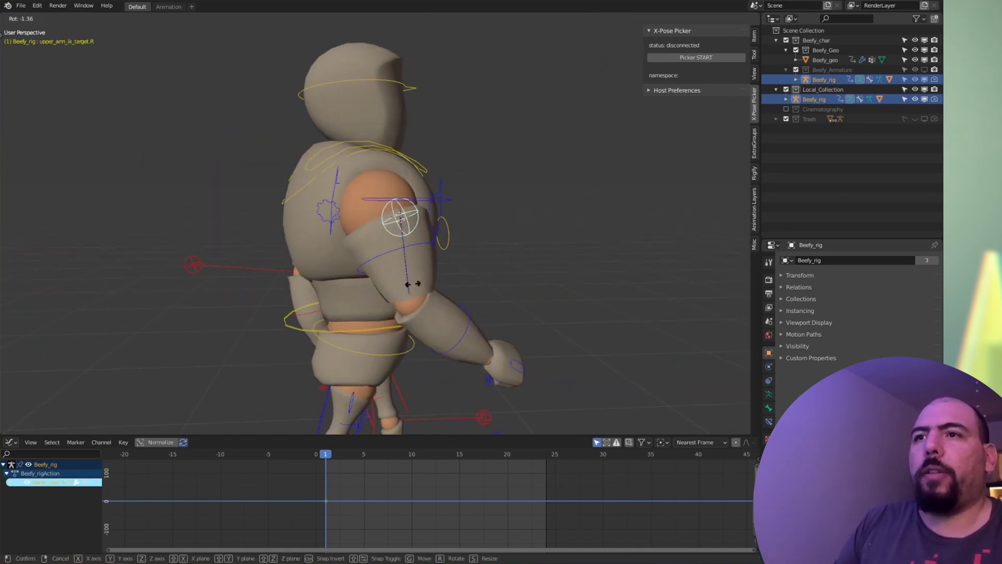
pyautogui.click(313, 282)
pyautogui.press('r')
pyautogui.rightClick(316, 286)
# Step: Try rotating the right hand IK control on its own
pyautogui.keyDown('shift'); pyautogui.click(353, 225); pyautogui.keyUp('shift')
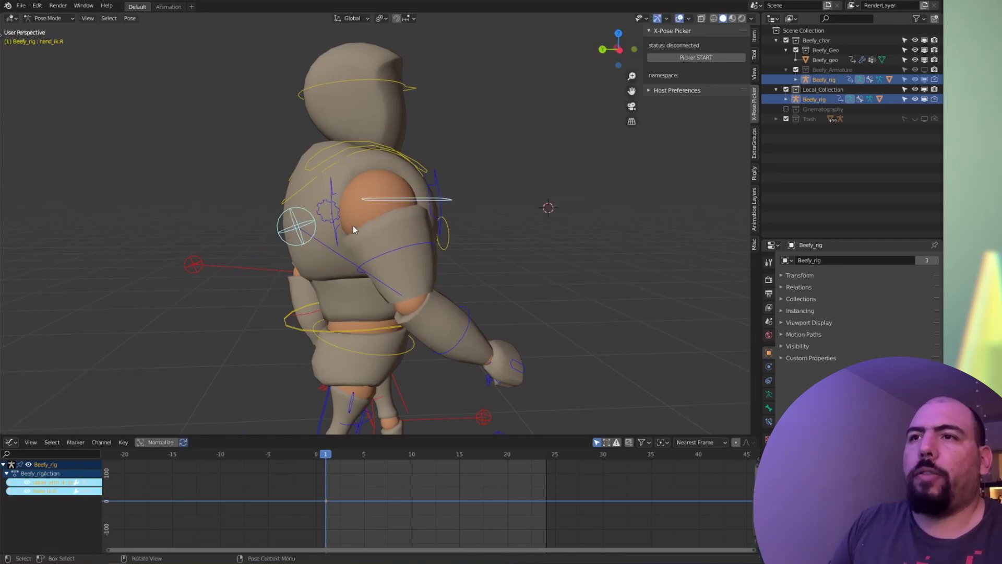
pyautogui.click(409, 199)
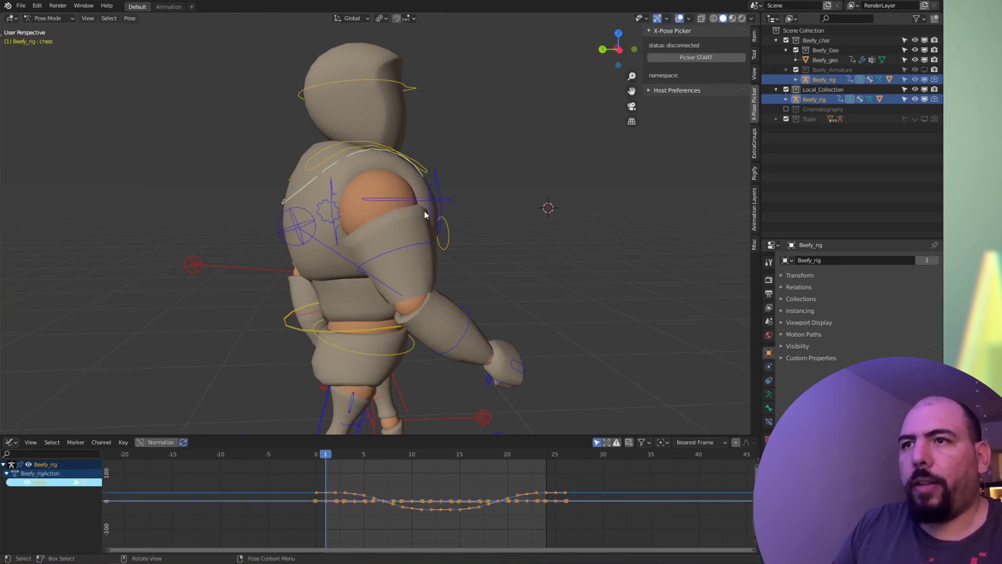
pyautogui.press('r')
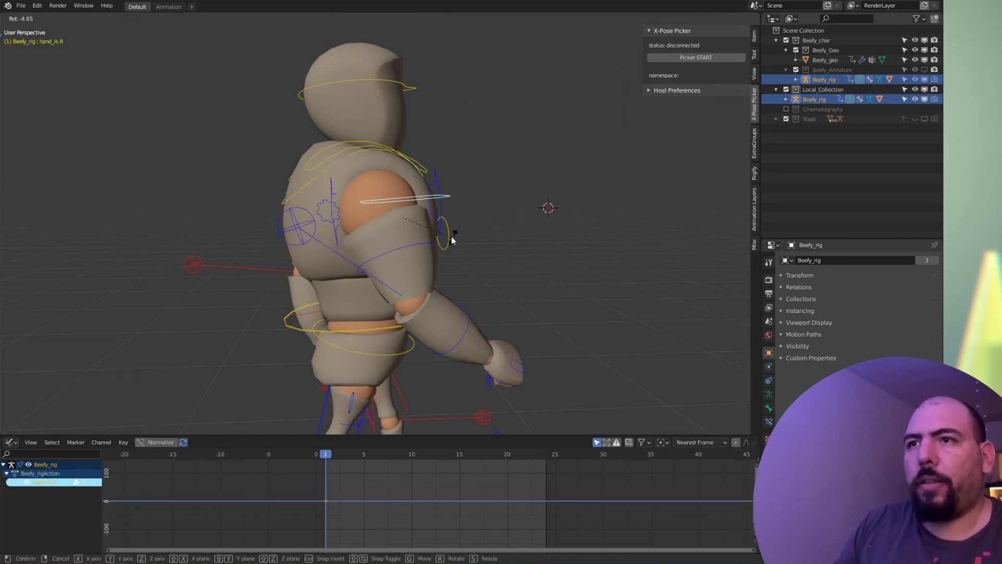
pyautogui.rightClick(400, 217)
# Step: Reselect the right upper arm IK target plus the right hand IK control and review the snap and pose options
pyautogui.click(295, 233)
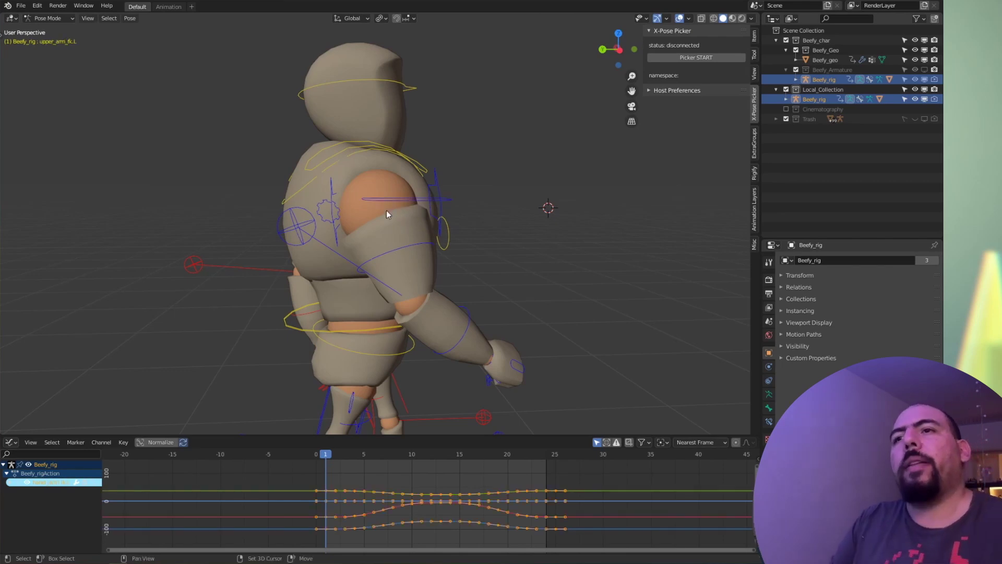
pyautogui.click(299, 227)
pyautogui.keyDown('shift'); pyautogui.click(403, 198); pyautogui.keyUp('shift')
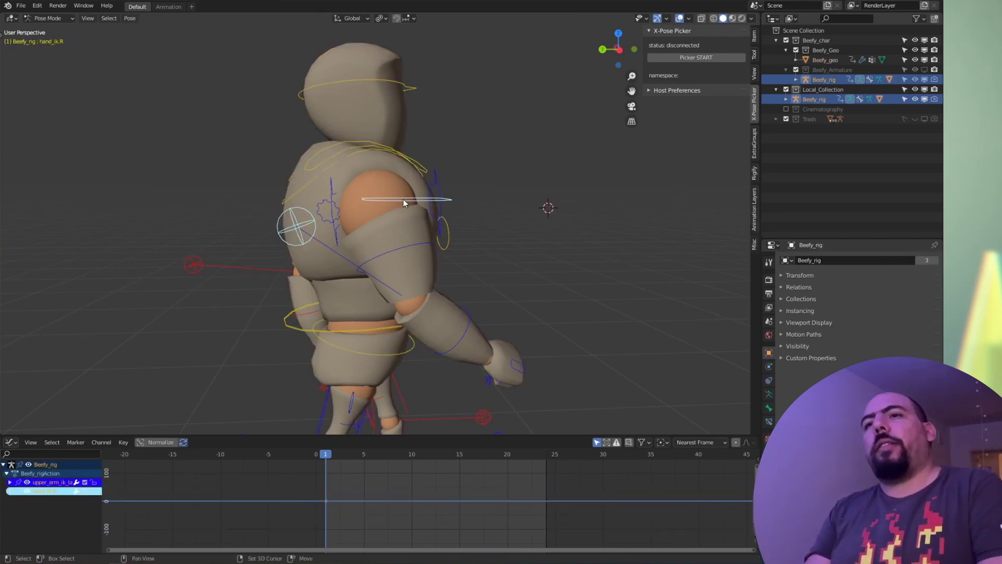
pyautogui.hotkey('shift', 's')
pyautogui.click(493, 195)
pyautogui.click(129, 18)
pyautogui.moveTo(186, 74)
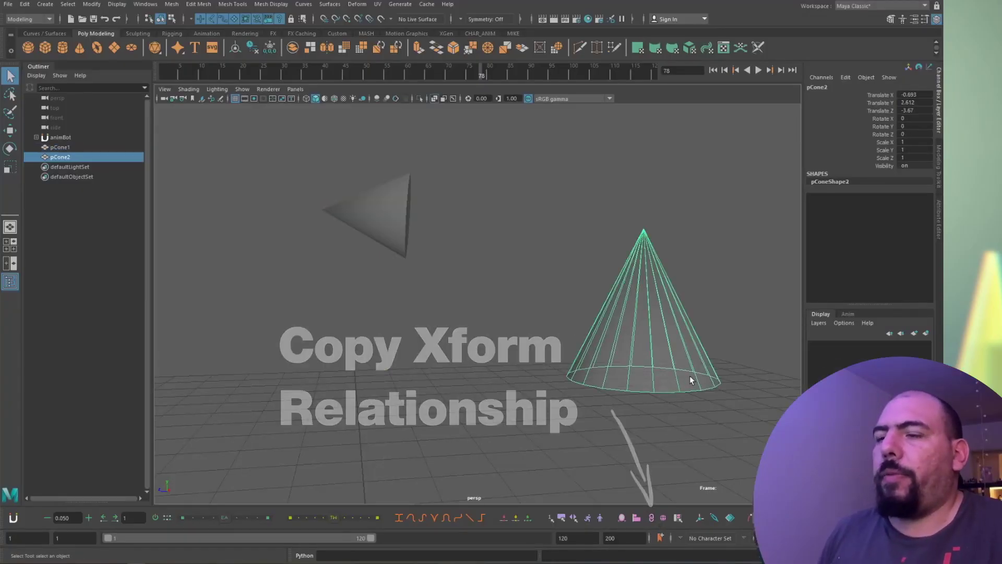
# Step: Switch to Maya and move pCone2 to about Translate X -1.06, Y 2.76, Z -1.97
pyautogui.press('w')
pyautogui.moveTo(635, 340); pyautogui.dragTo(519, 329, button='middle')
pyautogui.keyDown('alt'); pyautogui.moveTo(519, 328); pyautogui.dragTo(604, 366); pyautogui.keyUp('alt')
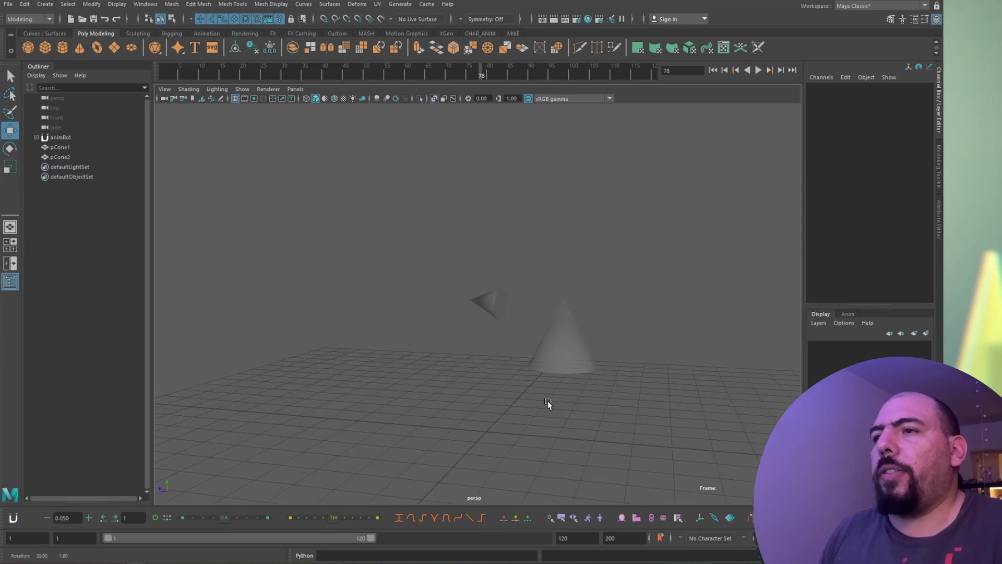
# Step: Play back the animation of pCone1 and return to frame 1
pyautogui.click(491, 300)
pyautogui.hotkey('alt', 'v')
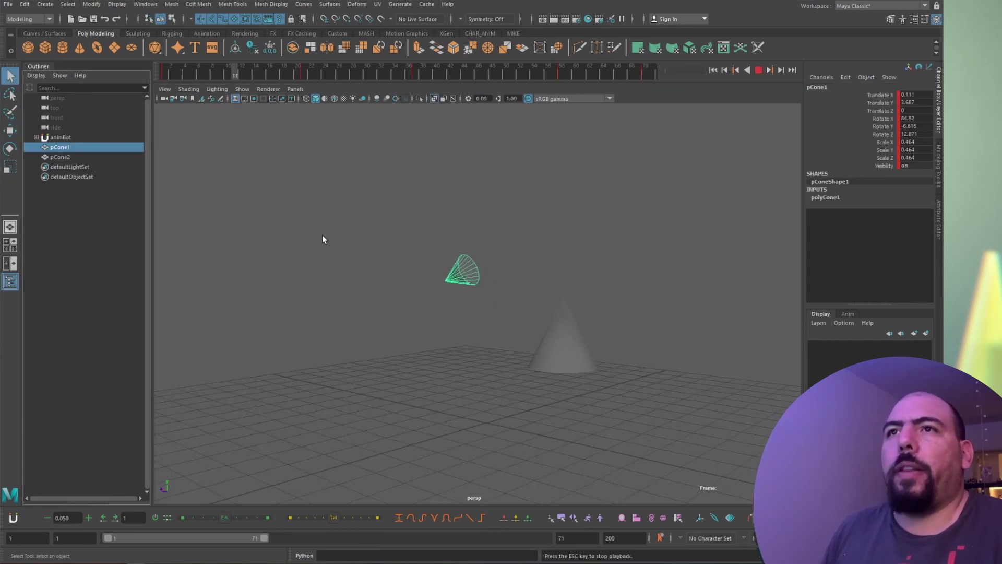
pyautogui.hotkey('alt', 'v')
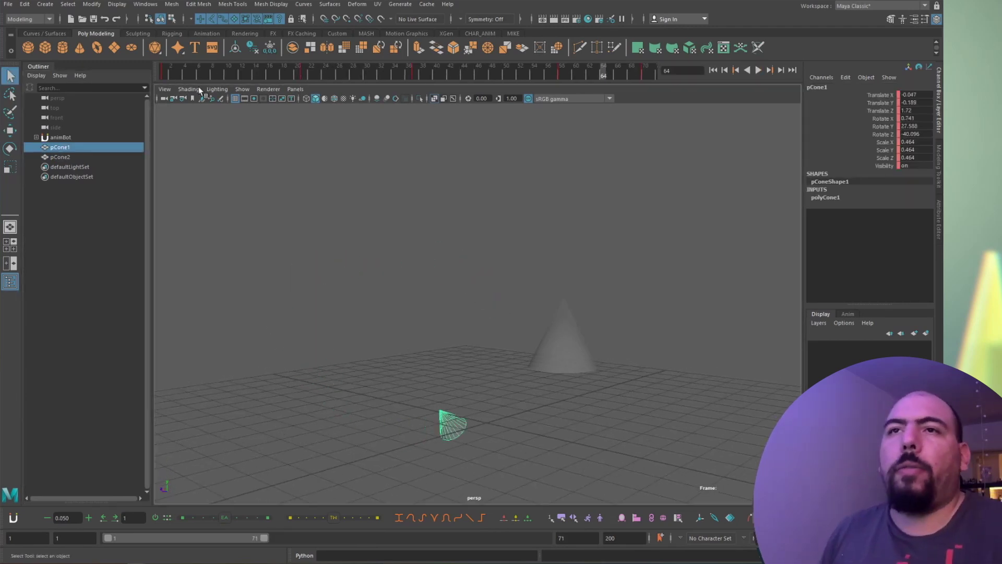
pyautogui.hotkey('alt', 'shift', 'v')
pyautogui.click(549, 278)
# Step: Select pCone2 and pCone1 and share keys so pCone2 is keyed on the same frames as pCone1
pyautogui.click(561, 334)
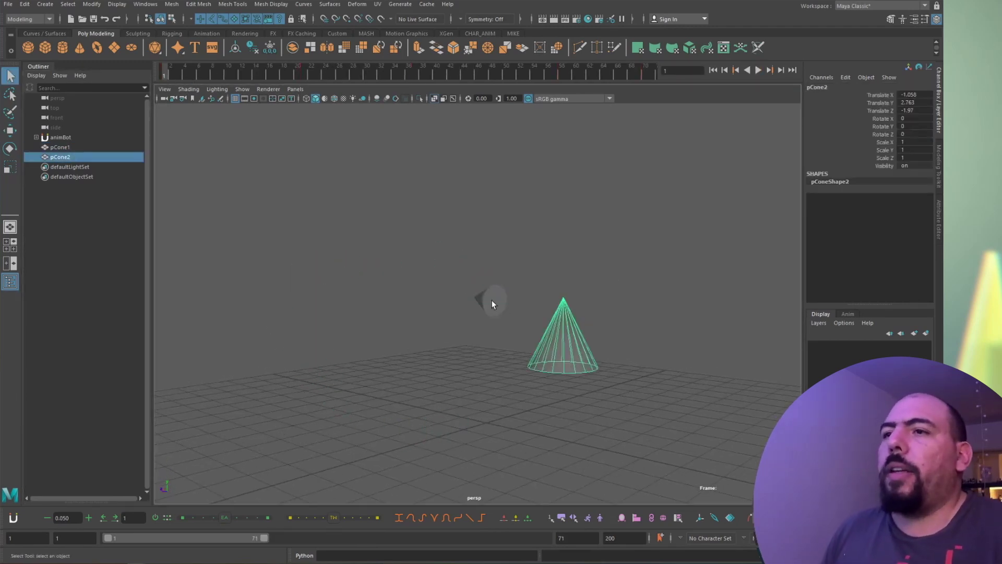
pyautogui.keyDown('shift'); pyautogui.click(491, 300); pyautogui.keyUp('shift')
pyautogui.click(503, 422)
pyautogui.click(556, 329)
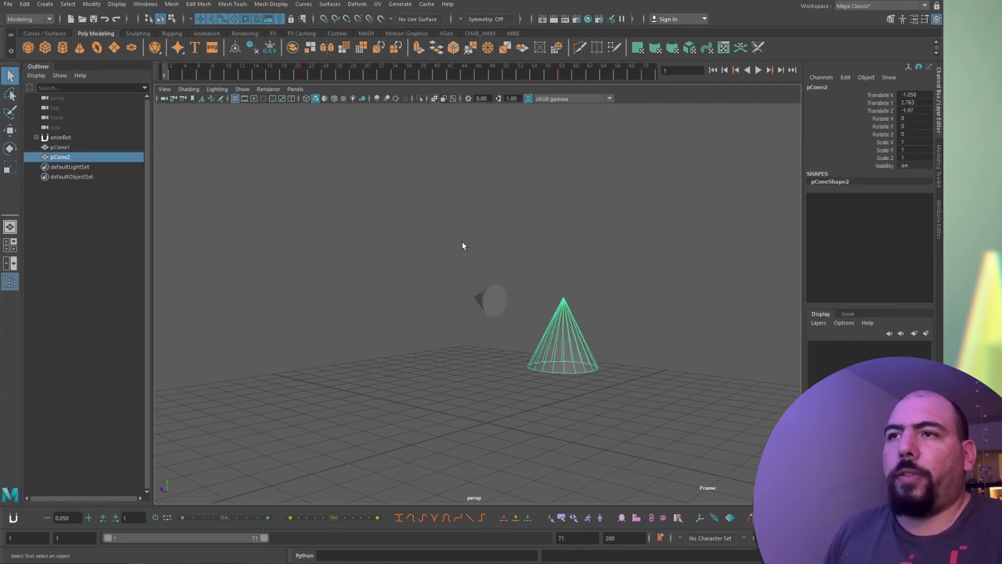
pyautogui.keyDown('shift'); pyautogui.moveTo(462, 242); pyautogui.dragTo(480, 392); pyautogui.keyUp('shift')
pyautogui.moveTo(623, 306); pyautogui.dragTo(595, 435)
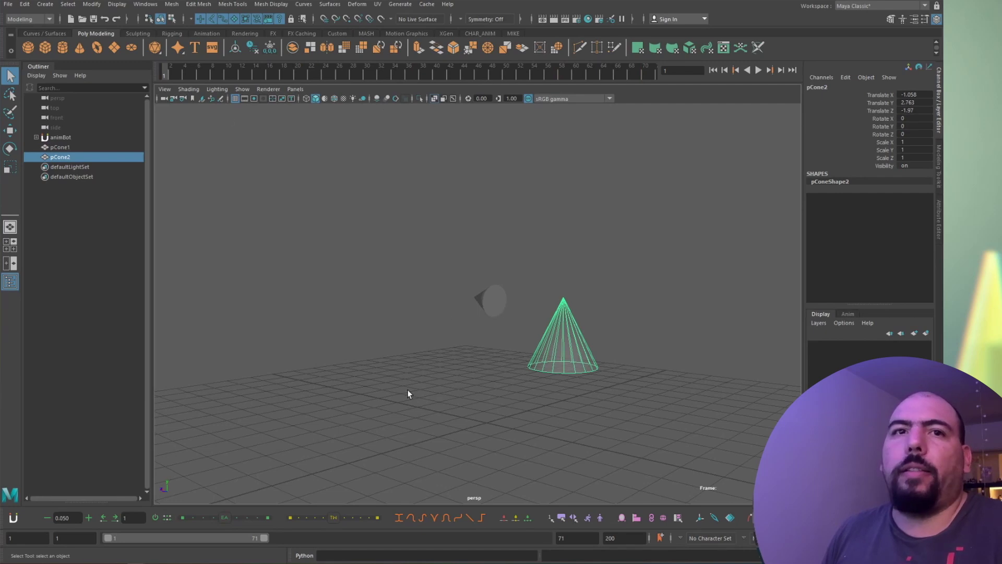
pyautogui.keyDown('shift'); pyautogui.click(490, 300); pyautogui.keyUp('shift')
pyautogui.click(168, 521)
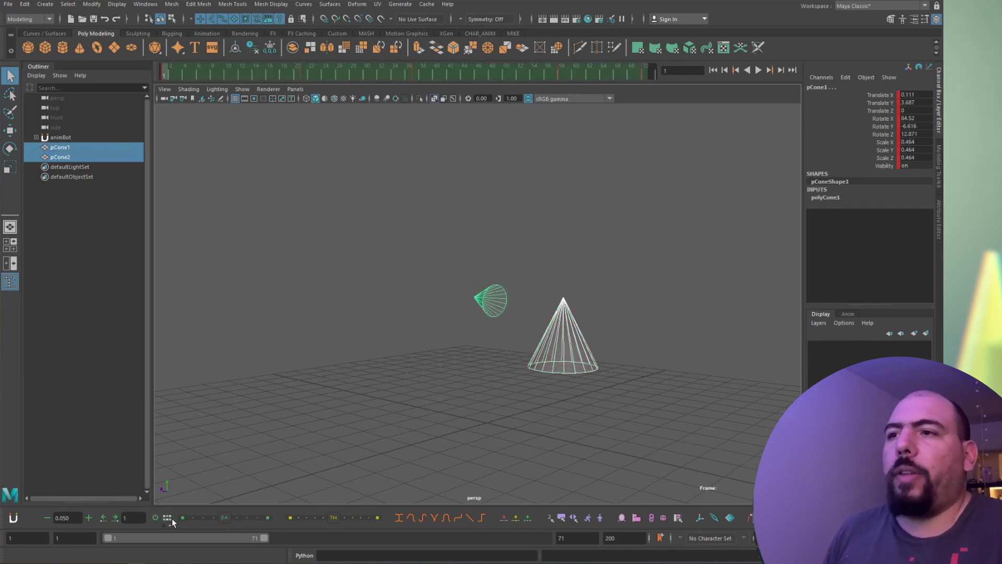
# Step: Select pCone2 followed by pCone1 and copy their Xform relationship at frame 1
pyautogui.click(547, 368)
pyautogui.keyDown('shift'); pyautogui.moveTo(476, 259); pyautogui.dragTo(488, 339); pyautogui.keyUp('shift')
pyautogui.click(585, 382)
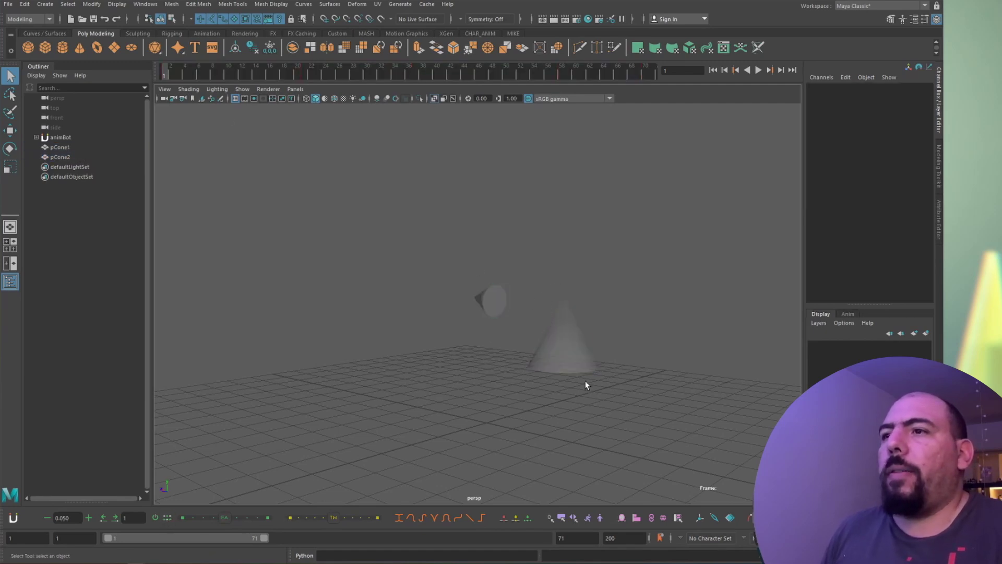
pyautogui.click(554, 366)
pyautogui.keyDown('shift'); pyautogui.moveTo(472, 284); pyautogui.dragTo(491, 334); pyautogui.keyUp('shift')
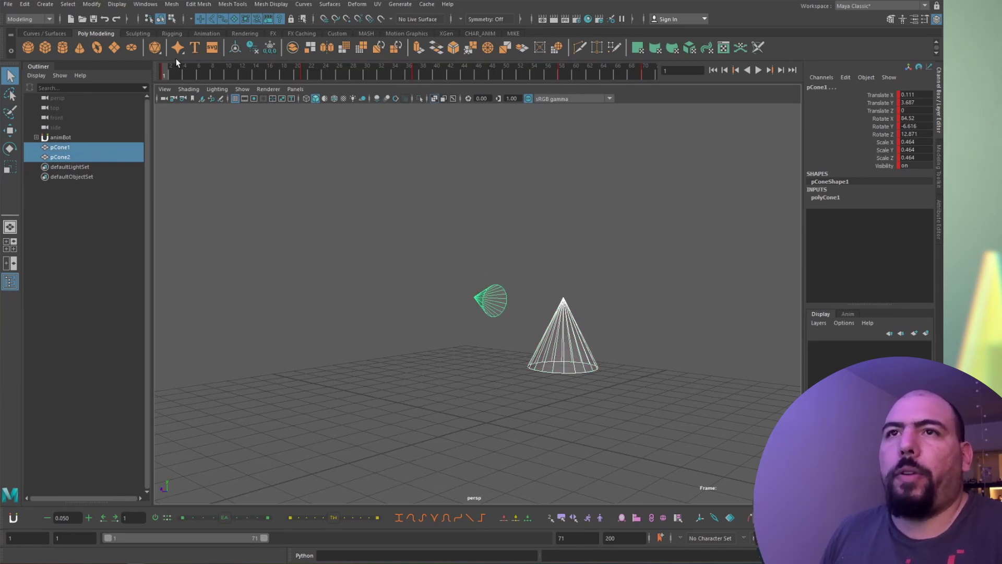
pyautogui.click(653, 517)
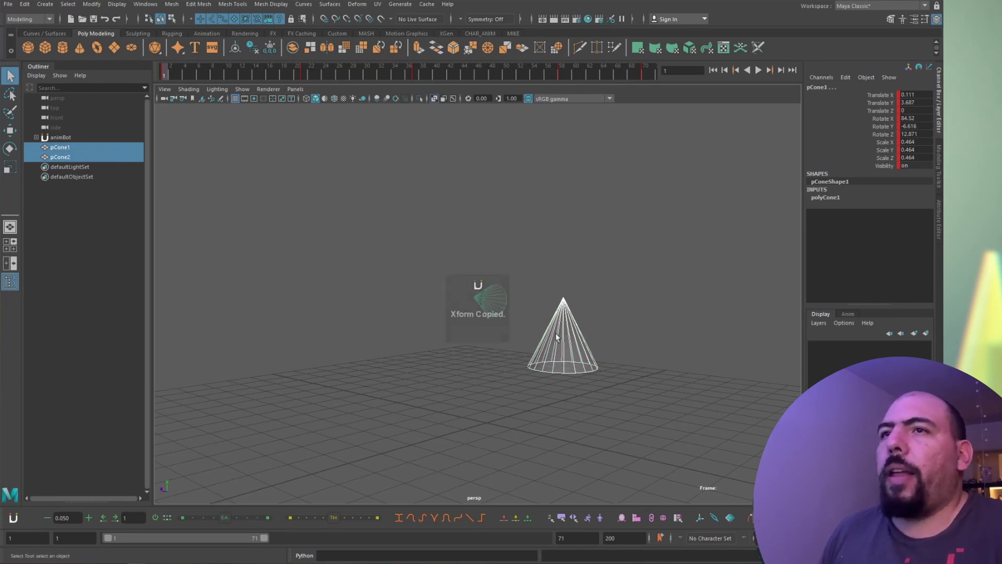
# Step: Select only pCone2 with the full timeline range and paste the Xform relationship on all keys
pyautogui.click(703, 402)
pyautogui.click(558, 360)
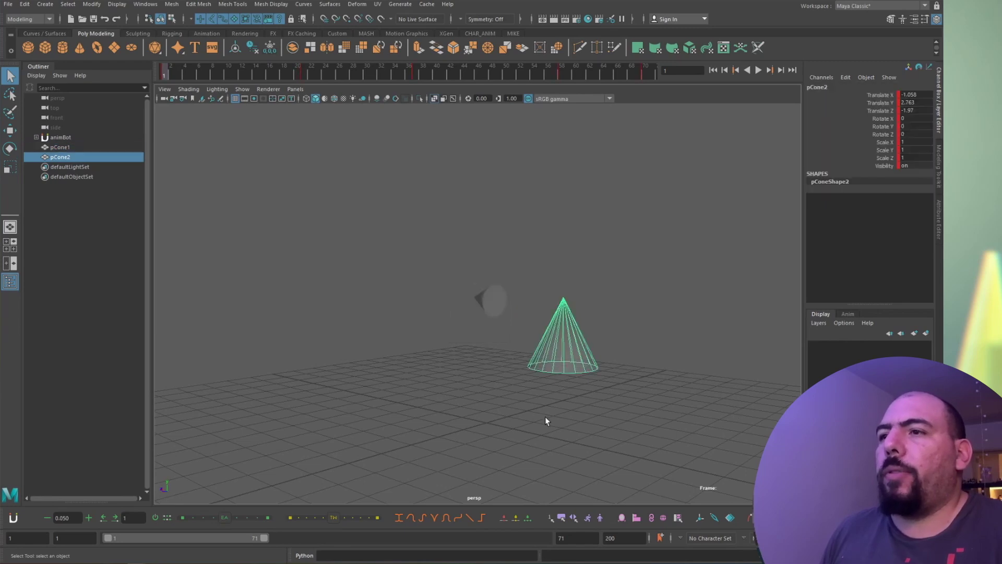
pyautogui.doubleClick(165, 70)
pyautogui.rightClick(653, 517)
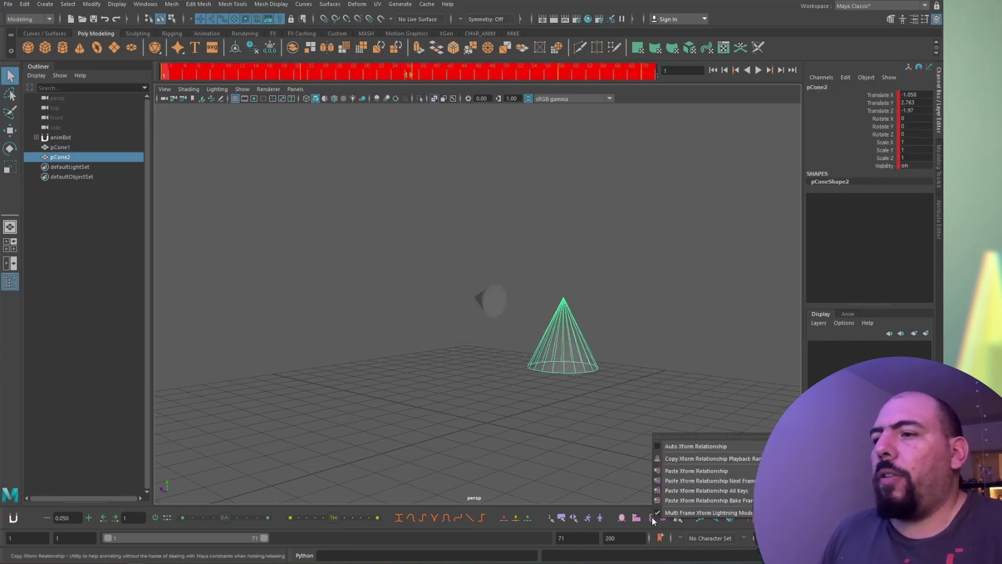
pyautogui.click(697, 493)
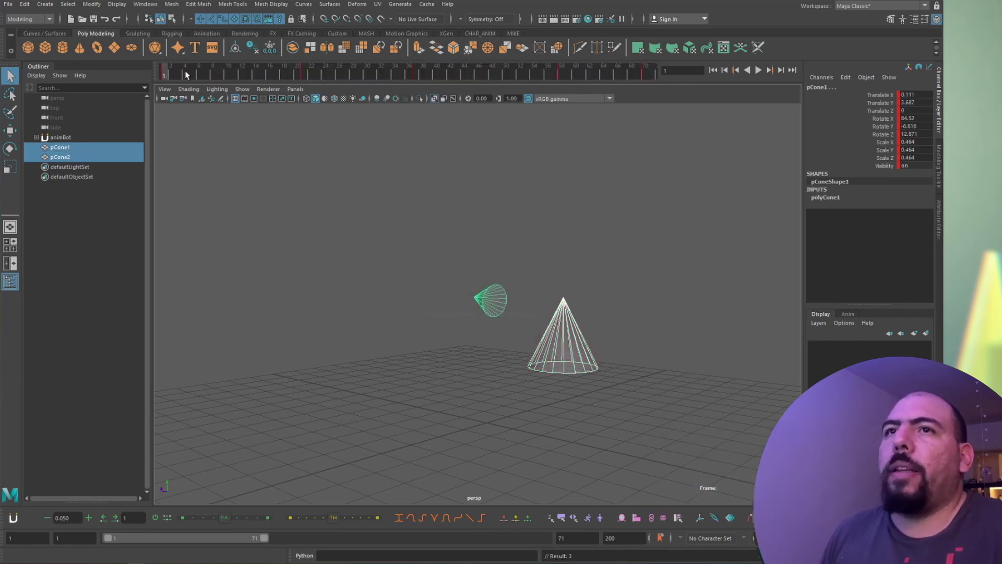
# Step: Play back both cones, select pCone2 alone to inspect its motion over the full timeline range, and return to frame 1
pyautogui.hotkey('alt', 'v')
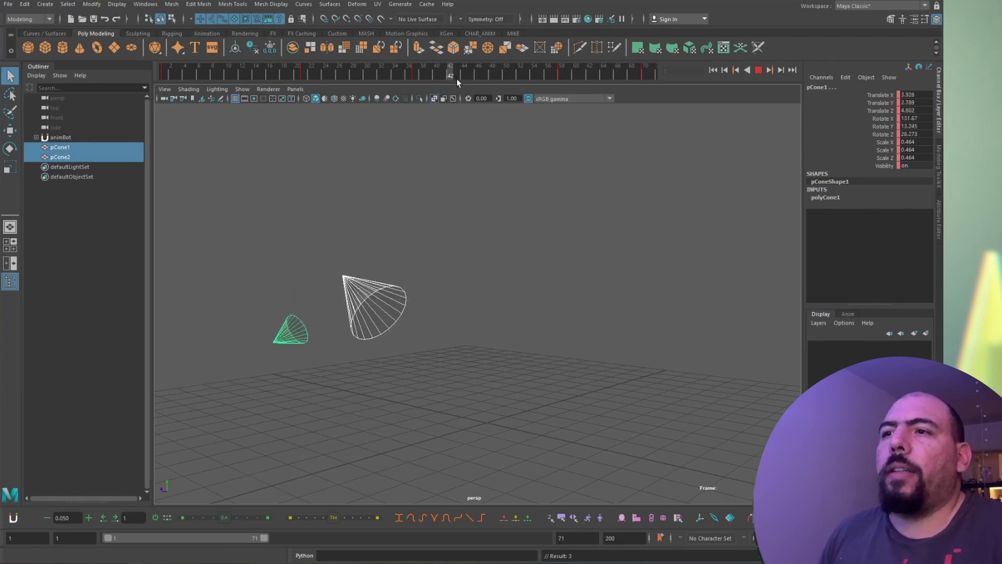
pyautogui.click(561, 339)
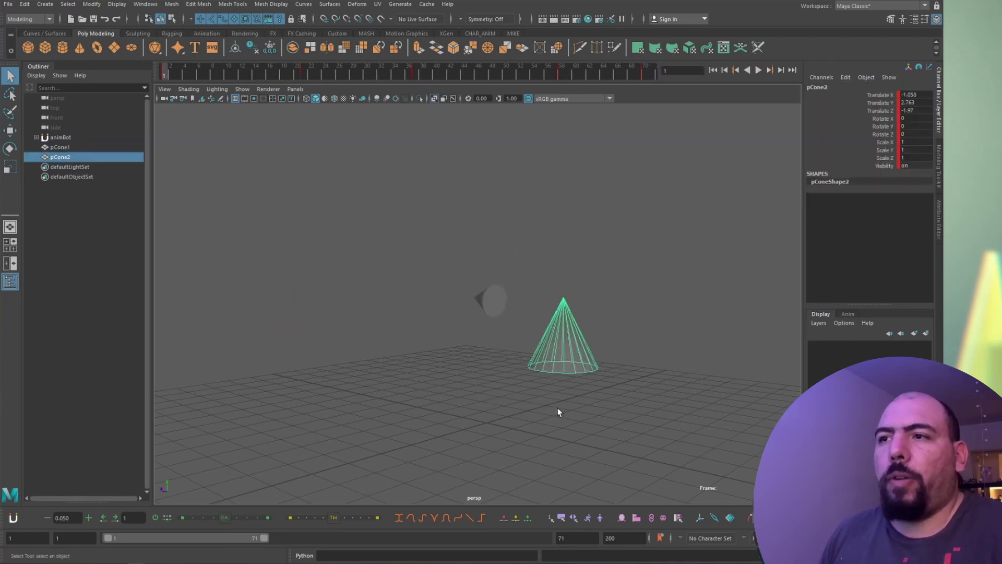
pyautogui.keyDown('shift'); pyautogui.doubleClick(170, 73); pyautogui.keyUp('shift')
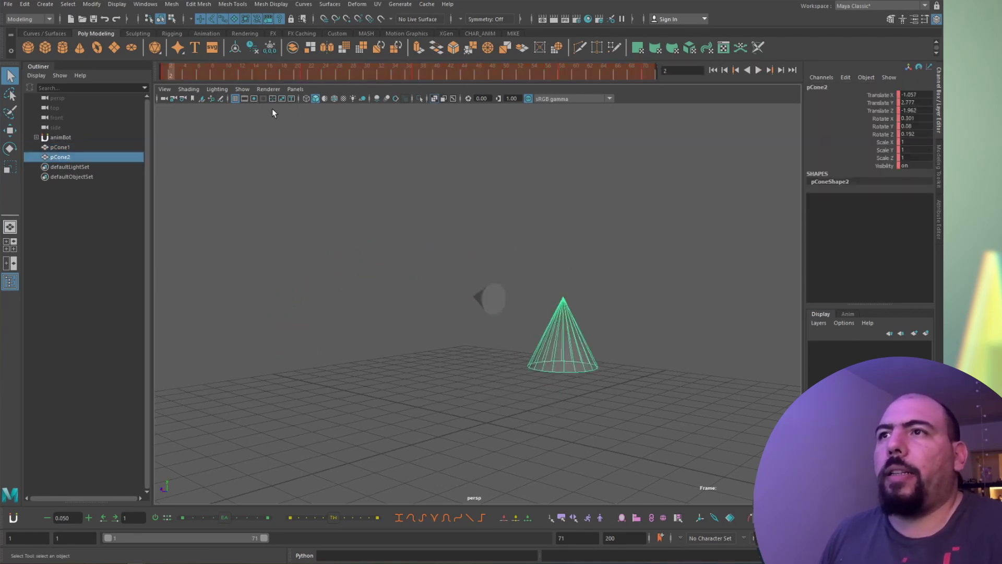
pyautogui.hotkey('alt', 'v')
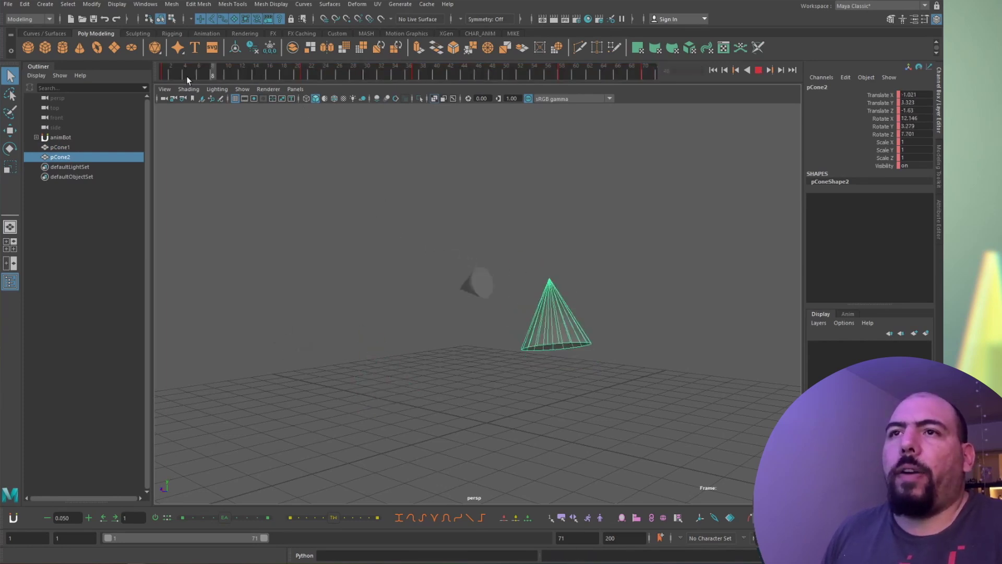
pyautogui.hotkey('alt', 'shift', 'v')
# Step: Select pCone2 followed by pCone1 and paste the Xform relationship with baked frames across the playback range
pyautogui.moveTo(558, 278); pyautogui.dragTo(606, 376)
pyautogui.keyDown('shift'); pyautogui.click(491, 298); pyautogui.keyUp('shift')
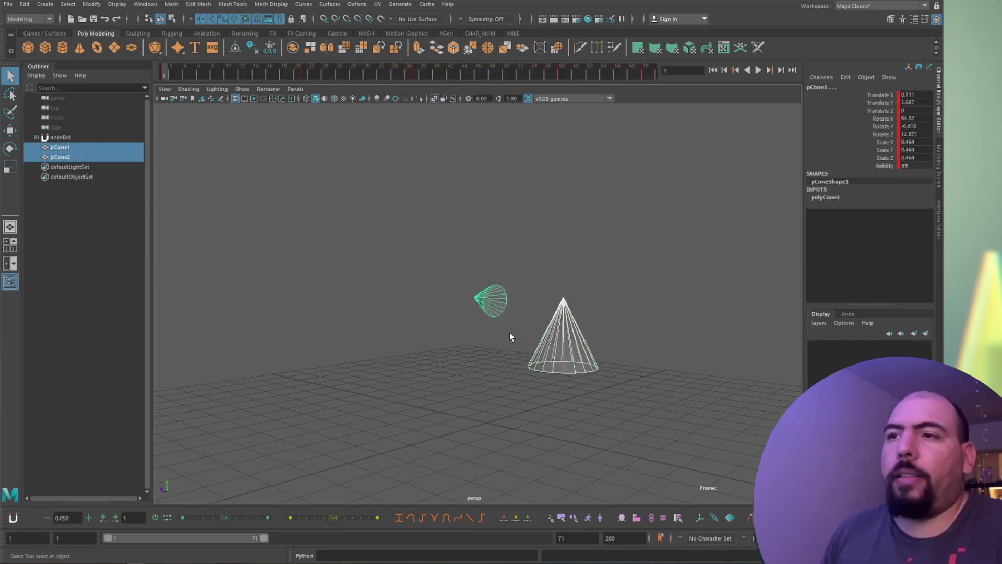
pyautogui.rightClick(656, 515)
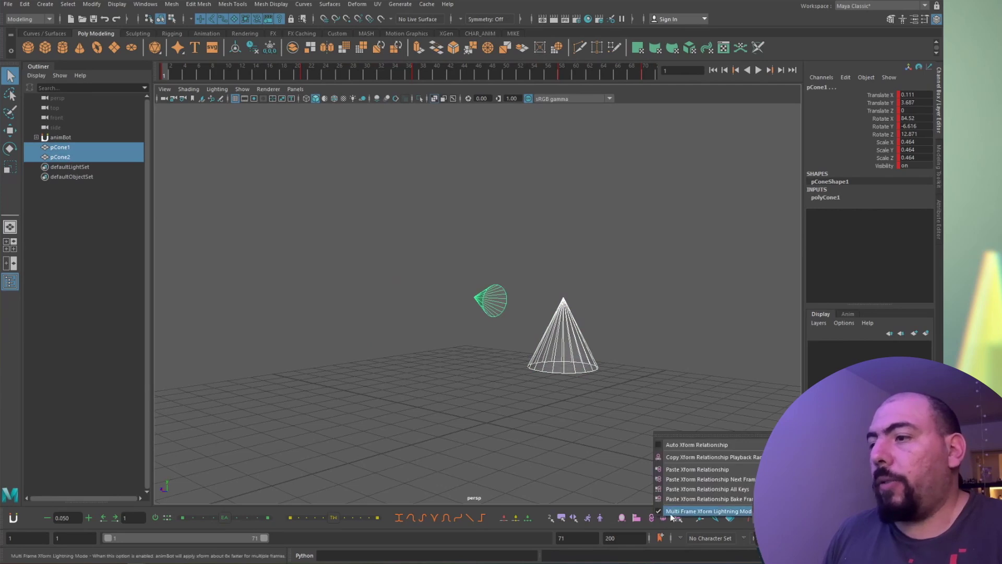
pyautogui.click(703, 499)
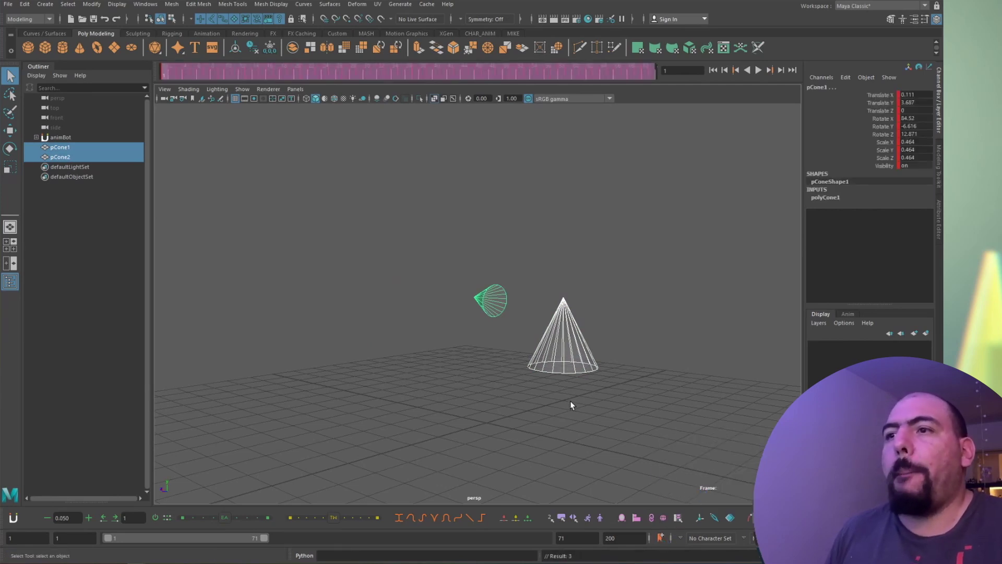
# Step: Play back the baked cone animation and return to frame 1
pyautogui.hotkey('alt', 'v')
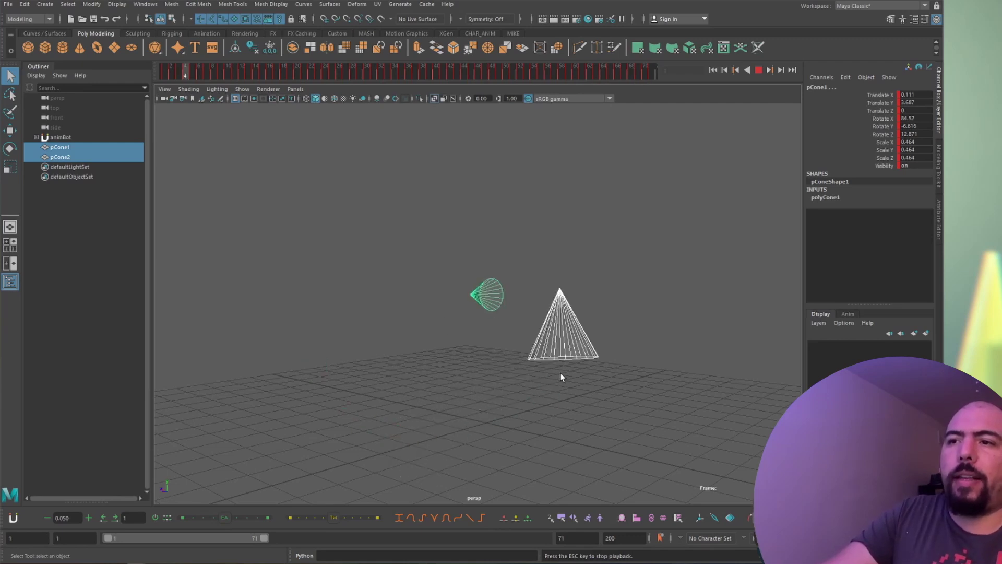
pyautogui.hotkey('alt', 'v')
pyautogui.click(163, 75)
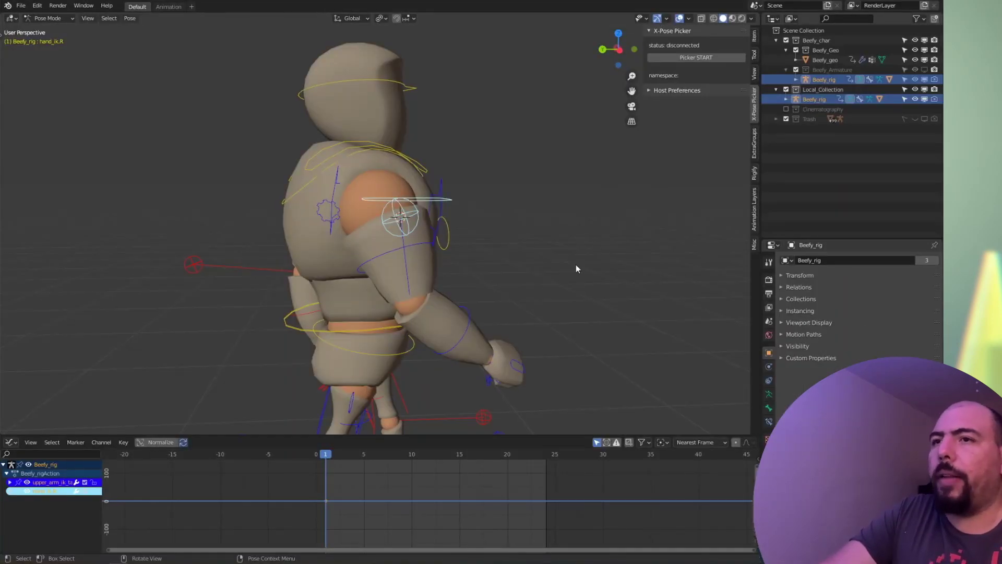
pyautogui.moveTo(575, 264); pyautogui.dragTo(480, 273, button='middle')
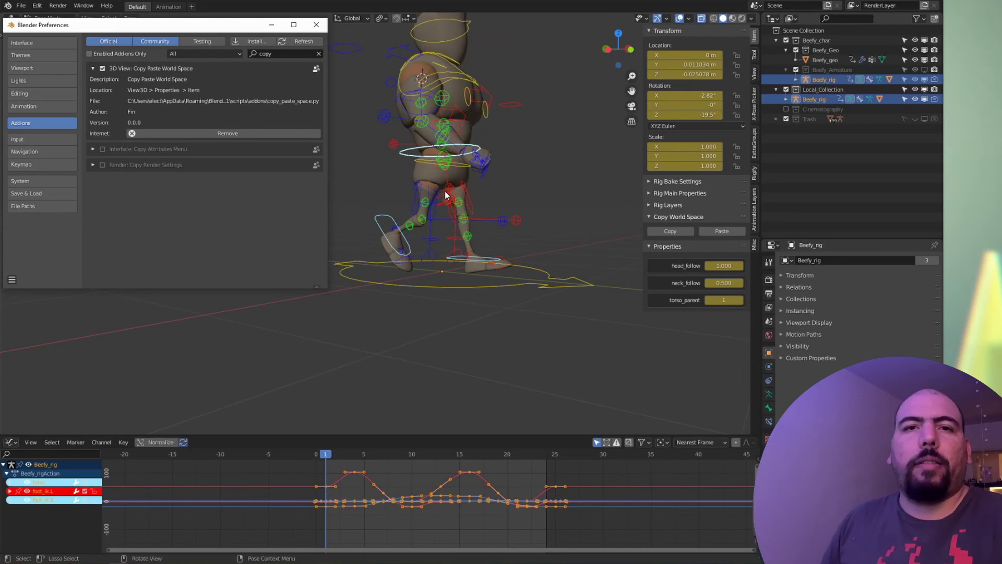
pyautogui.hotkey('alt', 'Tab')
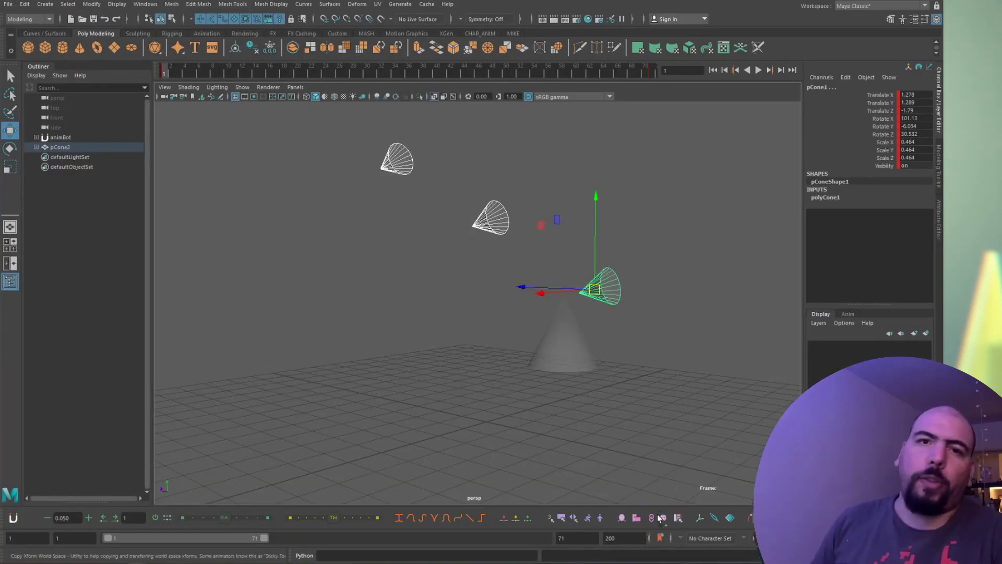
pyautogui.hotkey('alt', 'Tab')
# Step: Switch to Blender, clear the rig control selection, examine the Rigify Quat/Euler Converter options and reselect the torso control
pyautogui.hotkey('alt', 'Tab')
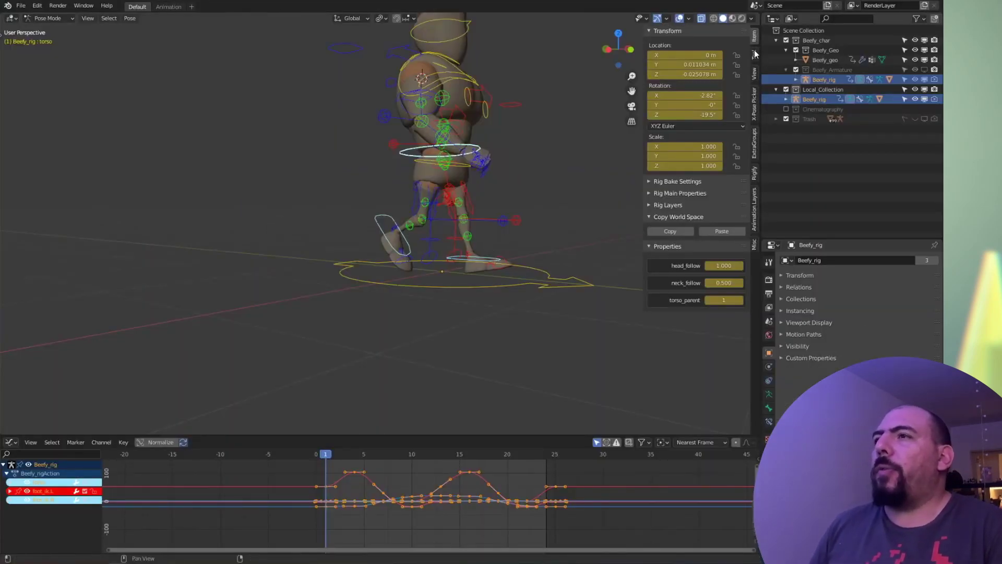
pyautogui.hotkey('alt', 'a')
pyautogui.click(754, 54)
pyautogui.click(754, 176)
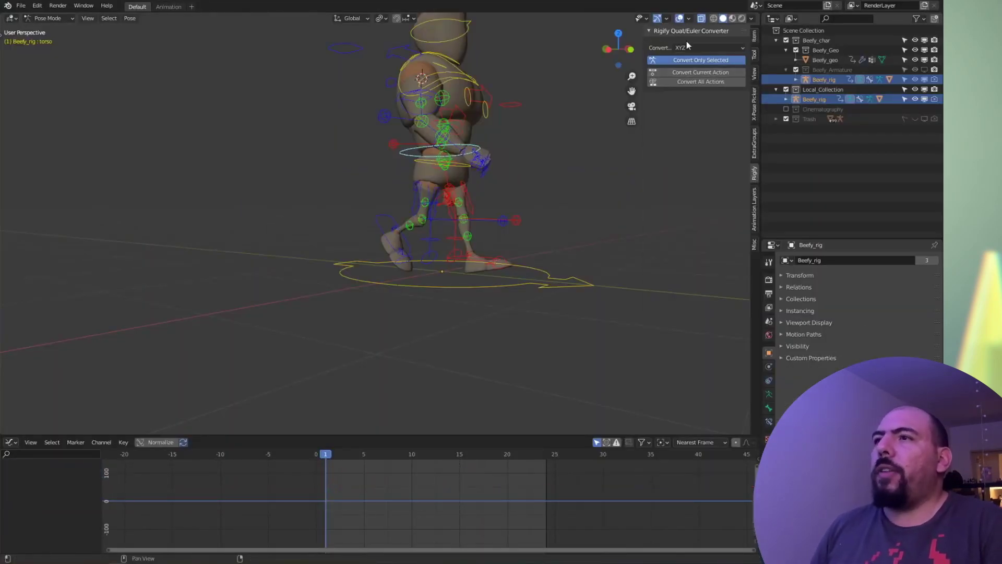
pyautogui.click(756, 43)
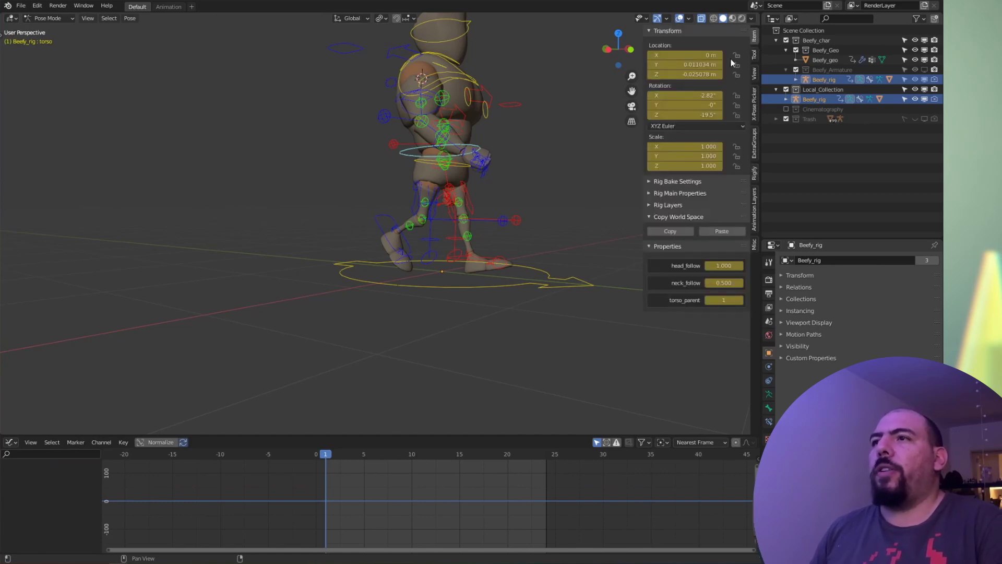
pyautogui.click(755, 172)
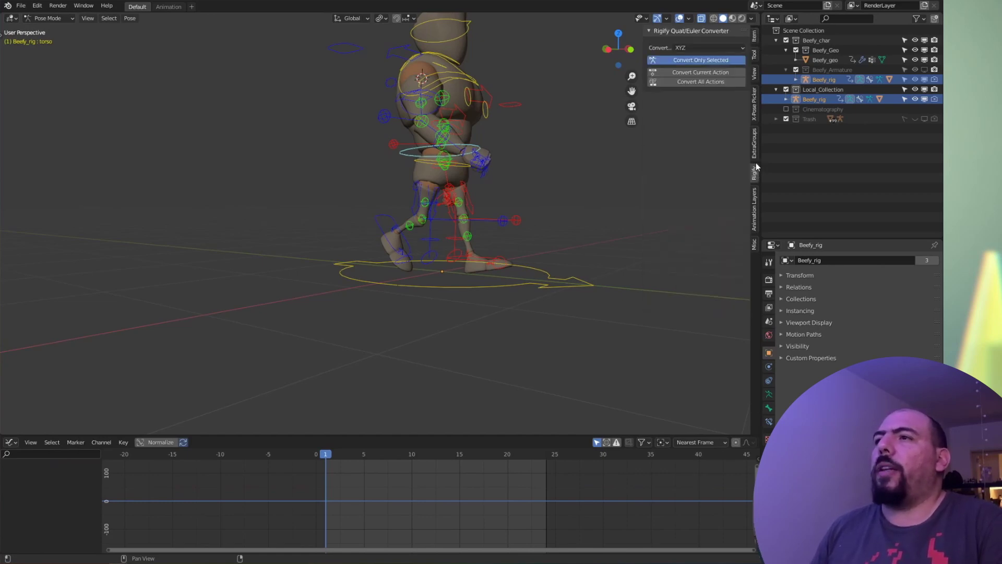
pyautogui.click(718, 49)
pyautogui.moveTo(574, 167); pyautogui.dragTo(691, 73, button='middle')
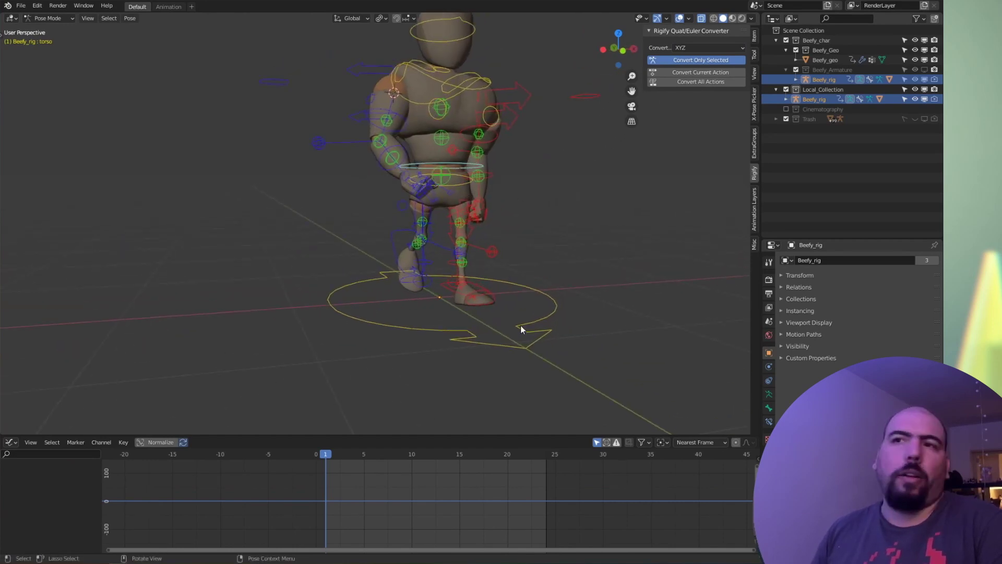
pyautogui.click(471, 164)
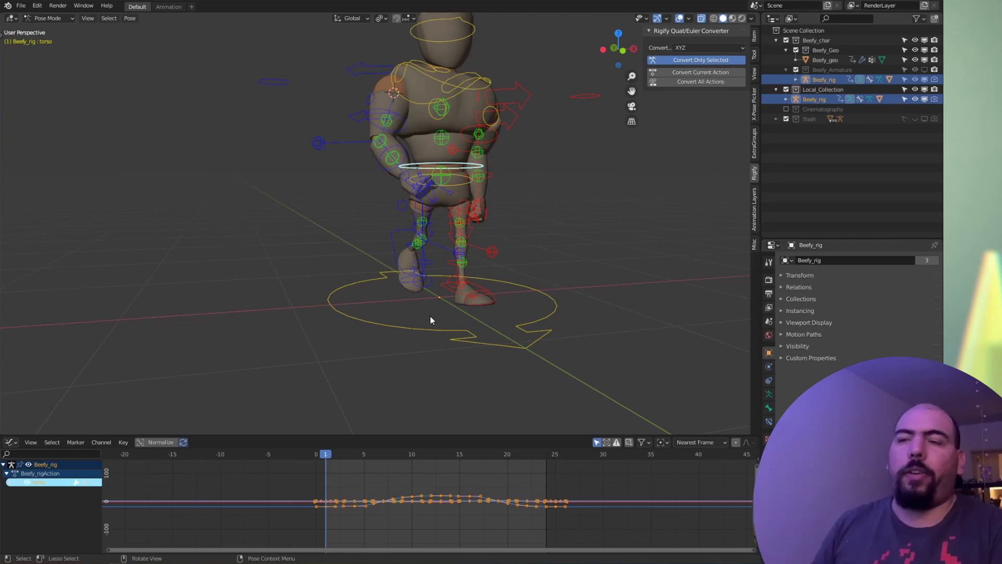
# Step: Switch to Maya, start animBot's Temp Pivot on pCone1 alone and move the pivot above and away from the cone
pyautogui.hotkey('alt', 'Tab')
pyautogui.hotkey('alt', 'Tab')
pyautogui.click(468, 226)
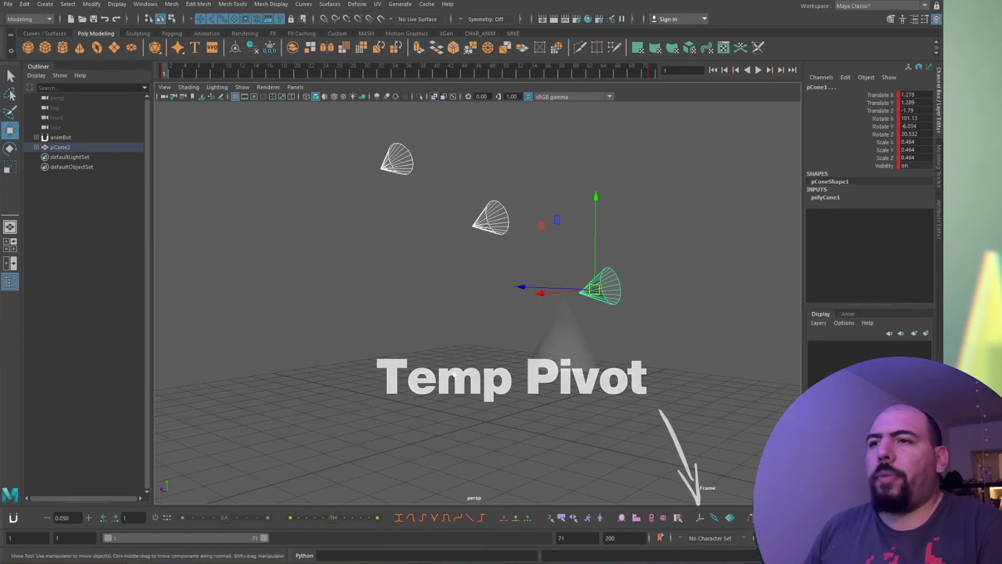
pyautogui.hotkey('alt', 'Tab')
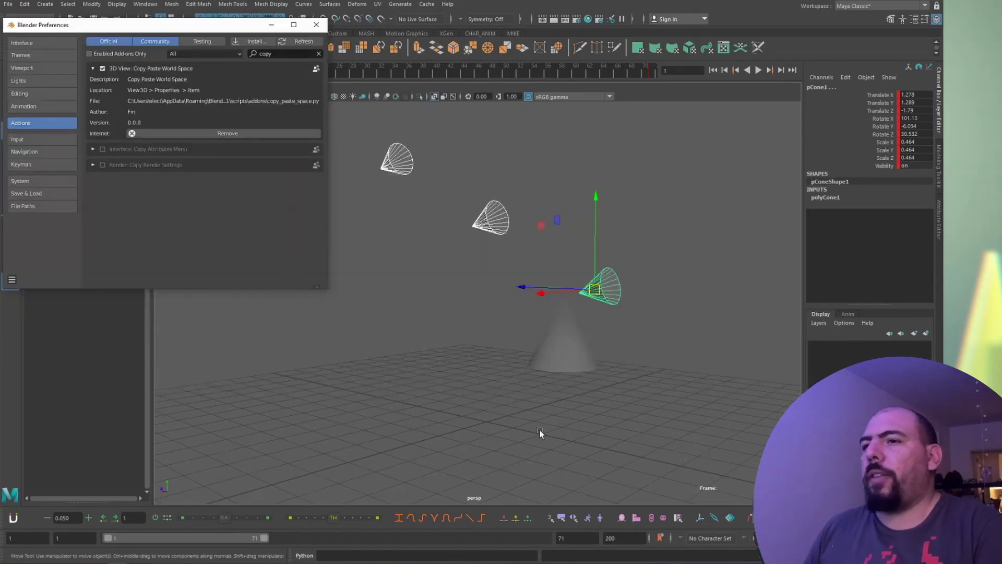
pyautogui.hotkey('alt', 'Tab')
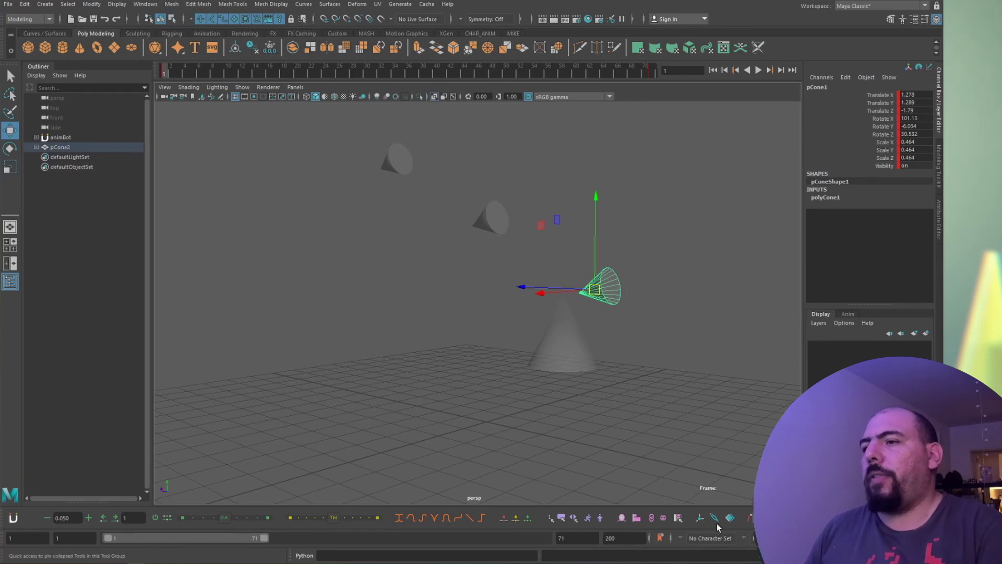
pyautogui.click(700, 519)
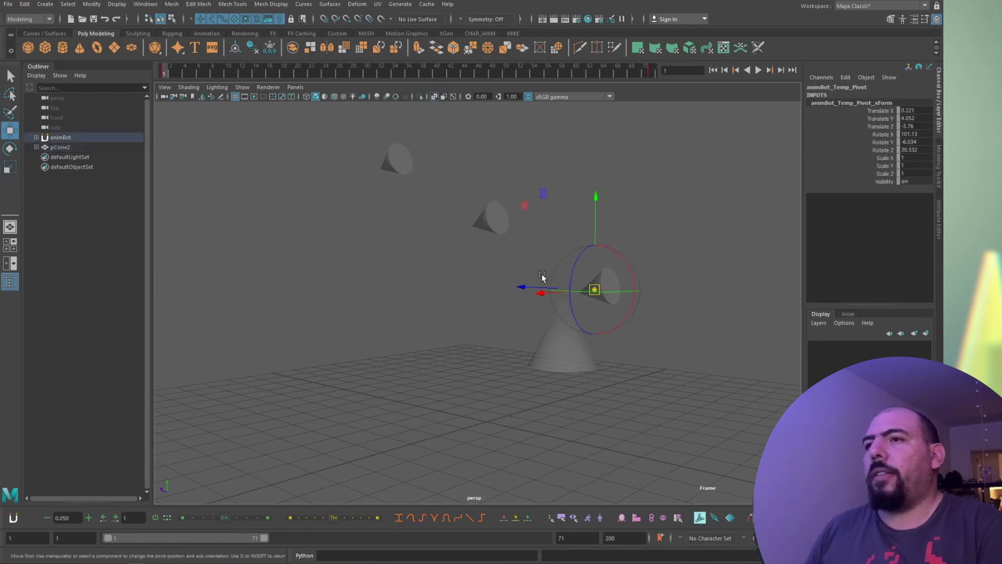
pyautogui.keyDown('alt'); pyautogui.moveTo(542, 277); pyautogui.dragTo(593, 283); pyautogui.keyUp('alt')
pyautogui.moveTo(529, 199); pyautogui.dragTo(632, 107, button='middle')
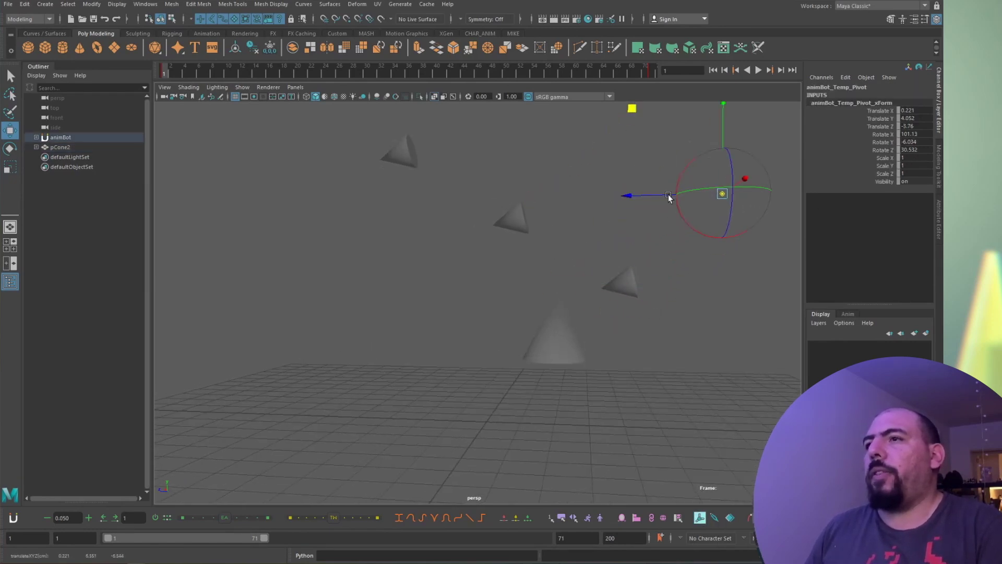
# Step: Rotate pCone1 around its offset temp pivot and leave the pivot with the Move tool active
pyautogui.press('e')
pyautogui.keyDown('alt'); pyautogui.moveTo(667, 197); pyautogui.dragTo(562, 315, button='middle'); pyautogui.keyUp('alt')
pyautogui.moveTo(568, 324); pyautogui.dragTo(626, 414)
pyautogui.press('w')
pyautogui.moveTo(553, 342); pyautogui.dragTo(600, 361)
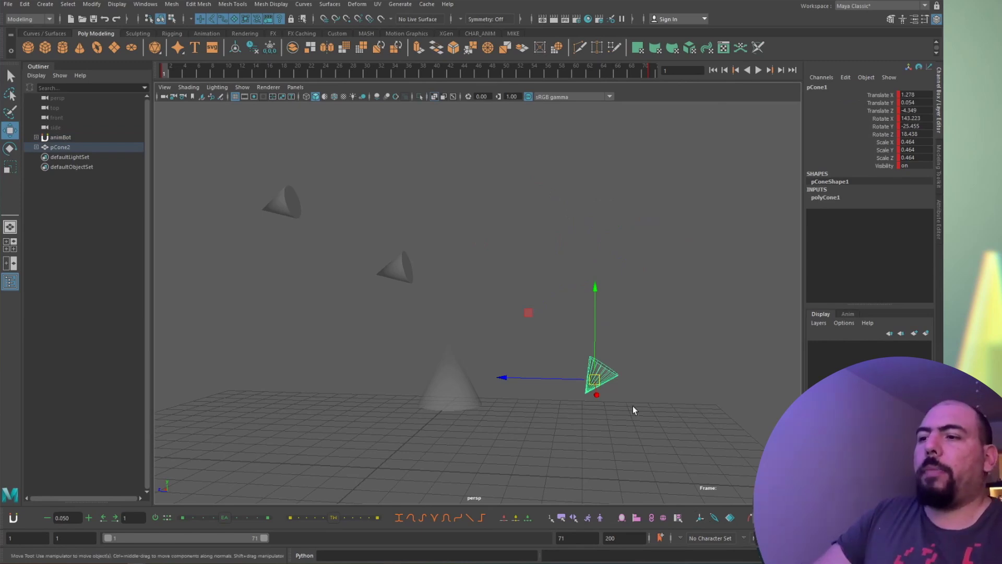
# Step: Start a temp pivot on the middle small cone and move the pivot down beside the large cone
pyautogui.click(403, 269)
pyautogui.click(700, 518)
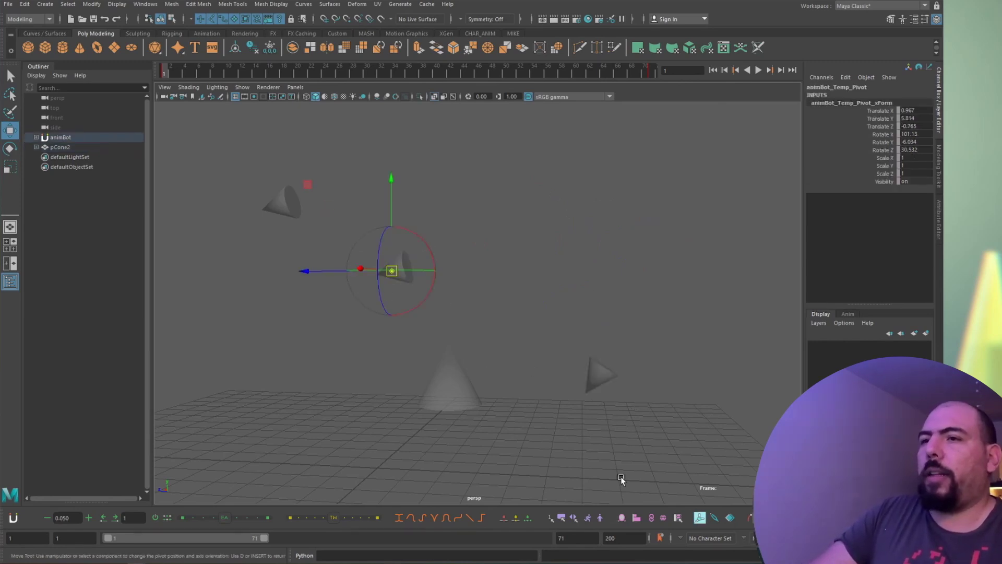
pyautogui.moveTo(307, 185); pyautogui.dragTo(305, 205)
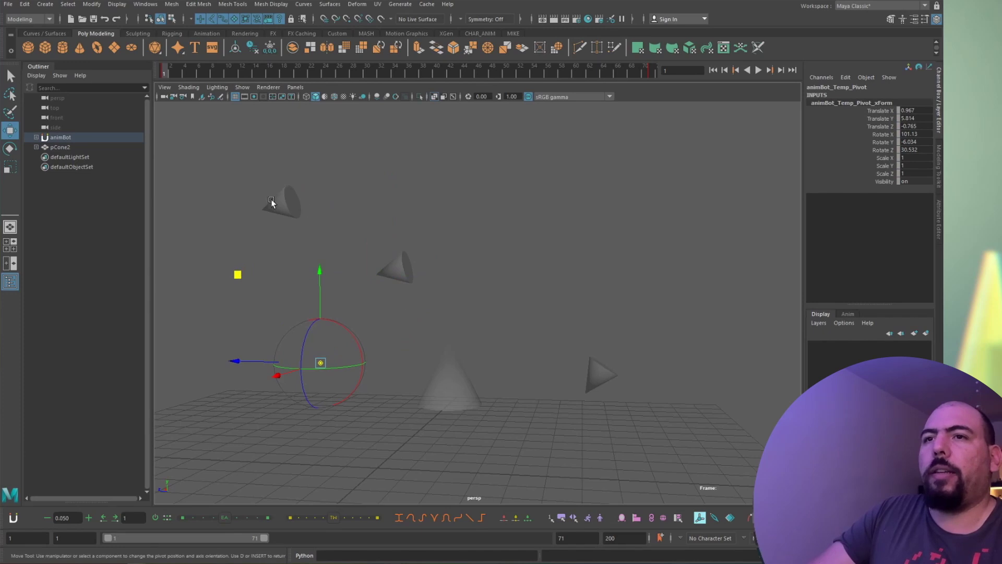
# Step: Undo the recent cone rotations and selection changes until pCone1 is selected
pyautogui.hotkey('ctrl', 'z')
pyautogui.hotkey('ctrl', 'z')
pyautogui.hotkey('ctrl', 'z')
pyautogui.hotkey('ctrl', 'z')
pyautogui.hotkey('ctrl', 'z')
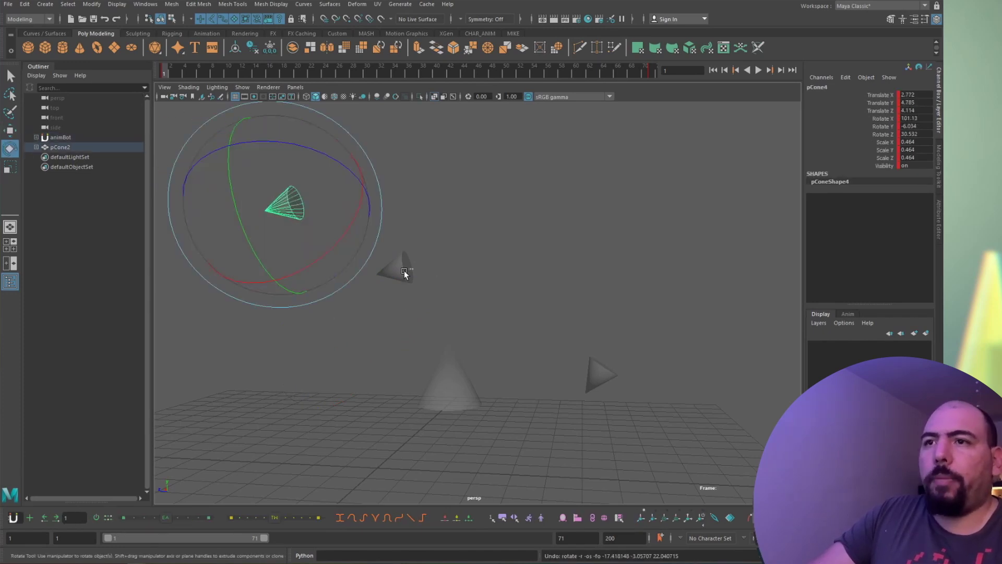
pyautogui.hotkey('ctrl', 'z')
pyautogui.hotkey('ctrl', 'z')
pyautogui.hotkey('ctrl', 'z')
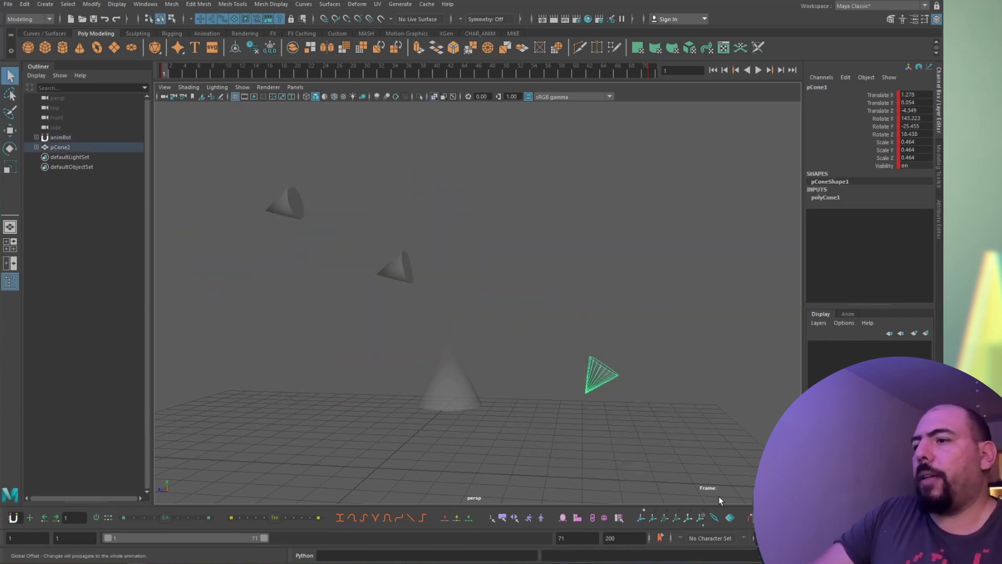
# Step: Reactivate the saved temp pivot on pCone1, rotate the cone around it to above the large cone, and exit the pivot
pyautogui.click(642, 517)
pyautogui.press('e')
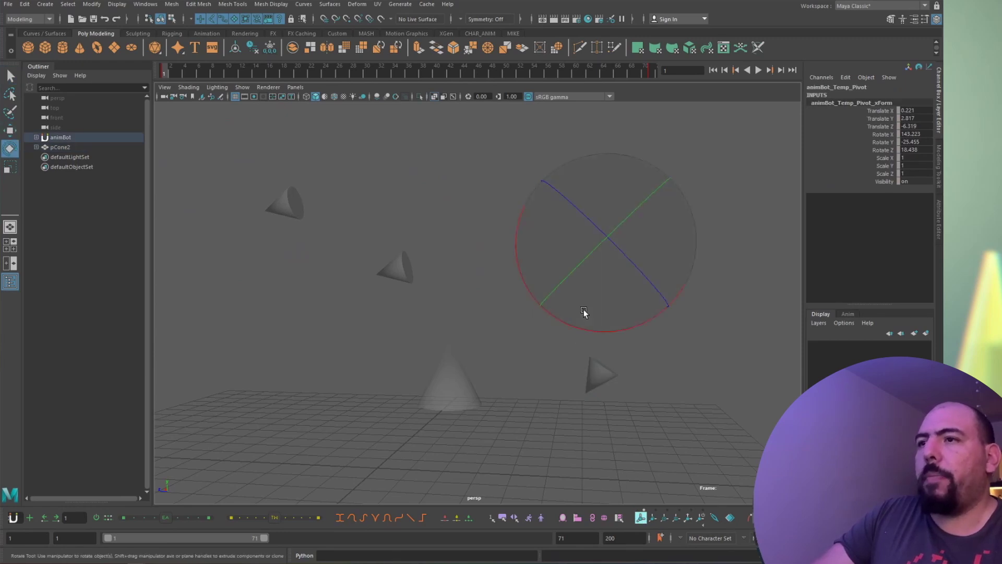
pyautogui.moveTo(593, 335); pyautogui.dragTo(406, 243)
pyautogui.click(619, 436)
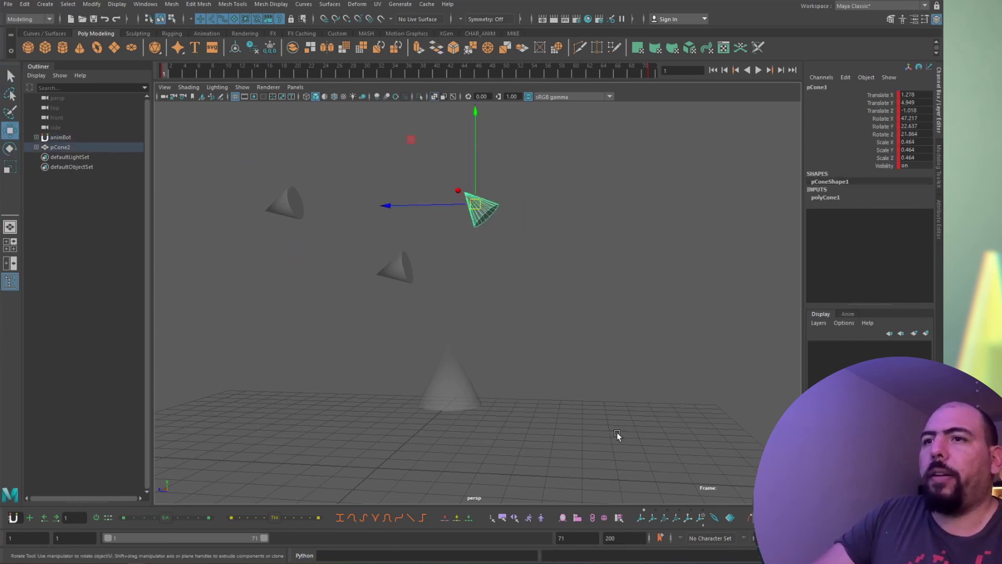
# Step: Reactivate the saved temp pivot on the middle small cone and rotate the cone around it
pyautogui.click(392, 270)
pyautogui.click(641, 518)
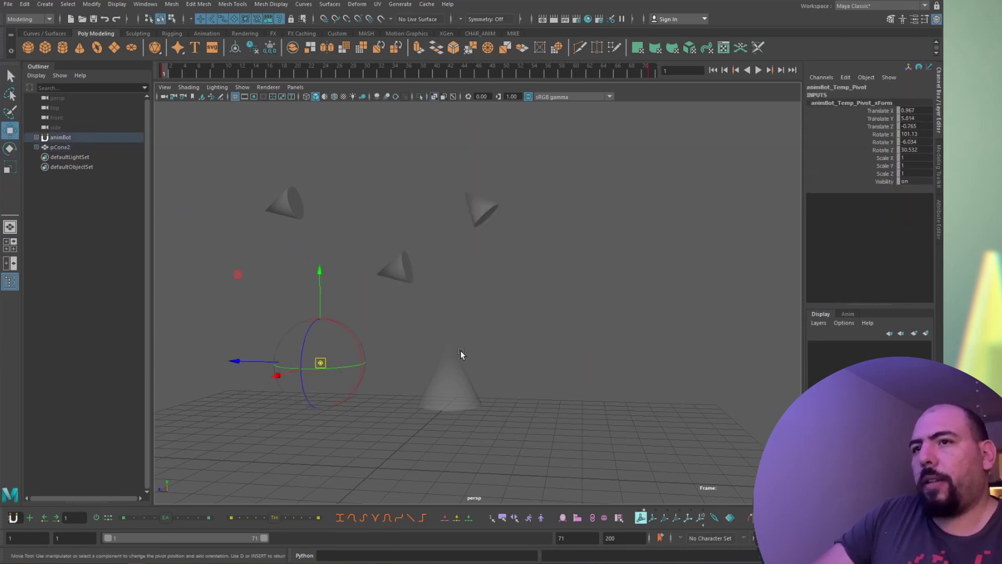
pyautogui.press('e')
pyautogui.moveTo(371, 331); pyautogui.dragTo(365, 259)
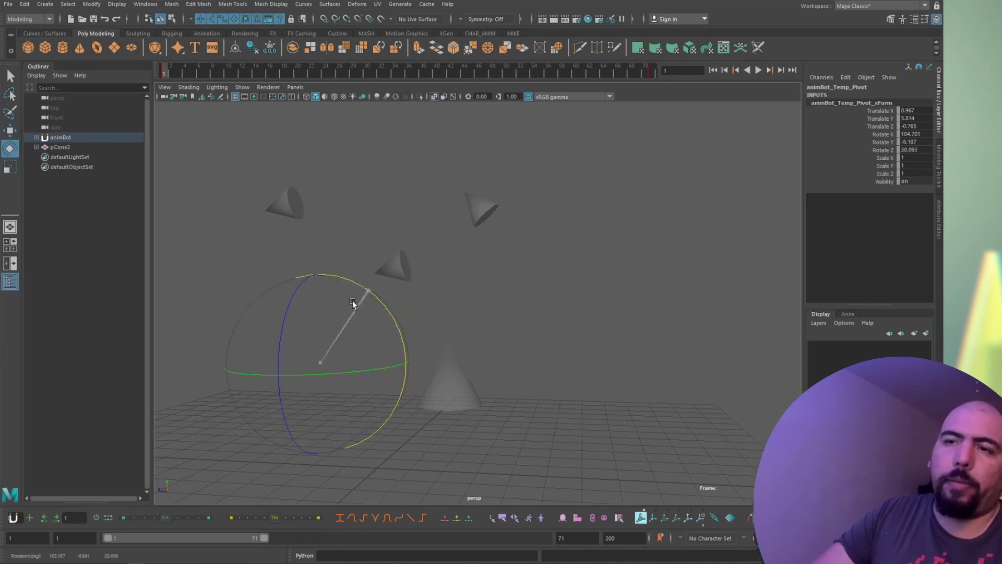
# Step: Switch to Blender, place the 3D cursor at several spots around the character's feet and show the viewport tools
pyautogui.hotkey('alt', 'Tab')
pyautogui.hotkey('alt', 'Tab')
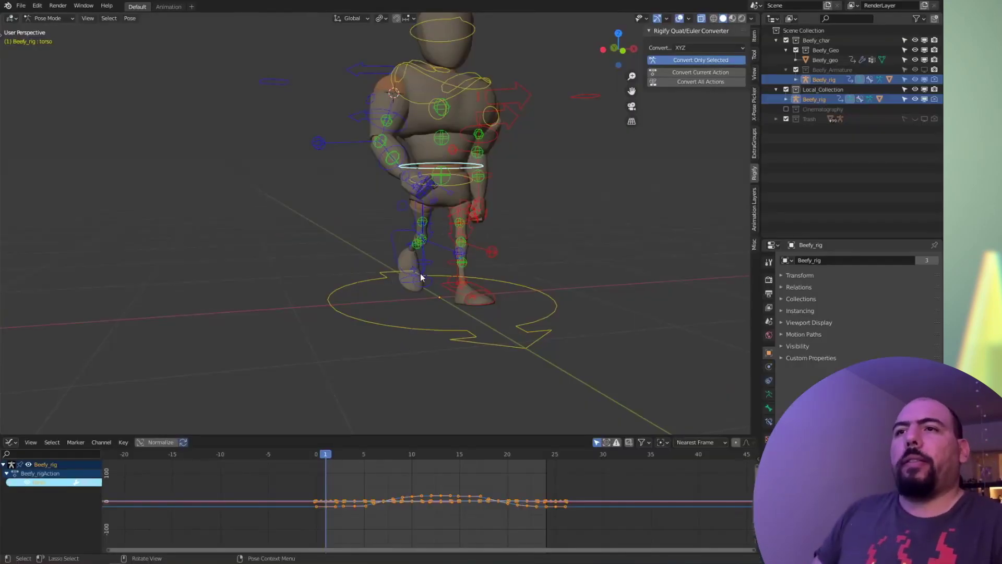
pyautogui.moveTo(421, 273); pyautogui.dragTo(499, 257, button='middle')
pyautogui.keyDown('shift'); pyautogui.rightClick(553, 360); pyautogui.keyUp('shift')
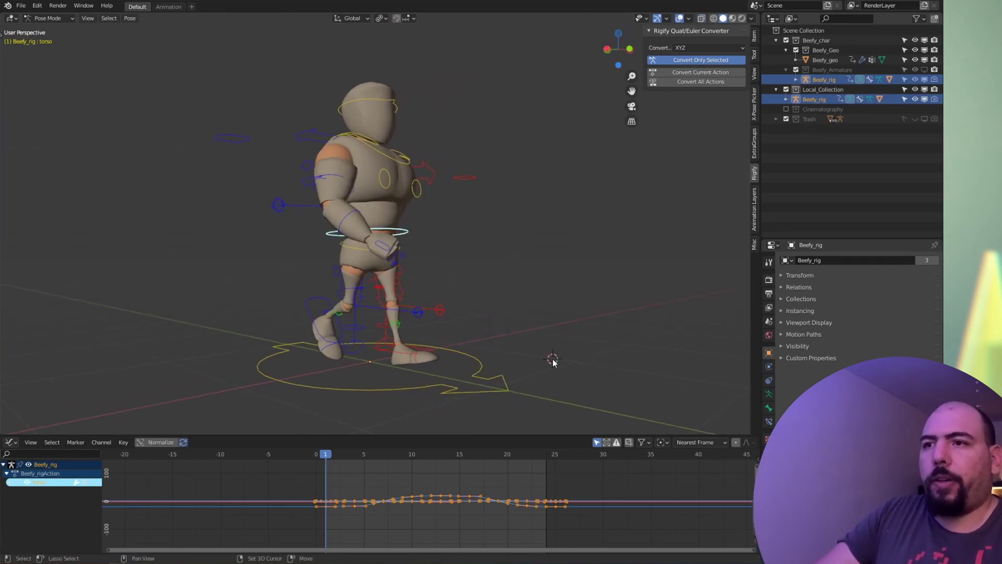
pyautogui.keyDown('shift'); pyautogui.rightClick(238, 371); pyautogui.keyUp('shift')
pyautogui.keyDown('shift'); pyautogui.rightClick(400, 342); pyautogui.keyUp('shift')
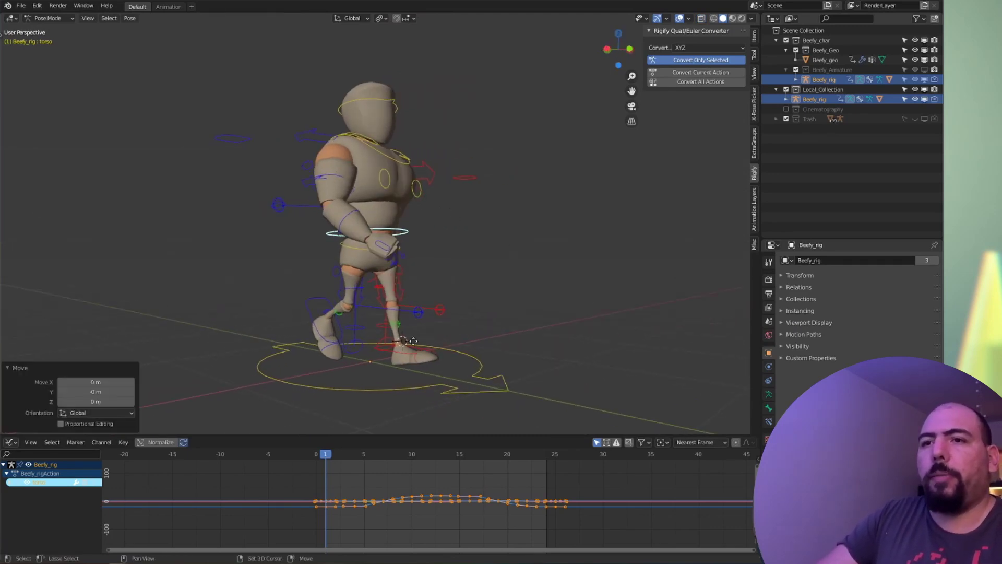
pyautogui.keyDown('shift'); pyautogui.moveTo(521, 339); pyautogui.dragTo(541, 343, button='right'); pyautogui.keyUp('shift')
pyautogui.press('t')
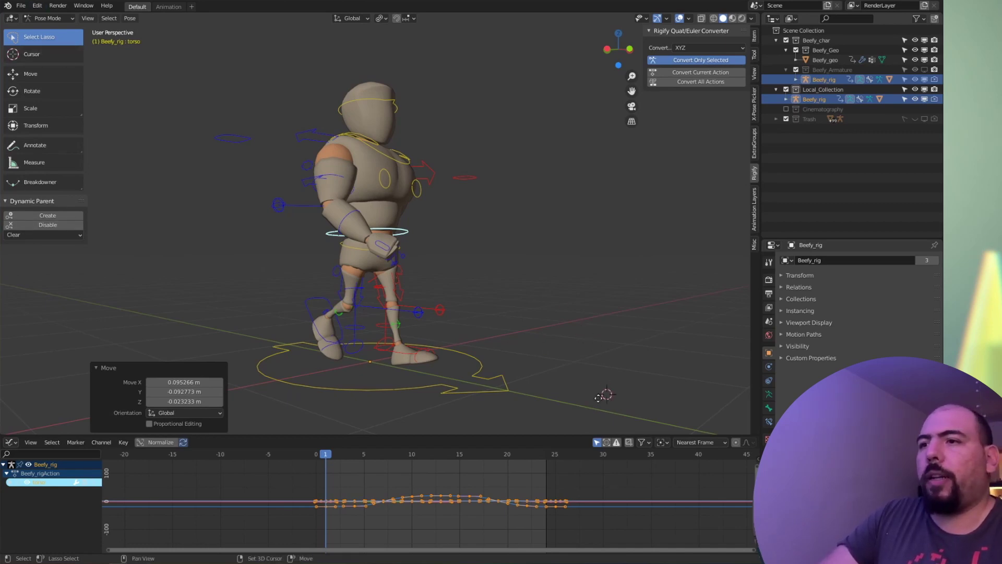
# Step: Collapse the Move operation settings and place the 3D cursor on the ground just in front of the character's feet
pyautogui.moveTo(505, 380); pyautogui.dragTo(466, 243, button='middle')
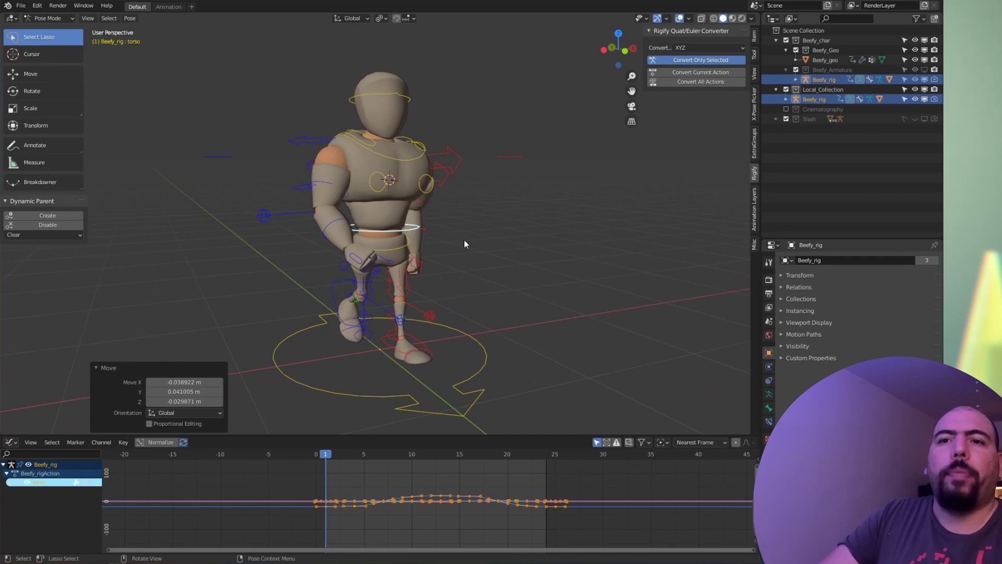
pyautogui.click(164, 372)
pyautogui.moveTo(273, 357); pyautogui.dragTo(429, 246, button='middle')
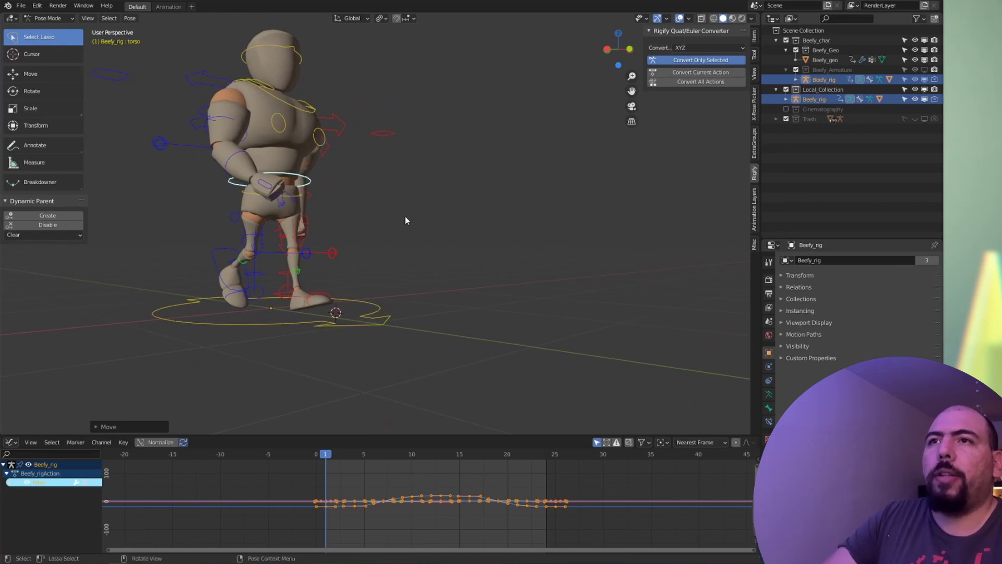
# Step: Select the torso control and set the pivot point to 3D Cursor
pyautogui.click(294, 165)
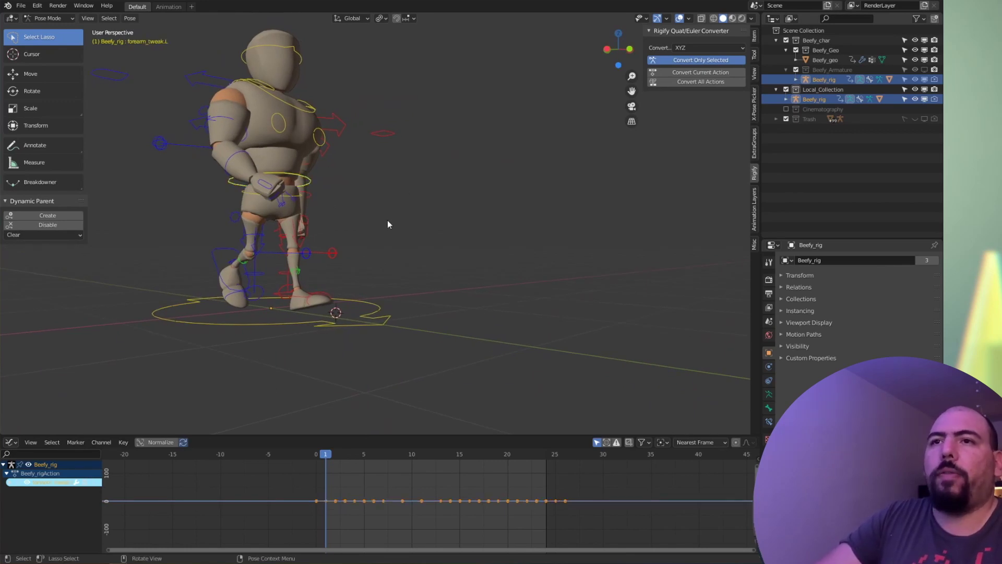
pyautogui.click(312, 180)
pyautogui.moveTo(334, 190); pyautogui.dragTo(346, 372, button='middle')
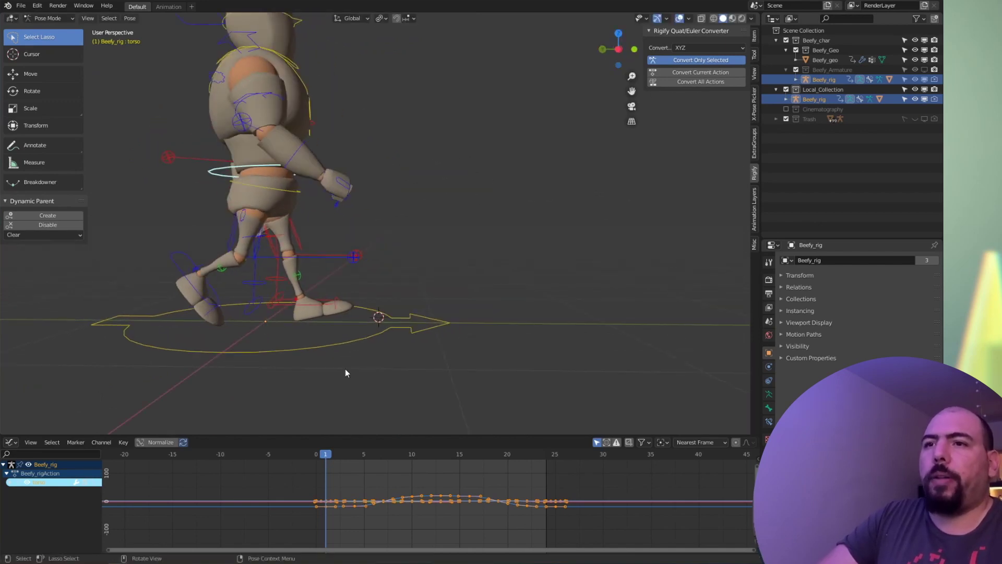
pyautogui.press('.')
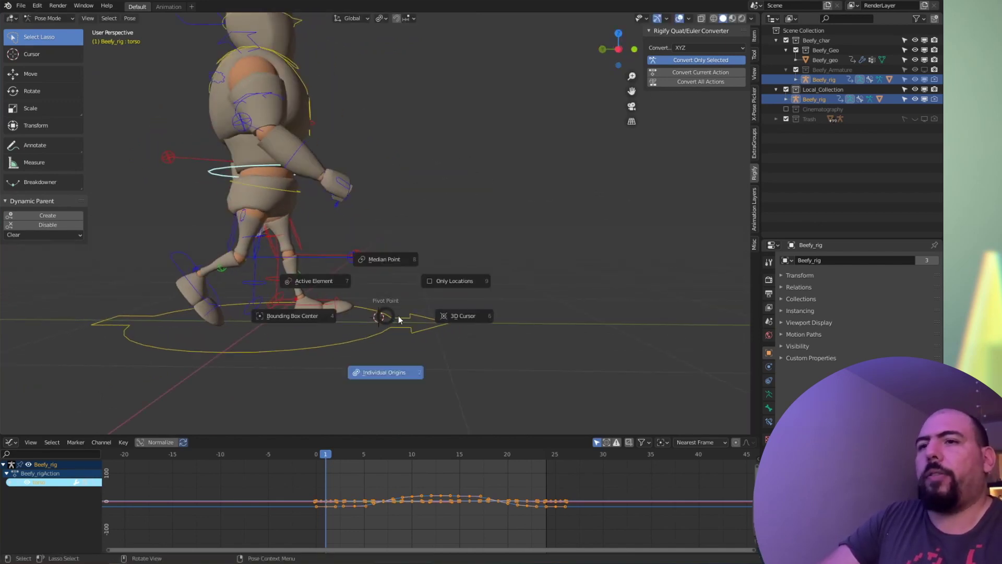
pyautogui.click(467, 315)
pyautogui.press('.')
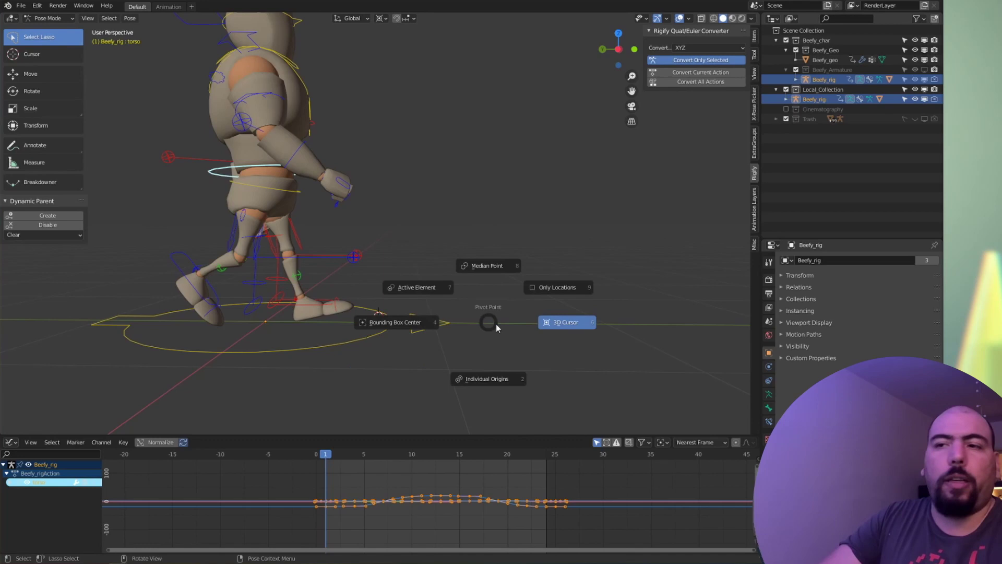
pyautogui.click(583, 324)
# Step: Try rotating the torso around the 3D cursor, first alone and with both foot IK controls added to the selection
pyautogui.press('r')
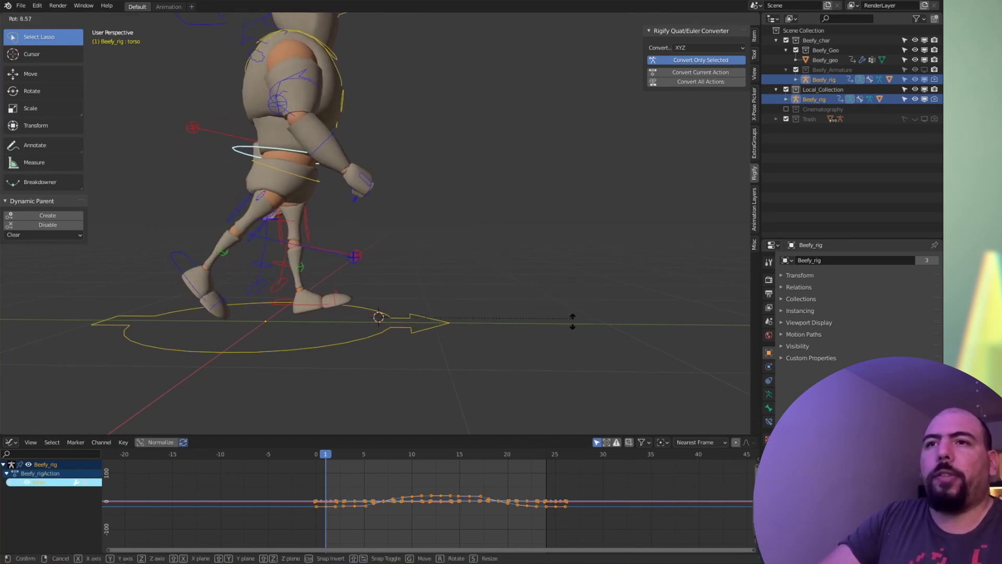
pyautogui.rightClick(576, 298)
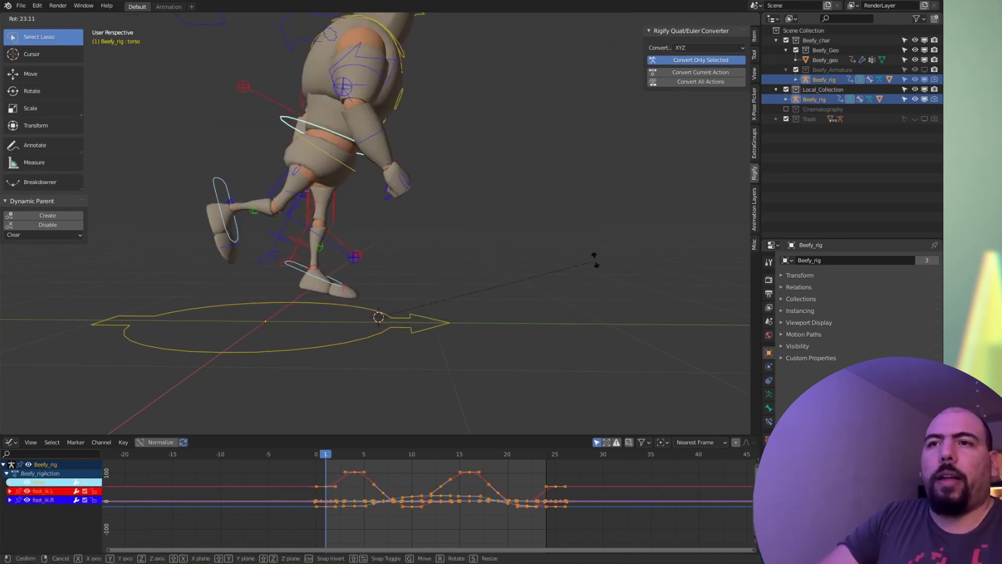
pyautogui.rightClick(595, 253)
# Step: Switch to Maya, exit the temp pivot on the middle small cone with the Move tool active, and return to Blender
pyautogui.press('r')
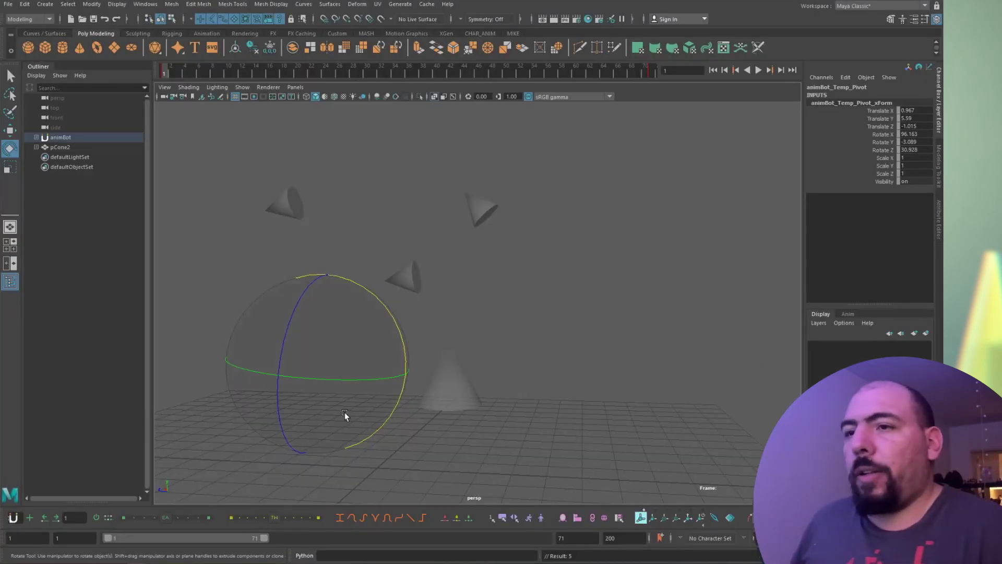
pyautogui.press('w')
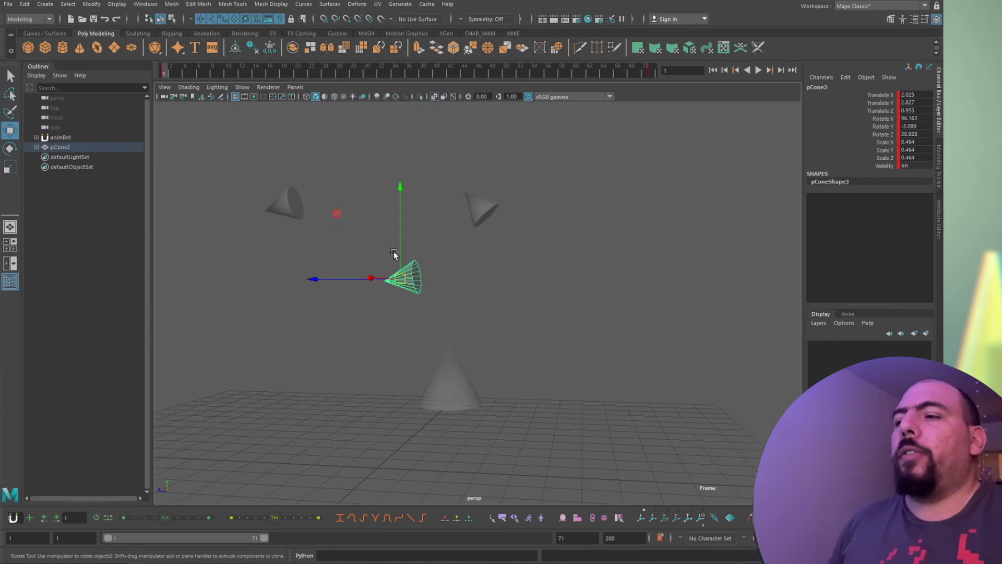
pyautogui.click(701, 526)
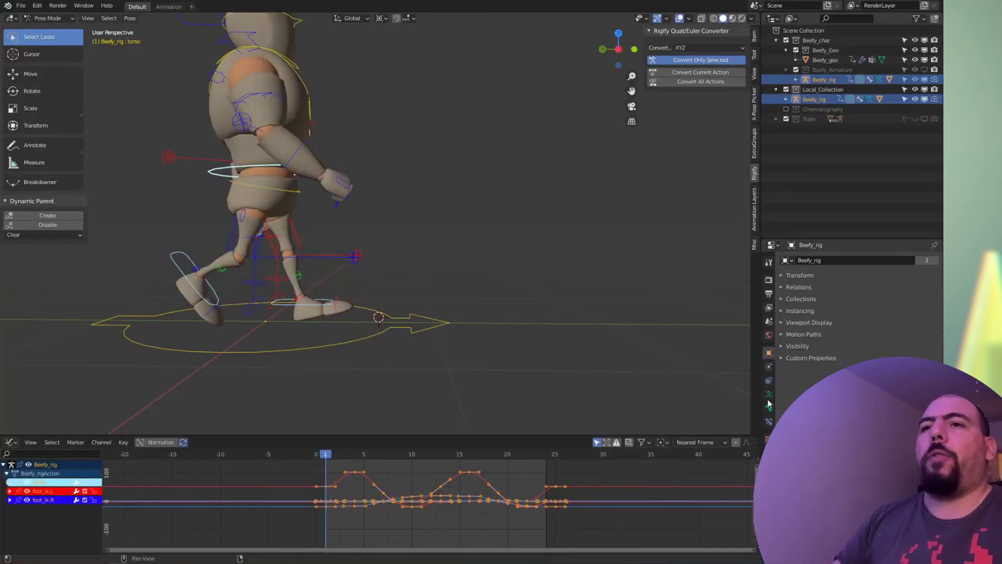
# Step: Select all rig controls and reset the character to its T-pose without the walk animation, shown from the right side
pyautogui.moveTo(417, 341); pyautogui.dragTo(364, 313, button='middle')
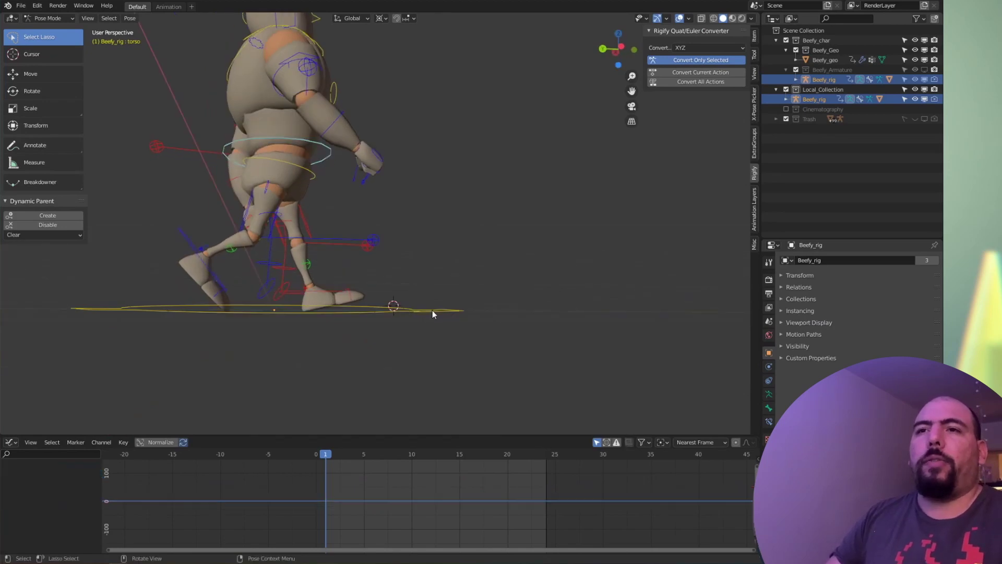
pyautogui.press('a')
pyautogui.hotkey('alt', 'a')
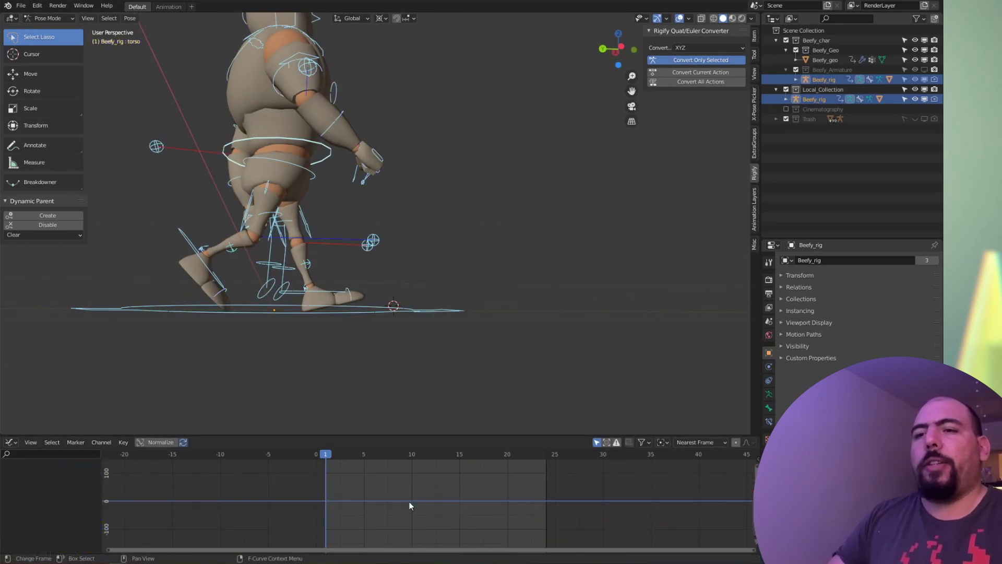
pyautogui.moveTo(424, 286); pyautogui.dragTo(190, 77, button='middle')
pyautogui.press('KP_1')
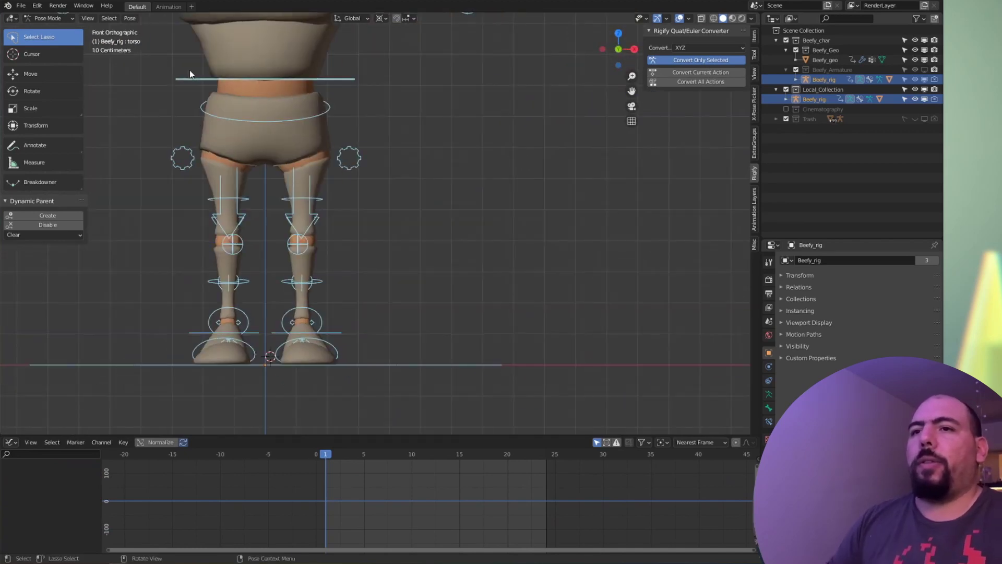
pyautogui.press('KP_3')
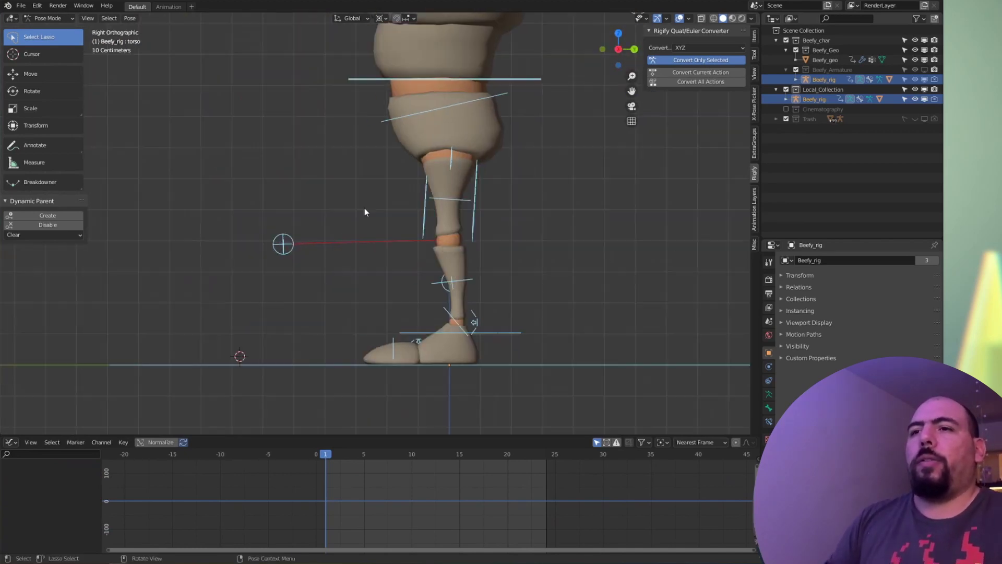
# Step: Select the left foot's heel control and snap the 3D cursor to it
pyautogui.click(492, 334)
pyautogui.press('g')
pyautogui.rightClick(500, 336)
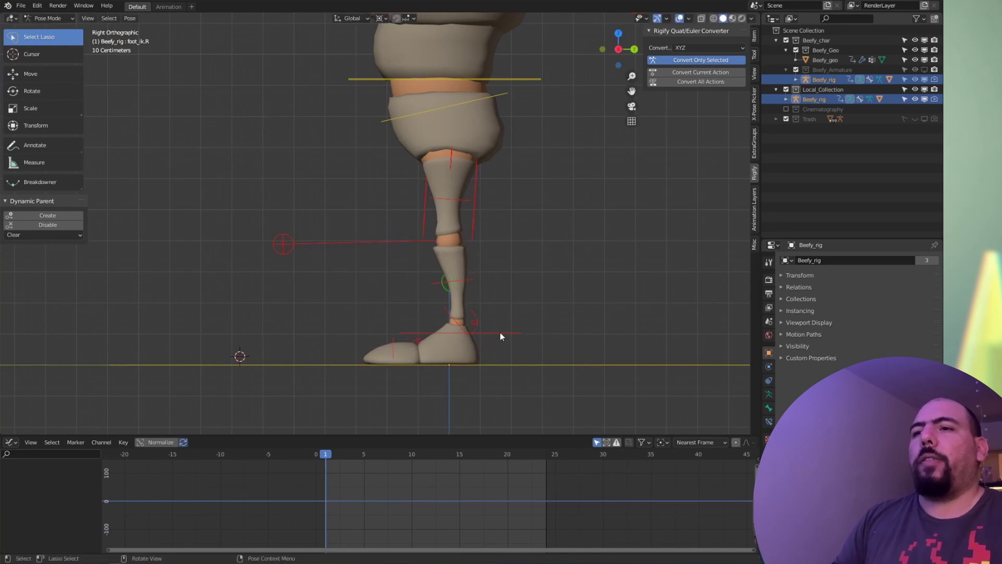
pyautogui.click(454, 317)
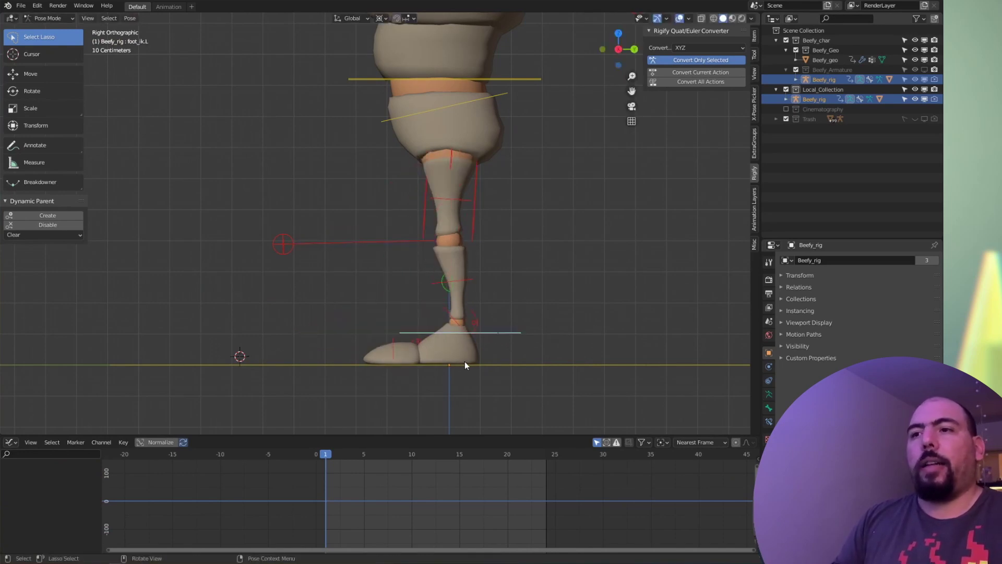
pyautogui.click(475, 322)
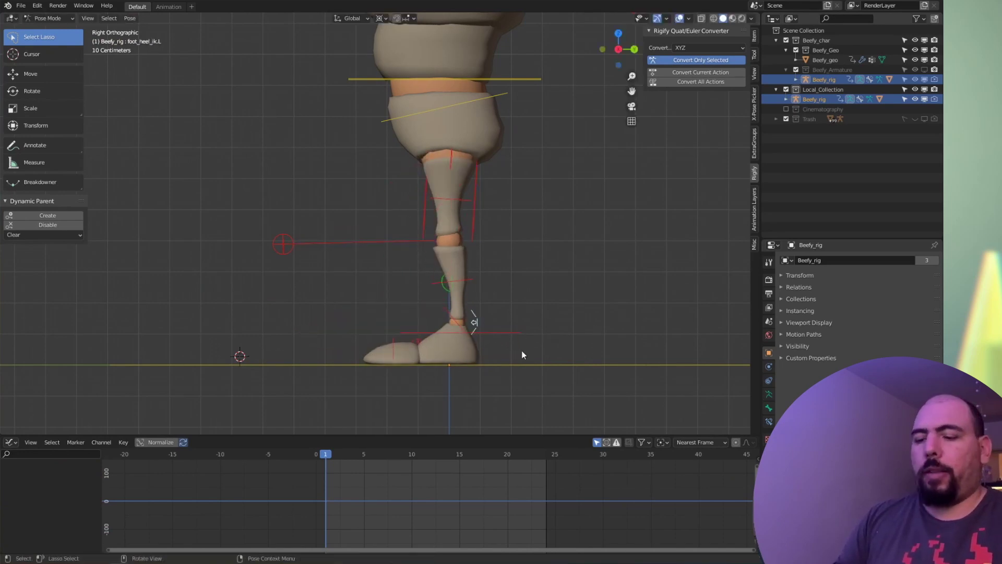
pyautogui.hotkey('shift', 's')
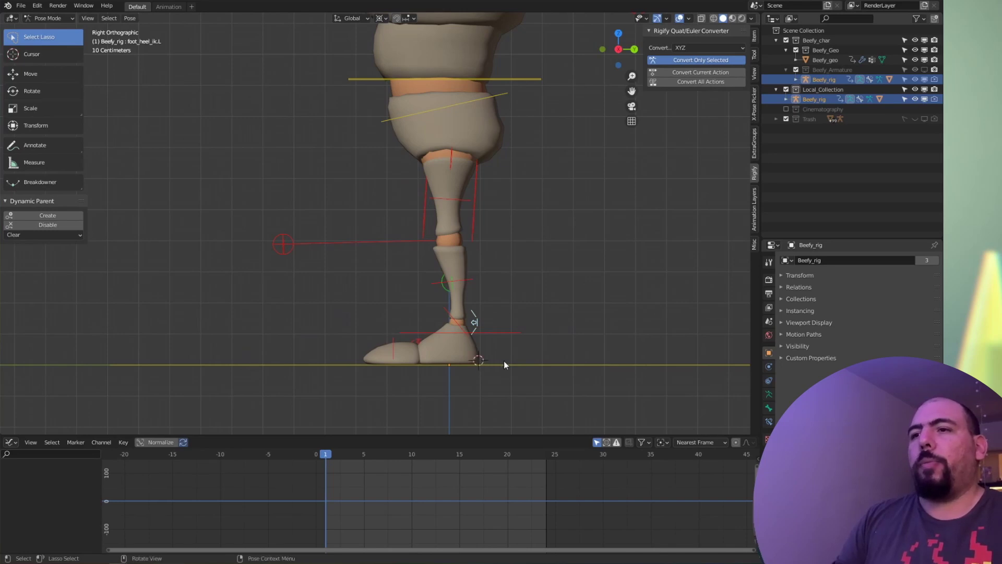
# Step: Try rotating the left foot IK control around the 3D cursor at the heel
pyautogui.click(509, 334)
pyautogui.press('r')
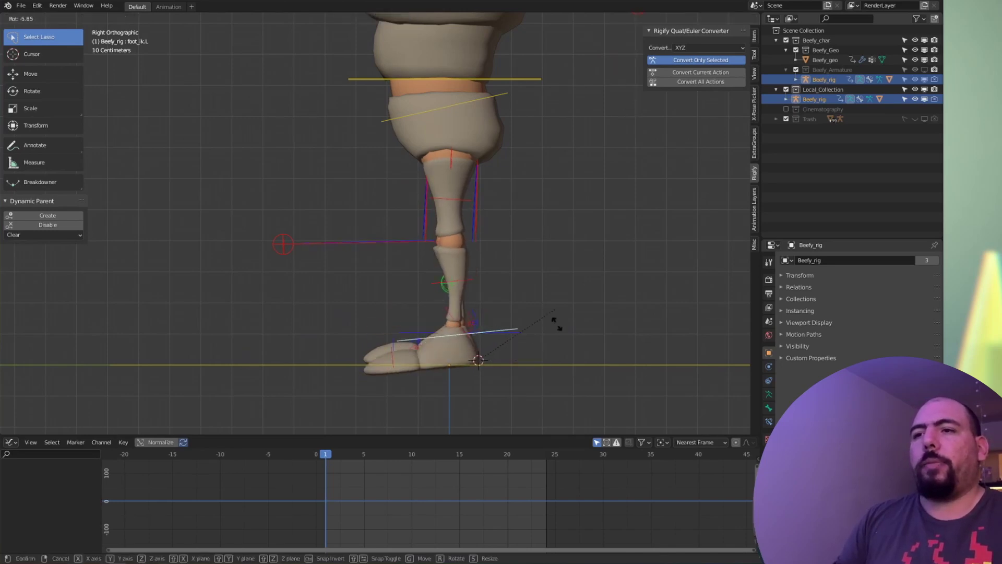
pyautogui.rightClick(500, 330)
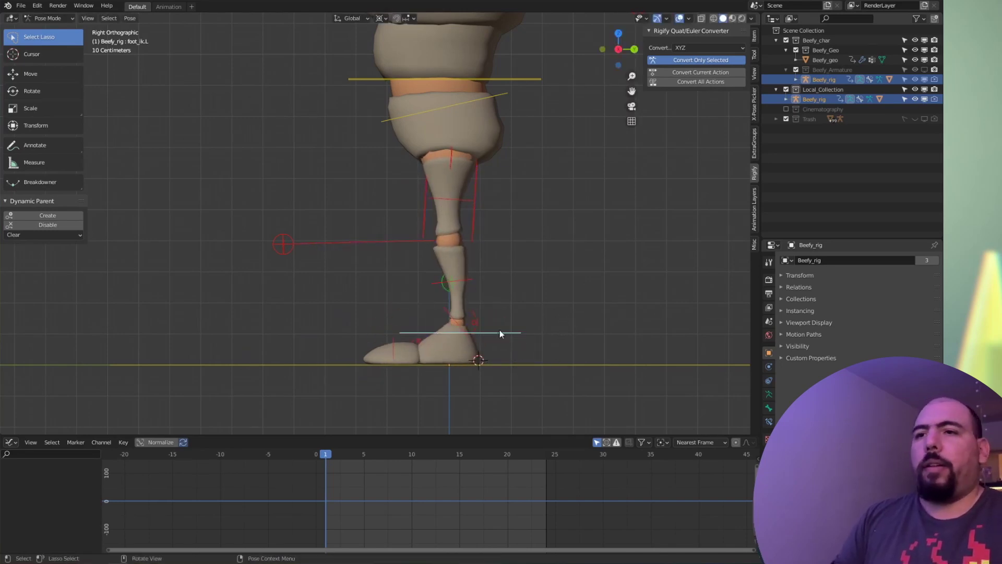
# Step: Try rotating the left foot IK control around a 3D cursor placed at the toe tip, and clear the control's rotation
pyautogui.keyDown('shift'); pyautogui.rightClick(365, 363); pyautogui.keyUp('shift')
pyautogui.press('r')
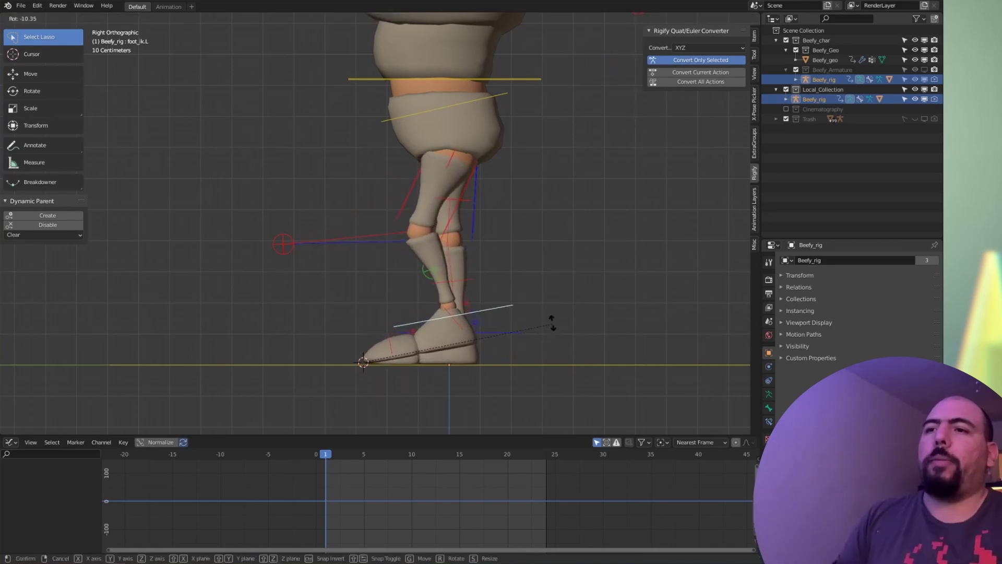
pyautogui.click(552, 322)
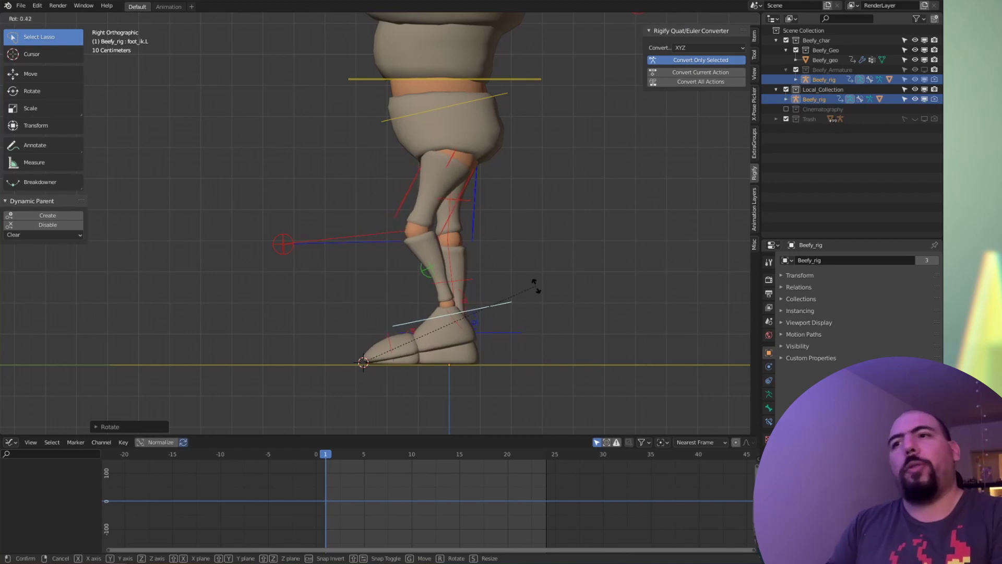
pyautogui.moveTo(537, 284); pyautogui.dragTo(493, 331, button='middle')
pyautogui.hotkey('ctrl', 'z')
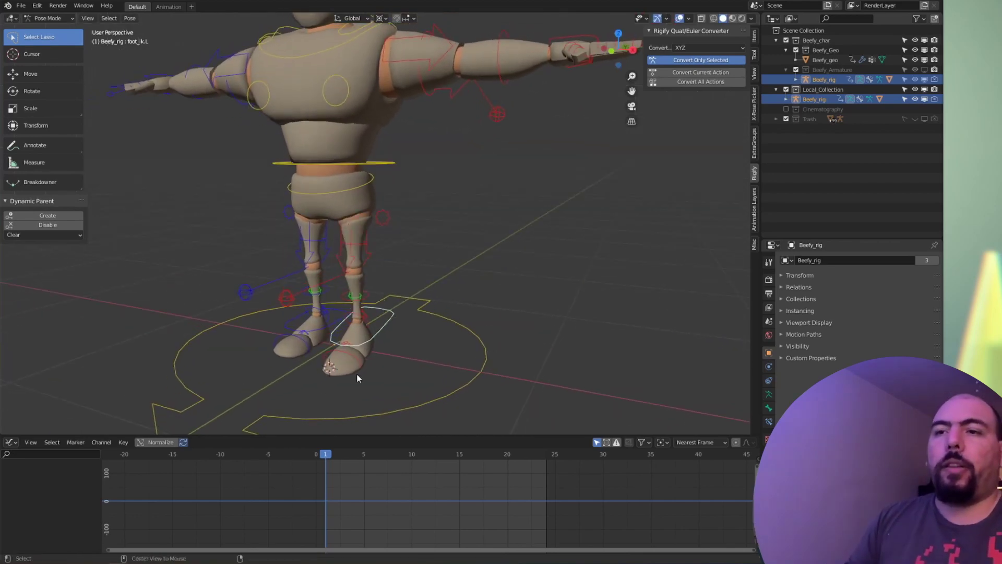
pyautogui.hotkey('alt', 'r')
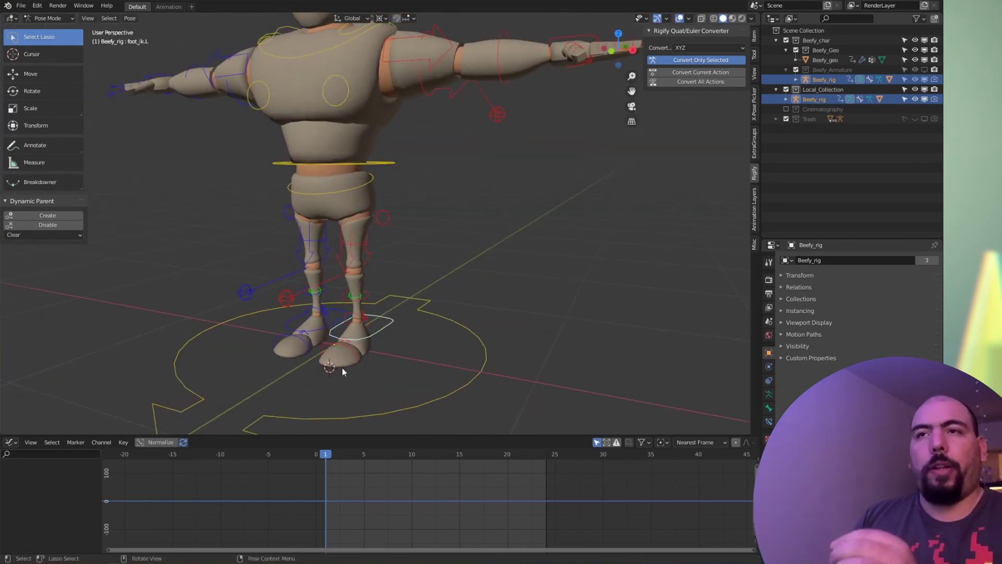
# Step: Set the pivot point to Active Element and try rotating the torso control
pyautogui.press('.')
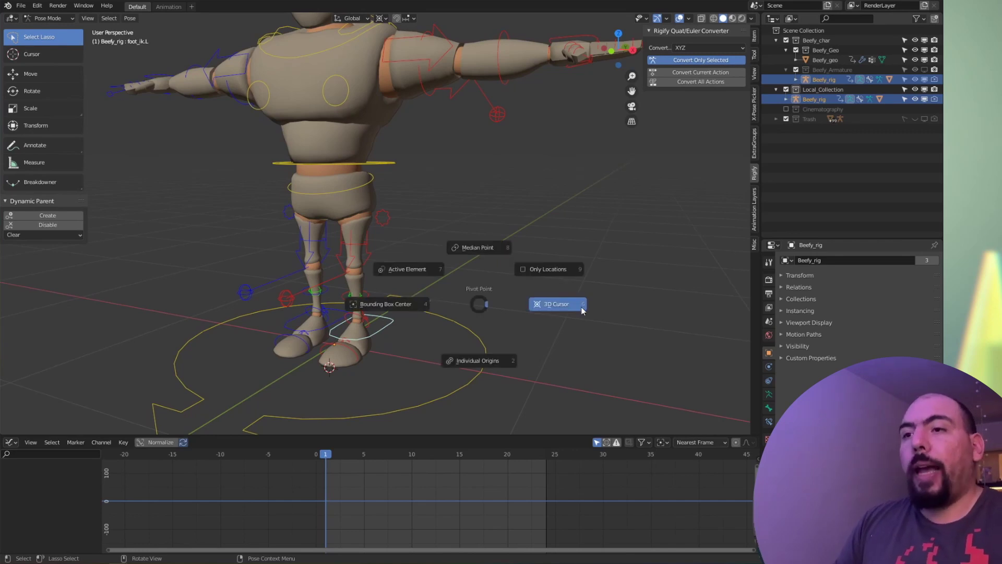
pyautogui.click(412, 270)
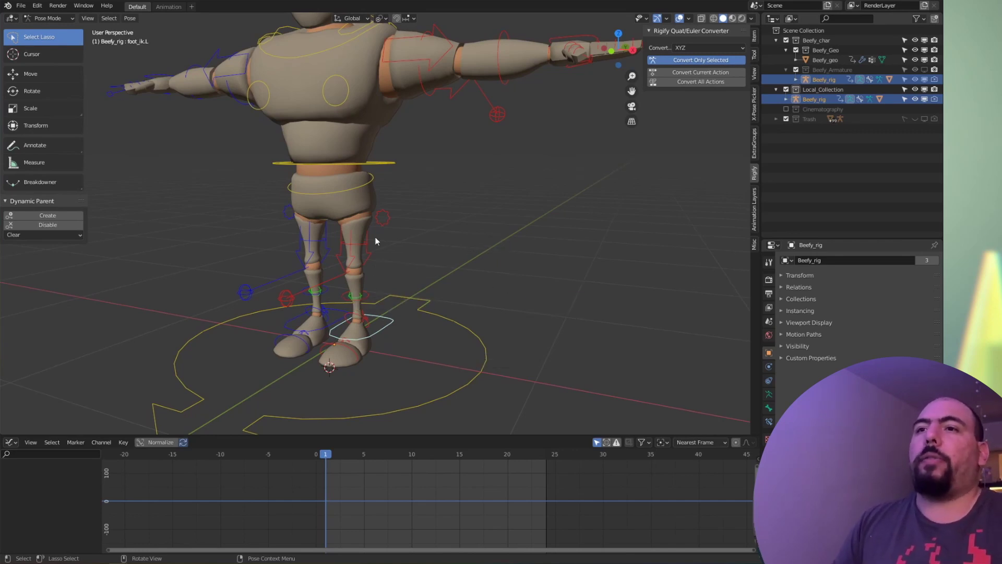
pyautogui.scroll(-5, 476, 229)
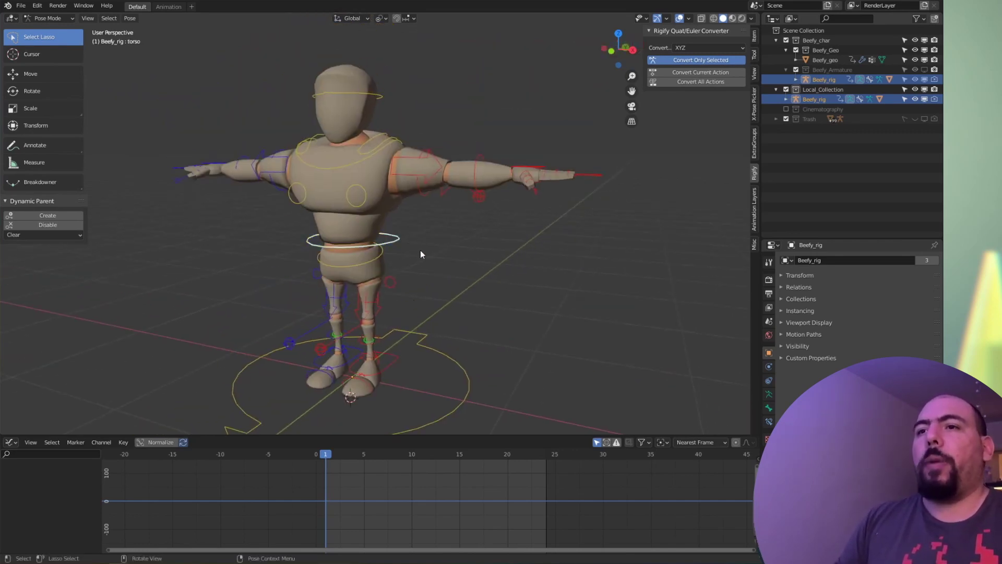
pyautogui.press('r')
pyautogui.press('Escape')
# Step: Select both foot IK controls with the torso as the active control and try rotating them together around it
pyautogui.moveTo(431, 267); pyautogui.dragTo(474, 248, button='middle')
pyautogui.keyDown('shift'); pyautogui.click(421, 329); pyautogui.keyUp('shift')
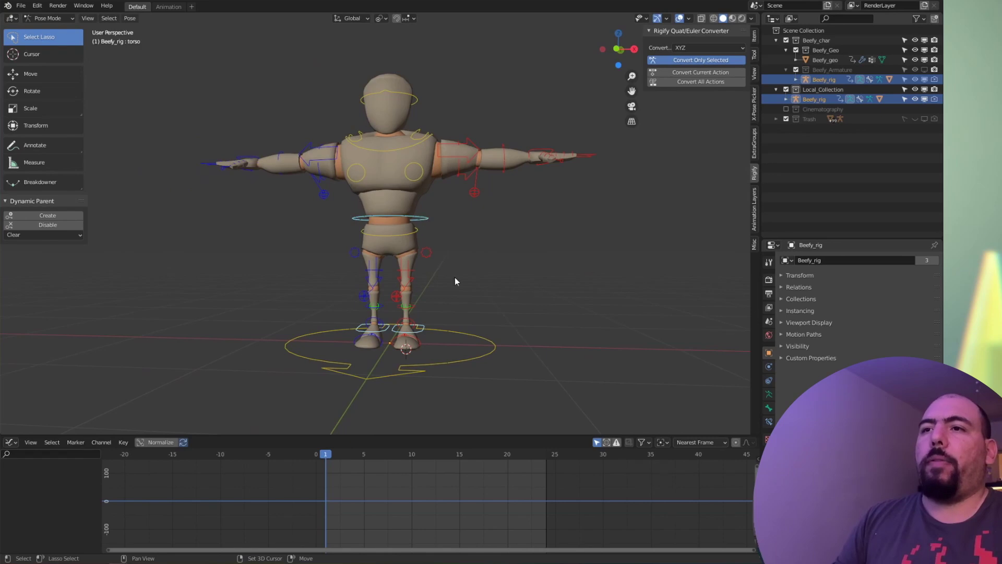
pyautogui.press('r')
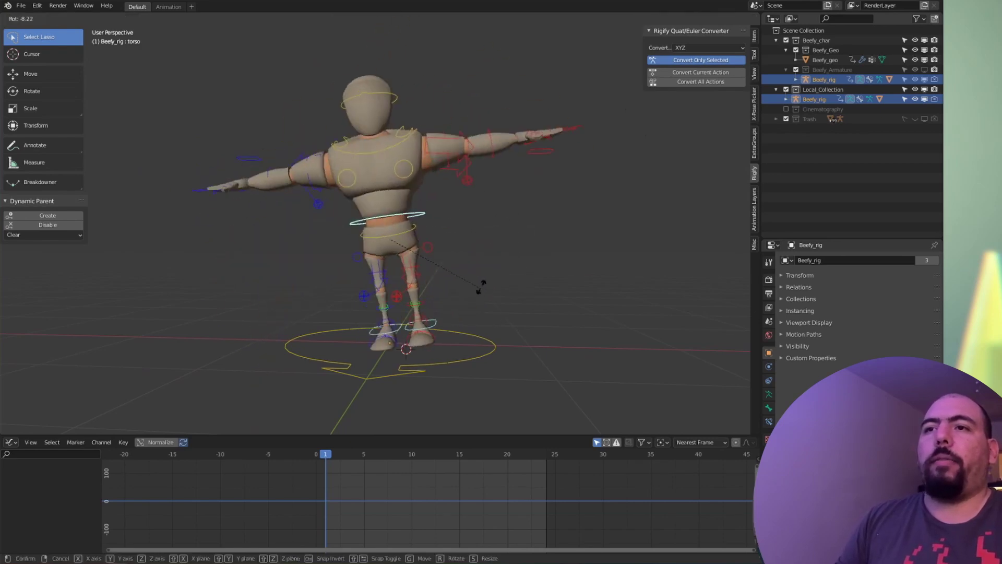
pyautogui.press('Escape')
# Step: Review the pivot point options, make the left foot IK control active, and try rotating the torso and feet around it
pyautogui.press('.')
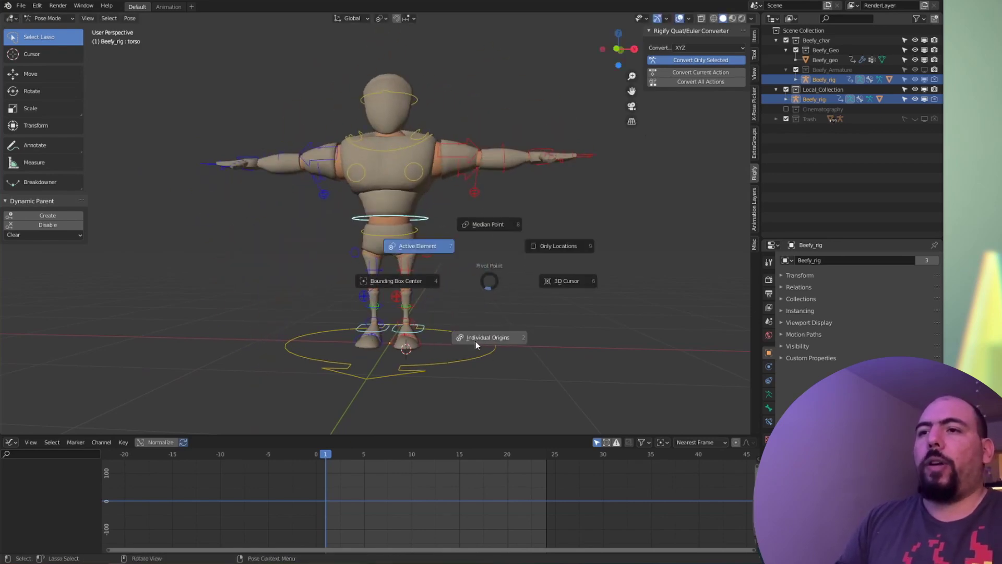
pyautogui.click(493, 224)
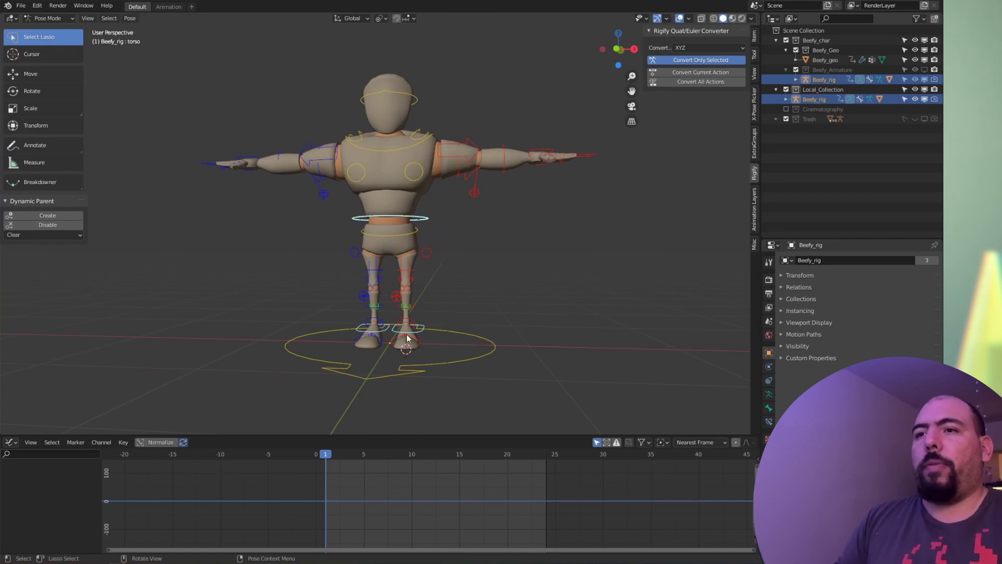
pyautogui.click(427, 330)
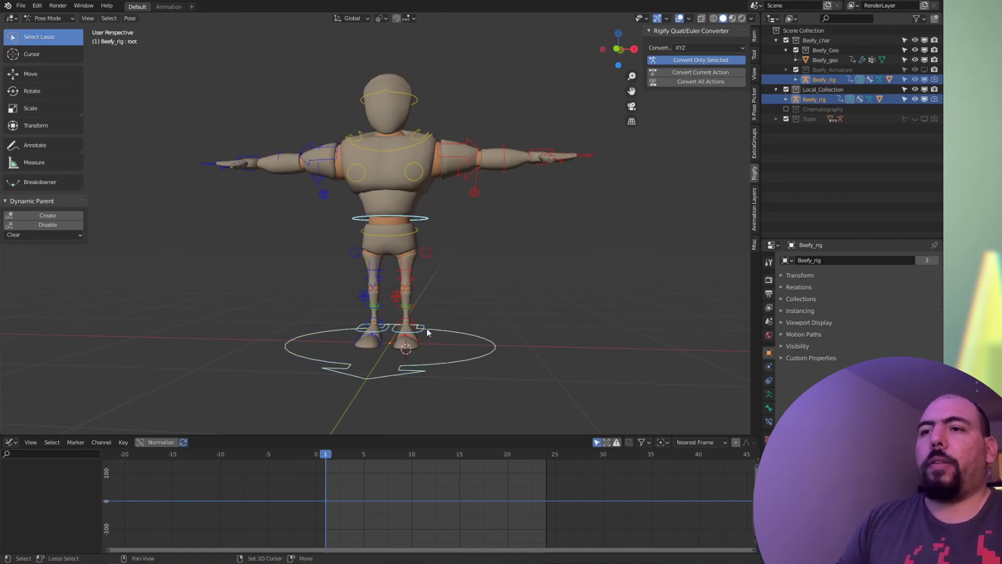
pyautogui.keyDown('shift'); pyautogui.click(456, 331); pyautogui.keyUp('shift')
pyautogui.moveTo(456, 331); pyautogui.dragTo(537, 219, button='middle')
pyautogui.press('r')
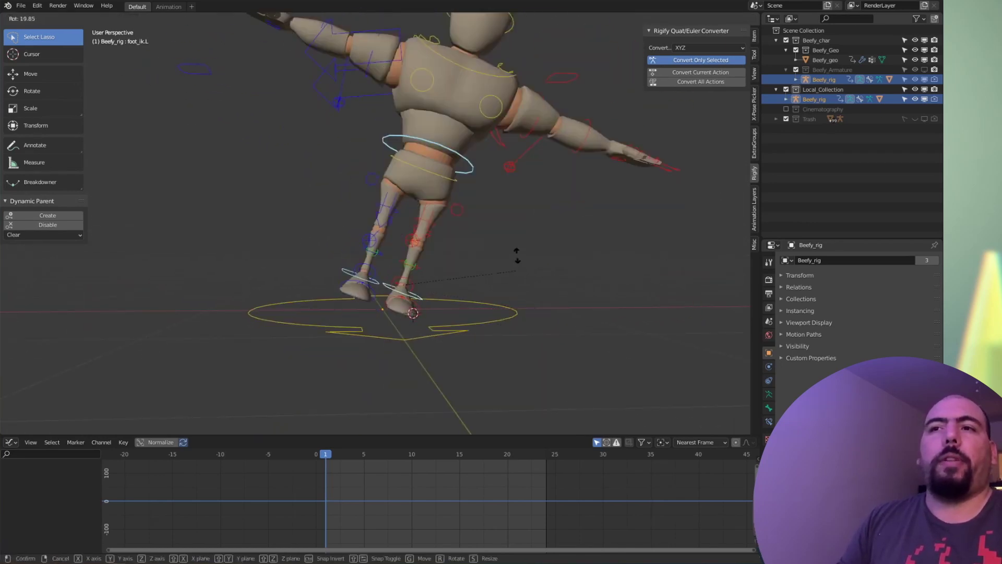
pyautogui.press('Escape')
pyautogui.press('KP_1')
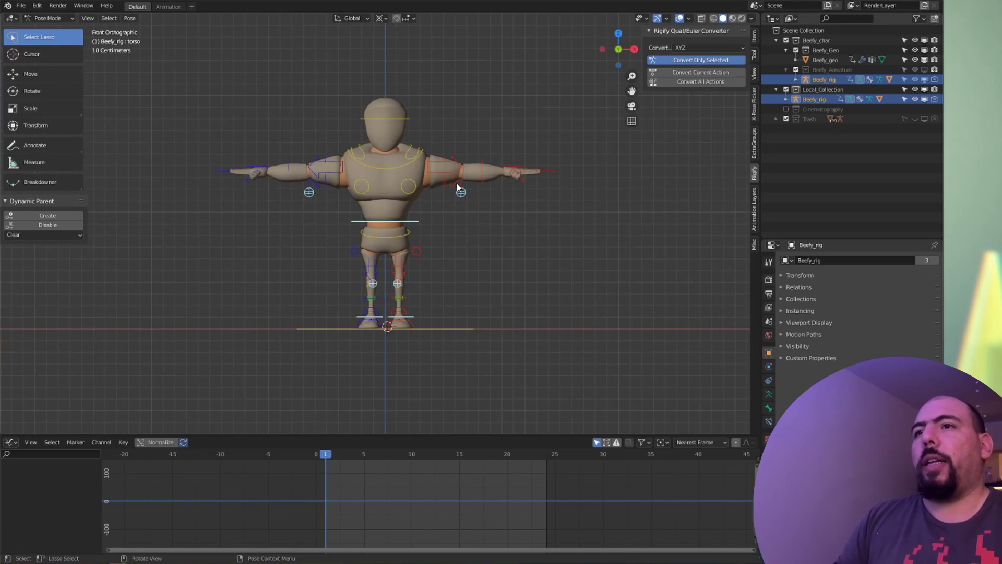
# Step: Clear the current selection and select both foot IK controls with the torso as the active control
pyautogui.click(461, 141)
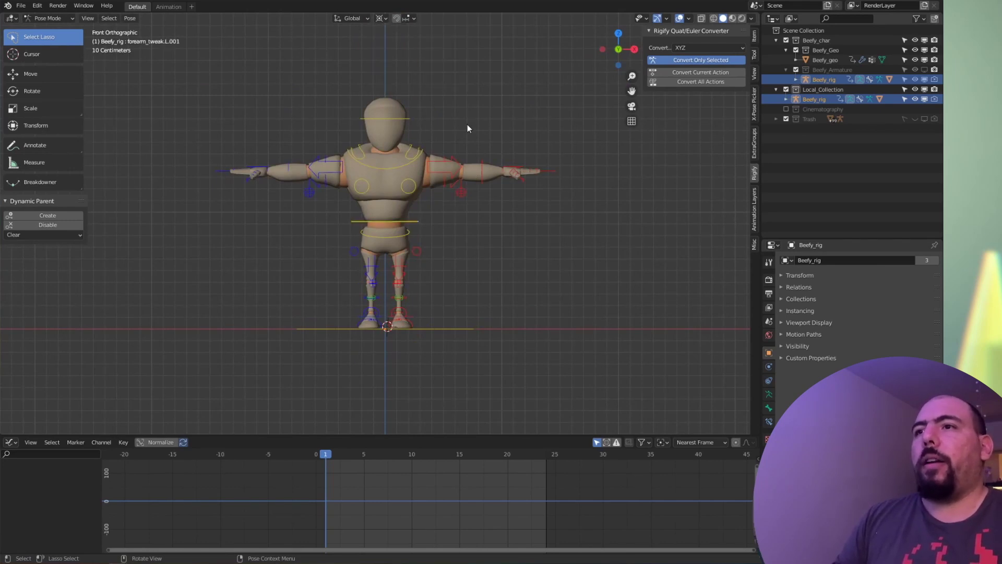
pyautogui.moveTo(468, 128); pyautogui.dragTo(354, 277, button='middle')
pyautogui.click(433, 300)
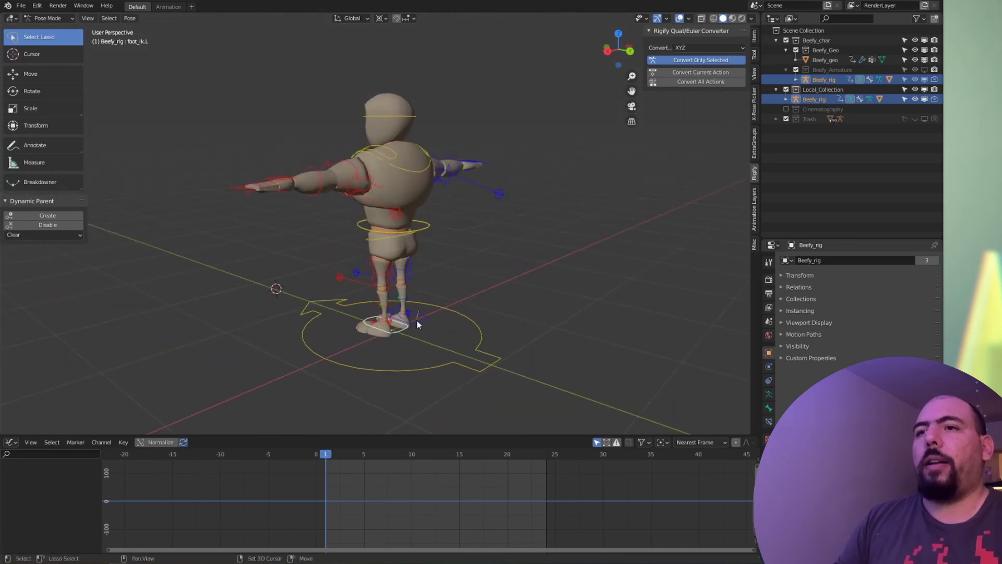
pyautogui.click(374, 19)
pyautogui.click(394, 63)
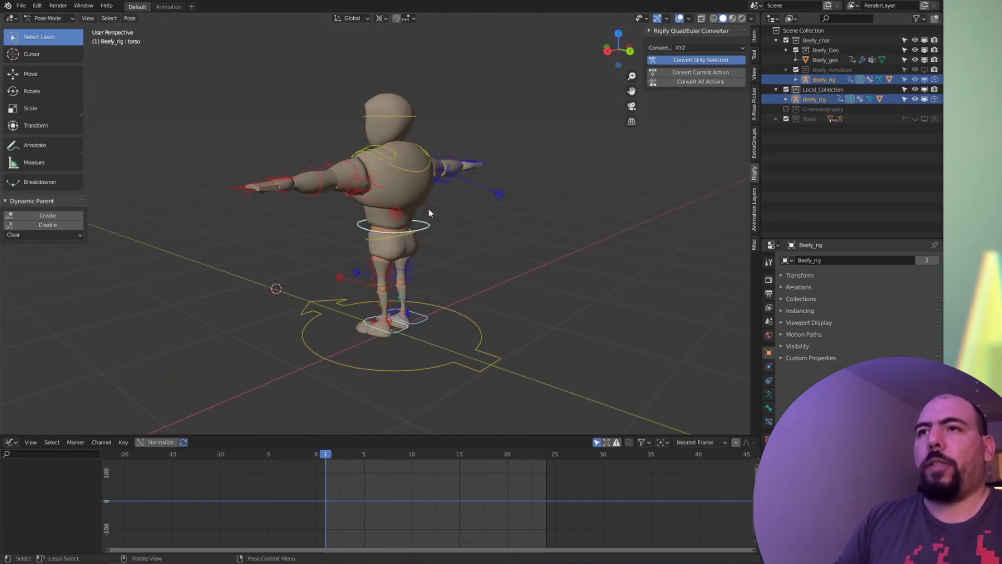
# Step: Set the pivot point to Individual Origins and try rotating and scaling the torso and foot controls around their own origins
pyautogui.press('.')
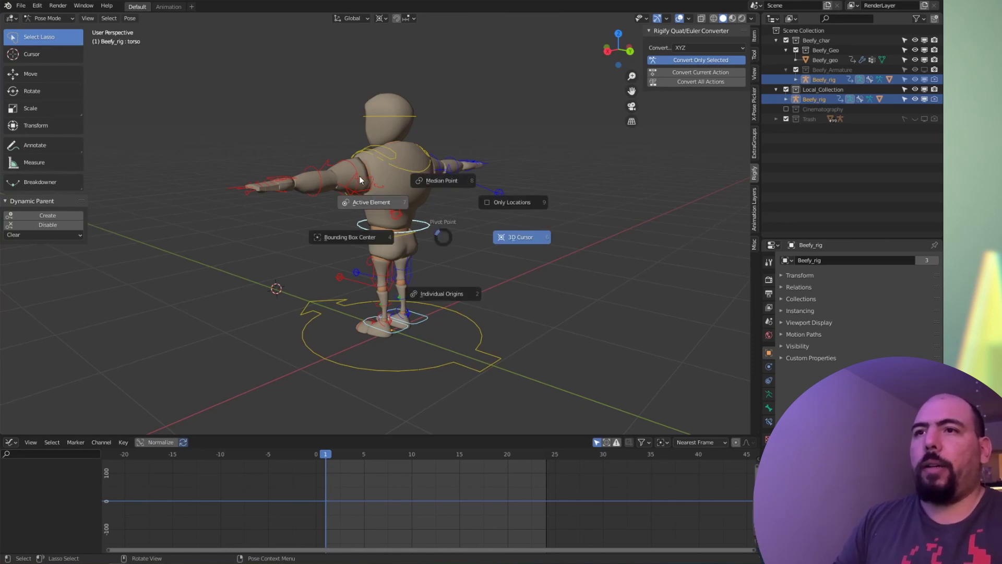
pyautogui.click(436, 301)
pyautogui.press('r')
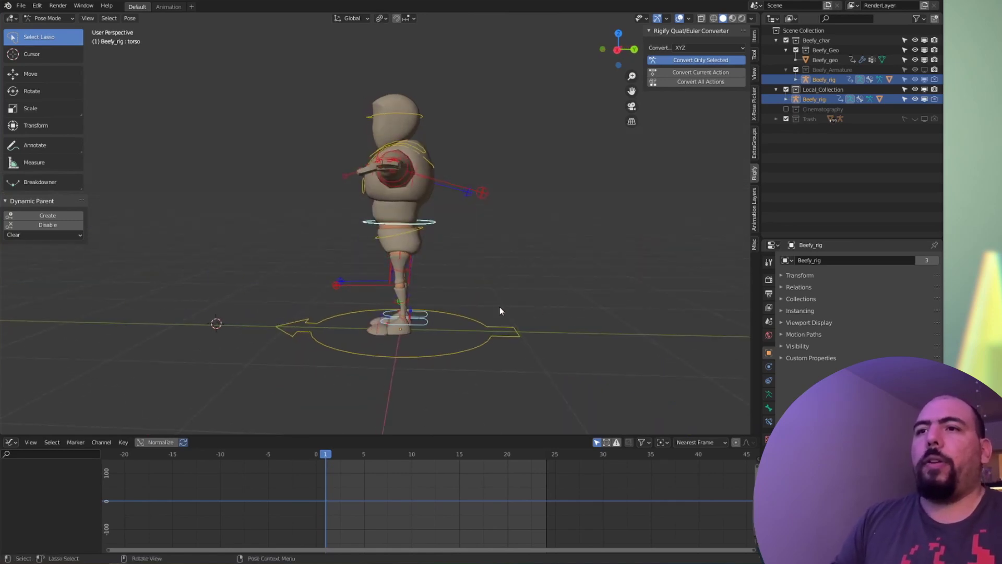
pyautogui.rightClick(484, 214)
pyautogui.moveTo(497, 291); pyautogui.dragTo(430, 277, button='middle')
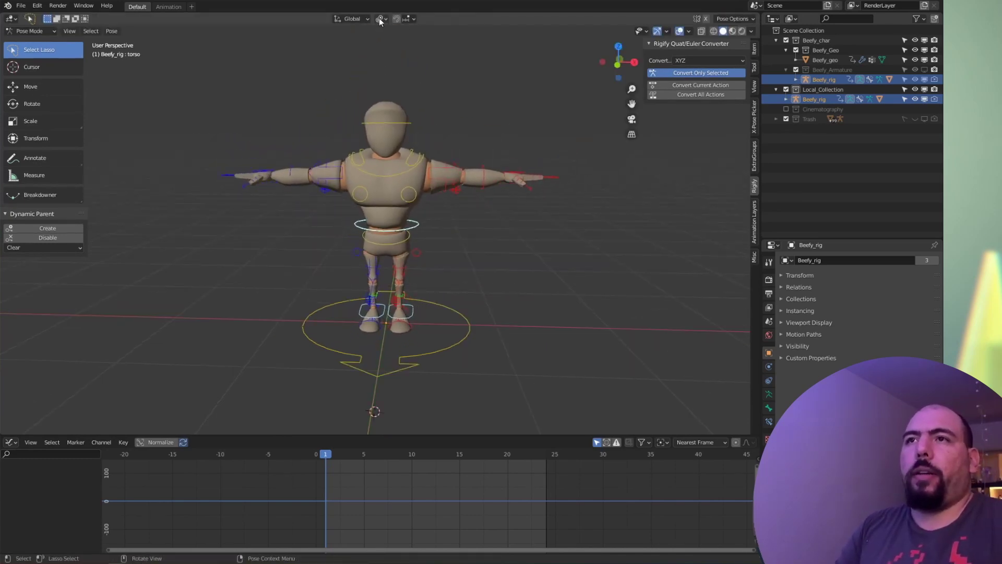
pyautogui.press('s')
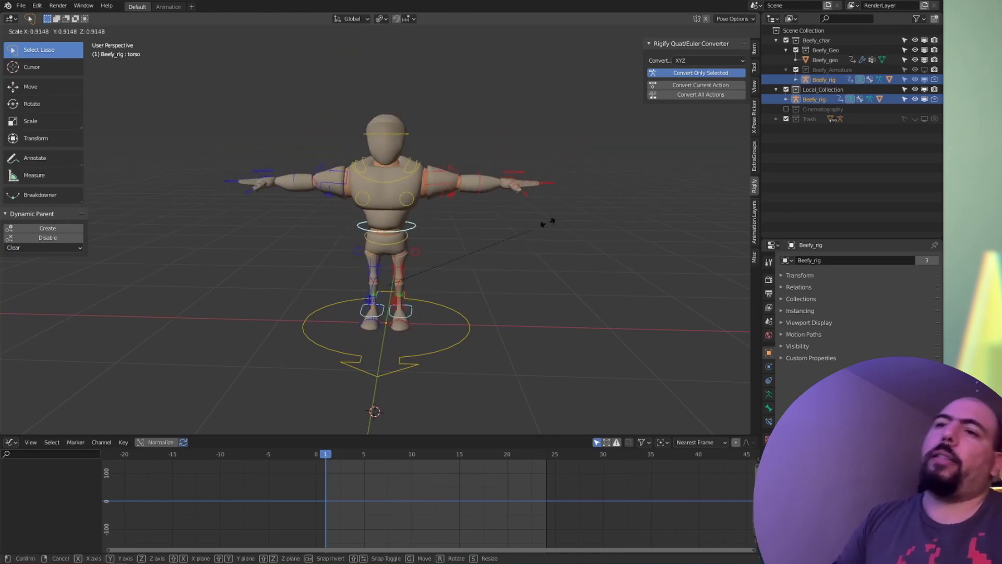
pyautogui.rightClick(533, 235)
# Step: Set the pivot point to Bounding Box Center, try scaling the torso and foot controls, and review the pose options
pyautogui.click(382, 19)
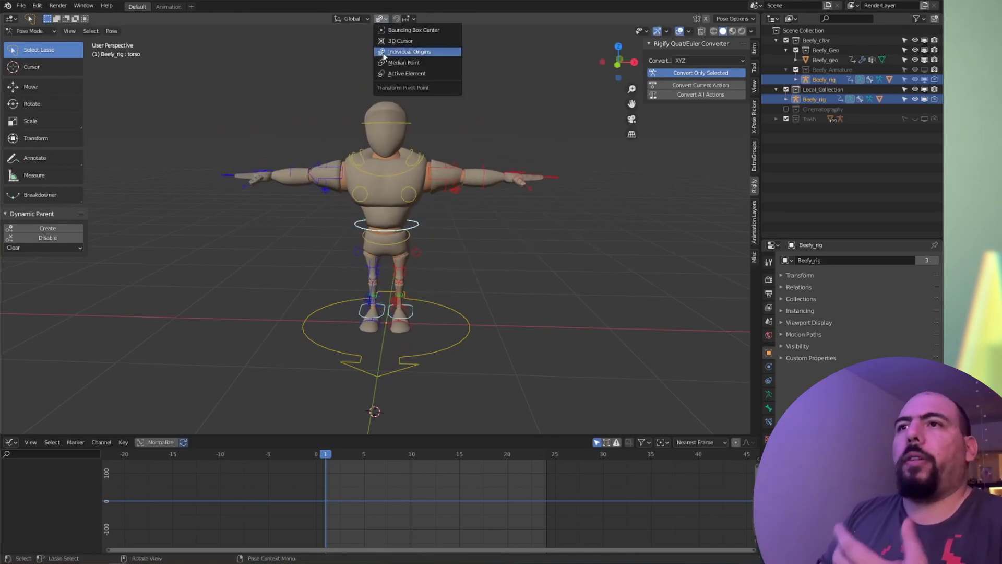
pyautogui.click(399, 30)
pyautogui.press('s')
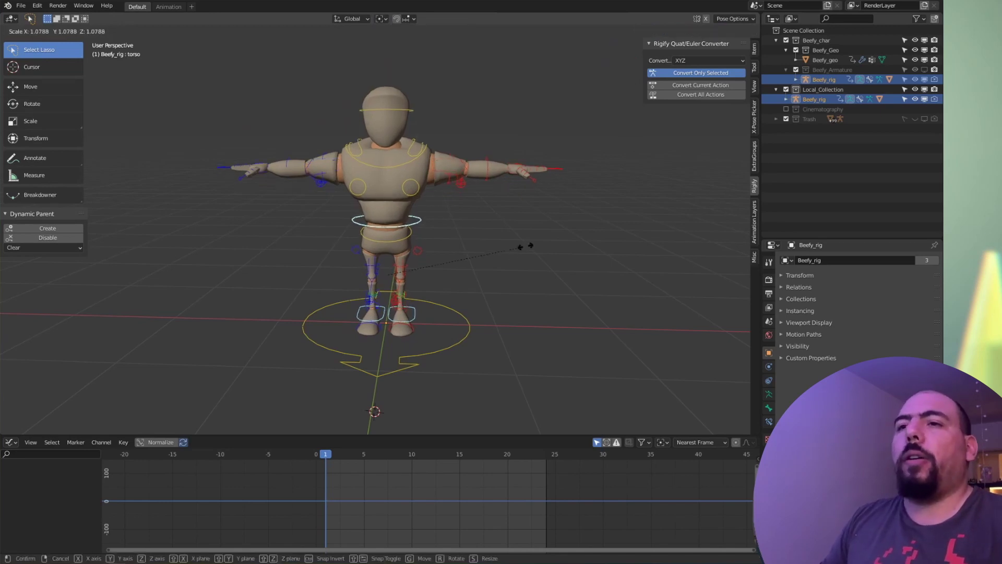
pyautogui.rightClick(496, 268)
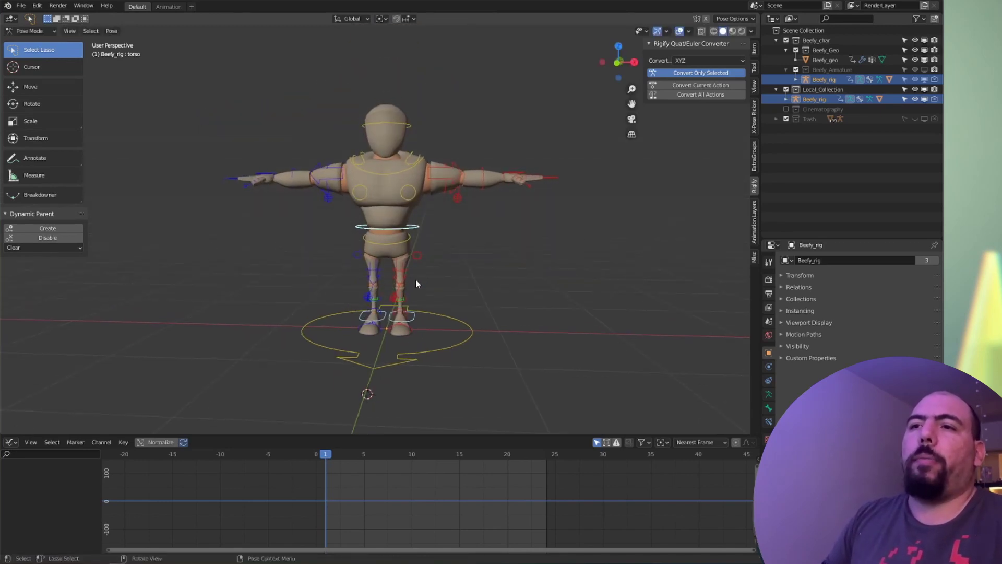
pyautogui.press('s')
pyautogui.rightClick(390, 293)
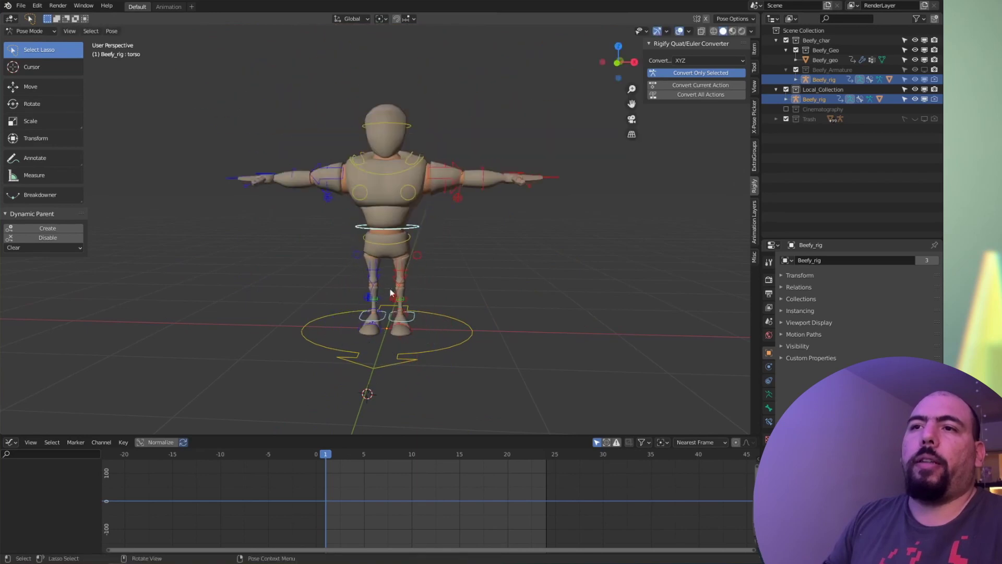
pyautogui.click(733, 20)
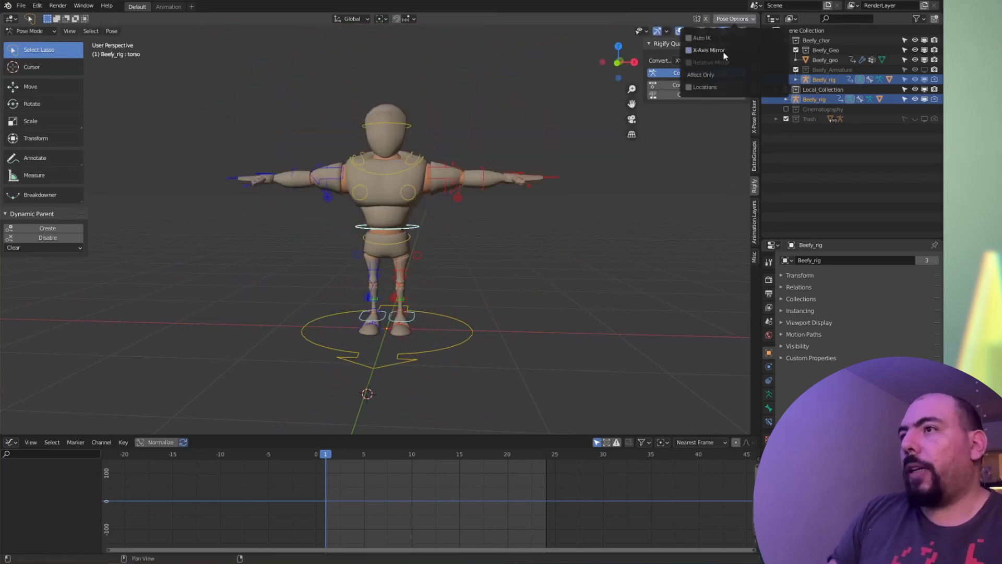
pyautogui.press('s')
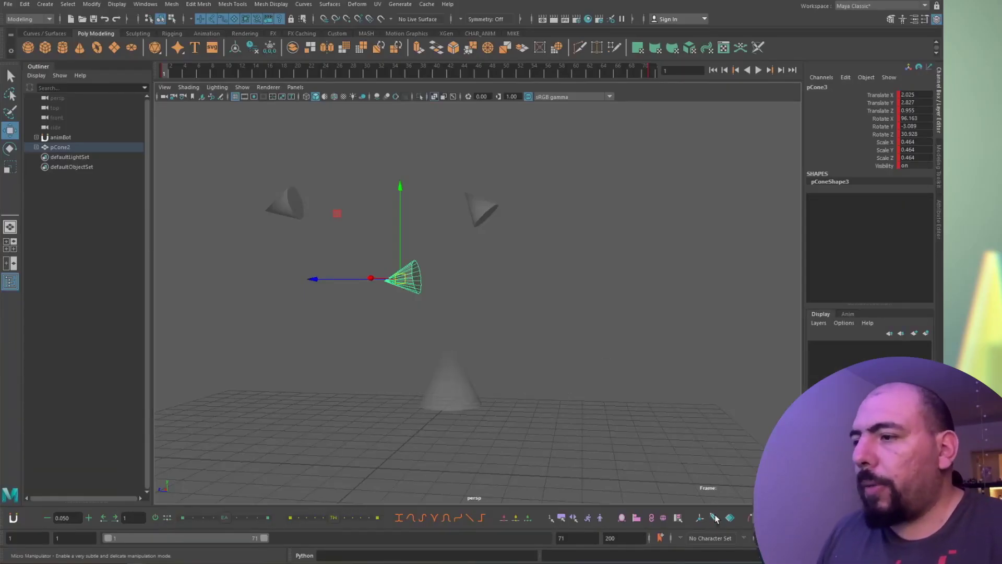
# Step: Switch to Maya, toggle animBot's Micro Manipulator with the small middle cone selected, and activate the Rotate tool
pyautogui.click(715, 517)
pyautogui.press('e')
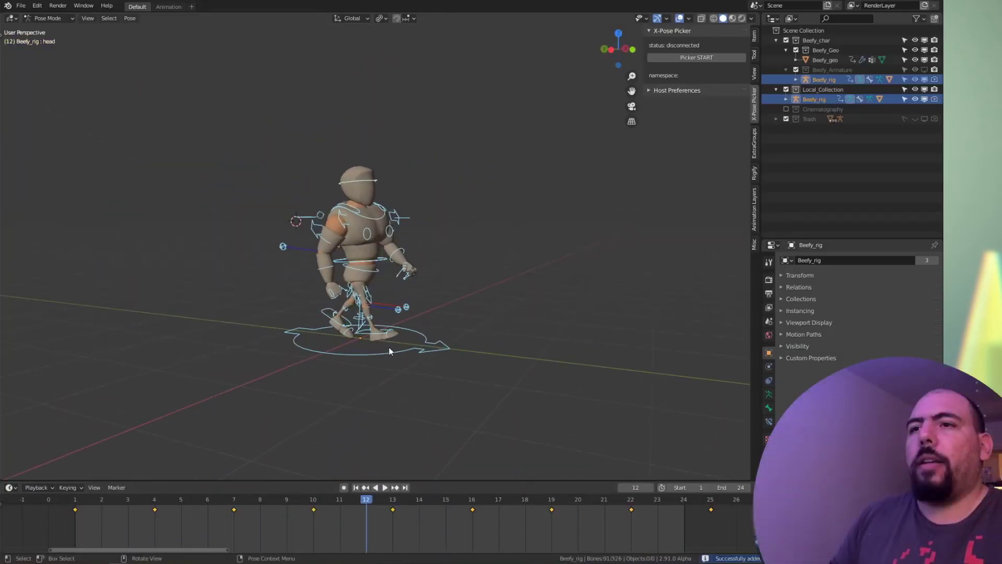
# Step: In Blender, calculate the motion path of the right hand FK control for frames 1 to 24, baked from the bone heads
pyautogui.moveTo(390, 348); pyautogui.dragTo(362, 315, button='middle')
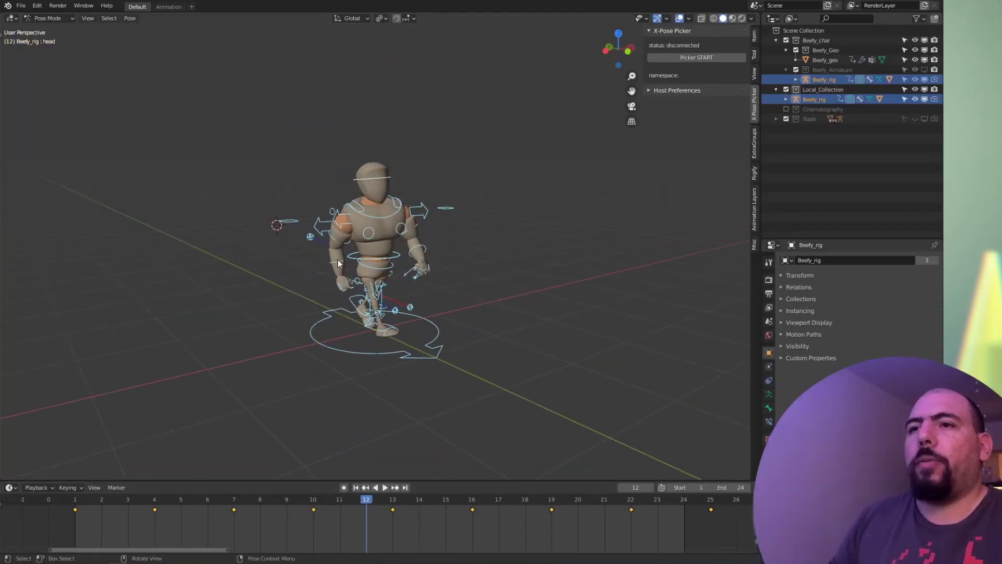
pyautogui.moveTo(337, 259); pyautogui.dragTo(284, 315, button='middle')
pyautogui.scroll(3, 368, 284)
pyautogui.click(287, 318)
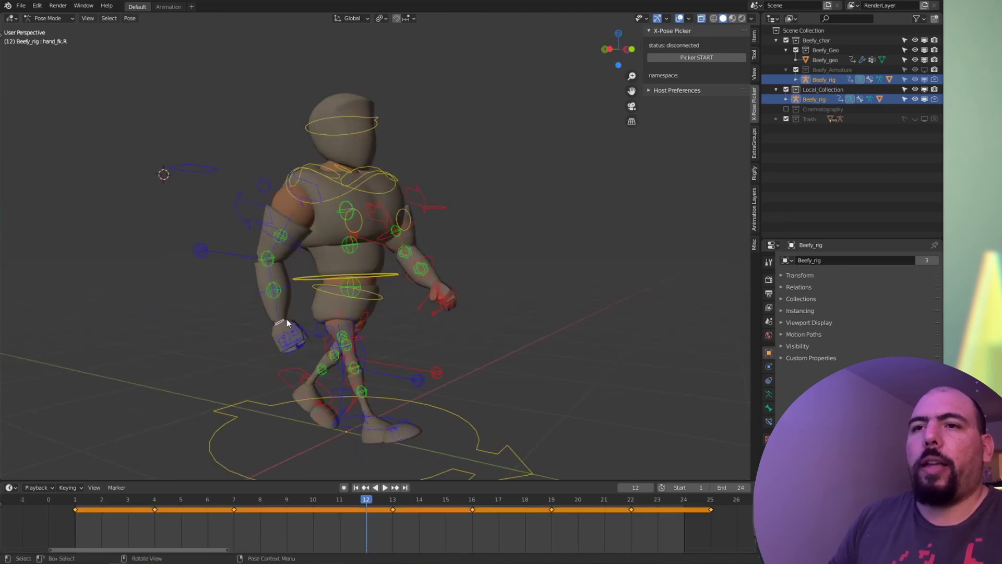
pyautogui.moveTo(500, 267); pyautogui.dragTo(563, 188, button='middle')
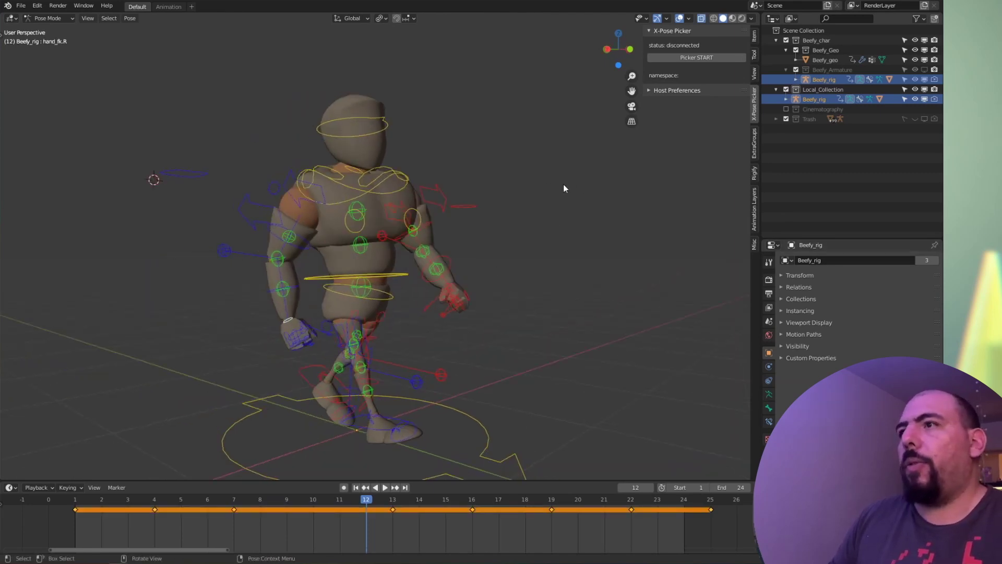
pyautogui.rightClick(579, 209)
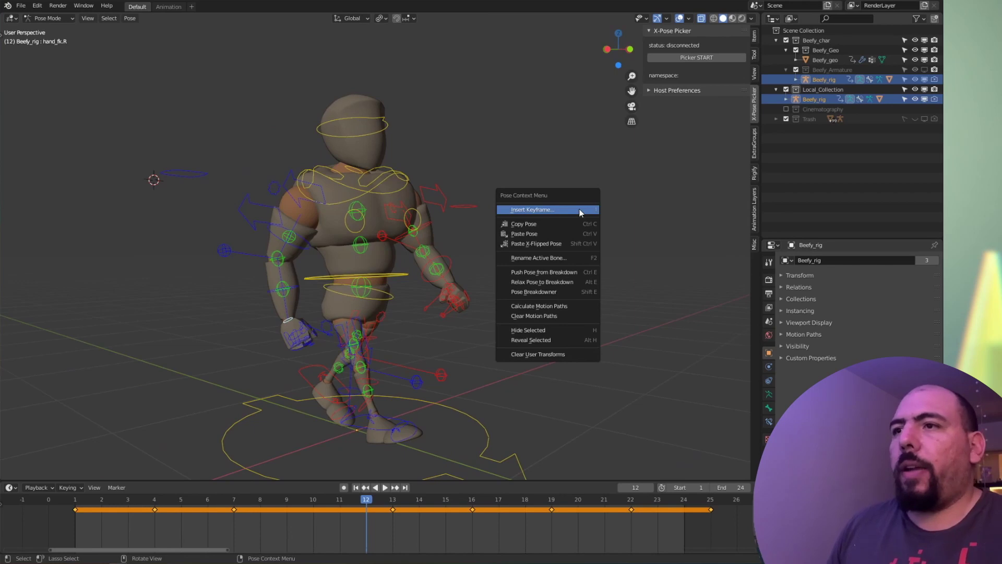
pyautogui.click(556, 306)
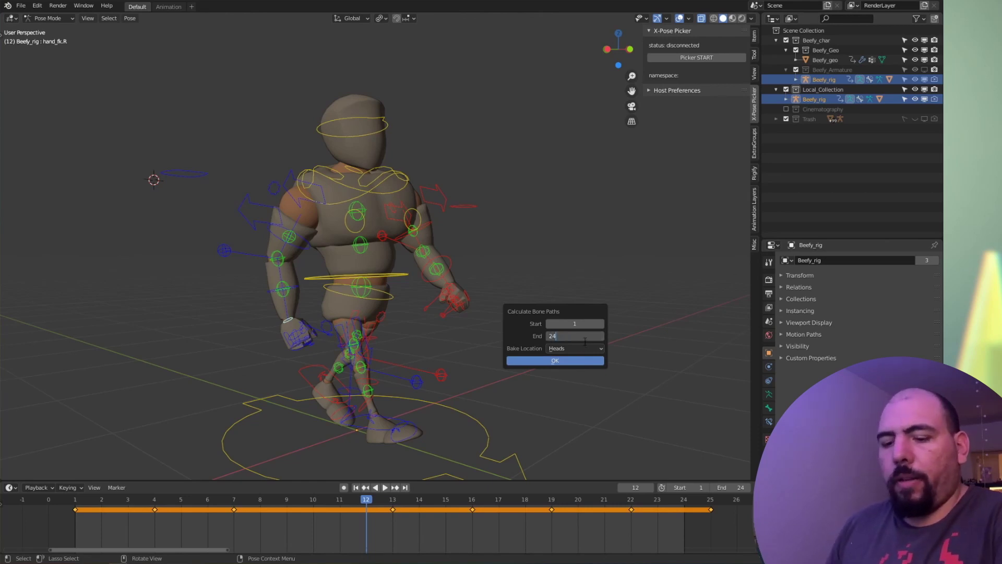
pyautogui.click(571, 360)
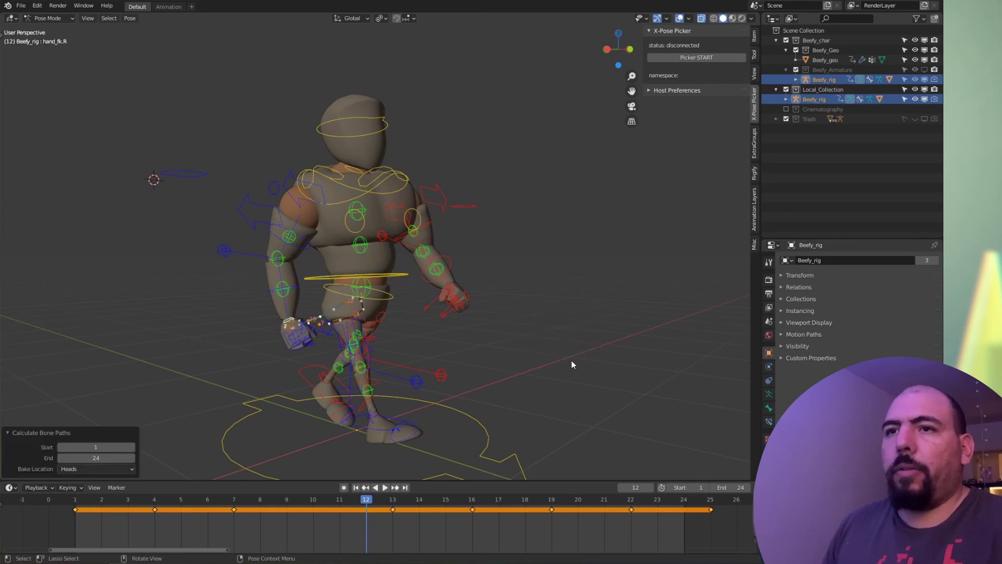
# Step: Play the walk animation and examine how the right hand control follows its motion path from several angles
pyautogui.moveTo(572, 364); pyautogui.dragTo(310, 290, button='middle')
pyautogui.scroll(3, 310, 290)
pyautogui.moveTo(307, 293); pyautogui.dragTo(439, 209, button='middle')
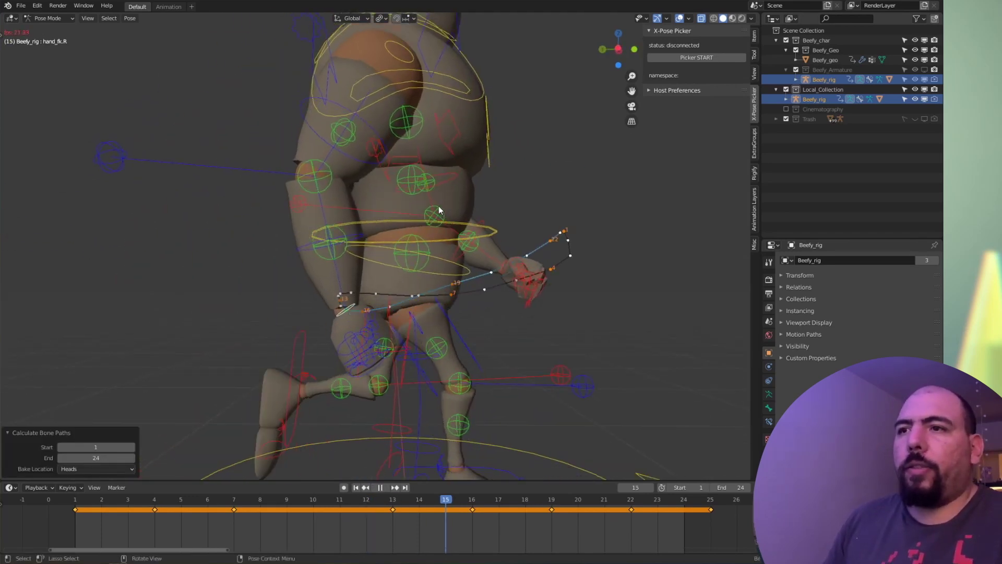
pyautogui.moveTo(485, 360); pyautogui.dragTo(469, 314, button='middle')
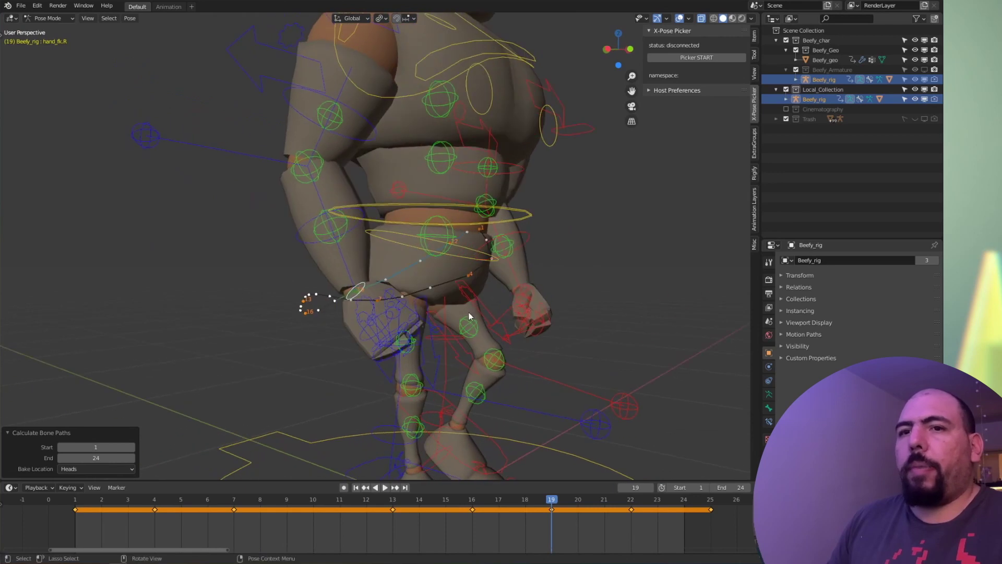
# Step: Try the Tails bake location on the right hand's motion path, inspect the path, and return it to Heads
pyautogui.click(94, 468)
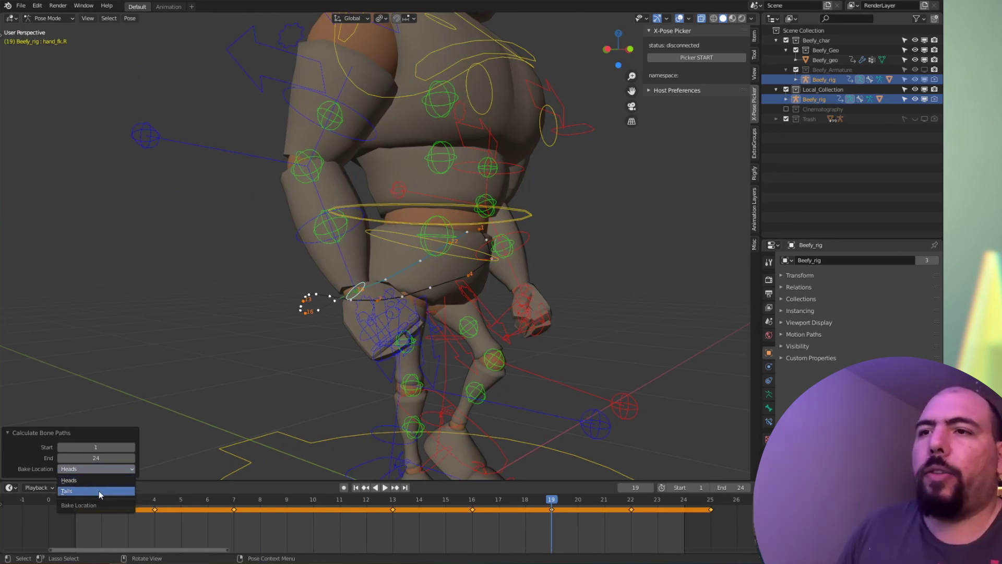
pyautogui.click(98, 490)
pyautogui.moveTo(293, 384); pyautogui.dragTo(364, 309, button='middle')
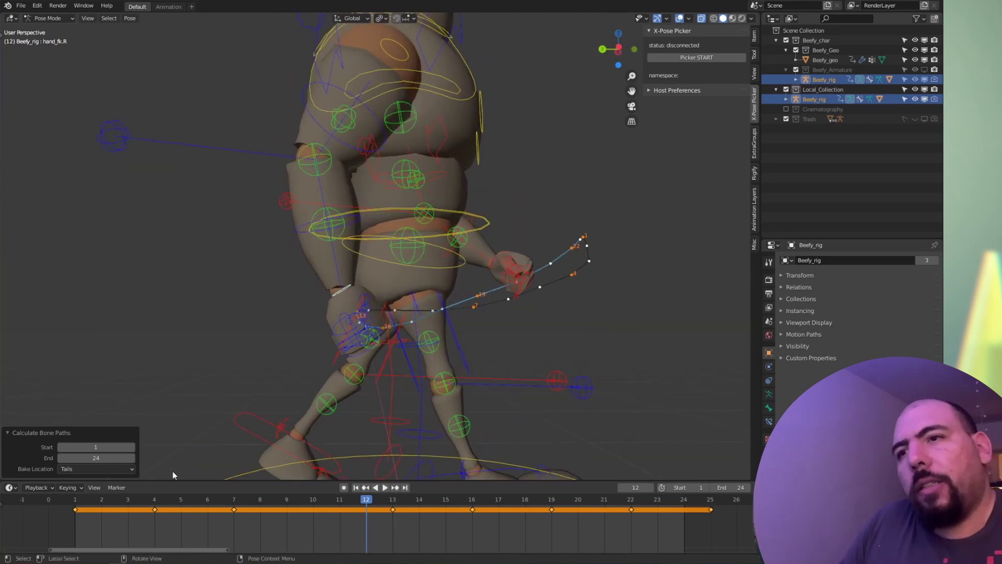
pyautogui.click(110, 468)
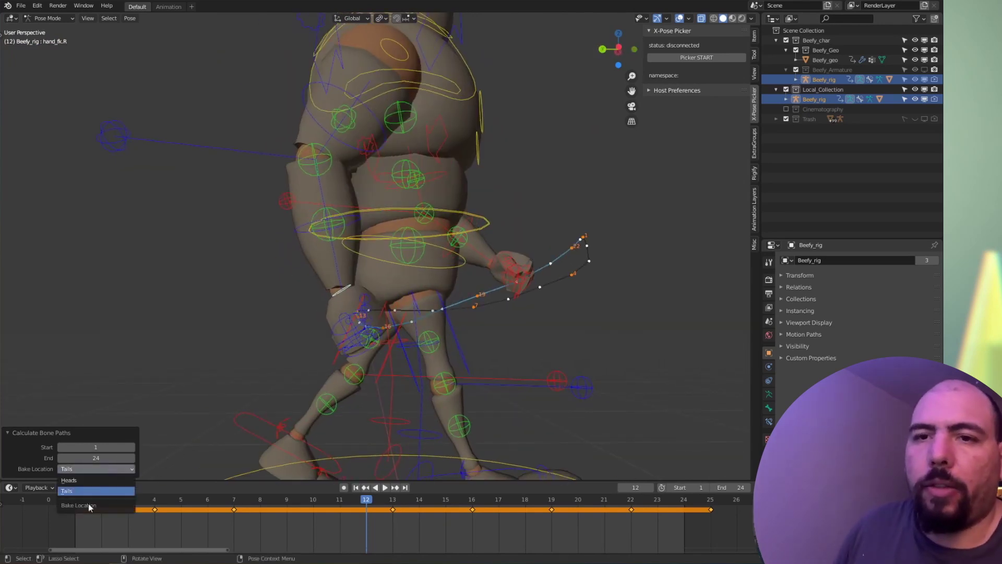
pyautogui.click(95, 480)
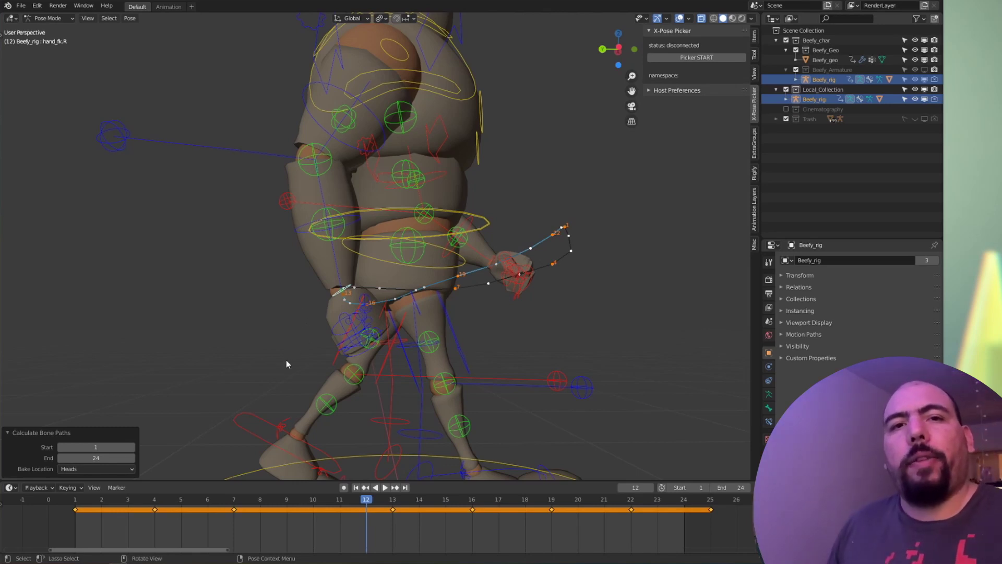
pyautogui.click(123, 469)
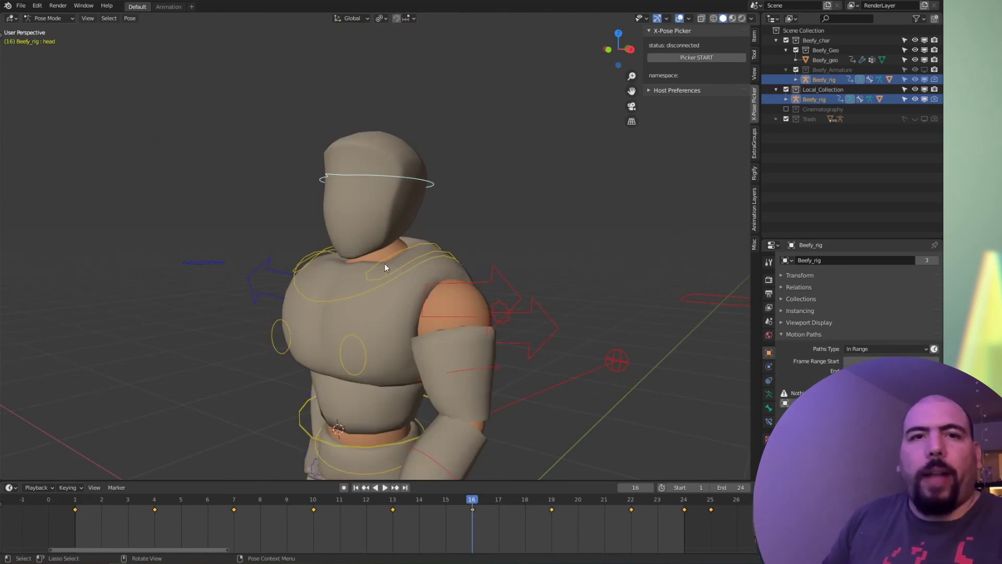
# Step: Switch to Maya, select the small cone beside the empty right half of the scene, and play its animation with animBot's motion trail
pyautogui.hotkey('alt', 'Tab')
pyautogui.click(569, 179)
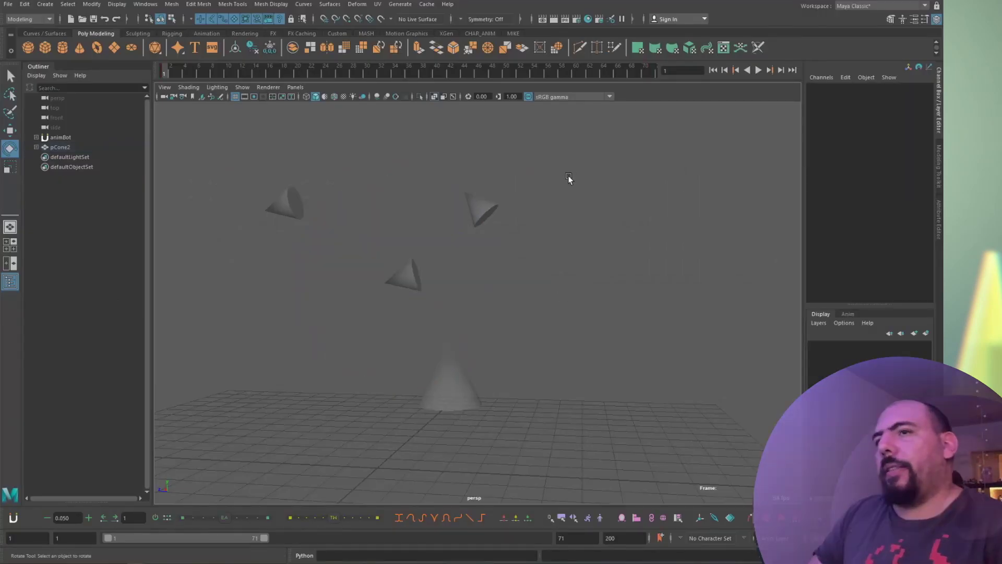
pyautogui.click(476, 208)
pyautogui.hotkey('alt', 'v')
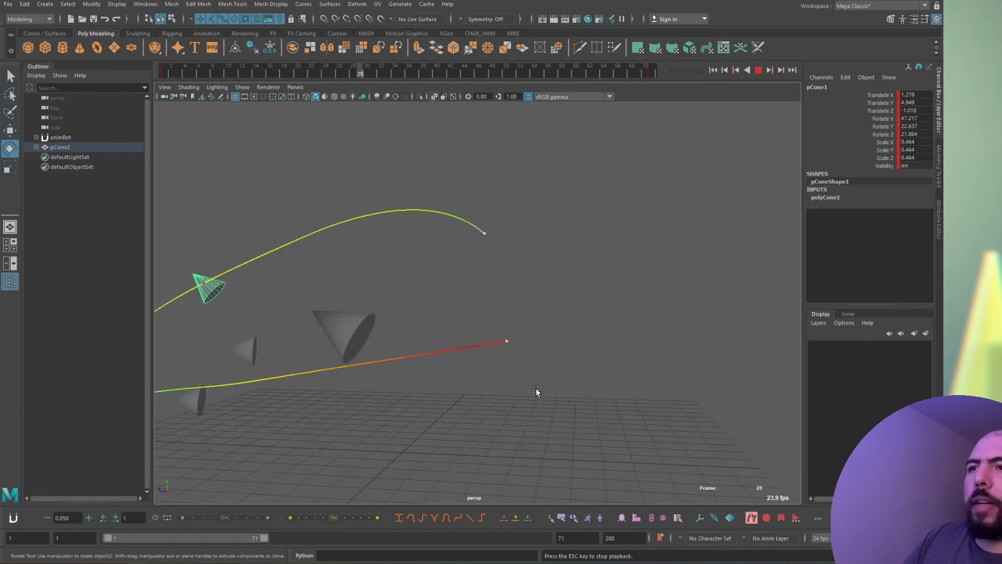
pyautogui.hotkey('alt', 'v')
# Step: Turn on Frames Before and After for the cone's motion trail and play the animation to check the shortened trail
pyautogui.rightClick(751, 517)
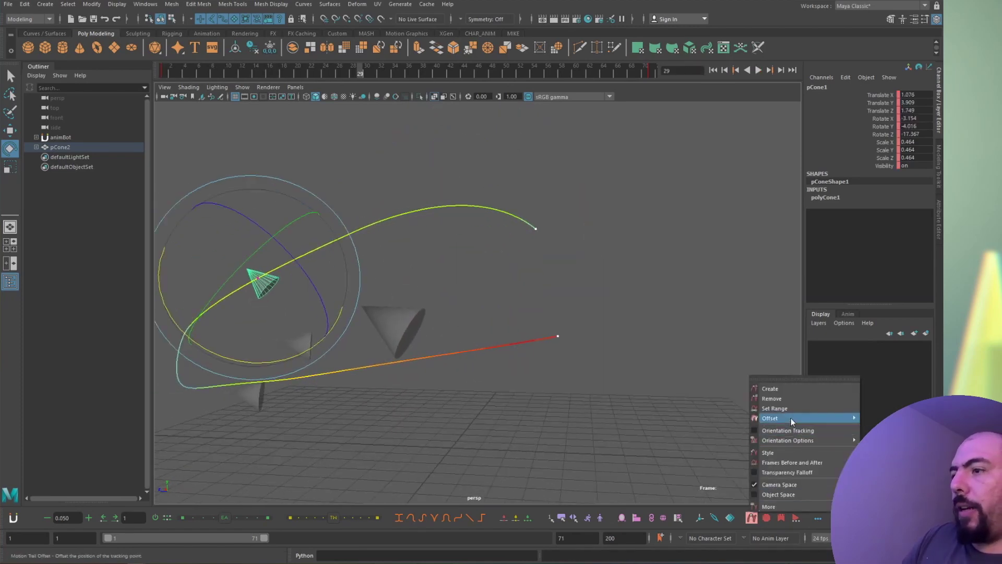
pyautogui.moveTo(791, 452)
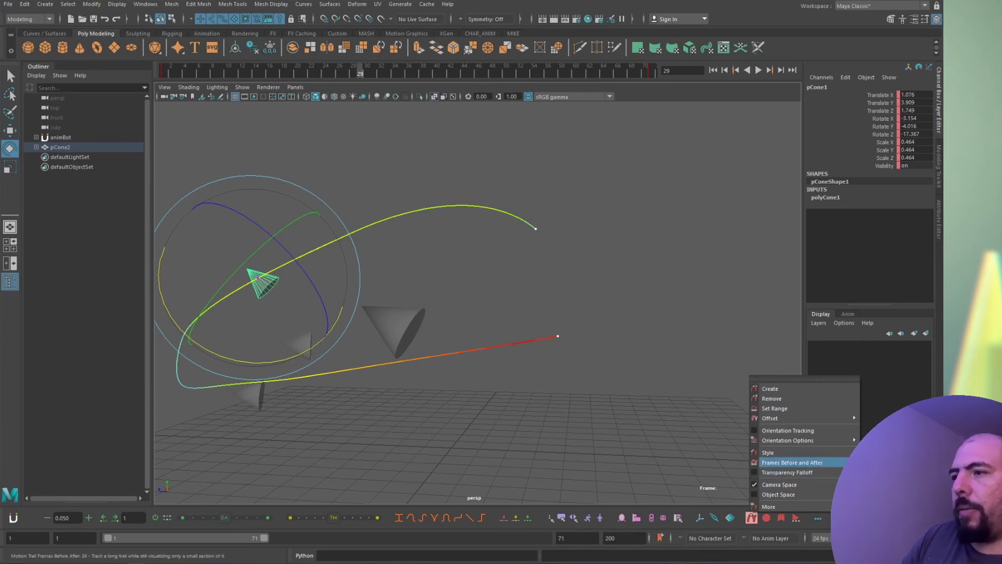
pyautogui.click(792, 463)
pyautogui.hotkey('alt', 'v')
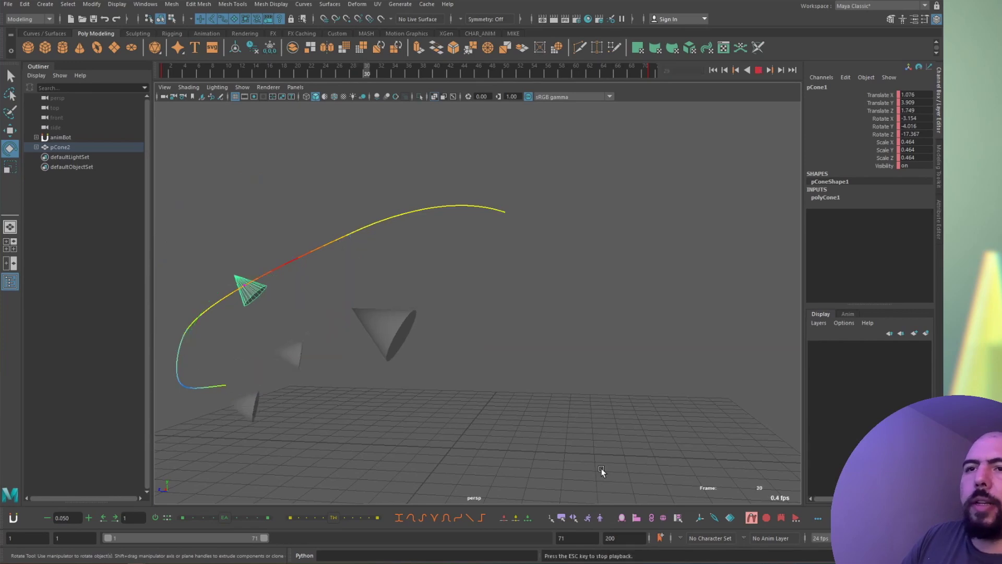
pyautogui.hotkey('alt', 'v')
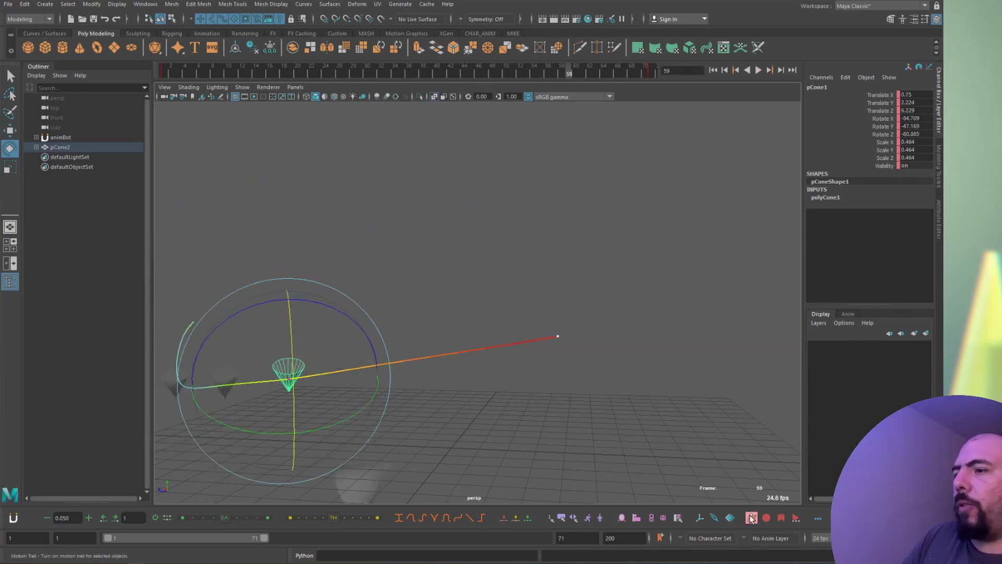
# Step: Offset the cone's motion trail by moving its tracking point away from the cone at frame 26
pyautogui.rightClick(751, 518)
pyautogui.moveTo(782, 421)
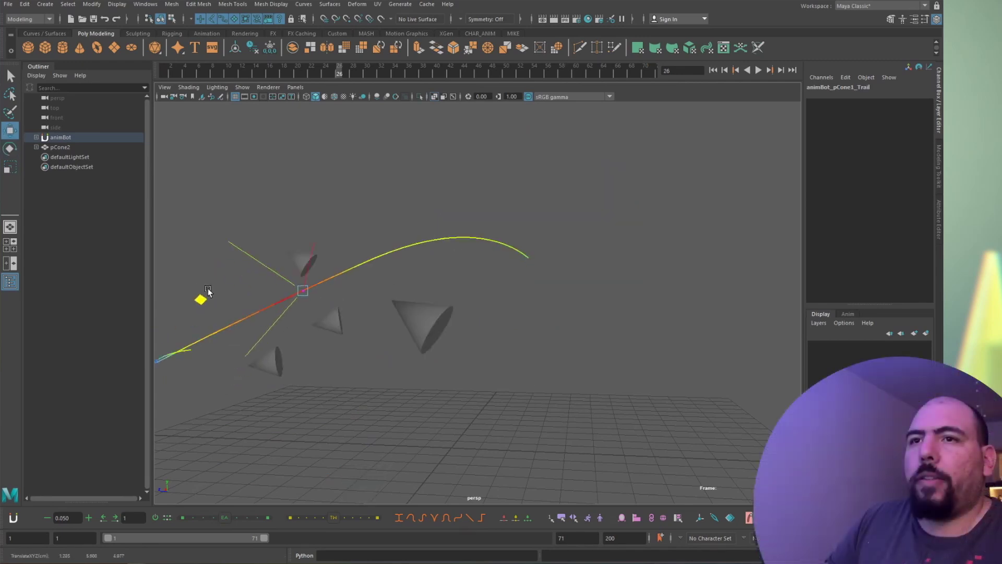
pyautogui.moveTo(201, 295); pyautogui.dragTo(183, 257, button='middle')
pyautogui.keyDown('alt'); pyautogui.moveTo(278, 318); pyautogui.dragTo(237, 216); pyautogui.keyUp('alt')
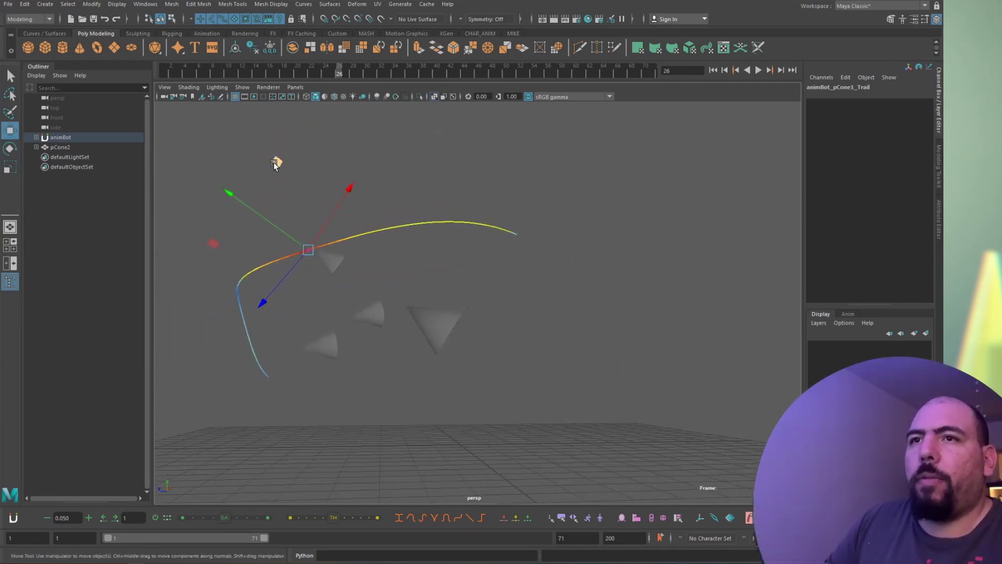
# Step: Select the small cone and play its animation to inspect the offset motion trail, stopping at frame 68
pyautogui.moveTo(273, 162); pyautogui.dragTo(281, 163)
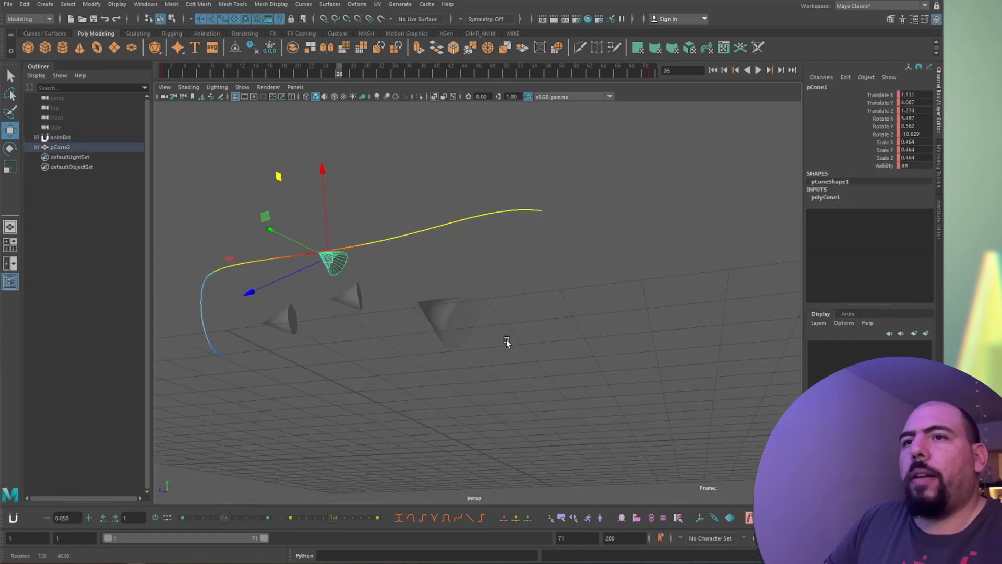
pyautogui.hotkey('alt', 'v')
pyautogui.hotkey('alt', 'v')
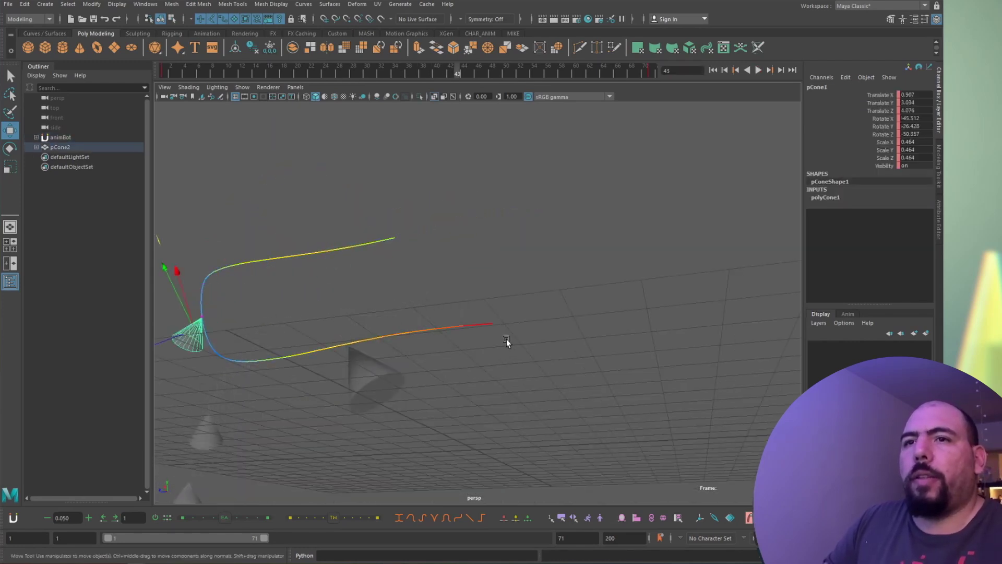
pyautogui.hotkey('alt', 'v')
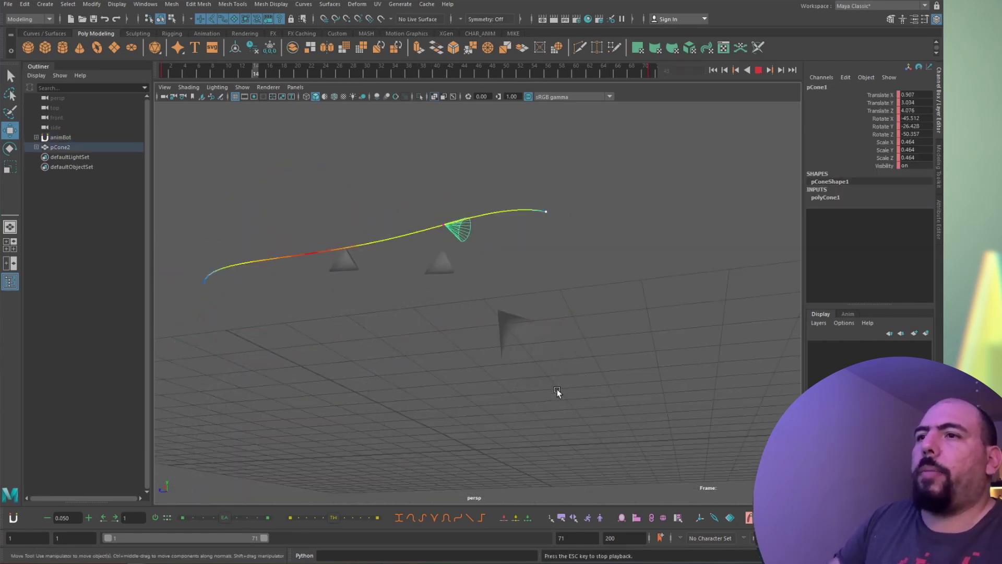
pyautogui.hotkey('alt', 'v')
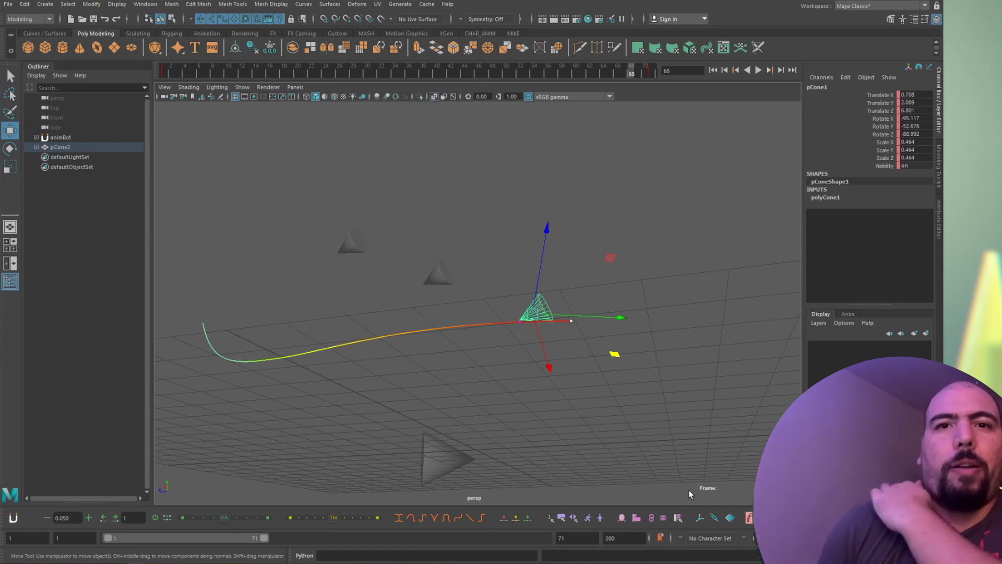
# Step: Turn off the cone's motion trail, and test animBot's Suspend Viewport by deselecting the cone while the viewport is suspended
pyautogui.click(621, 18)
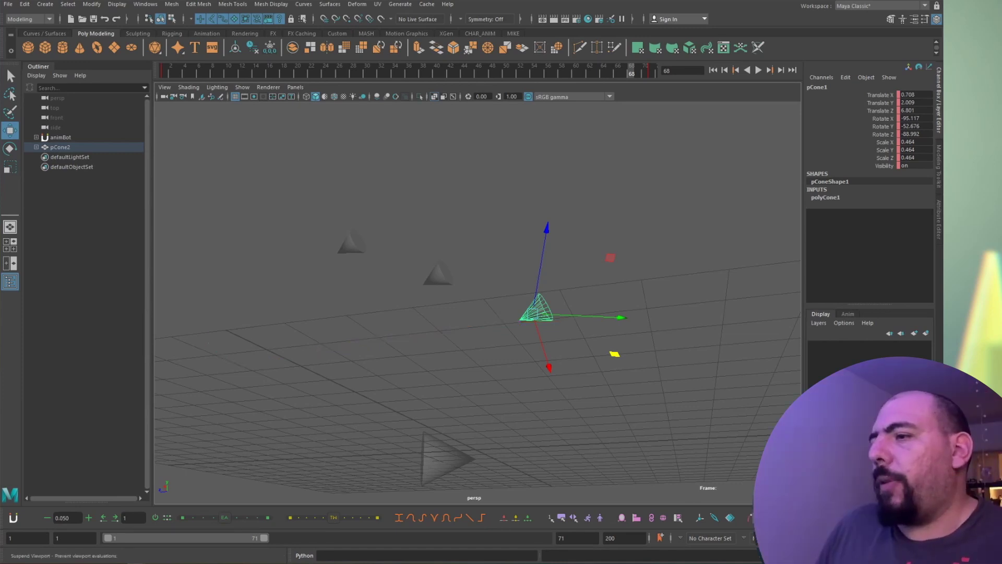
pyautogui.click(766, 518)
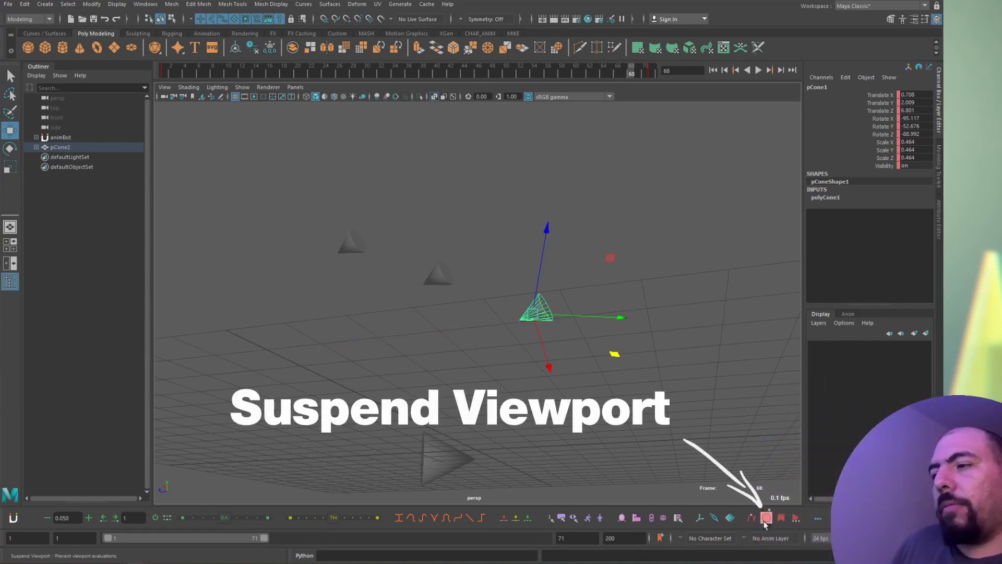
pyautogui.click(528, 381)
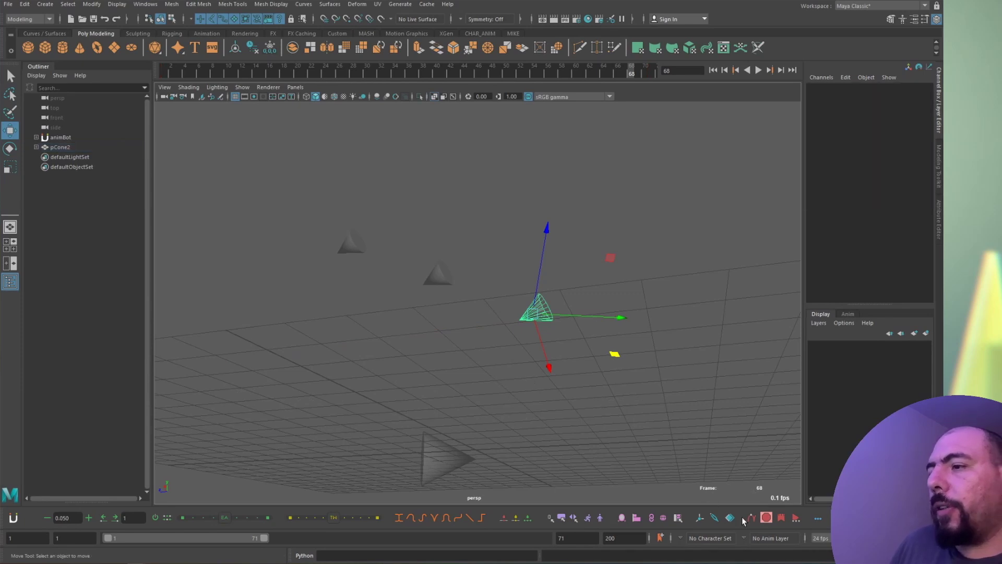
pyautogui.click(765, 518)
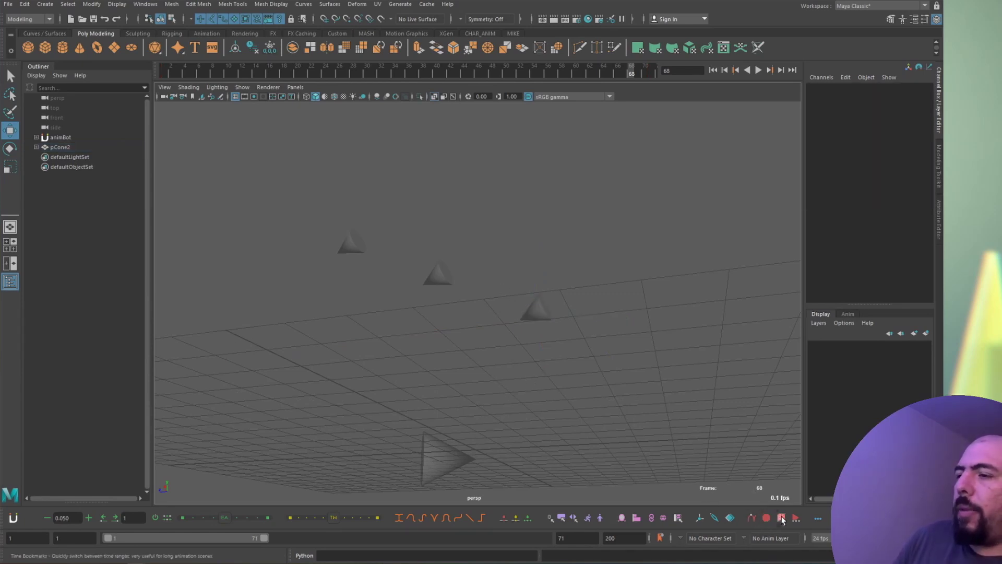
# Step: Add a yellow animBot time bookmark over frames 7 to 16
pyautogui.keyDown('shift'); pyautogui.moveTo(206, 70); pyautogui.dragTo(267, 69); pyautogui.keyUp('shift')
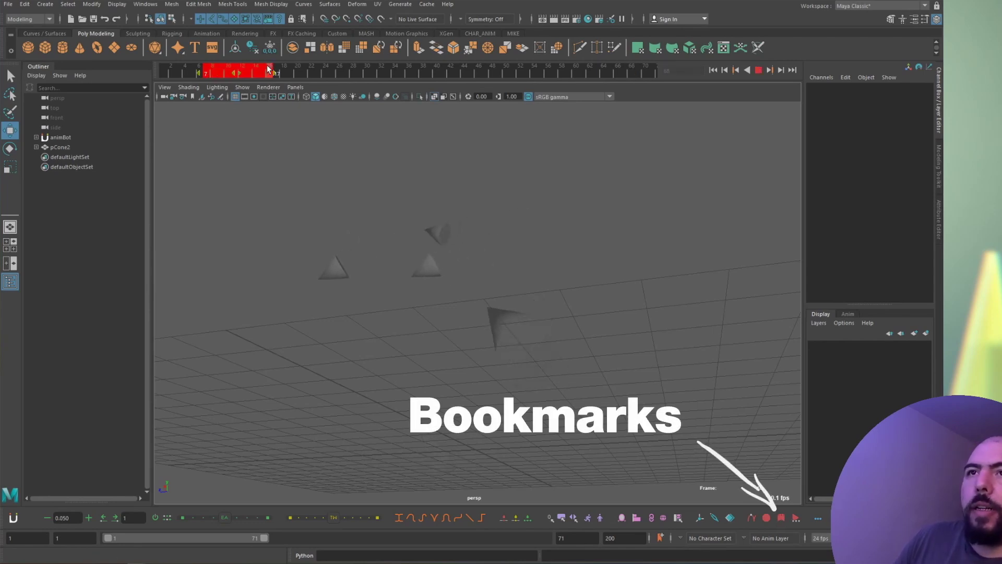
pyautogui.click(780, 518)
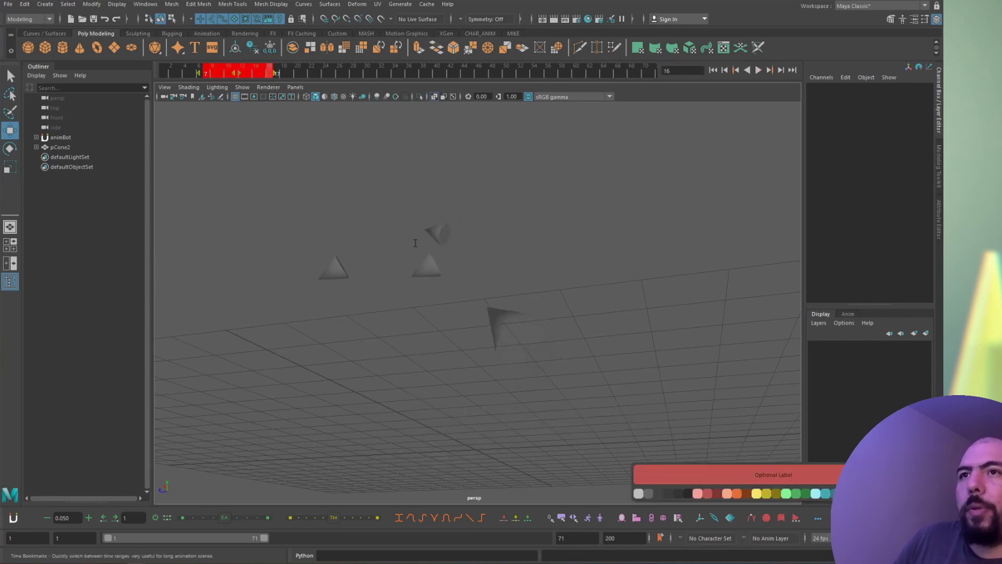
pyautogui.click(761, 493)
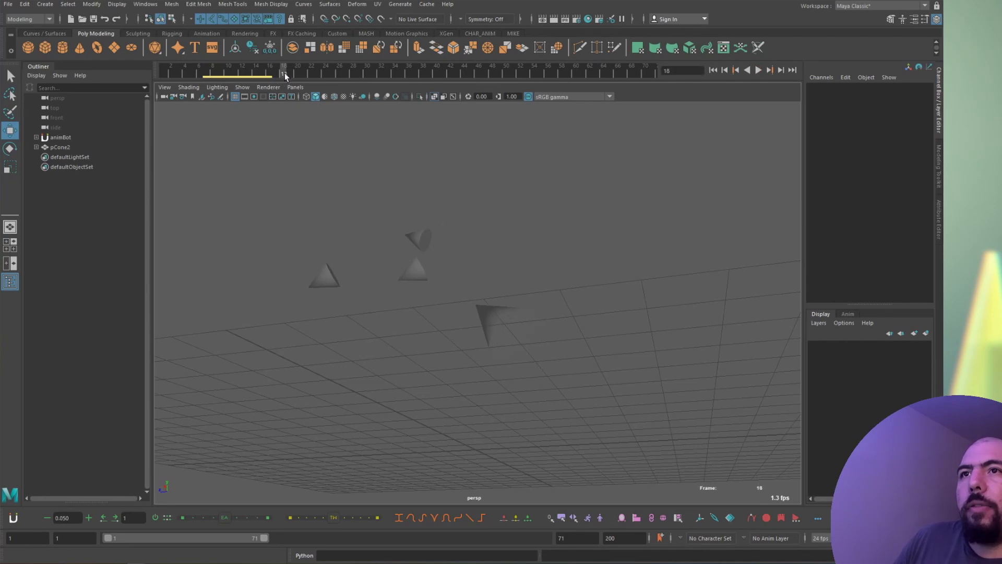
# Step: Add a green animBot time bookmark over frames 18 to 29
pyautogui.keyDown('shift'); pyautogui.moveTo(284, 71); pyautogui.dragTo(364, 70); pyautogui.keyUp('shift')
pyautogui.click(781, 518)
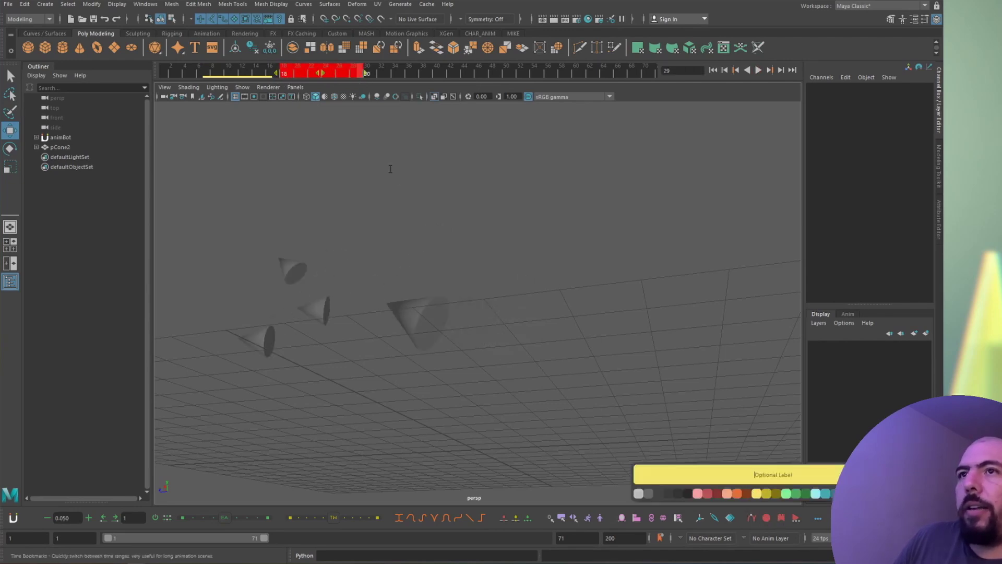
pyautogui.click(786, 494)
pyautogui.hotkey('alt', 'v')
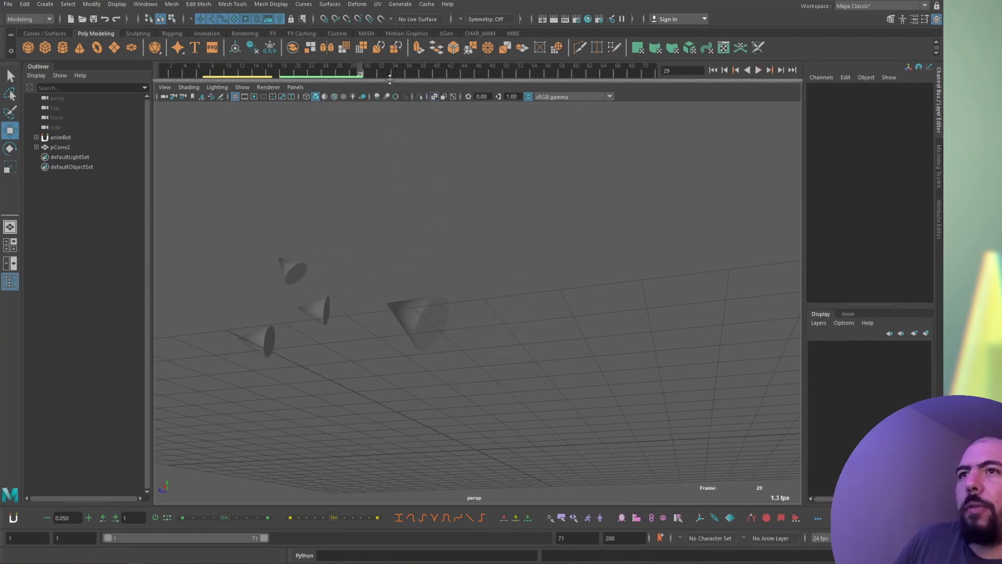
# Step: Highlight frames 34 to 47 on the timeline, and move the current time to frame 40
pyautogui.keyDown('shift'); pyautogui.moveTo(392, 72); pyautogui.dragTo(488, 73); pyautogui.keyUp('shift')
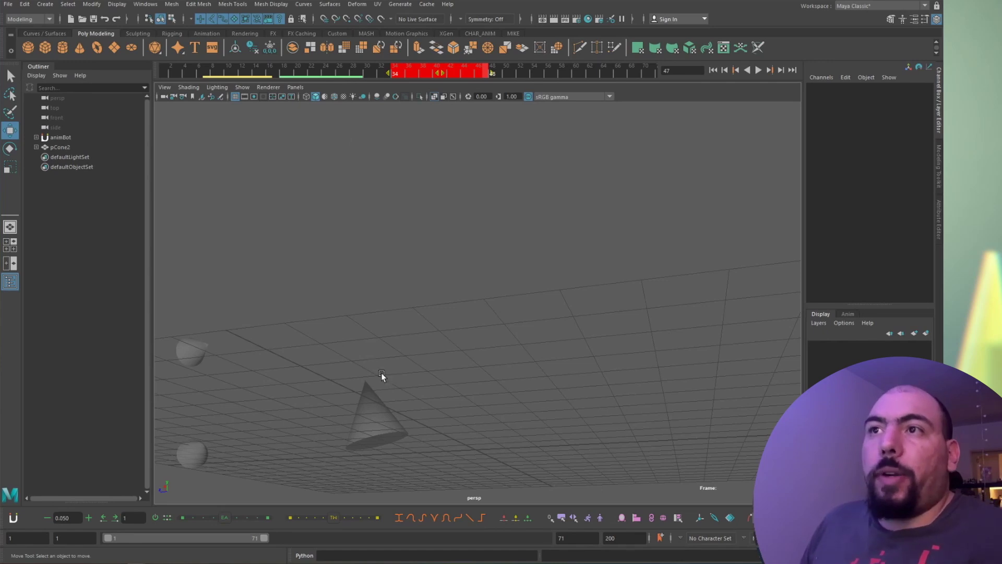
pyautogui.moveTo(217, 80); pyautogui.dragTo(433, 76)
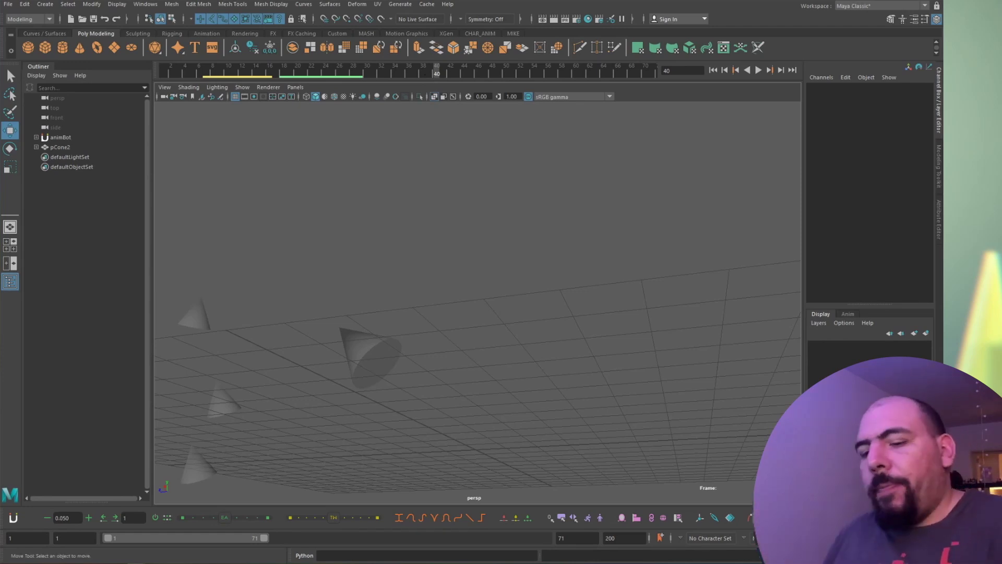
# Step: Switch to Blender and add a timeline marker named HOLA at frame 4
pyautogui.hotkey('alt', 'Tab')
pyautogui.click(408, 256)
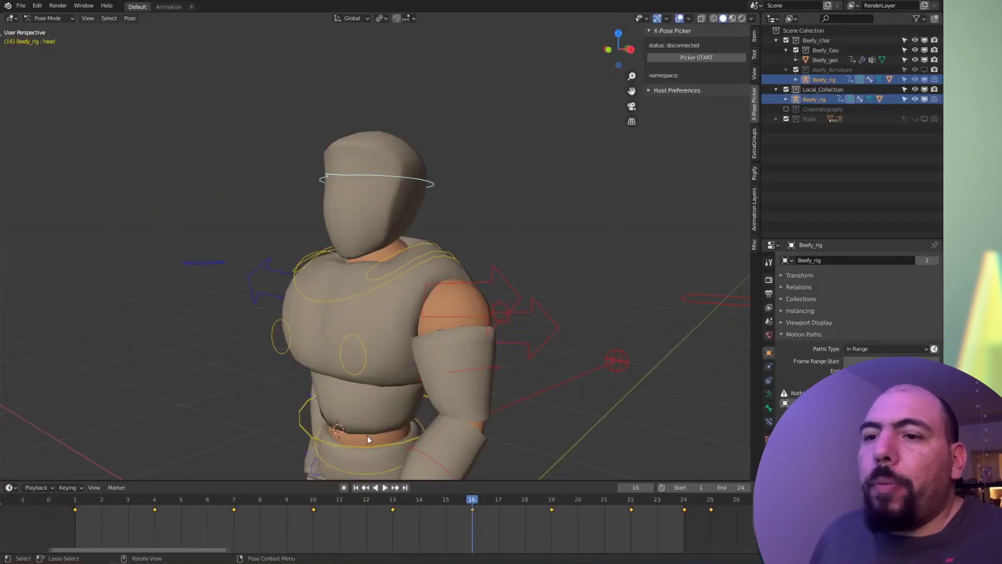
pyautogui.moveTo(196, 505); pyautogui.dragTo(167, 494)
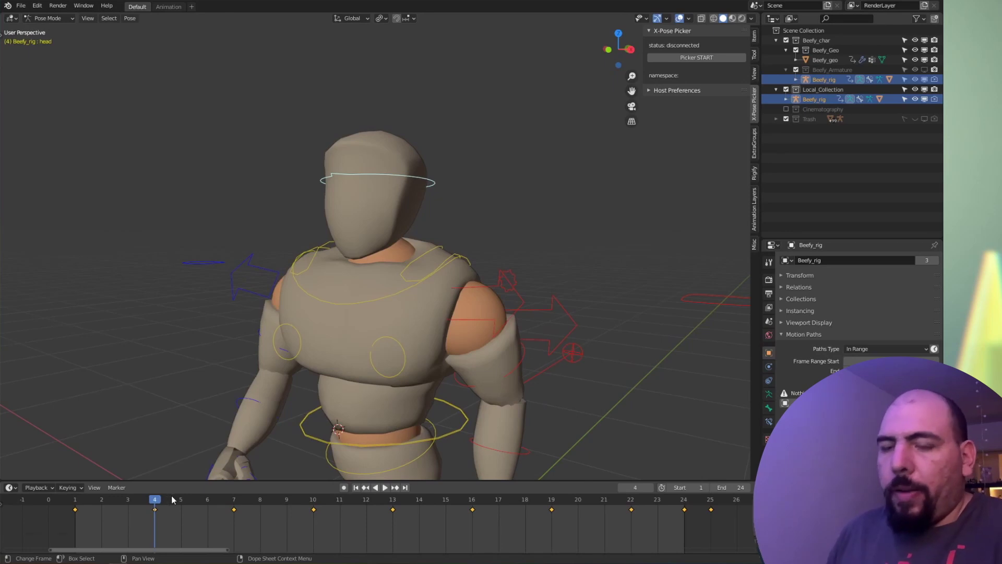
pyautogui.press('m')
pyautogui.press('F2')
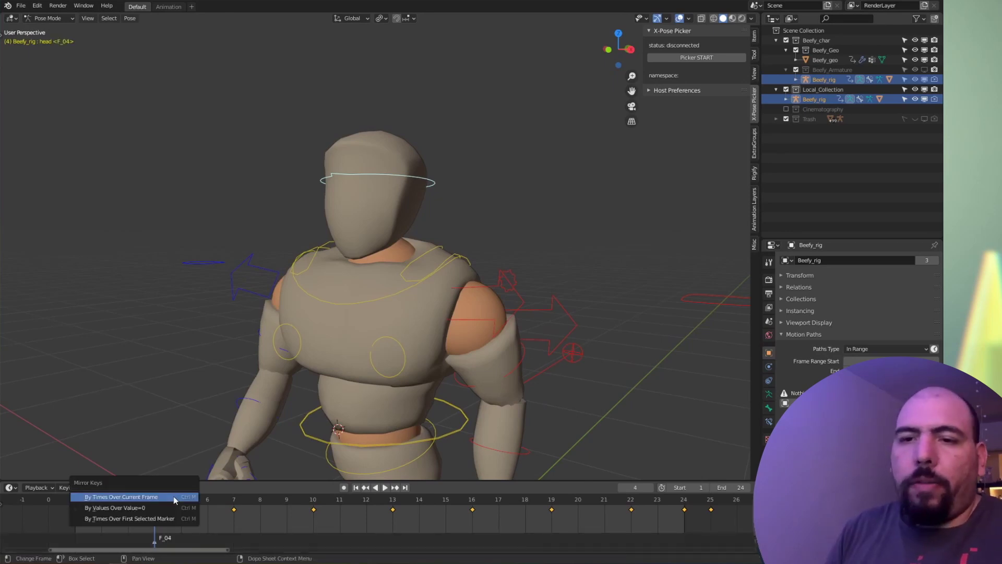
pyautogui.press('F2')
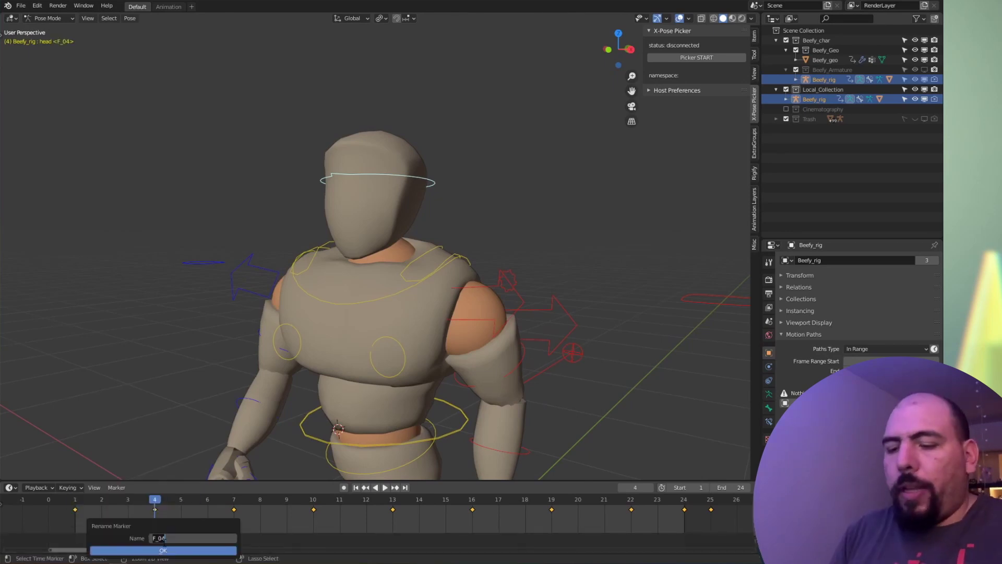
pyautogui.write('HO')
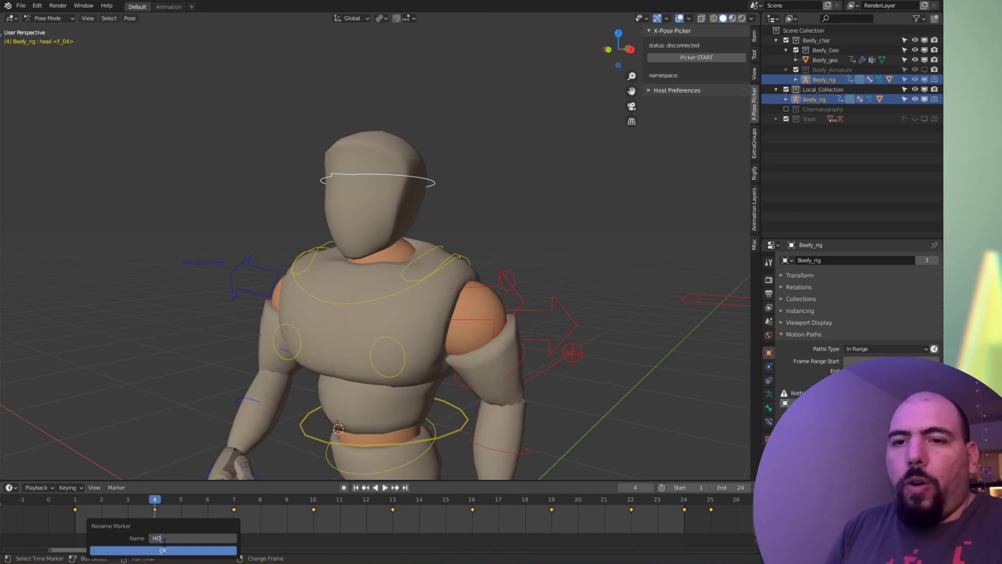
pyautogui.write('LA')
pyautogui.press('Return')
# Step: Add a timeline marker named COMO at frame 9
pyautogui.scroll(2, 162, 540)
pyautogui.moveTo(162, 540); pyautogui.dragTo(264, 553)
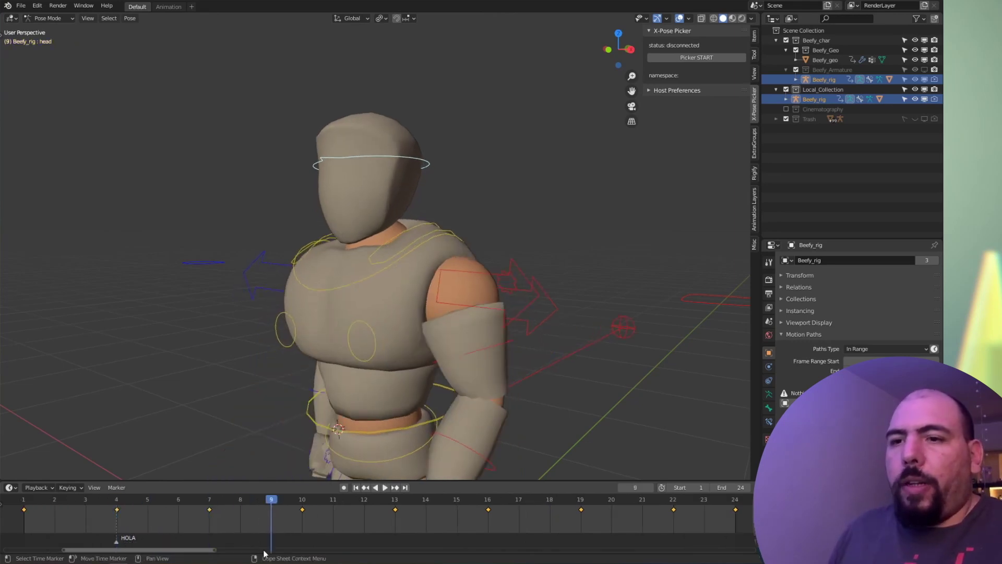
pyautogui.click(262, 530)
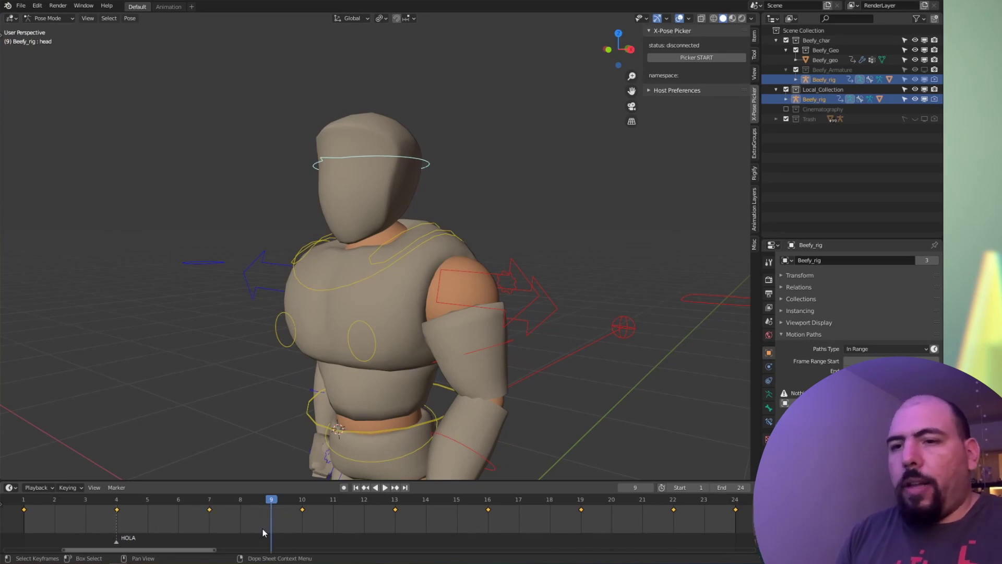
pyautogui.press('m')
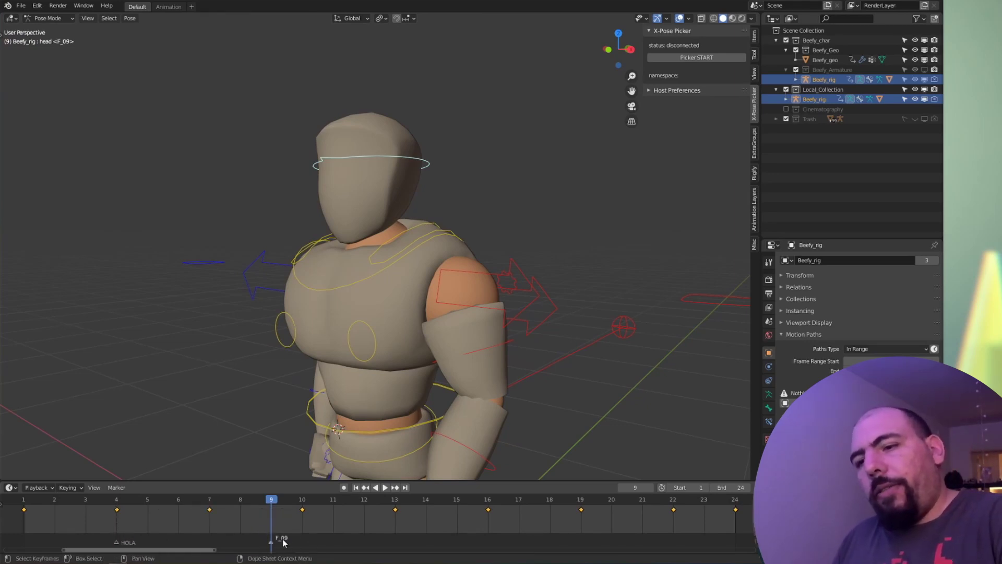
pyautogui.press('F2')
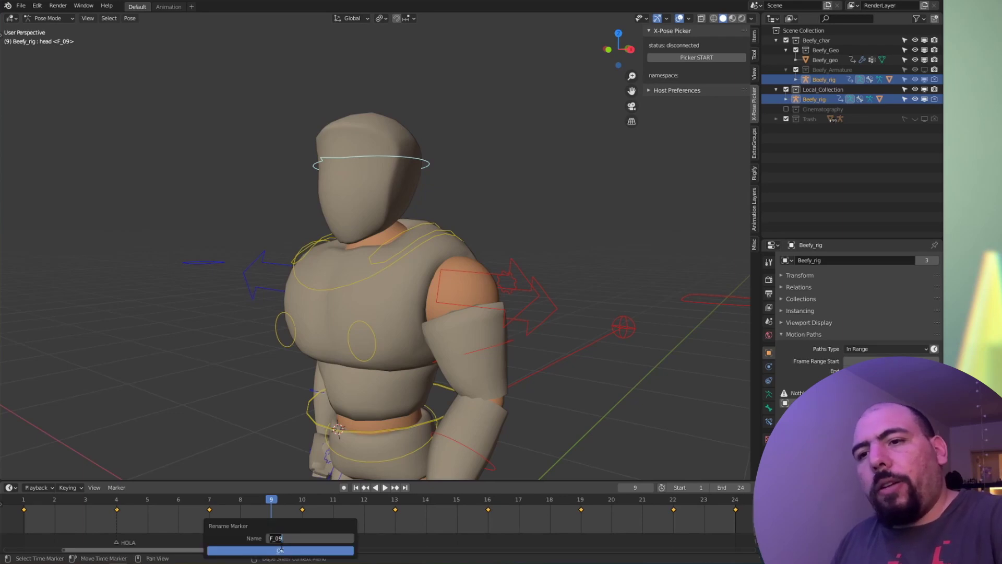
pyautogui.write('COMO')
pyautogui.press('Return')
pyautogui.press('Return')
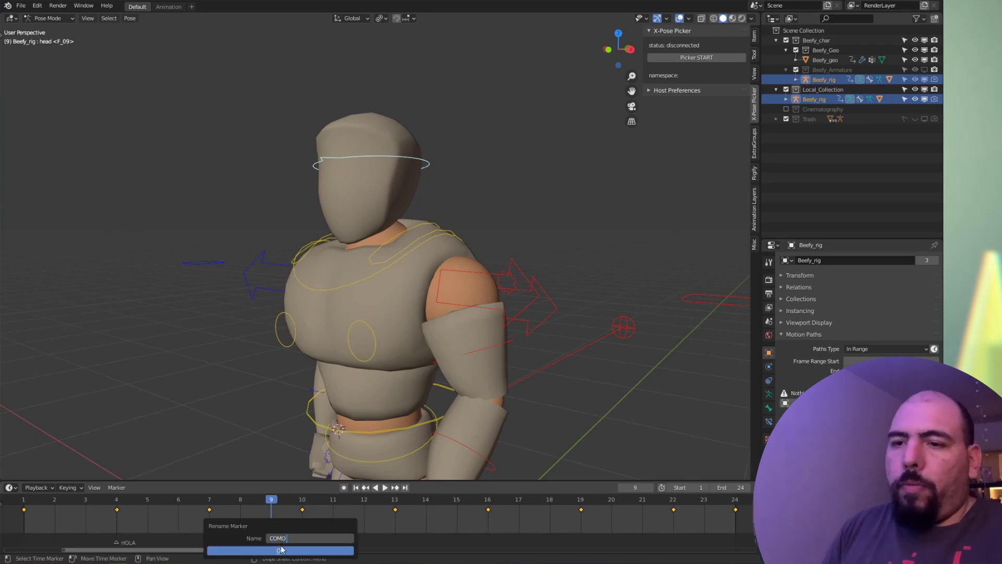
# Step: Add a timeline marker named ESTAS? at frame 14
pyautogui.moveTo(404, 500); pyautogui.dragTo(419, 502)
pyautogui.press('m')
pyautogui.press('F2')
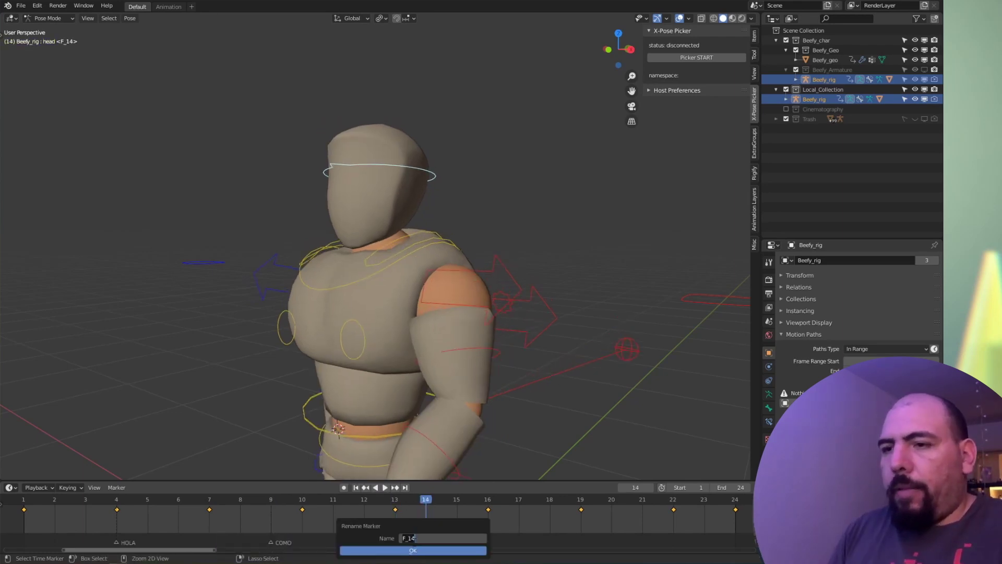
pyautogui.write('ESTAS?')
pyautogui.press('Return')
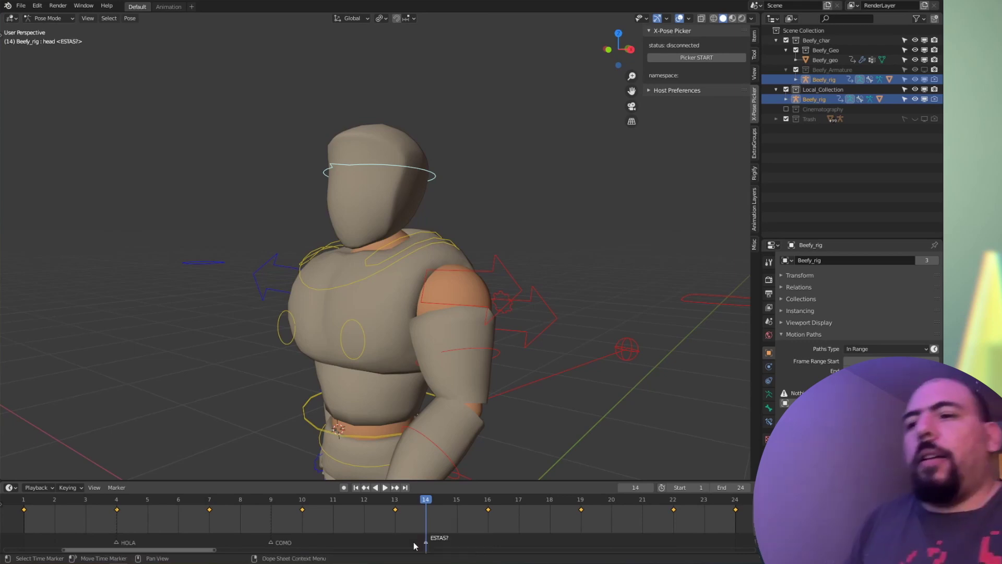
pyautogui.moveTo(428, 542)
pyautogui.mouseDown()
pyautogui.moveTo(391, 543)
pyautogui.moveTo(426, 539)
pyautogui.mouseUp()
pyautogui.click(436, 543)
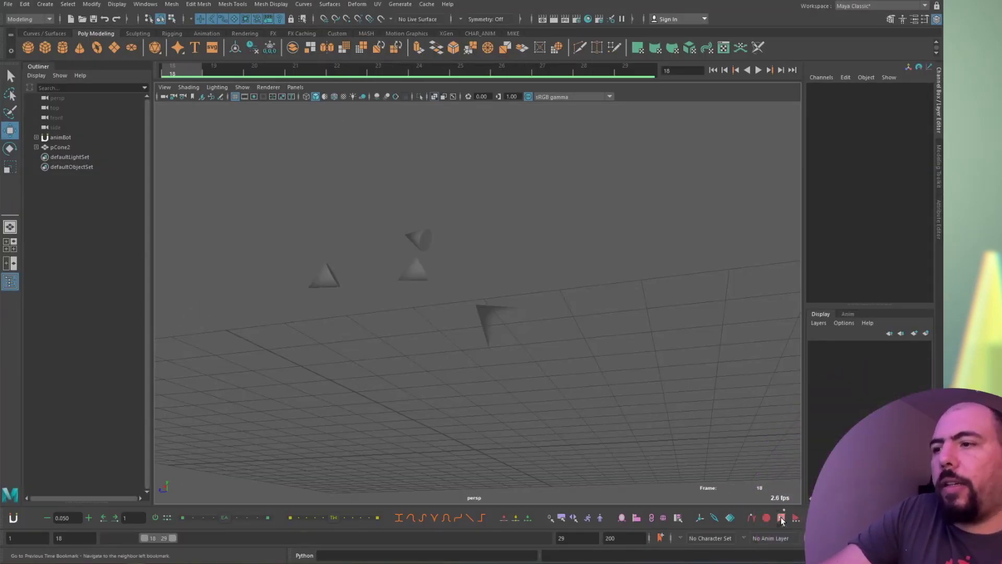
# Step: Switch to Maya and step backward and forward through animBot's time bookmarks, checking the playback range of each
pyautogui.click(782, 520)
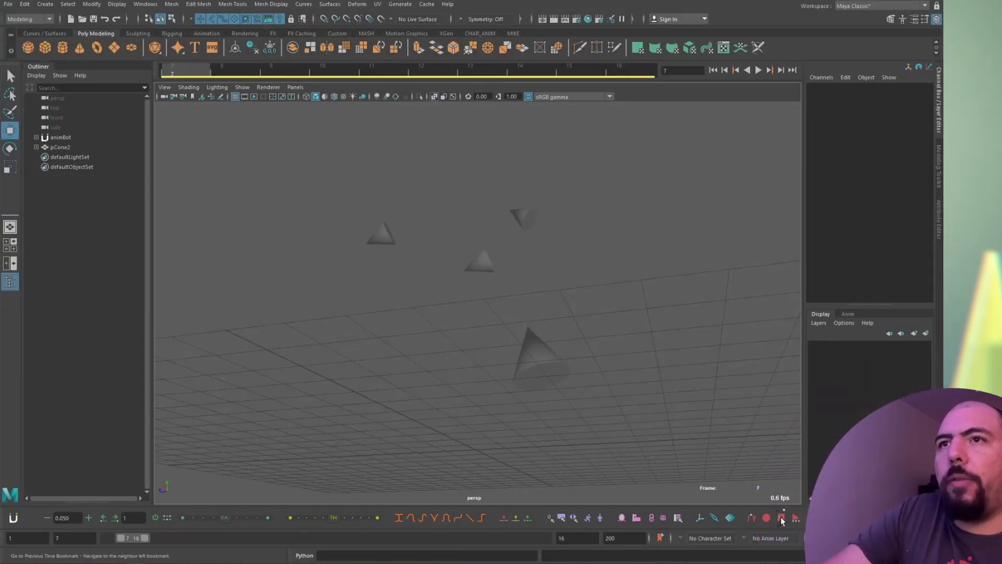
pyautogui.click(782, 519)
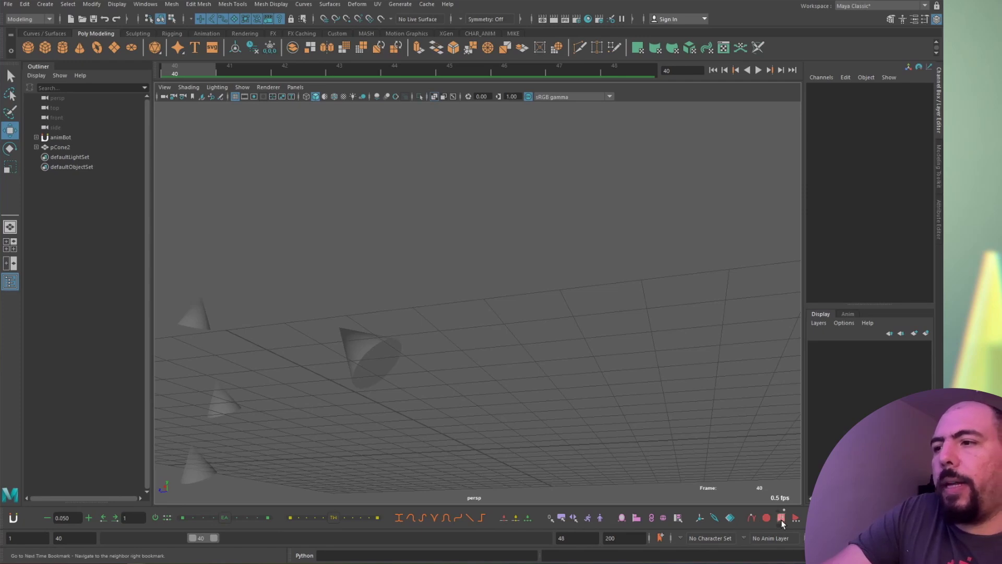
pyautogui.click(781, 519)
pyautogui.click(781, 520)
pyautogui.click(781, 519)
pyautogui.click(781, 520)
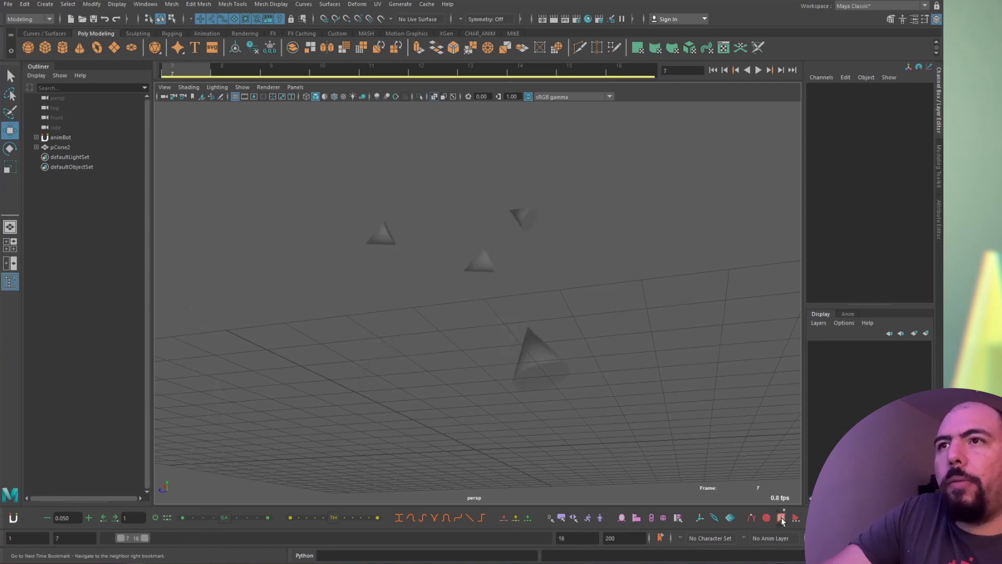
pyautogui.click(781, 520)
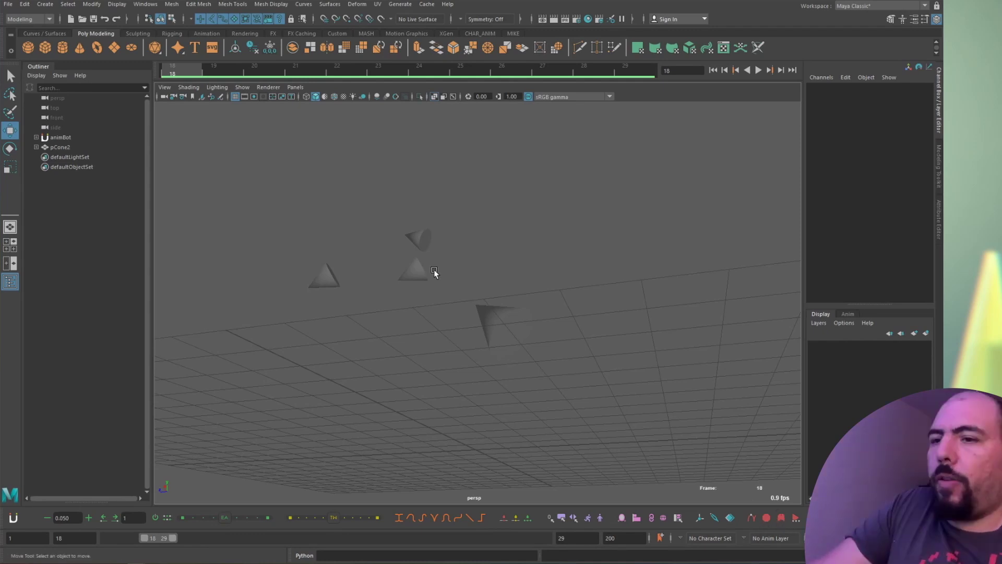
pyautogui.doubleClick(154, 541)
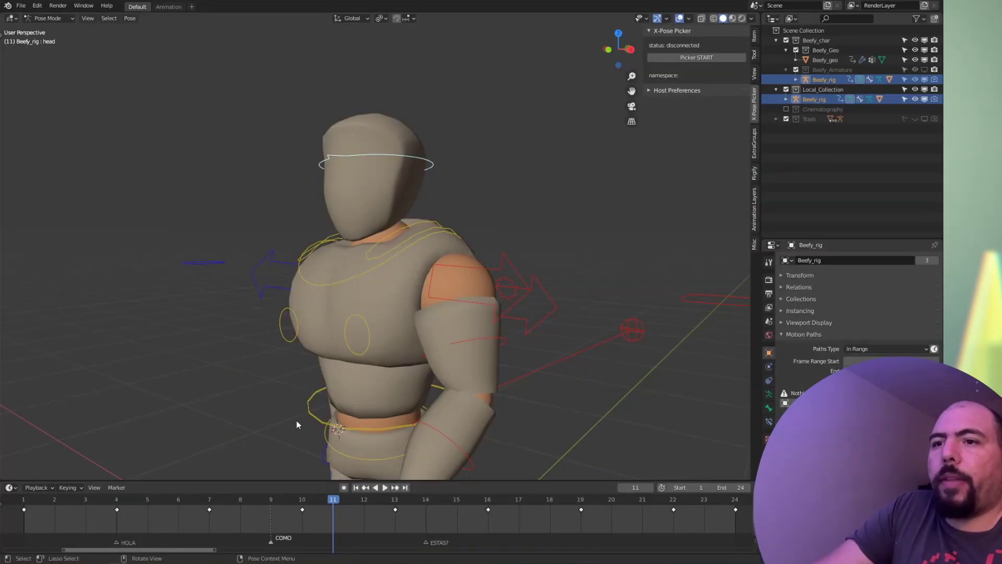
# Step: Switch to Blender, shift the COMO marker to frame 7, and set the current frame to 5
pyautogui.click(298, 501)
pyautogui.moveTo(296, 501); pyautogui.dragTo(215, 527)
pyautogui.moveTo(272, 543); pyautogui.dragTo(207, 545)
pyautogui.moveTo(123, 502); pyautogui.dragTo(147, 502)
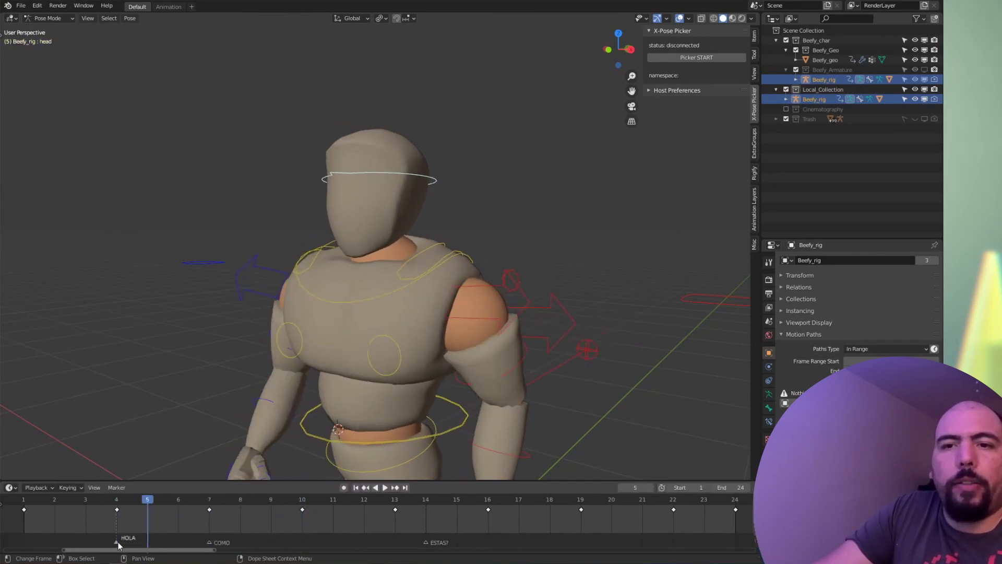
# Step: Check the context options available for the HOLA marker, and dismiss them without choosing any
pyautogui.rightClick(119, 545)
pyautogui.moveTo(119, 545)
pyautogui.press('Escape')
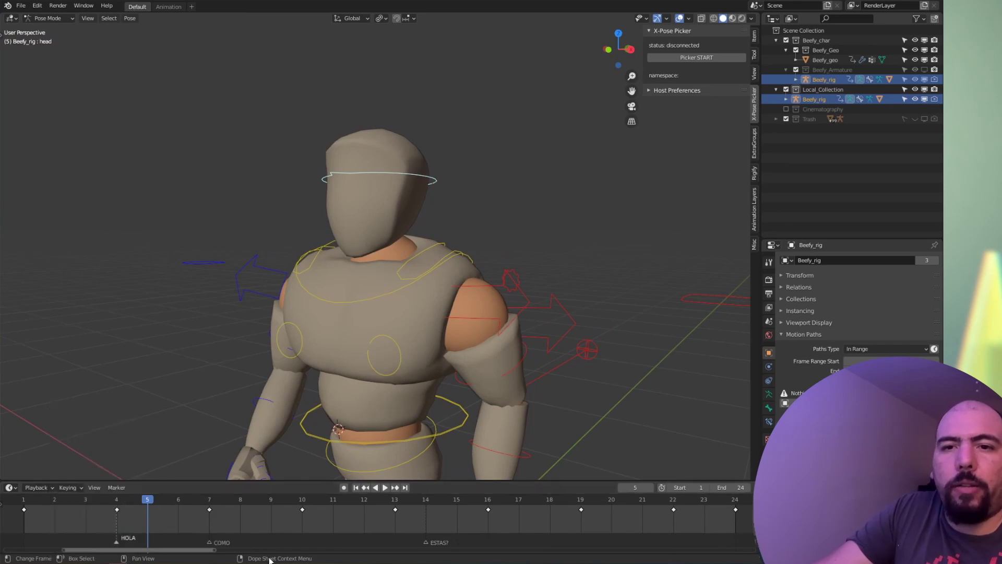
# Step: Jump to the HOLA marker at frame 4 on the timeline
pyautogui.click(116, 487)
pyautogui.moveTo(146, 550); pyautogui.dragTo(146, 551)
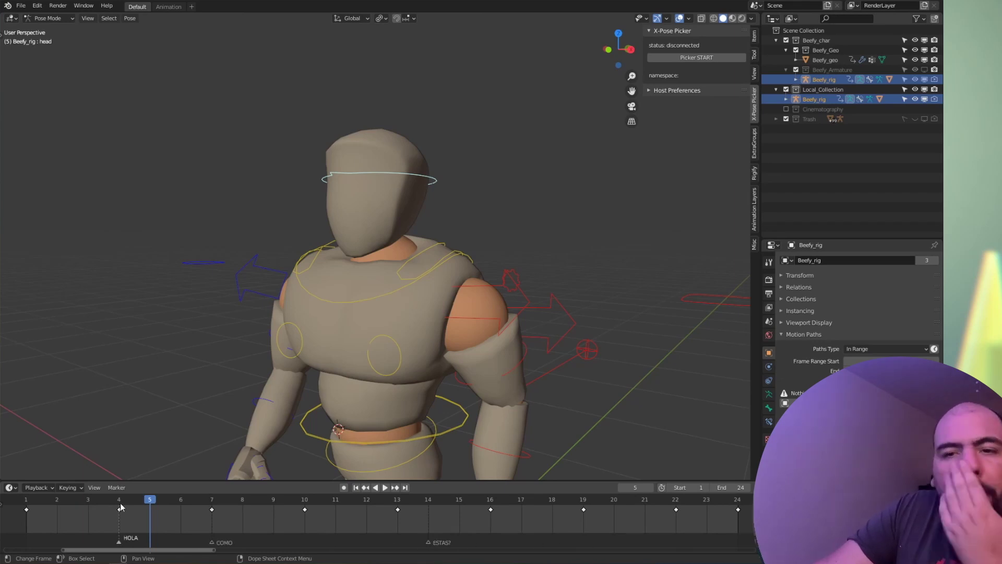
pyautogui.click(116, 487)
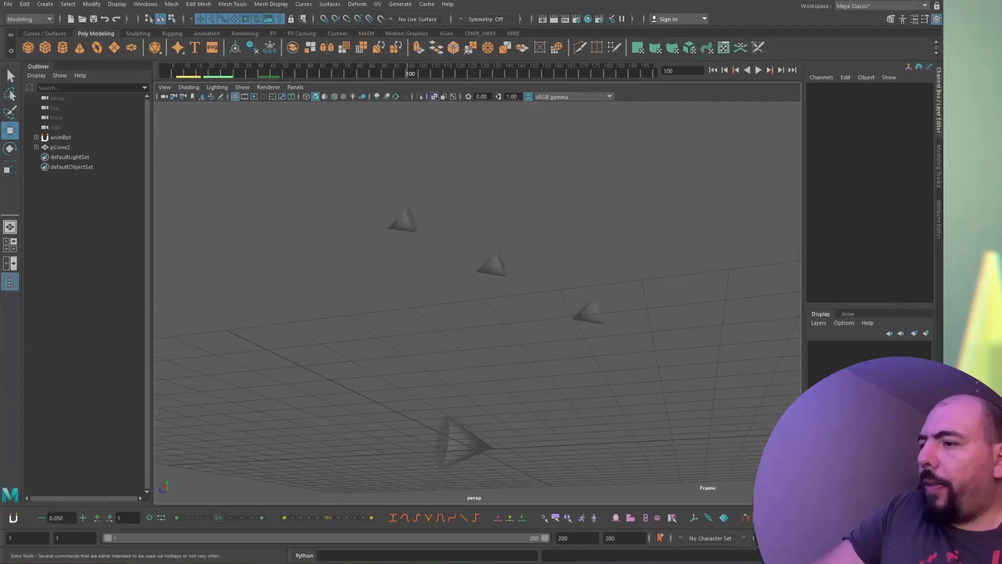
# Step: Switch to Maya and detach animBot's list of extra tools as a floating window over the viewport
pyautogui.click(759, 517)
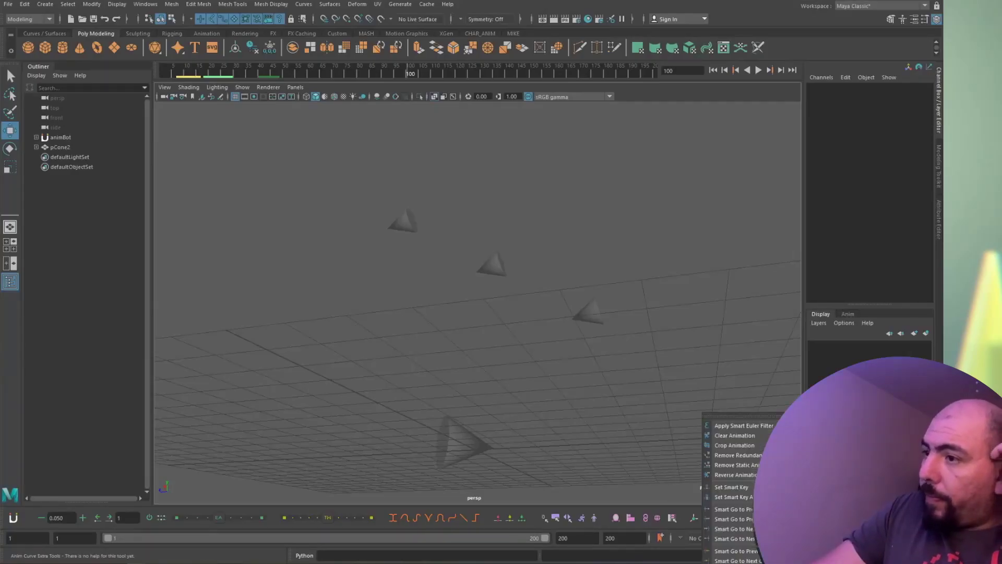
pyautogui.click(741, 415)
pyautogui.moveTo(689, 295); pyautogui.dragTo(678, 242)
pyautogui.moveTo(675, 249)
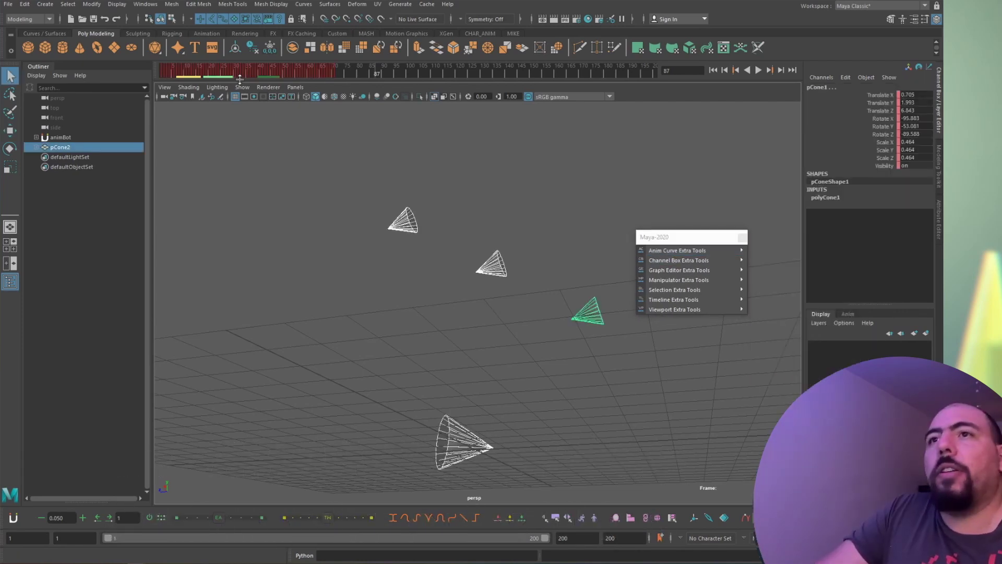
# Step: Play back the selected cones' motion and crop their animation to a selected timeline range starting at frame 9
pyautogui.hotkey('alt', 'v')
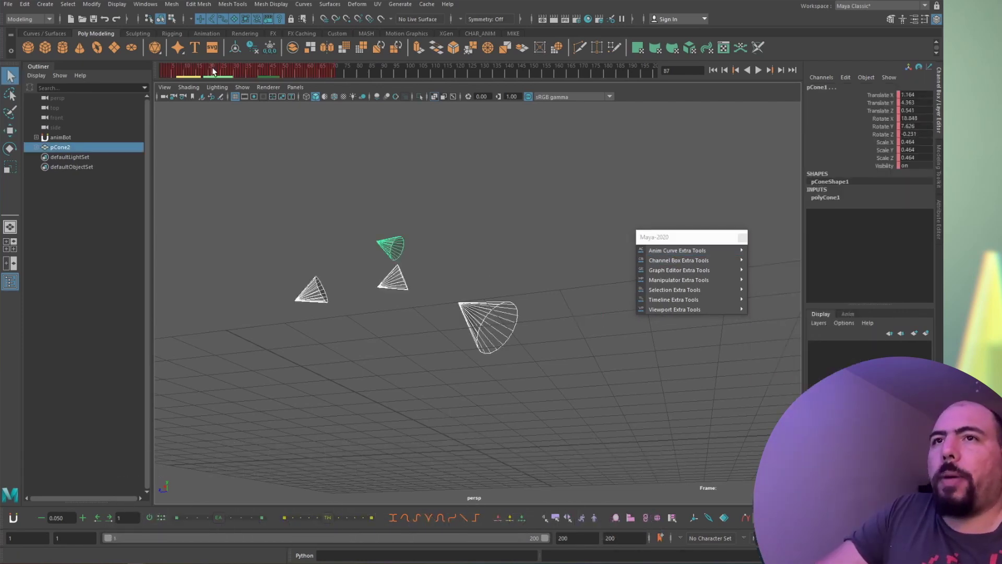
pyautogui.hotkey('alt', 'v')
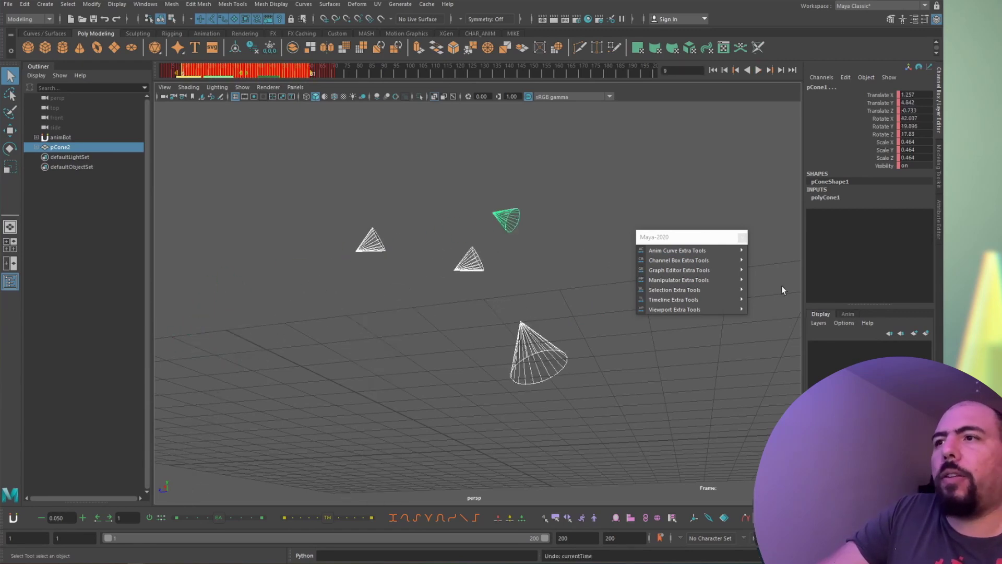
pyautogui.moveTo(721, 260)
pyautogui.moveTo(678, 250)
pyautogui.click(777, 270)
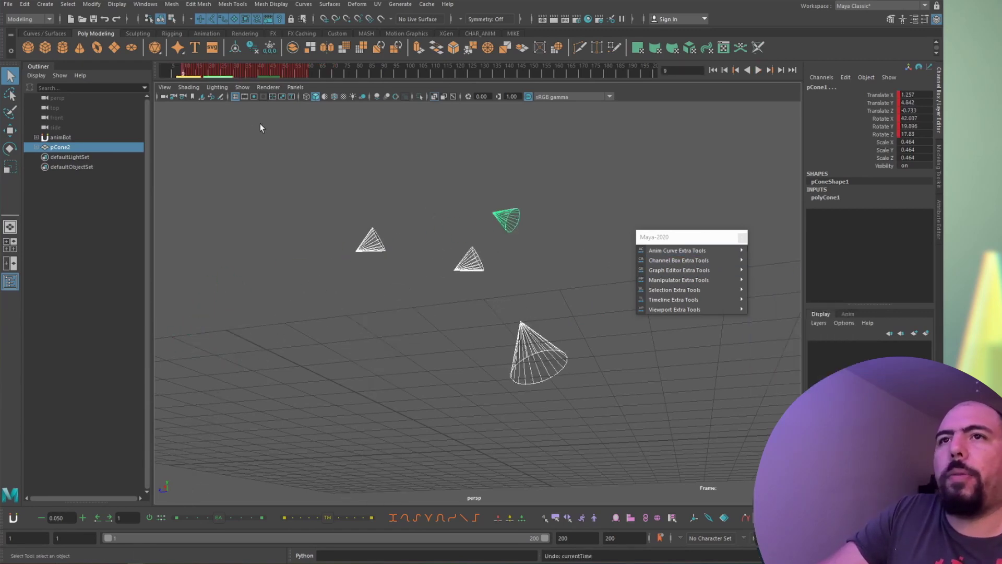
# Step: Switch to Blender, select all of the rig's controls, and frame all their curves in an enlarged Graph Editor
pyautogui.moveTo(721, 250)
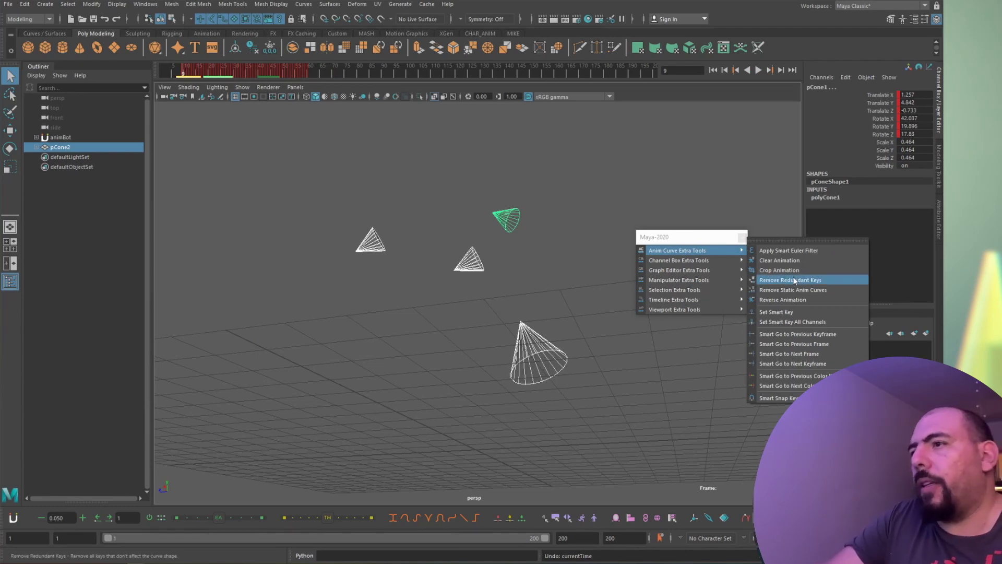
pyautogui.hotkey('alt', 'Tab')
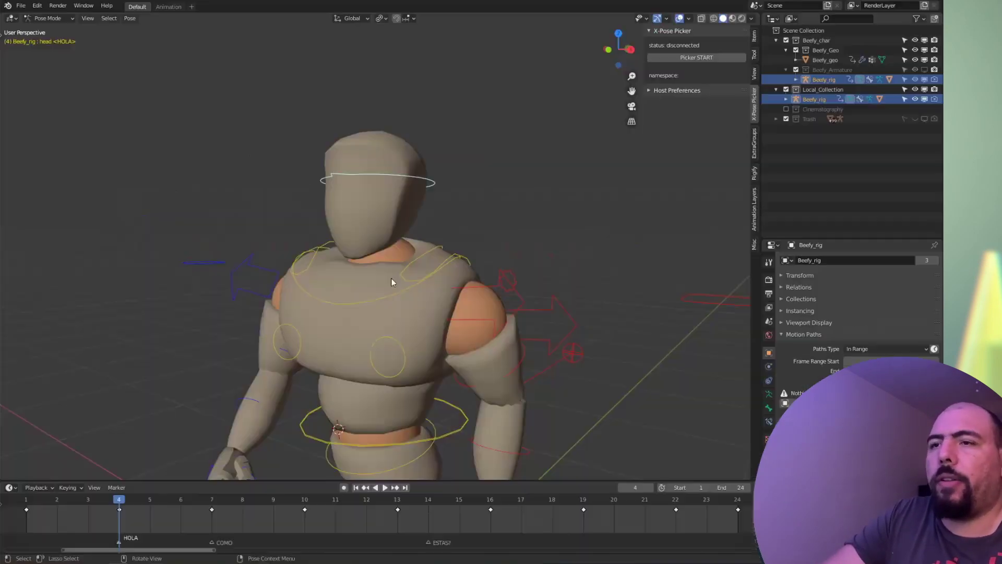
pyautogui.moveTo(392, 281); pyautogui.dragTo(359, 286, button='middle')
pyautogui.press('a')
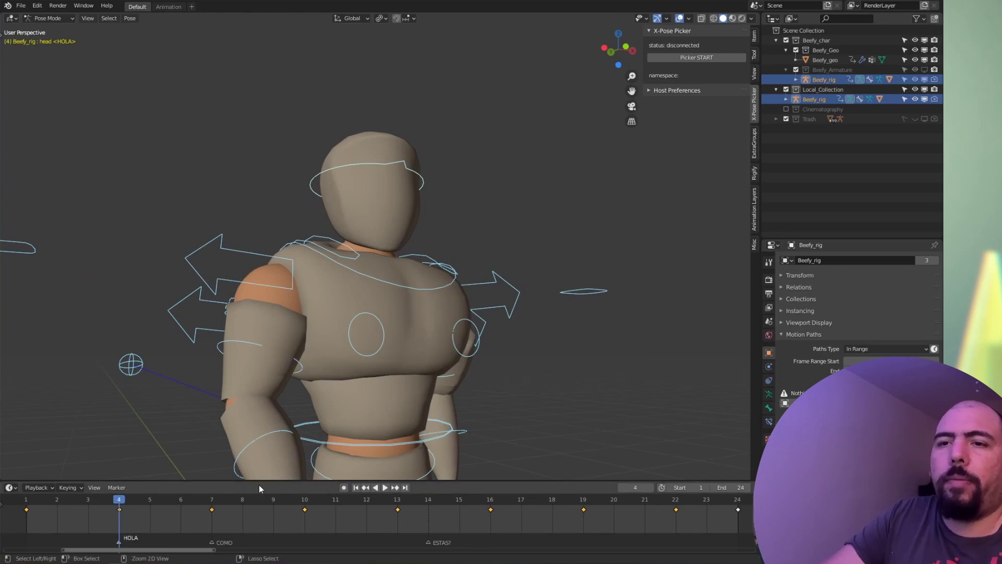
pyautogui.moveTo(260, 481); pyautogui.dragTo(261, 290)
pyautogui.hotkey('ctrl', 'Tab')
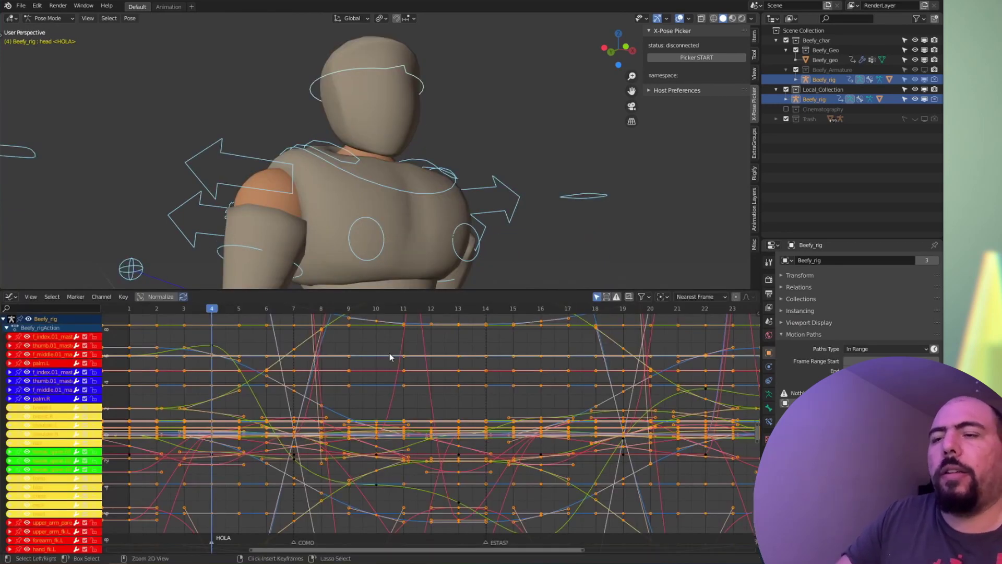
pyautogui.press('Home')
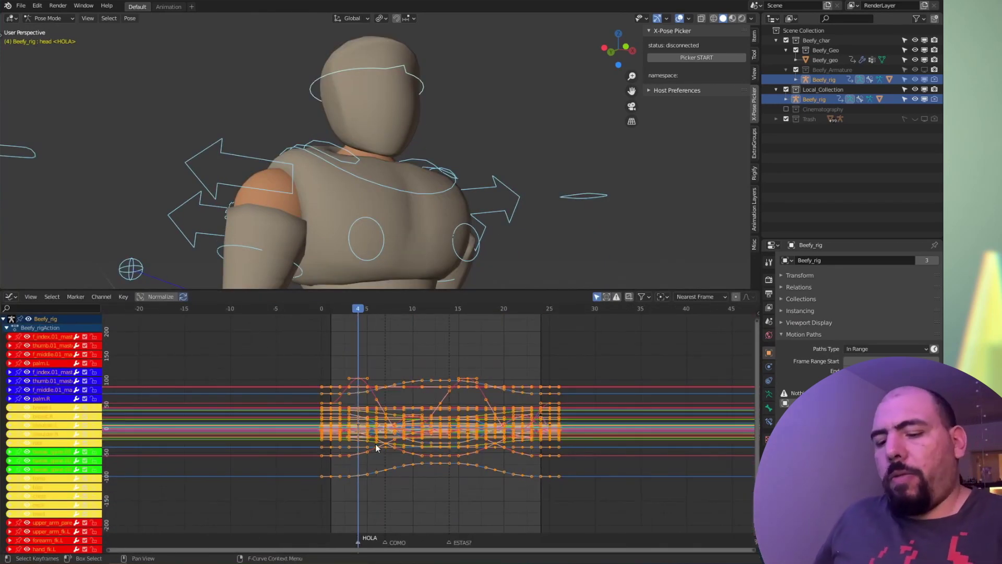
# Step: Clean the redundant keyframes from all of the rig's curves, running Clean Keyframes twice
pyautogui.press('x')
pyautogui.click(374, 460)
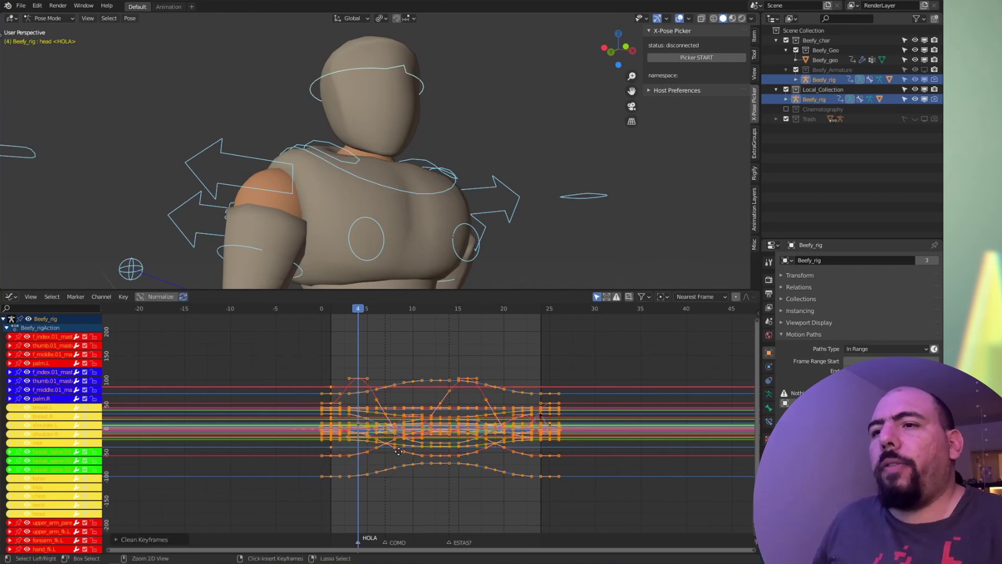
pyautogui.keyDown('ctrl'); pyautogui.moveTo(398, 451); pyautogui.dragTo(403, 434, button='middle'); pyautogui.keyUp('ctrl')
pyautogui.press('x')
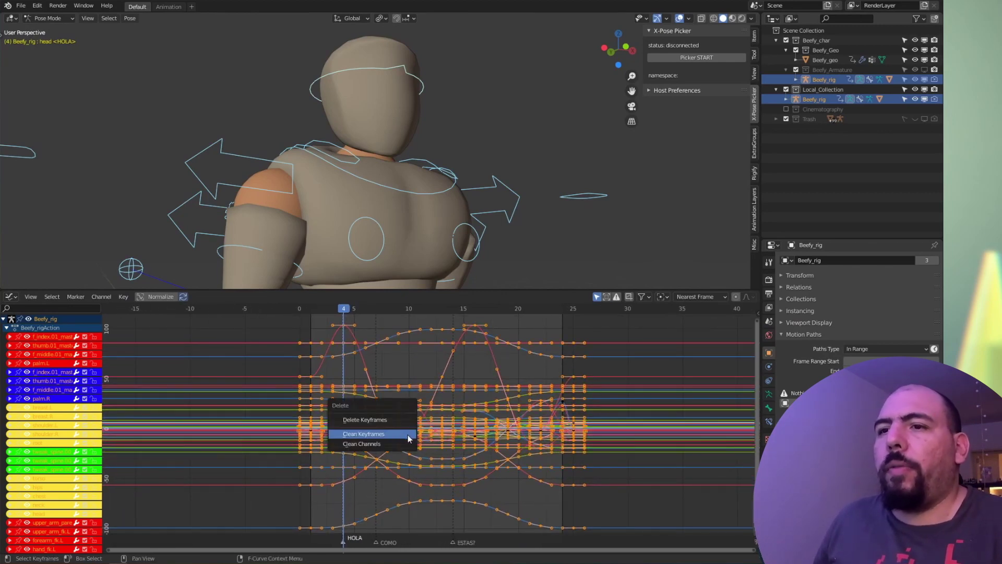
pyautogui.click(407, 435)
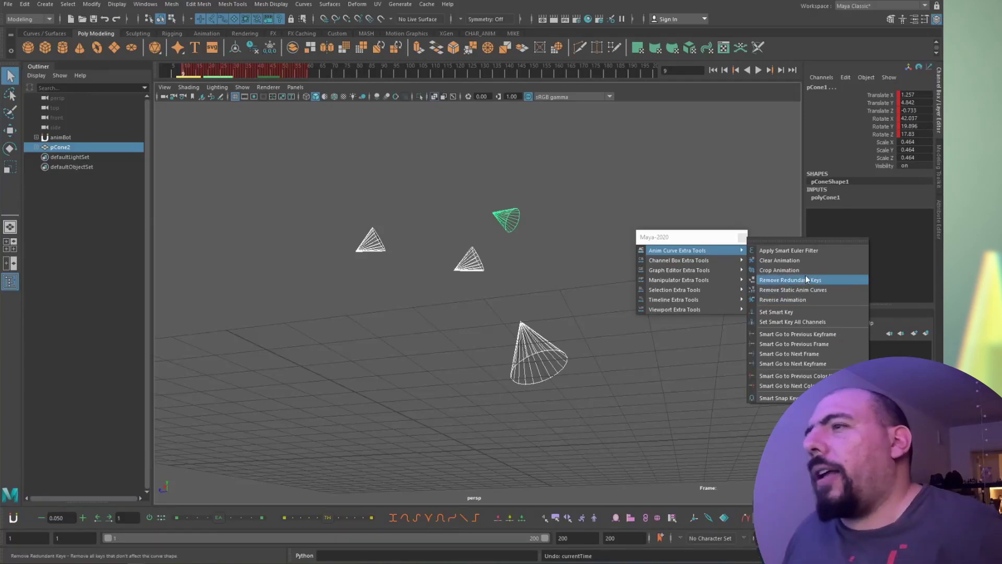
# Step: Reverse the cones' animation in Maya, and show the keyframes of all the rig's controls in Blender's Timeline
pyautogui.click(790, 300)
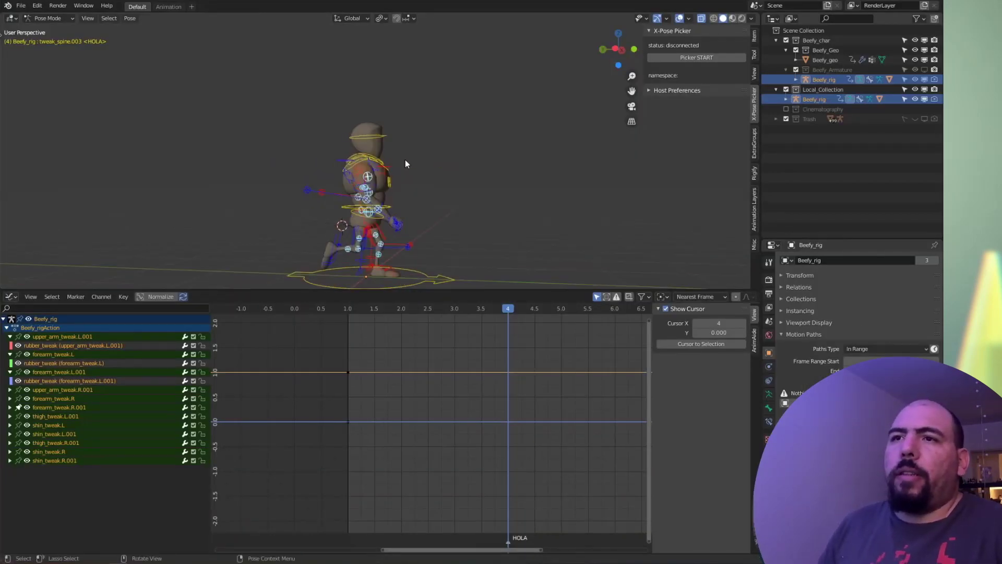
pyautogui.hotkey('alt', 'a')
pyautogui.press('a')
pyautogui.press('Home')
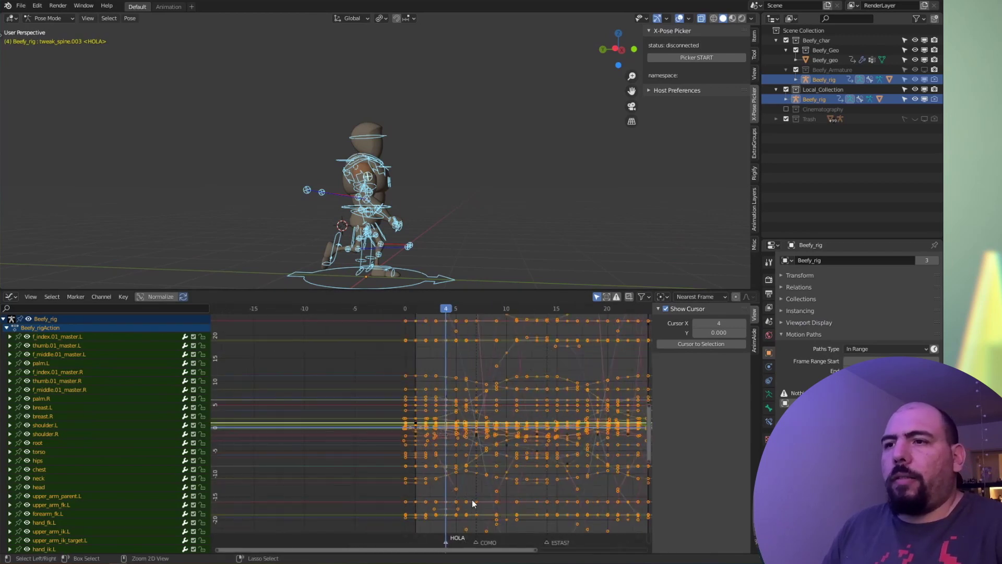
pyautogui.hotkey('shift', 'F12')
pyautogui.press('Home')
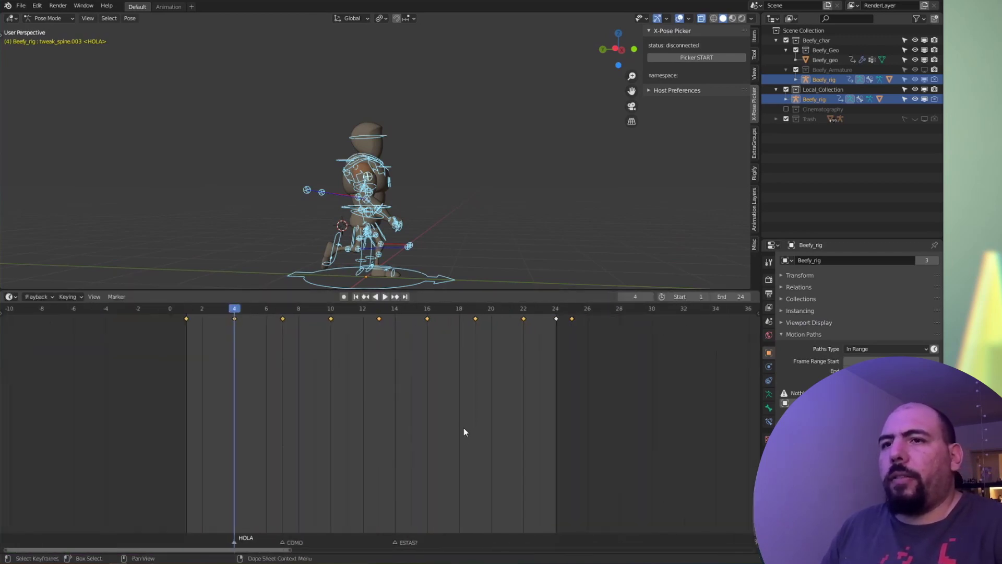
# Step: Play the walk, set the current frame to 13, and mirror all keyframes by times over the current frame
pyautogui.click(363, 311)
pyautogui.press('space')
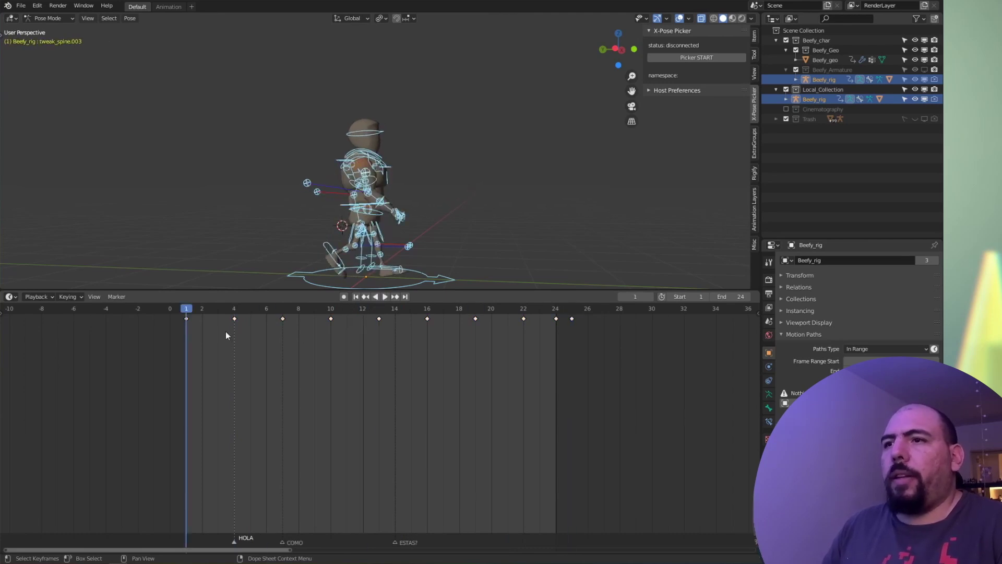
pyautogui.press('space')
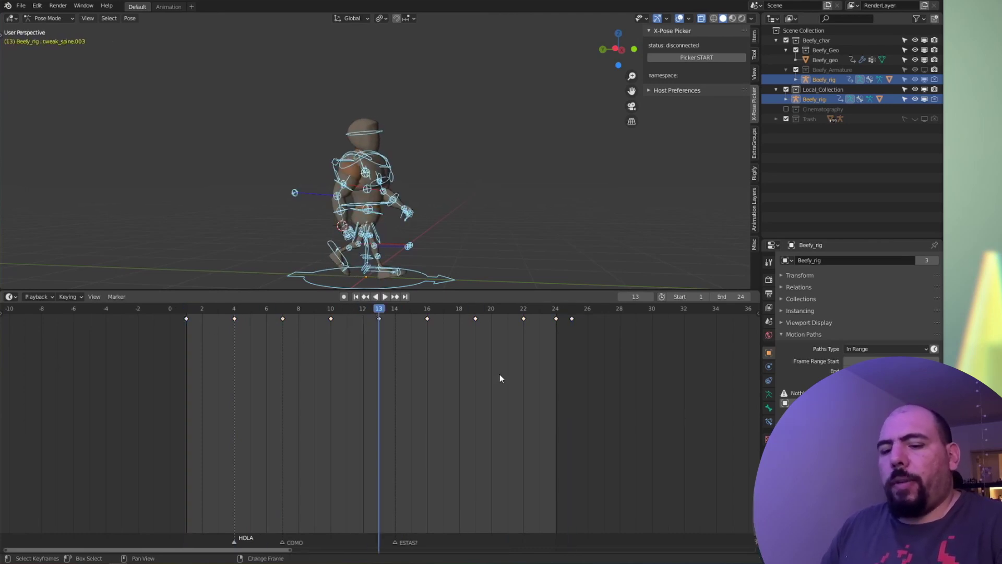
pyautogui.hotkey('ctrl', 'm')
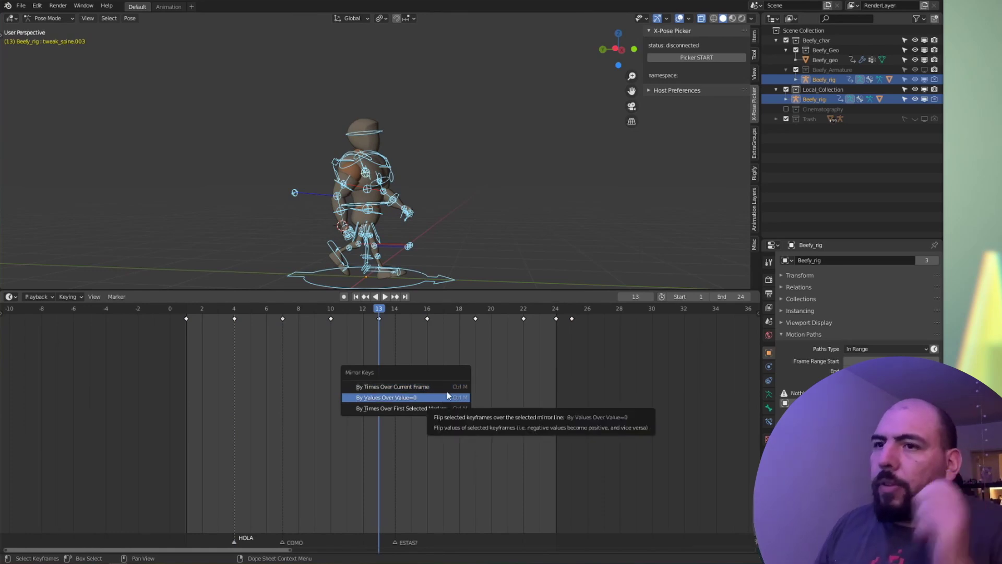
pyautogui.press('a')
pyautogui.hotkey('ctrl', 'm')
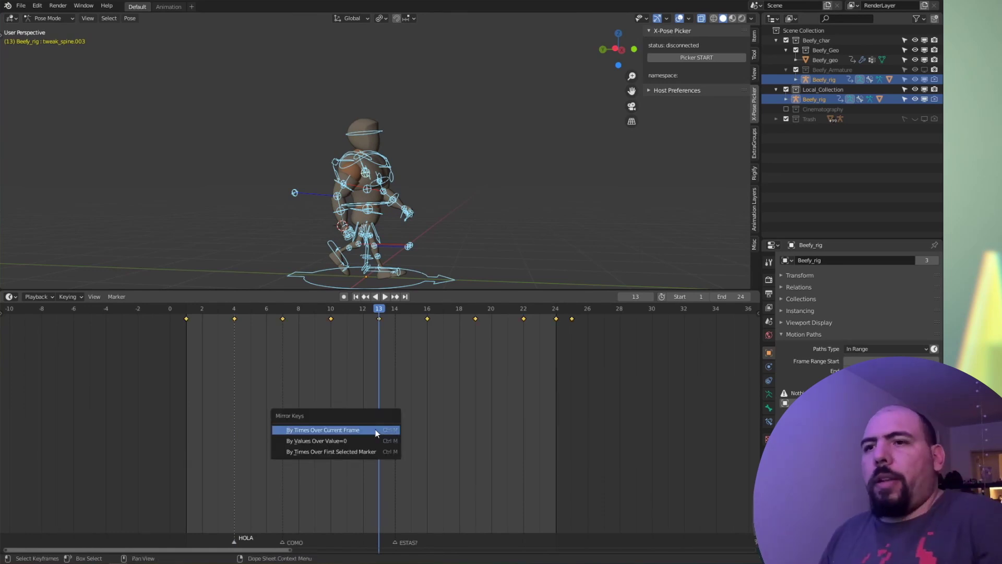
pyautogui.click(377, 430)
# Step: Play the mirrored walk and hide the viewport overlays during playback
pyautogui.press('space')
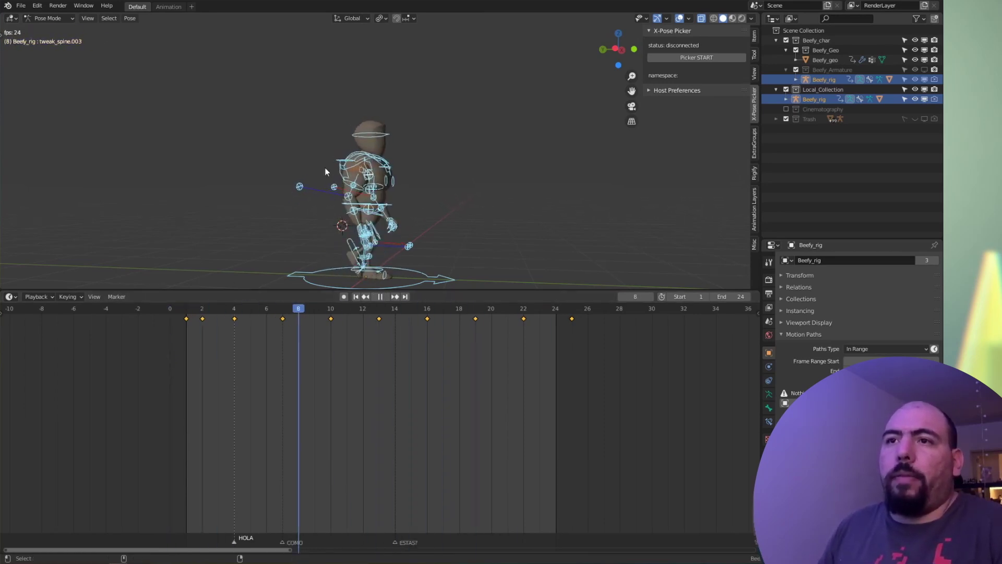
pyautogui.hotkey('shift', 'alt', 'z')
pyautogui.press('Escape')
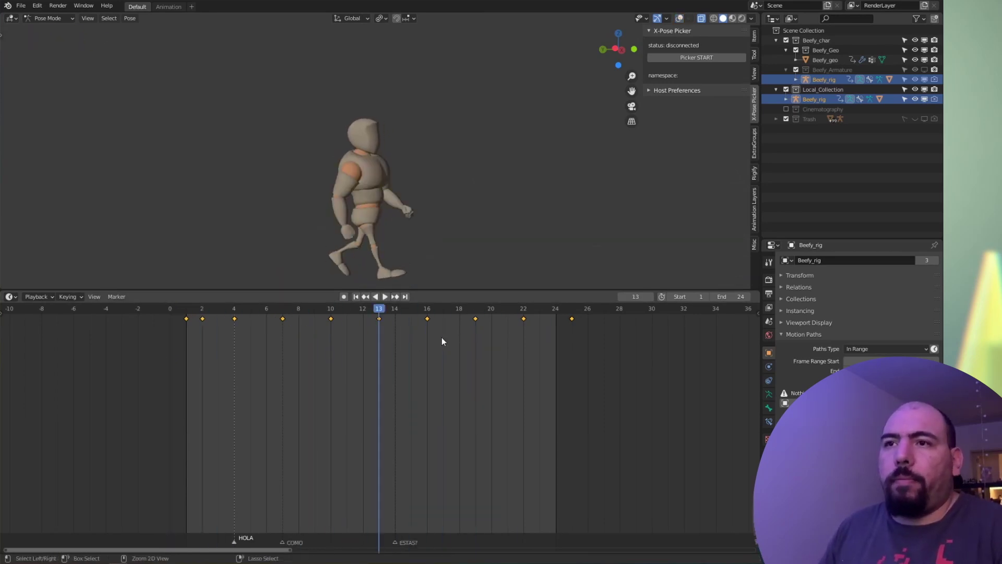
# Step: Delete the keyframes at frame 2 and play back the walk to check it
pyautogui.click(201, 319)
pyautogui.press('x')
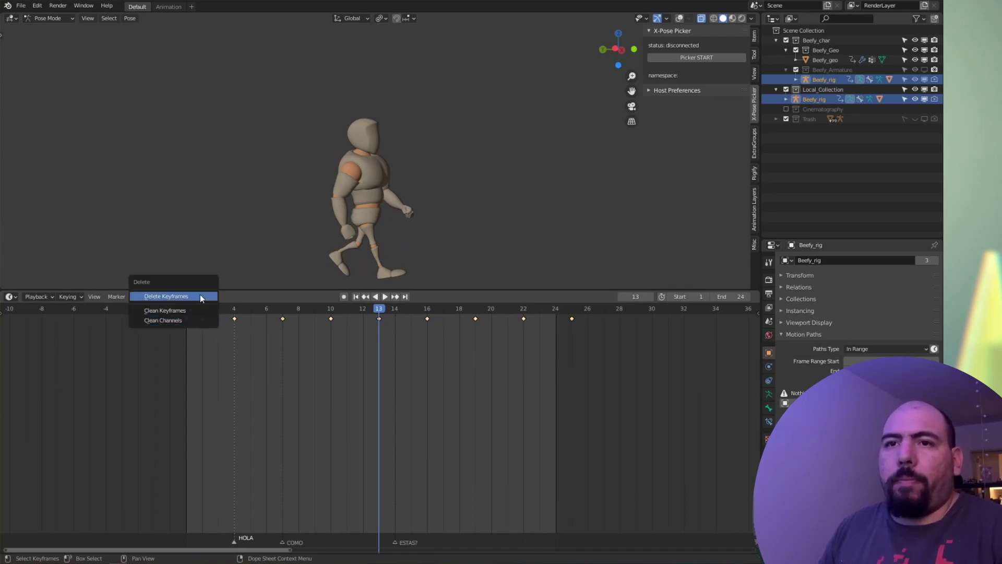
pyautogui.click(199, 295)
pyautogui.press('space')
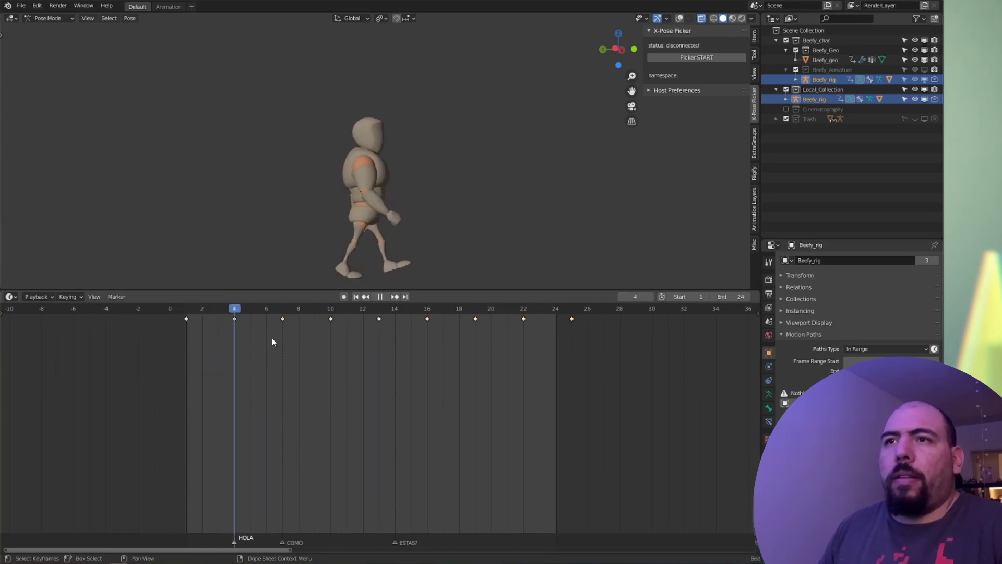
pyautogui.press('Escape')
# Step: Mirror all keyframes by times over frame 13 again and play the animation
pyautogui.press('a')
pyautogui.hotkey('ctrl', 'm')
pyautogui.click(412, 412)
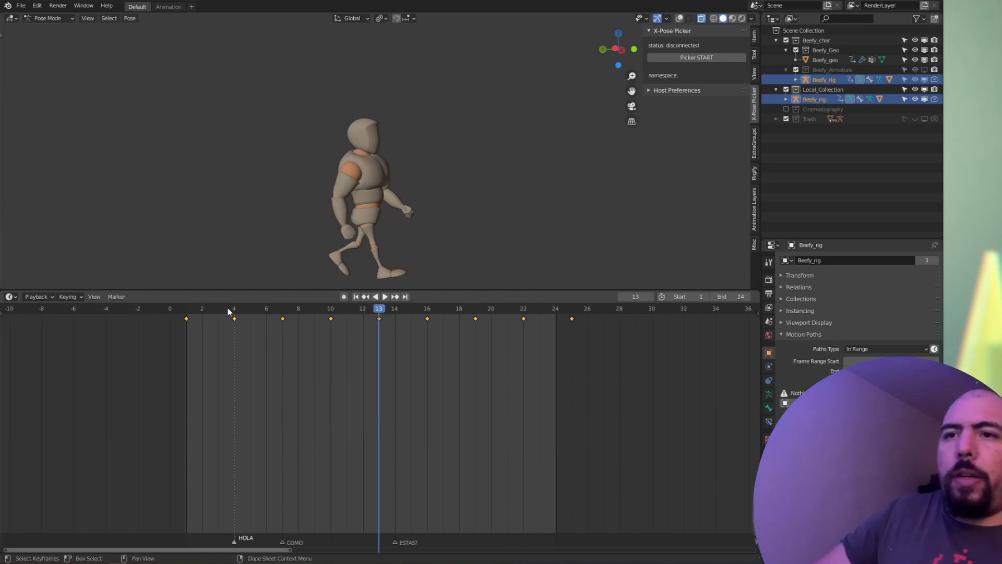
pyautogui.press('space')
# Step: Set the current frame to 25 and mirror all keyframes by times over it
pyautogui.moveTo(308, 305); pyautogui.dragTo(581, 347)
pyautogui.press('space')
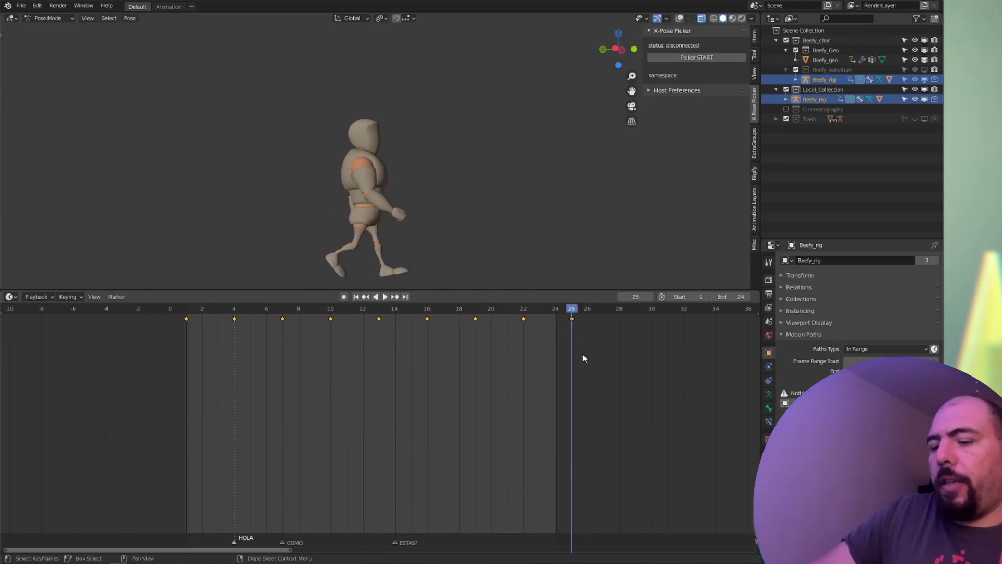
pyautogui.hotkey('ctrl', 'm')
pyautogui.click(600, 377)
pyautogui.moveTo(625, 354); pyautogui.dragTo(474, 424, button='middle')
pyautogui.scroll(-15, 474, 424)
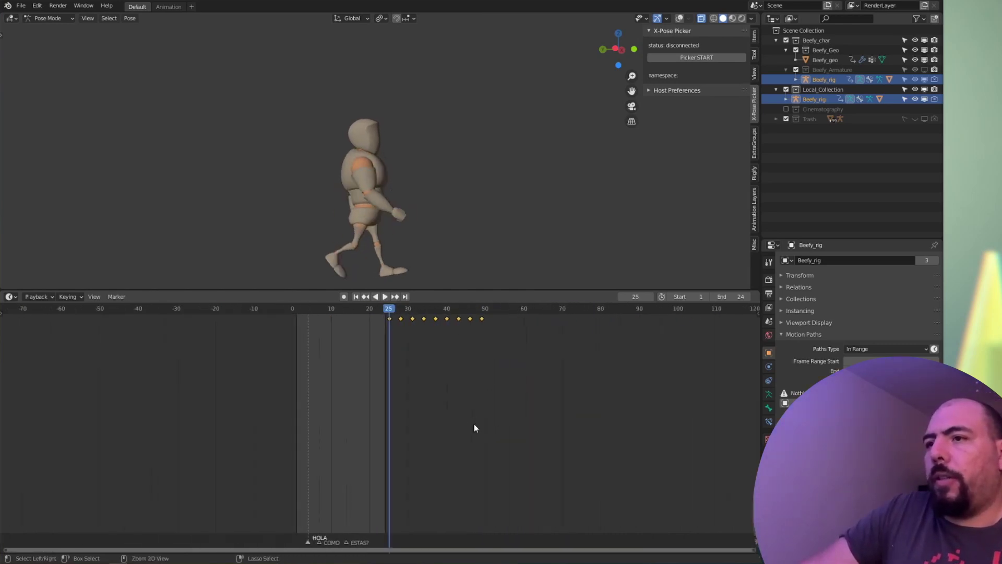
# Step: Undo the mirroring over frame 25 and add a timeline marker at that frame
pyautogui.scroll(8, 474, 424)
pyautogui.hotkey('ctrl', 'z')
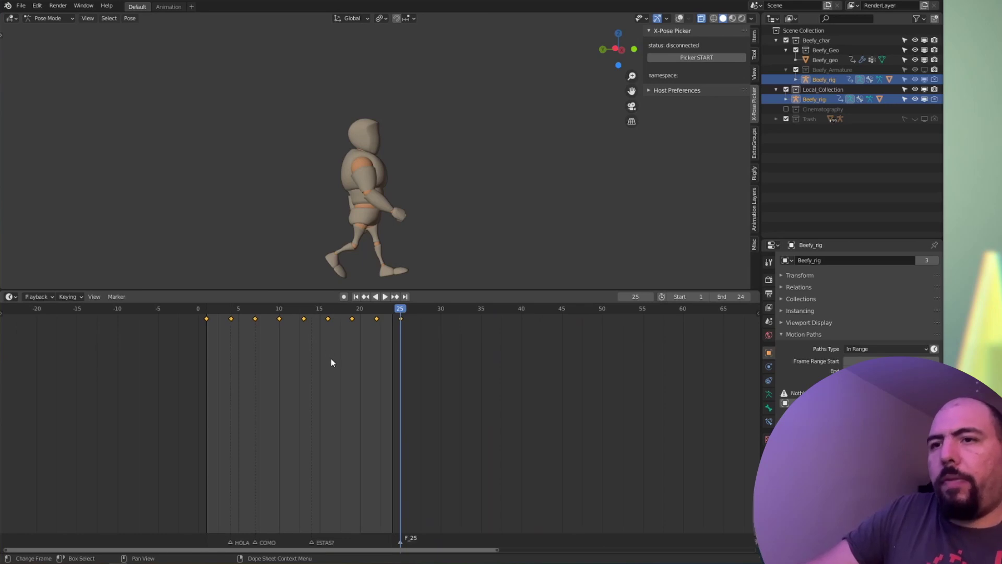
# Step: Try mirroring all keyframes by values over value 0 with the current frame at 12, and undo the mirroring
pyautogui.click(295, 311)
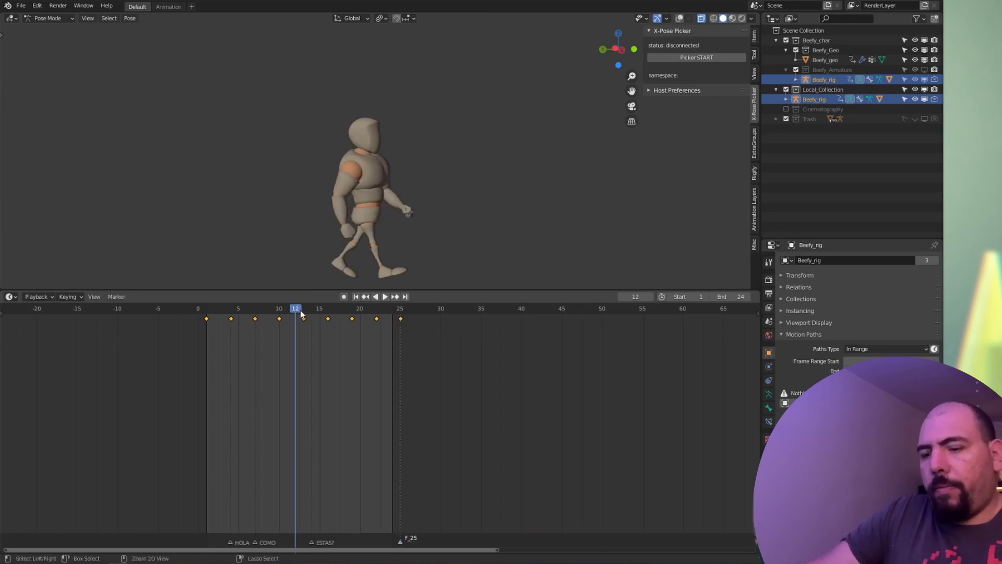
pyautogui.hotkey('ctrl', 'm')
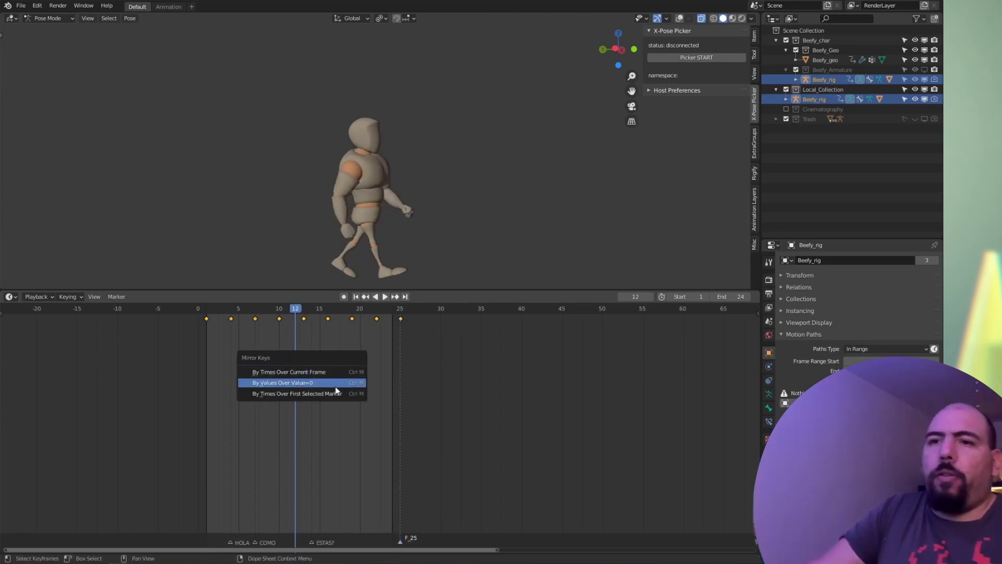
pyautogui.click(334, 386)
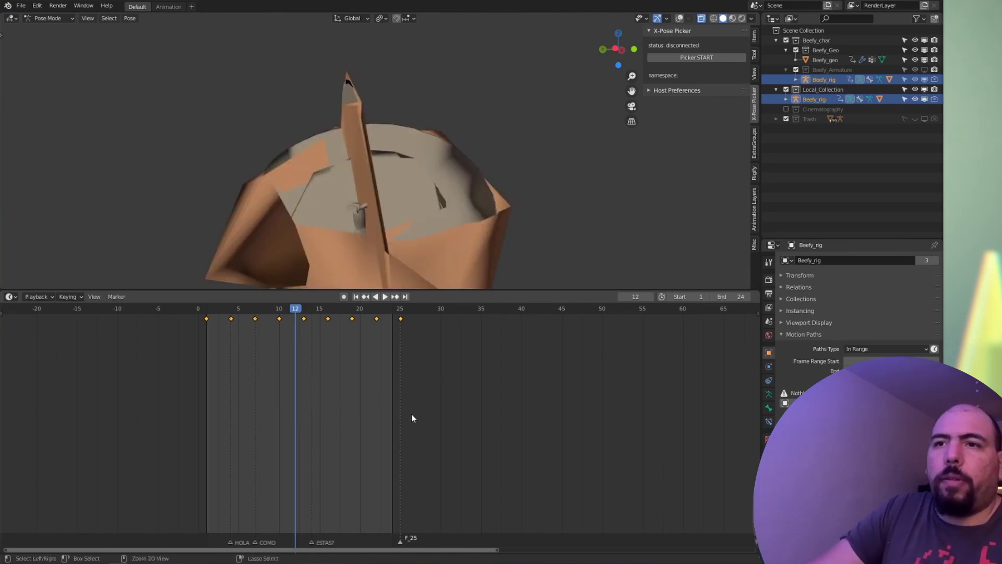
pyautogui.hotkey('ctrl', 'z')
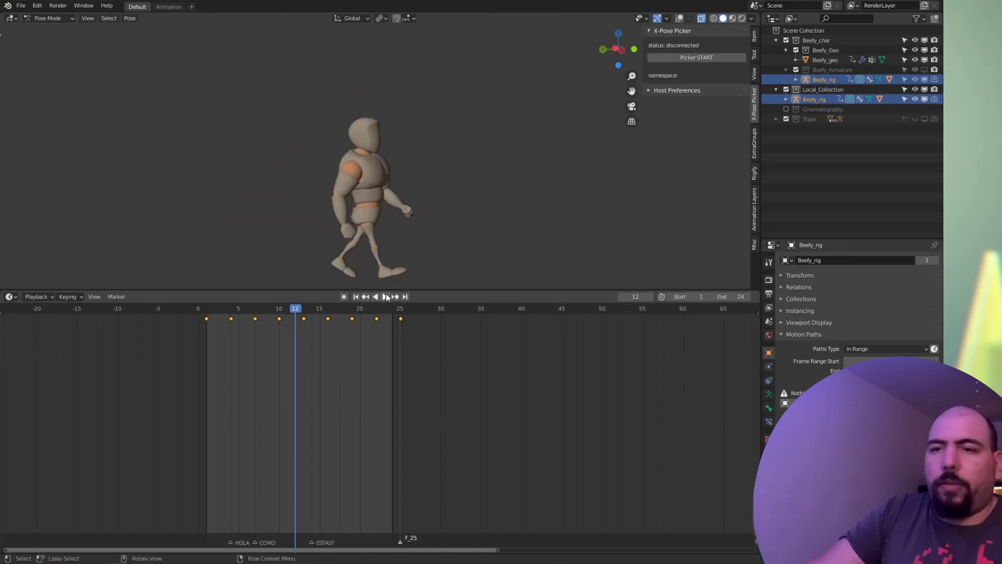
# Step: Mirror all keyframes by times over the first selected marker at frame 25, and mirror them back
pyautogui.hotkey('ctrl', 'm')
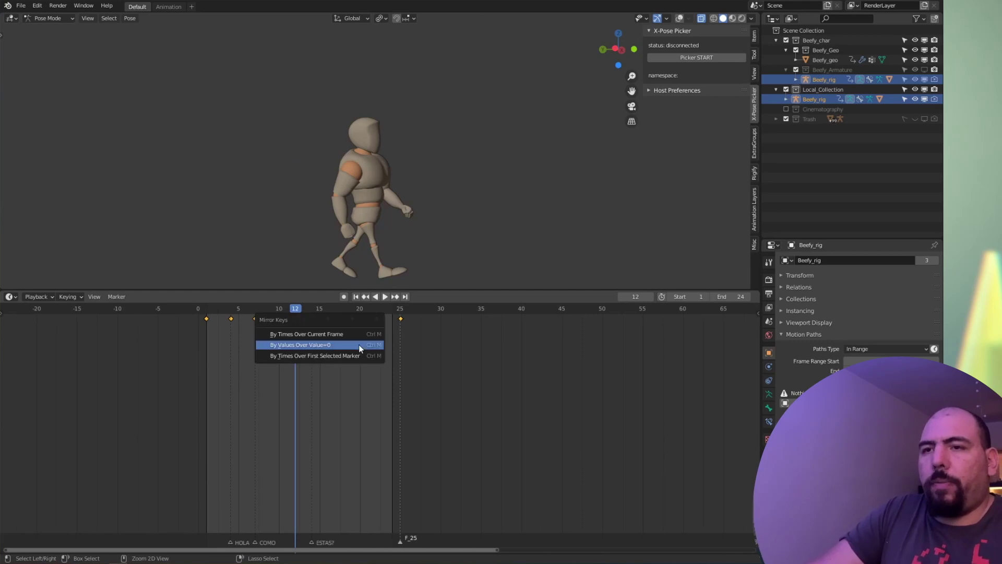
pyautogui.click(330, 360)
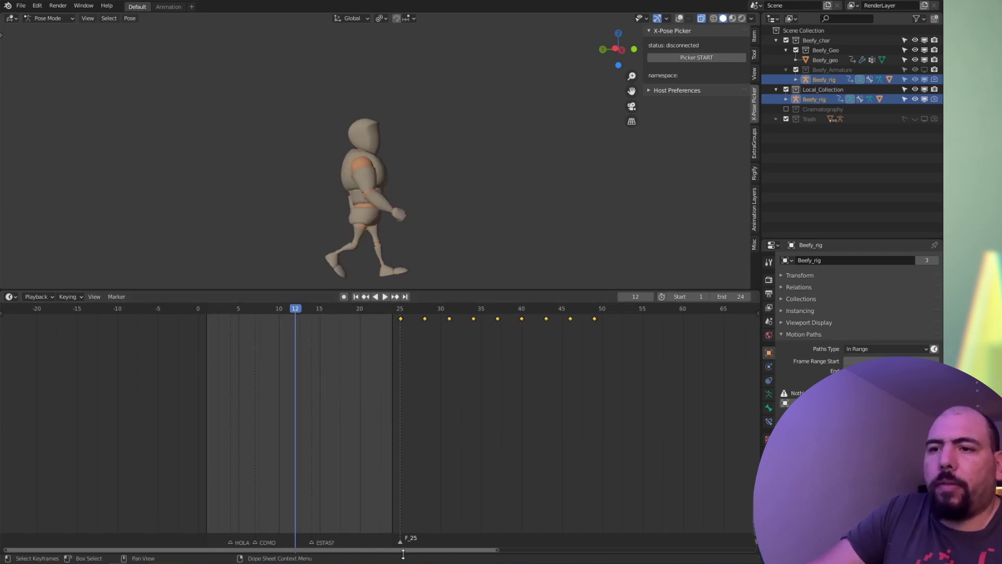
pyautogui.hotkey('ctrl', 'm')
pyautogui.click(493, 479)
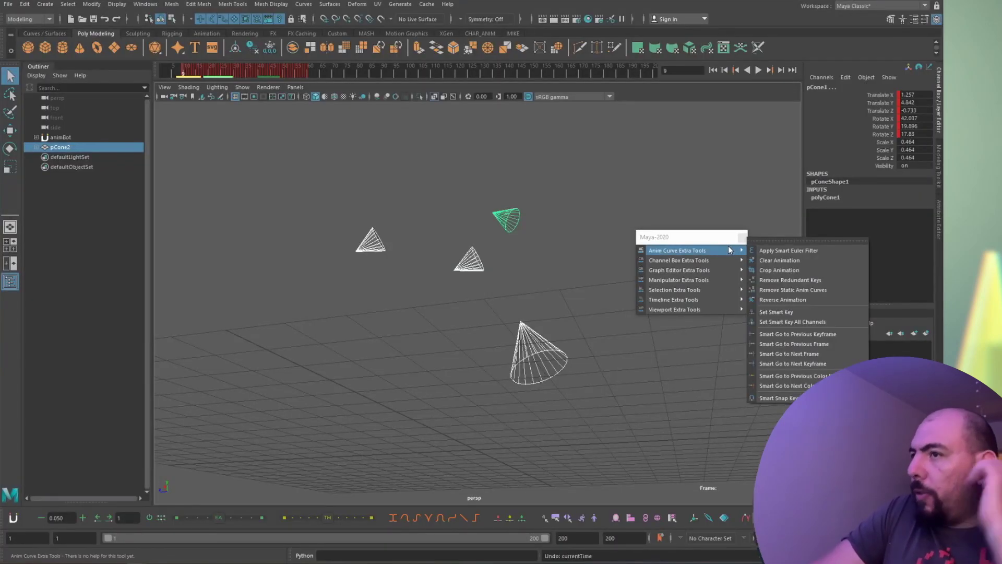
# Step: In Blender, select the keyframes at frames 4, 22 and 16 one at a time and jump the current frame to each
pyautogui.moveTo(719, 250)
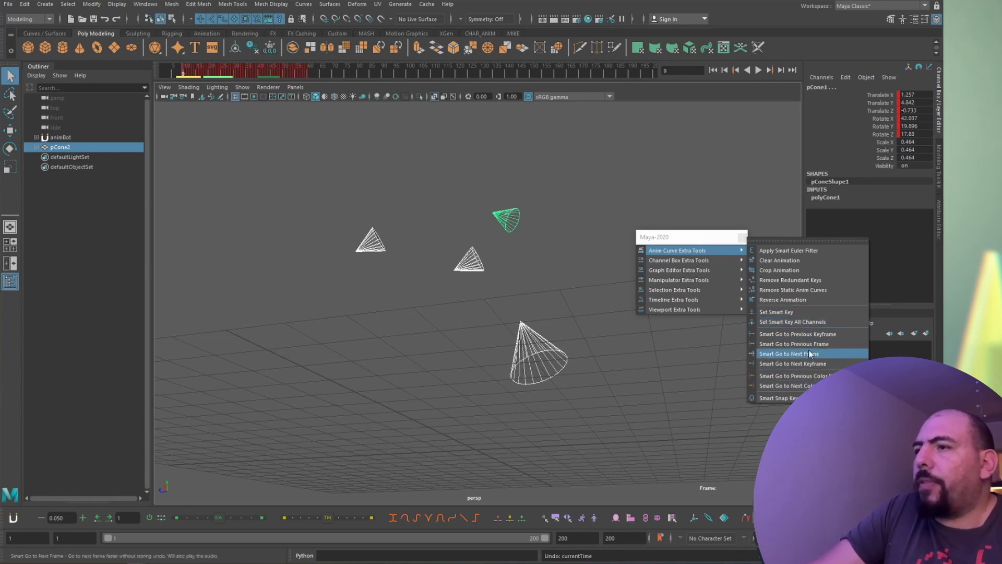
pyautogui.click(649, 394)
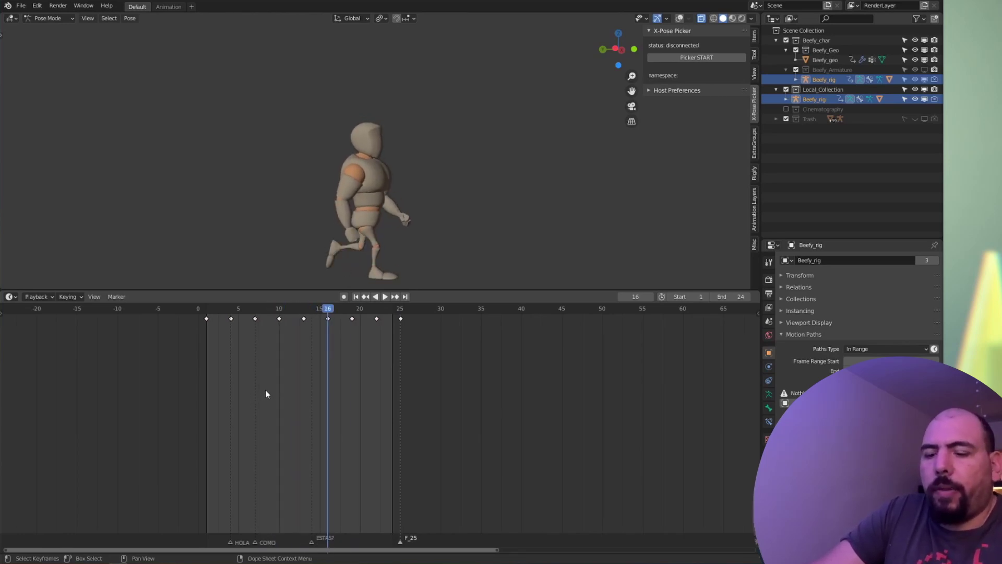
pyautogui.click(229, 321)
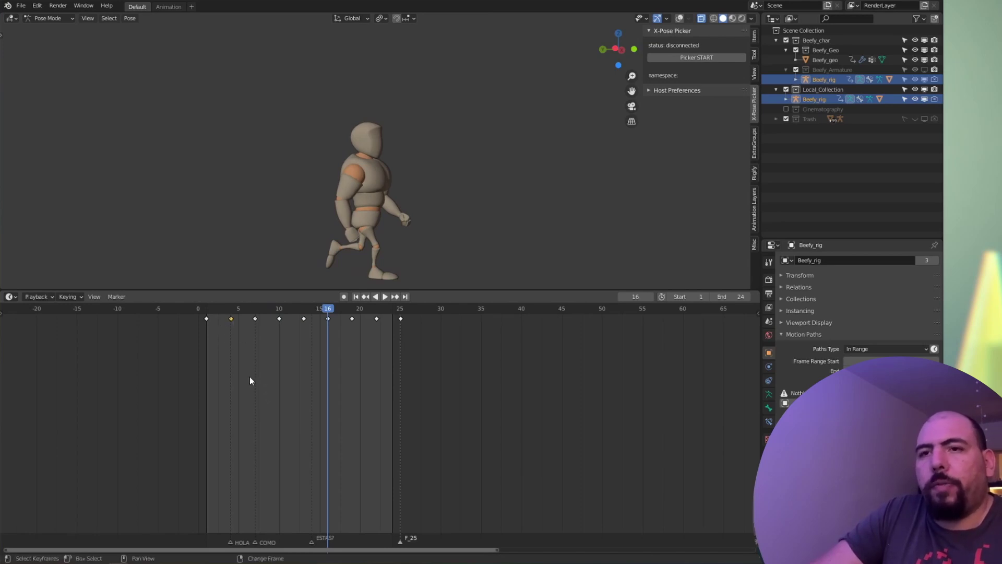
pyautogui.hotkey('ctrl', 'g')
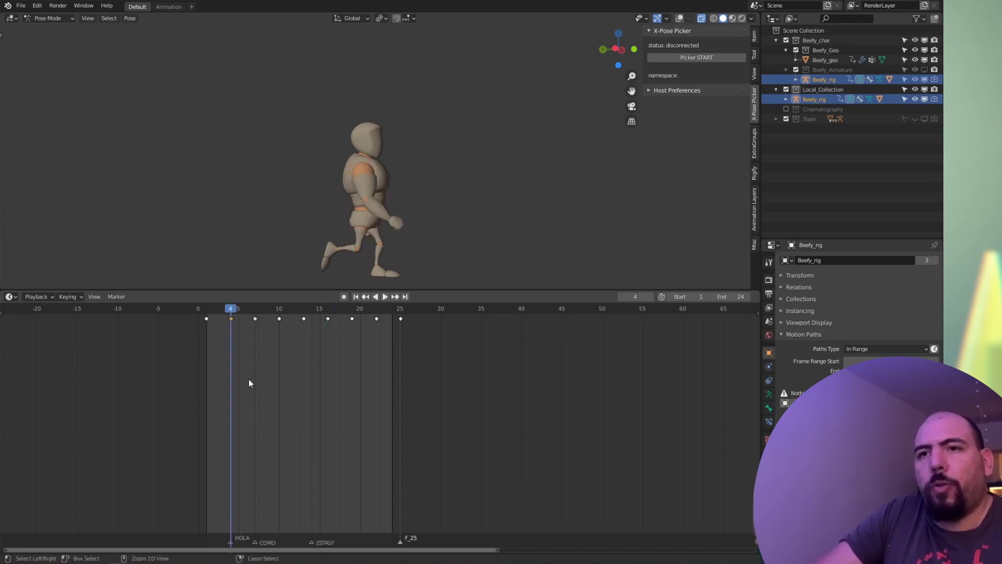
pyautogui.click(376, 318)
pyautogui.hotkey('ctrl', 'g')
pyautogui.click(329, 318)
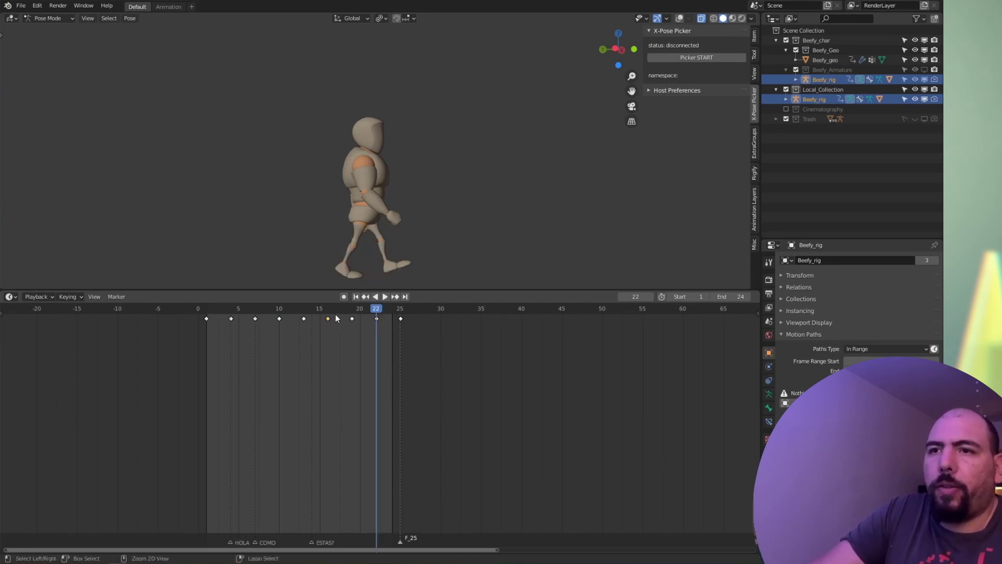
pyautogui.hotkey('ctrl', 'g')
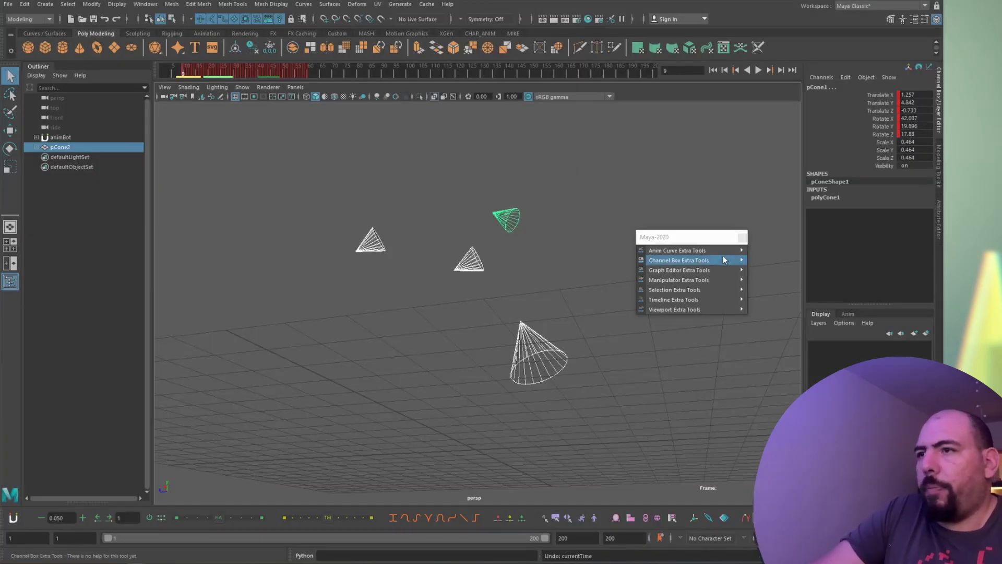
# Step: Switch to Maya, clear the selection, select all four cones and open the Graph Editor
pyautogui.moveTo(723, 252)
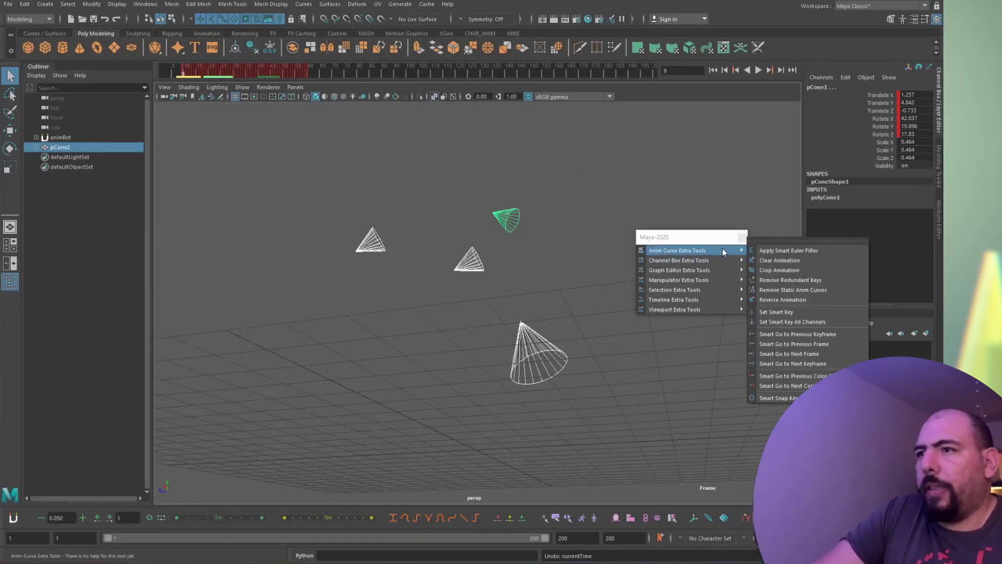
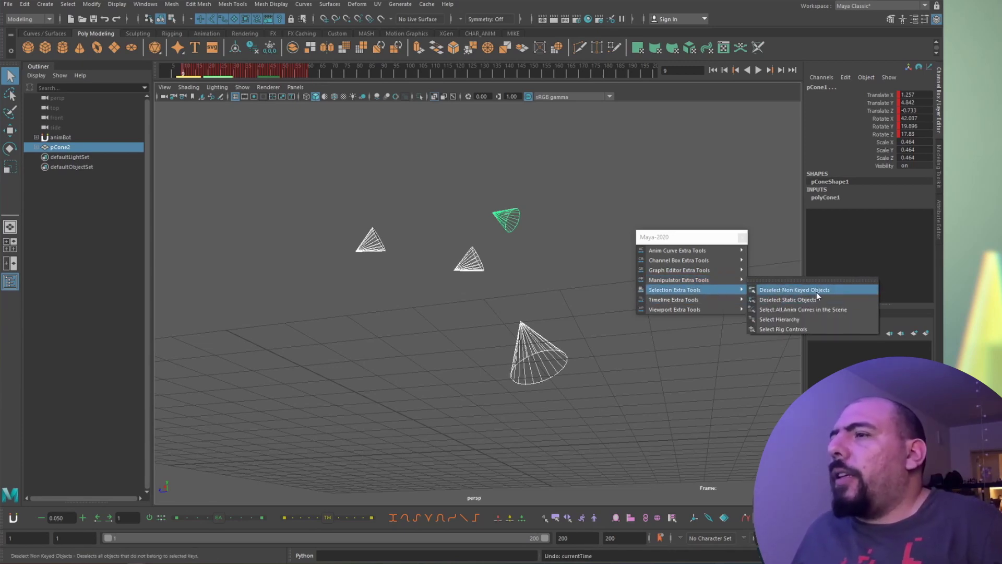
pyautogui.click(575, 293)
pyautogui.click(574, 293)
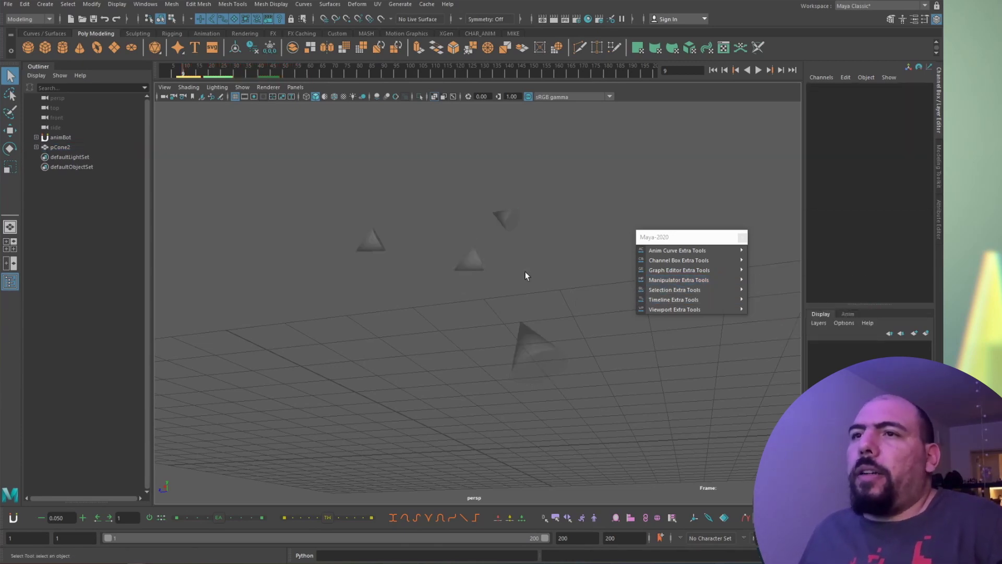
pyautogui.moveTo(490, 289); pyautogui.dragTo(450, 223)
pyautogui.moveTo(345, 191); pyautogui.dragTo(598, 450)
pyautogui.hotkey('alt', 'g')
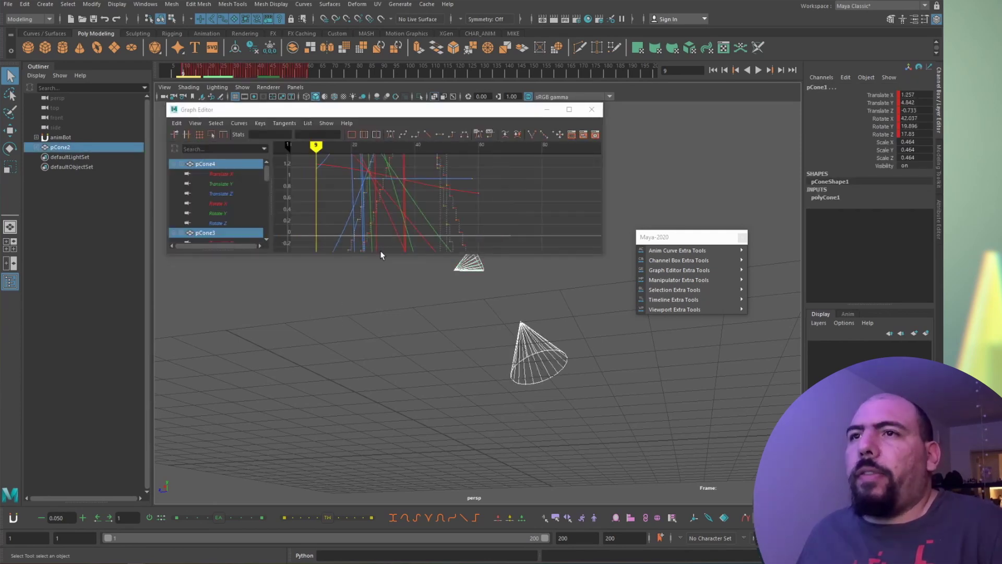
# Step: Select one of pCone1's animation curves in the Graph Editor and apply Deselect Non Keyed Objects
pyautogui.click(423, 185)
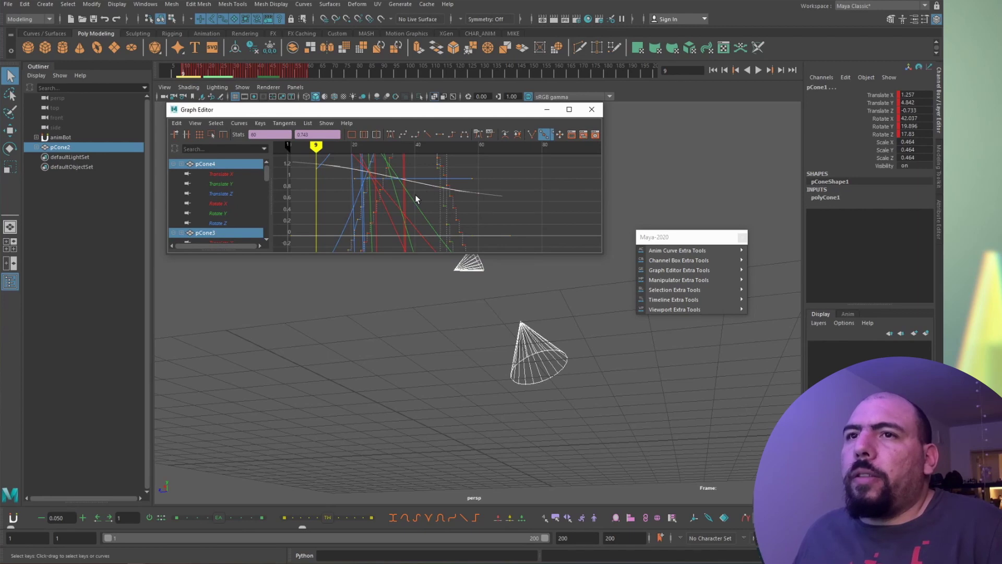
pyautogui.moveTo(673, 269)
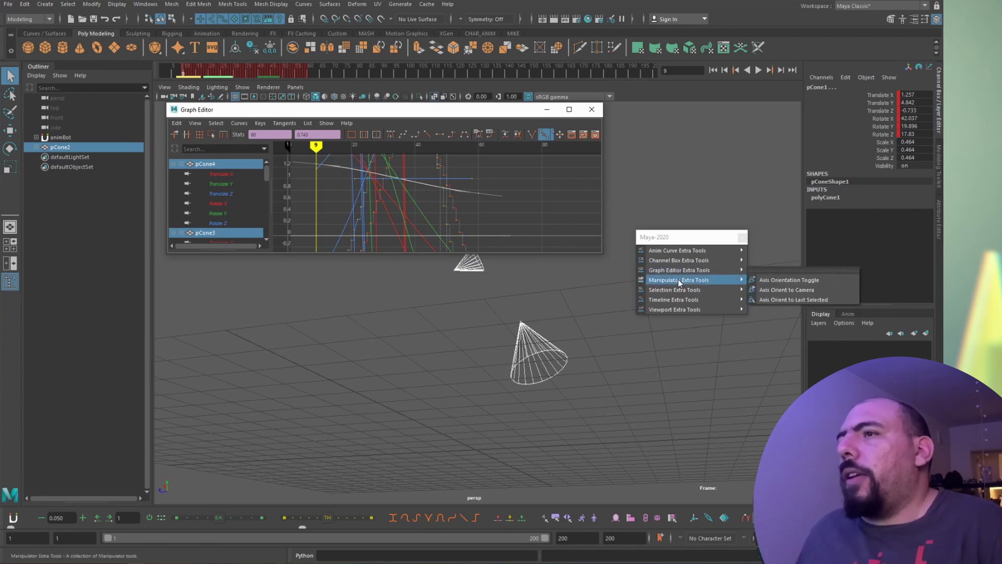
pyautogui.moveTo(694, 290)
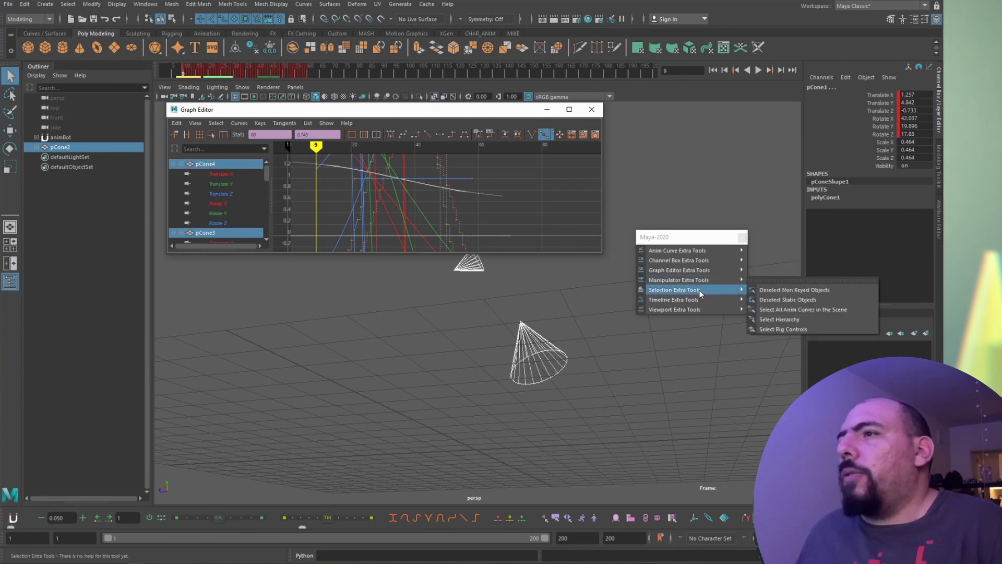
pyautogui.click(770, 290)
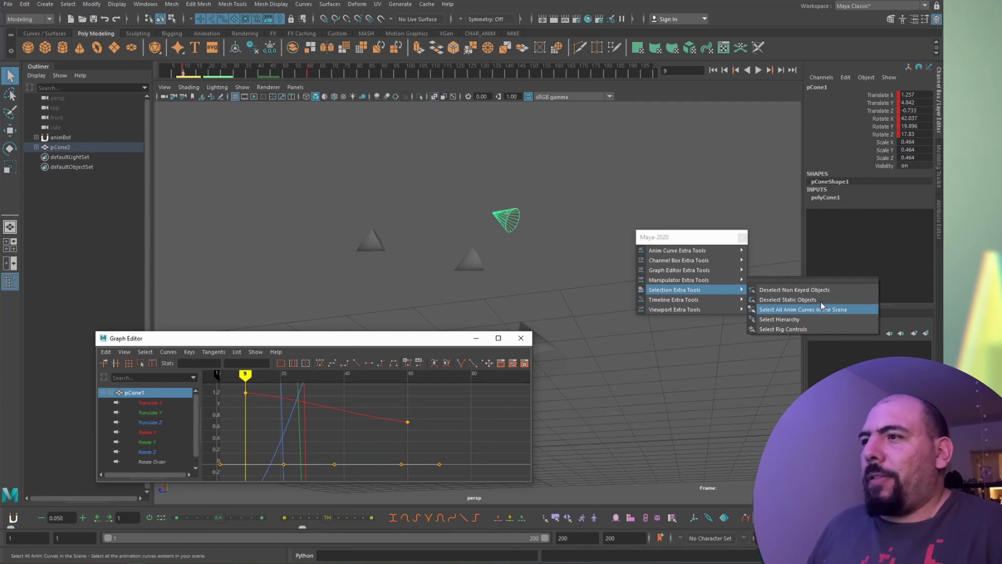
# Step: Select only pCone3, frame its curves in the Graph Editor and reset all its keyframes to 0
pyautogui.click(465, 259)
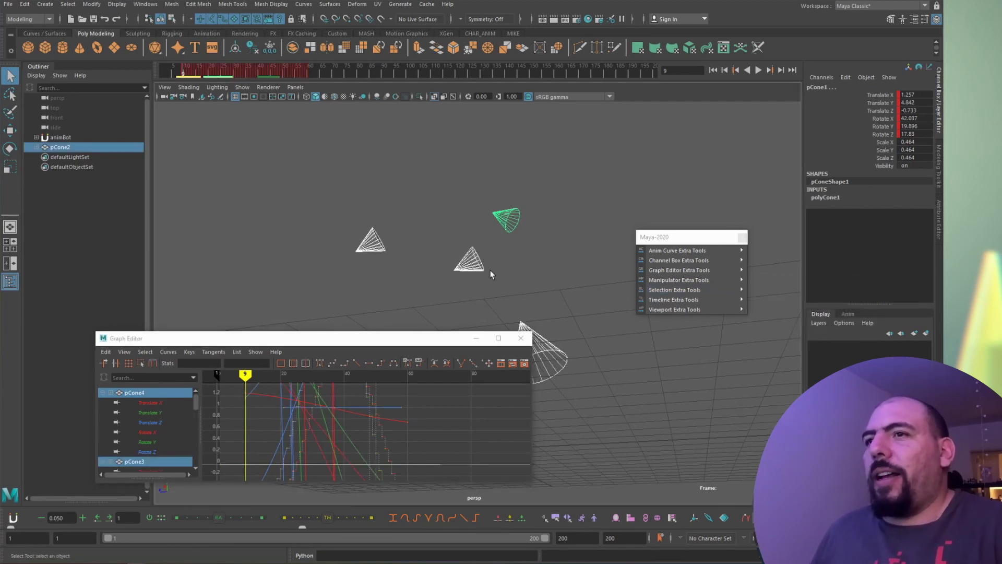
pyautogui.click(488, 274)
pyautogui.click(473, 264)
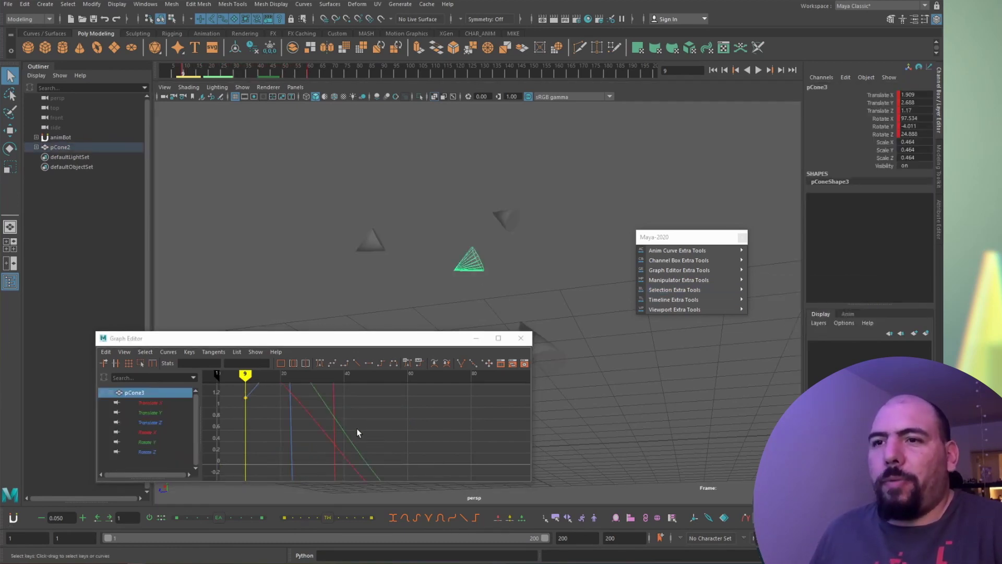
pyautogui.press('a')
pyautogui.moveTo(359, 415); pyautogui.dragTo(364, 479)
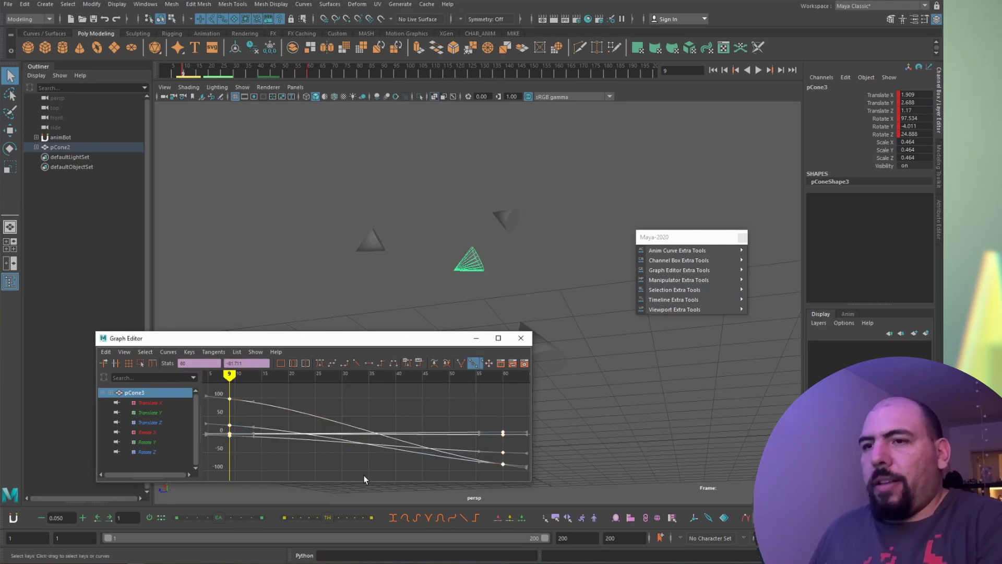
pyautogui.hotkey('alt', 'r')
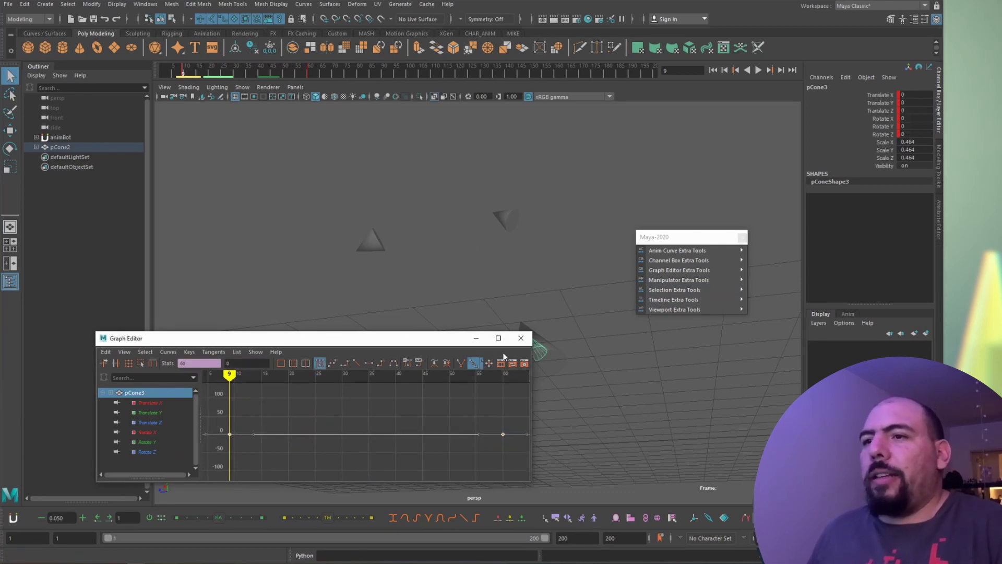
# Step: Select all the cones and apply Deselect Static Objects
pyautogui.moveTo(463, 171); pyautogui.dragTo(626, 432)
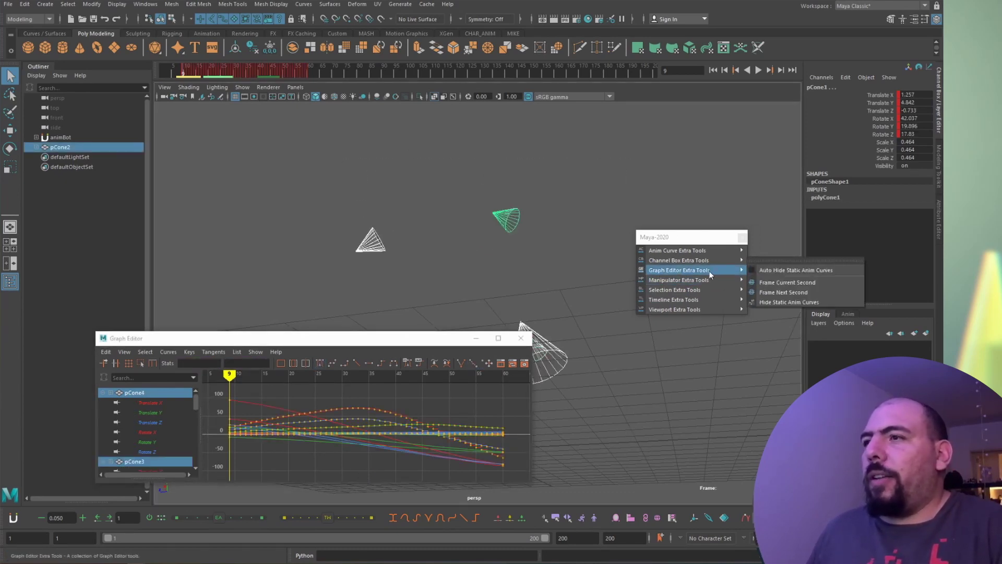
pyautogui.moveTo(709, 289)
pyautogui.click(774, 301)
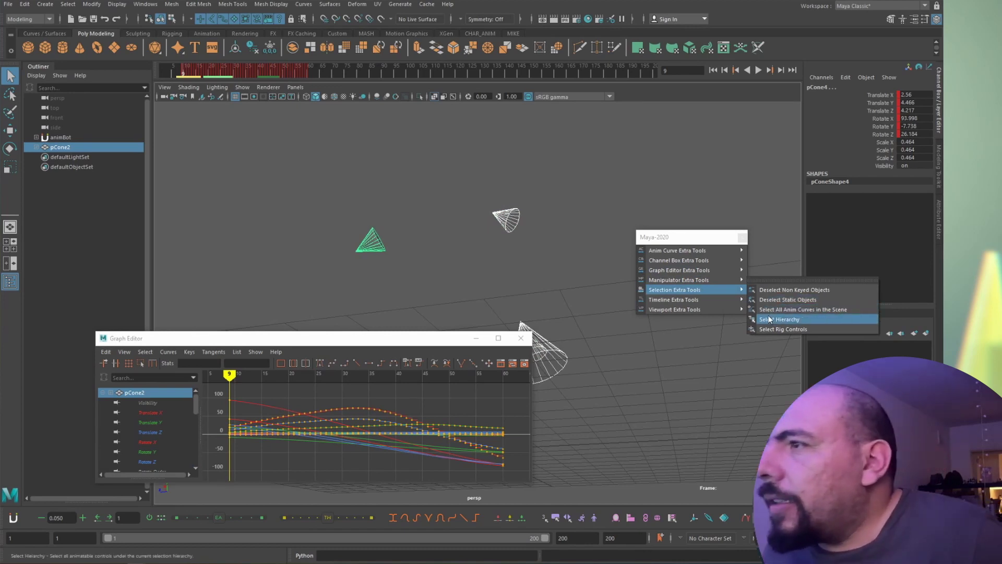
# Step: Run Select Rig Controls and Select Hierarchy on the selected cones
pyautogui.click(783, 329)
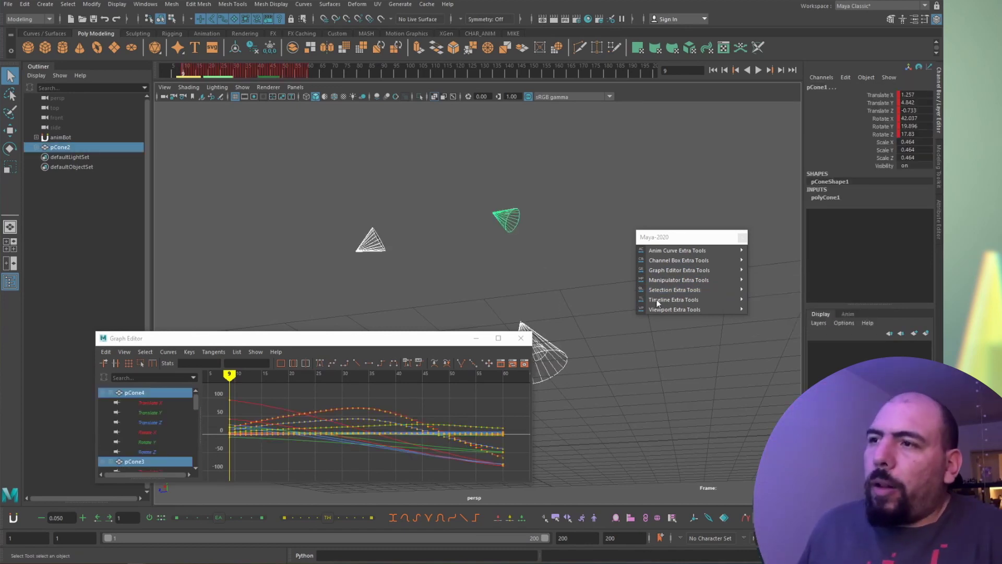
pyautogui.moveTo(680, 271)
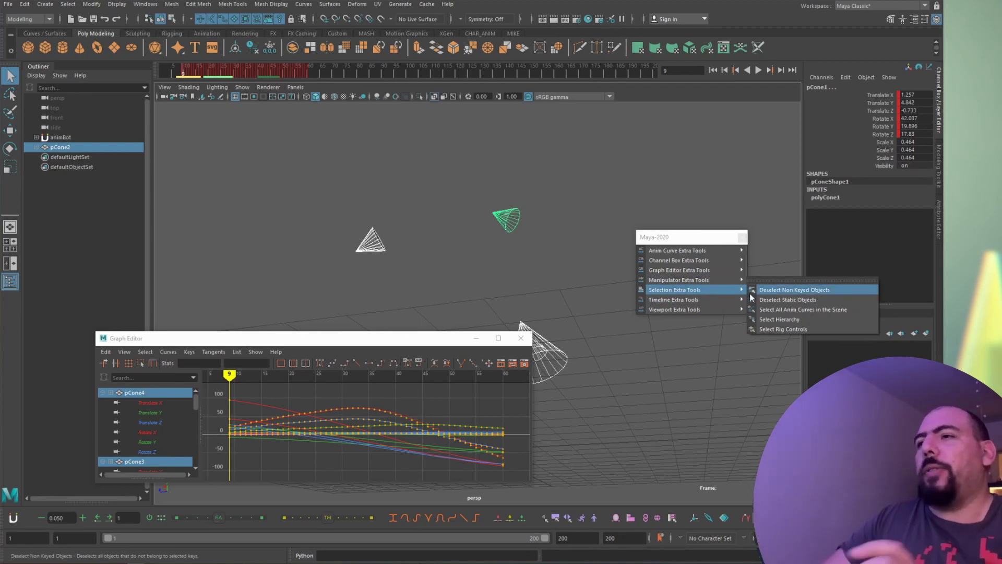
pyautogui.click(786, 320)
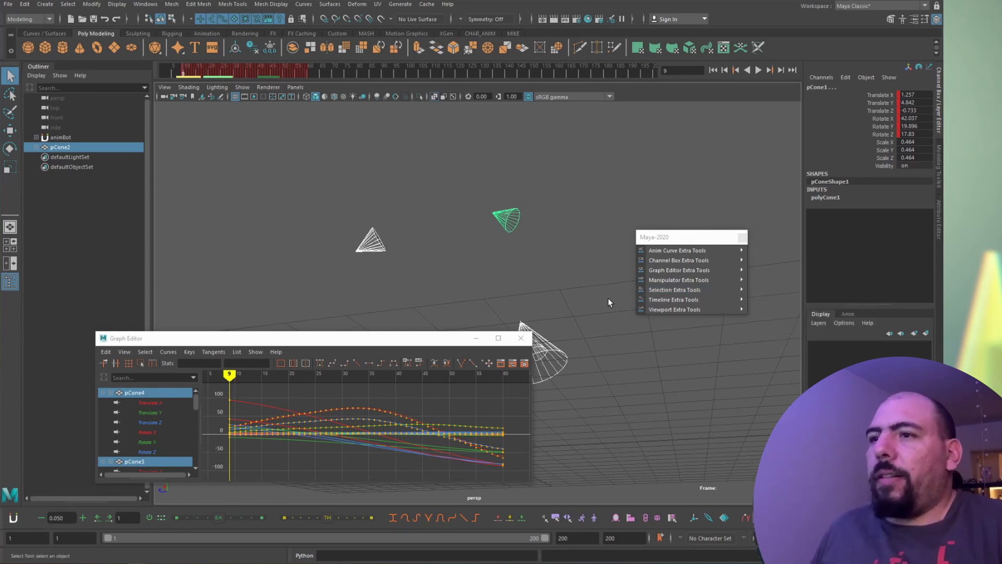
# Step: Select the parent cone pCone2 in the viewport, clear the selection, and reselect it in its expanded Outliner hierarchy
pyautogui.click(608, 299)
pyautogui.click(553, 367)
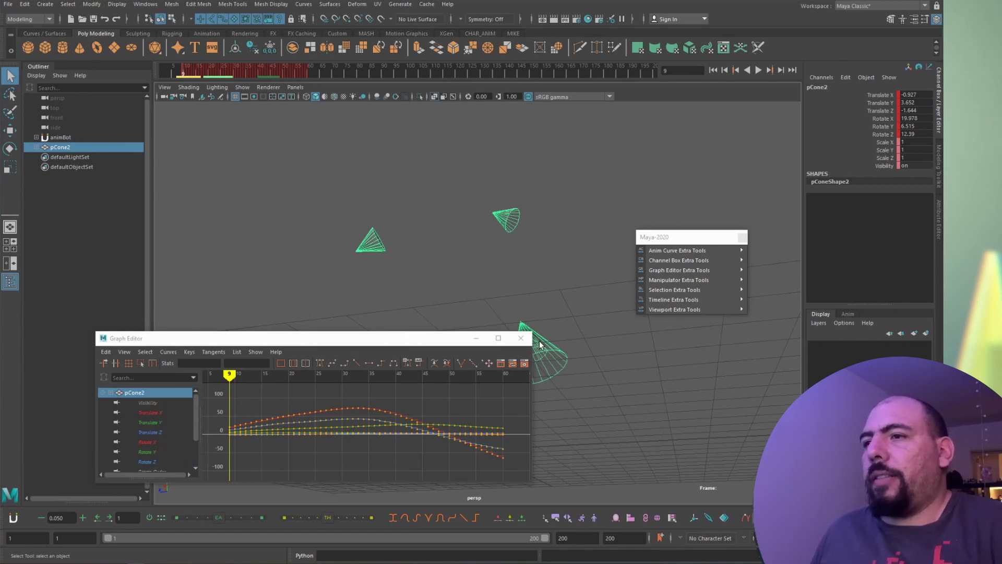
pyautogui.click(515, 317)
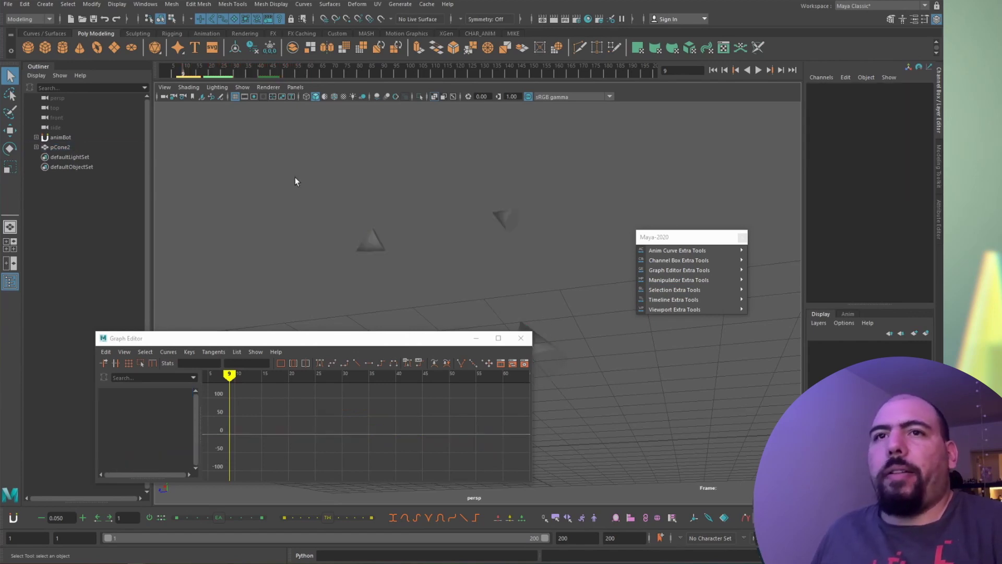
pyautogui.click(36, 146)
pyautogui.click(76, 146)
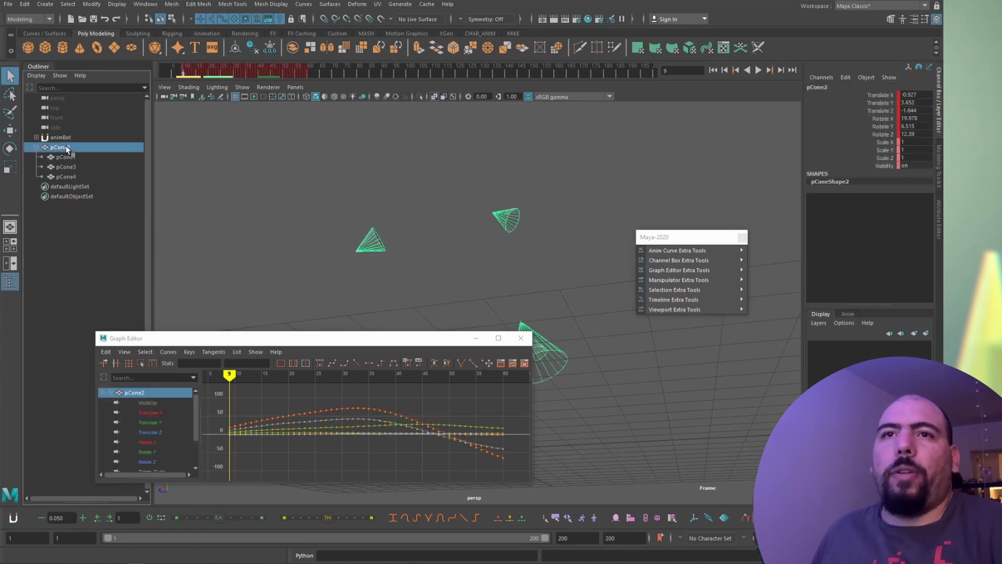
# Step: Select the child cones pCone1, pCone3 and pCone4, walk back up to pCone2 and apply Select Hierarchy
pyautogui.moveTo(66, 156); pyautogui.dragTo(74, 178)
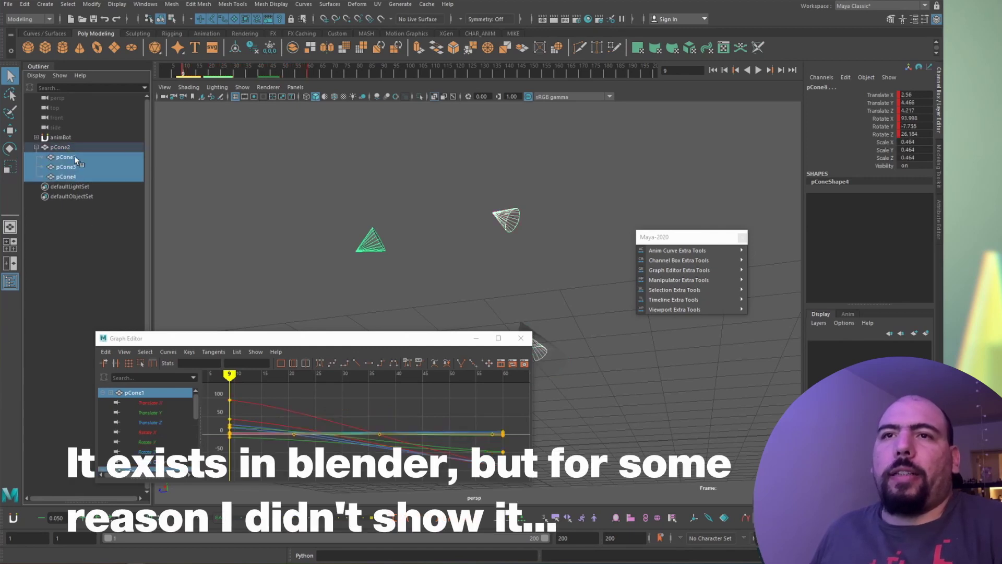
pyautogui.press('Up')
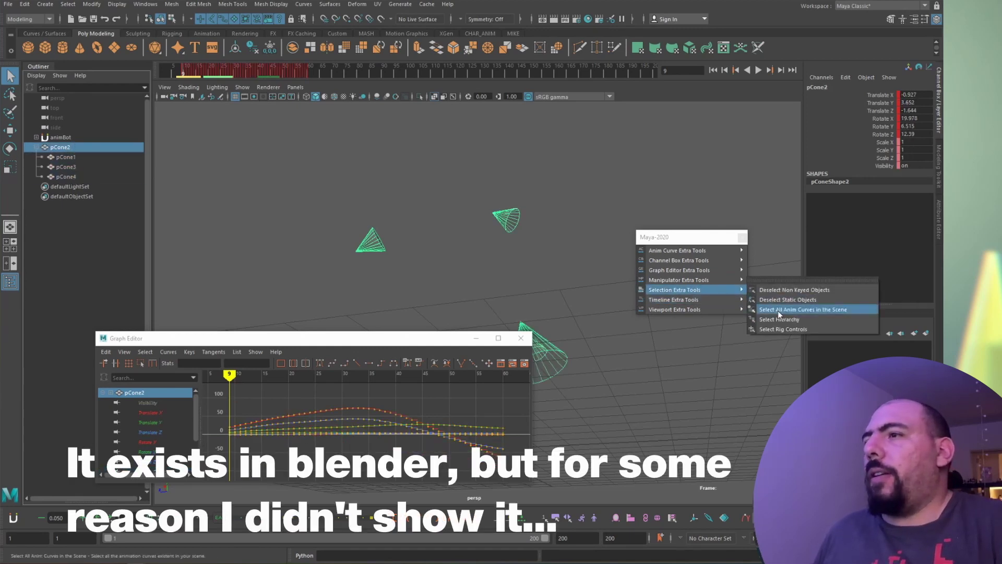
pyautogui.click(779, 319)
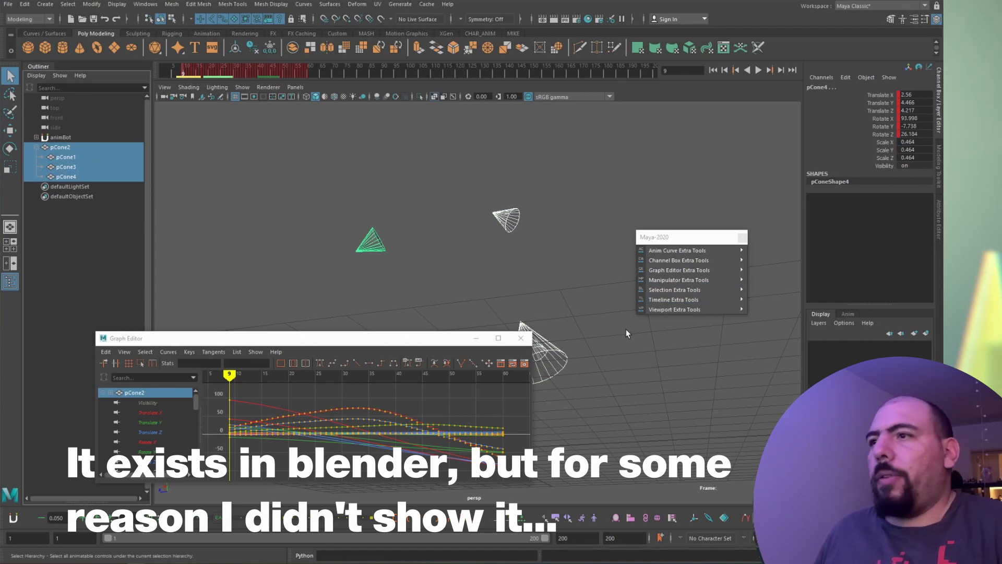
# Step: Clear the selection, select only the parent cone pCone2 in the viewport and switch to Blender
pyautogui.moveTo(731, 293)
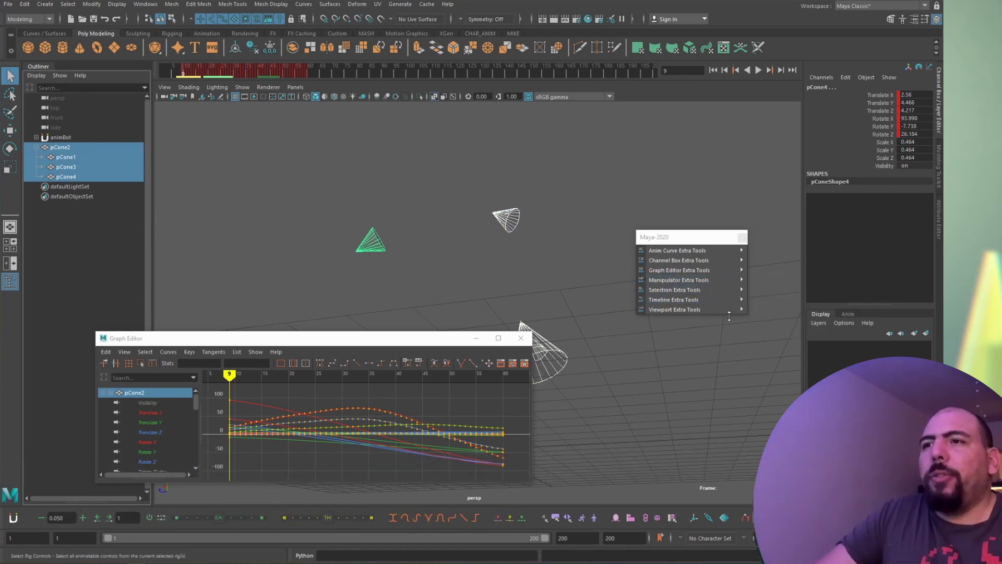
pyautogui.click(555, 252)
pyautogui.click(557, 356)
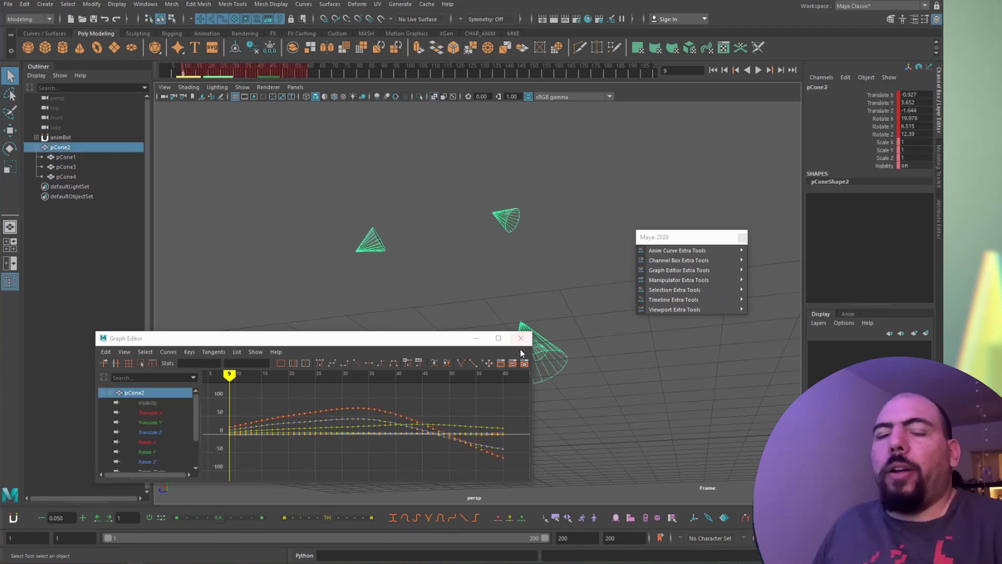
pyautogui.hotkey('alt', 'Tab')
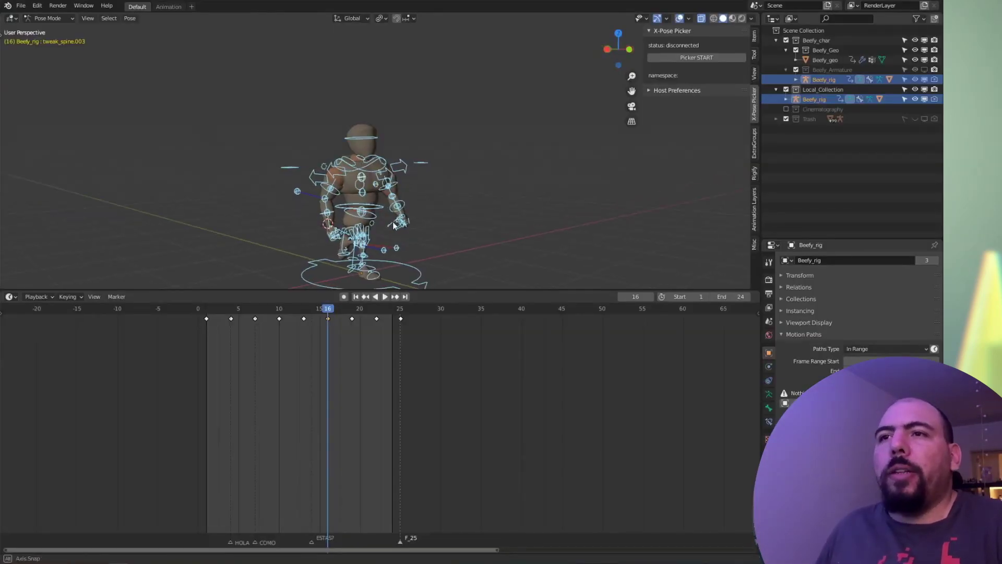
# Step: Switch the rig to Object Mode, add a grid mesh and move it beside the character, about 2.05 m along X
pyautogui.moveTo(394, 225); pyautogui.dragTo(373, 189, button='middle')
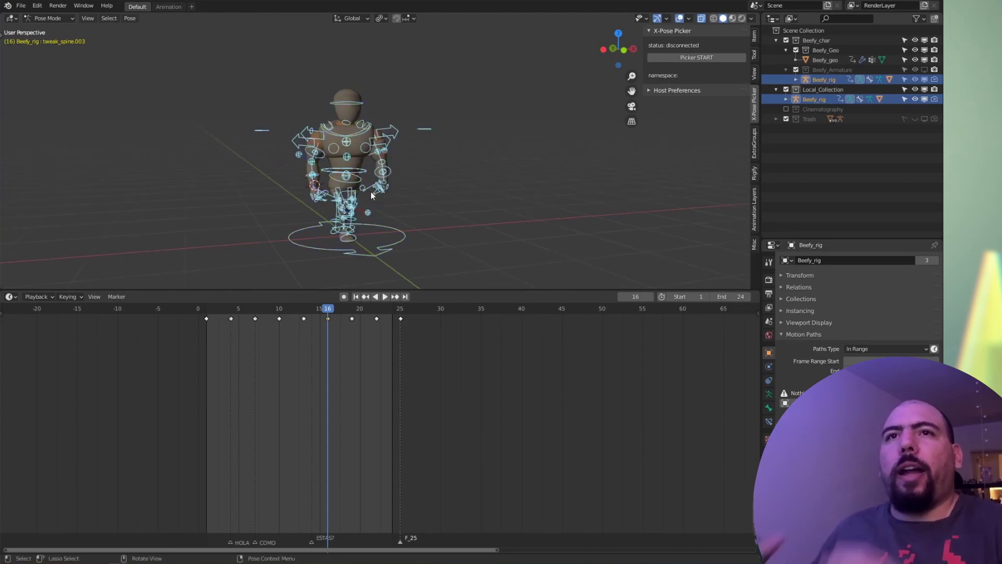
pyautogui.hotkey('ctrl', 'Tab')
pyautogui.moveTo(370, 192); pyautogui.dragTo(332, 171, button='middle')
pyautogui.hotkey('ctrl', 'Tab')
pyautogui.moveTo(331, 270); pyautogui.dragTo(337, 167, button='middle')
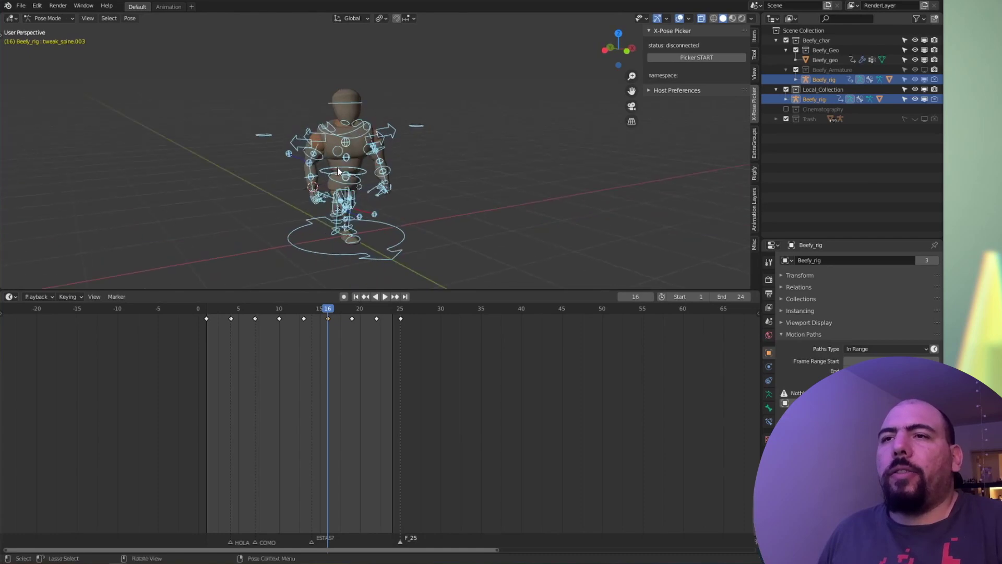
pyautogui.hotkey('ctrl', 'Tab')
pyautogui.hotkey('shift', 'a')
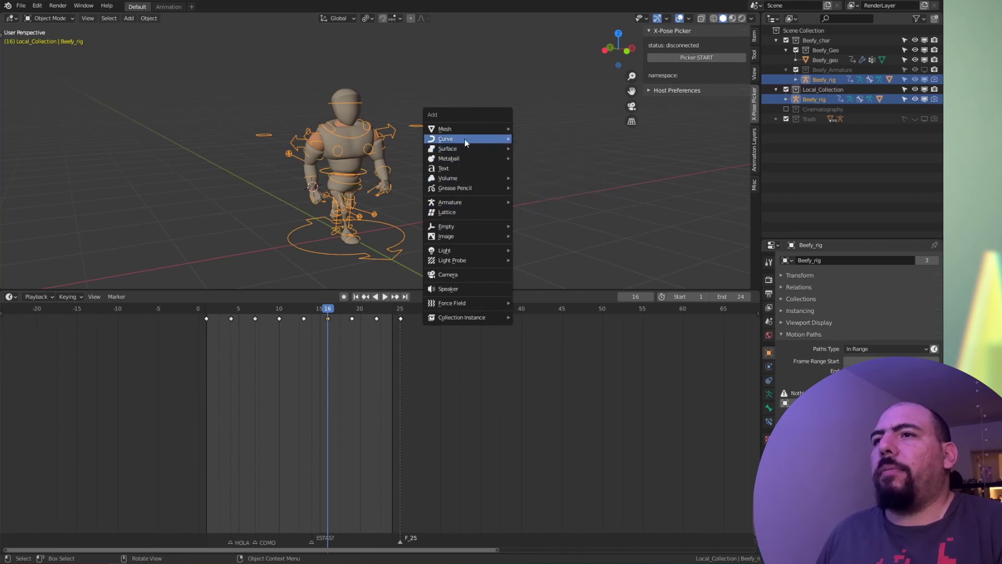
pyautogui.moveTo(464, 129)
pyautogui.click(548, 213)
pyautogui.press('g')
pyautogui.click(516, 163)
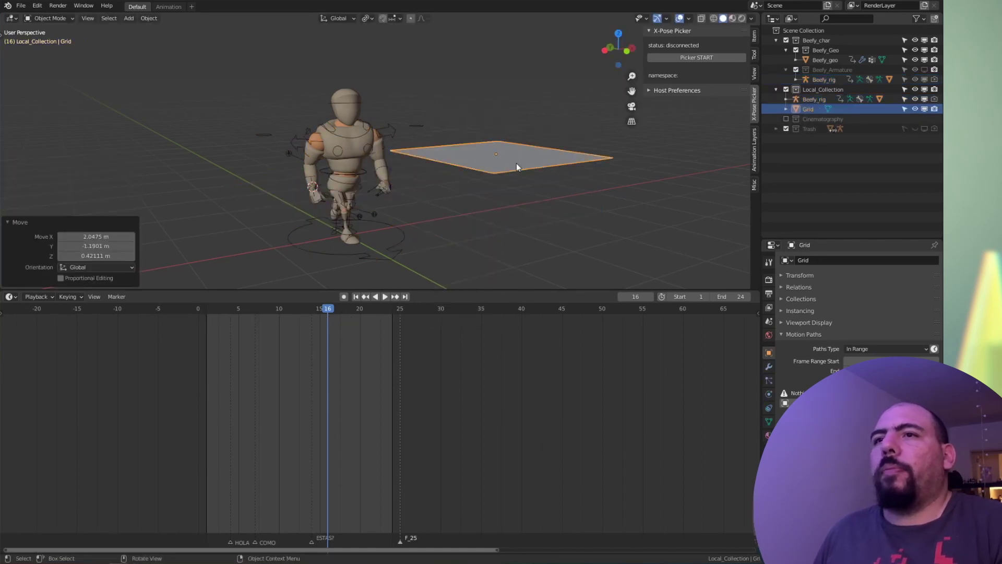
# Step: Select every object in the scene, then select only Beefy_rig and put it back into Pose Mode
pyautogui.press('a')
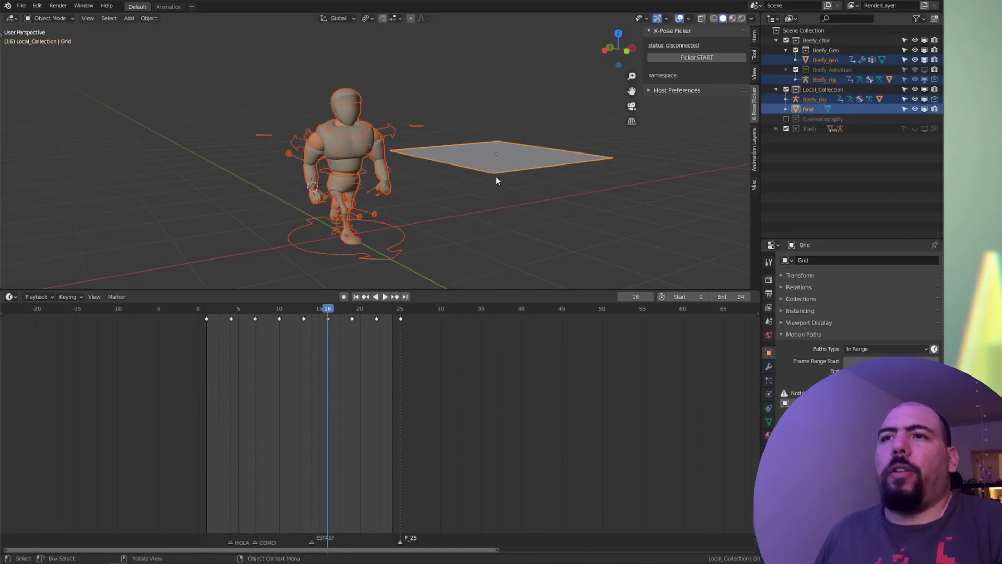
pyautogui.click(387, 128)
pyautogui.hotkey('ctrl', 'Tab')
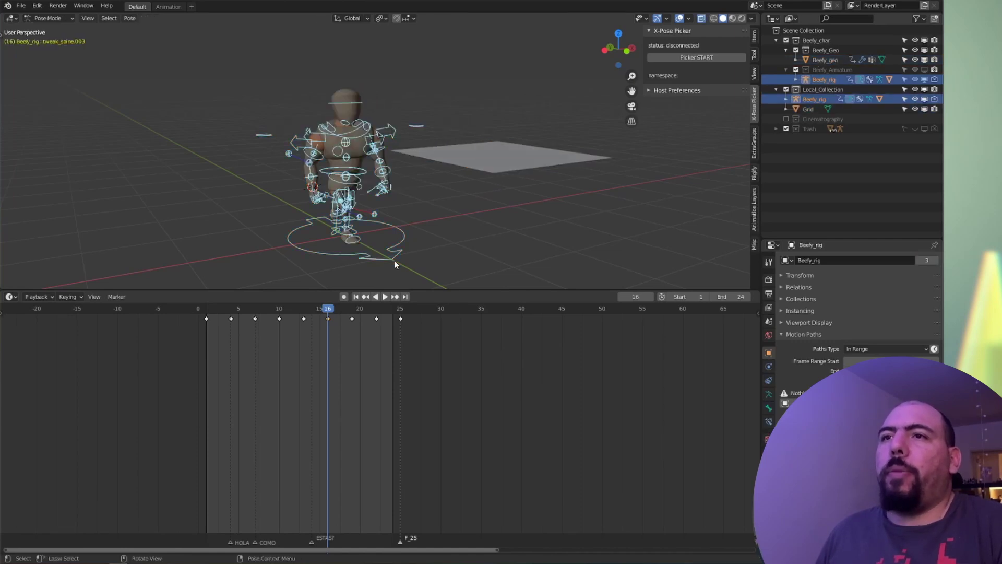
# Step: Select and deselect all the rig's controls twice, pick the control at one shoulder and select all controls again
pyautogui.press('a')
pyautogui.hotkey('alt', 'a')
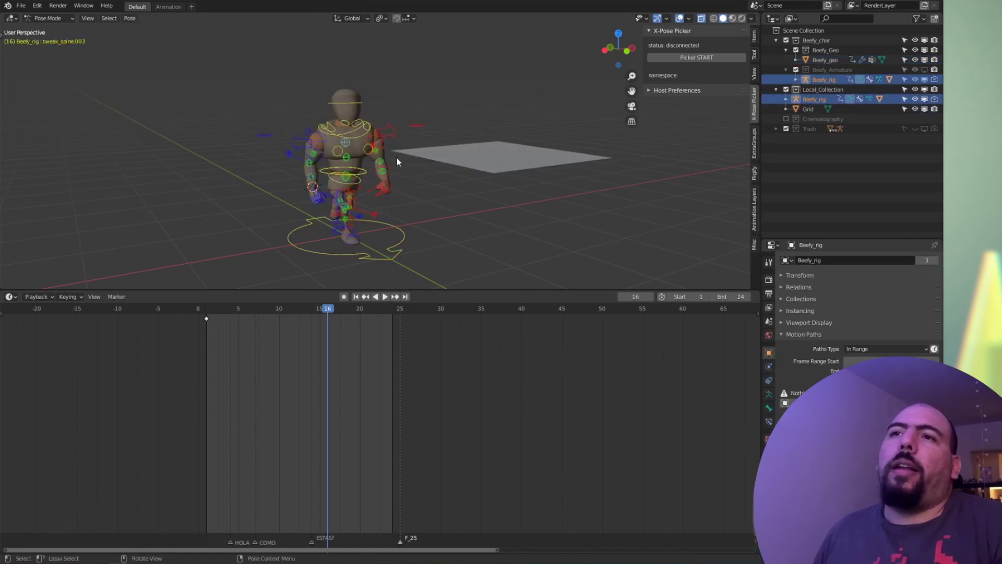
pyautogui.press('a')
pyautogui.hotkey('alt', 'a')
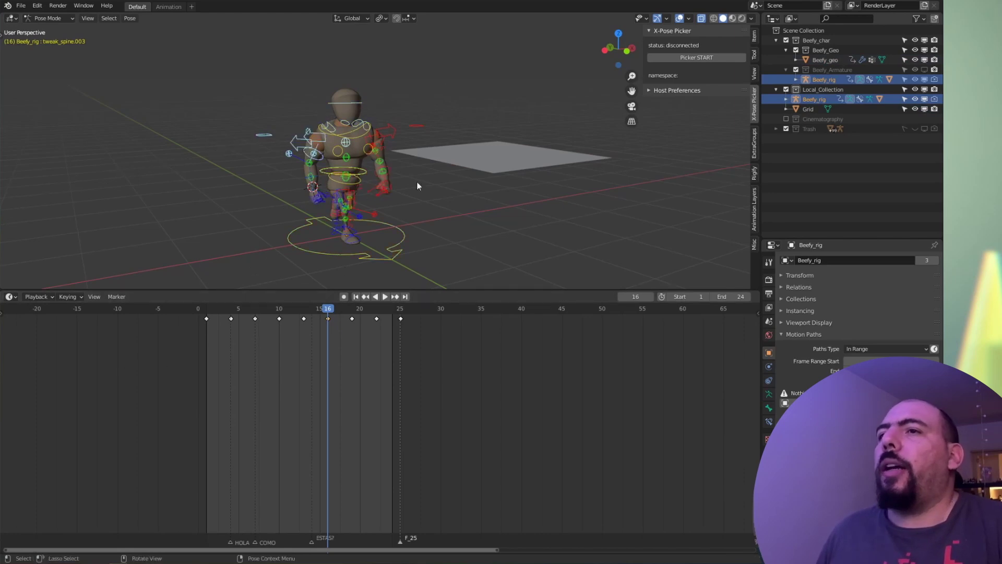
pyautogui.click(304, 140)
pyautogui.press('a')
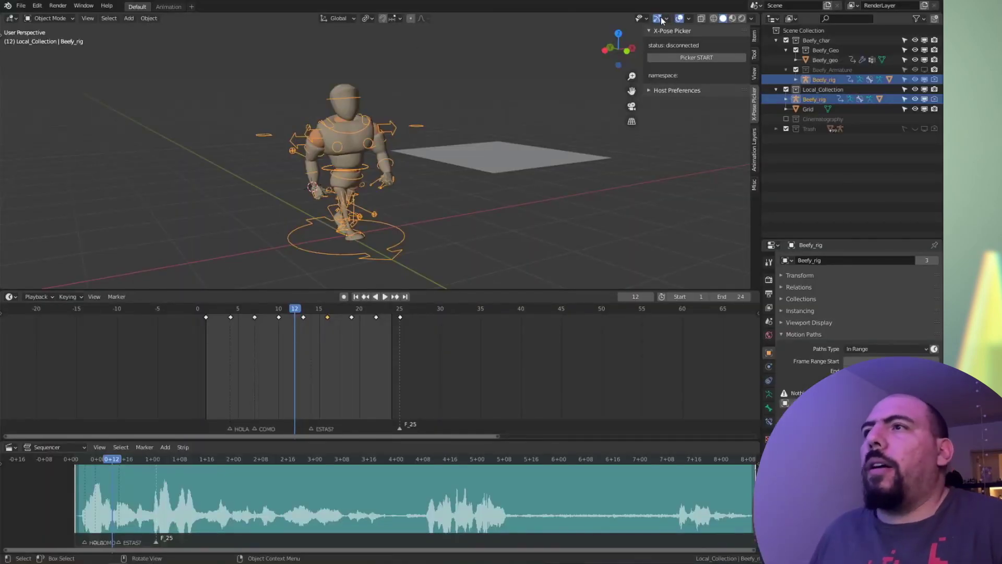
# Step: Hide every object type in the viewport with Object Types Visibility, then show them all again
pyautogui.click(643, 19)
pyautogui.moveTo(656, 49); pyautogui.dragTo(659, 230)
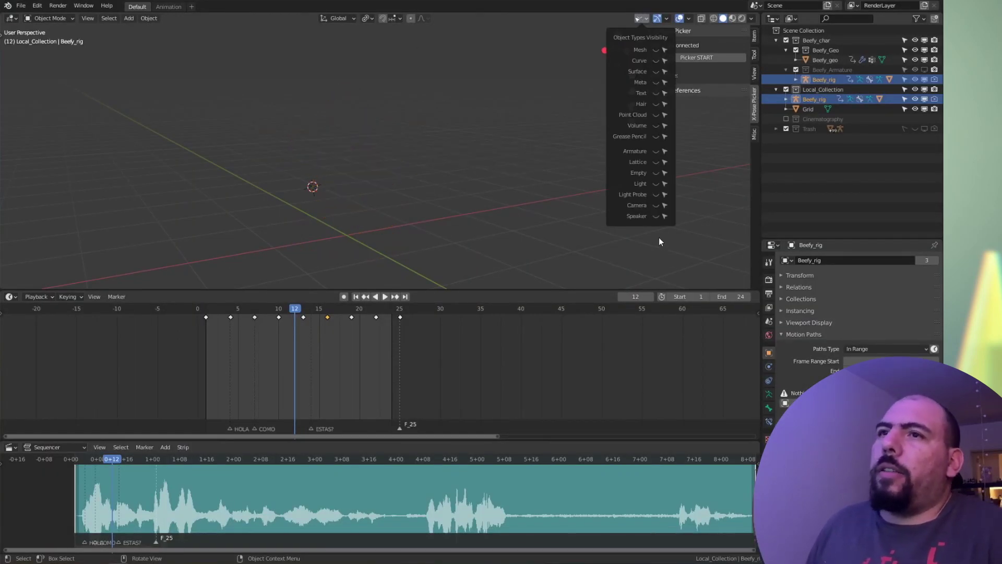
pyautogui.click(643, 19)
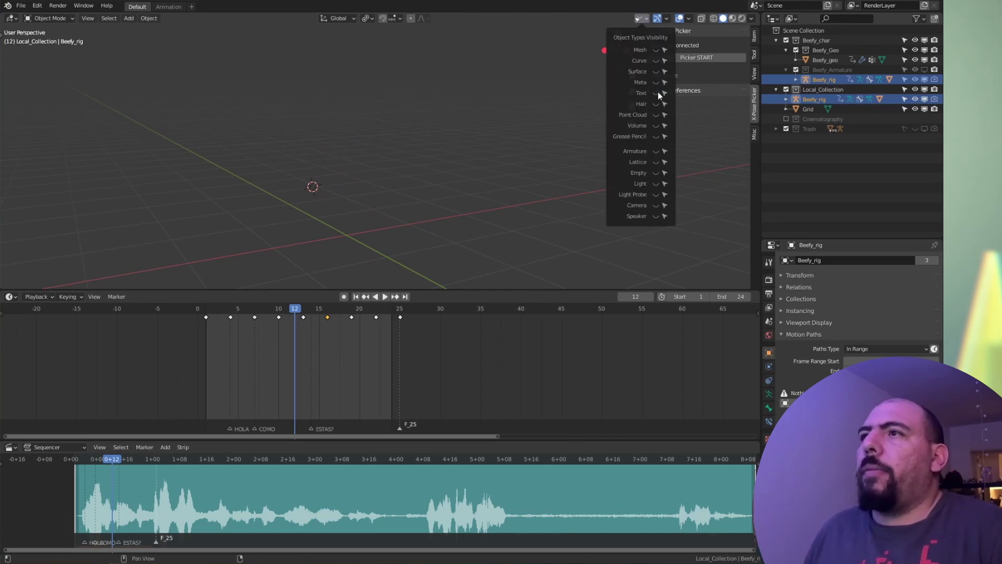
pyautogui.moveTo(656, 50); pyautogui.dragTo(651, 233)
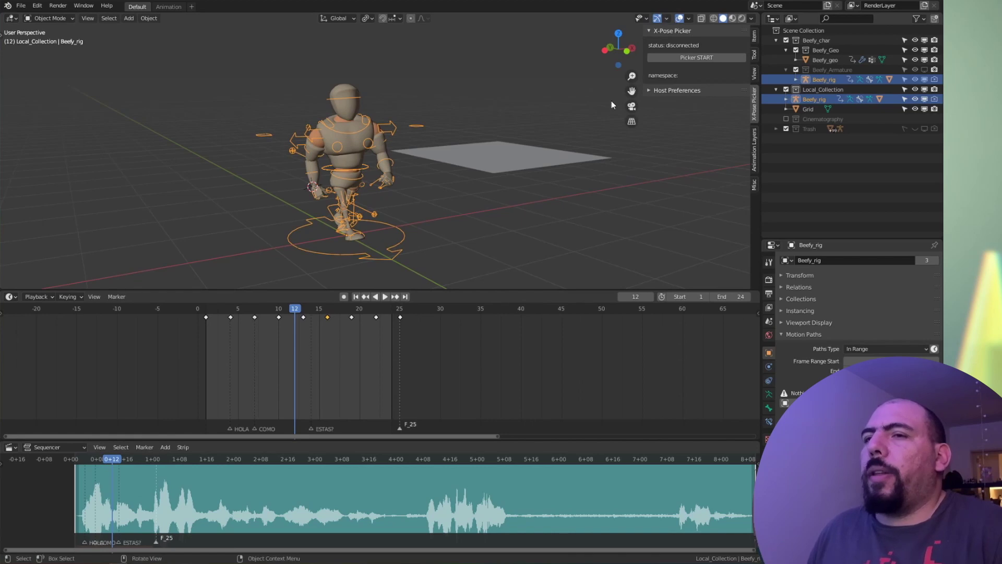
# Step: Add a sun light raised about 0.43 m in rendered shading, then hide and unhide it
pyautogui.hotkey('alt', 'a')
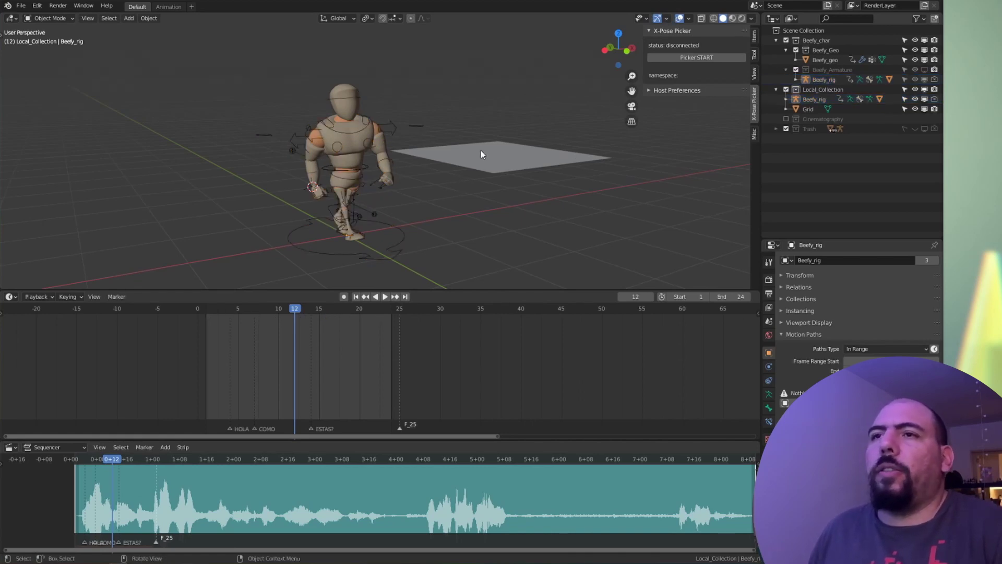
pyautogui.hotkey('ctrl', 'Tab')
pyautogui.click(333, 159)
pyautogui.hotkey('shift', 'a')
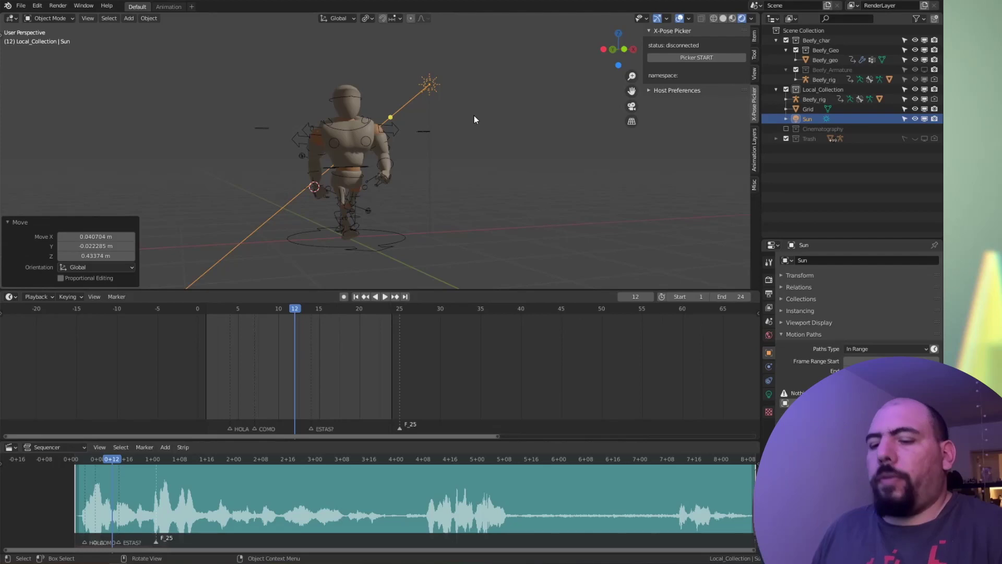
pyautogui.press('h')
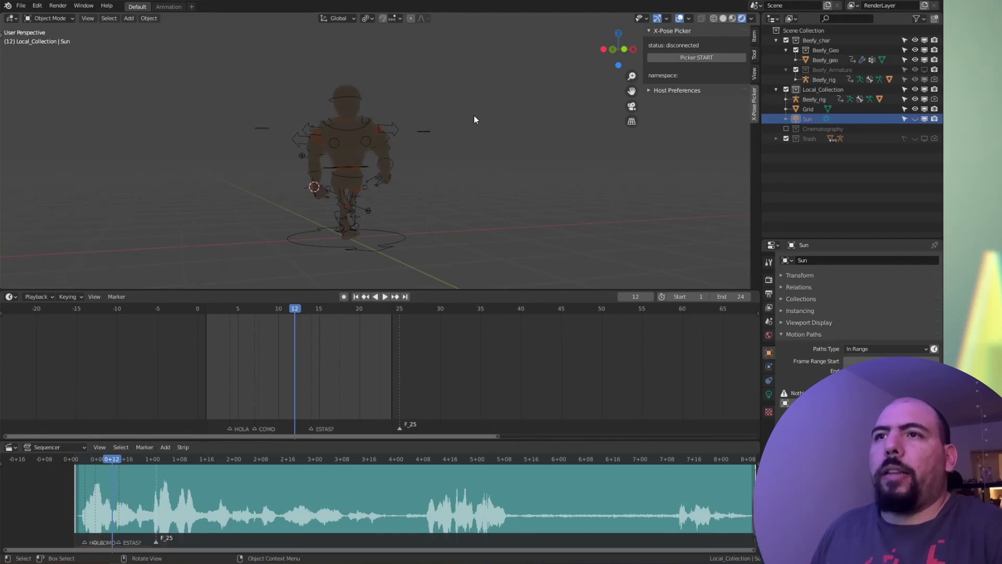
pyautogui.hotkey('alt', 'h')
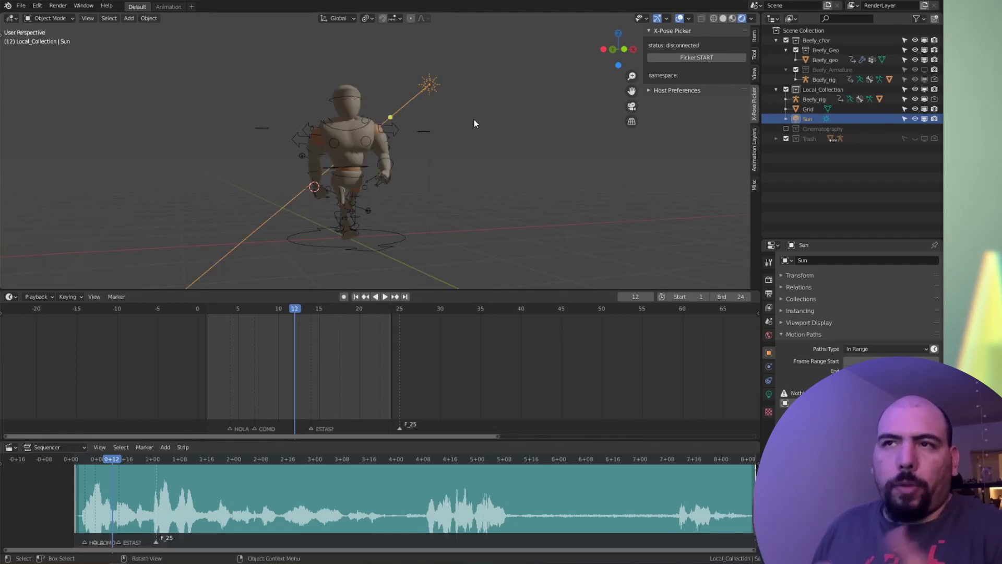
# Step: Toggle the visibility of the Light object type off and on repeatedly, leaving lights shown
pyautogui.click(646, 18)
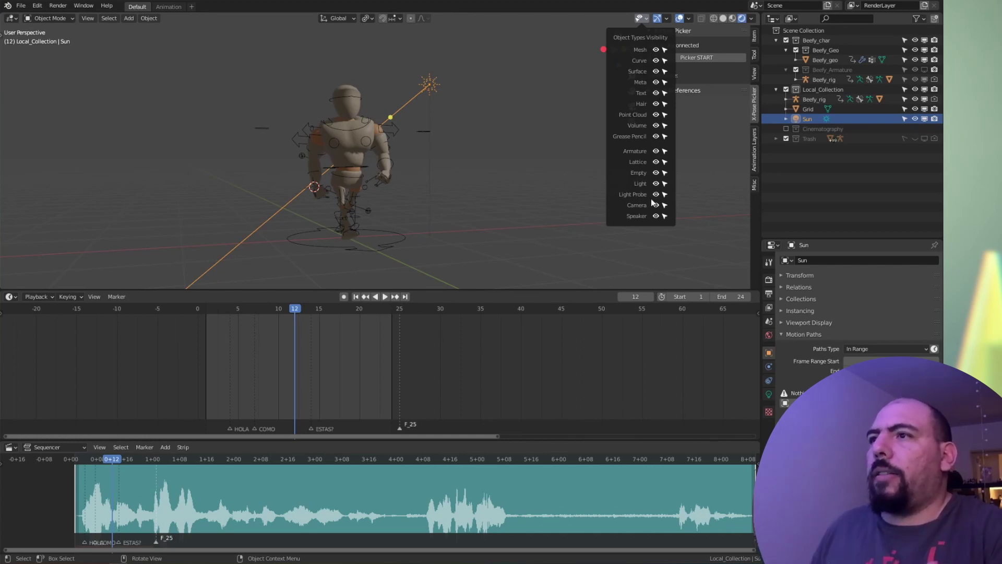
pyautogui.rightClick(658, 184)
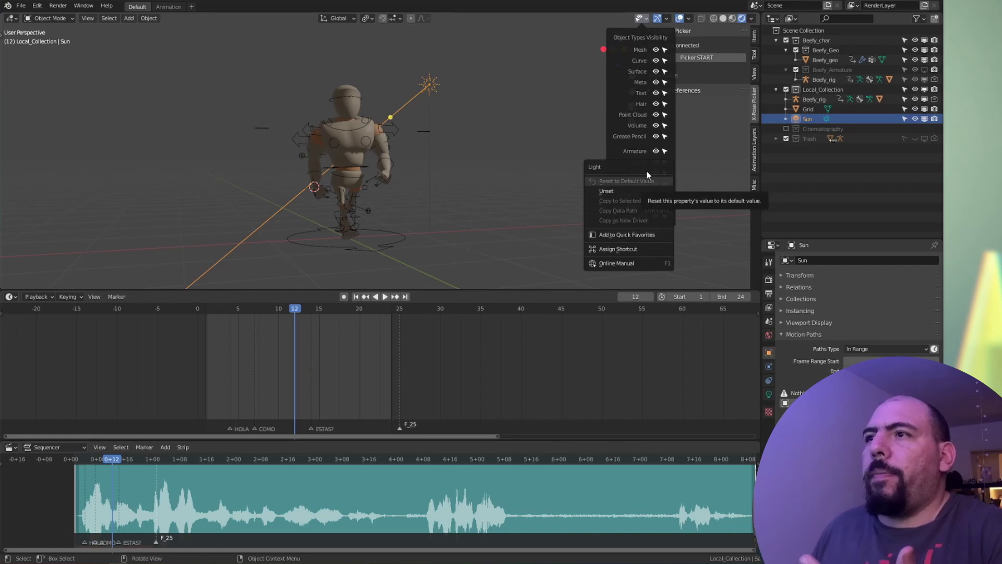
pyautogui.press('Escape')
pyautogui.click(657, 184)
pyautogui.click(657, 184)
pyautogui.click(657, 184)
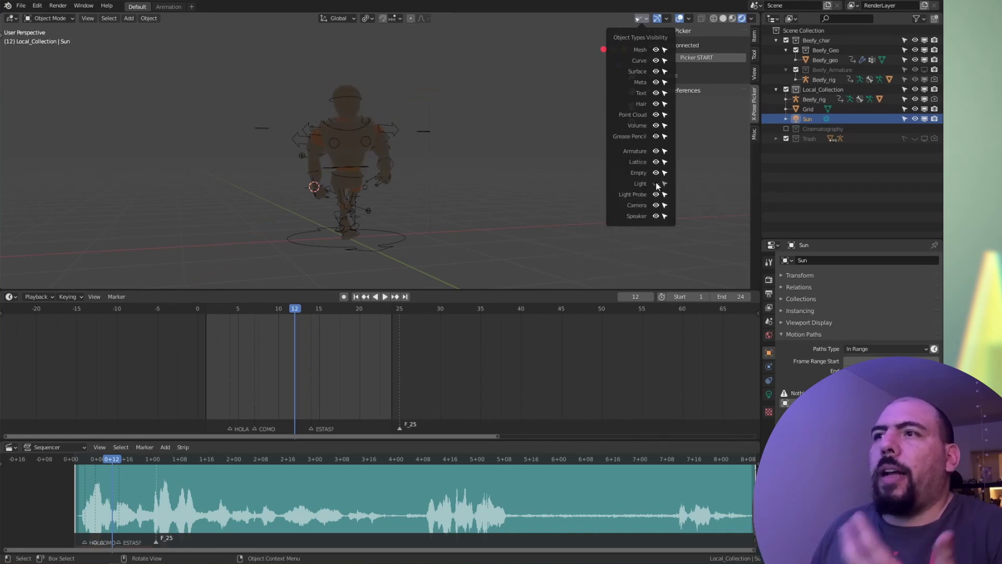
pyautogui.click(657, 184)
pyautogui.click(657, 183)
pyautogui.click(657, 184)
pyautogui.click(657, 183)
pyautogui.click(656, 183)
pyautogui.click(656, 184)
pyautogui.click(656, 184)
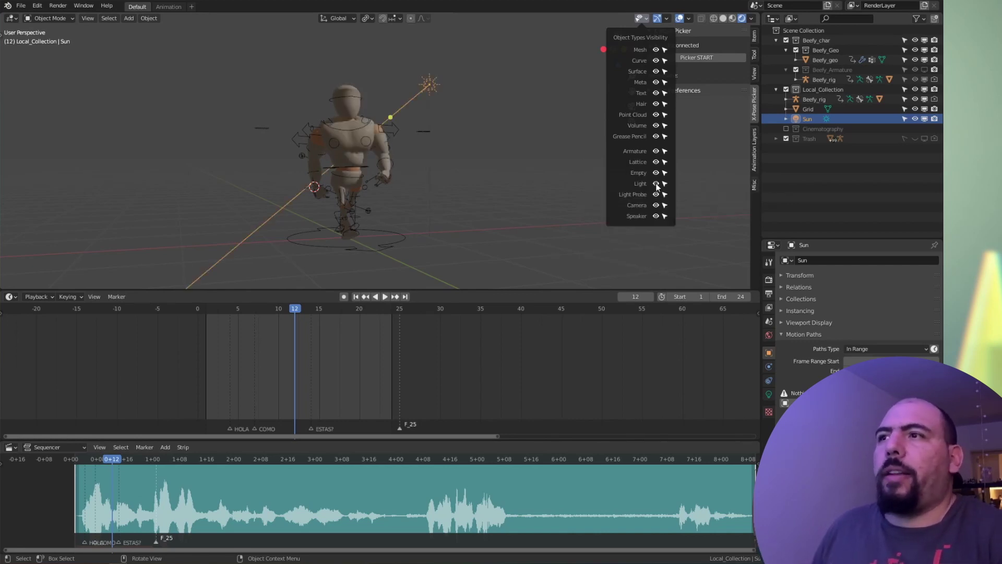
pyautogui.click(656, 184)
pyautogui.click(656, 184)
pyautogui.click(656, 183)
pyautogui.click(656, 184)
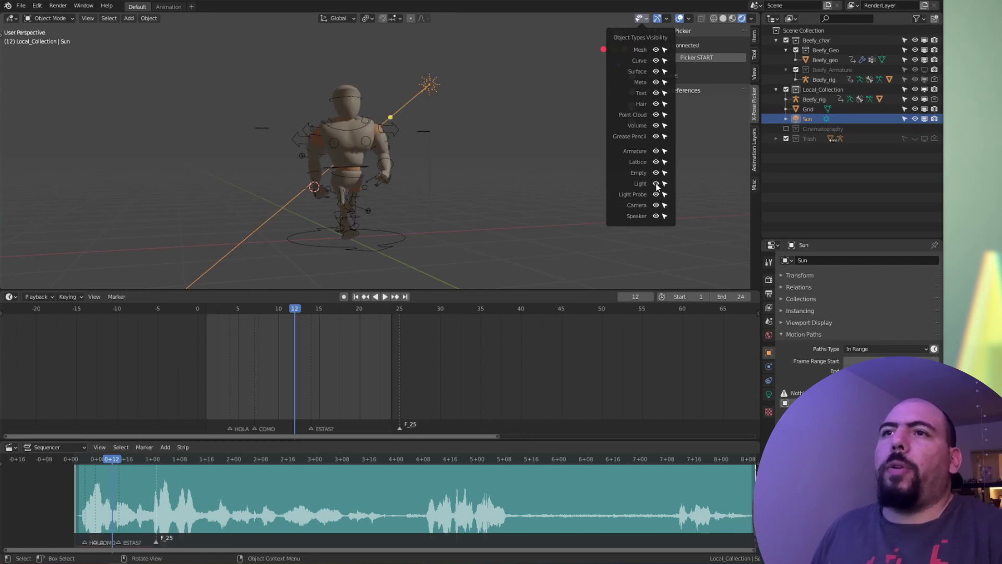
pyautogui.click(656, 184)
pyautogui.click(656, 184)
pyautogui.click(657, 184)
pyautogui.click(657, 184)
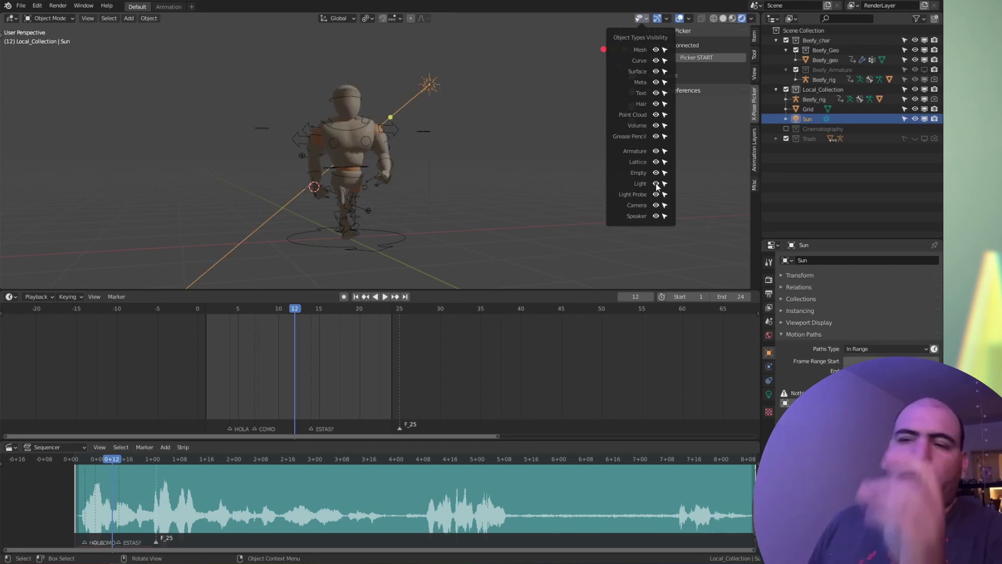
pyautogui.click(656, 184)
pyautogui.click(656, 183)
pyautogui.click(656, 184)
pyautogui.click(656, 184)
pyautogui.click(656, 184)
pyautogui.click(656, 183)
pyautogui.click(656, 183)
pyautogui.click(656, 184)
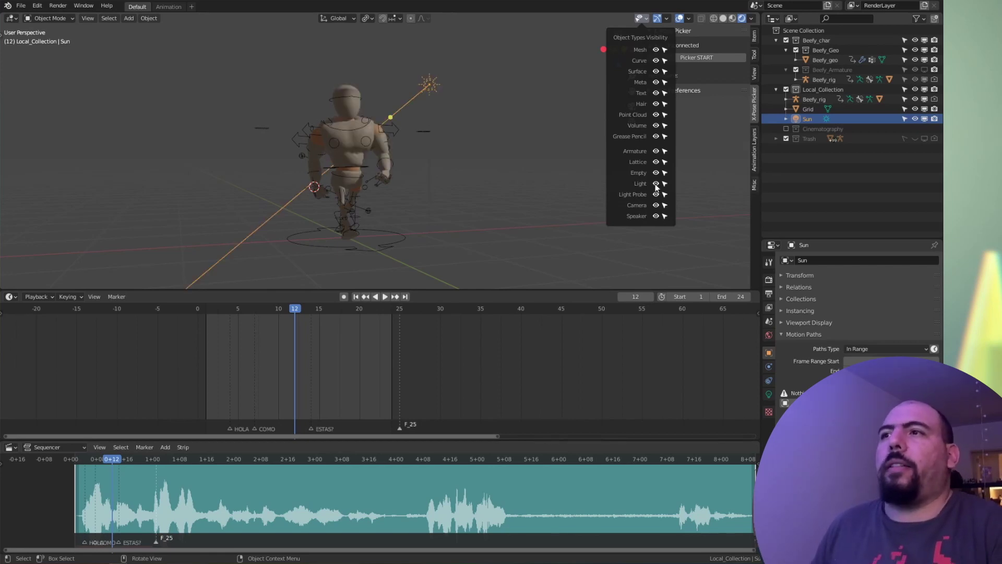
pyautogui.click(656, 184)
pyautogui.click(656, 184)
pyautogui.click(656, 184)
pyautogui.click(656, 183)
pyautogui.click(656, 184)
pyautogui.click(656, 184)
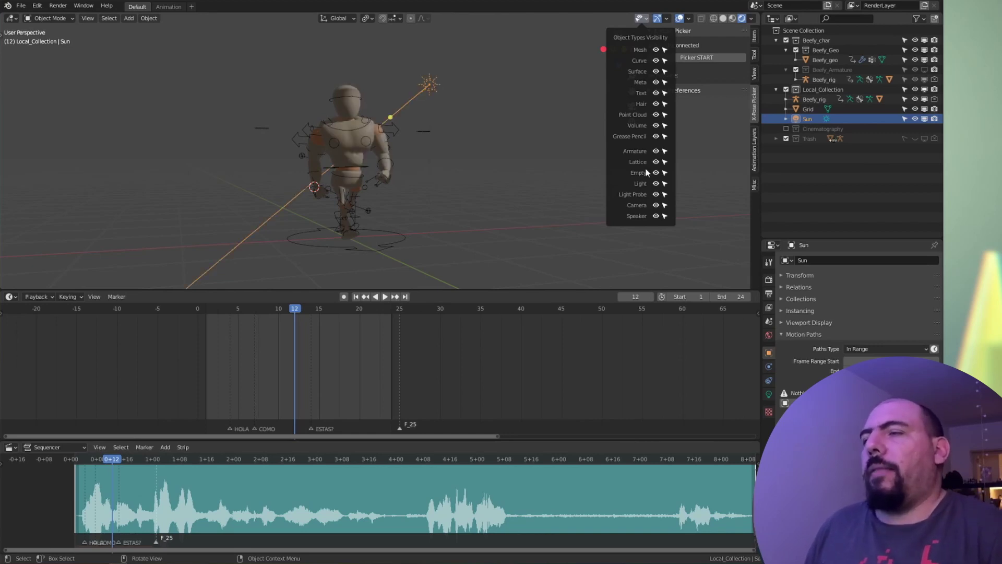
# Step: Toggle the visibility of the Mesh object type off and on repeatedly
pyautogui.click(642, 18)
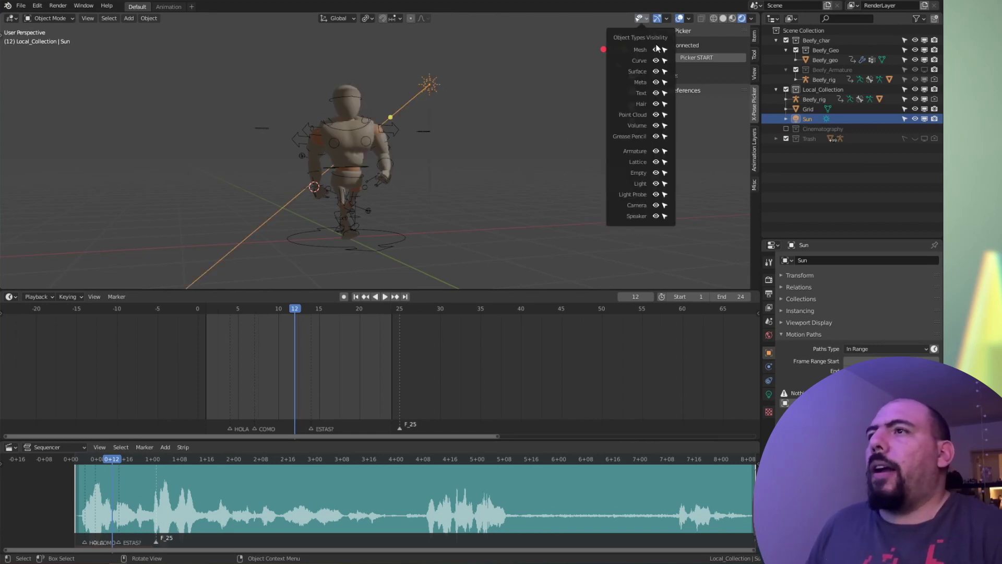
pyautogui.click(656, 49)
pyautogui.click(656, 49)
pyautogui.click(656, 49)
pyautogui.click(656, 49)
pyautogui.click(656, 50)
pyautogui.click(656, 49)
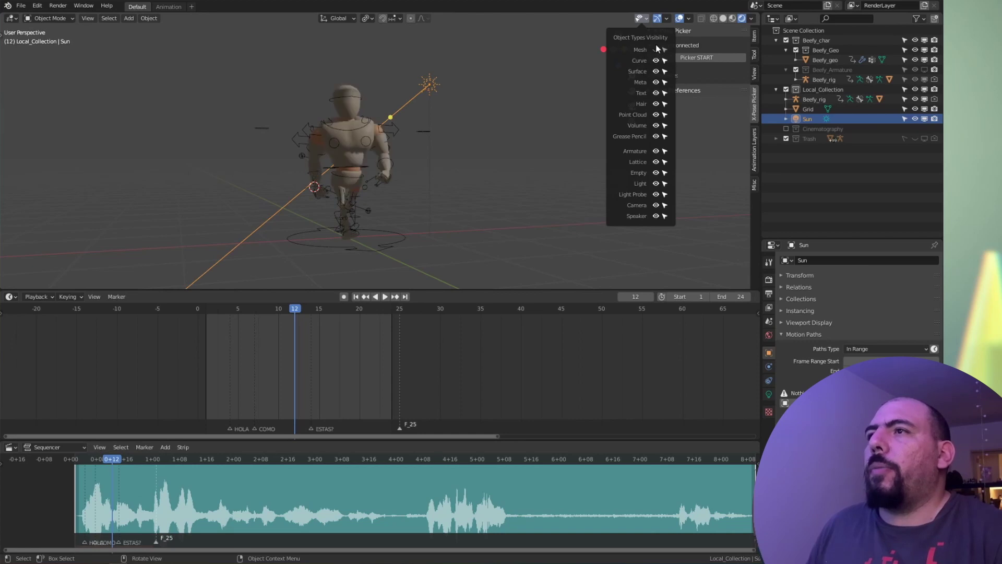
pyautogui.click(656, 49)
pyautogui.click(656, 50)
pyautogui.click(656, 50)
# Step: Hide every object type in the viewport and make them all unselectable
pyautogui.keyDown('ctrl'); pyautogui.click(656, 60); pyautogui.keyUp('ctrl')
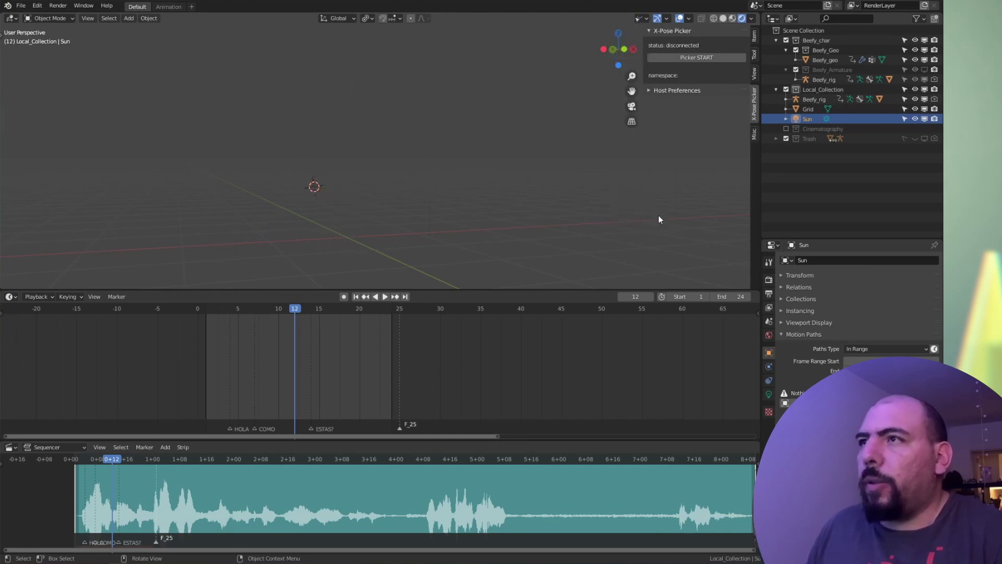
pyautogui.click(642, 18)
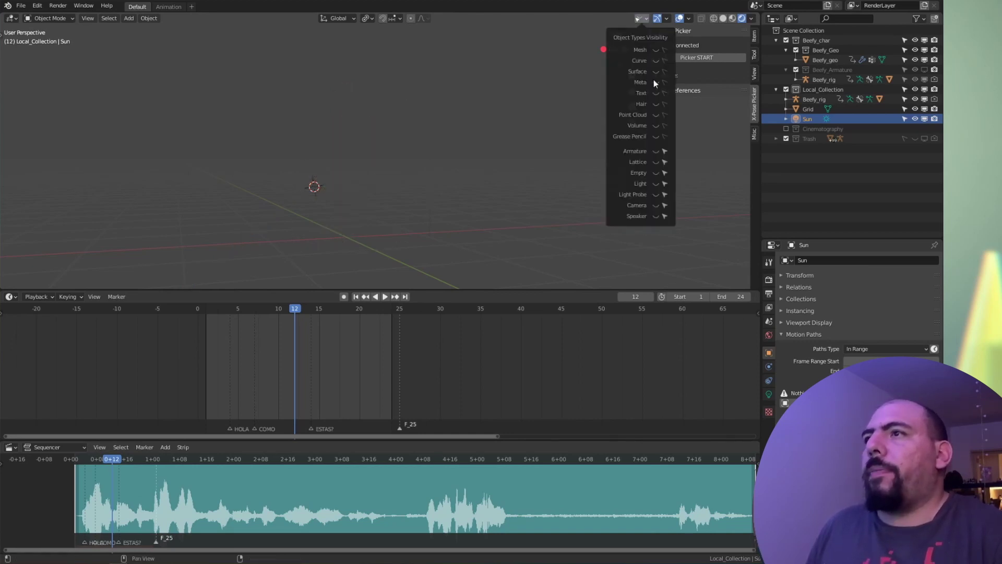
pyautogui.moveTo(666, 152); pyautogui.dragTo(666, 216)
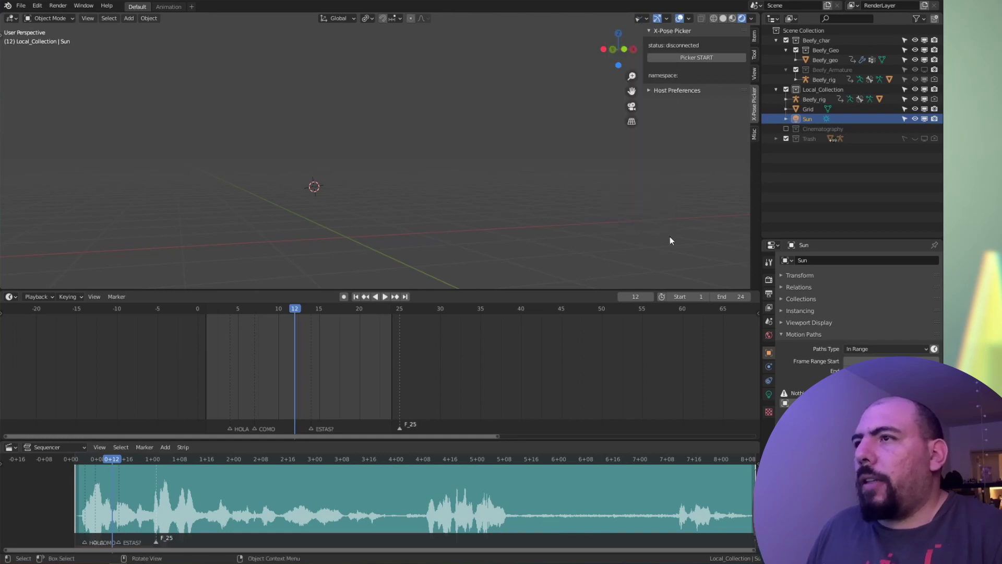
# Step: Make all object types except Text visible and selectable in the viewport
pyautogui.click(637, 17)
pyautogui.click(631, 18)
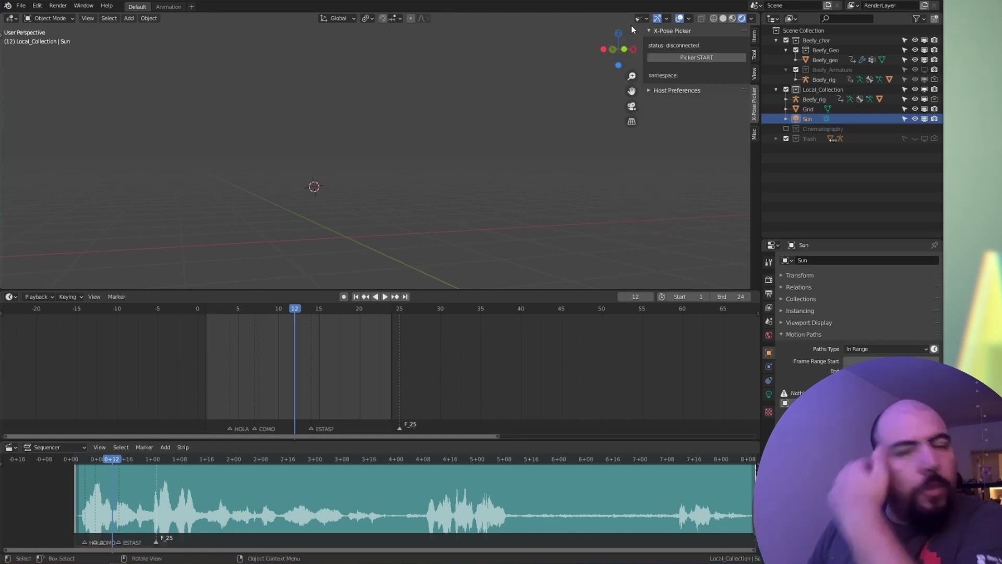
pyautogui.click(640, 18)
pyautogui.click(657, 152)
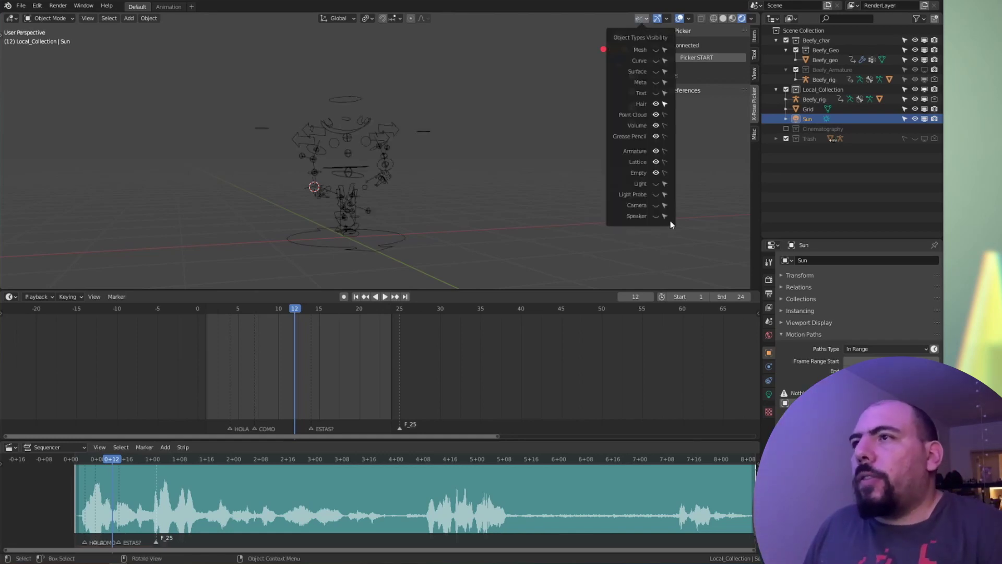
pyautogui.click(640, 19)
pyautogui.moveTo(655, 50); pyautogui.dragTo(656, 83)
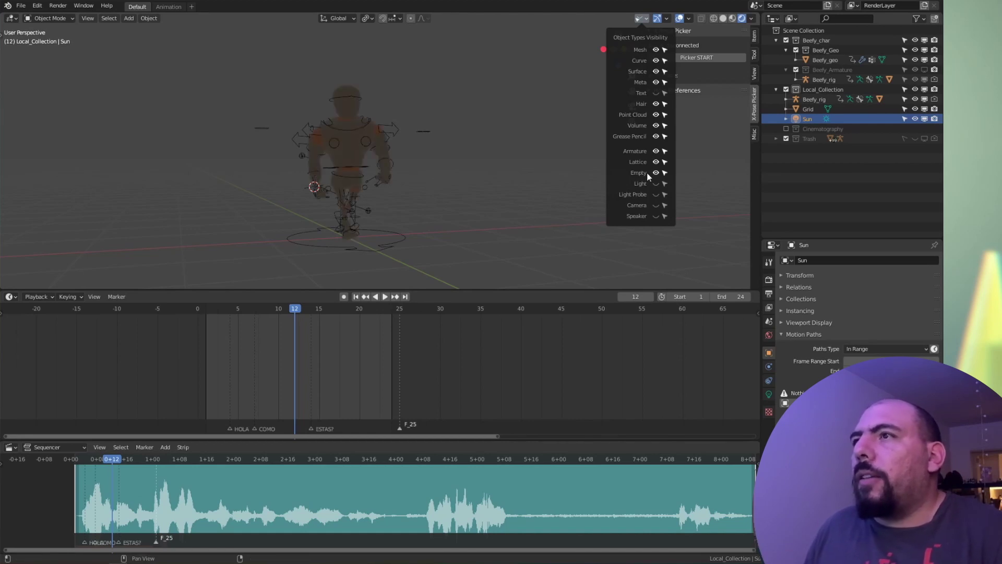
pyautogui.moveTo(656, 194); pyautogui.dragTo(658, 151)
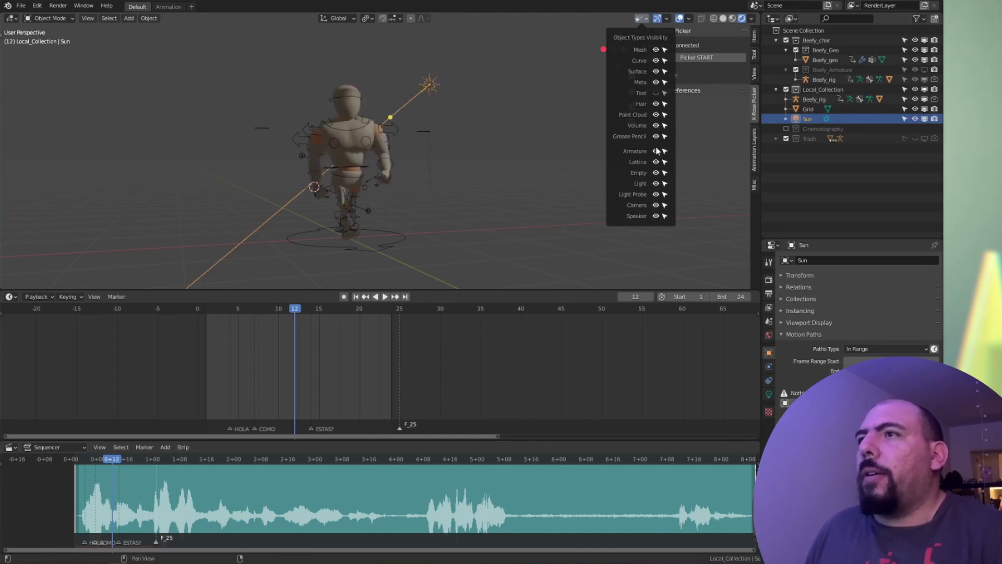
# Step: Look through the snapping, transform orientation and viewport overlay options of the 3D viewport
pyautogui.click(667, 19)
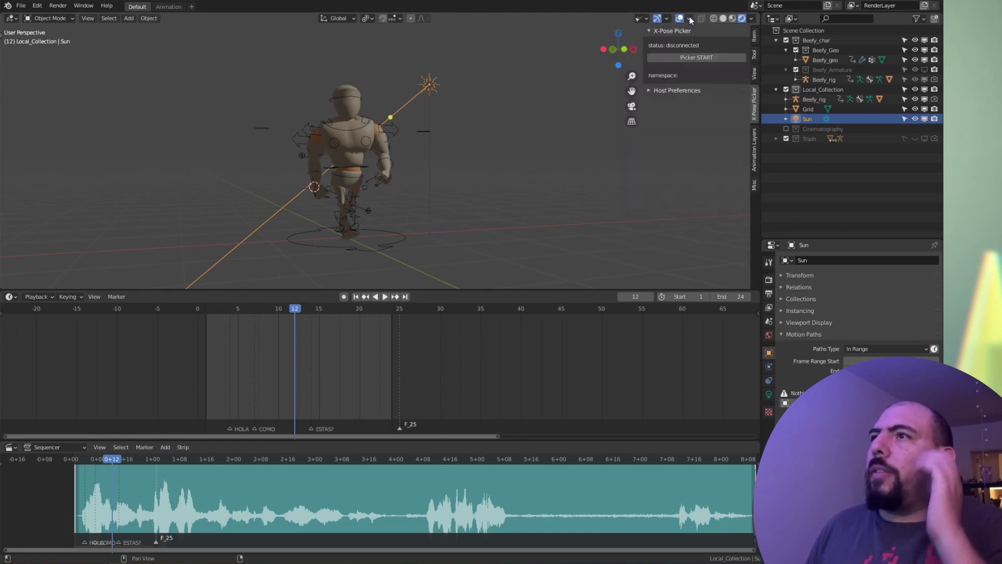
pyautogui.click(422, 18)
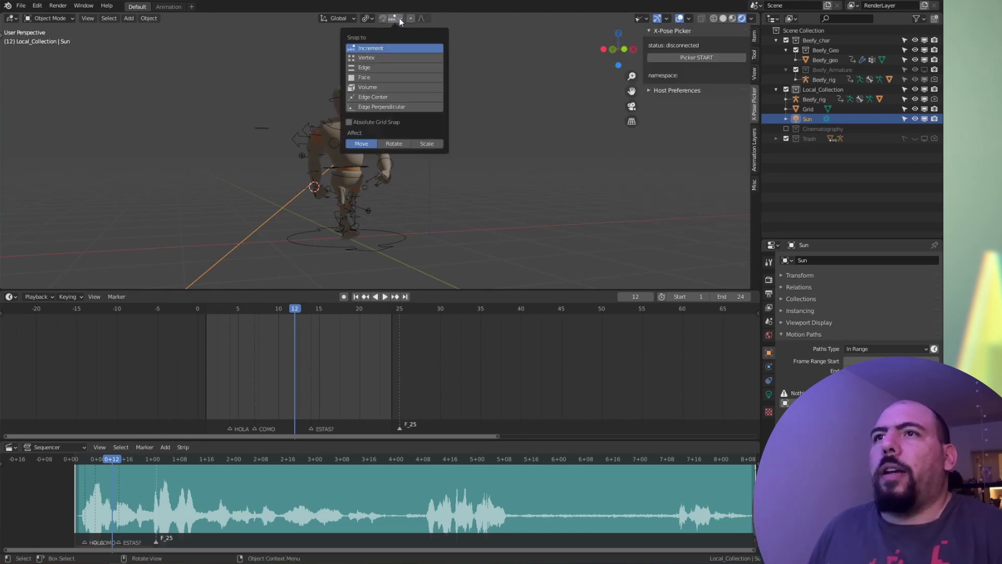
pyautogui.moveTo(366, 20)
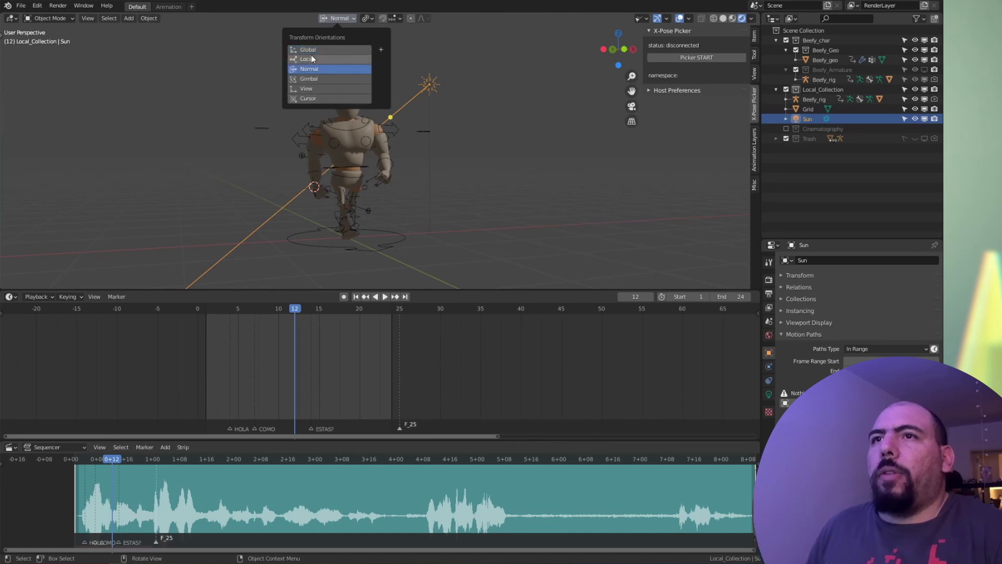
pyautogui.click(689, 18)
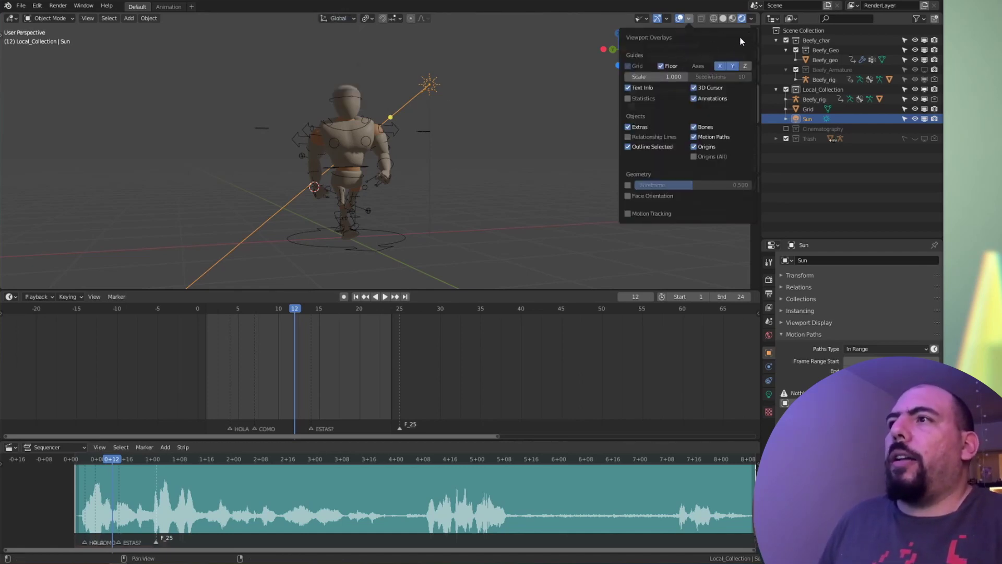
# Step: Switch to Maya and hide every object type in the perspective viewport
pyautogui.hotkey('alt', 'Tab')
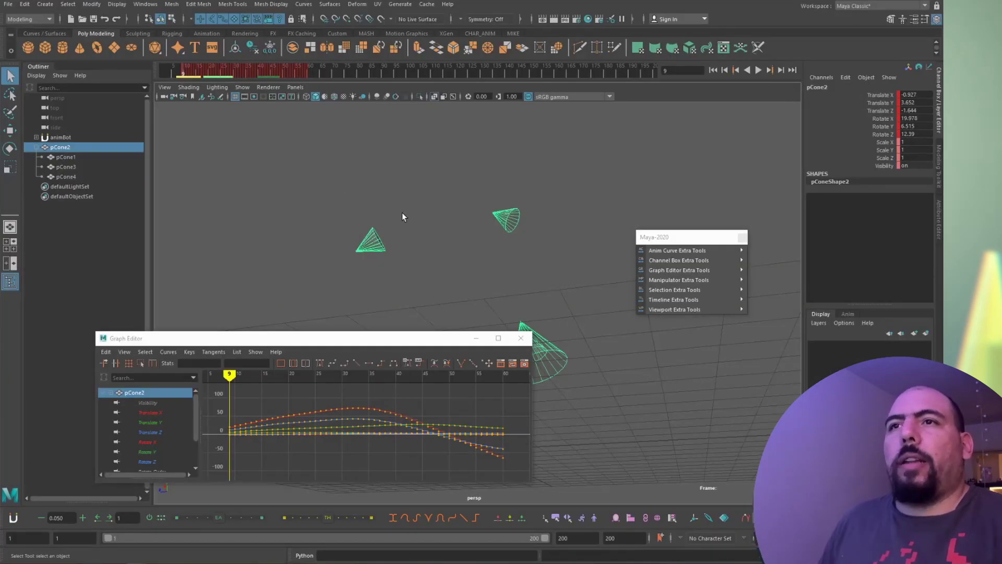
pyautogui.click(243, 87)
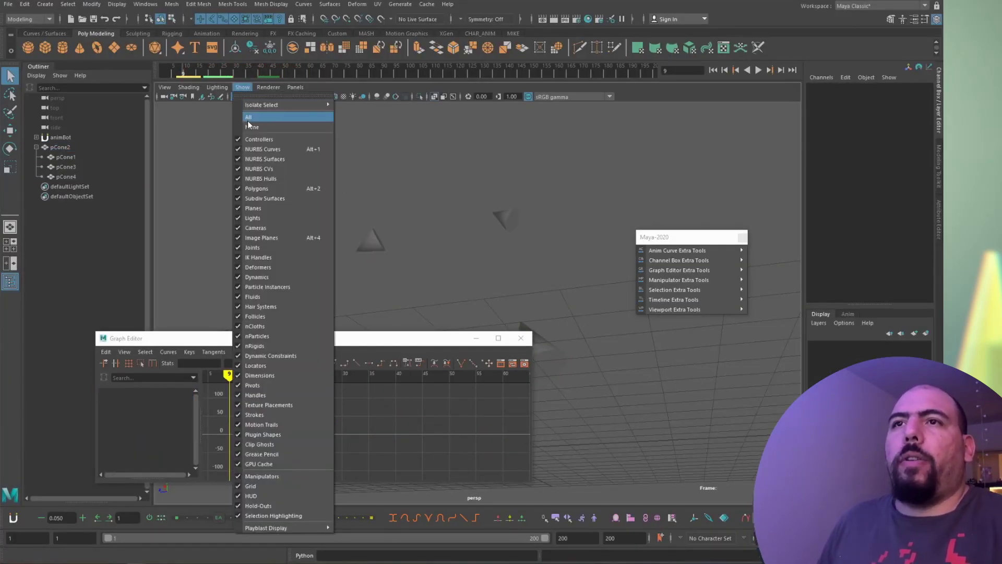
pyautogui.click(242, 87)
pyautogui.click(242, 87)
pyautogui.click(248, 128)
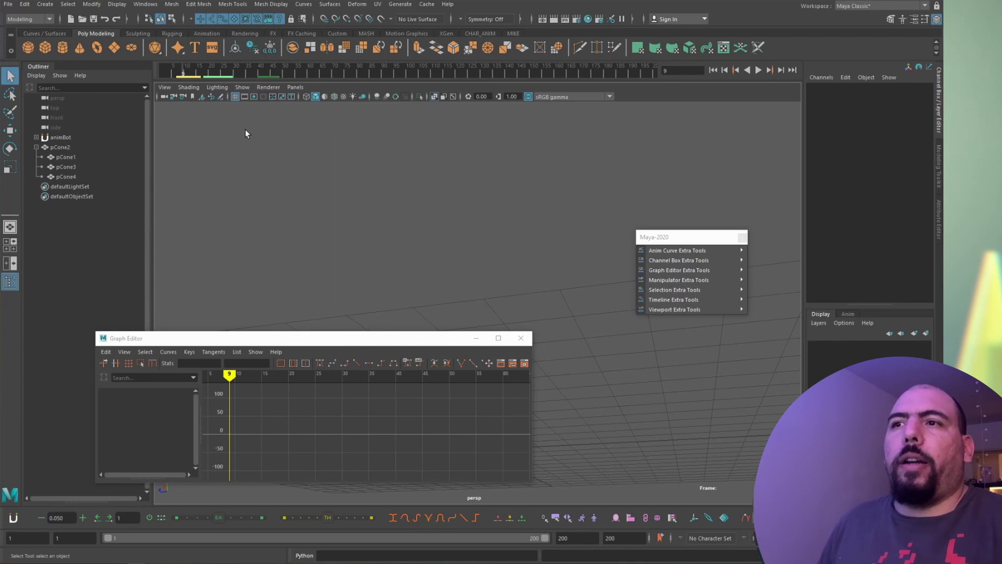
# Step: Show polygons and lights in the Maya viewport, and restore the visibility of all object types
pyautogui.click(245, 86)
pyautogui.click(255, 188)
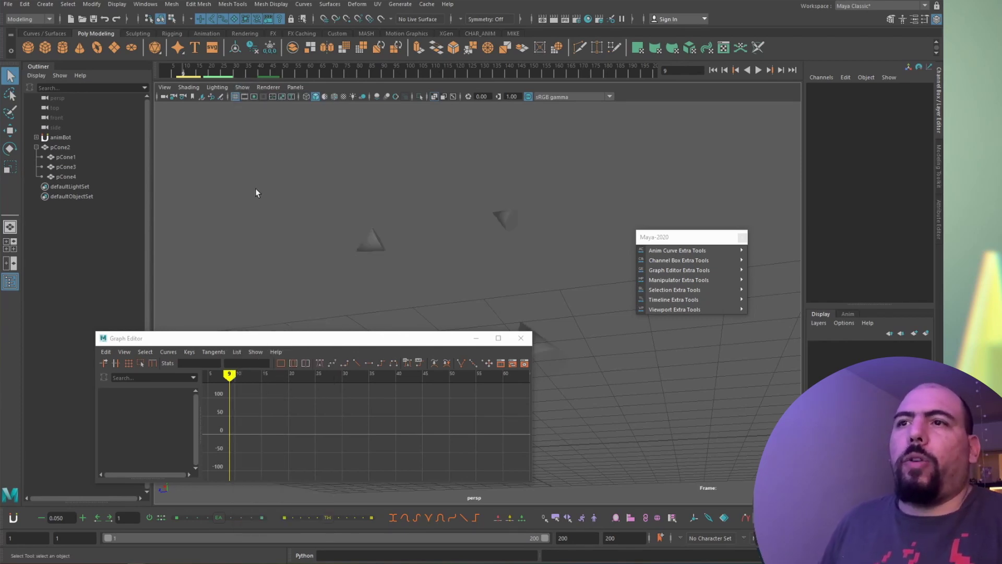
pyautogui.click(242, 86)
pyautogui.click(253, 217)
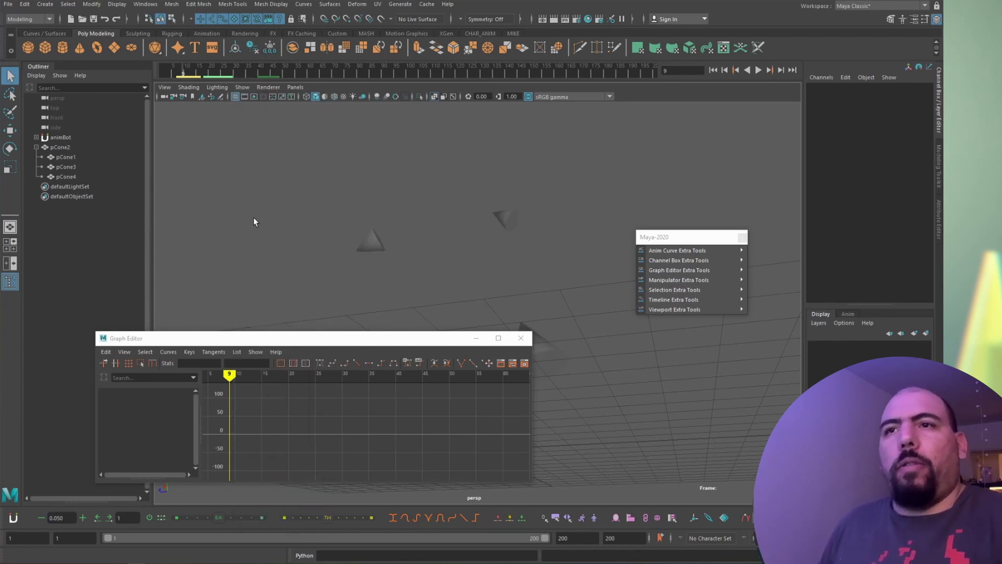
pyautogui.click(243, 86)
pyautogui.click(248, 117)
# Step: Hide the IK Handles and Polygons object types in the Maya viewport
pyautogui.click(243, 87)
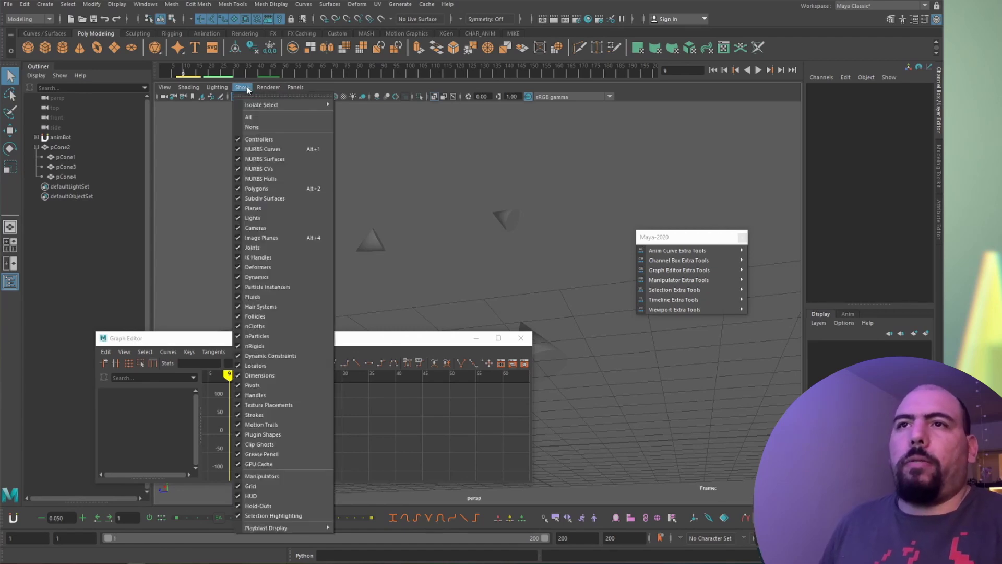
pyautogui.click(257, 257)
pyautogui.click(242, 87)
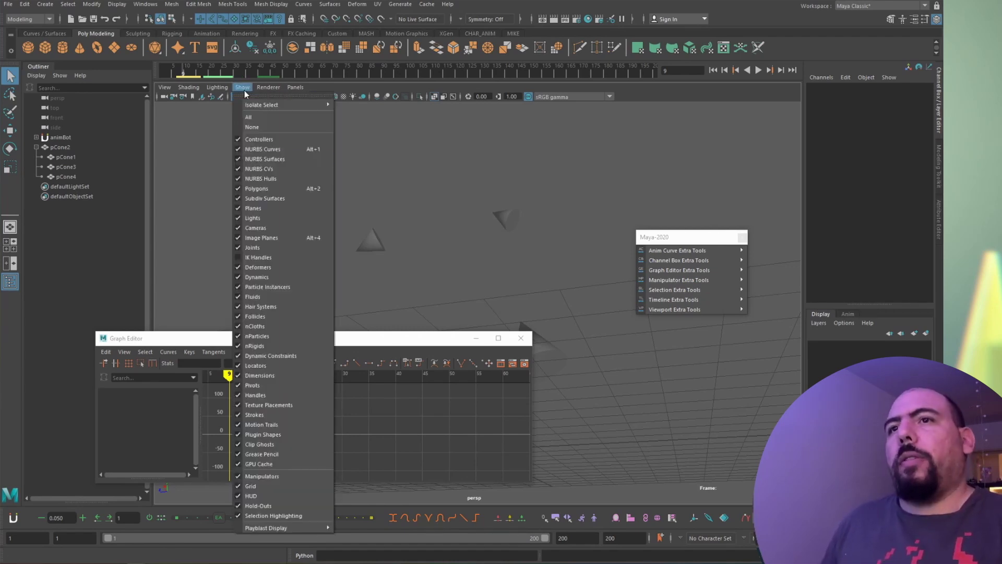
pyautogui.click(248, 189)
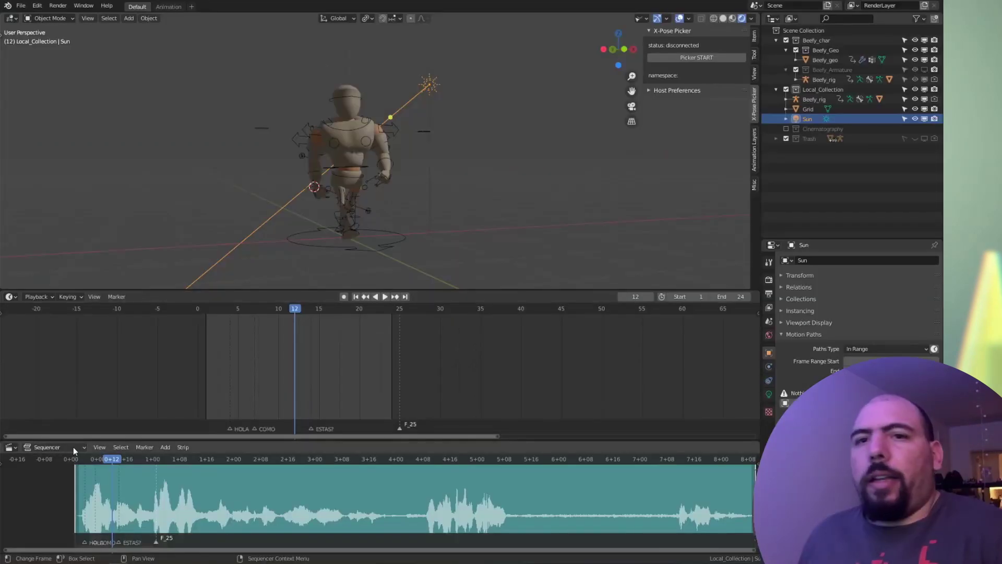
# Step: In Blender, replace the Sequencer with a Timeline beneath an enlarged 3D viewport, and select the character's Beefy_rig armature
pyautogui.click(9, 447)
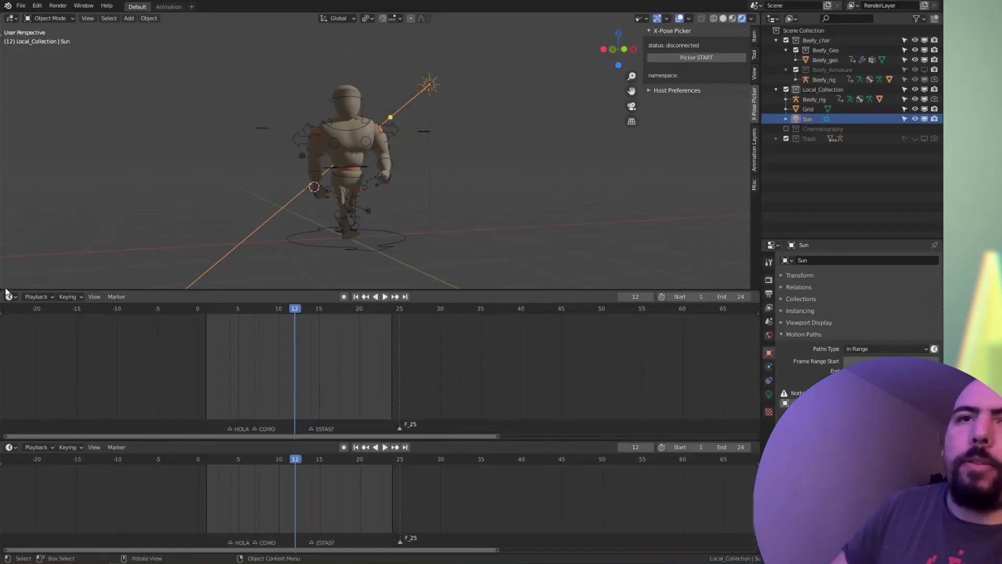
pyautogui.moveTo(2, 289); pyautogui.dragTo(32, 353)
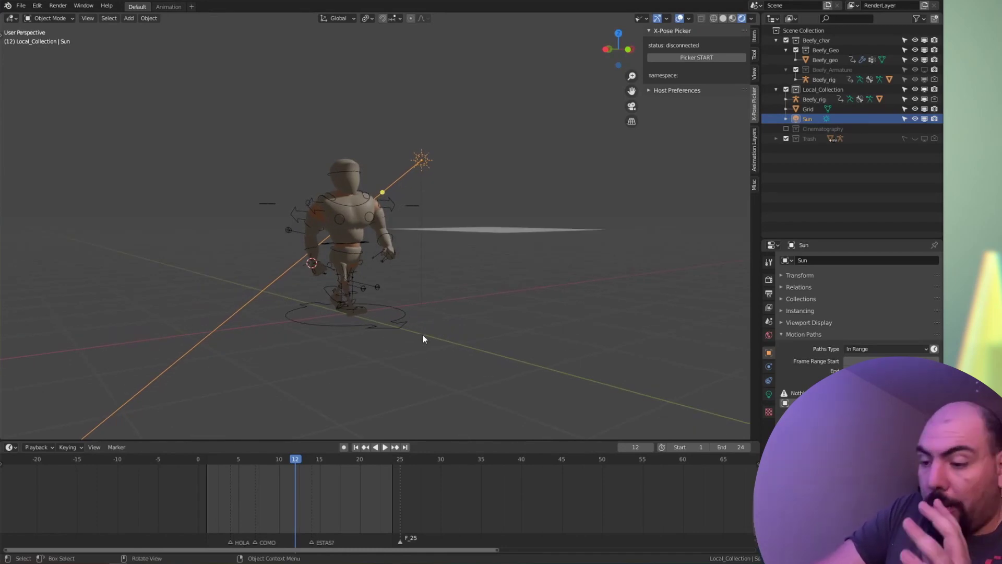
pyautogui.click(362, 317)
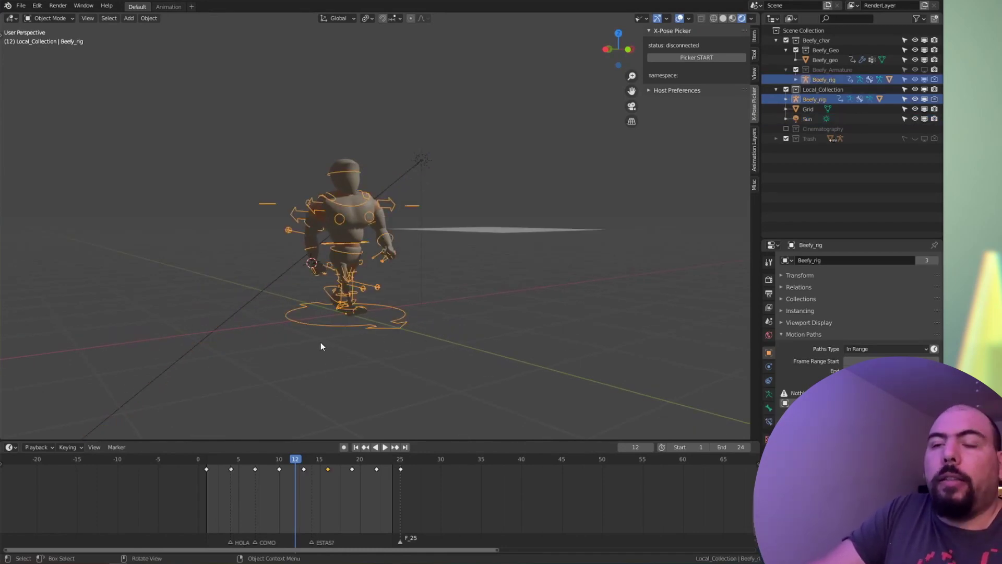
# Step: Examine the System and Save & Load preferences, including the Auto Save settings
pyautogui.click(37, 6)
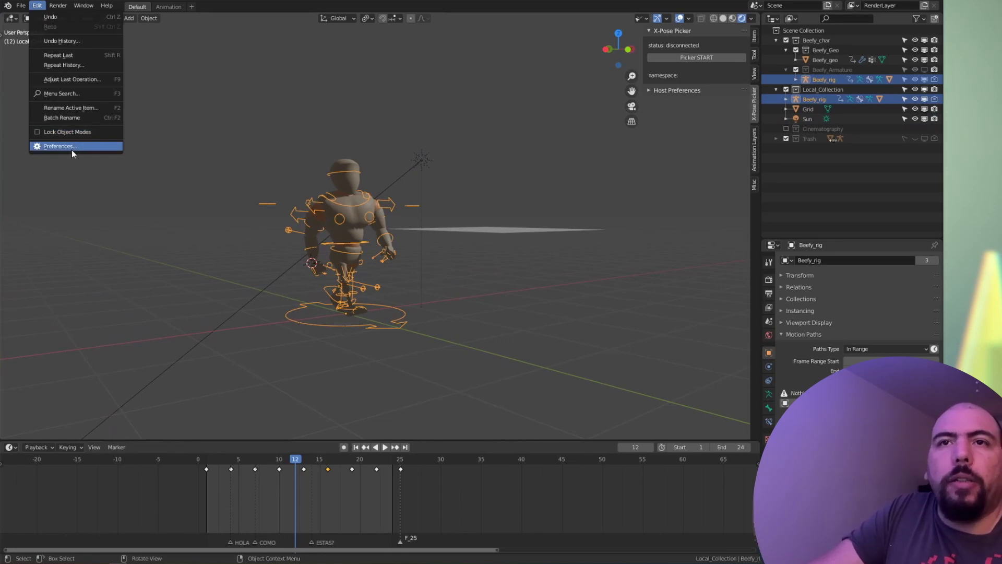
pyautogui.click(72, 150)
pyautogui.click(34, 186)
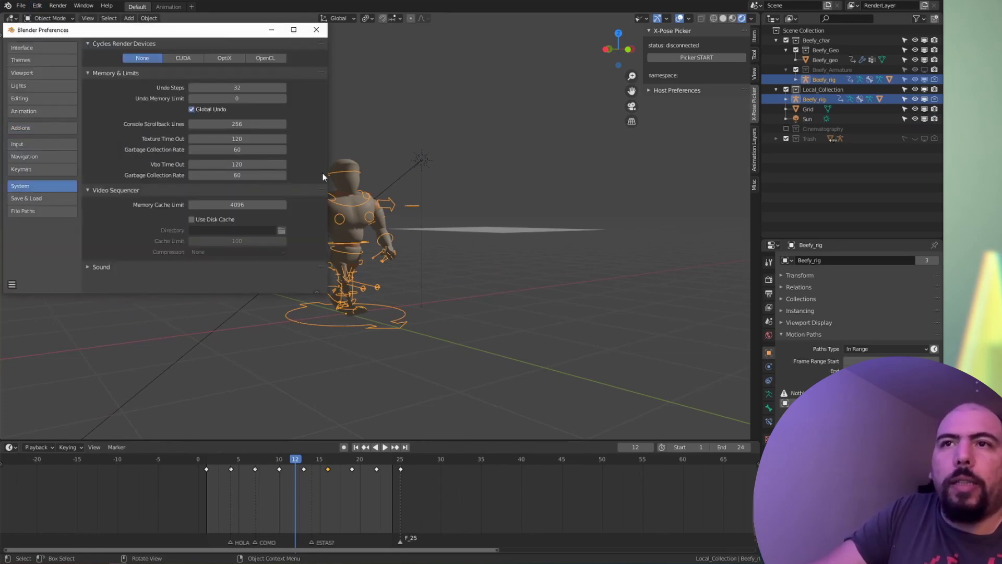
pyautogui.click(34, 200)
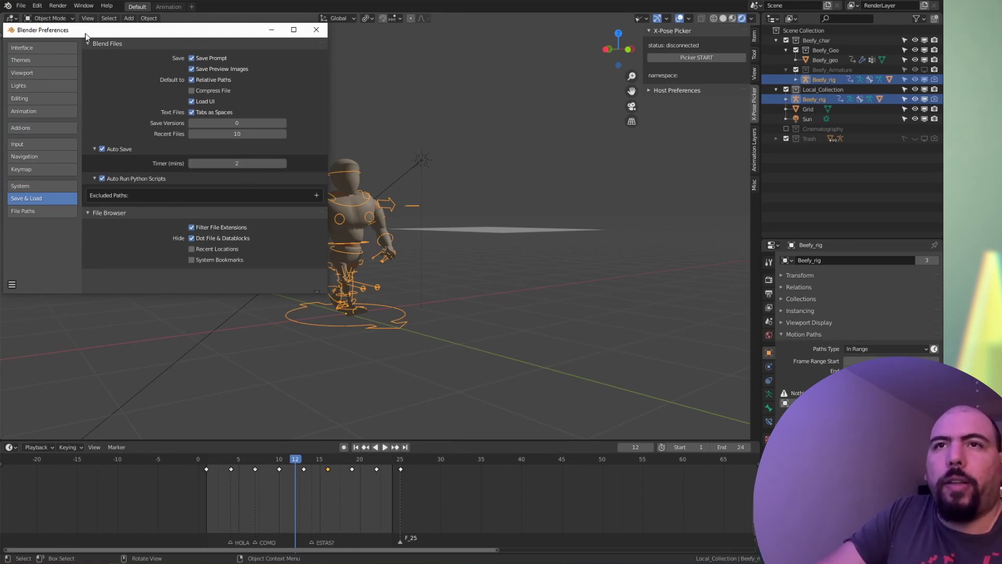
# Step: Inspect Beefy_v002_14824_autosave.blend among the auto-save files sorted by date modified without recovering it, and reopen the Preferences
pyautogui.click(21, 6)
pyautogui.moveTo(64, 55)
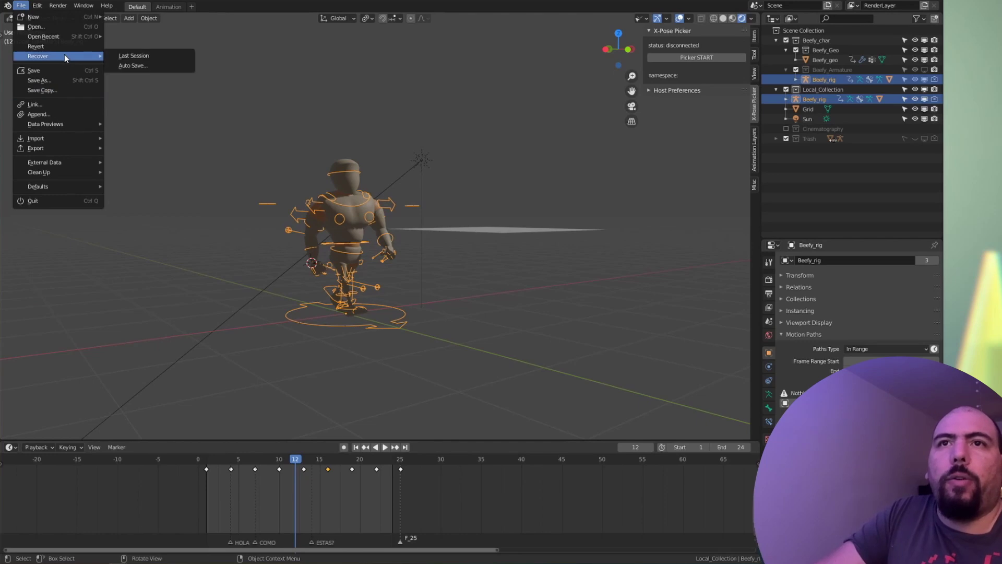
pyautogui.click(176, 66)
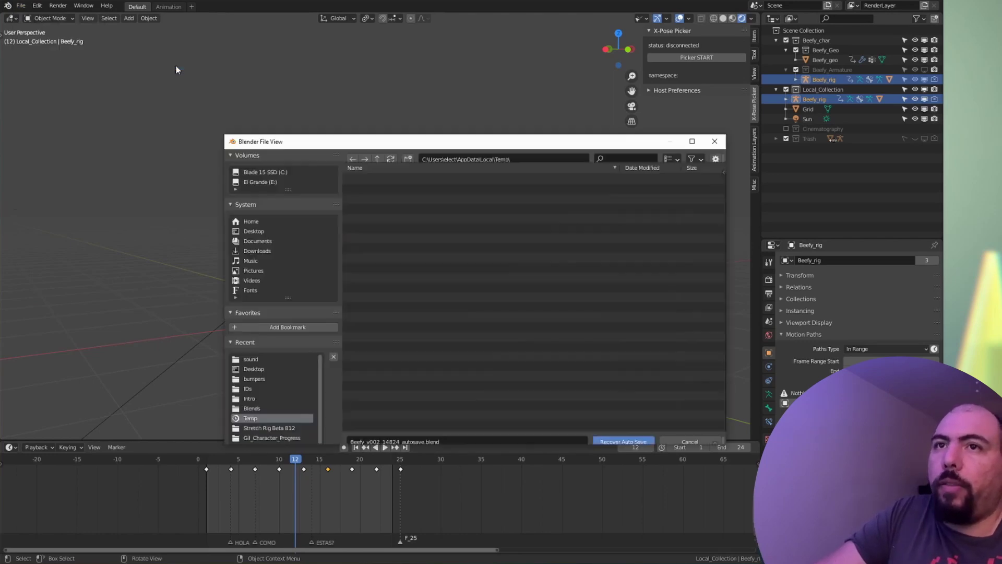
pyautogui.click(639, 177)
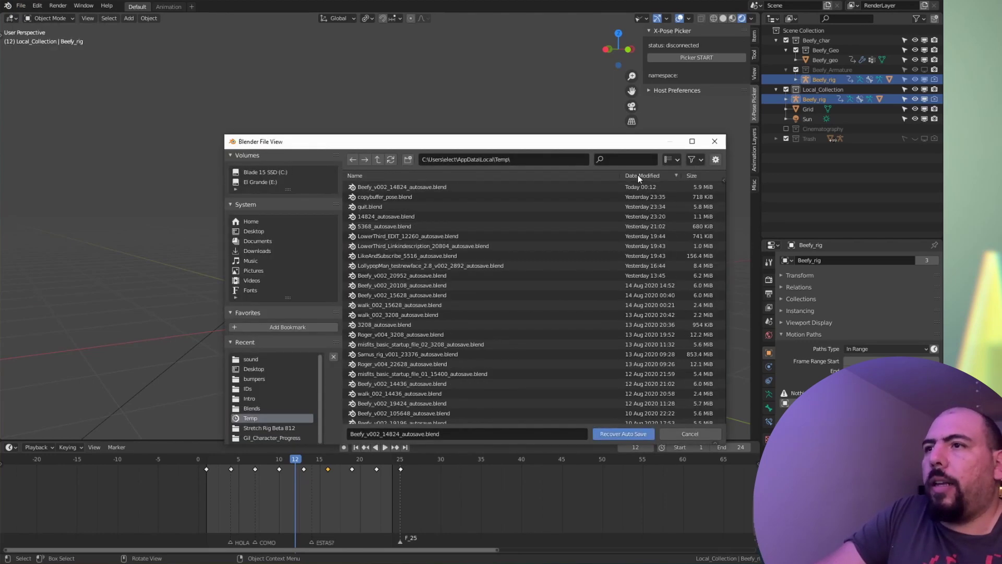
pyautogui.click(503, 188)
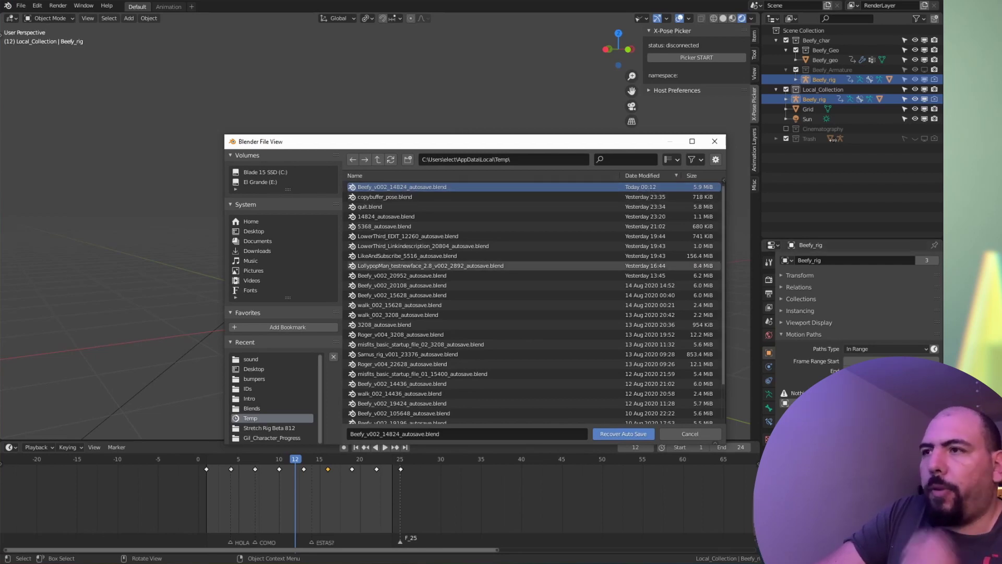
pyautogui.doubleClick(697, 197)
pyautogui.click(37, 6)
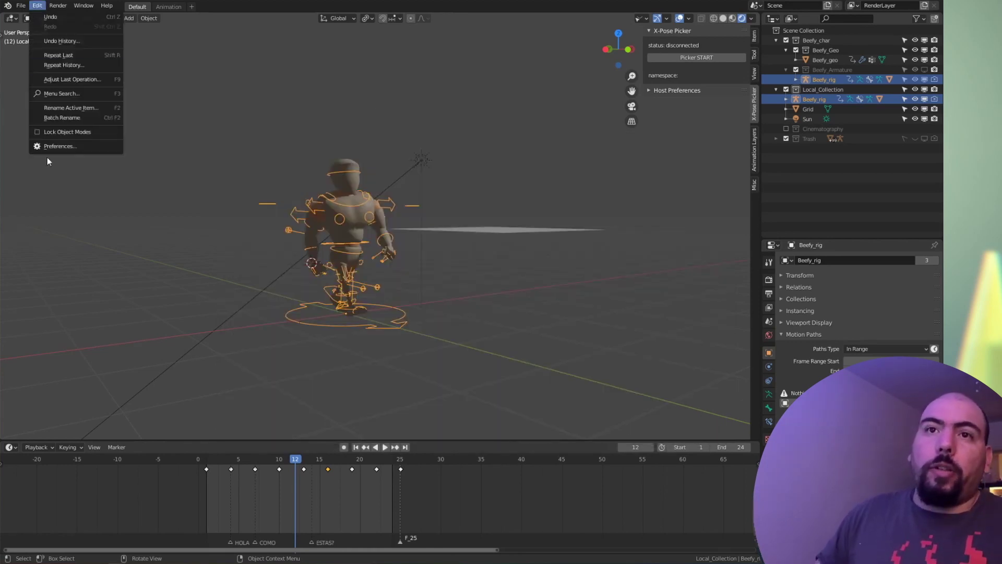
pyautogui.click(68, 147)
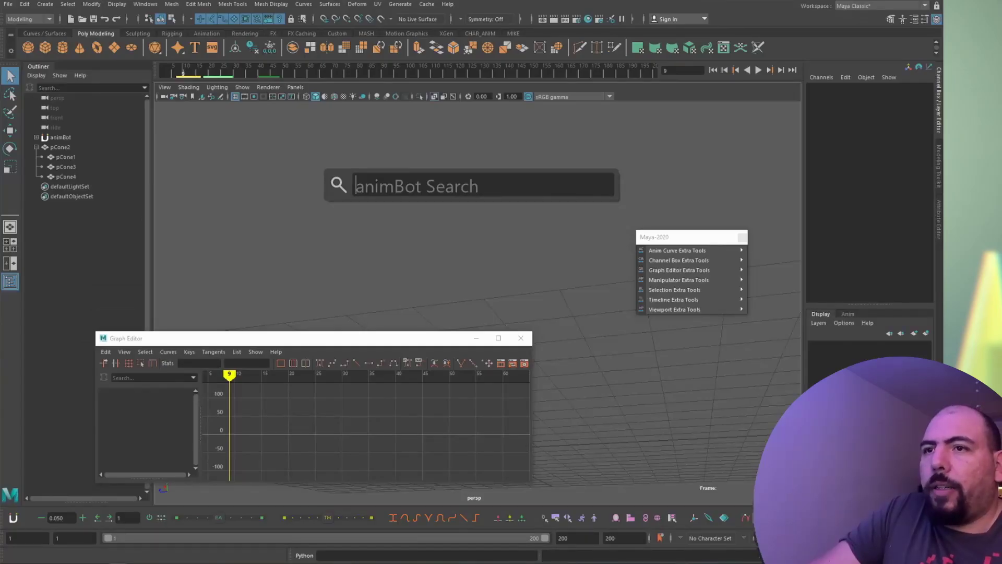
# Step: In Maya, try the text "sada" in animBot Search, clear it and close the search
pyautogui.write('sada')
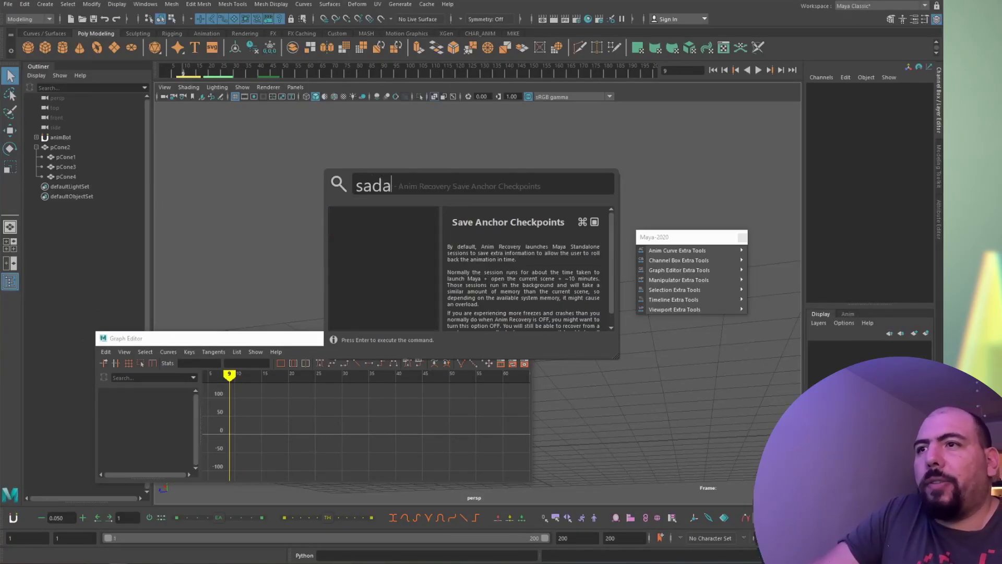
pyautogui.press('BackSpace')
pyautogui.press('BackSpace')
pyautogui.press('BackSpace')
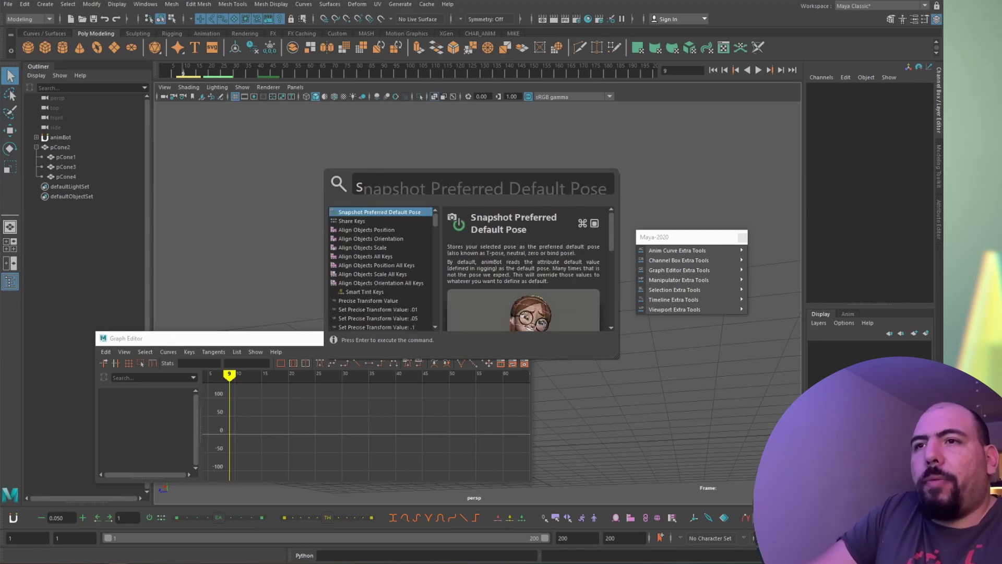
pyautogui.press('BackSpace')
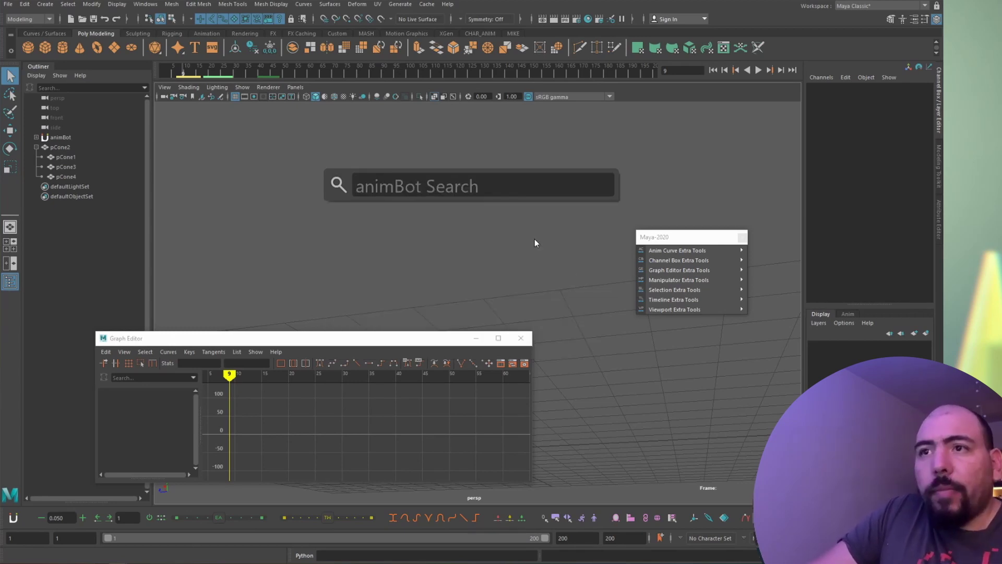
pyautogui.press('Escape')
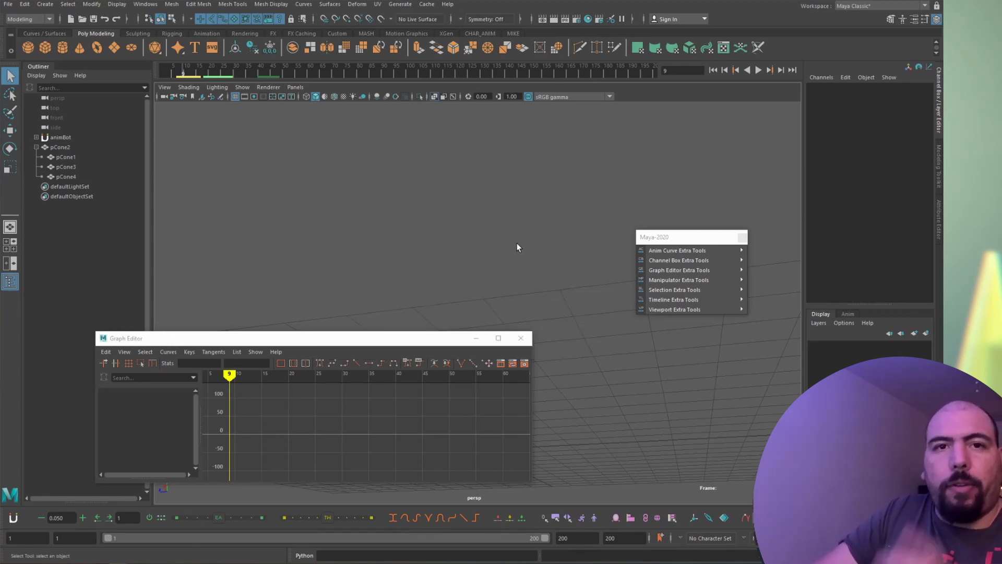
# Step: Search the Windows Start menu for "alt" and close it without launching anything
pyautogui.press('super')
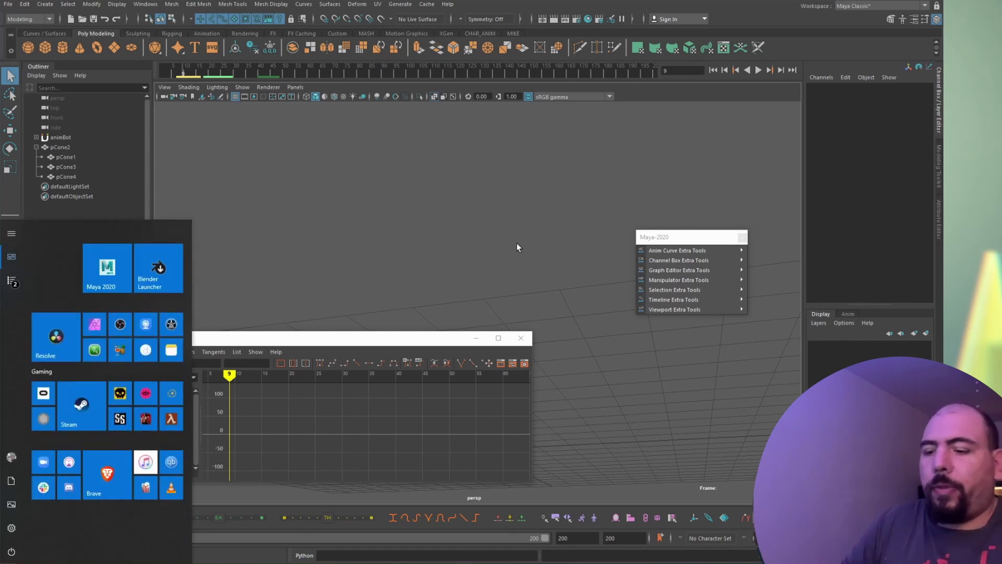
pyautogui.write('alt')
pyautogui.press('Escape')
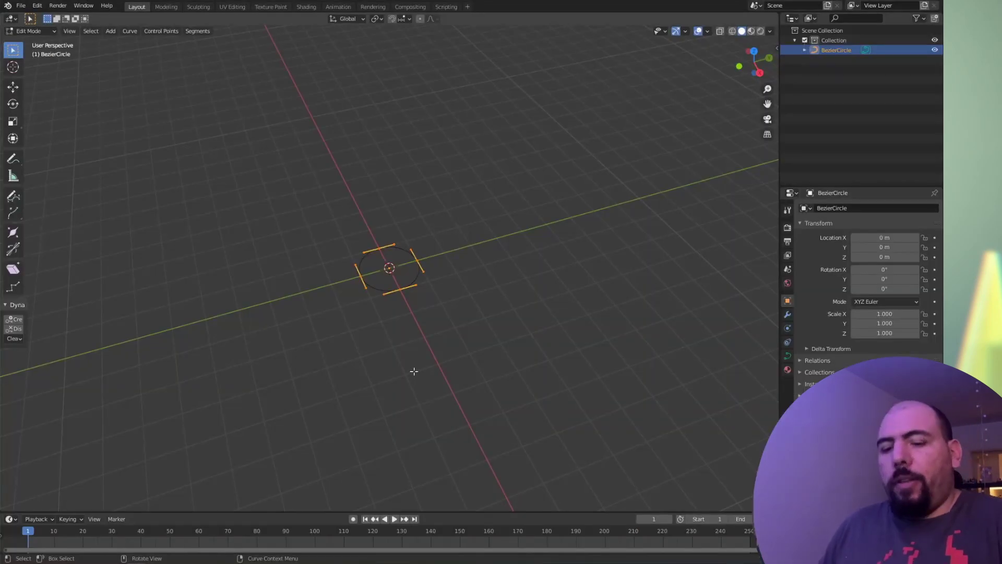
# Step: In the Blender scene with the Bezier circle, search the commands for "add c" and clear the query
pyautogui.press('F3')
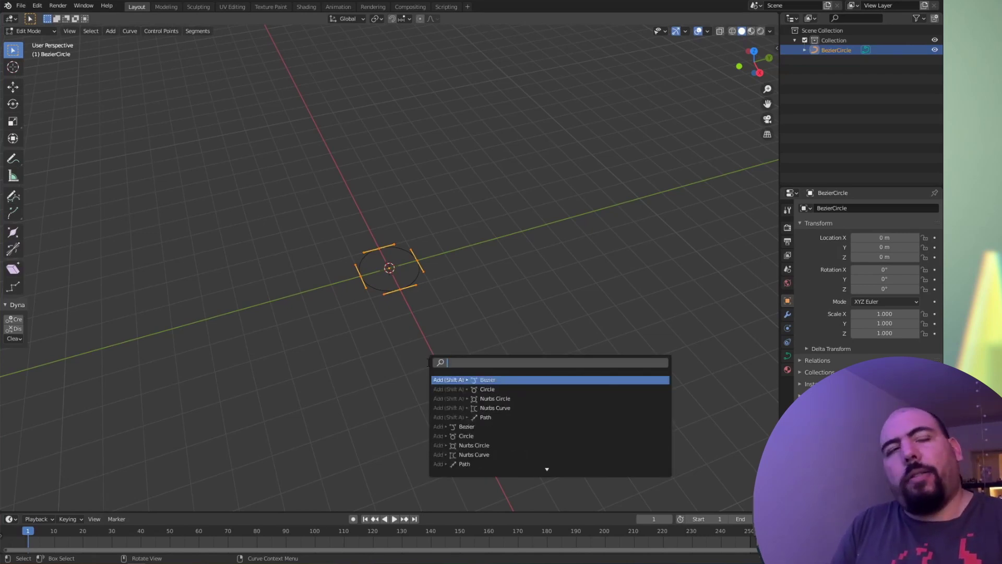
pyautogui.write('add c')
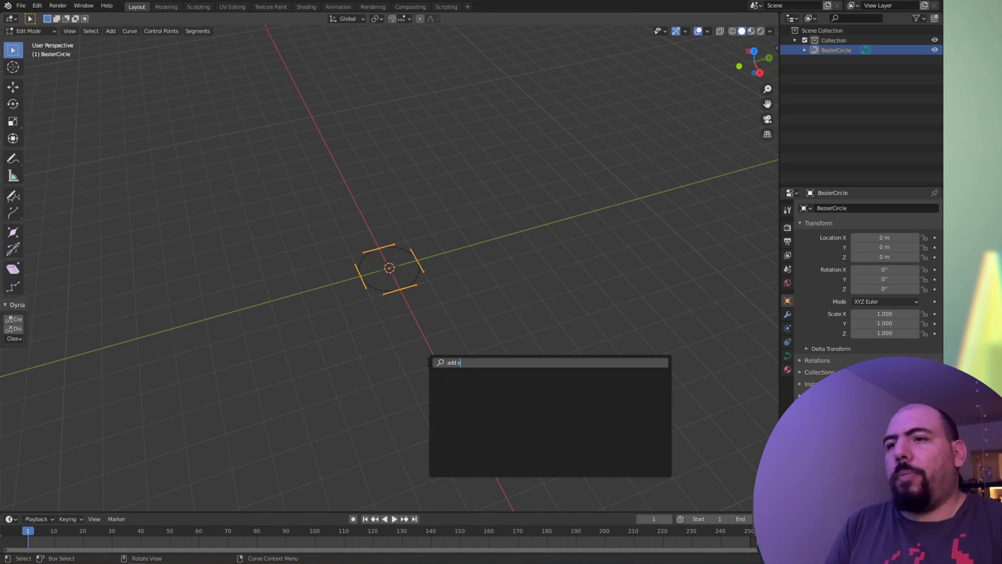
pyautogui.write('be')
pyautogui.press('BackSpace')
pyautogui.press('BackSpace')
pyautogui.press('BackSpace')
pyautogui.press('BackSpace')
pyautogui.press('BackSpace')
pyautogui.press('BackSpace')
pyautogui.press('BackSpace')
# Step: Search the Blender commands for "cub", clear the query and close the search without running a command
pyautogui.write('cub')
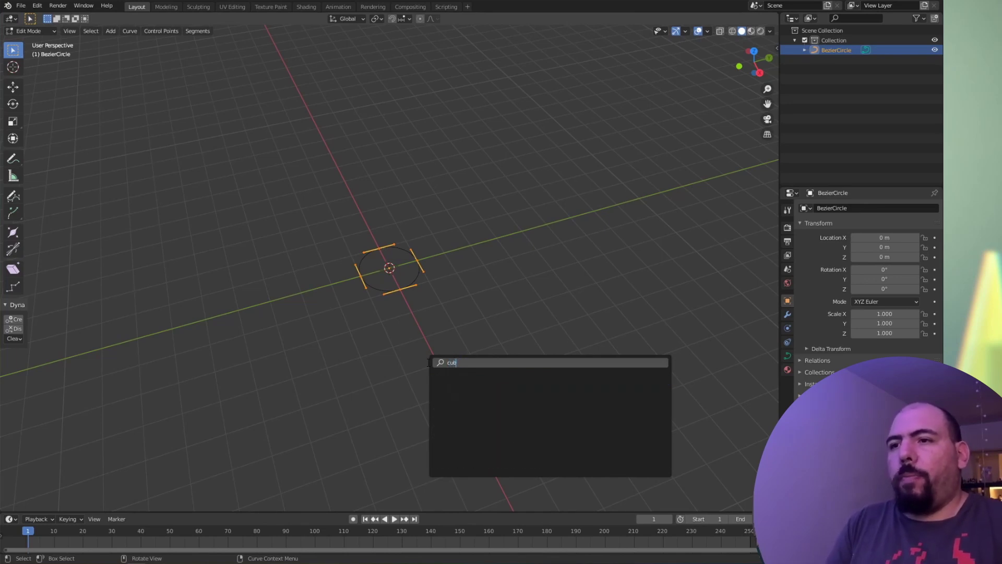
pyautogui.press('BackSpace')
pyautogui.press('BackSpace')
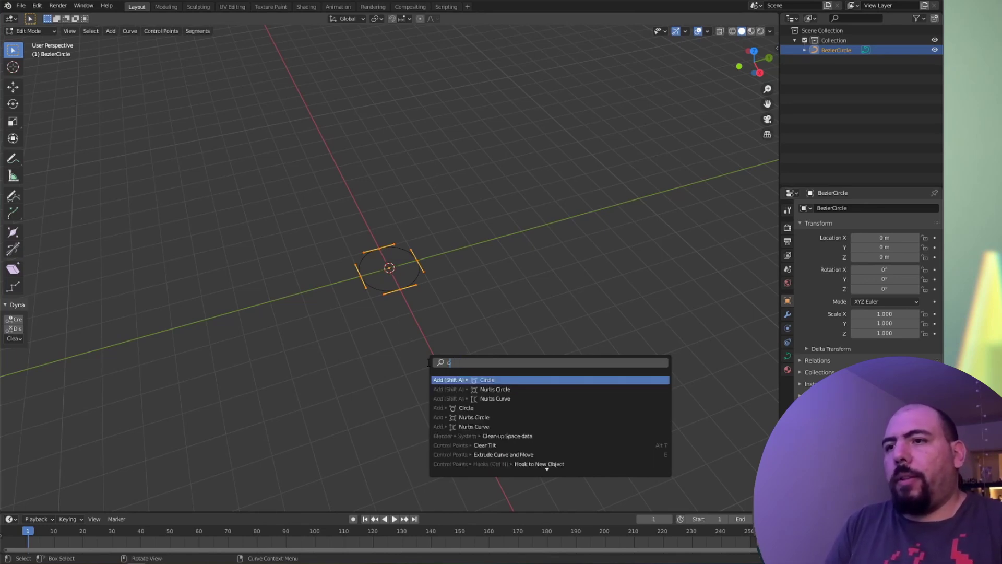
pyautogui.press('BackSpace')
pyautogui.press('Escape')
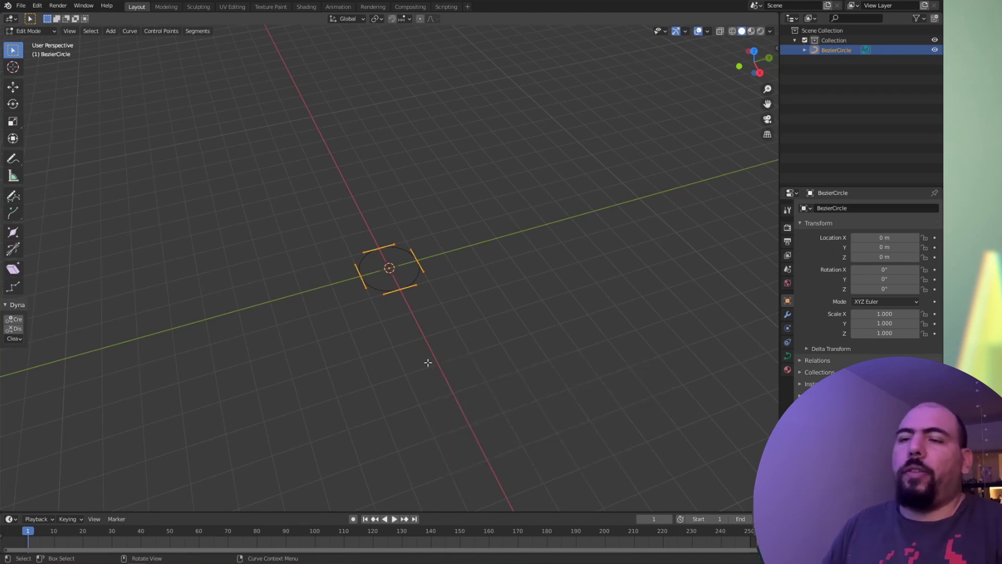
# Step: Switch the Bezier circle to Object Mode, search the commands for "cube" and add a cube-shaped empty at the origin
pyautogui.hotkey('ctrl', 'Tab')
pyautogui.click(337, 358)
pyautogui.hotkey('shift', 'a')
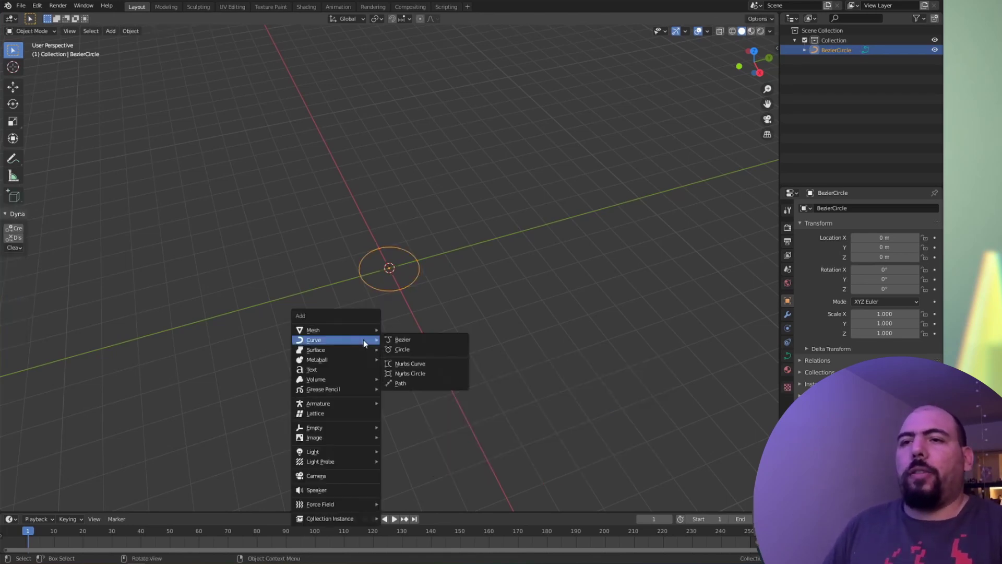
pyautogui.press('F3')
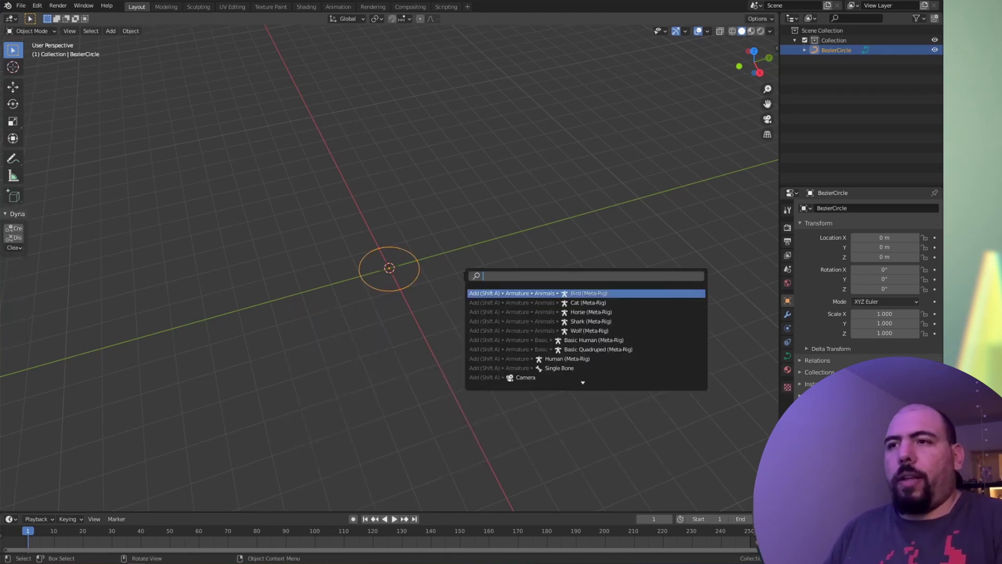
pyautogui.write('cube')
pyautogui.press('Return')
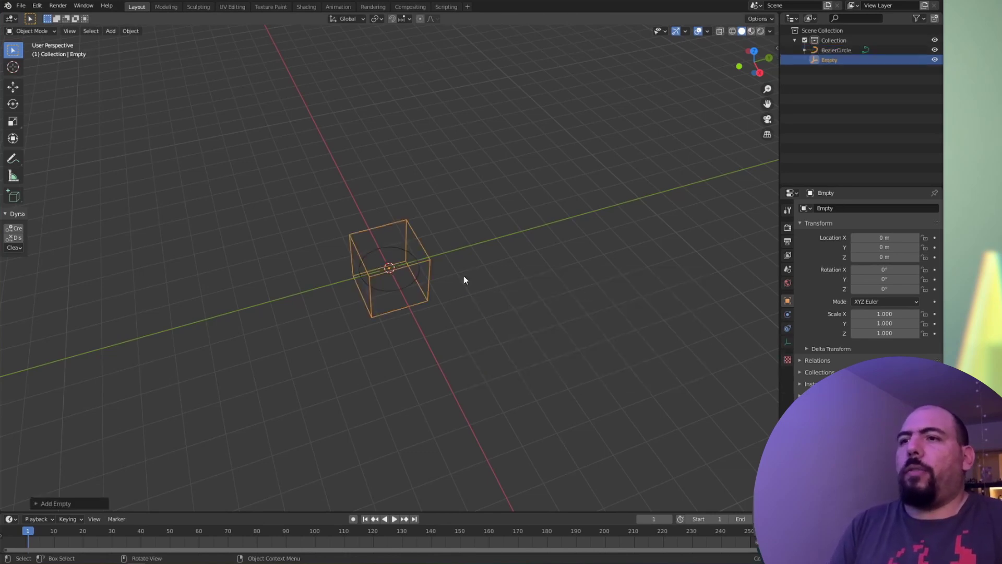
# Step: Move the cube-shaped empty away from the origin and delete it, and select the remaining Bezier circle
pyautogui.press('g')
pyautogui.click(509, 189)
pyautogui.press('x')
pyautogui.click(449, 268)
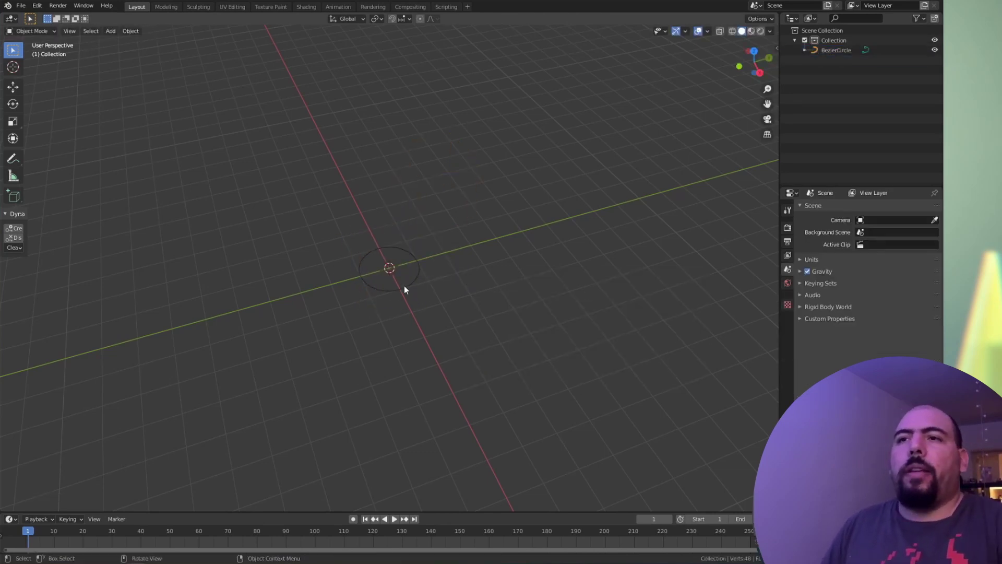
pyautogui.click(404, 284)
pyautogui.press('Tab')
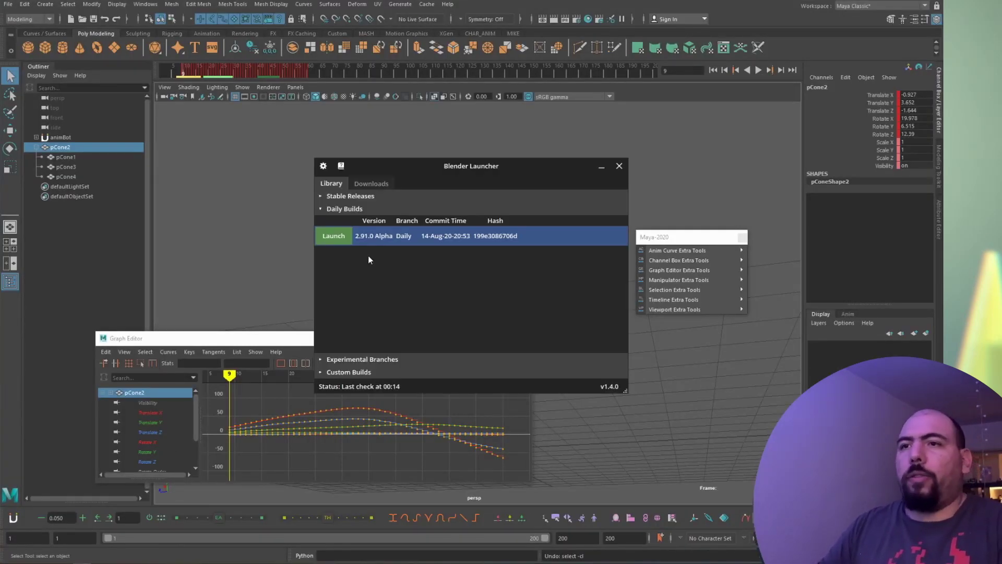
# Step: Launch the 2.91.0 Alpha daily build from Blender Launcher and recover the auto save file 7388_autosave.blend
pyautogui.click(333, 237)
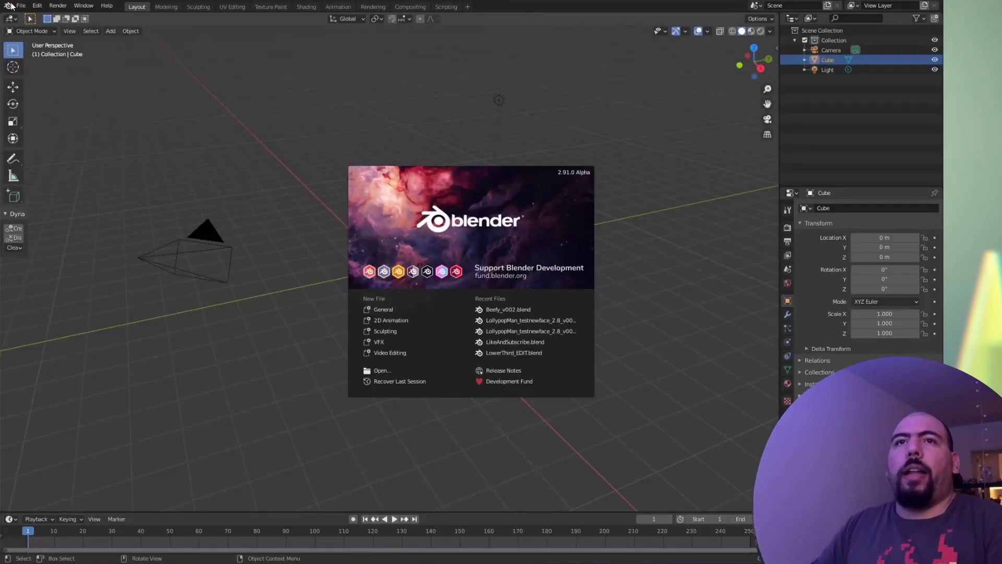
pyautogui.click(21, 6)
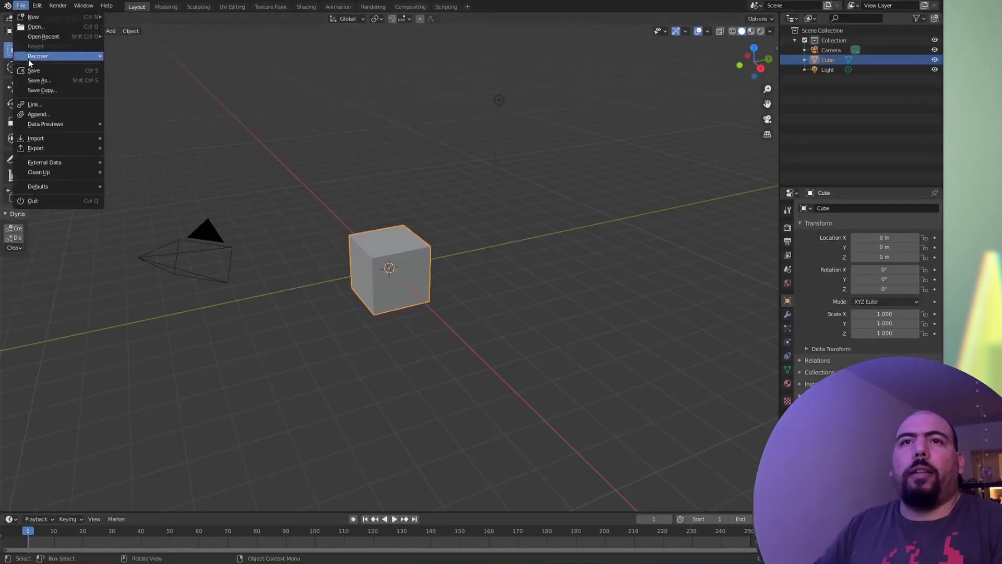
pyautogui.moveTo(29, 58)
pyautogui.click(127, 69)
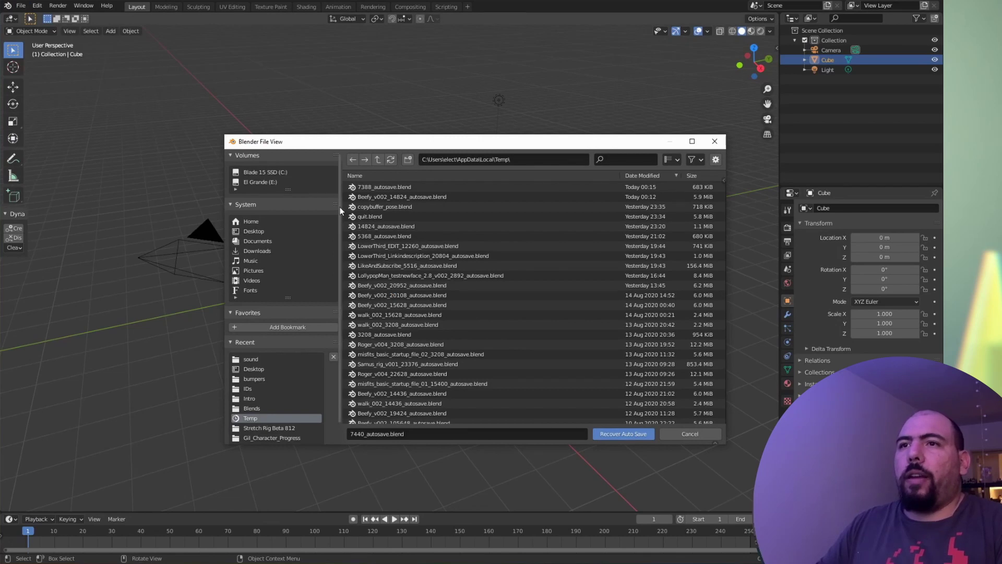
pyautogui.click(361, 189)
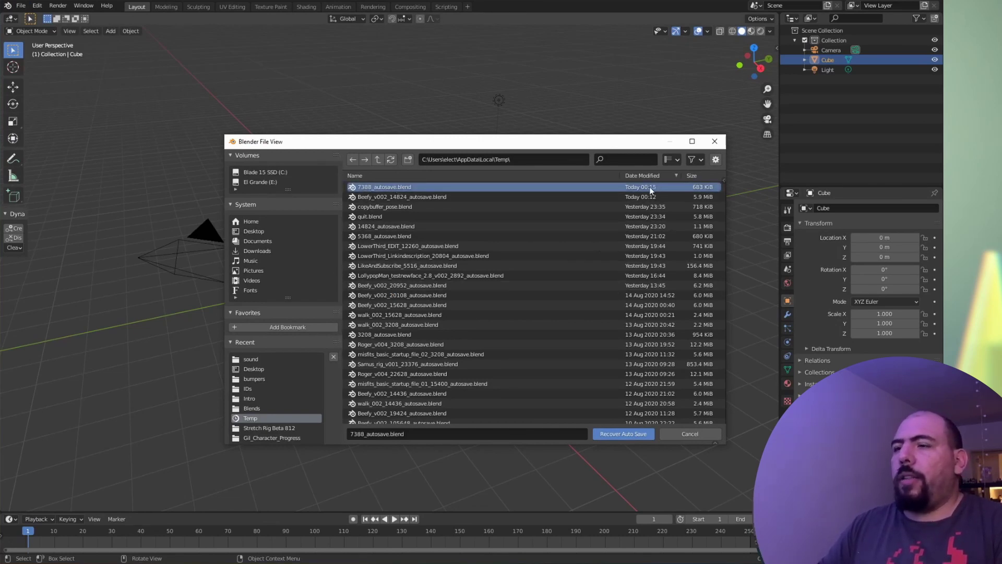
pyautogui.click(640, 438)
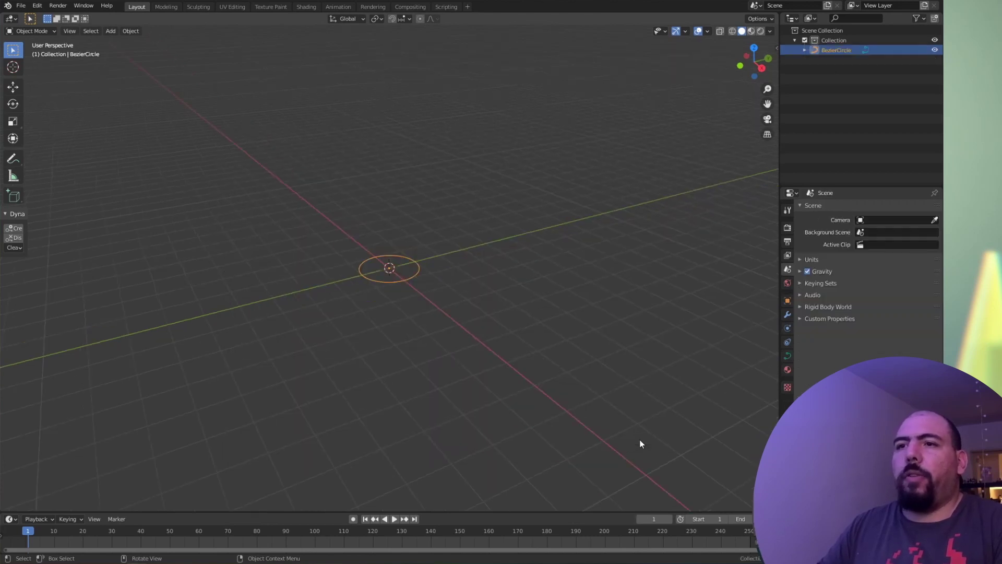
pyautogui.moveTo(282, 252); pyautogui.dragTo(277, 302, button='middle')
pyautogui.scroll(3, 277, 301)
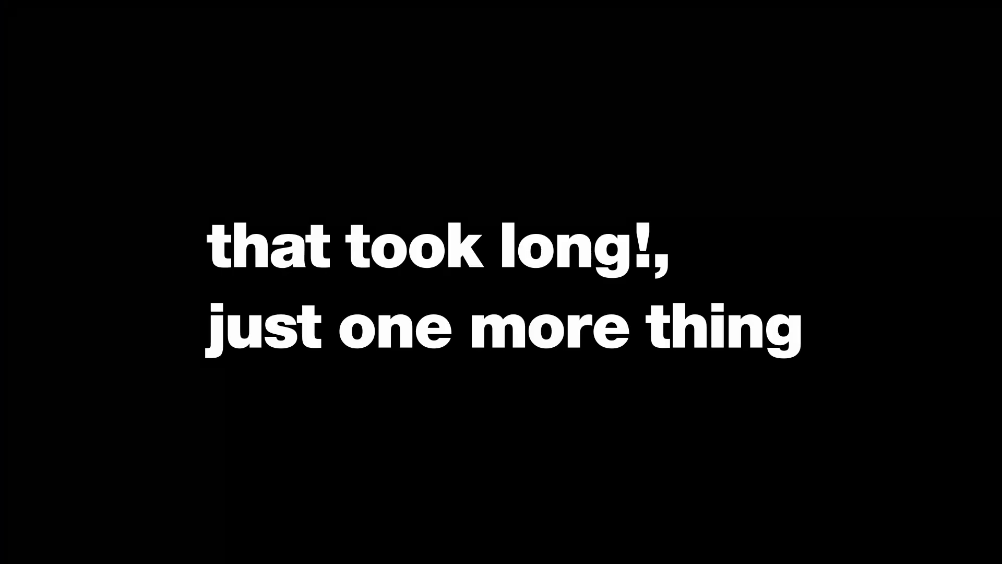